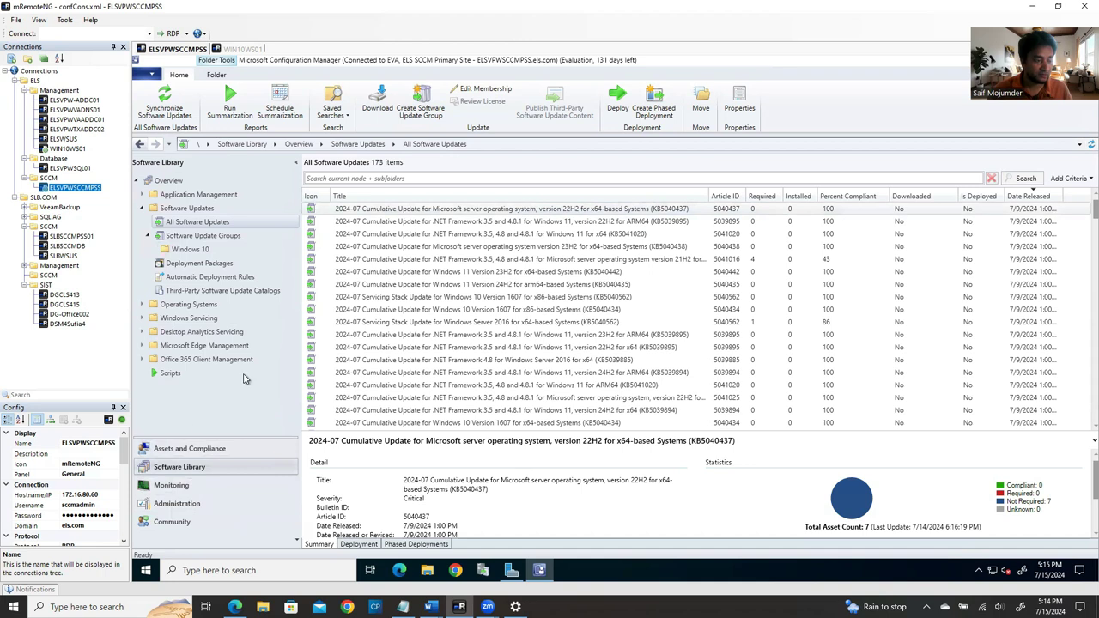
Step: Look through the Administration, Monitoring and Software Library workspaces and return to Assets and Compliance
left_click(182, 505)
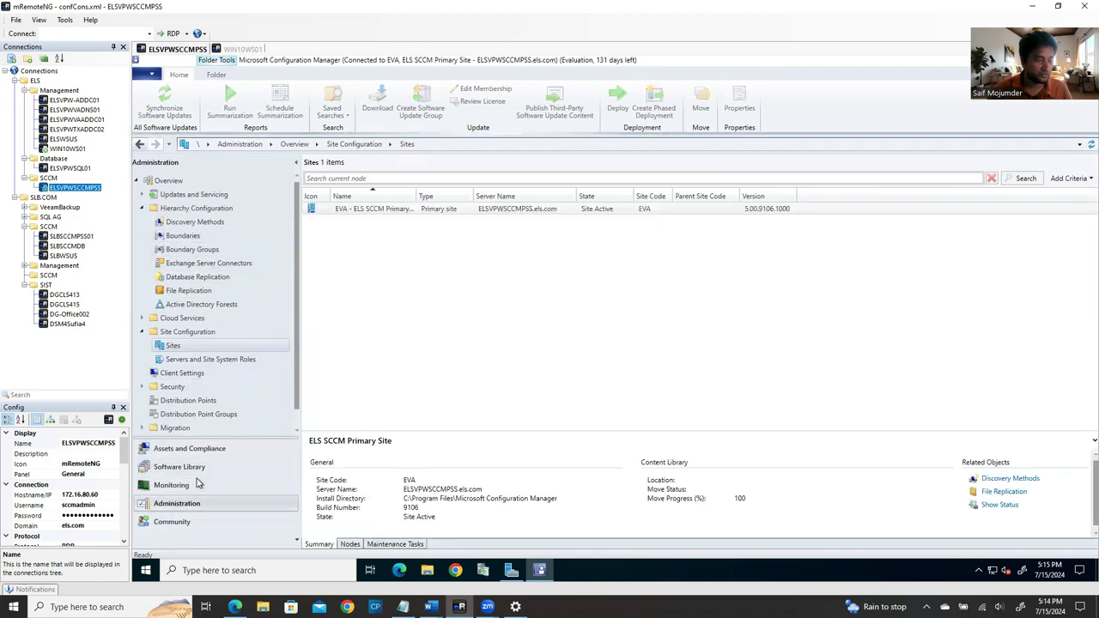
left_click(191, 481)
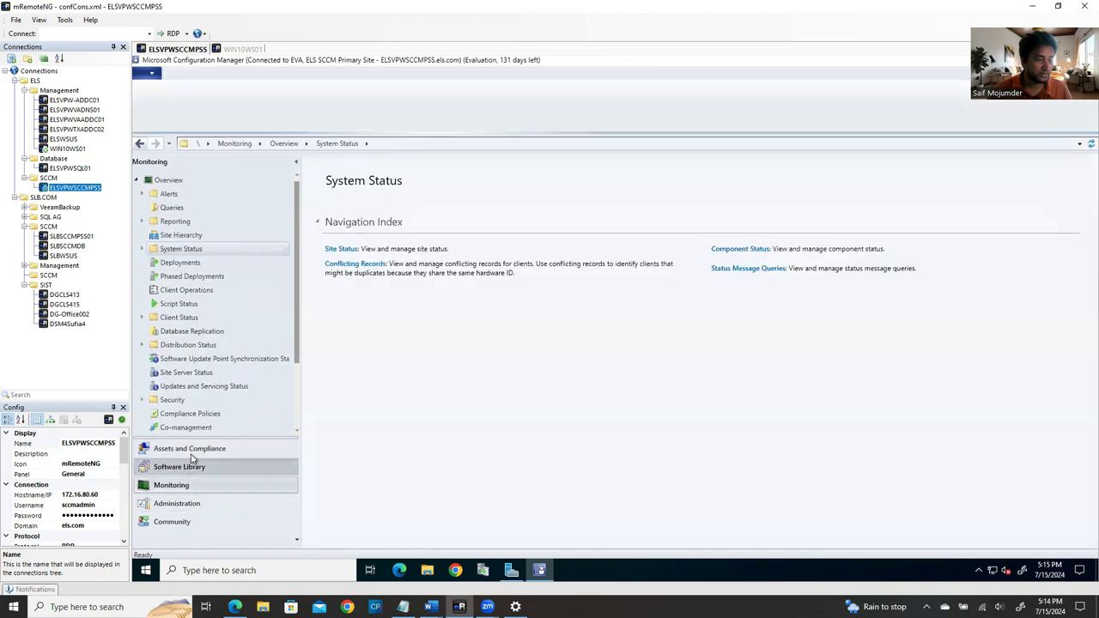
left_click(191, 458)
left_click(190, 452)
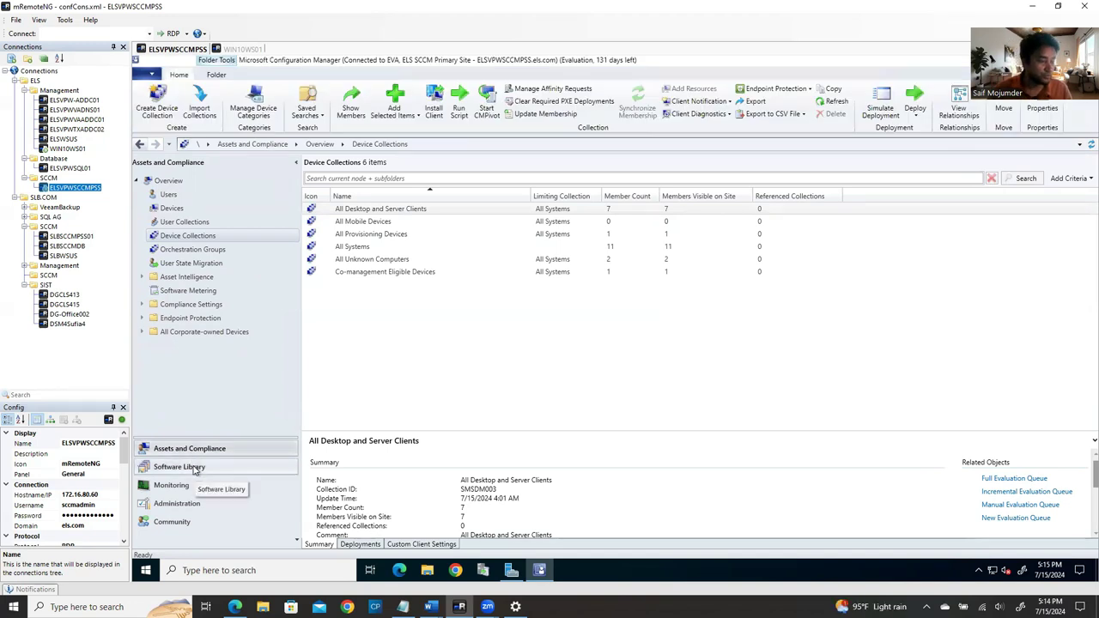
left_click(195, 469)
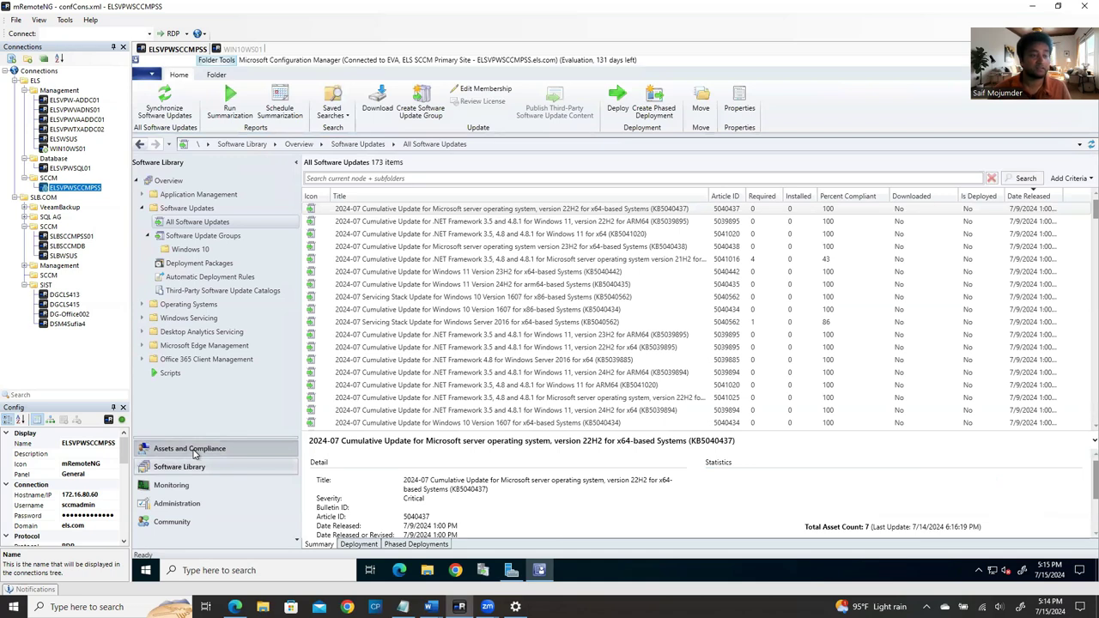
left_click(195, 450)
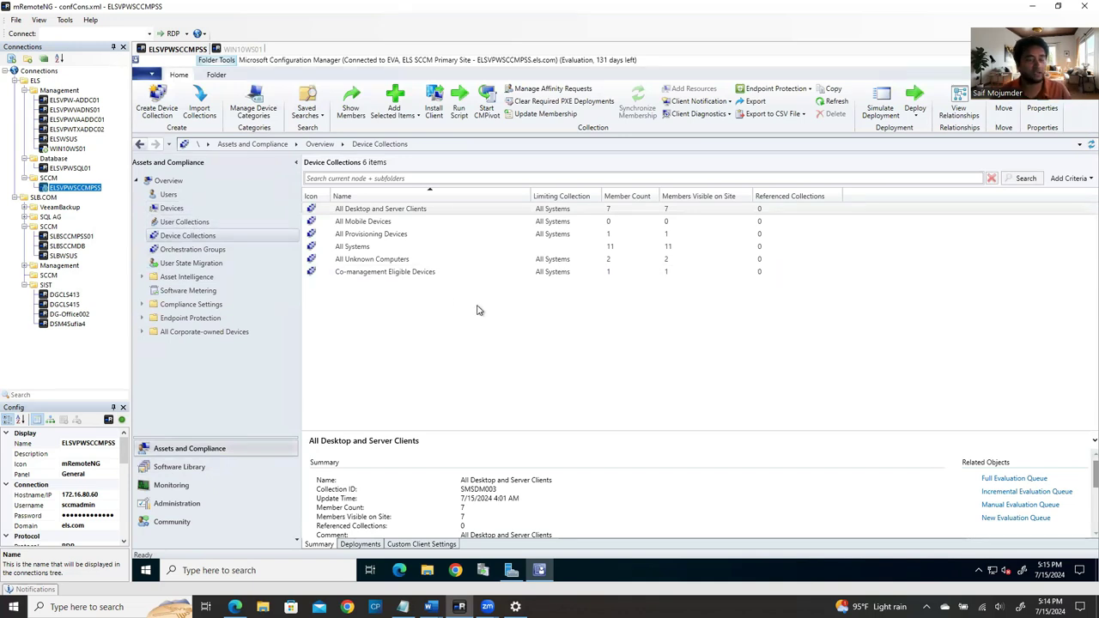
Step: Review the devices list and the existing device collections in Assets and Compliance
left_click(173, 209)
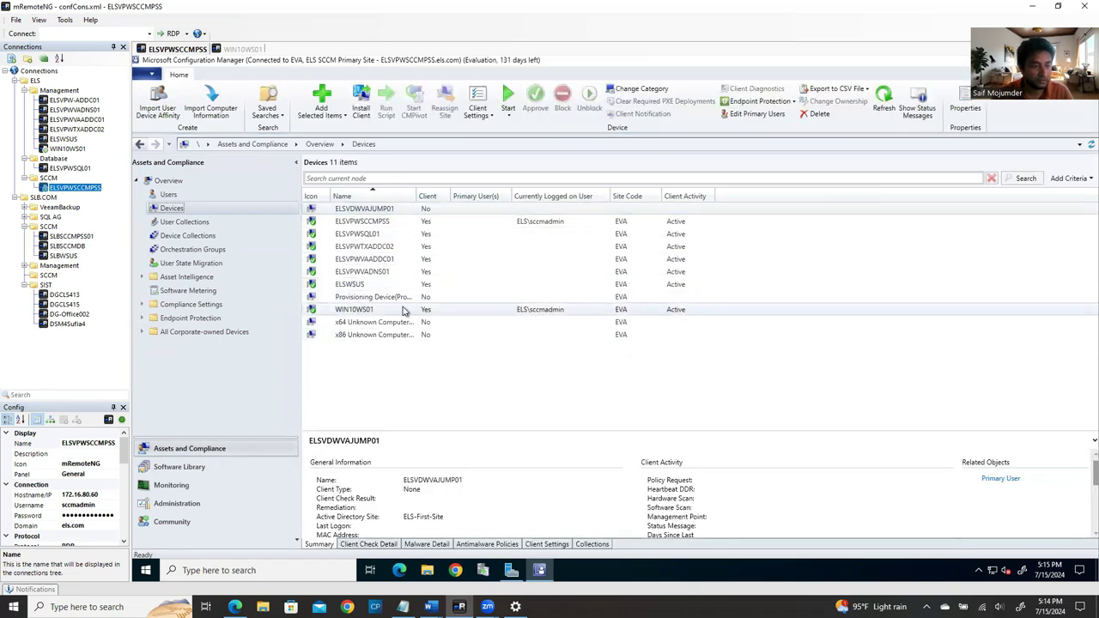
left_click(190, 236)
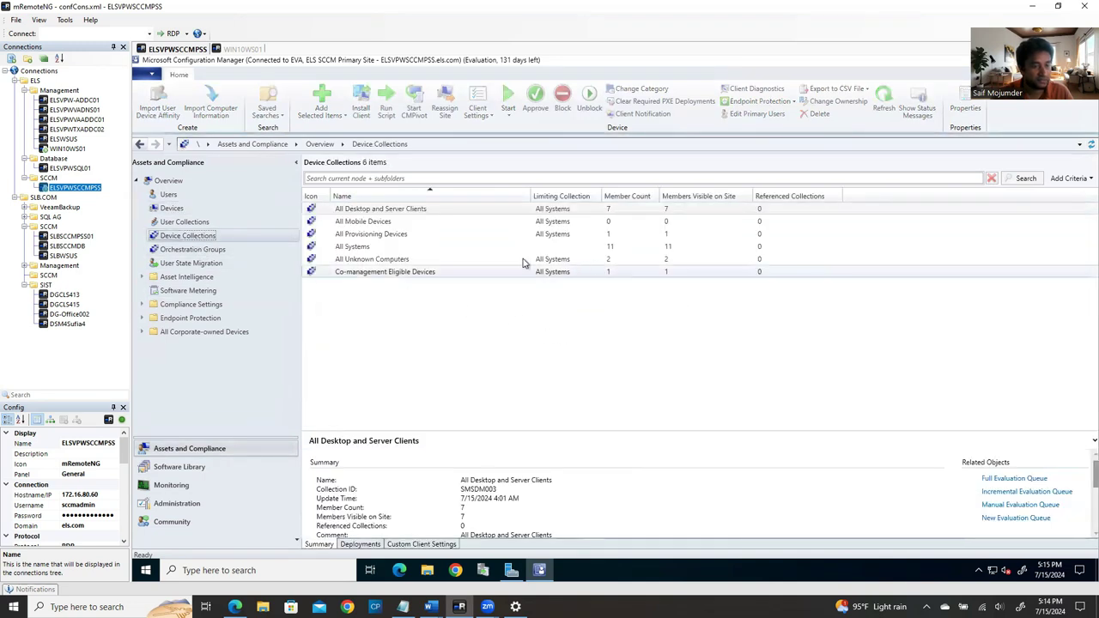
left_click(598, 249)
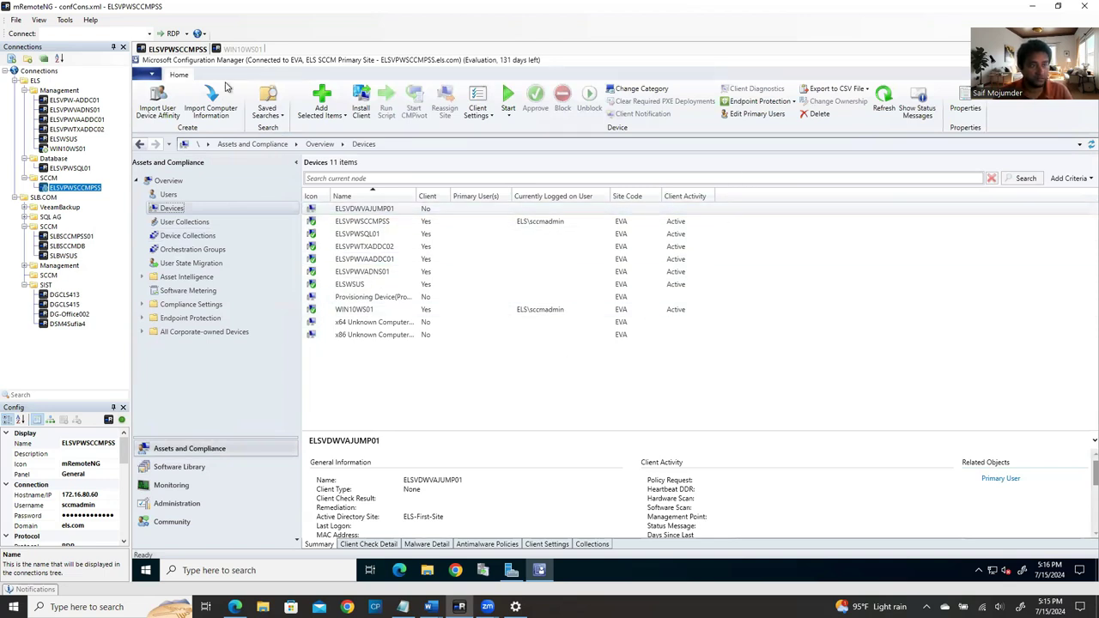
Step: Switch to the WIN10WS01 remote session and open its Windows search
left_click(242, 49)
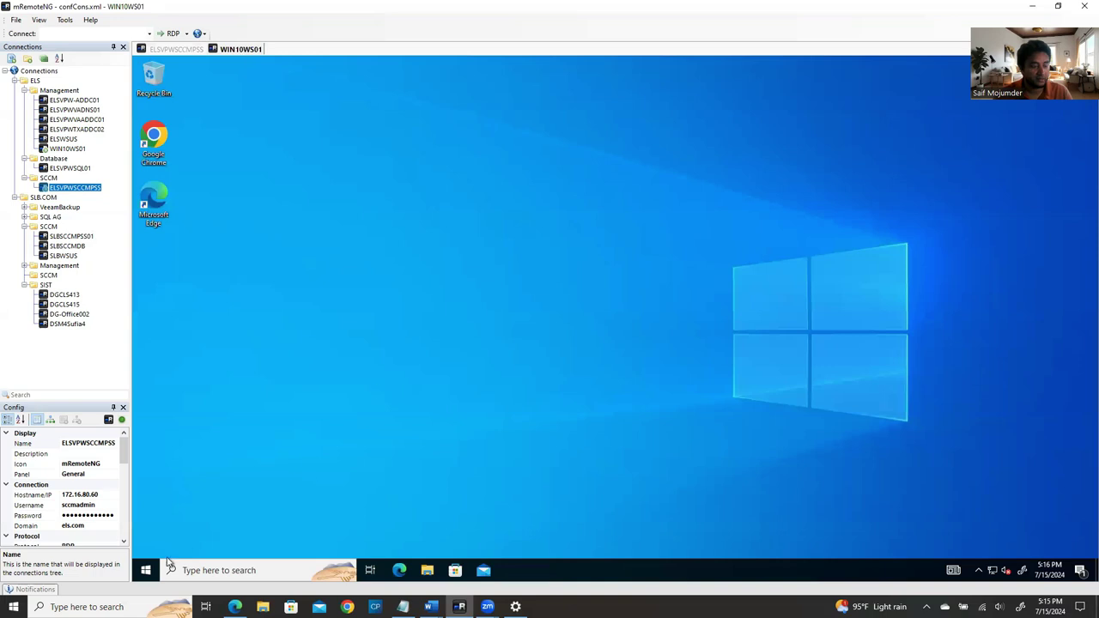
left_click(196, 574)
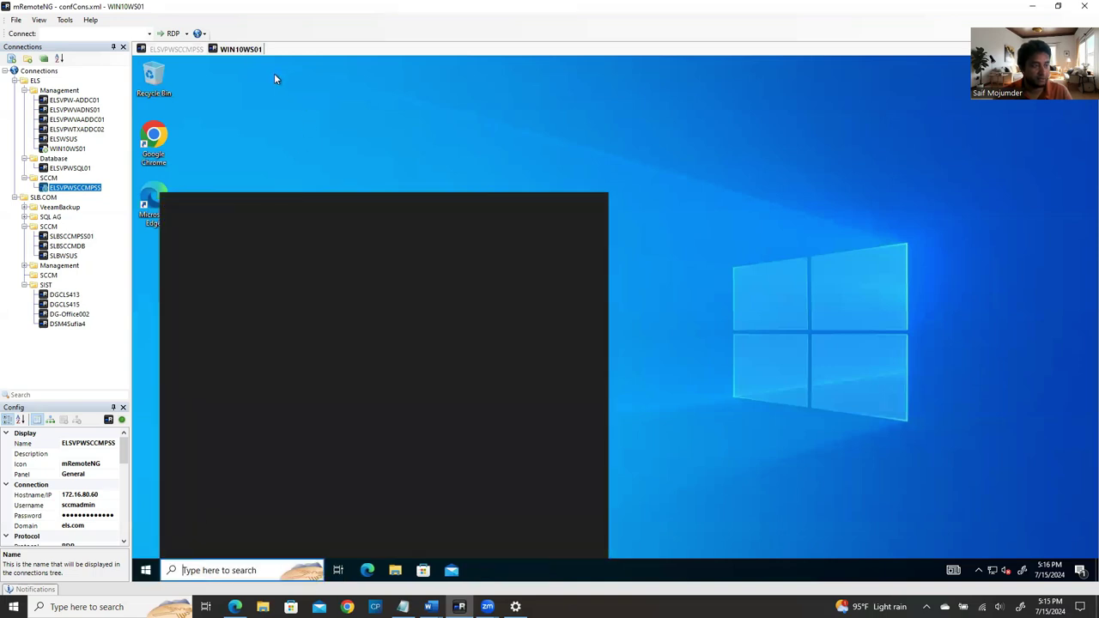
left_click(169, 50)
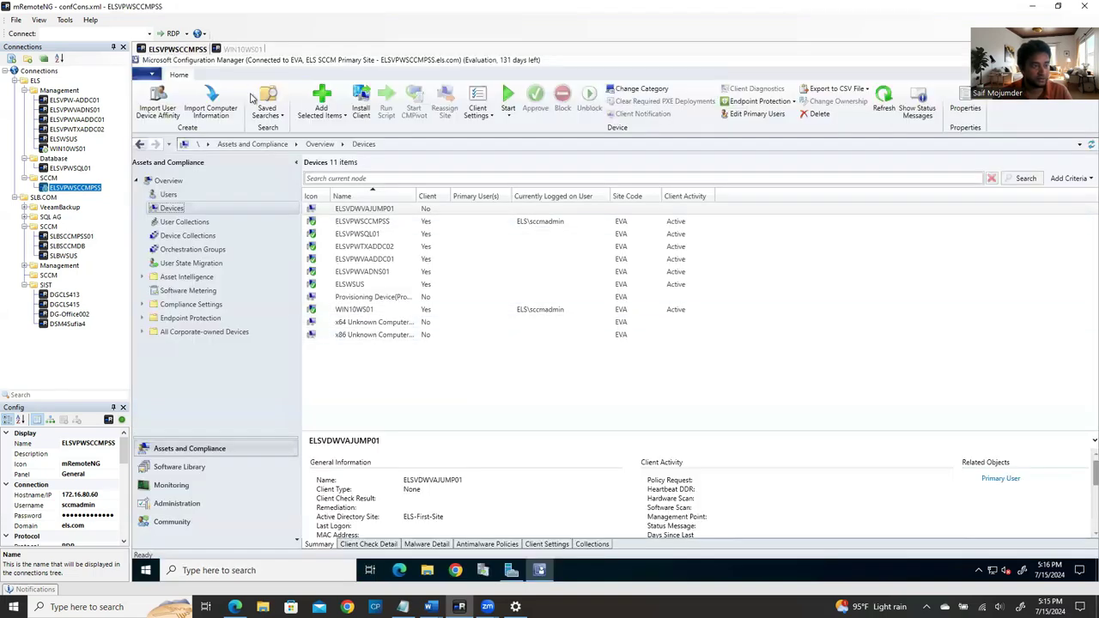
left_click(244, 50)
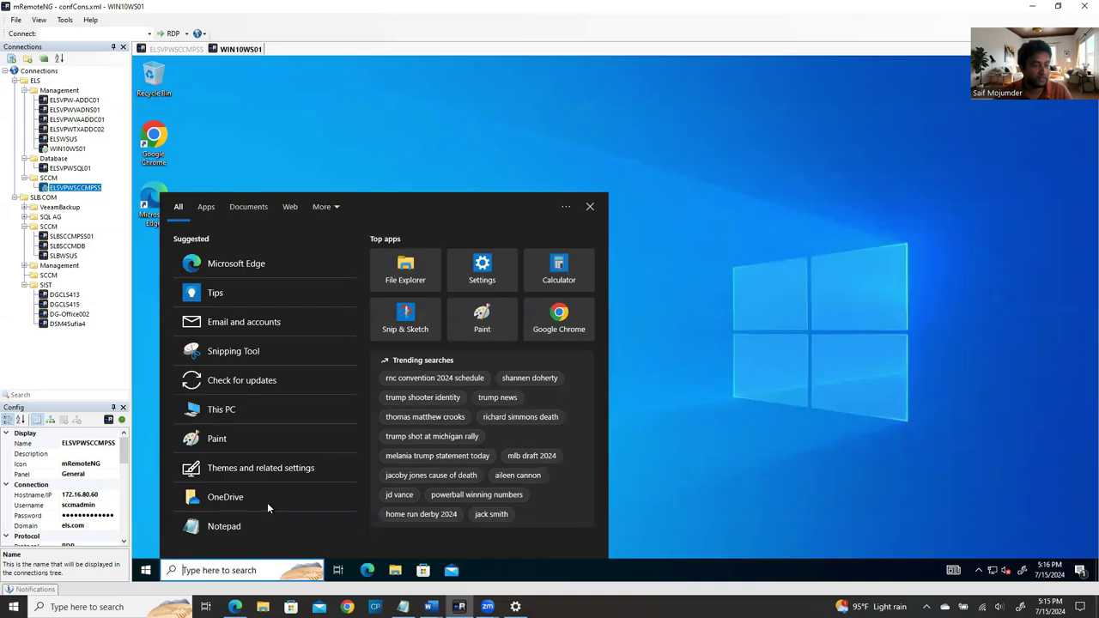
type("sccm")
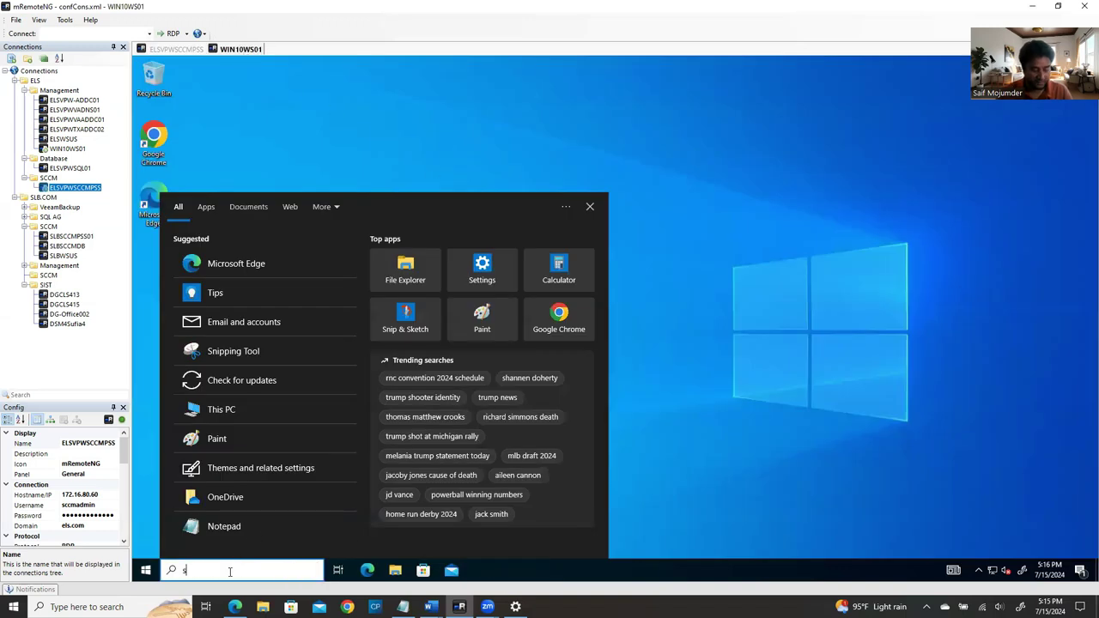
key("BackSpace")
key("BackSpace")
key("BackSpace")
key("BackSpace")
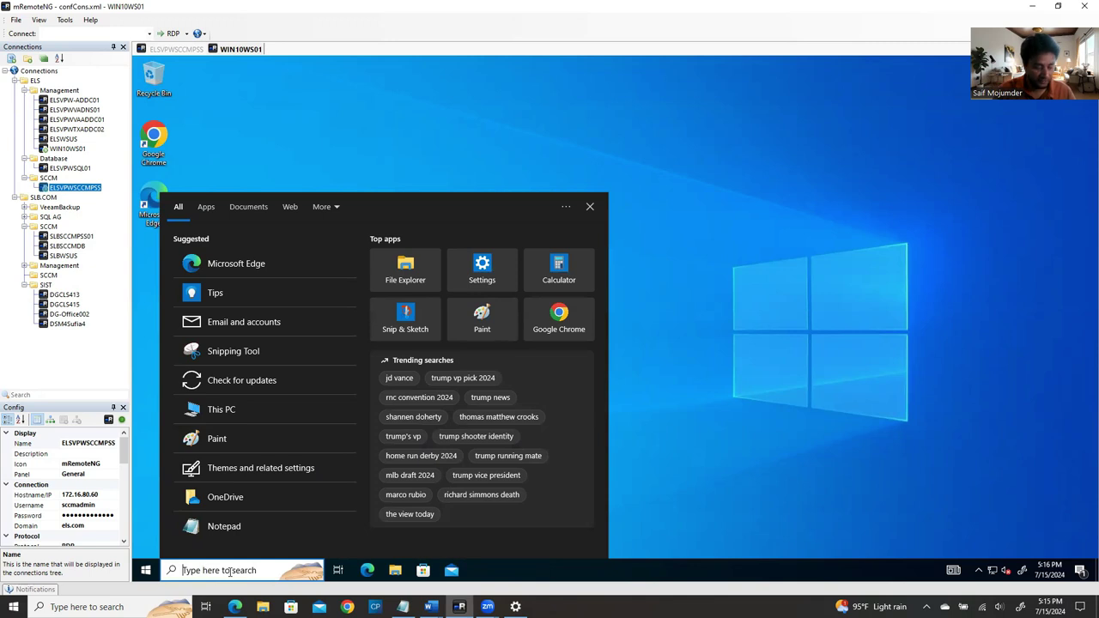
Step: Search for "soft" on WIN10WS01, open Software Center to view its applications, and close it
type("soft")
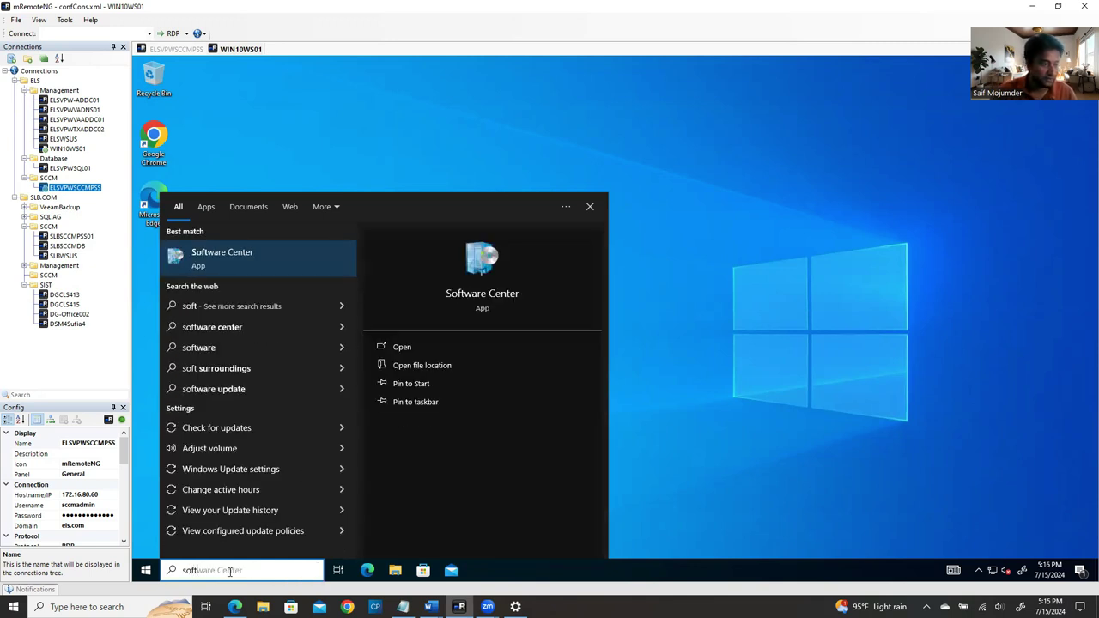
left_click(258, 255)
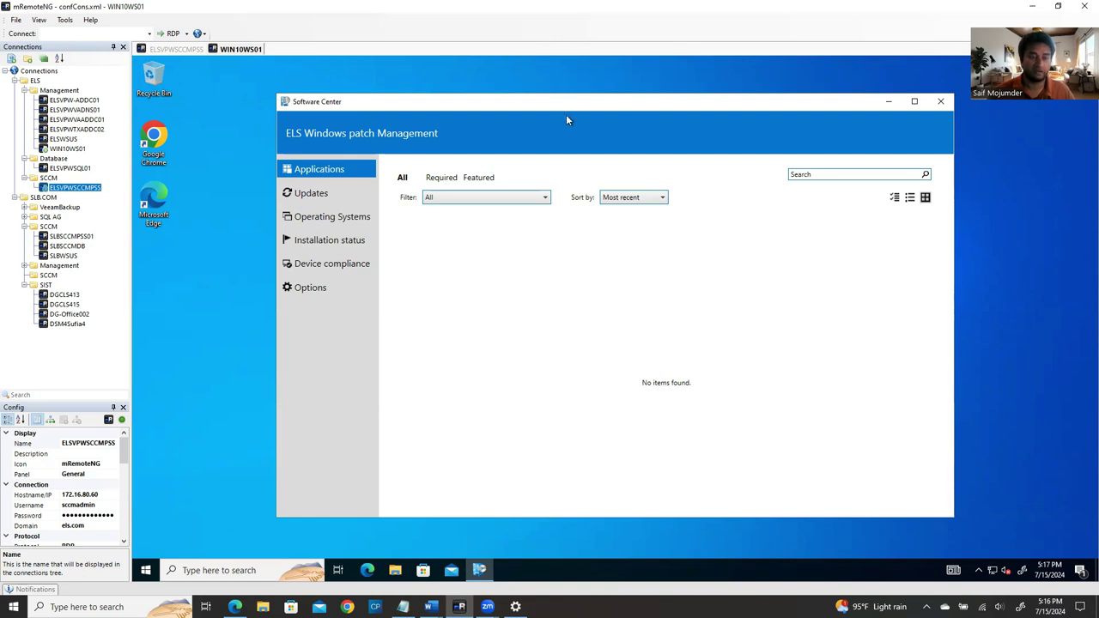
left_click(943, 102)
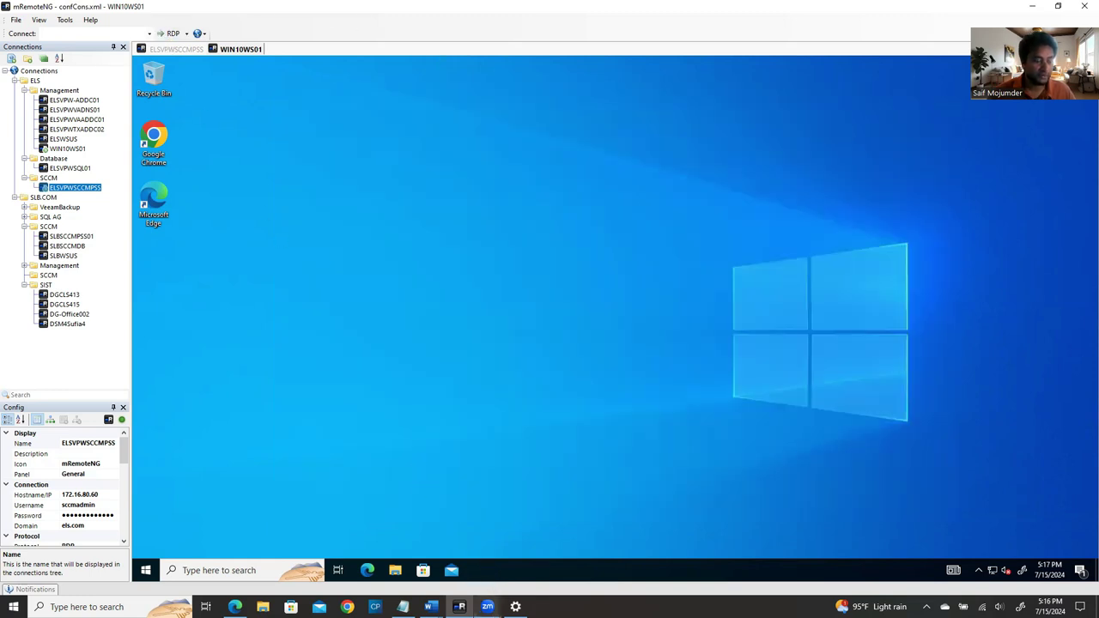
Step: Start a new device collection on the ELSVPWSCCMPSS session, using "Development Windows Server" as both name and comment
left_click(460, 608)
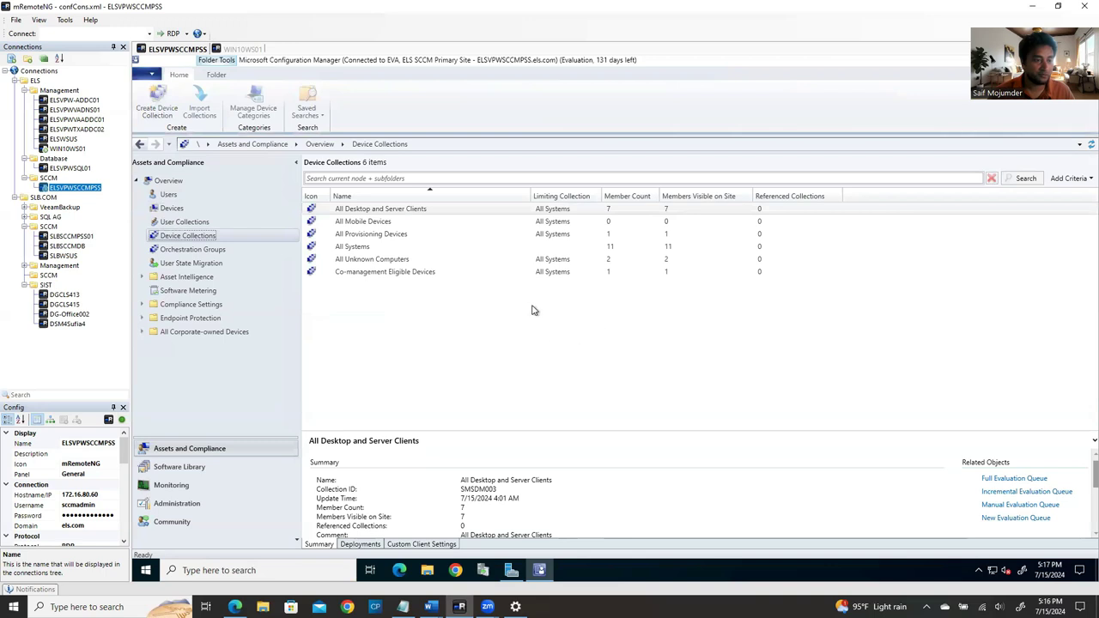
right_click(479, 321)
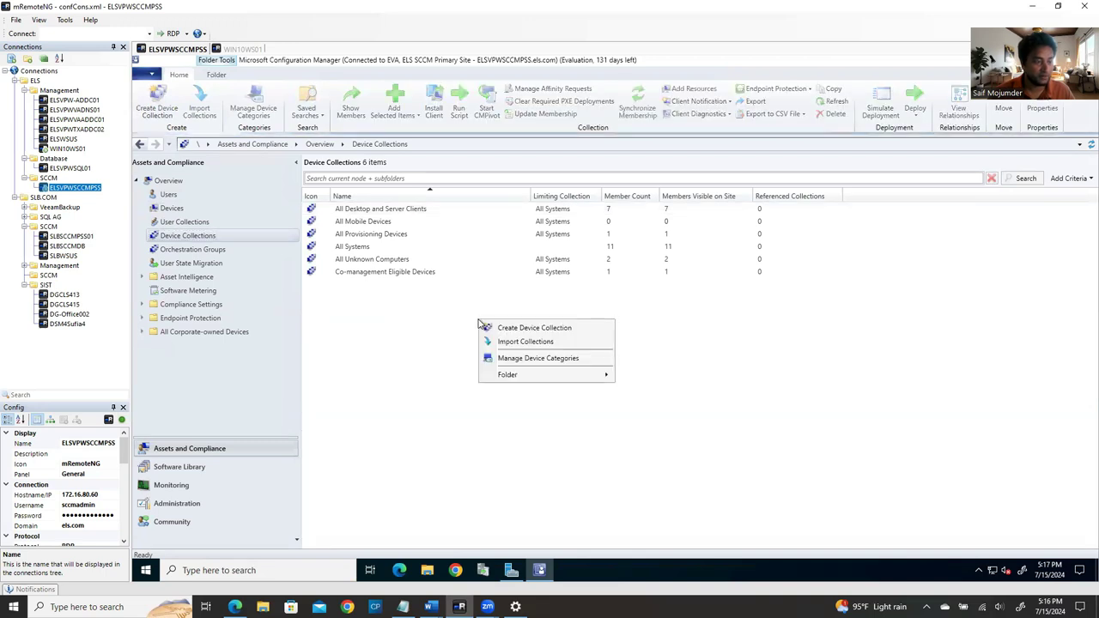
left_click(542, 331)
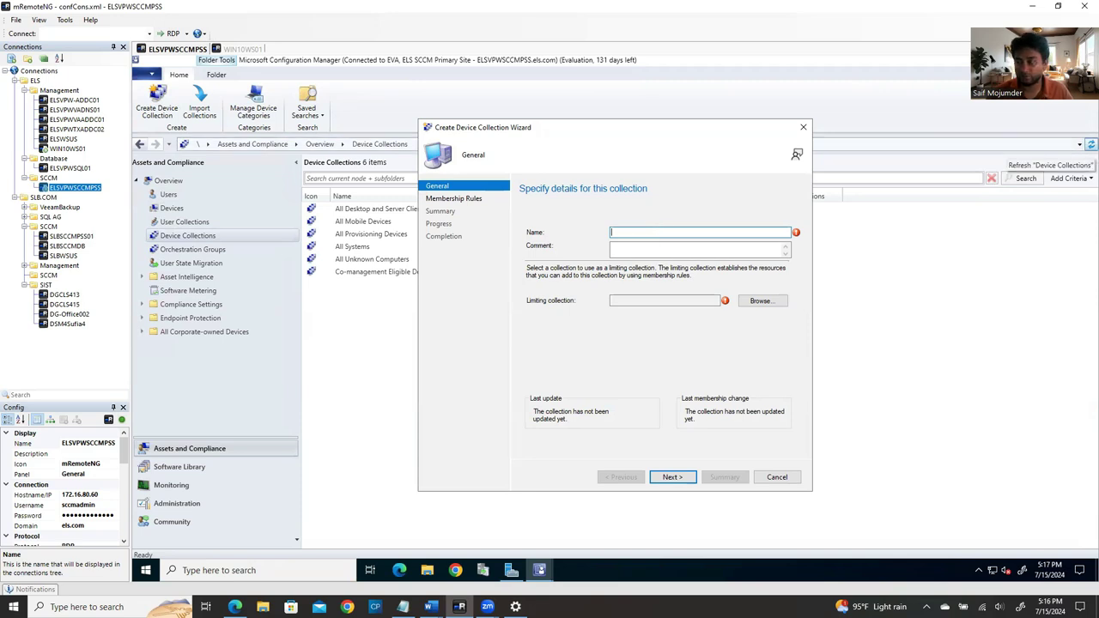
left_click(429, 606)
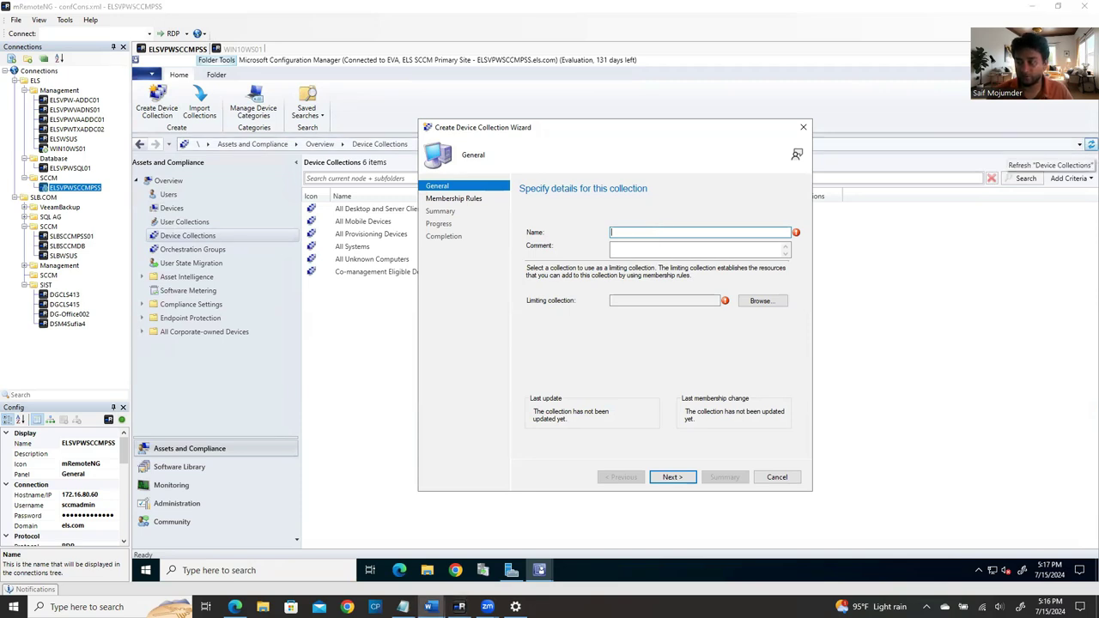
left_click(649, 233)
type("Development Window")
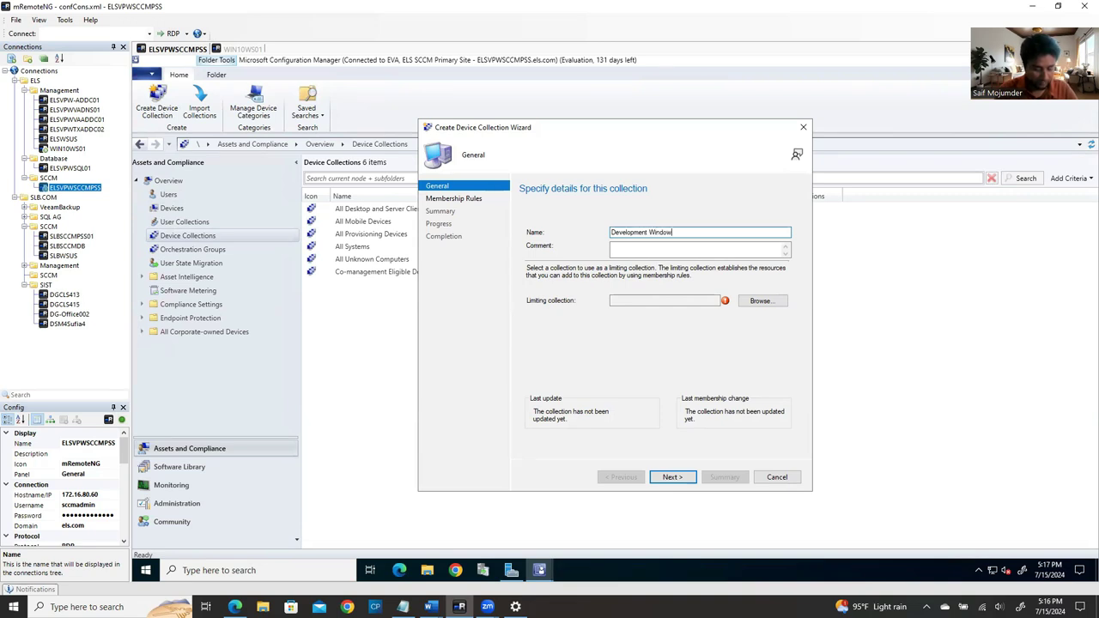
type("s Server")
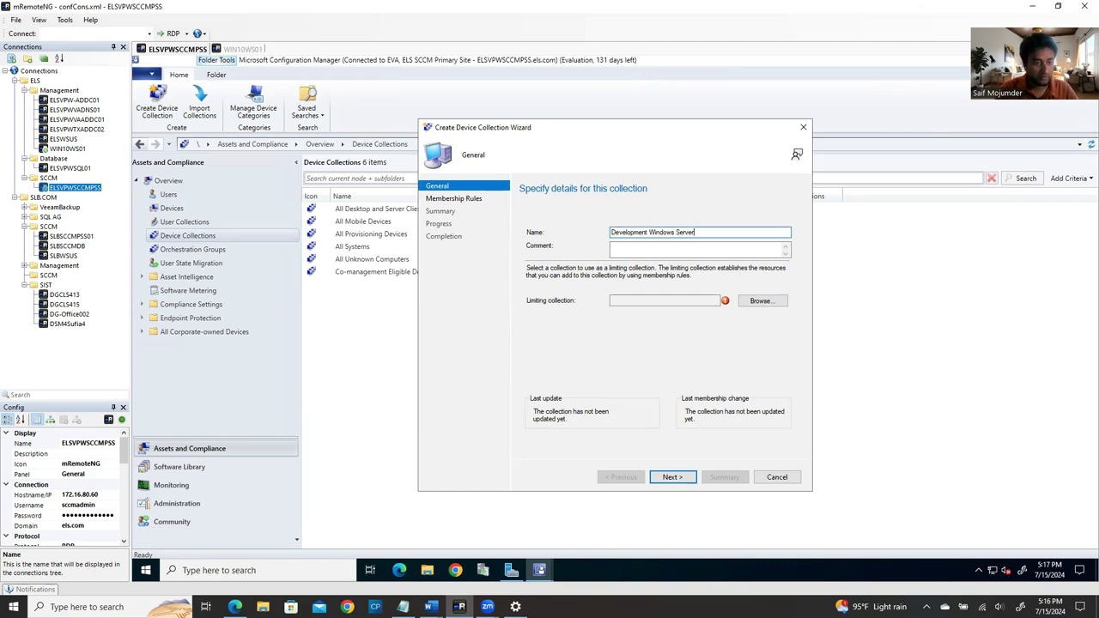
left_click(630, 250)
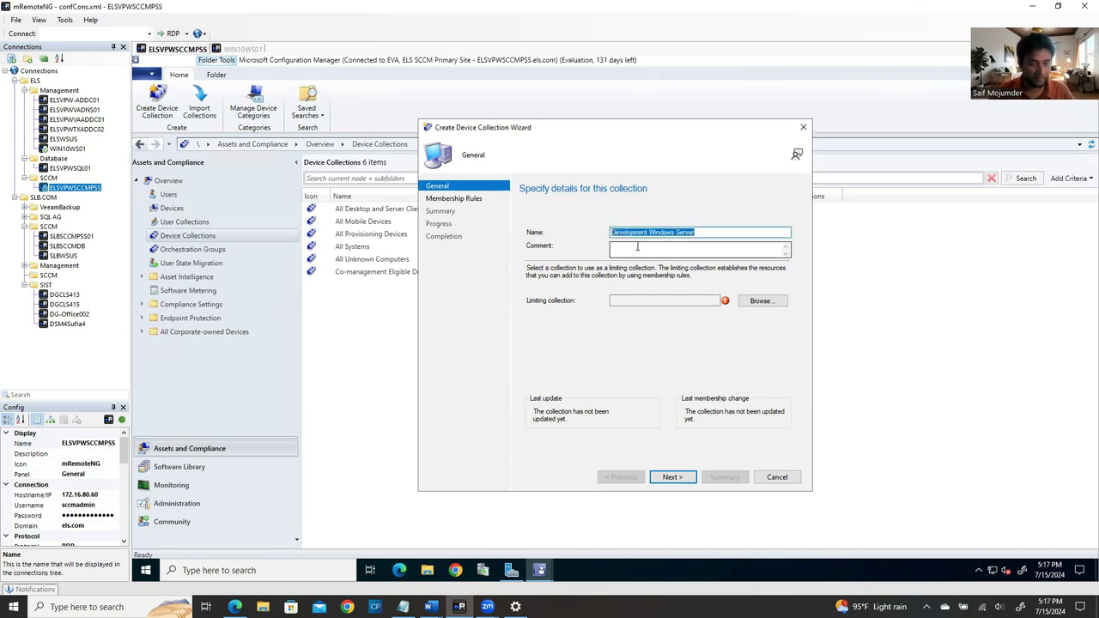
type("Development Windows Server")
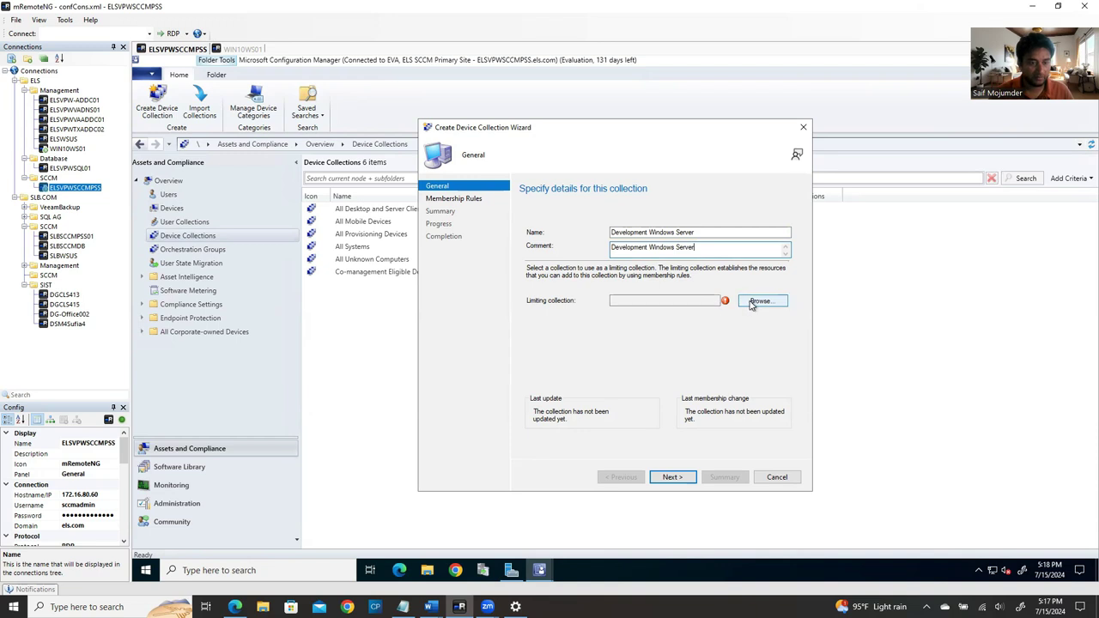
Step: Set All Systems as the limiting collection and continue to the membership rules
left_click(760, 301)
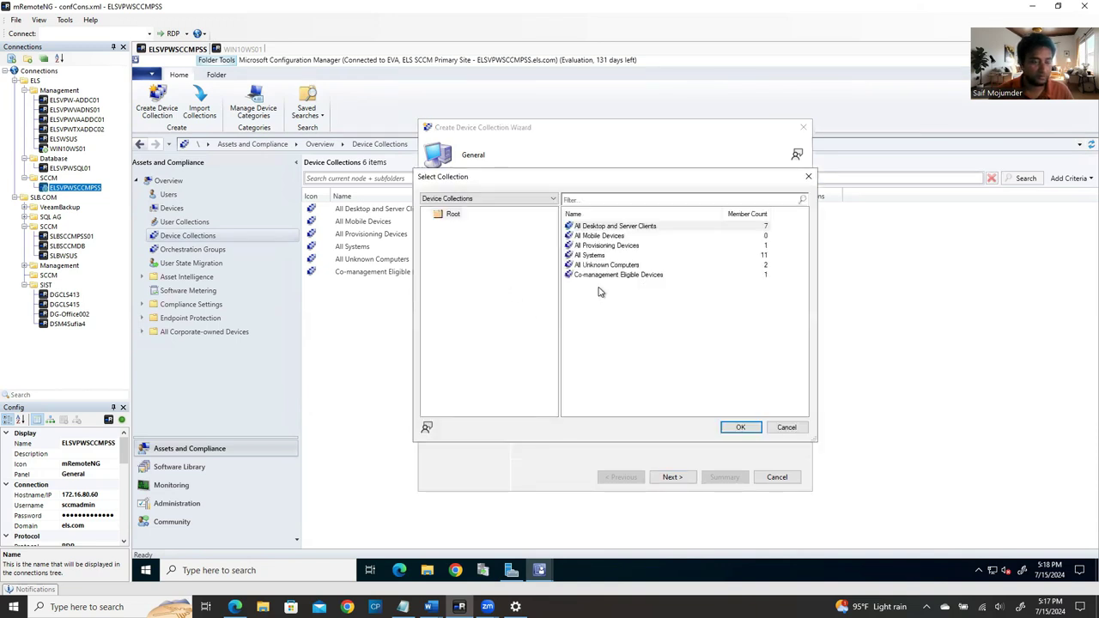
left_click(591, 256)
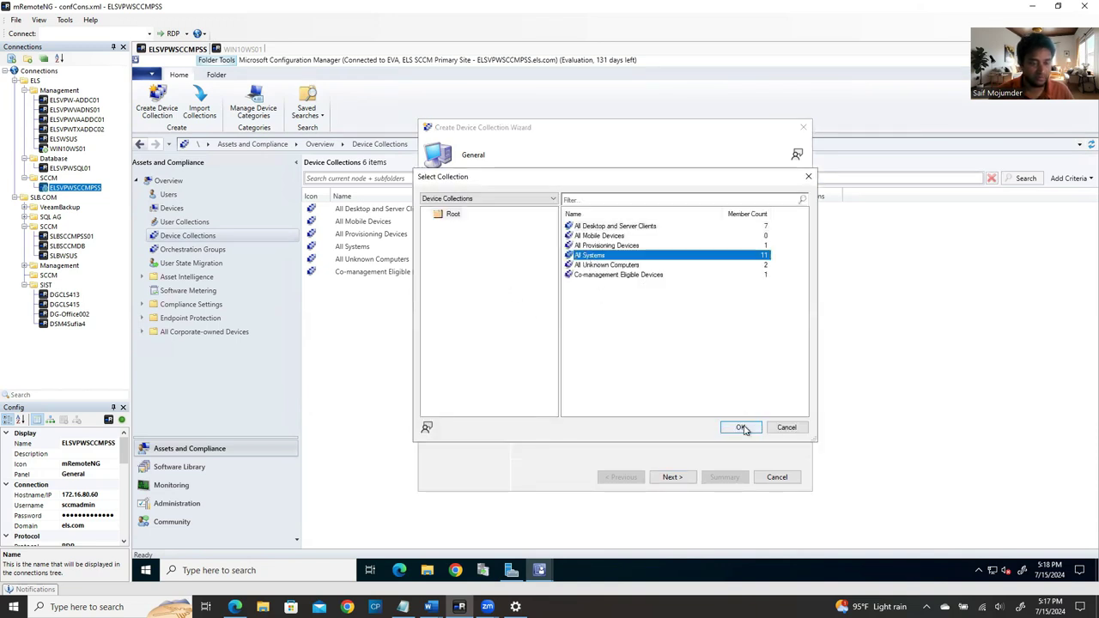
left_click(744, 427)
left_click(671, 478)
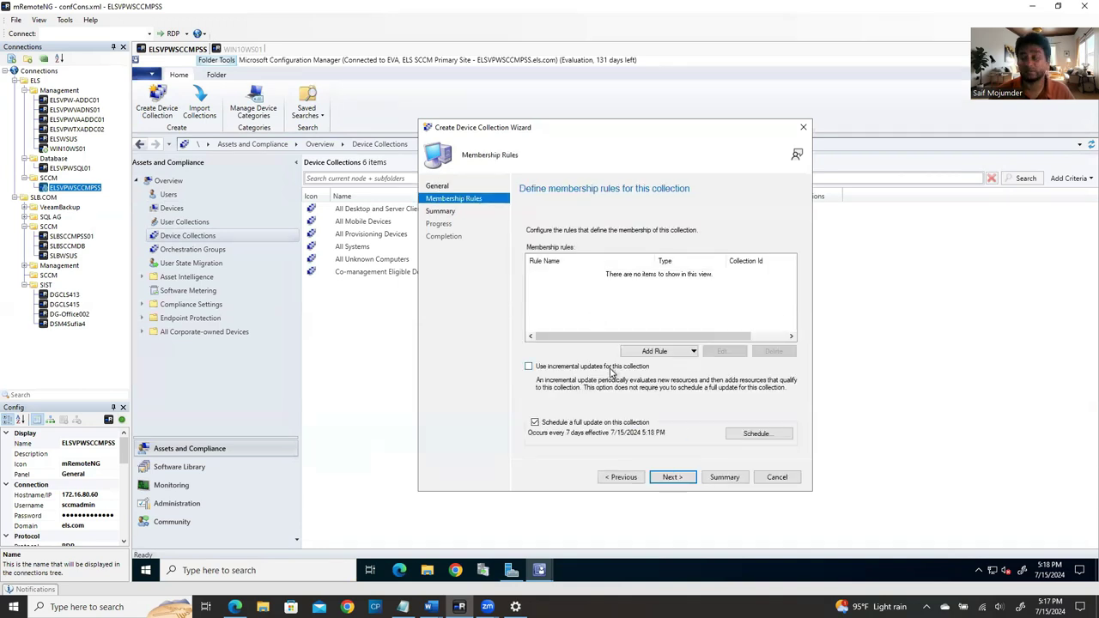
left_click(646, 353)
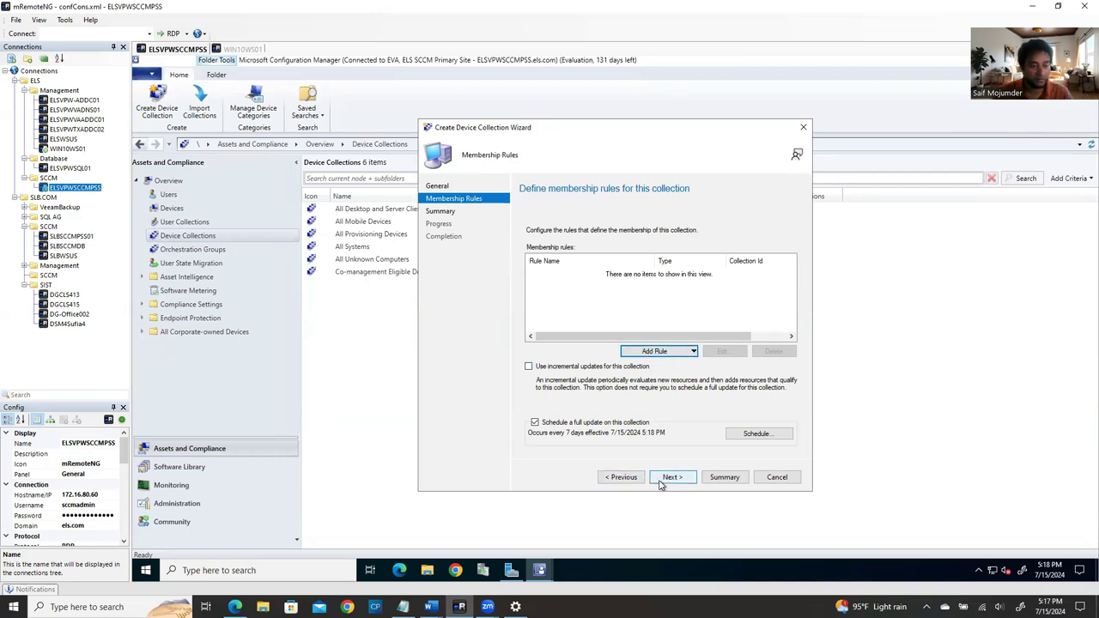
left_click(624, 478)
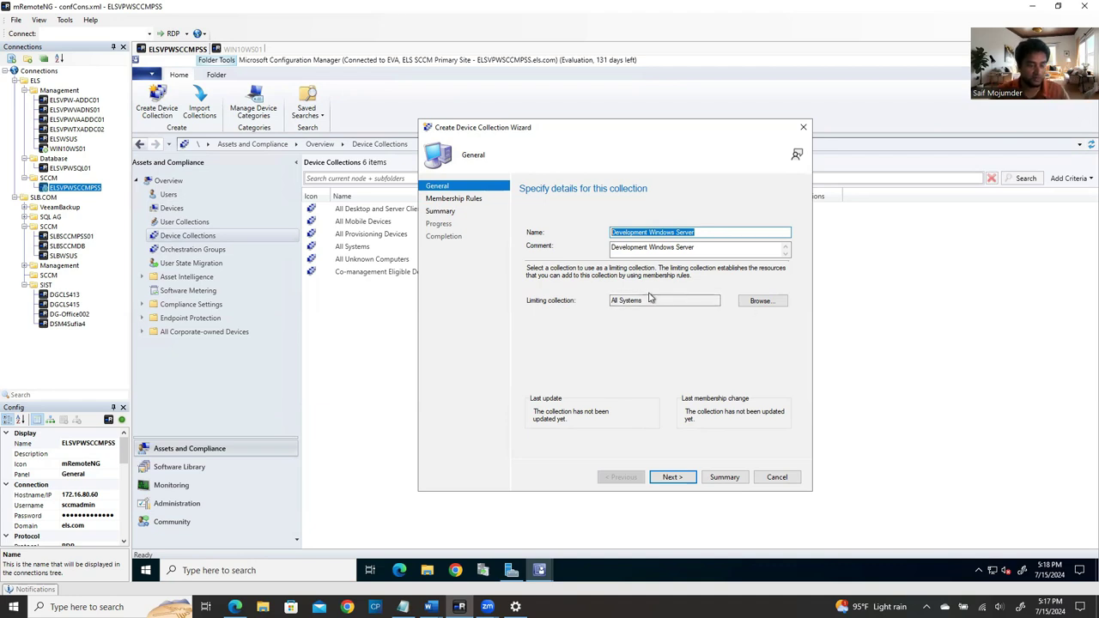
left_click(672, 478)
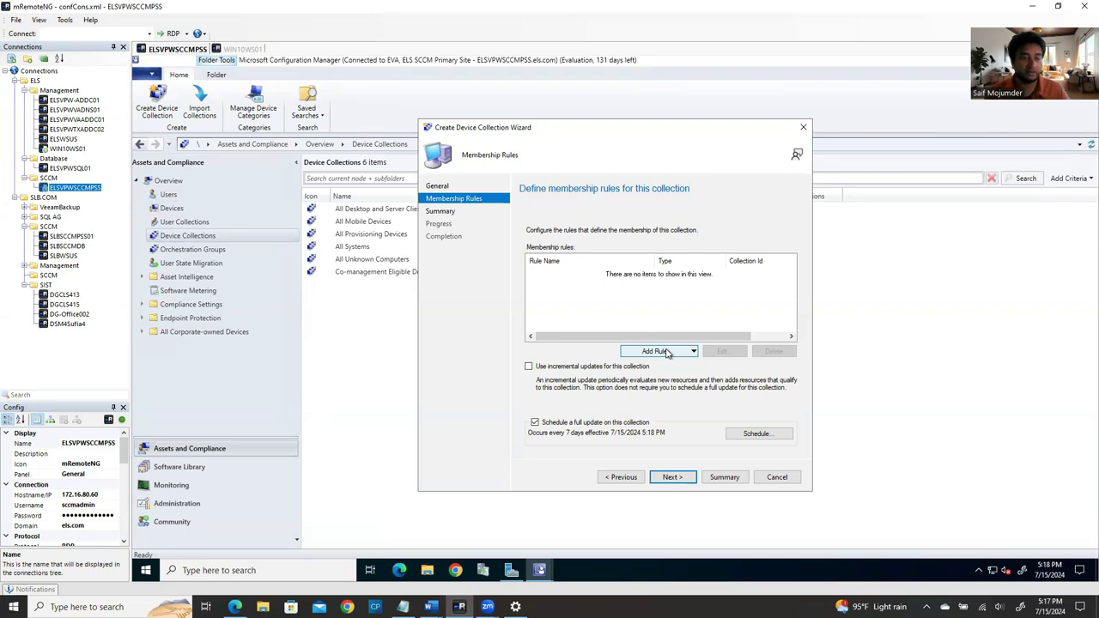
left_click(667, 352)
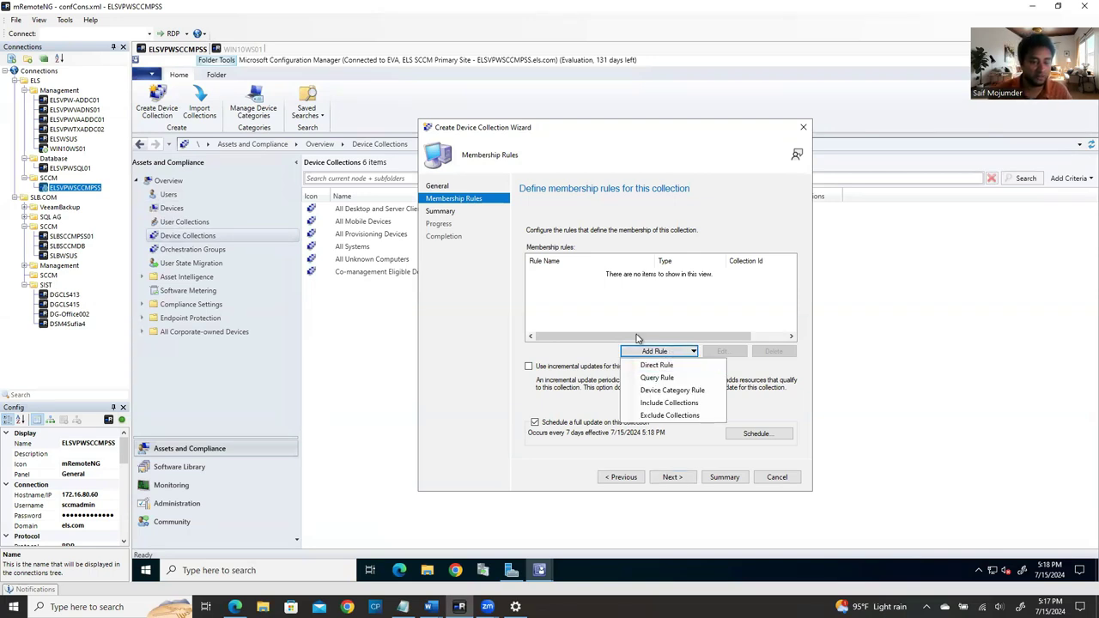
left_click(701, 306)
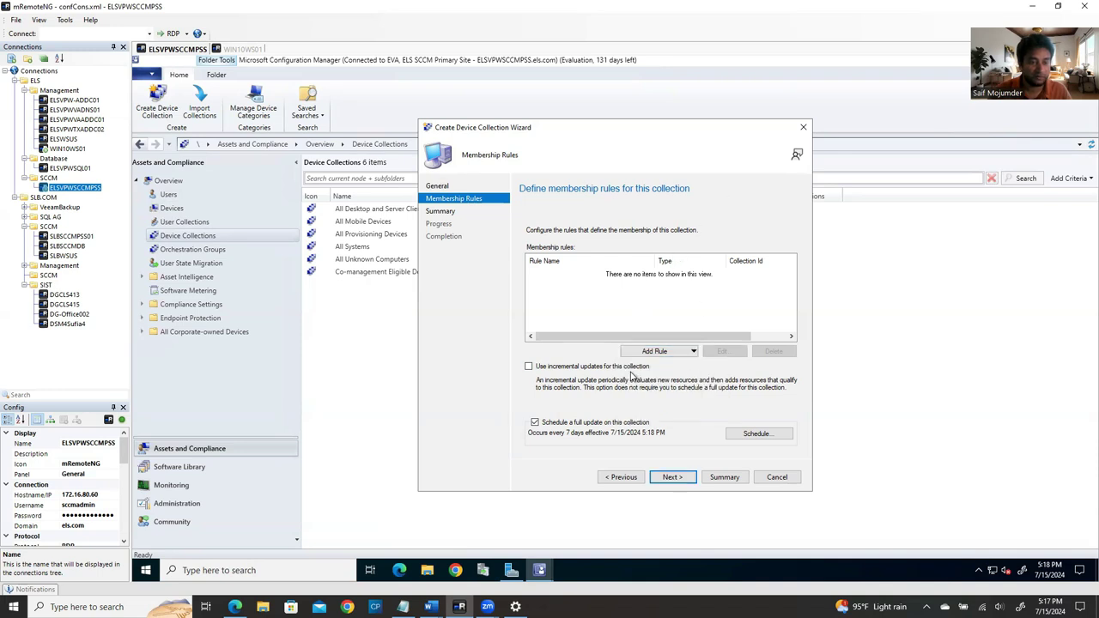
Step: Start a direct membership rule, search system resources by name with the value "%", and select ELSWSUS as the member
left_click(661, 353)
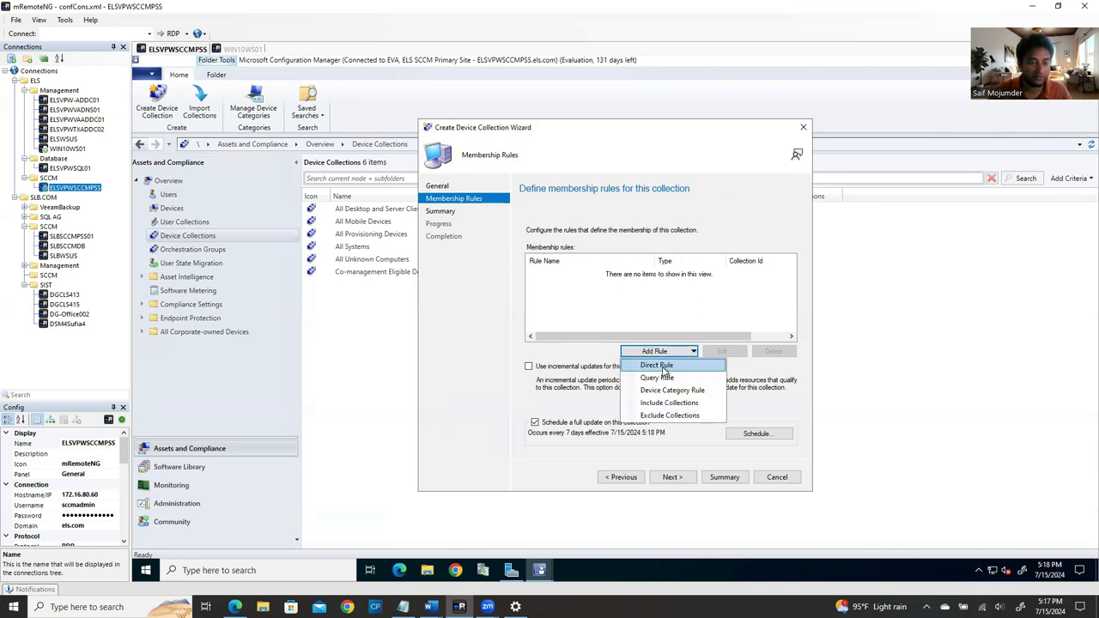
left_click(649, 364)
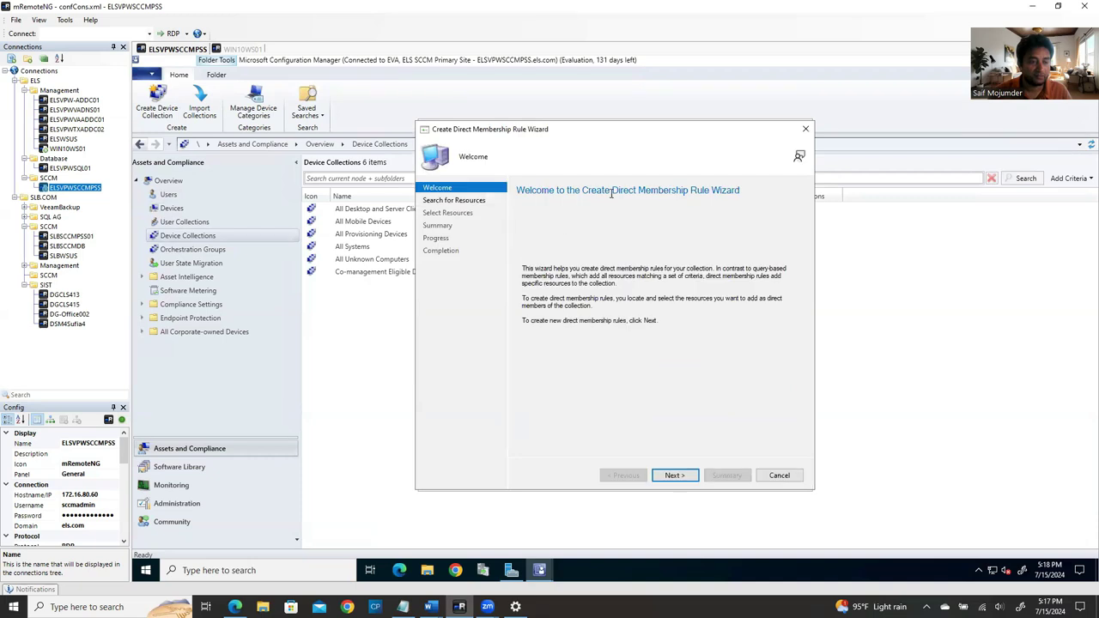
left_click(675, 476)
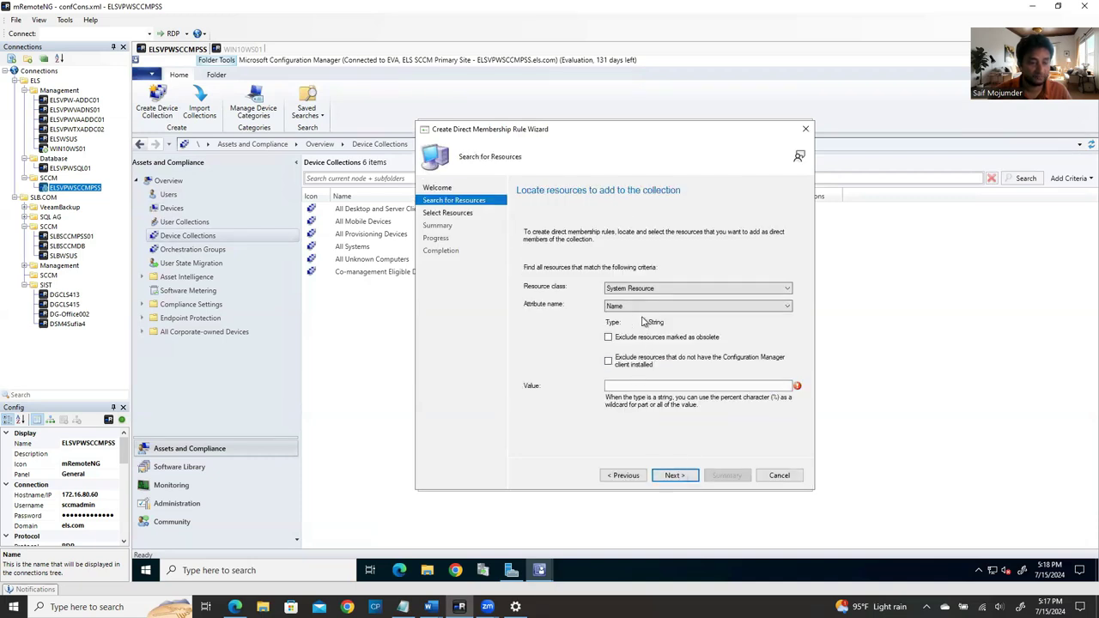
left_click(615, 385)
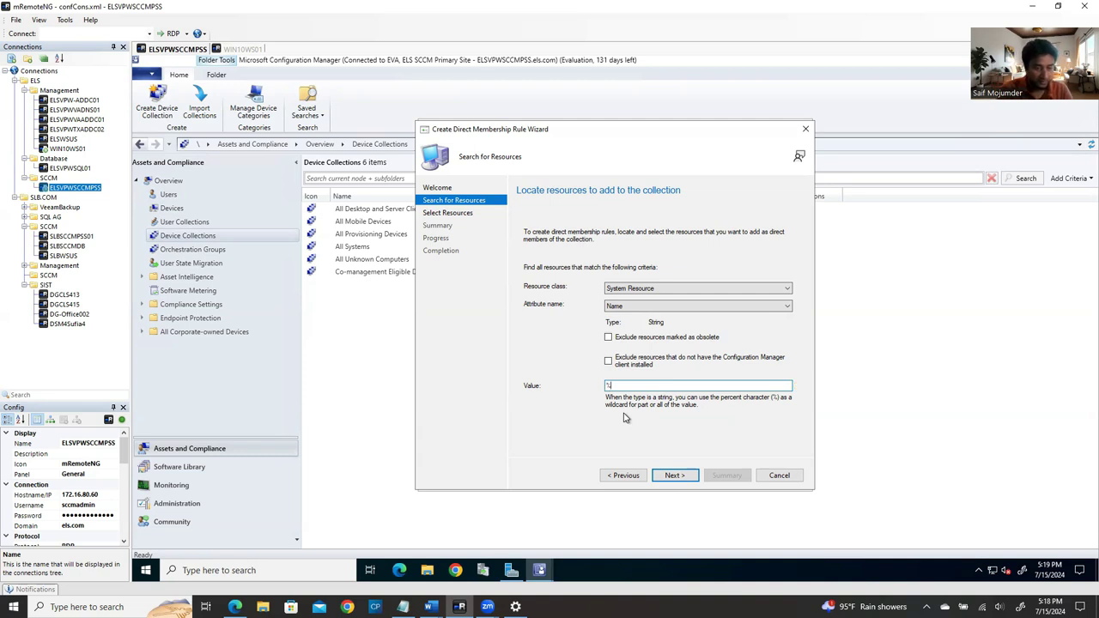
key("Return")
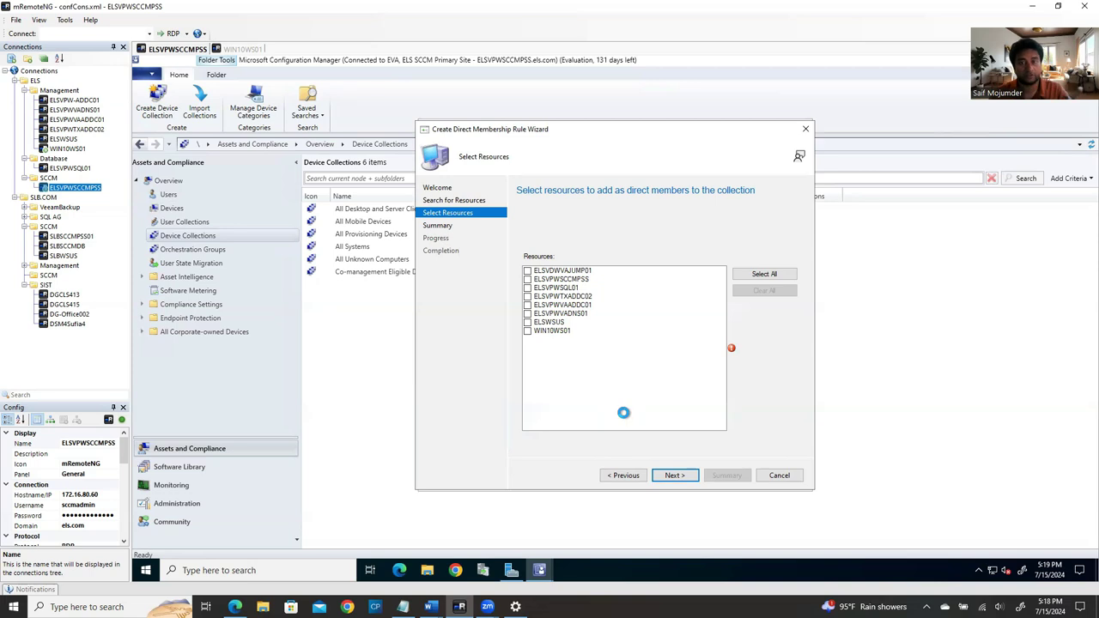
left_click(528, 322)
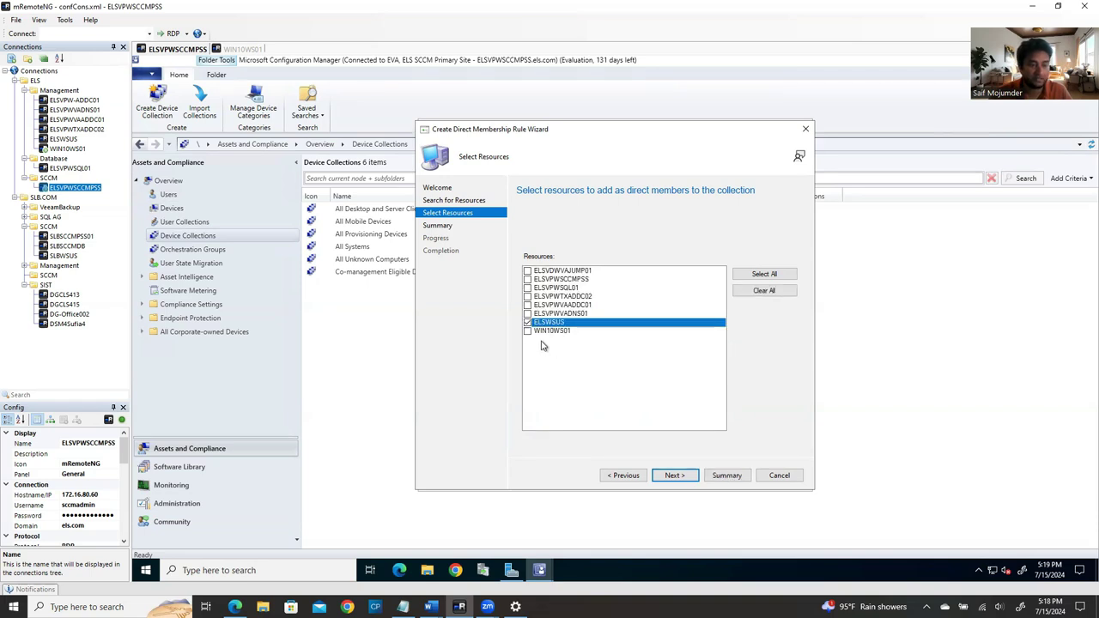
left_click(683, 478)
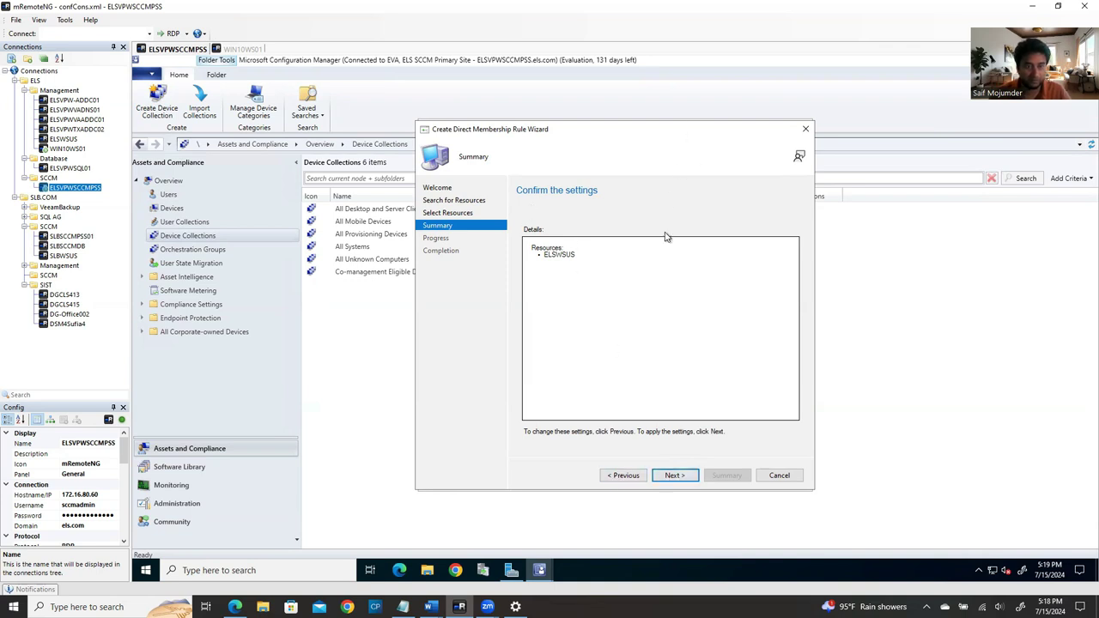
left_click(631, 477)
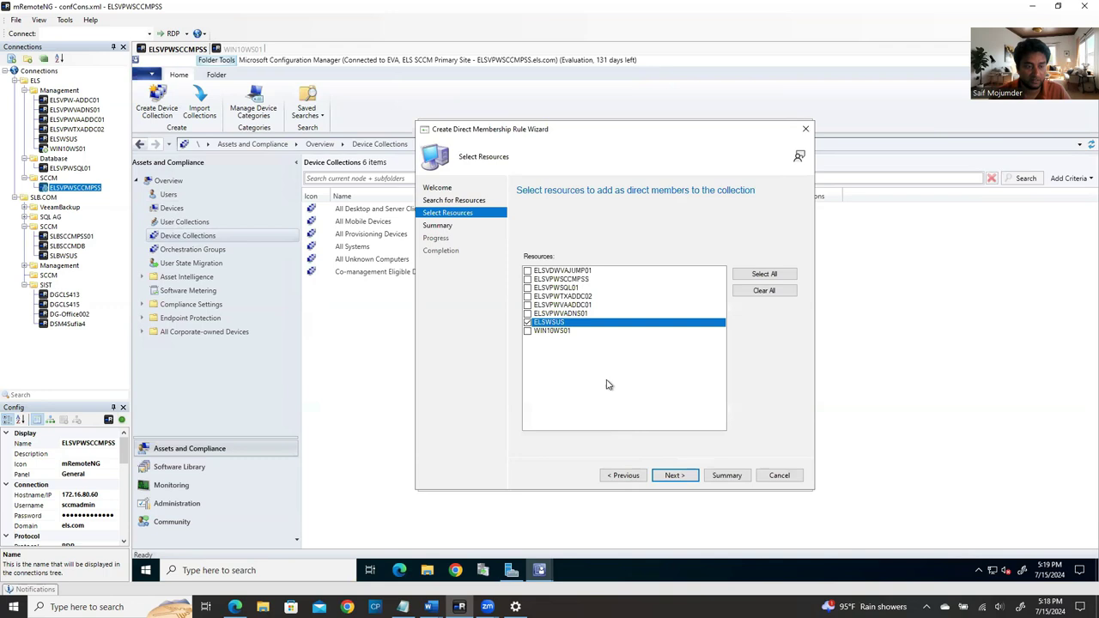
left_click(529, 279)
left_click(529, 288)
left_click(529, 305)
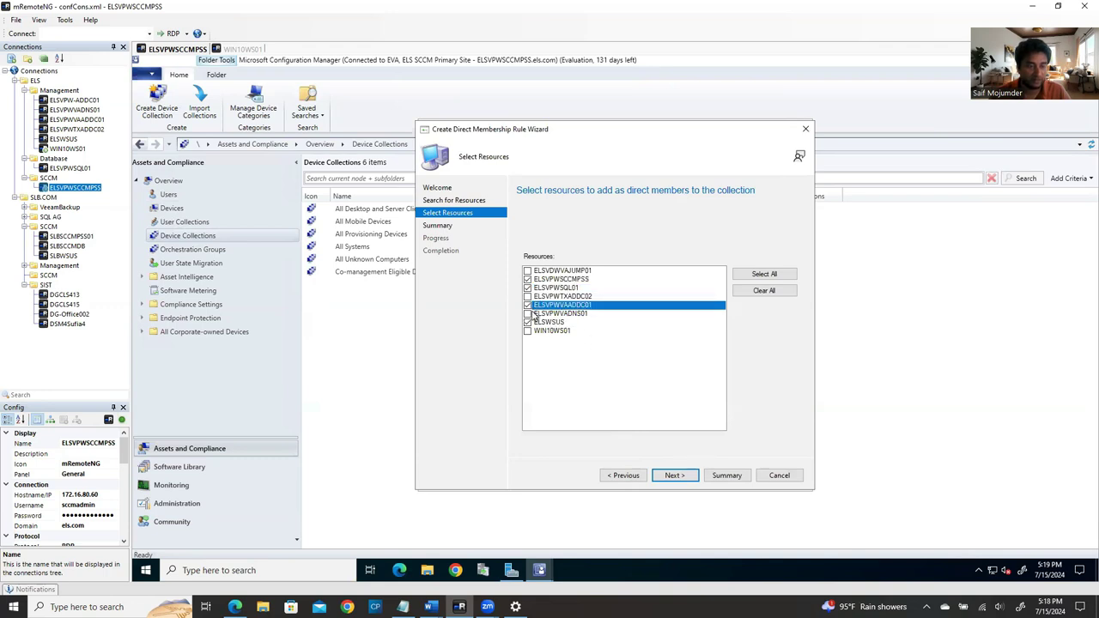
left_click(529, 288)
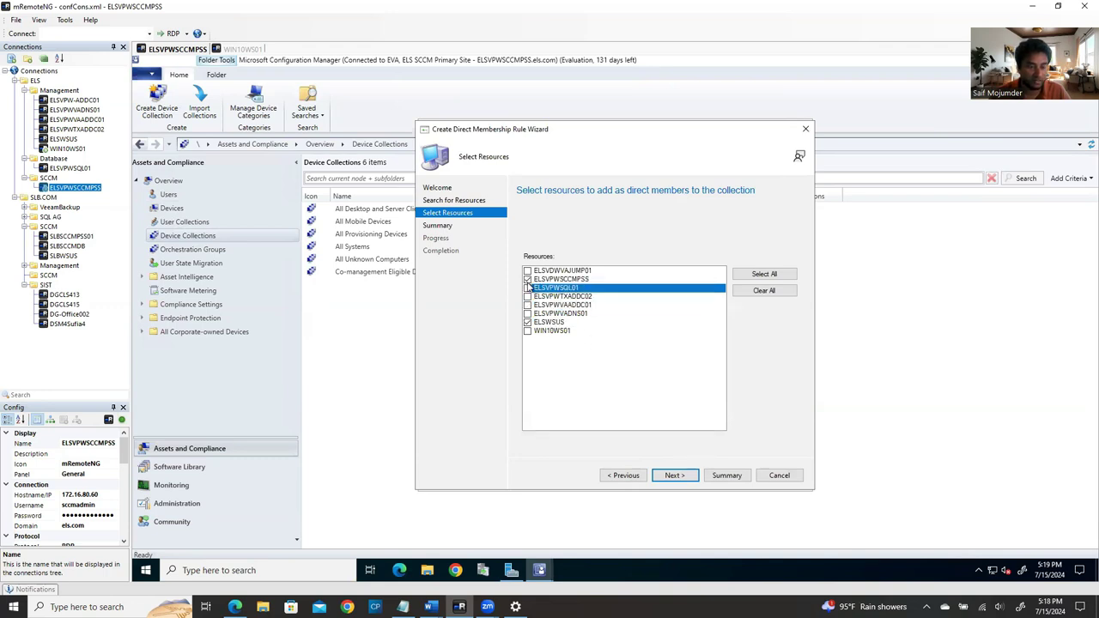
left_click(528, 279)
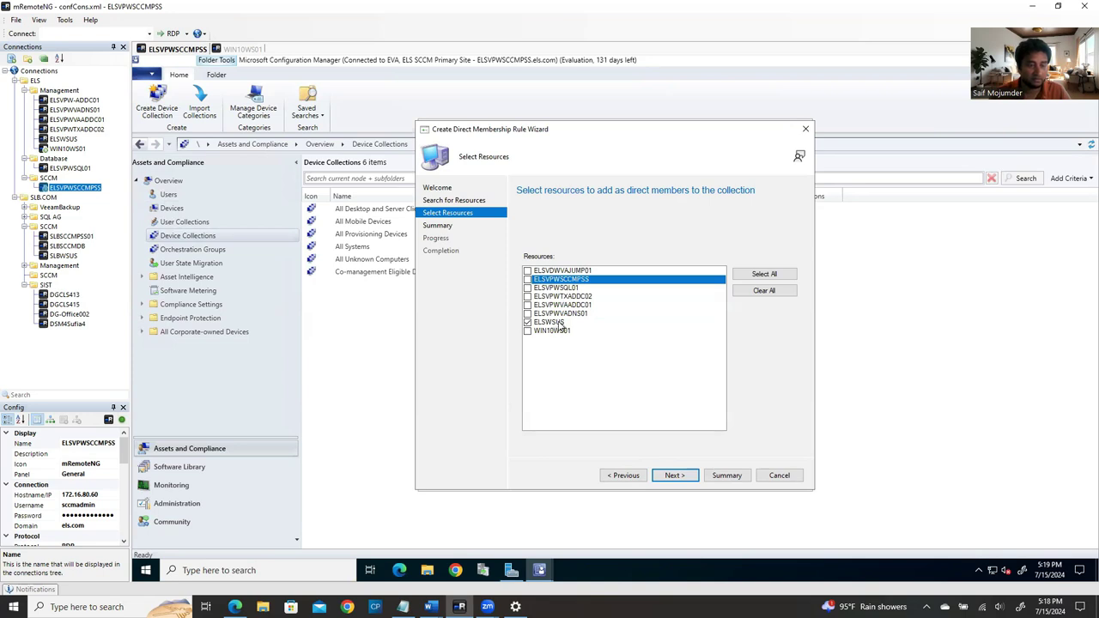
Step: Apply the direct membership rule for ELSWSUS and return to the collection's membership rules
left_click(675, 475)
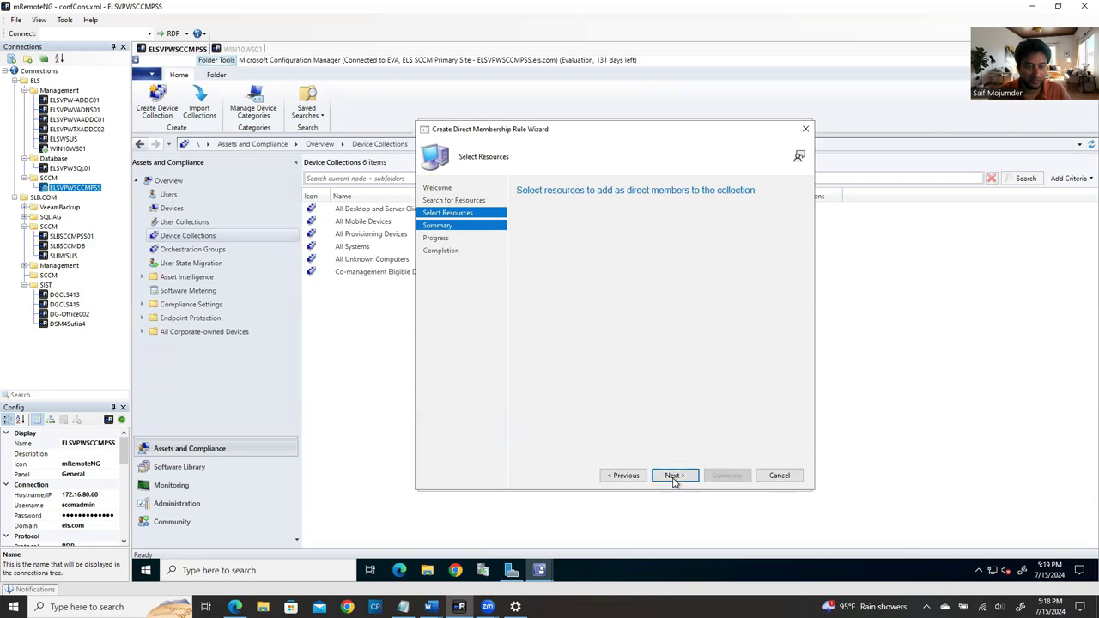
left_click(674, 475)
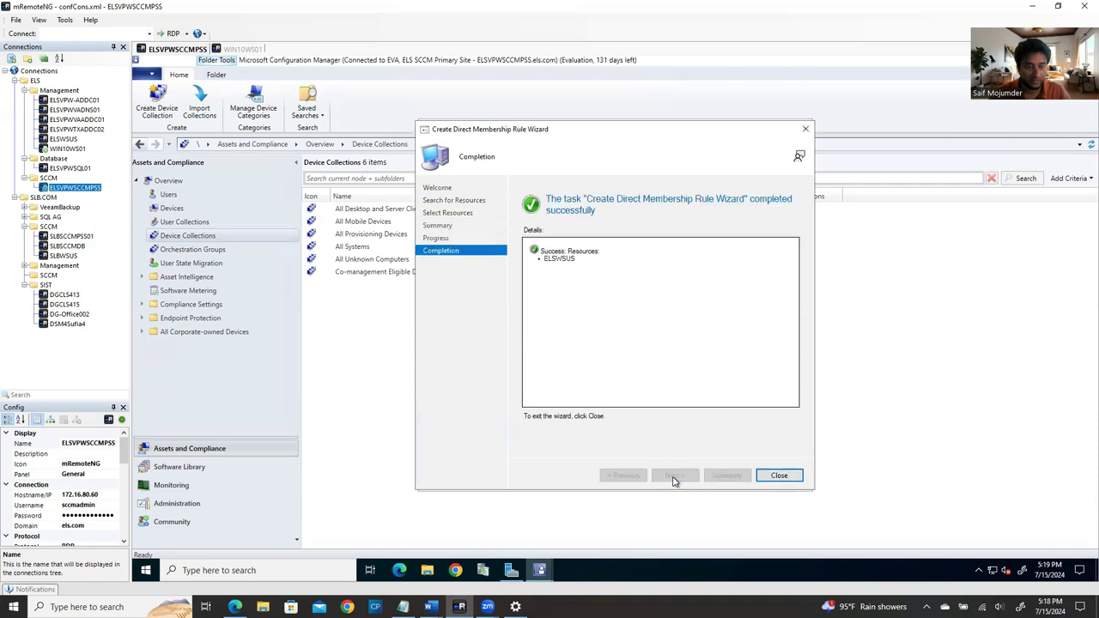
left_click(780, 475)
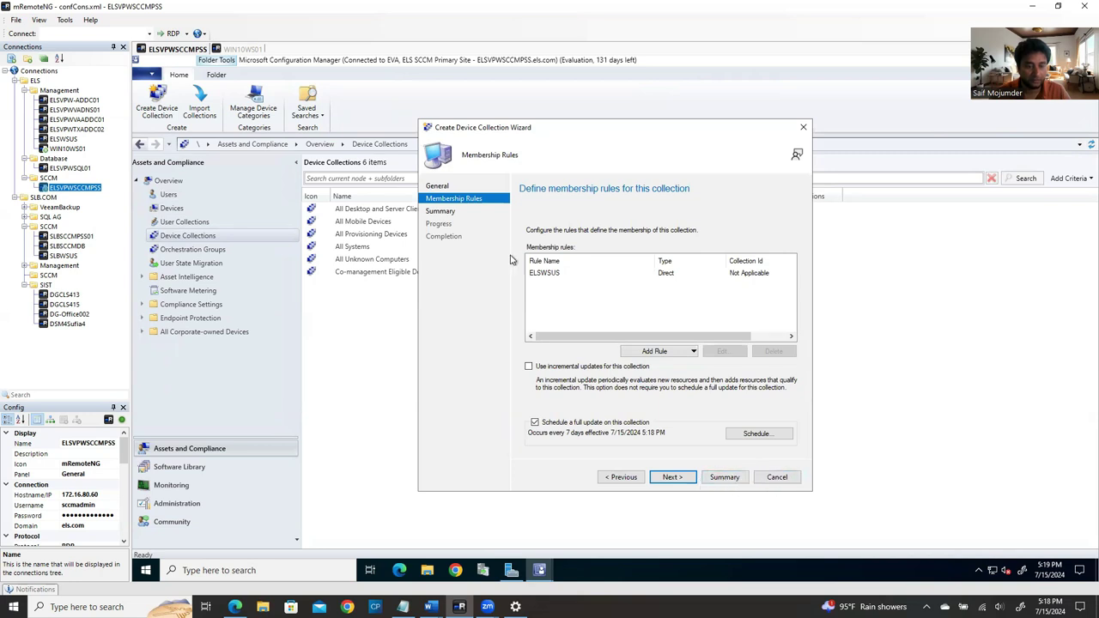
Step: Review the summary and finish creating the Development Windows Server collection, keeping the default update schedule
left_click(775, 477)
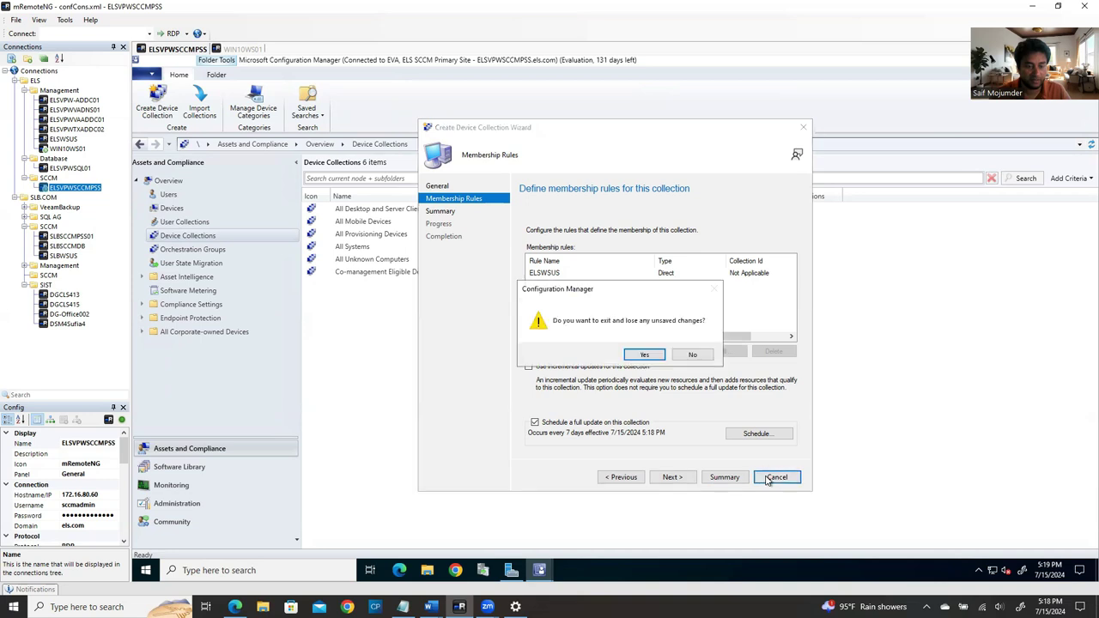
left_click(695, 355)
left_click(723, 479)
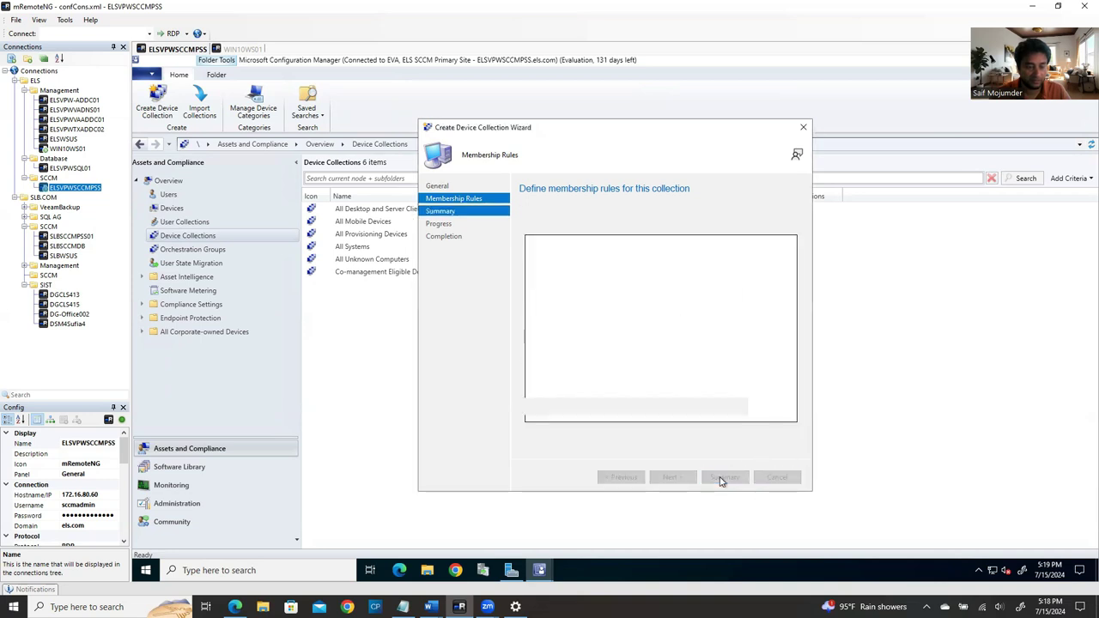
left_click(675, 479)
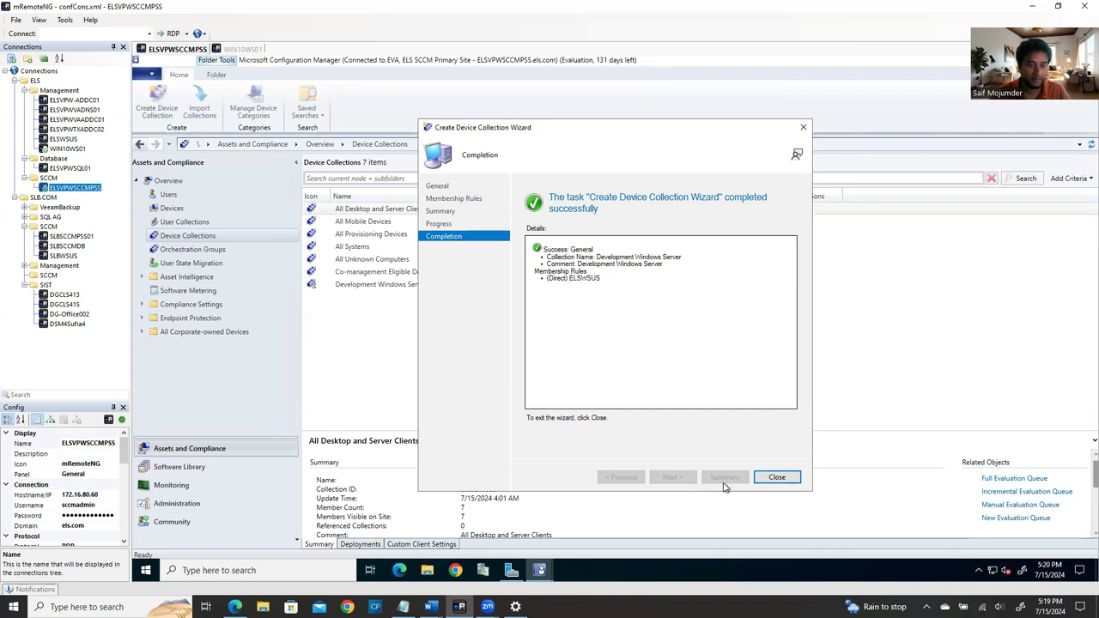
left_click(777, 479)
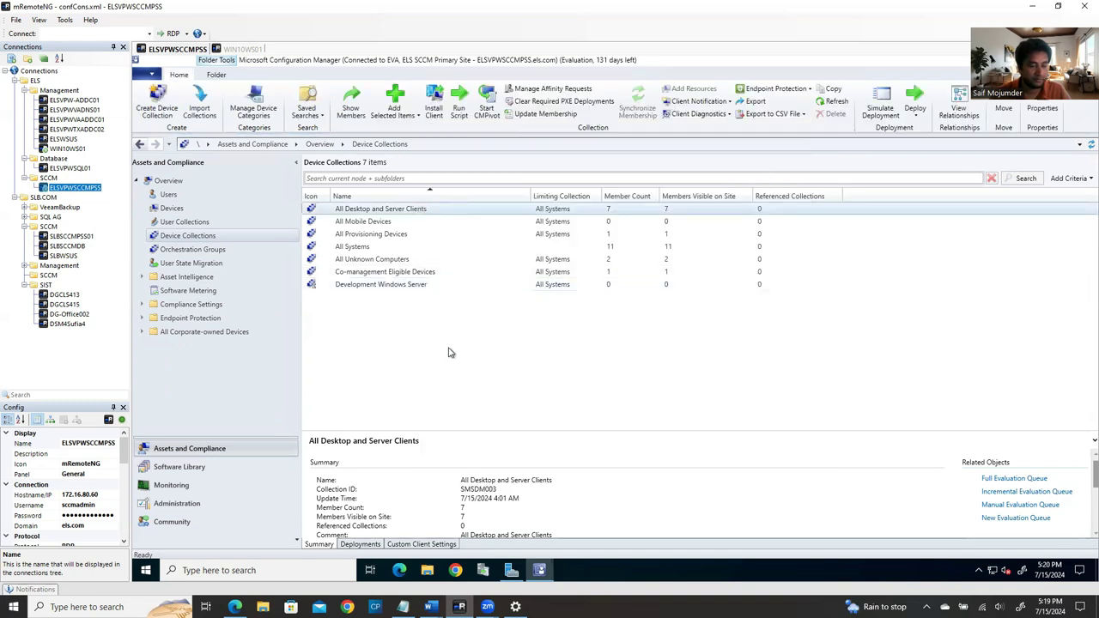
Step: Start a new device collection named "Staging Windows Server", limit it to All Systems, and continue to the membership rules
right_click(424, 328)
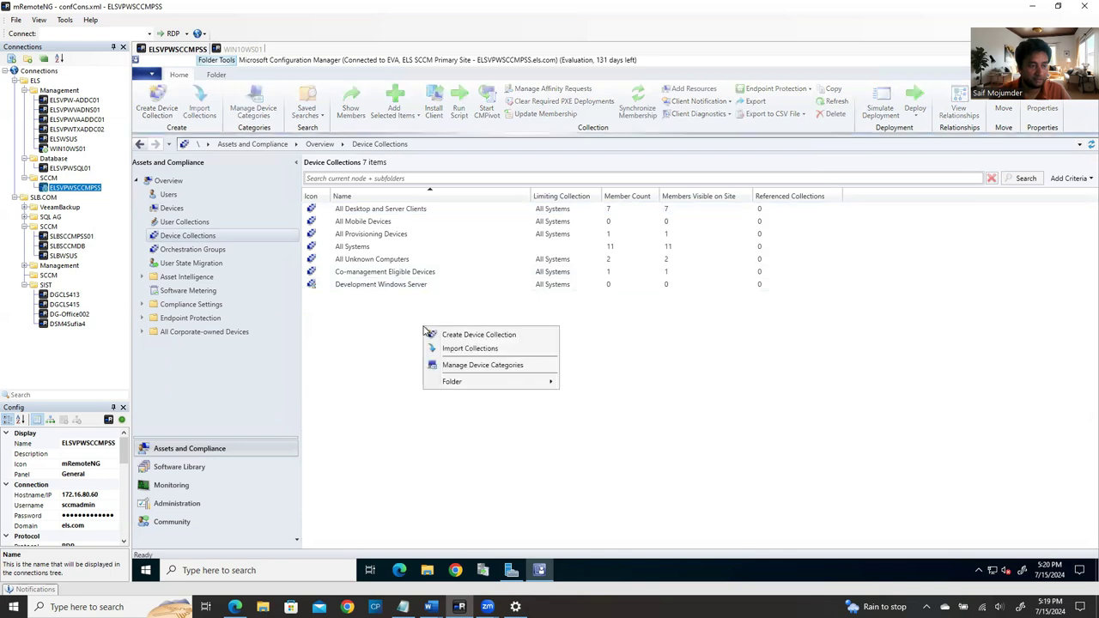
left_click(478, 335)
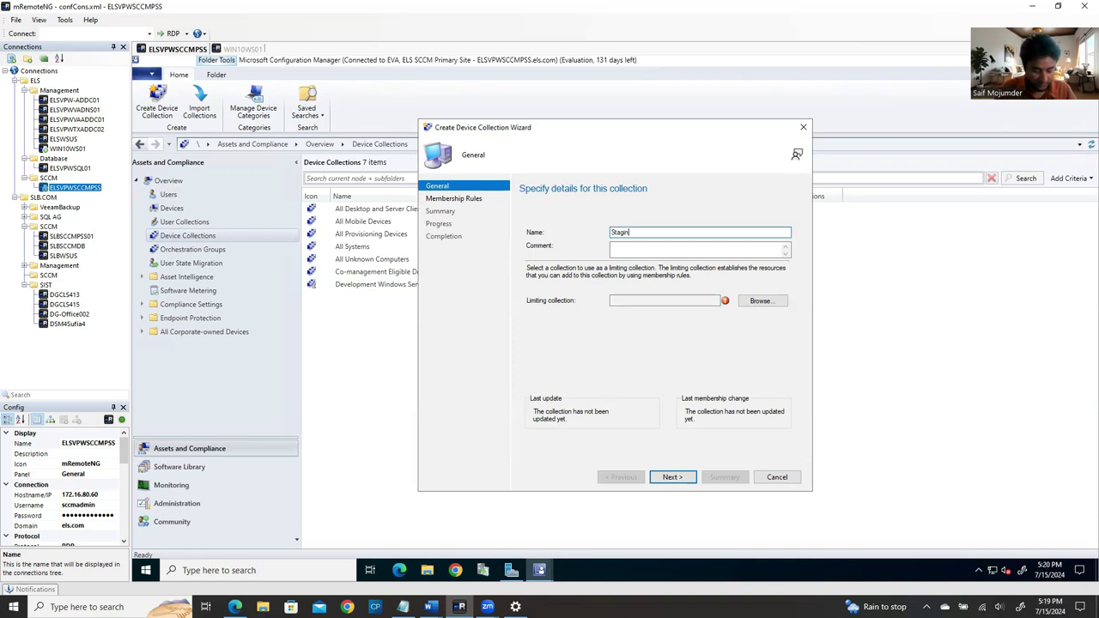
type("Staging Windows")
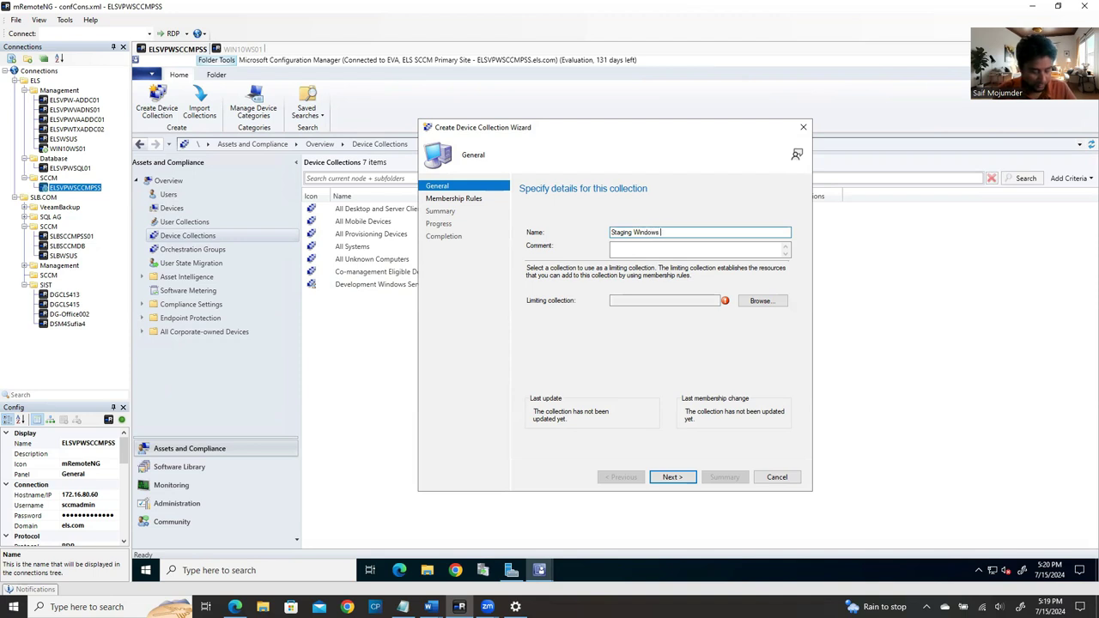
type(" Server")
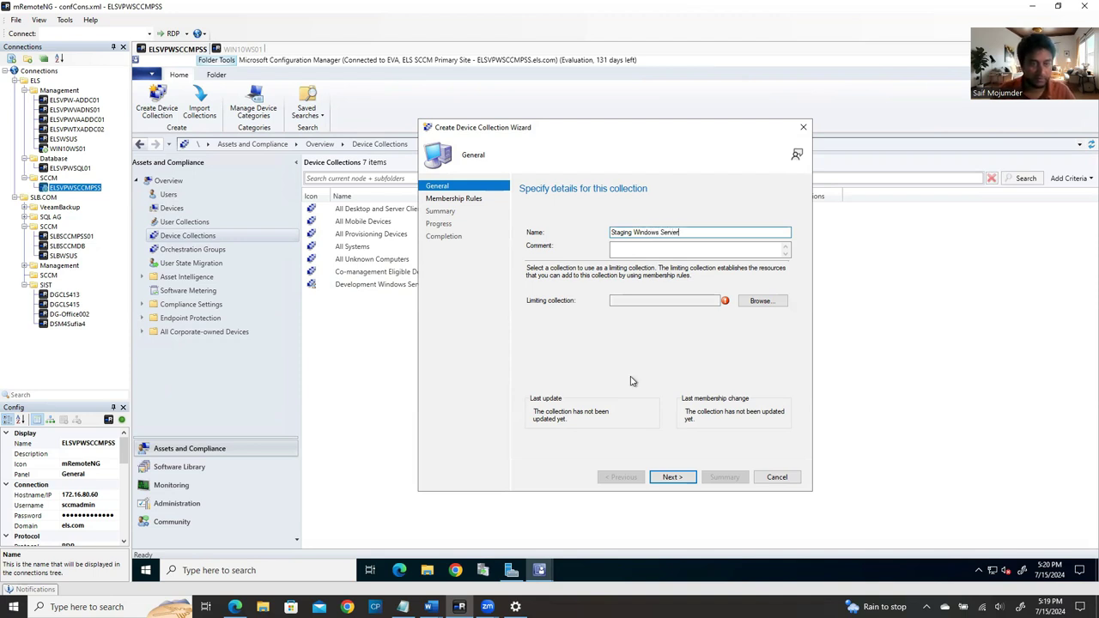
left_click(762, 303)
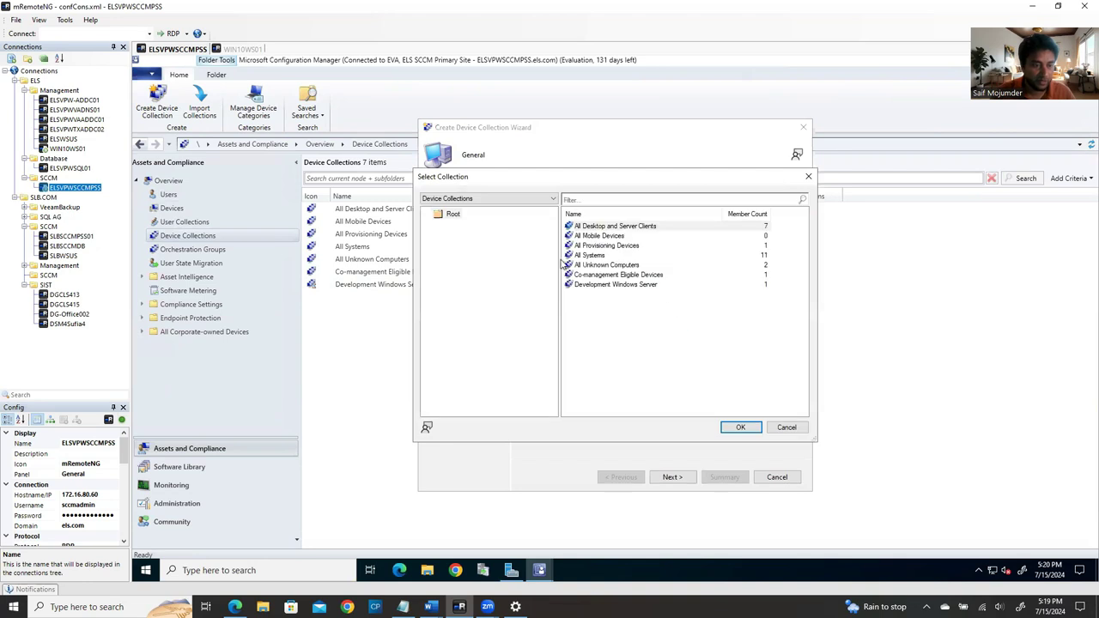
left_click(593, 256)
left_click(738, 427)
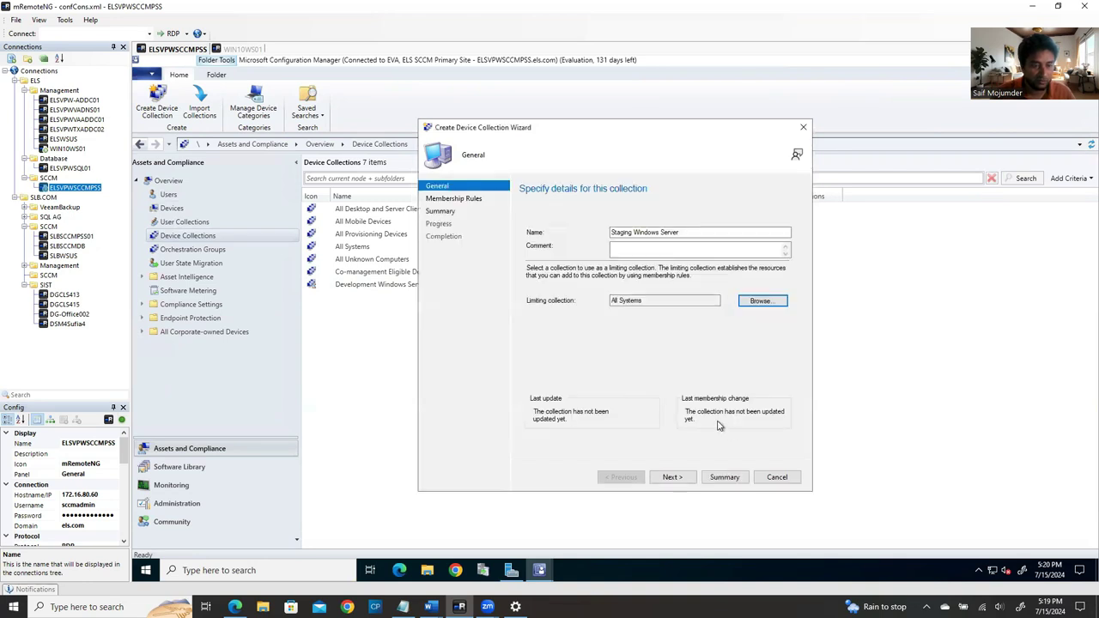
left_click(673, 480)
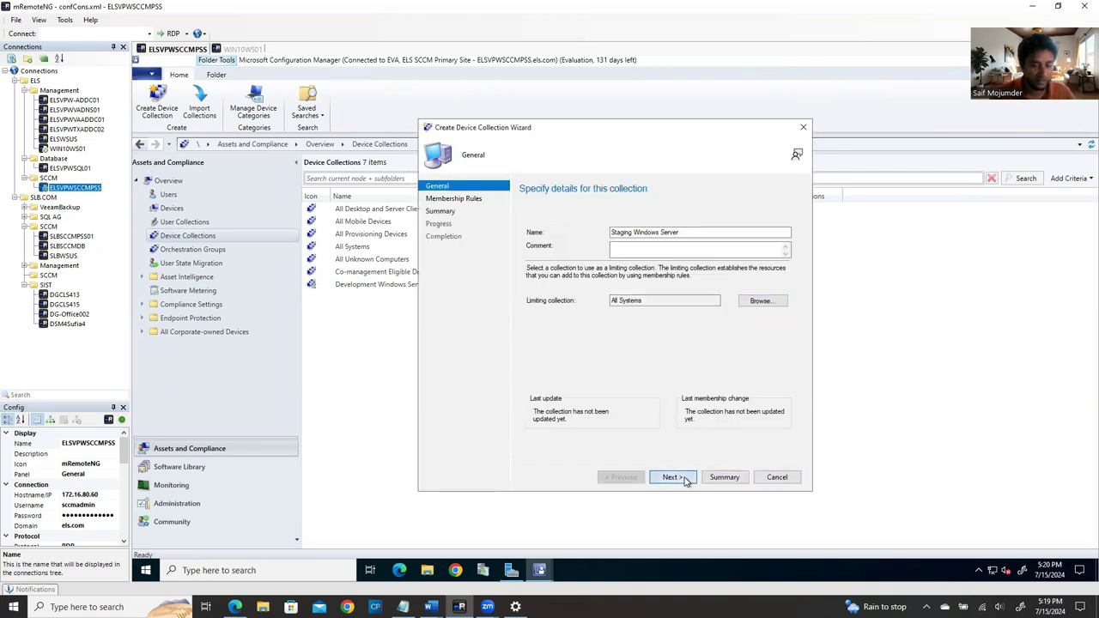
Step: Add a direct membership rule for ELSVPWSQL01, searching system resources by name with the value "%"
left_click(659, 352)
left_click(666, 368)
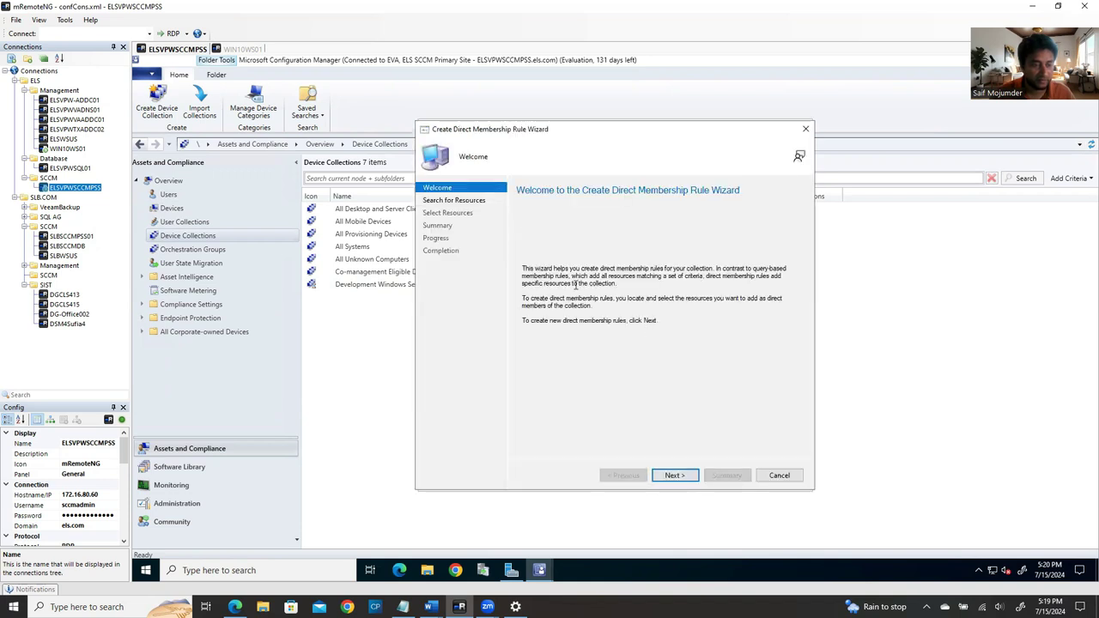
left_click(672, 474)
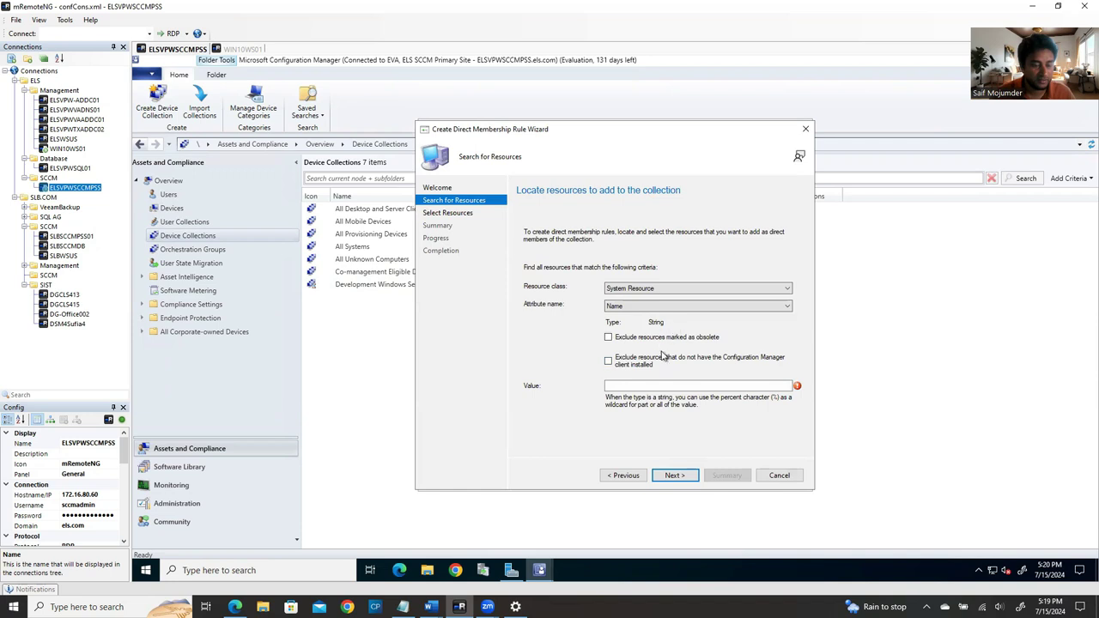
left_click(742, 385)
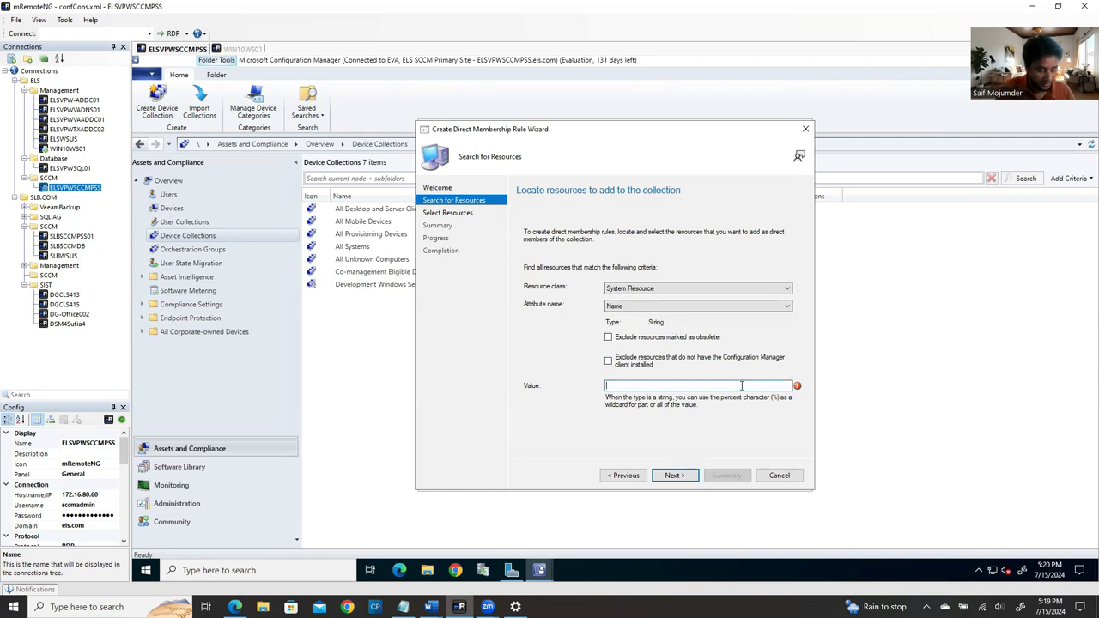
type("%")
key("Return")
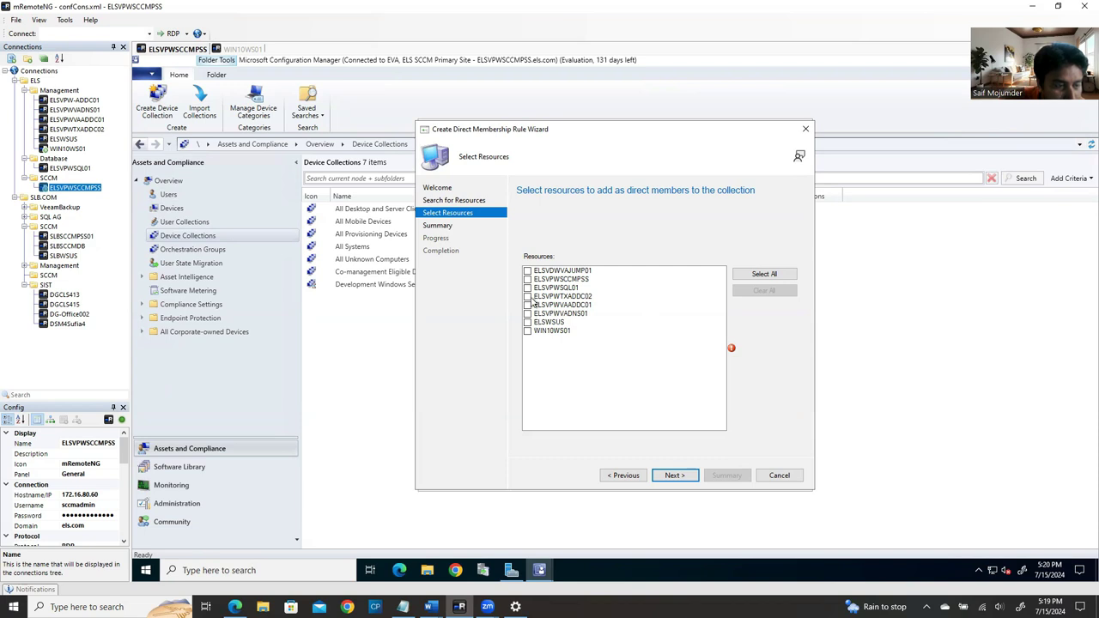
left_click(528, 288)
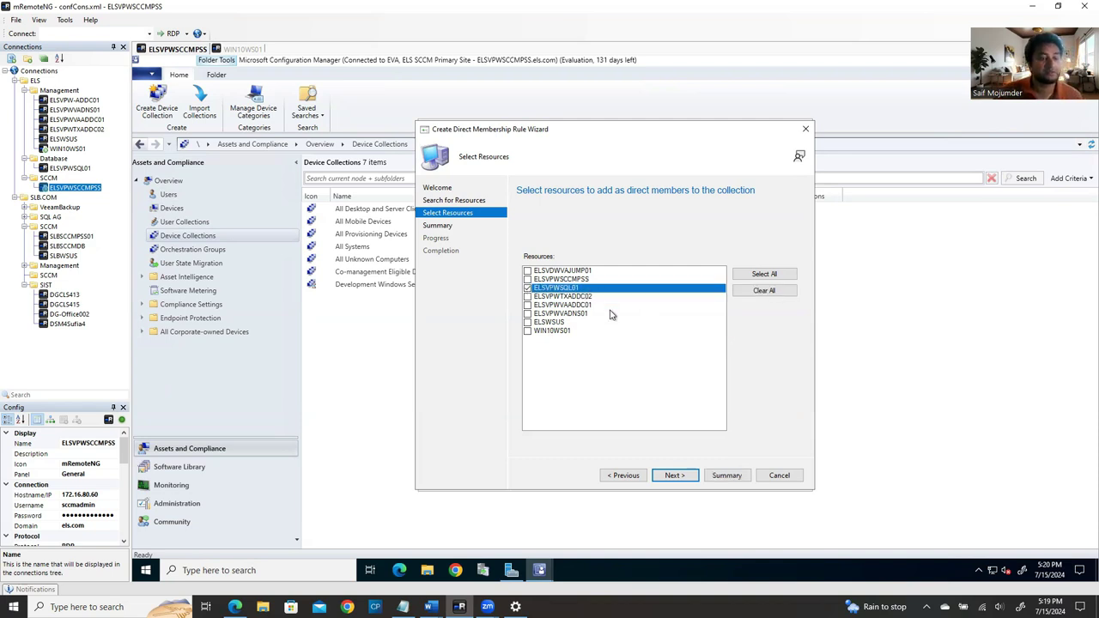
left_click(673, 478)
left_click(673, 477)
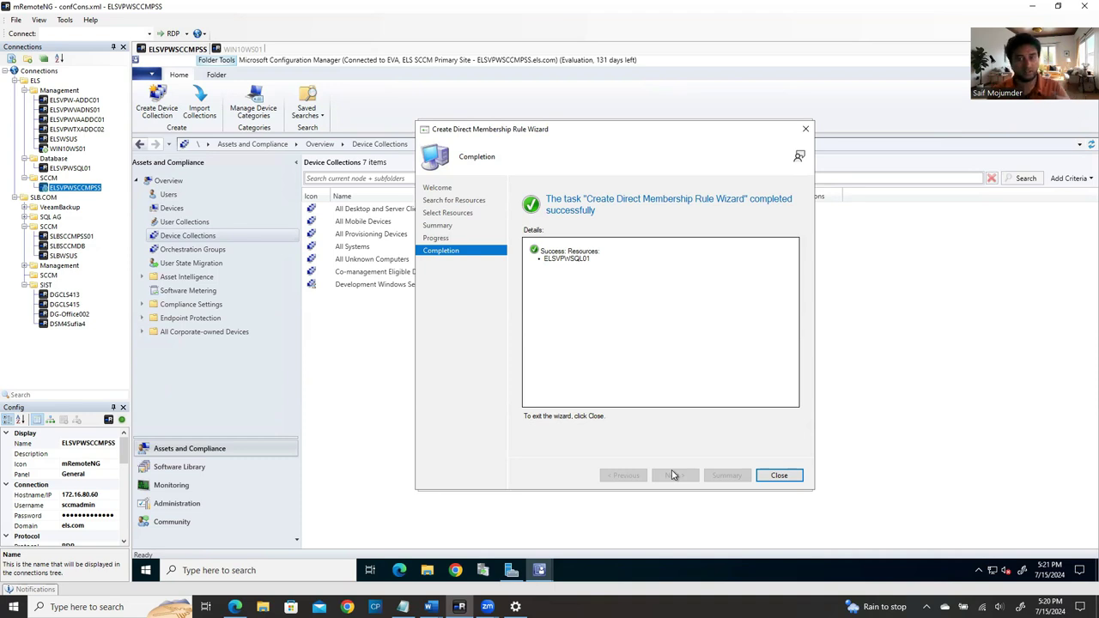
left_click(781, 478)
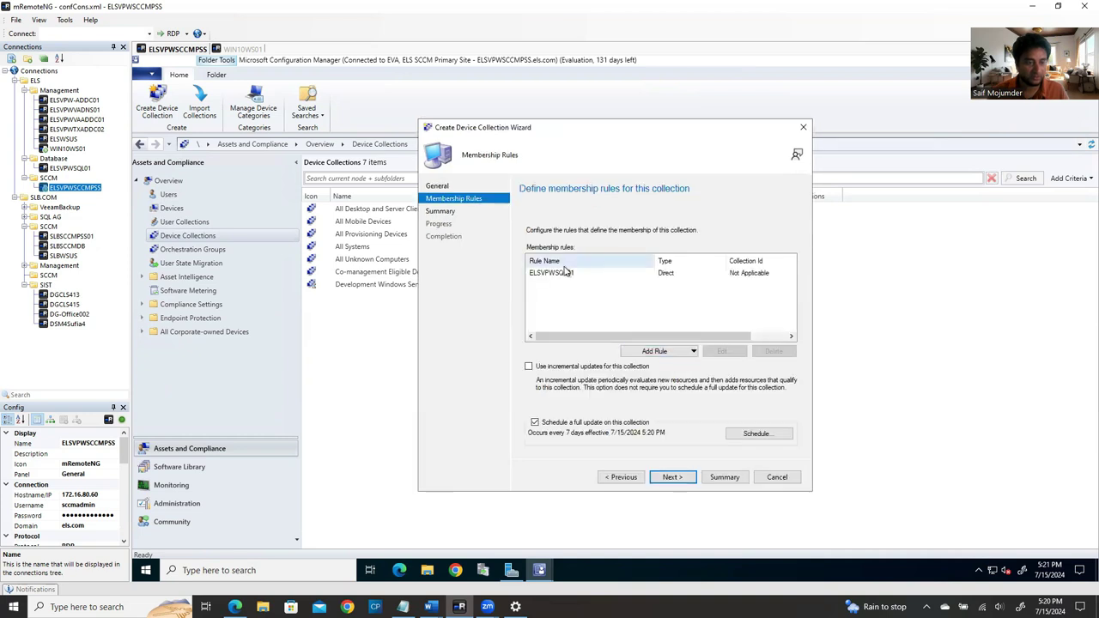
Step: Confirm the settings to create the Staging Windows Server collection and close its wizard
left_click(671, 478)
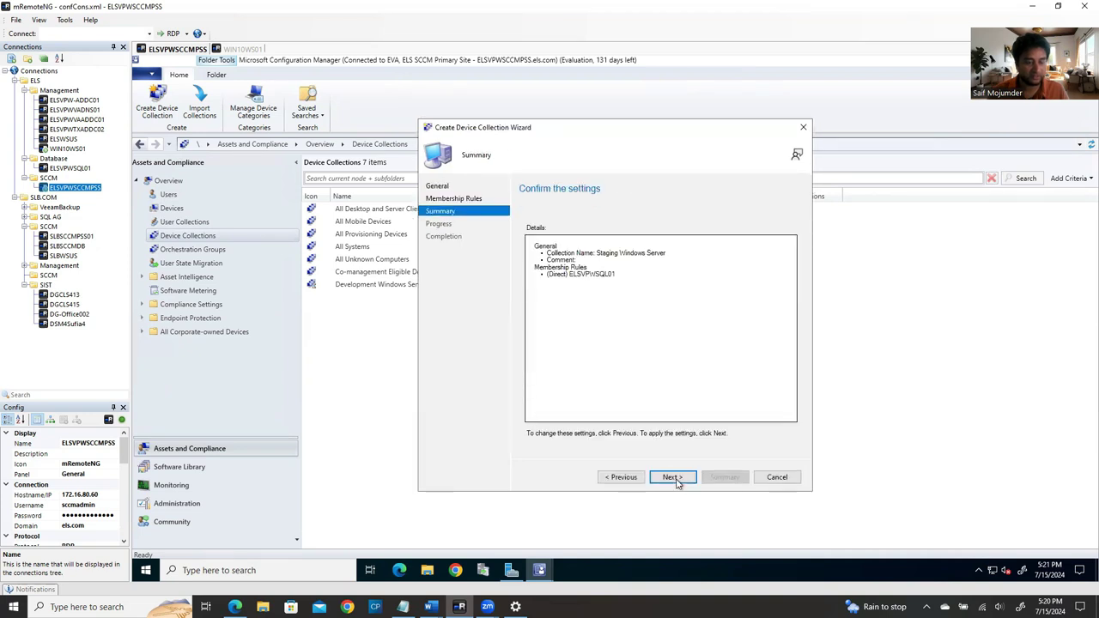
left_click(672, 477)
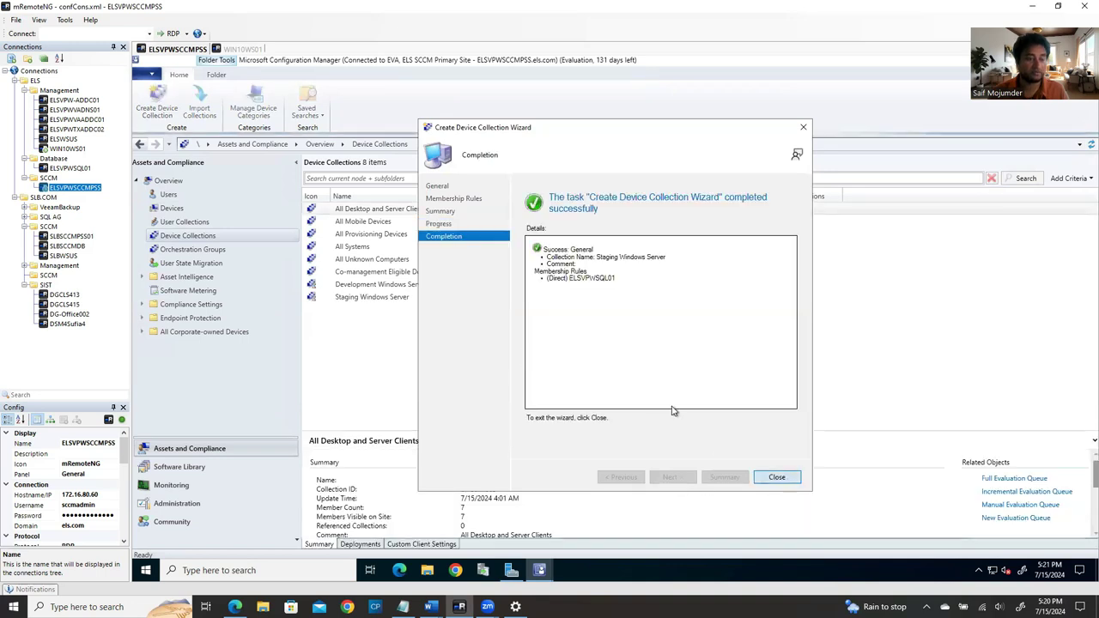
left_click(780, 478)
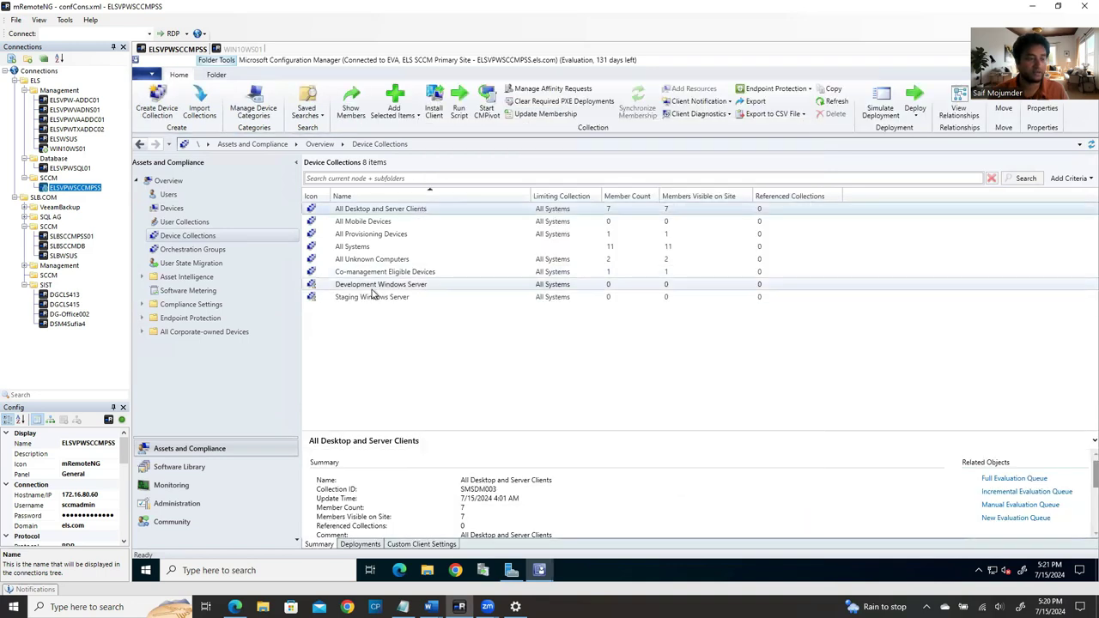
Step: Start a new device collection named "Production Server A", limit it to All Systems, and continue to the membership rules
left_click(397, 334)
right_click(398, 333)
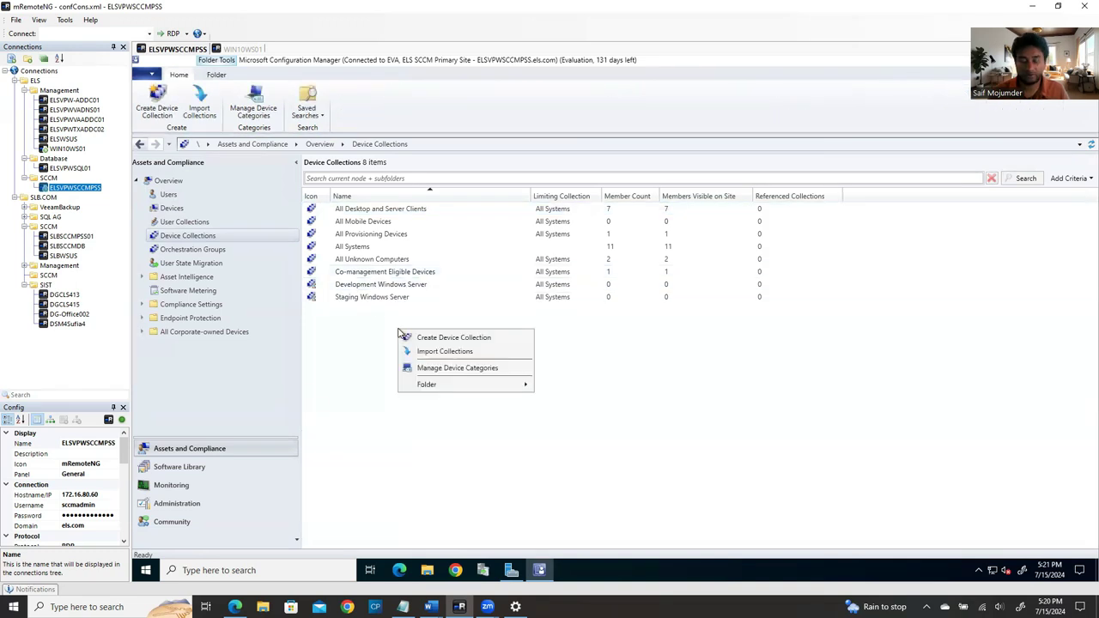
left_click(454, 337)
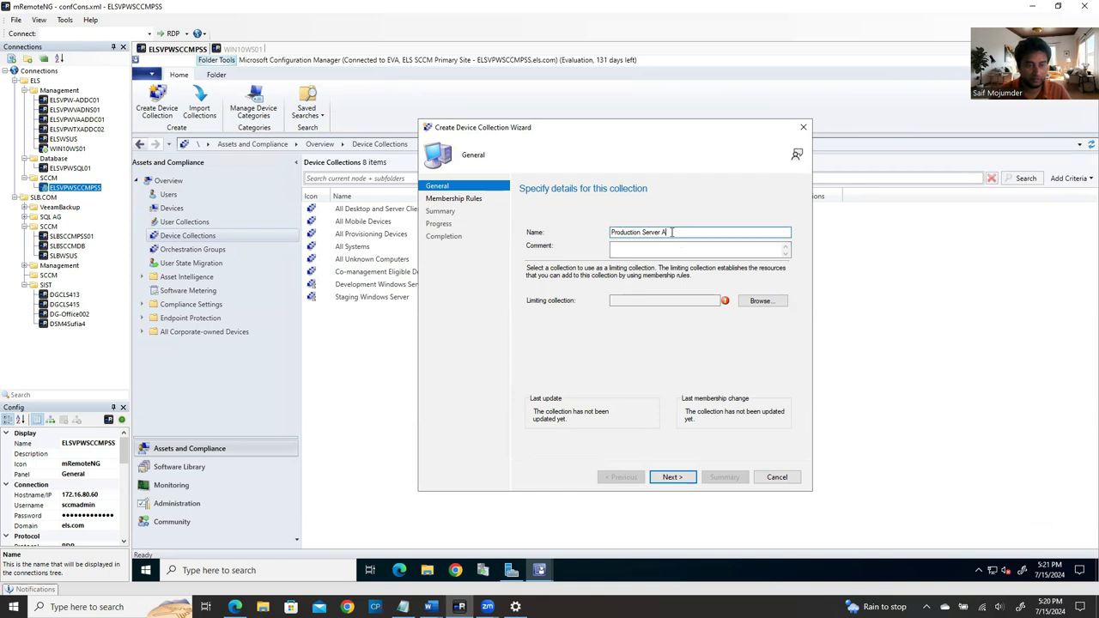
left_click_drag(668, 232, 611, 232)
left_click(757, 302)
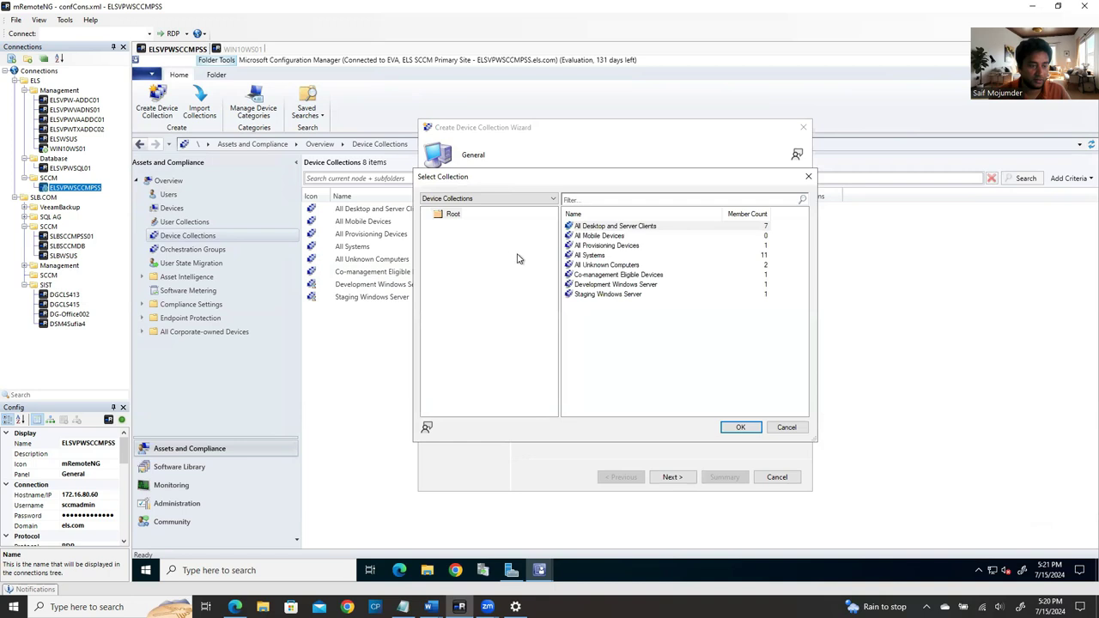
left_click(601, 255)
left_click(742, 427)
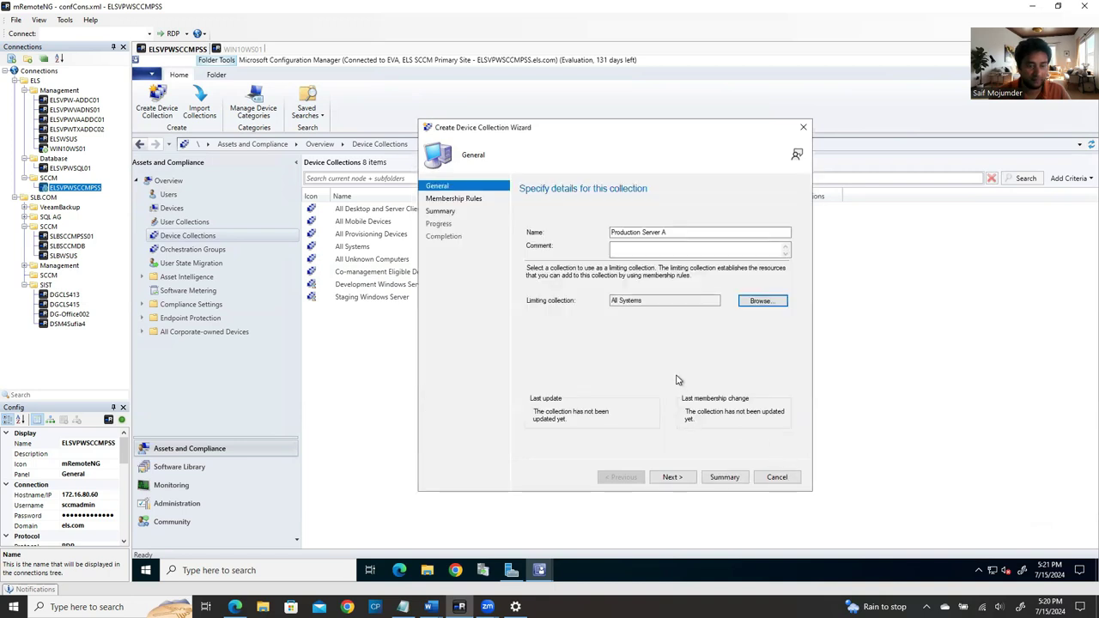
left_click(672, 478)
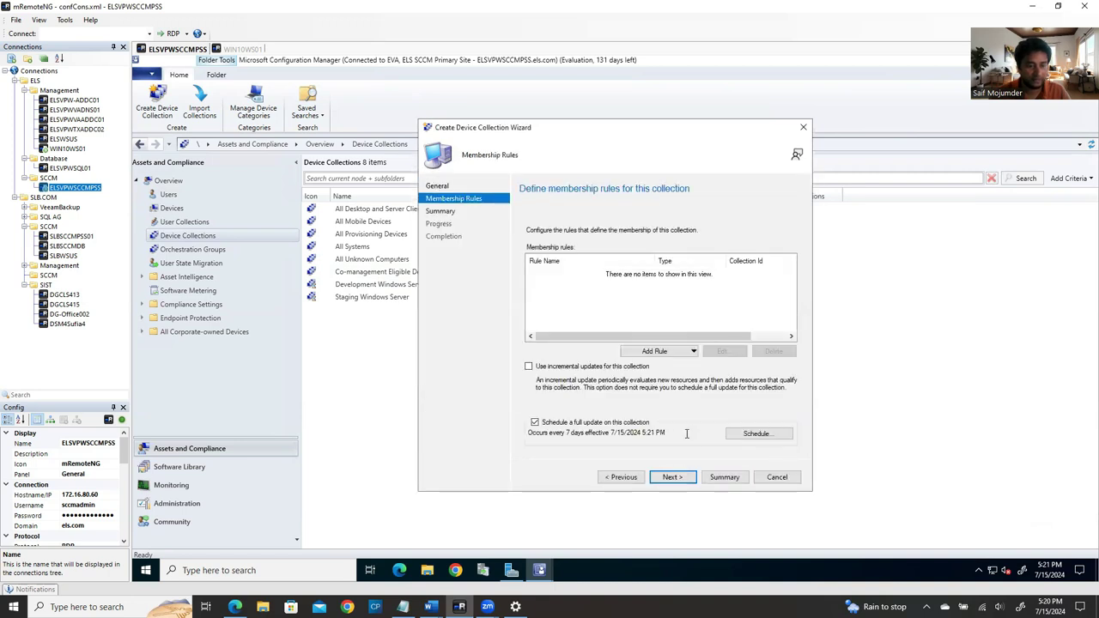
Step: Add direct membership rules for ELSVPWVAADDC01 and ELSVPWVADNS01, searching system resources by name
left_click(666, 353)
left_click(669, 366)
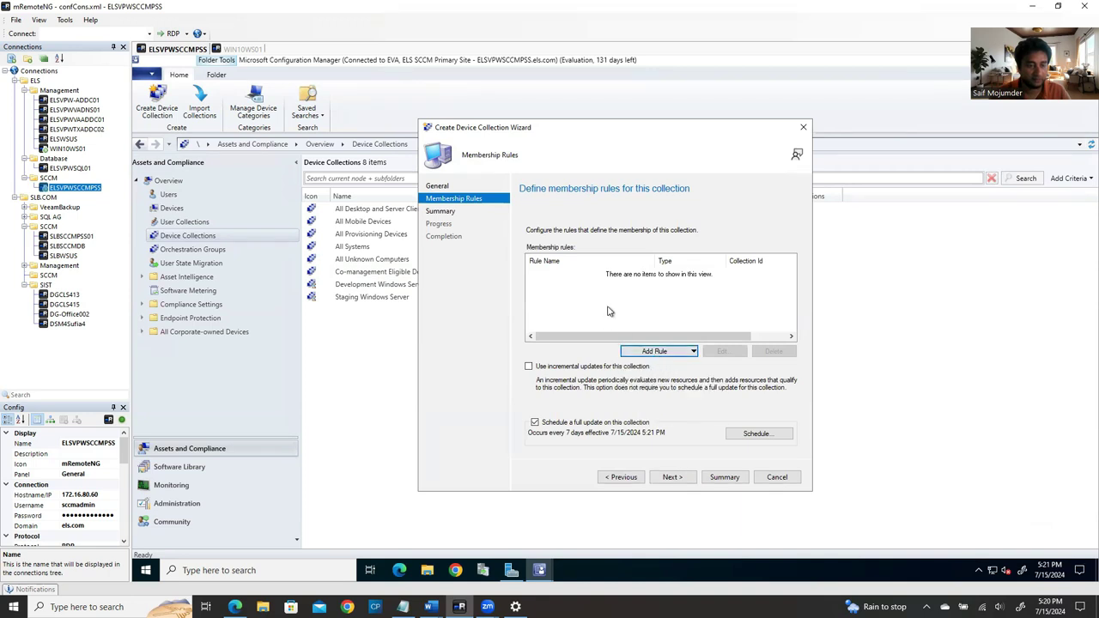
left_click(673, 477)
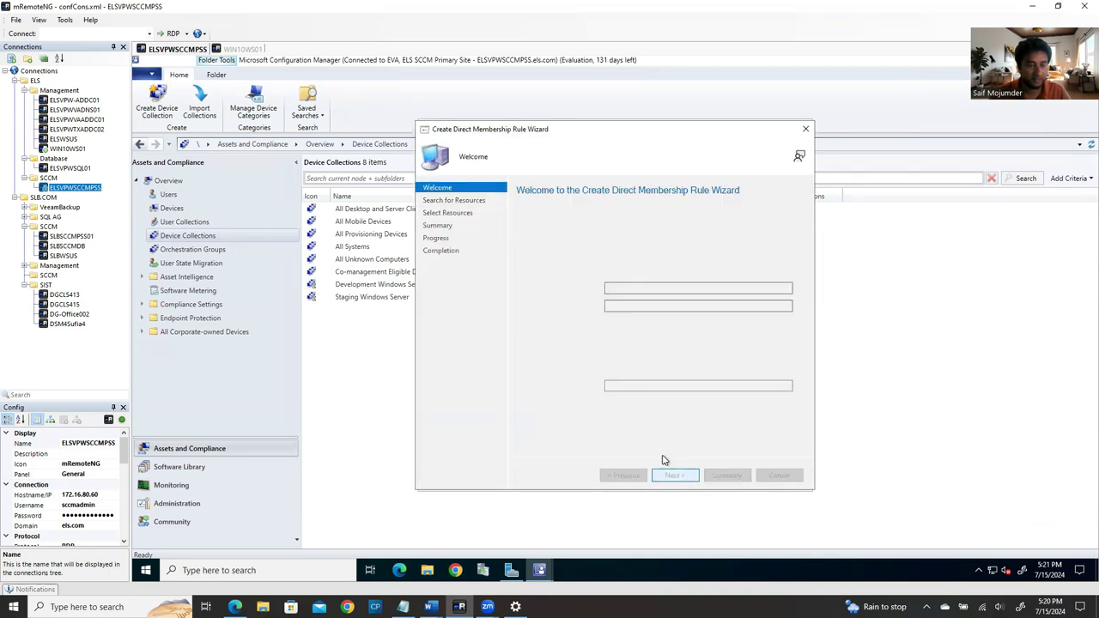
left_click(676, 387)
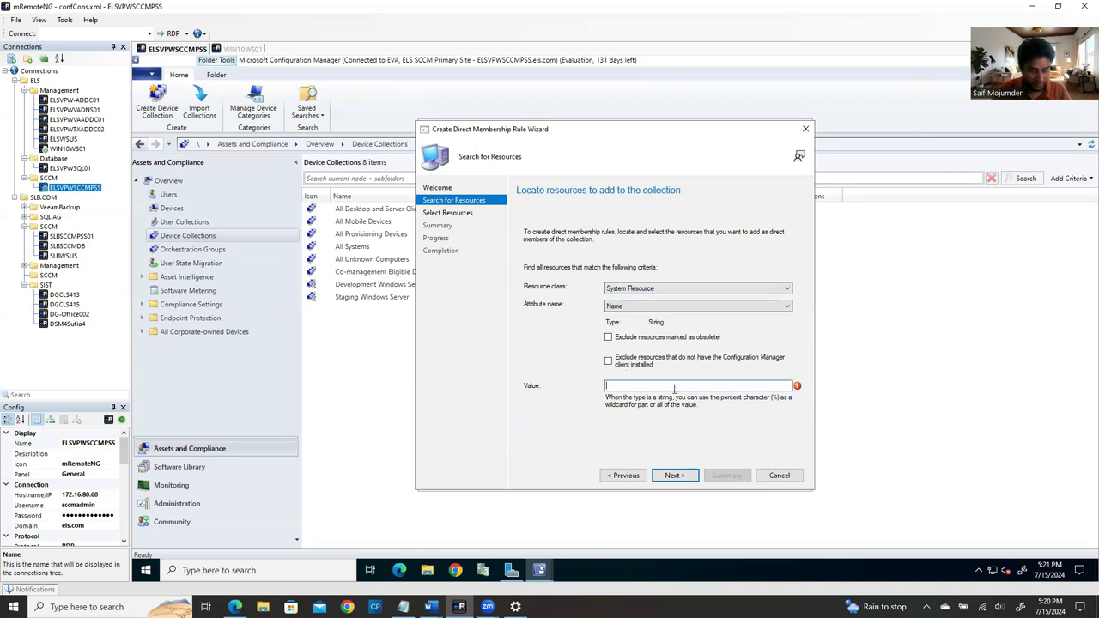
left_click(673, 476)
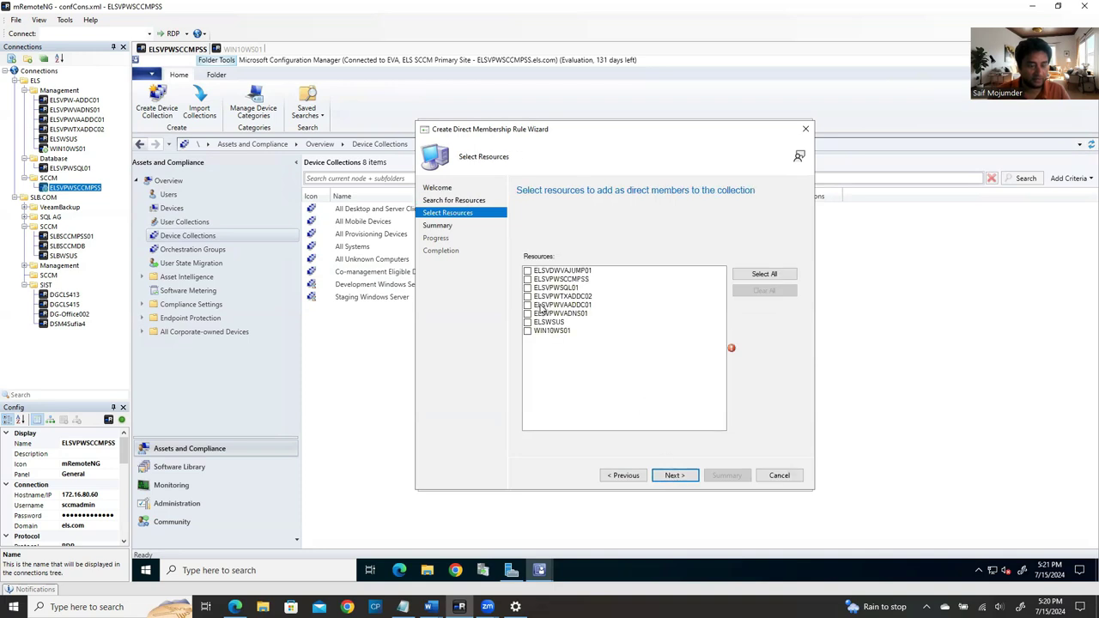
left_click(533, 314)
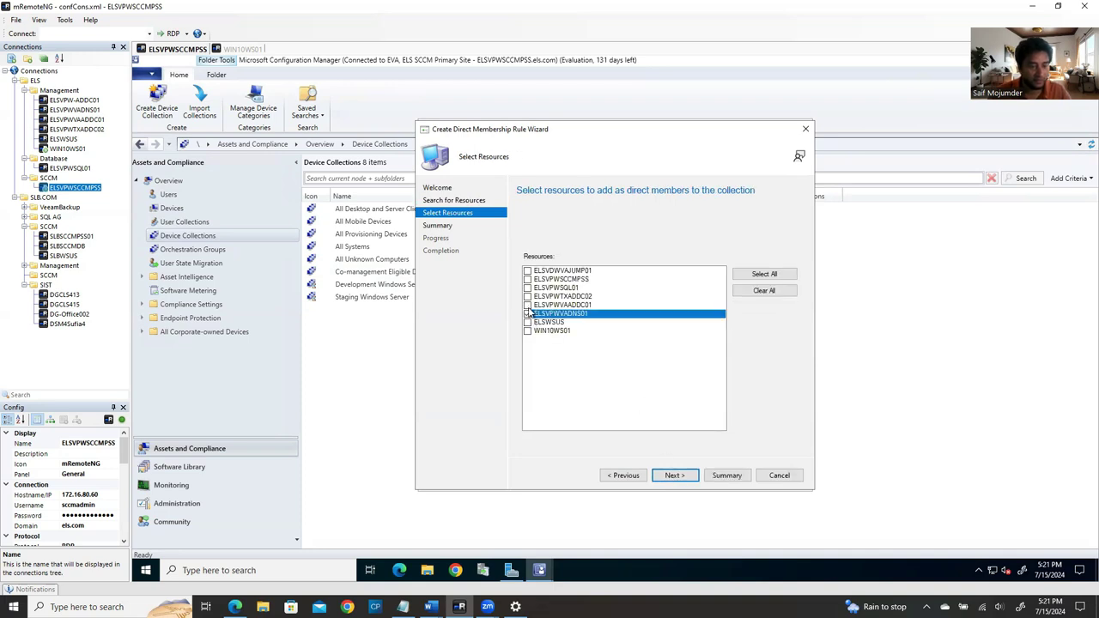
left_click(528, 306)
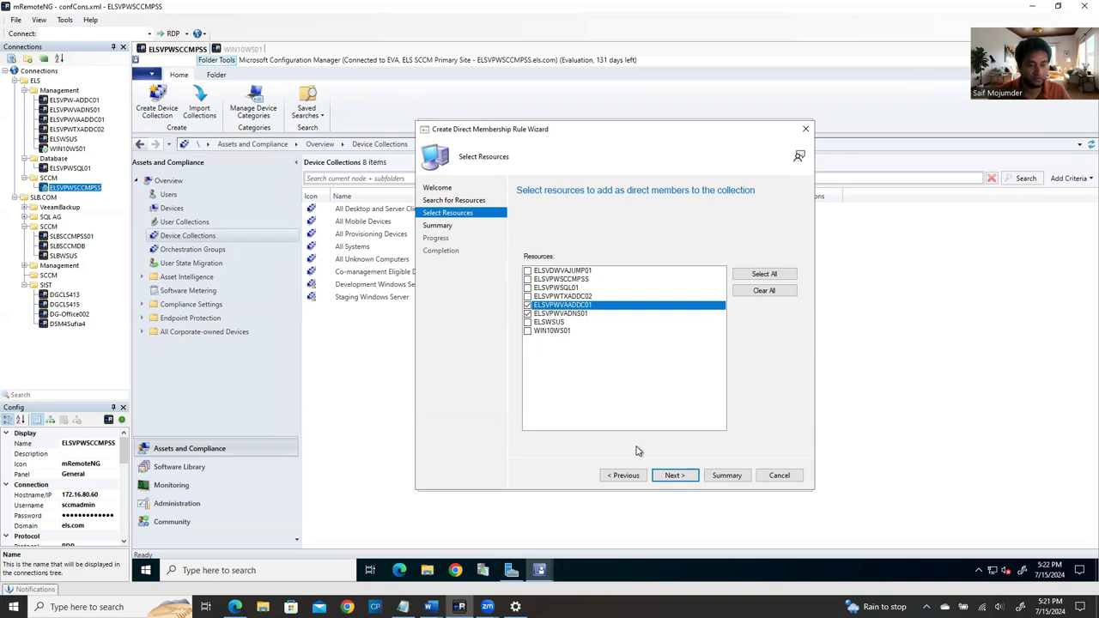
left_click(677, 478)
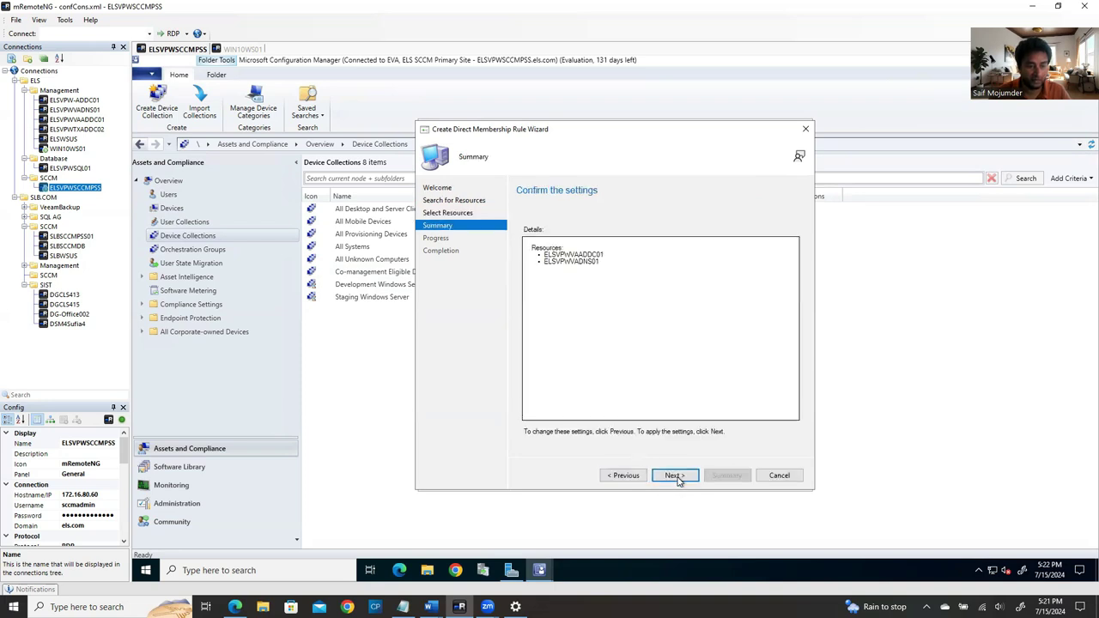
left_click(675, 477)
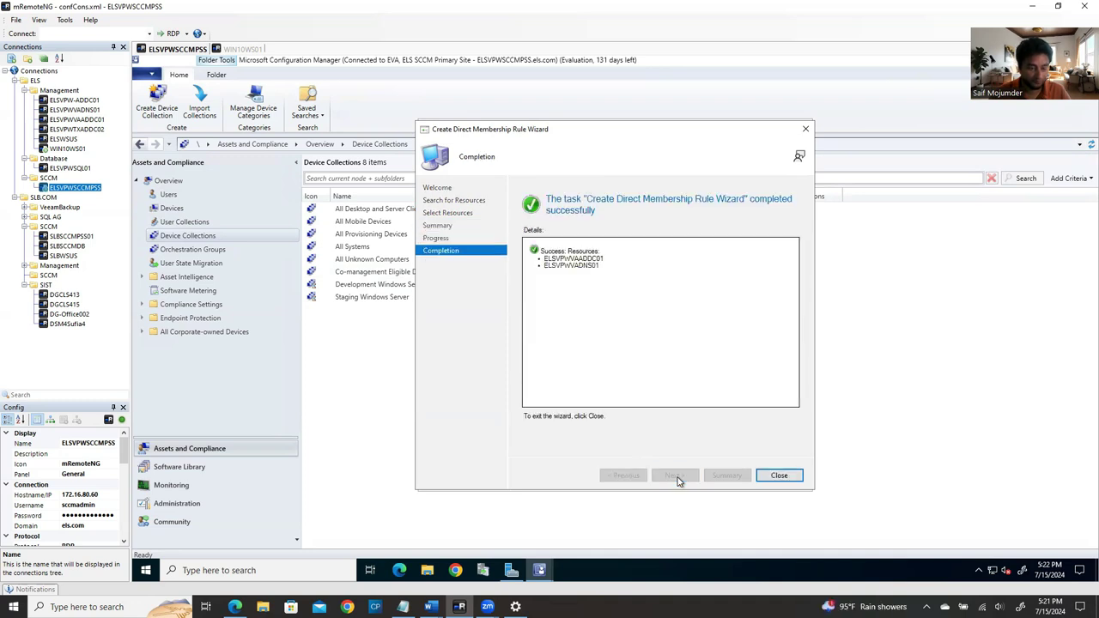
left_click(779, 481)
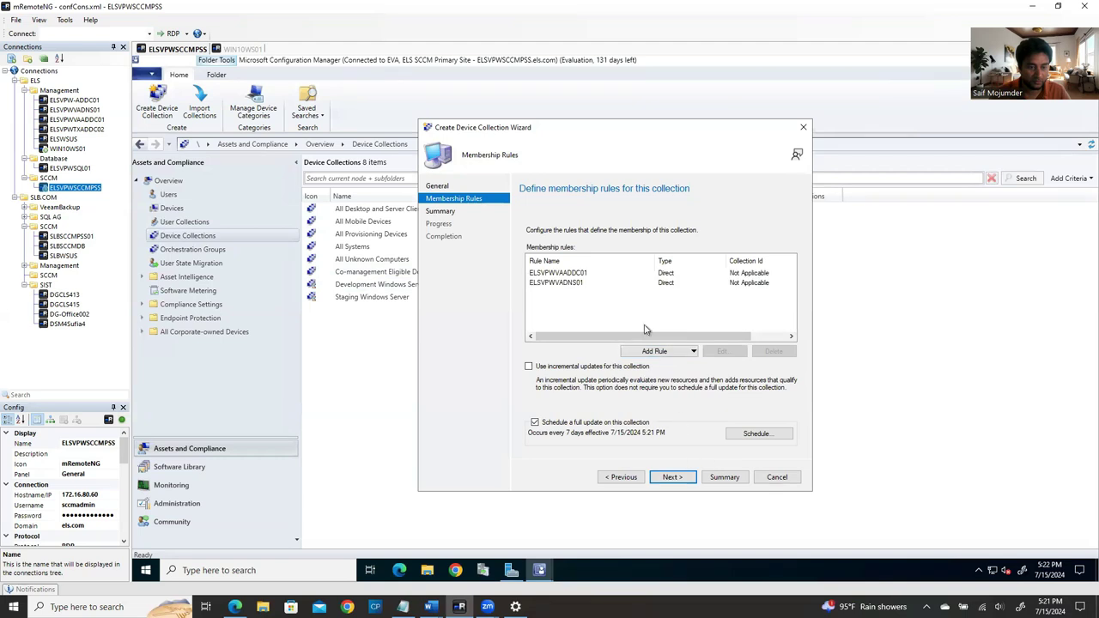
Step: Confirm the settings to create the Production Server A collection and close its wizard
left_click(675, 478)
left_click(674, 478)
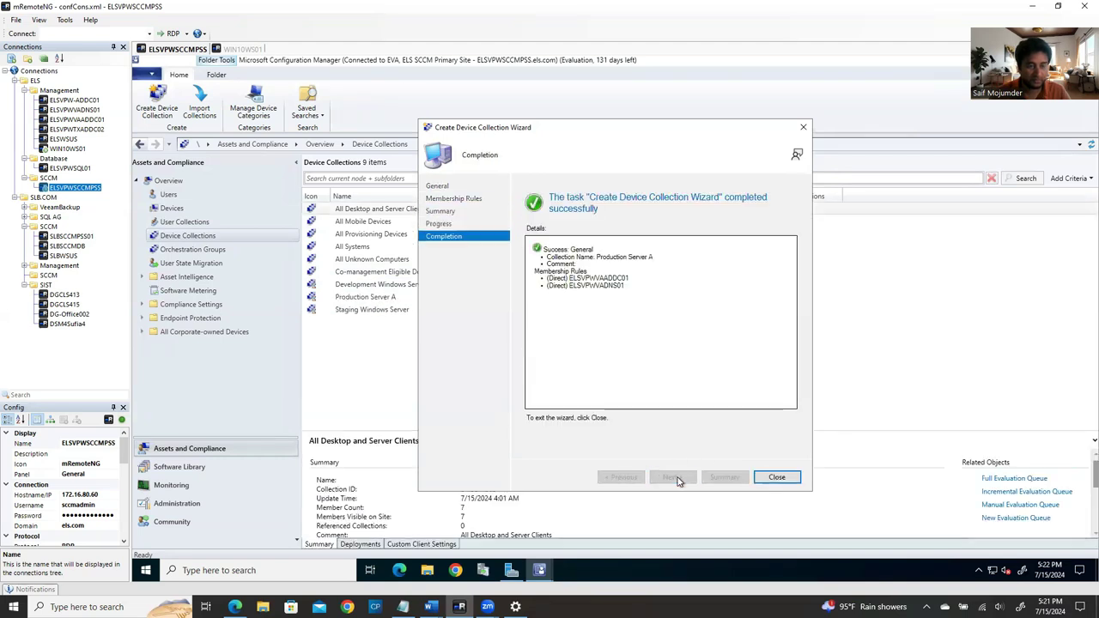
left_click(777, 477)
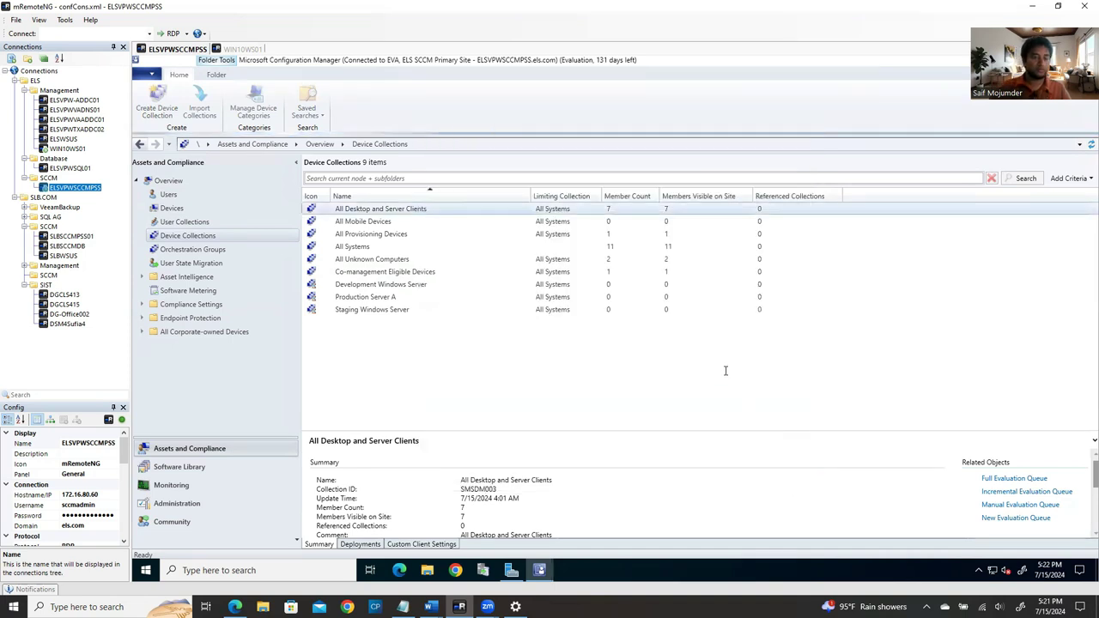
Step: Start a new device collection named "Production Server B" with the comment "Production Server Group B"
right_click(374, 347)
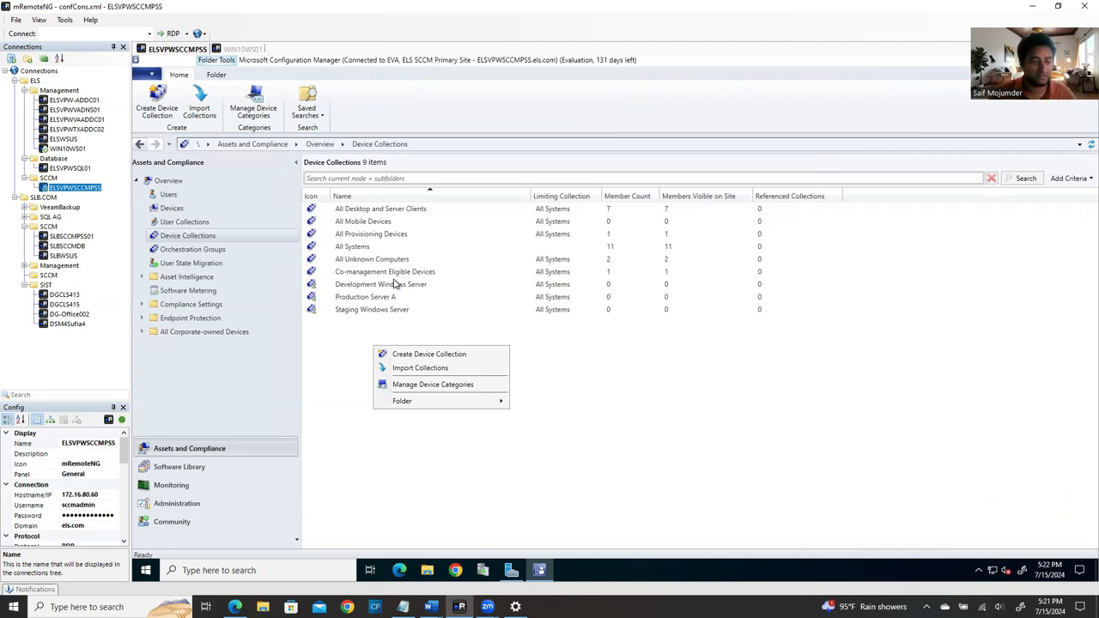
left_click(434, 355)
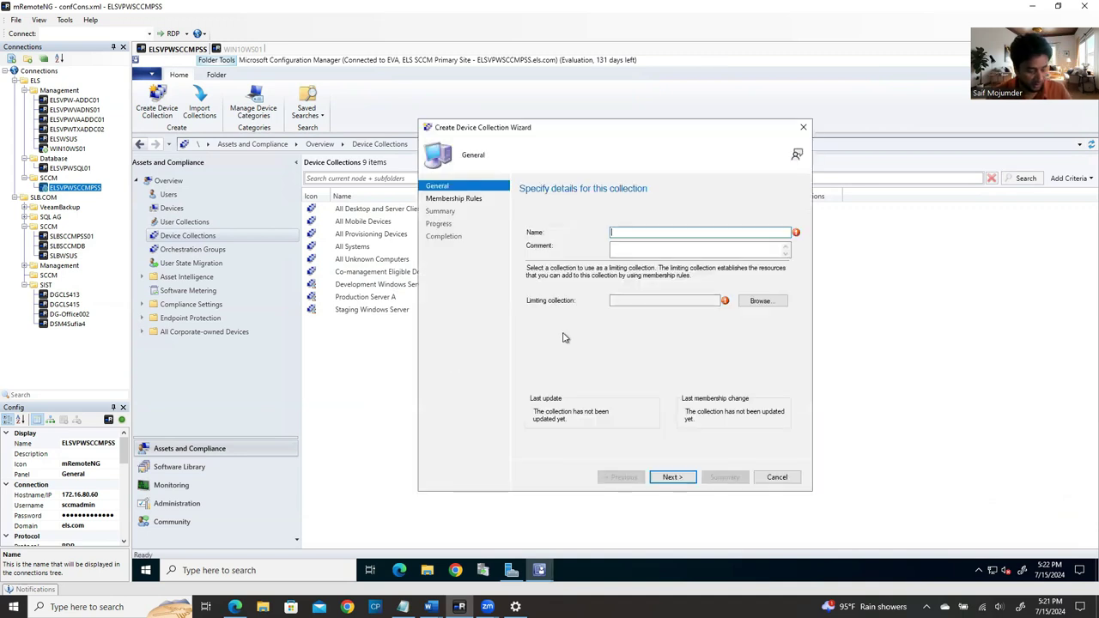
type("Production Server B")
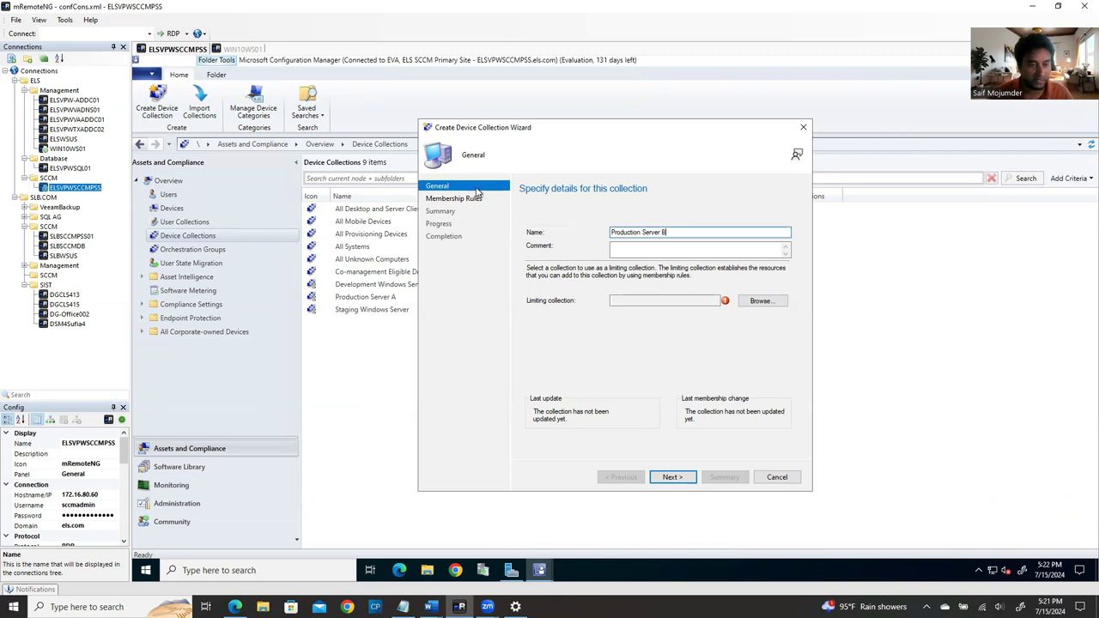
left_click_drag(669, 234, 553, 246)
key("ctrl+c")
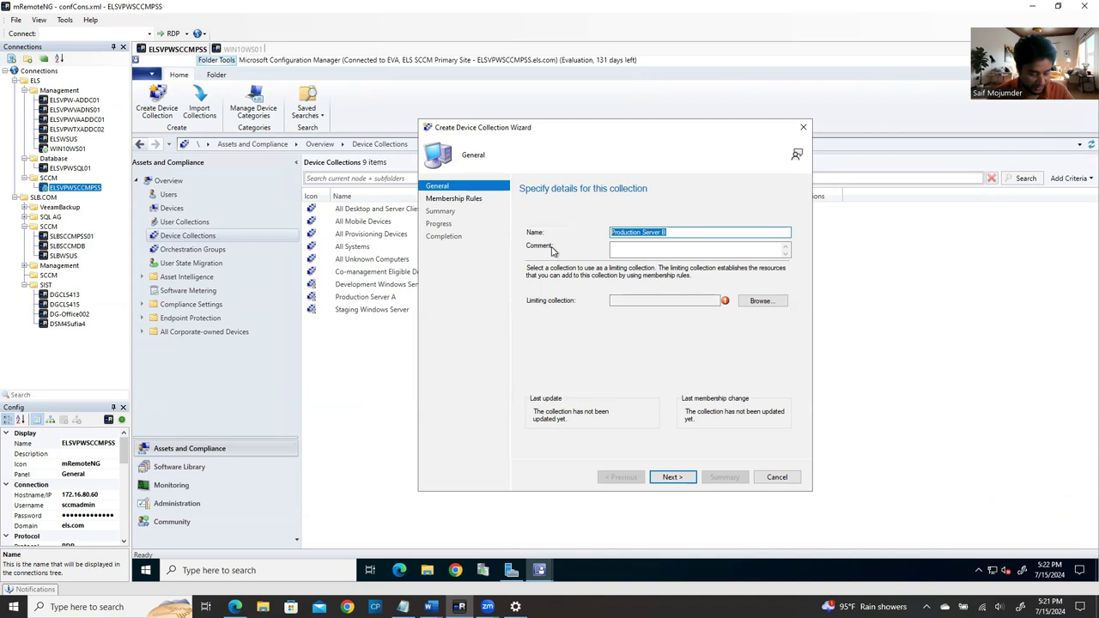
left_click(641, 250)
key("ctrl+v")
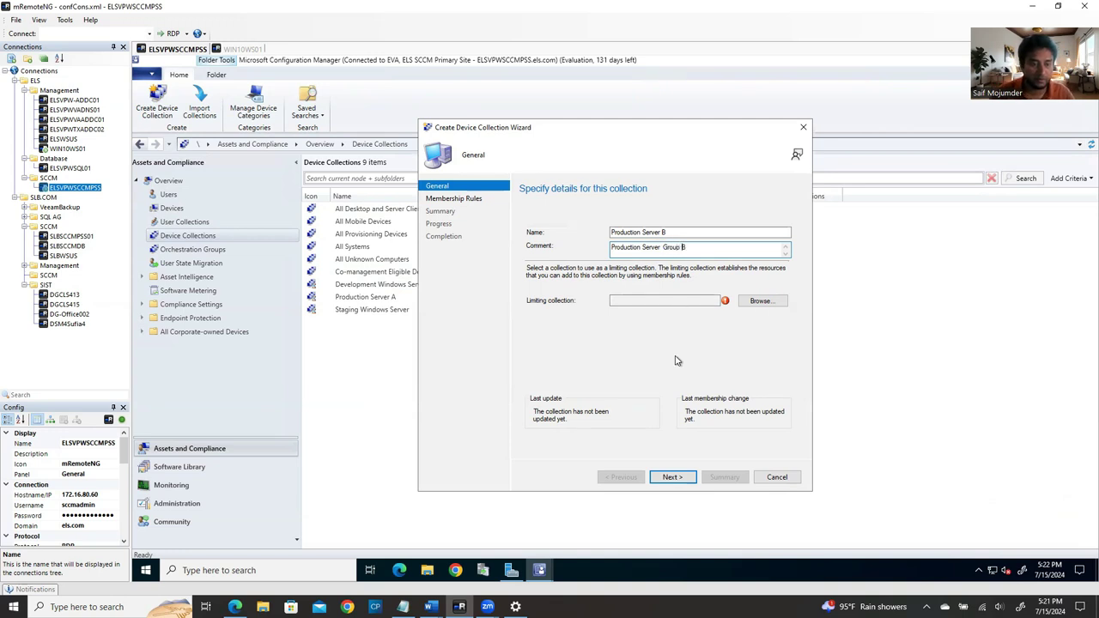
Step: Limit the Production Server B collection to All Systems and continue to its membership rules
left_click(759, 301)
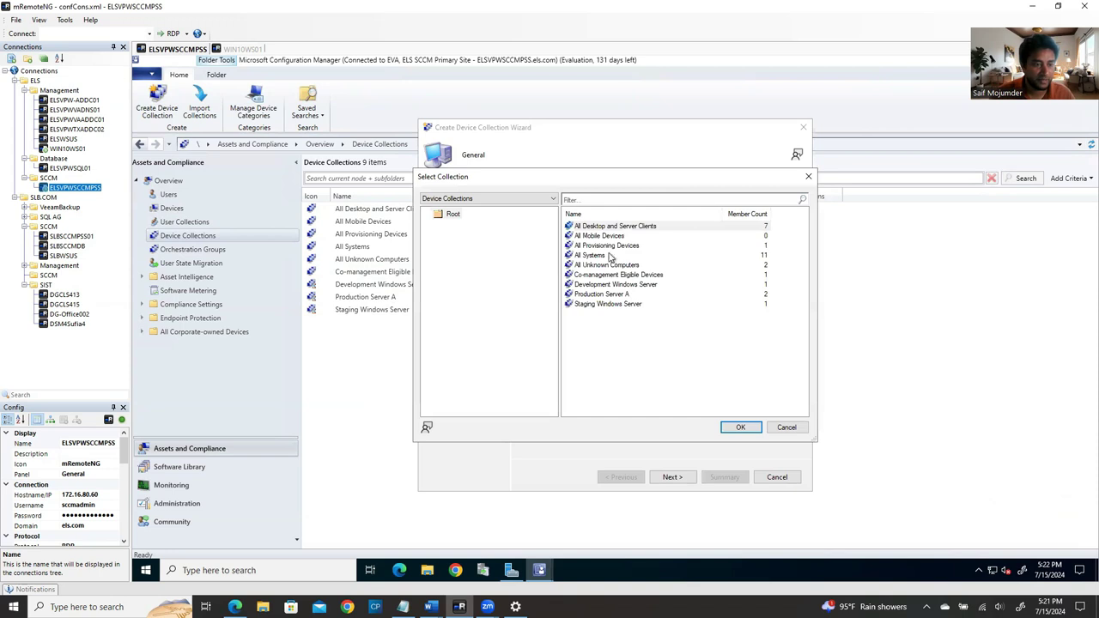
left_click(594, 256)
left_click(740, 427)
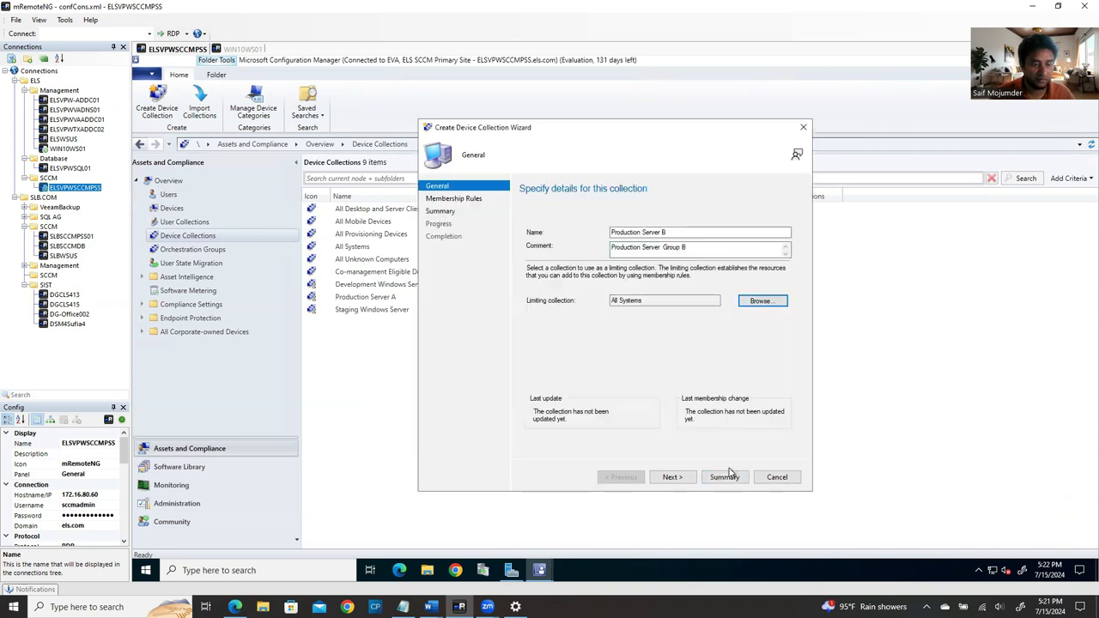
left_click(678, 482)
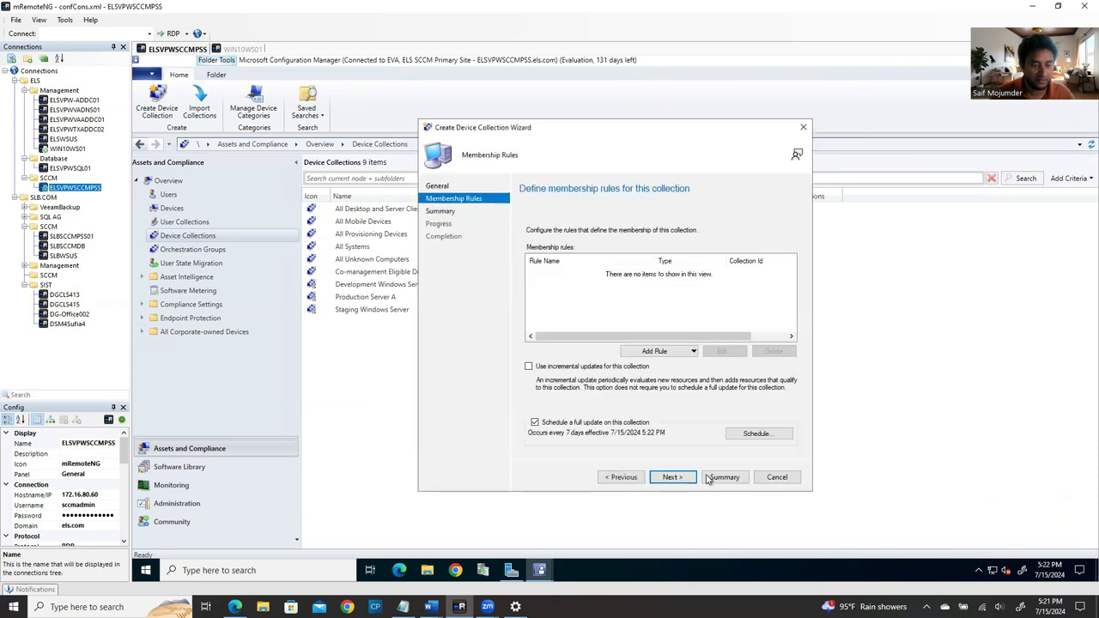
Step: Start a direct membership rule, search system resources by name with the value "%", and select ELSVPWTXADDC02 and ELSVPWSCCMPSS
left_click(678, 484)
left_click(722, 361)
left_click(667, 352)
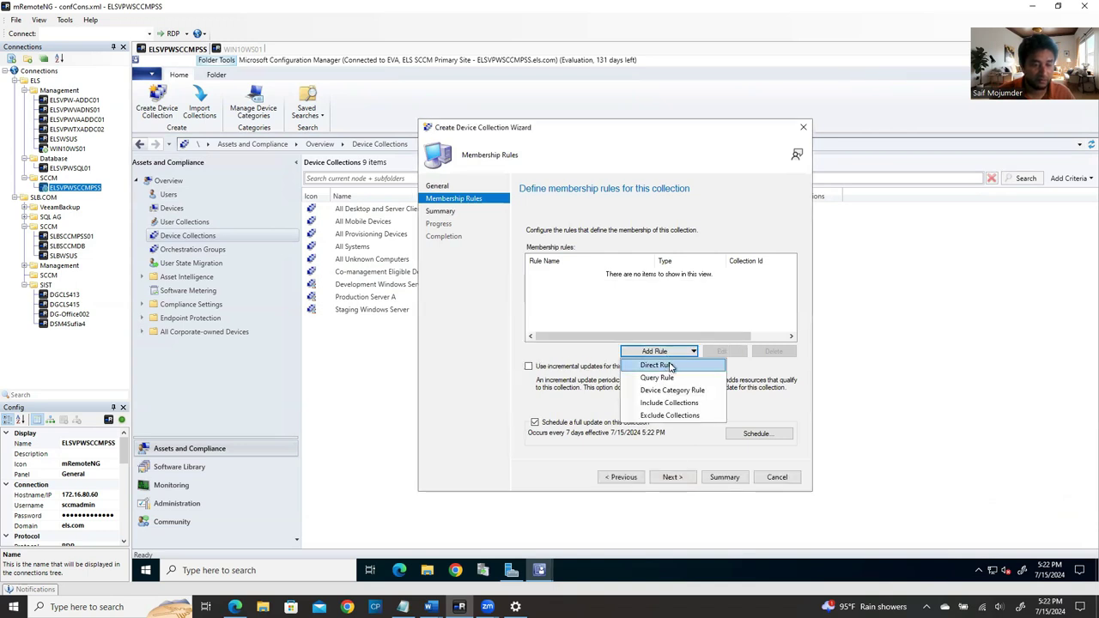
left_click(671, 366)
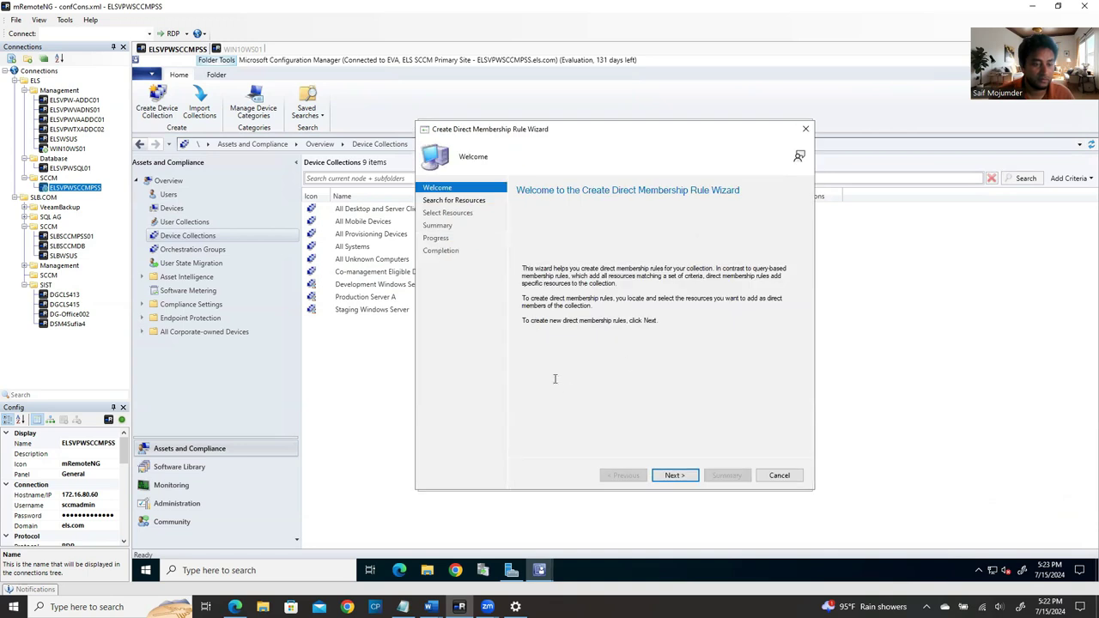
left_click(674, 475)
left_click(626, 386)
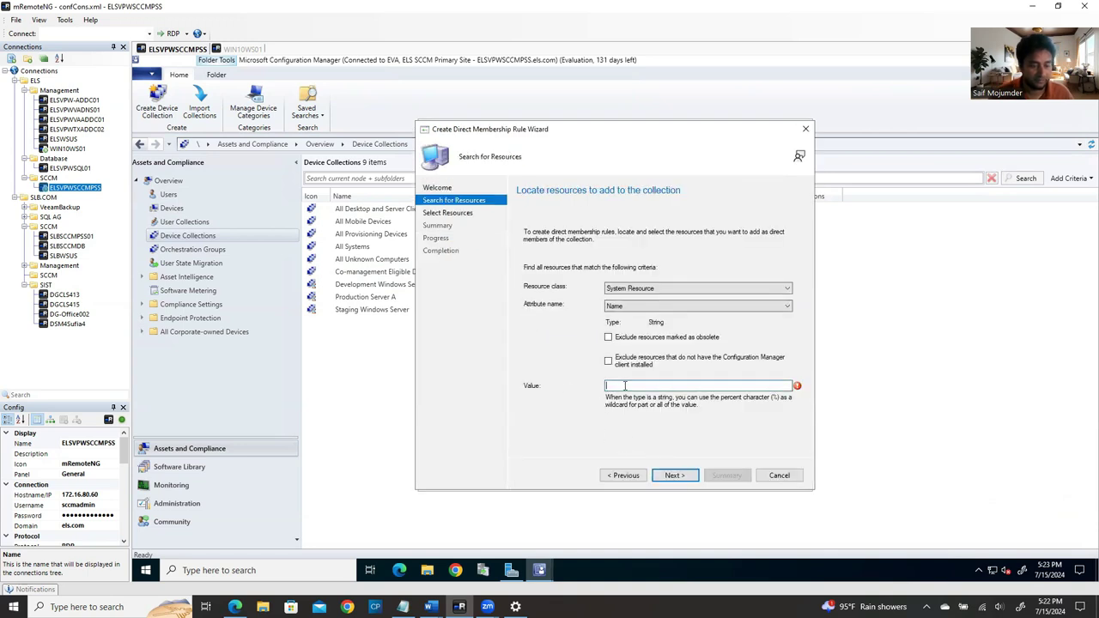
type("%")
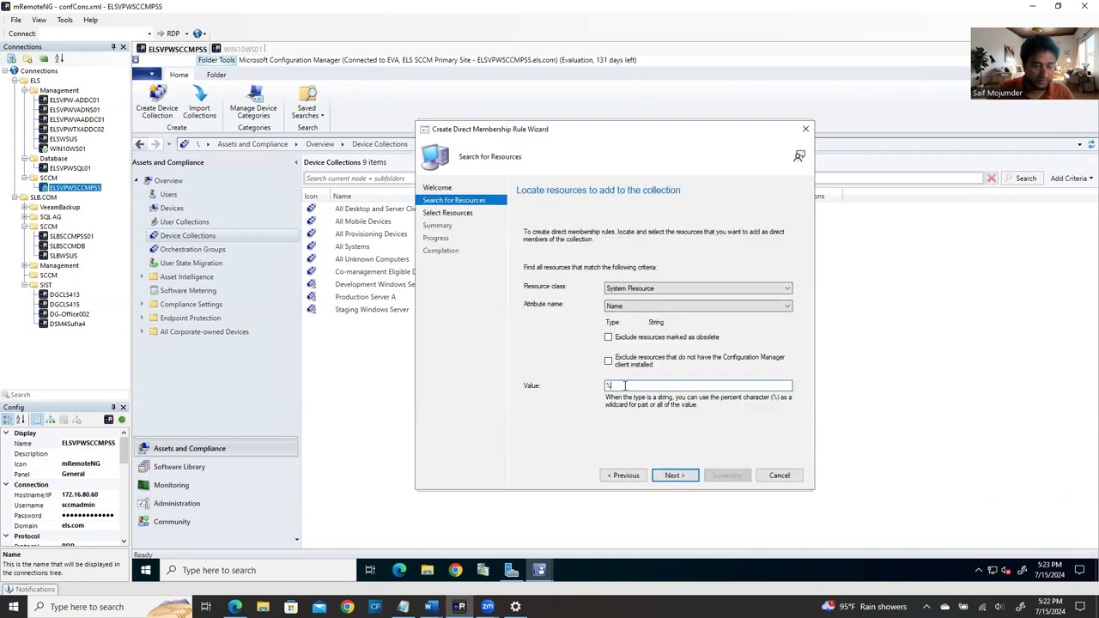
left_click(674, 475)
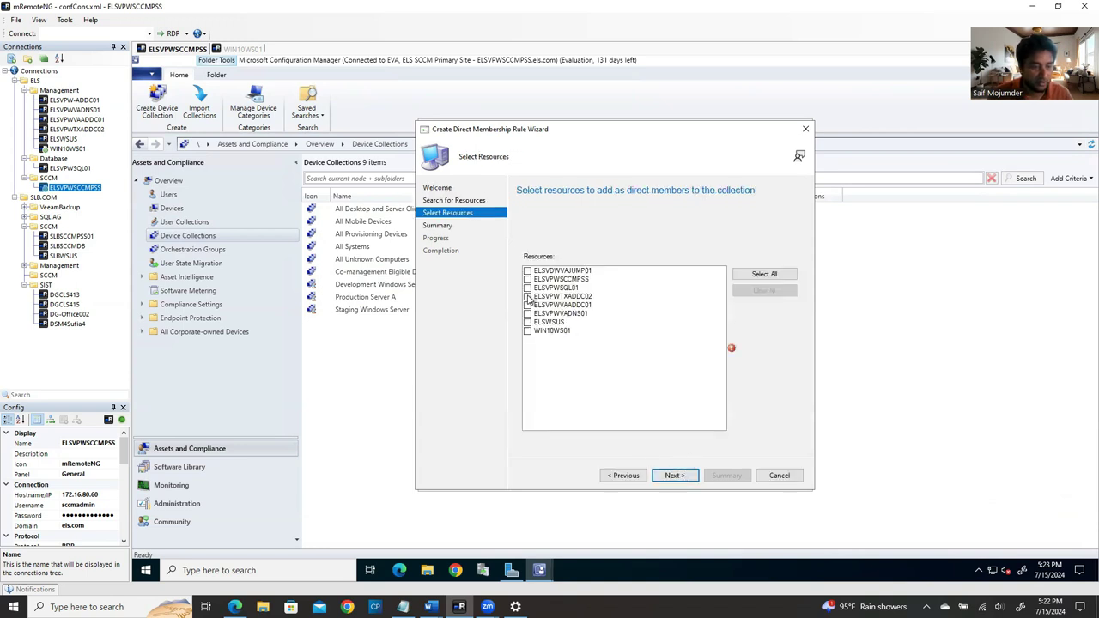
left_click(529, 297)
left_click(527, 296)
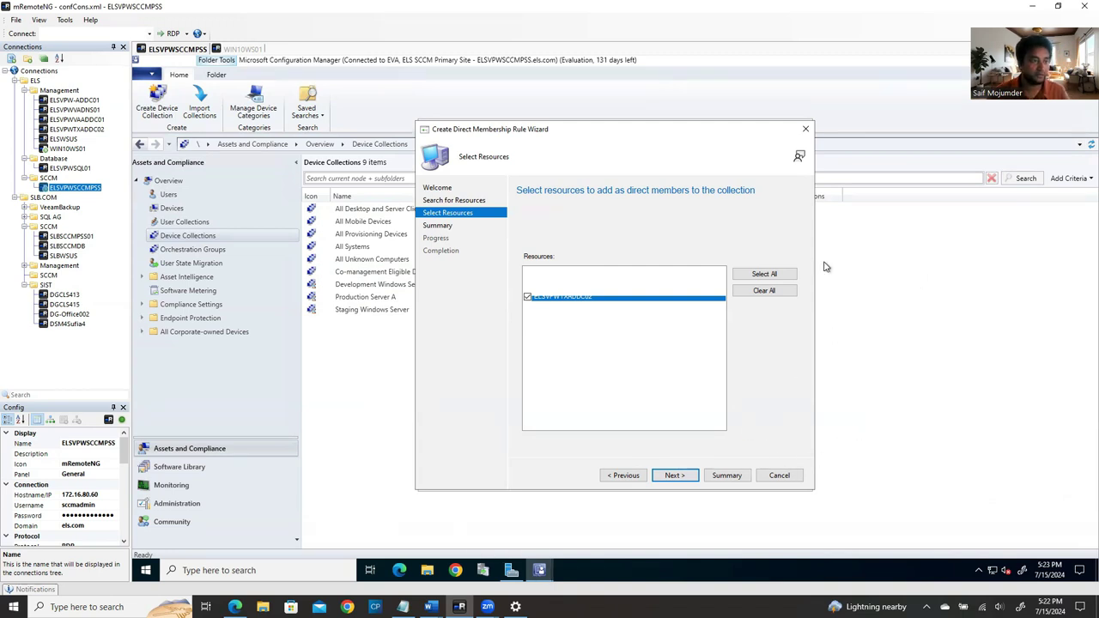
Step: Switch between the open server windows and the WIN10WS01 remote session to check that they respond
left_click(244, 49)
left_click(185, 49)
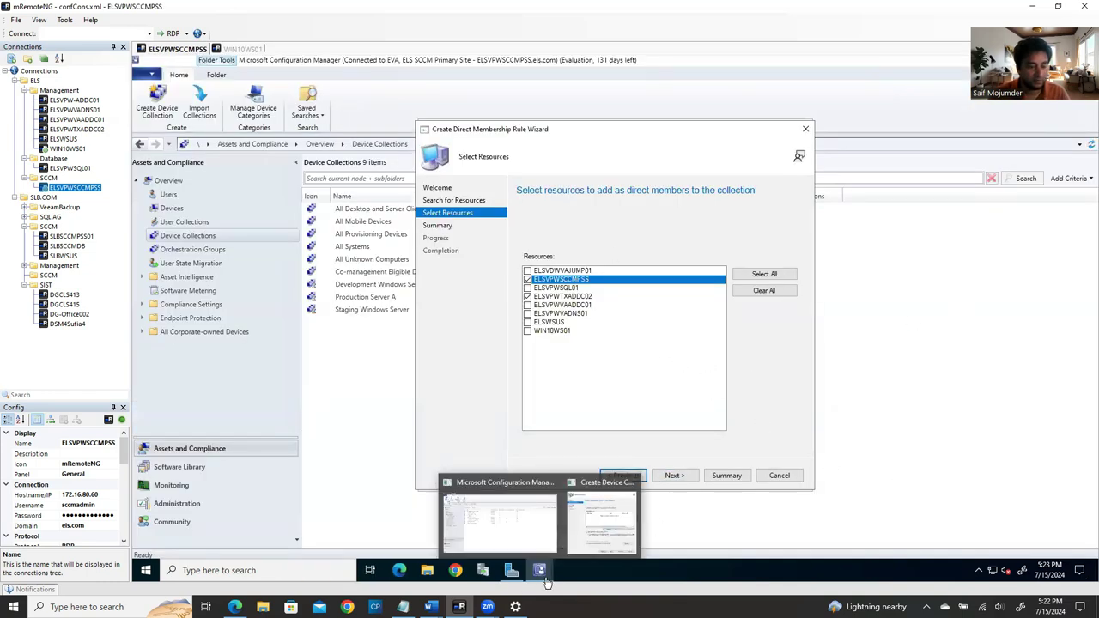
left_click(510, 581)
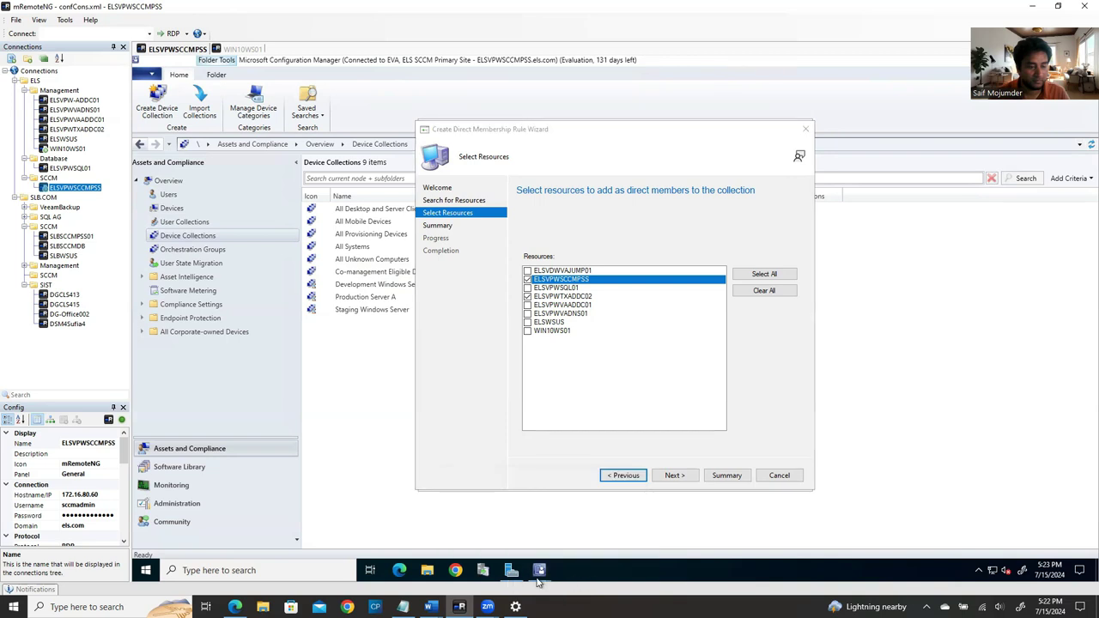
left_click(540, 574)
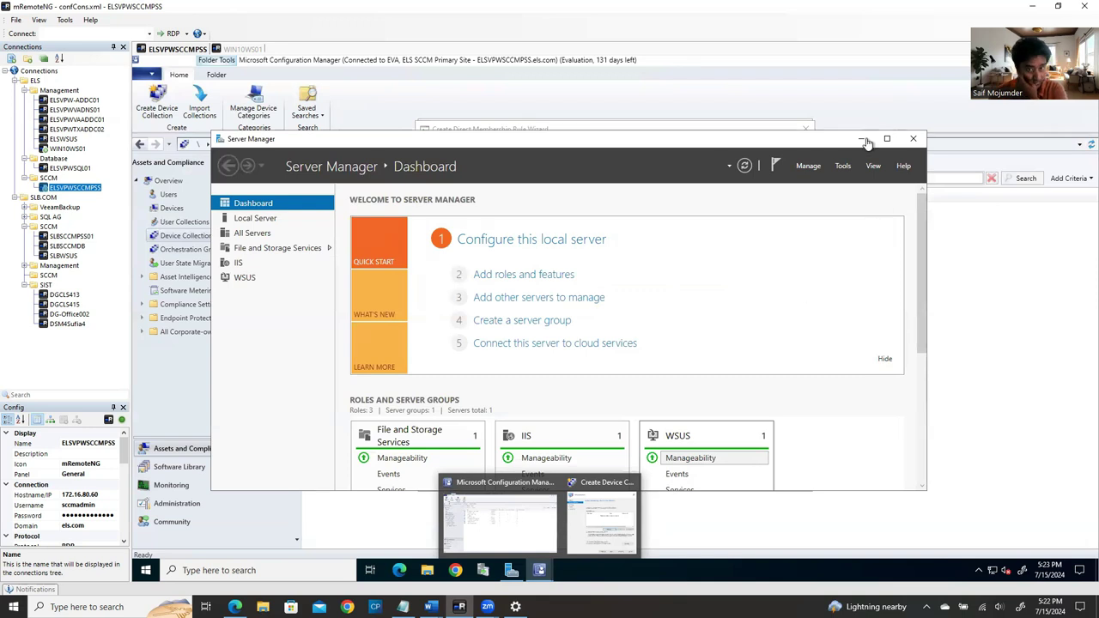
left_click(241, 49)
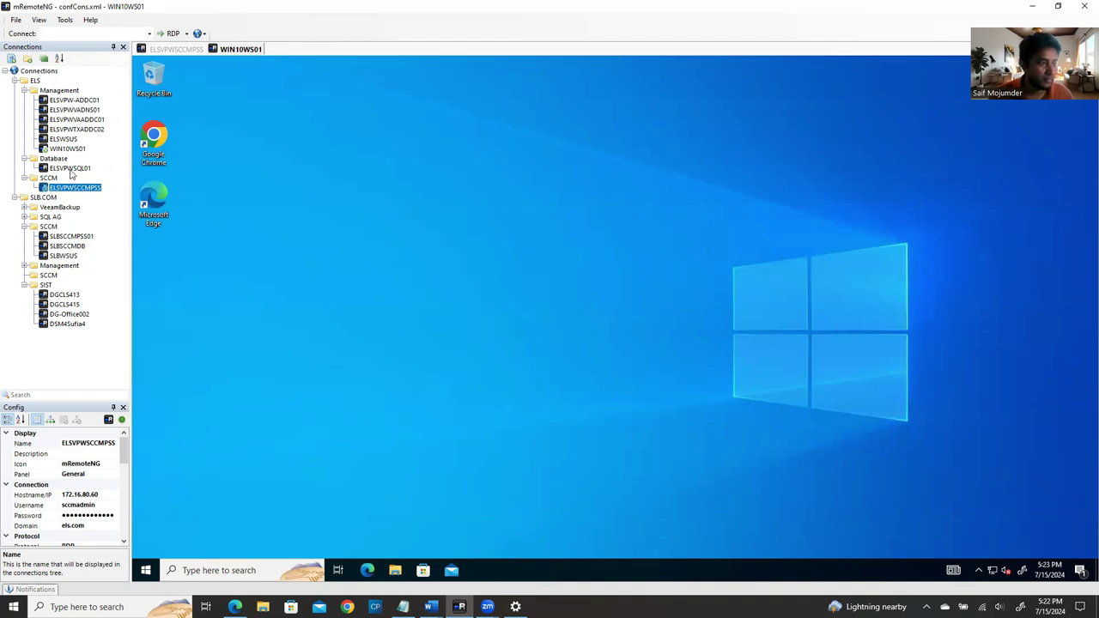
Step: Open Task Manager on the local computer to examine its running processes and resource usage
right_click(756, 584)
left_click(776, 549)
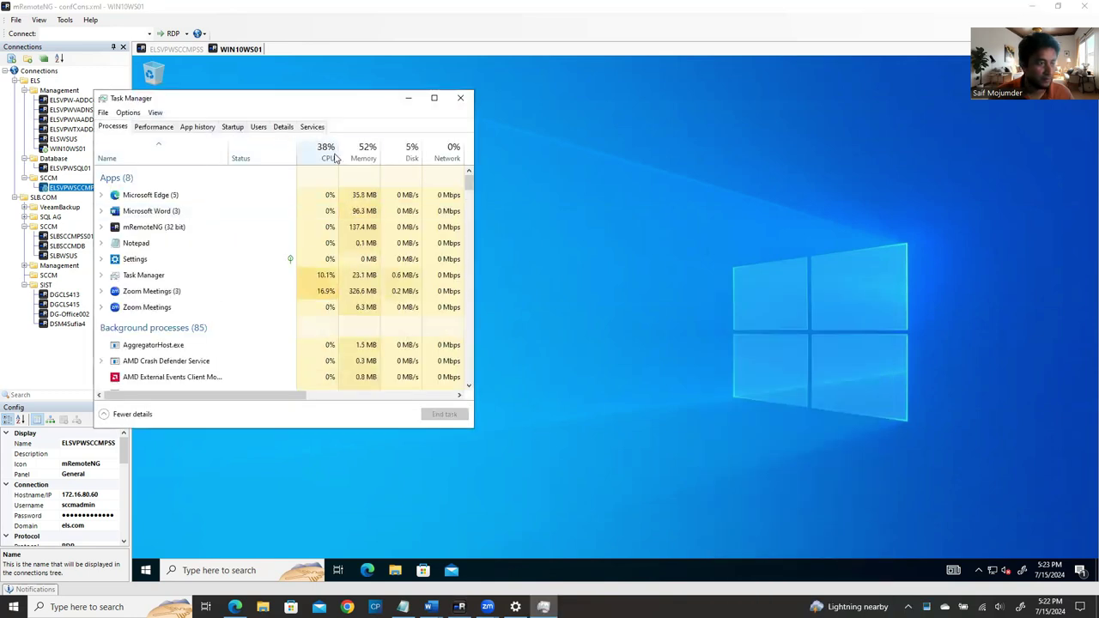
Step: Sort the running processes by memory usage, and close Task Manager to return to the ELSVPWSCCMPSS session
left_click(350, 152)
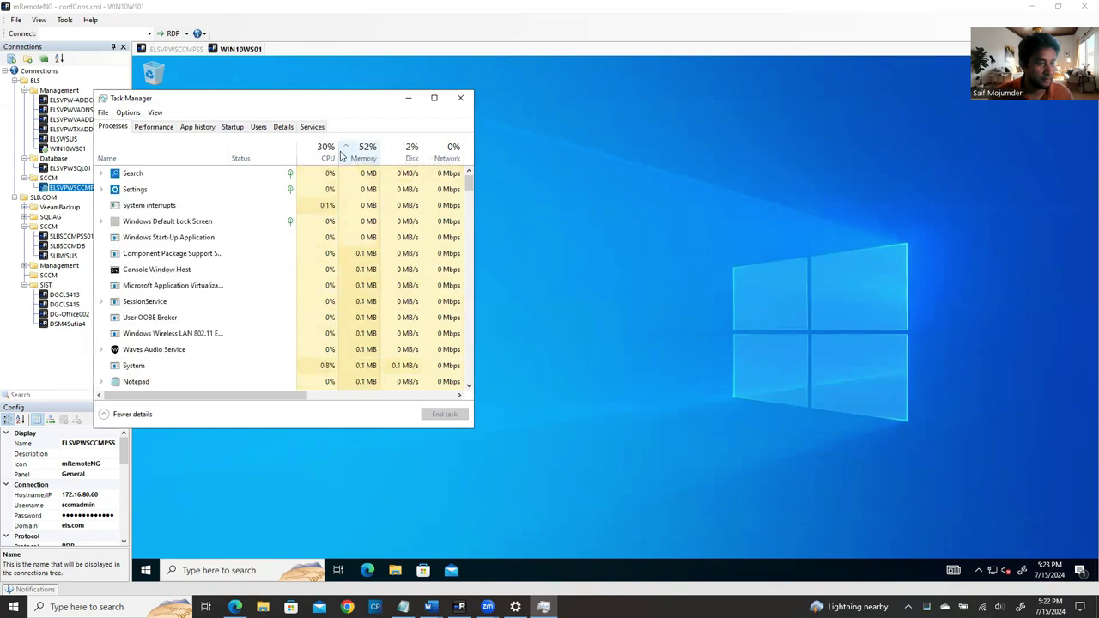
left_click(461, 97)
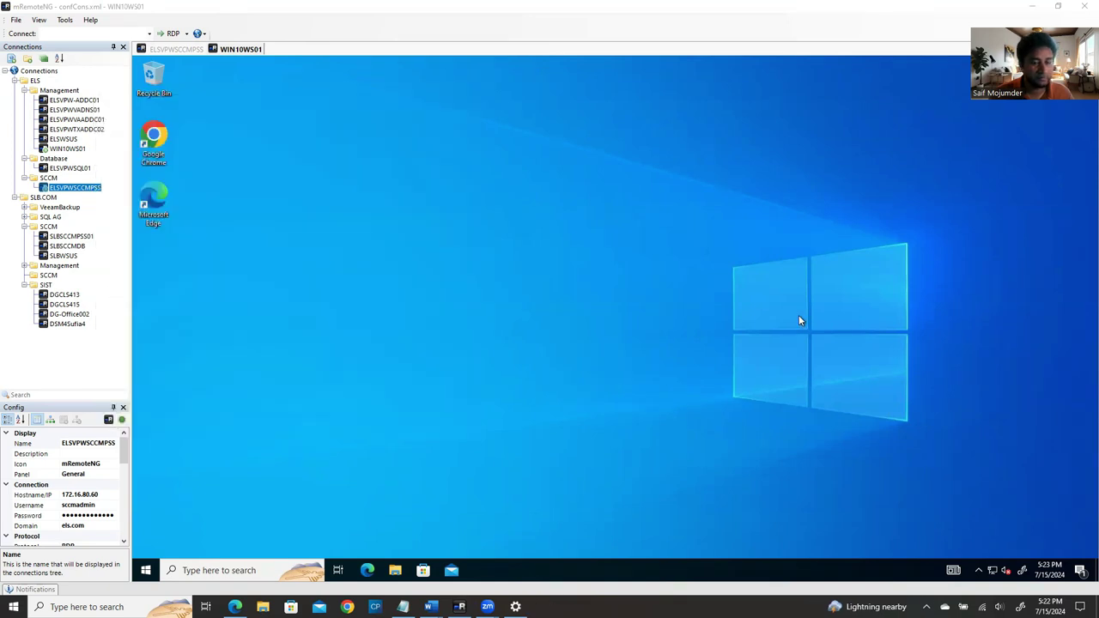
left_click(176, 49)
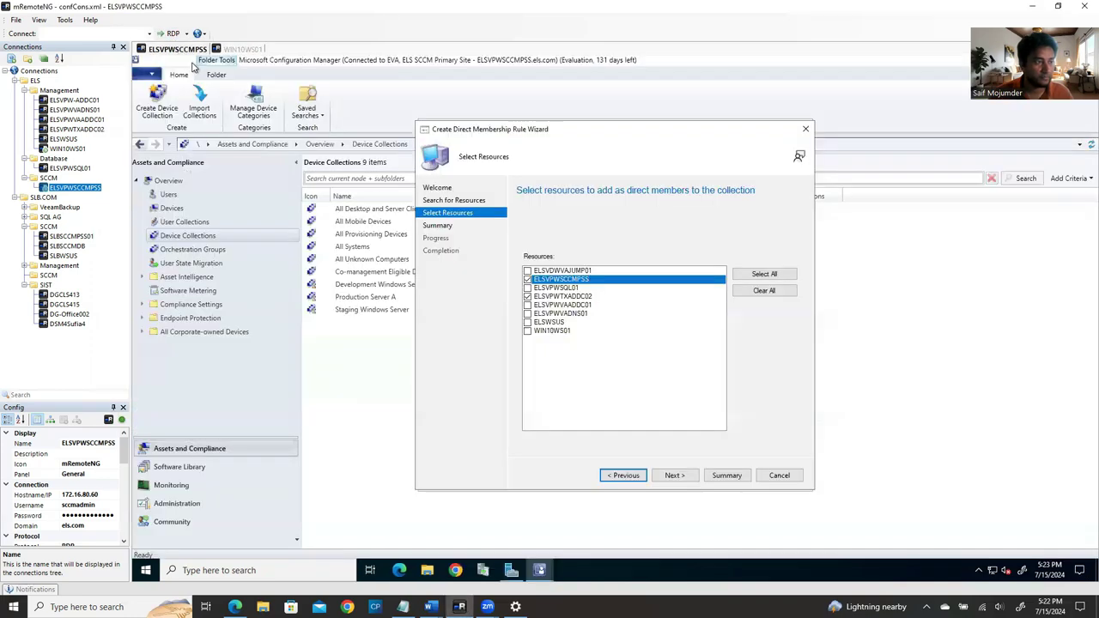
Step: Complete the direct membership rule for ELSVPWSCCMPSS and ELSVPWTXADDC02, keeping the collection wizard open
left_click(676, 477)
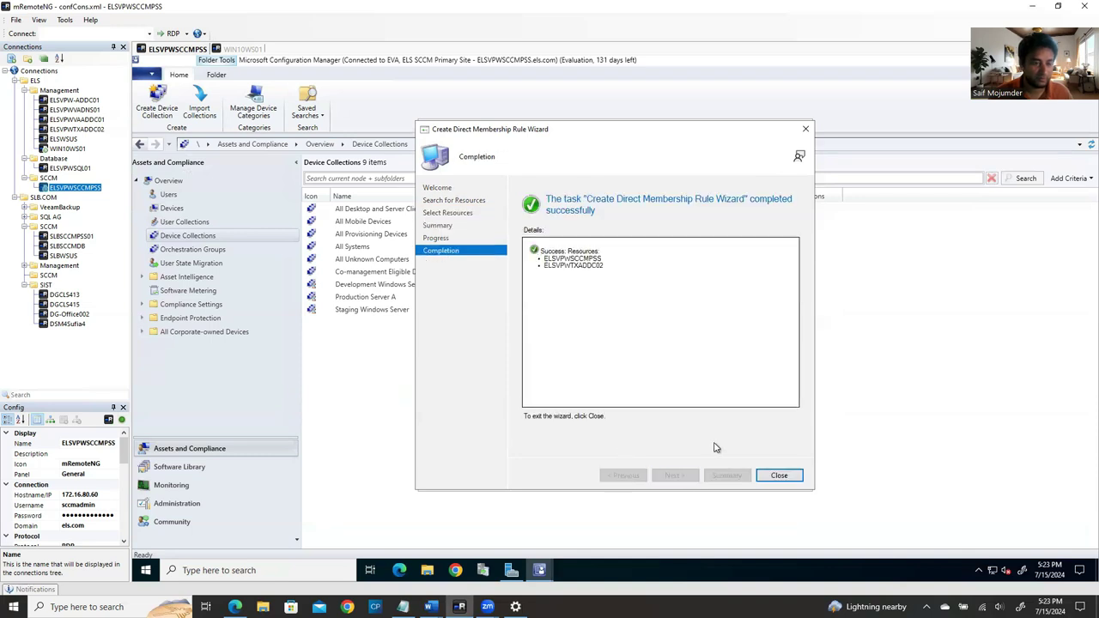
left_click(779, 476)
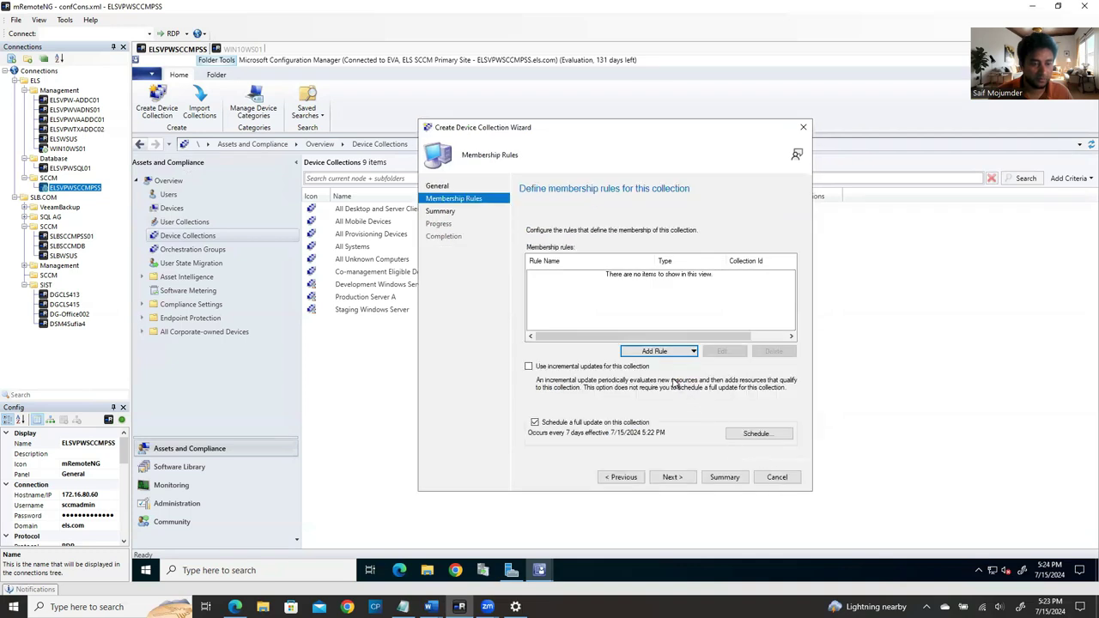
key("Escape")
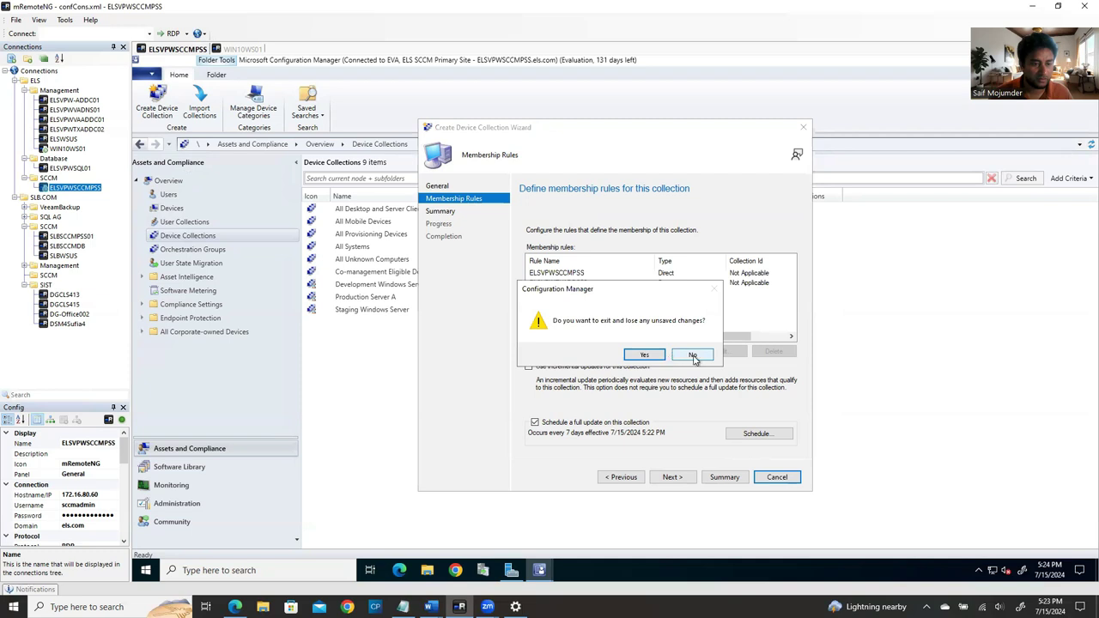
left_click(695, 356)
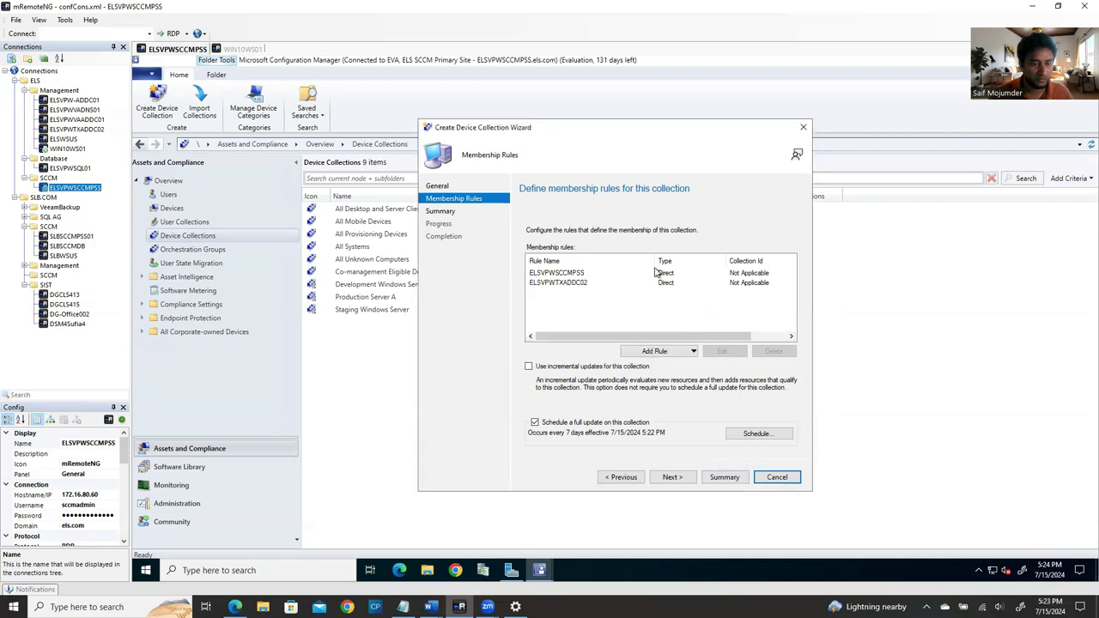
Step: Check the two direct rules and finish creating the Production Server B collection
left_click(574, 273)
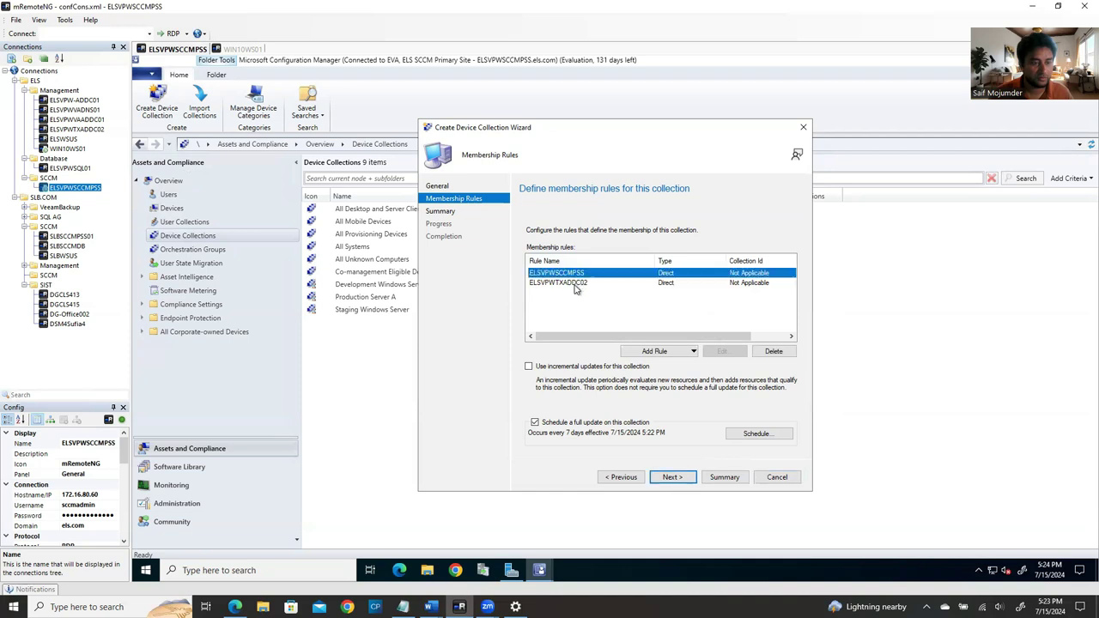
left_click(586, 283)
left_click(673, 477)
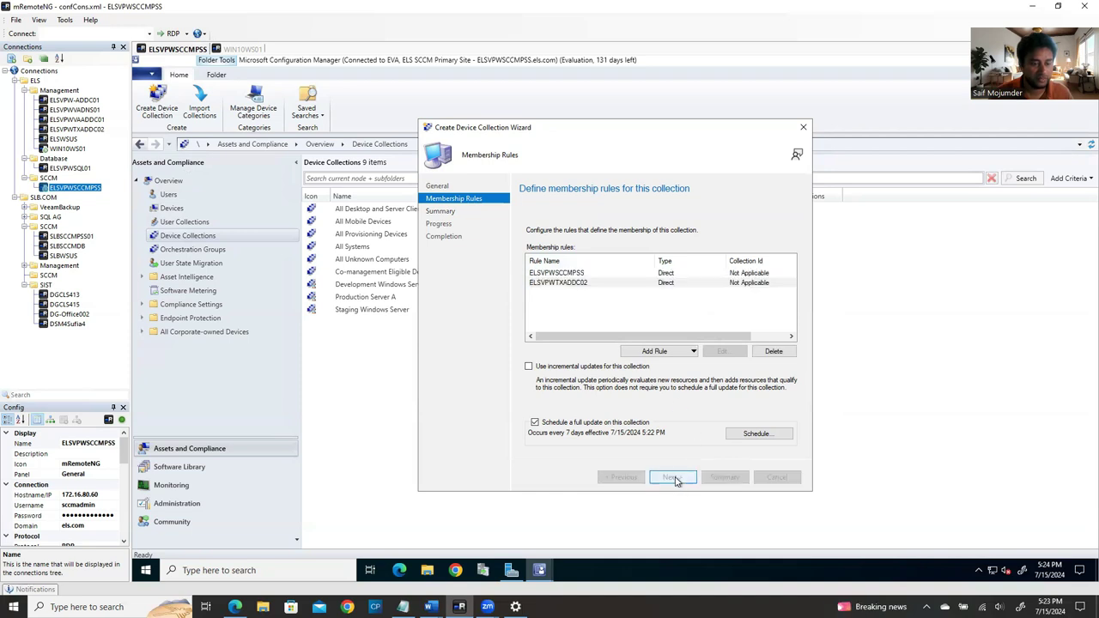
left_click(672, 477)
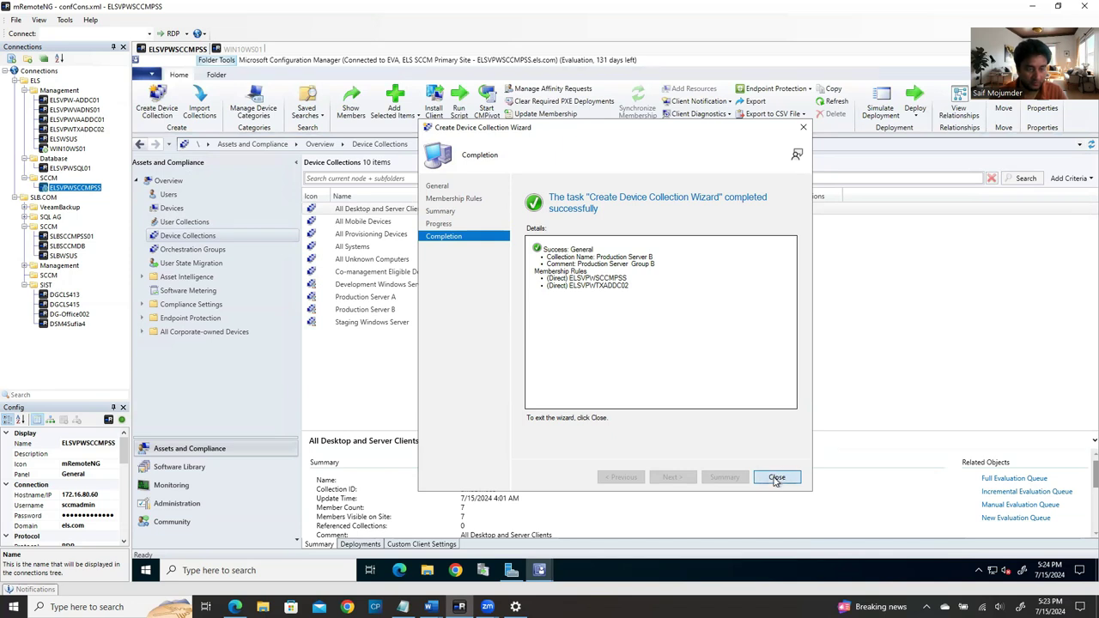
left_click(777, 478)
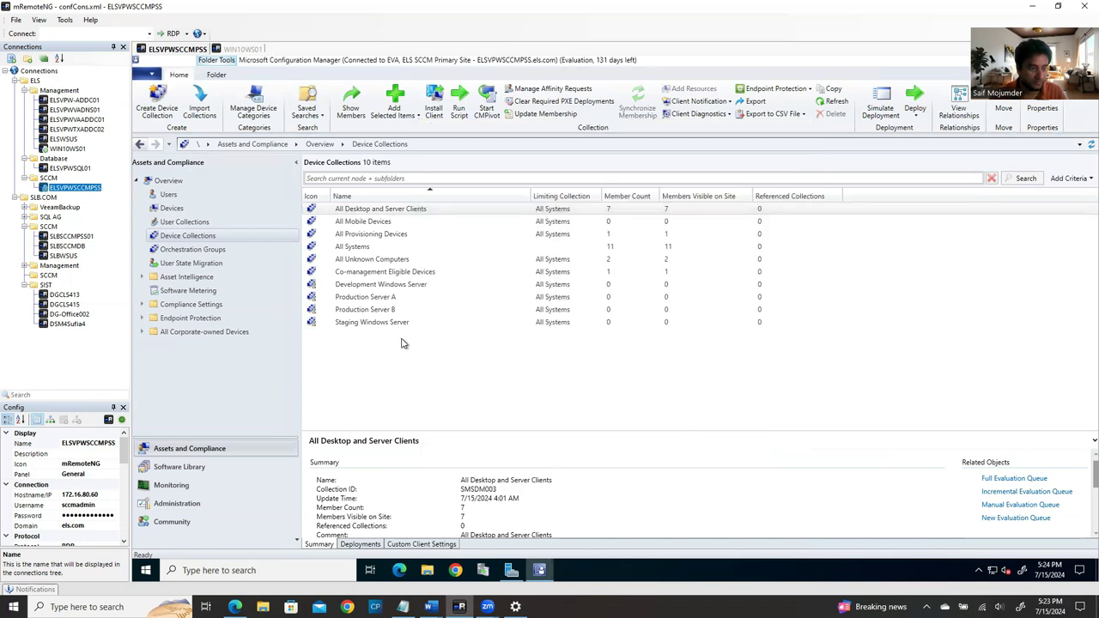
Step: Refresh the Development Windows Server collection to update its member count
left_click(375, 285)
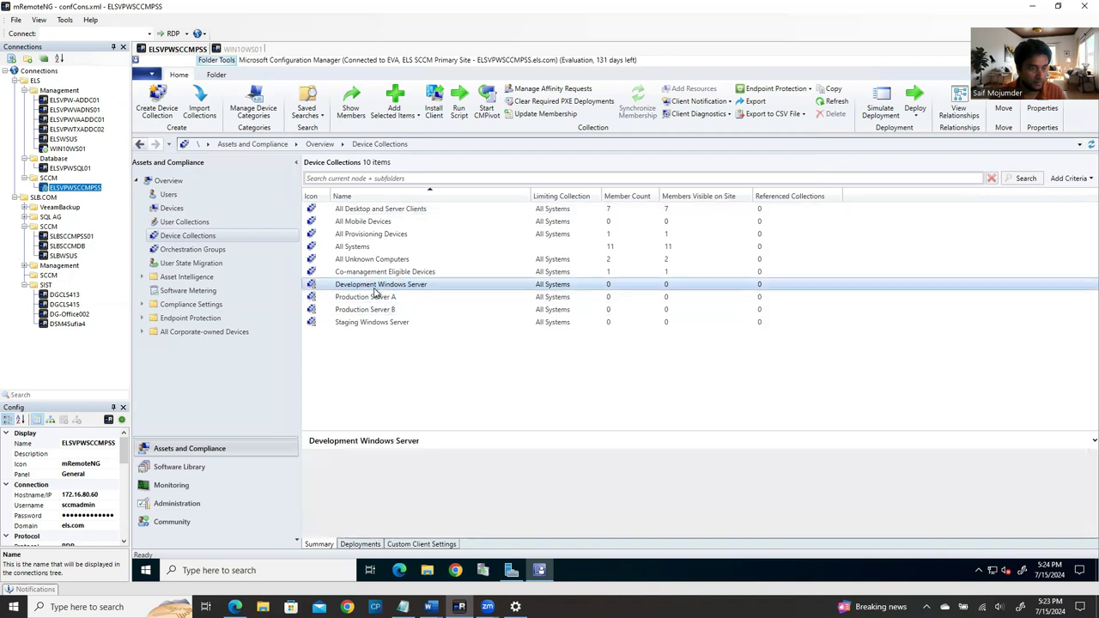
left_click(371, 297)
left_click(375, 287)
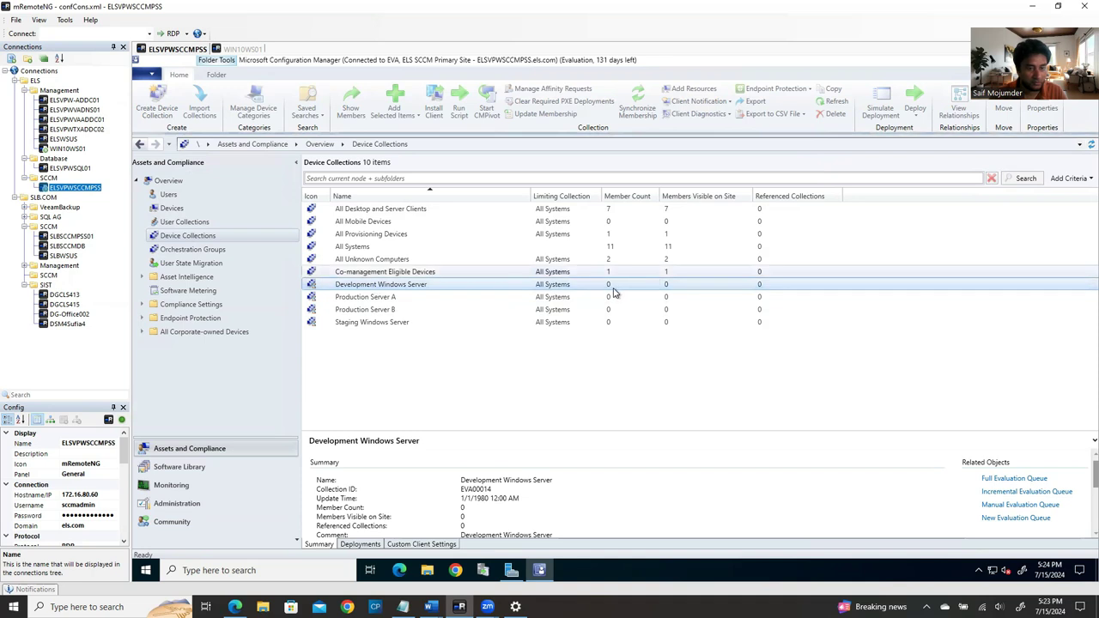
right_click(407, 290)
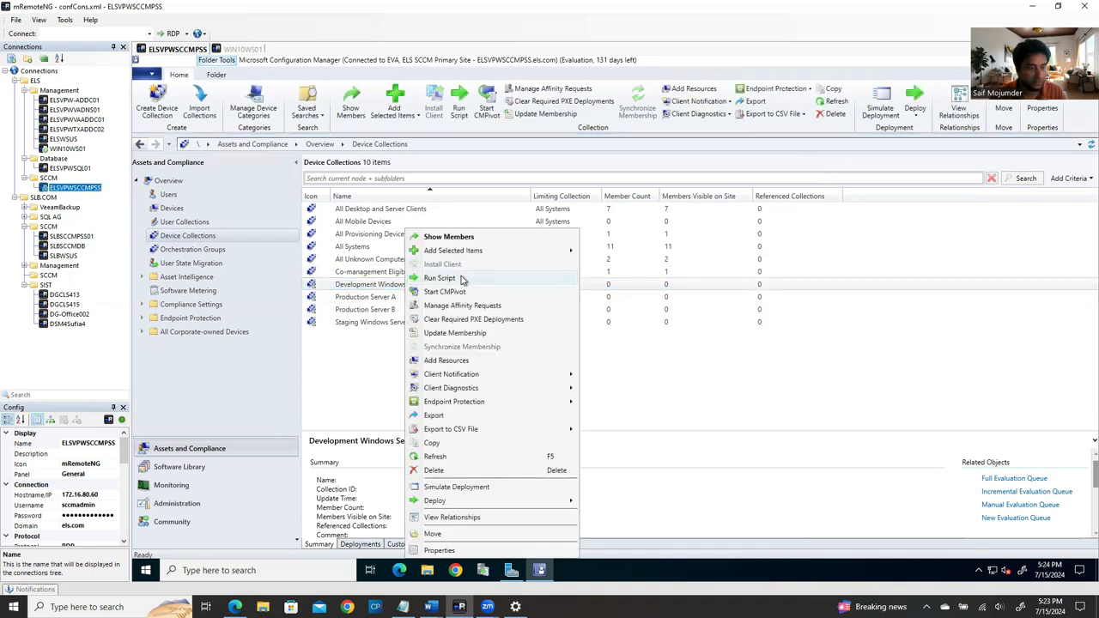
left_click(450, 457)
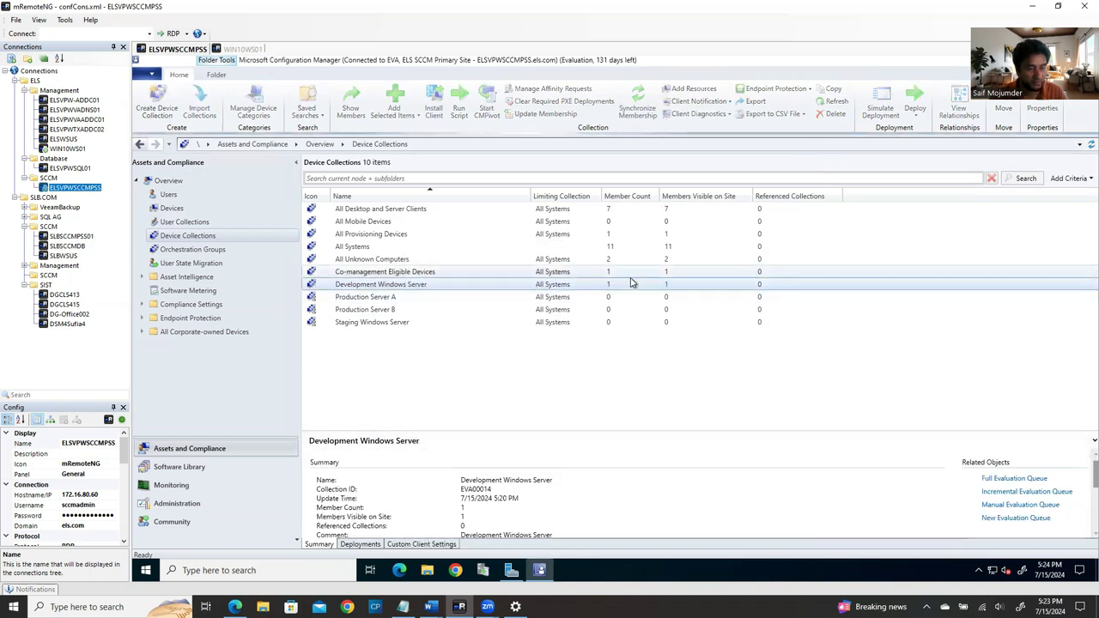
Step: Refresh the Production Server A and Production Server B collections to update their member counts
left_click(378, 298)
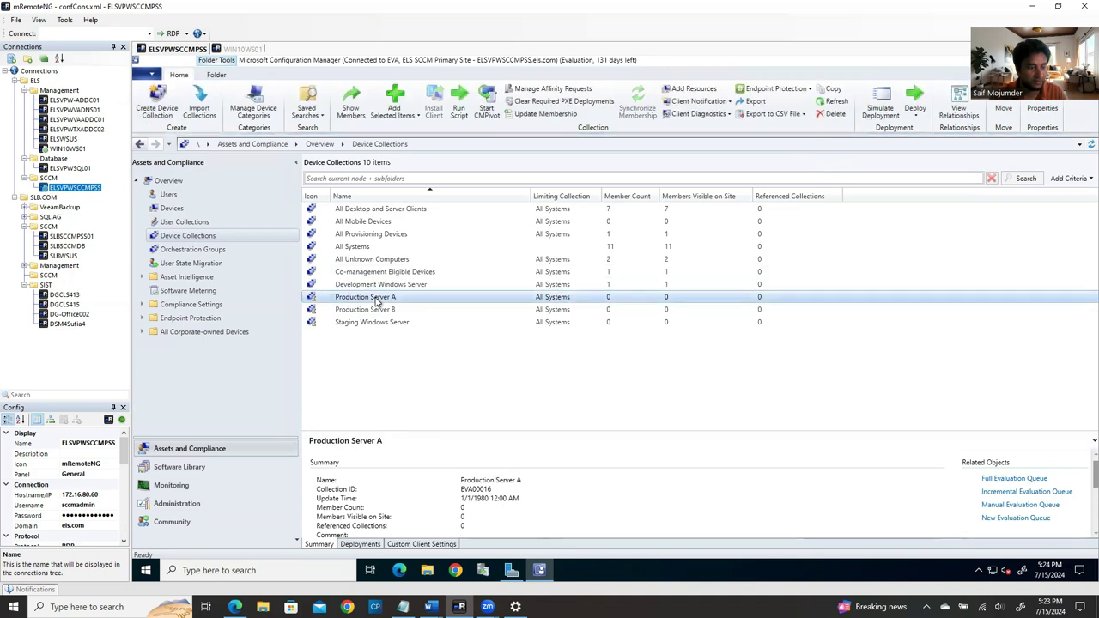
right_click(375, 301)
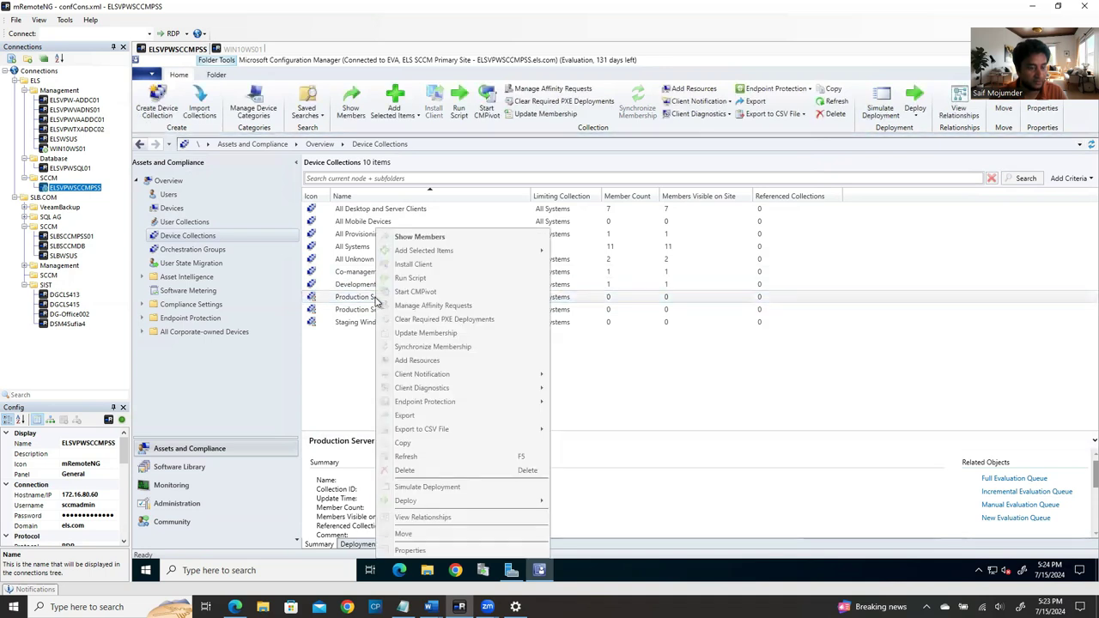
left_click(406, 457)
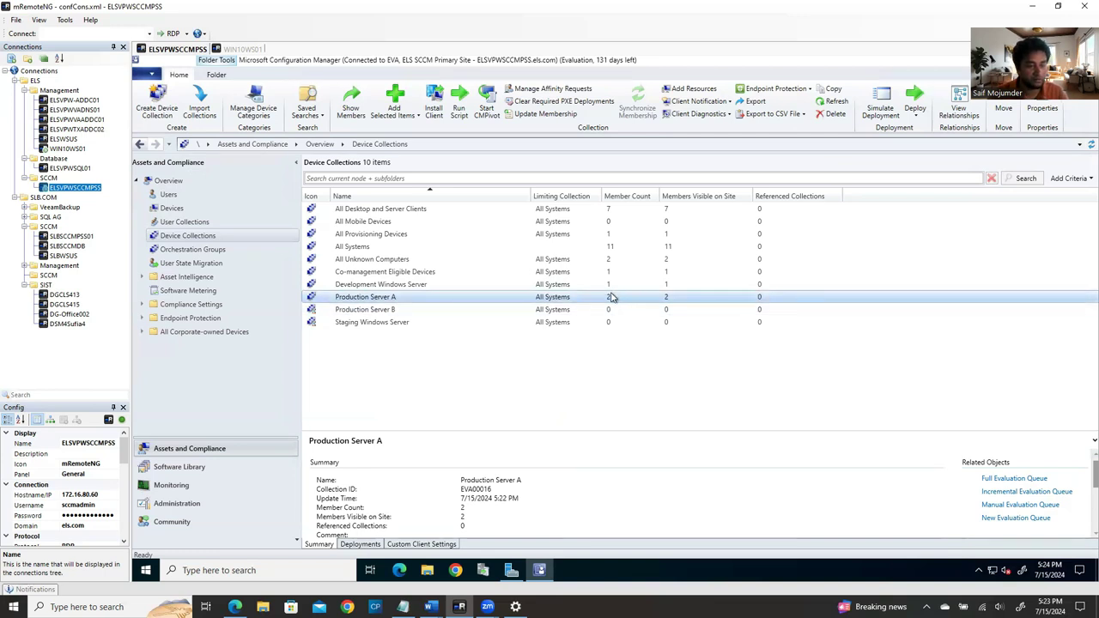
left_click(391, 311)
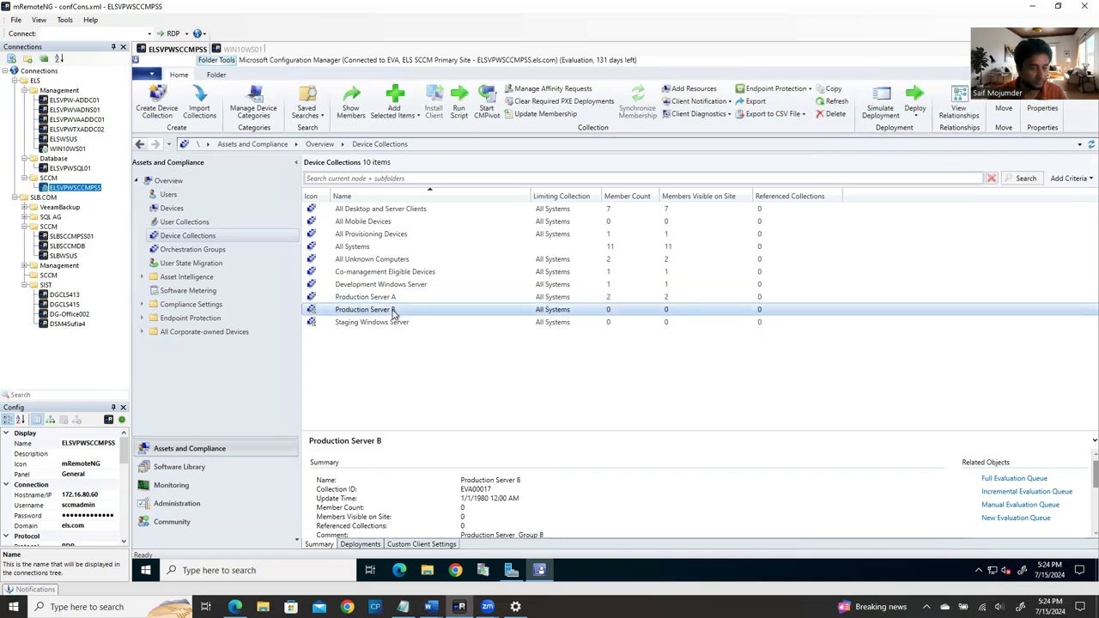
right_click(391, 311)
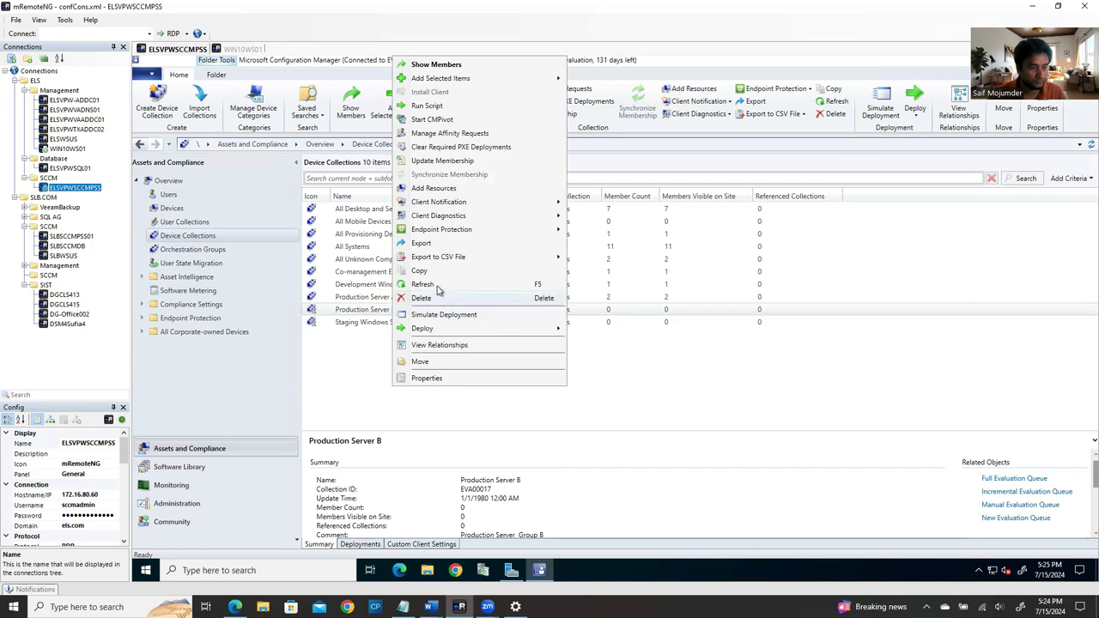
left_click(434, 291)
Step: Refresh the Staging Windows Server collection to update its member count
left_click(403, 325)
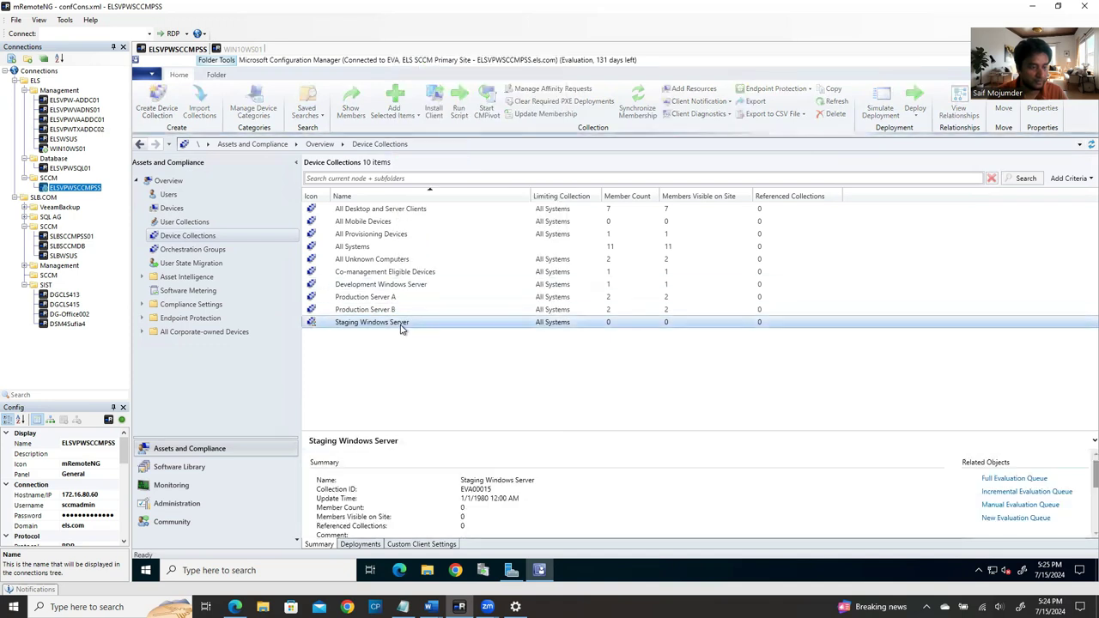
right_click(403, 327)
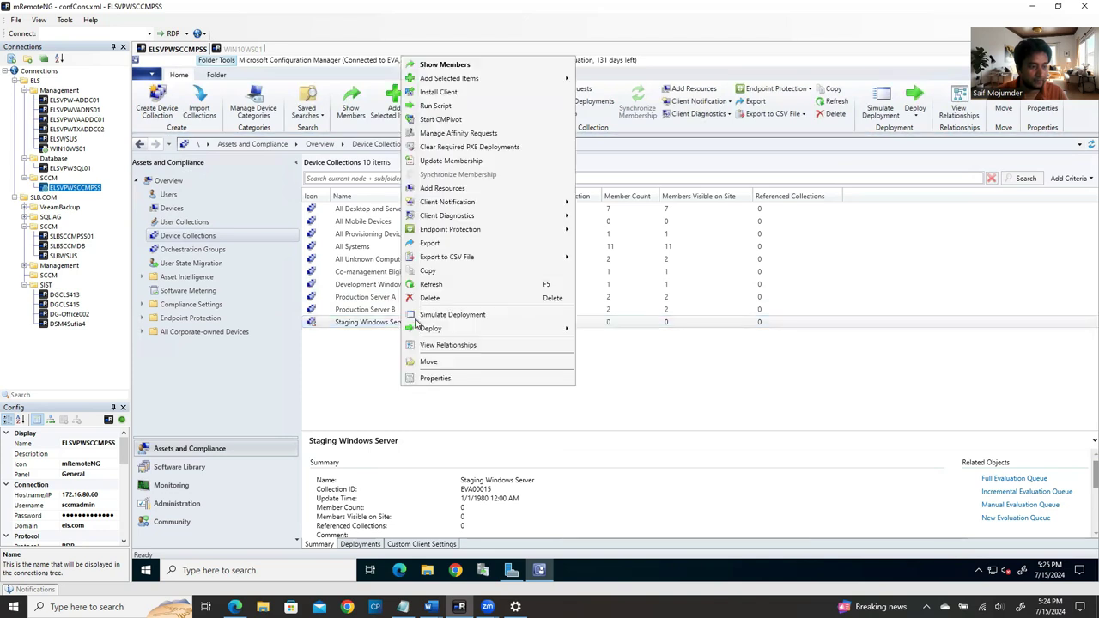
left_click(431, 284)
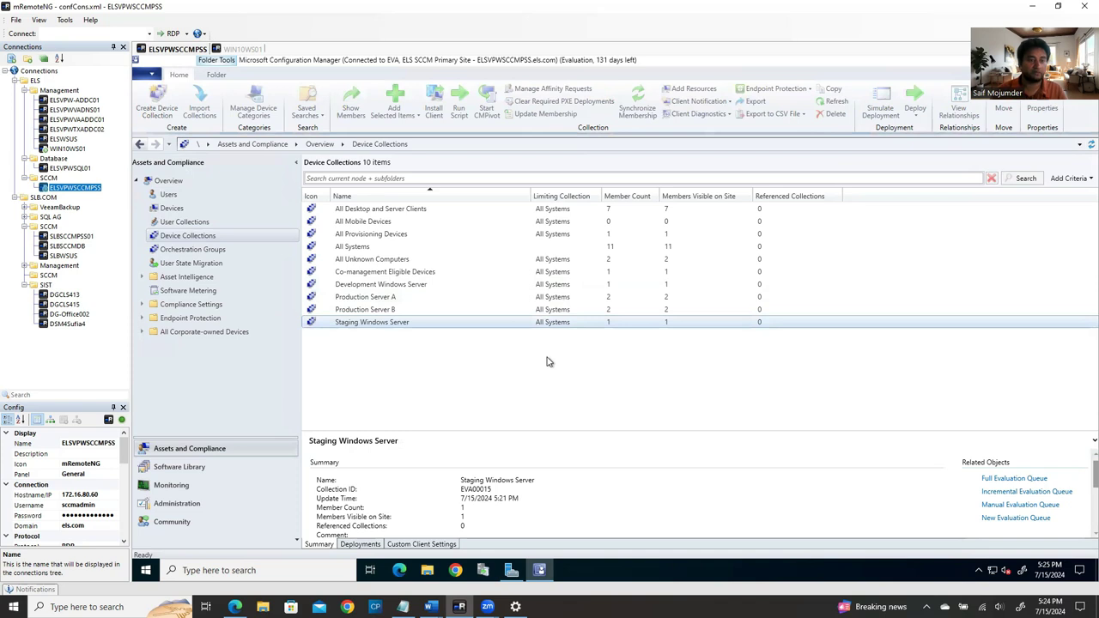
Step: Start a new device collection named "Workstation" with the comment "Windows 10 and Windows 11"
left_click(445, 372)
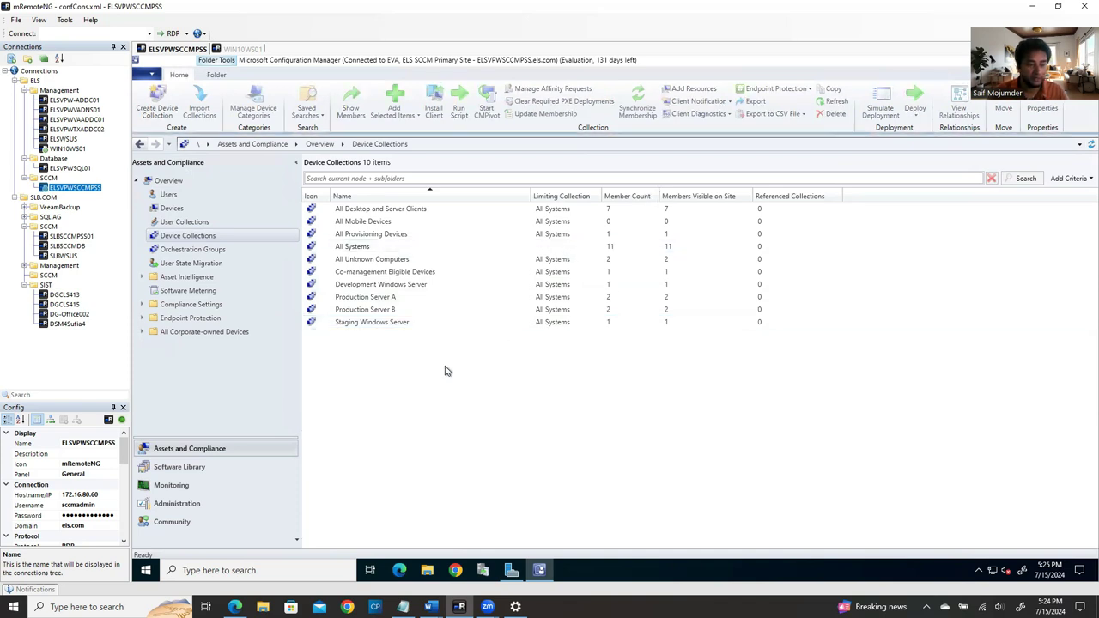
right_click(486, 369)
left_click(489, 371)
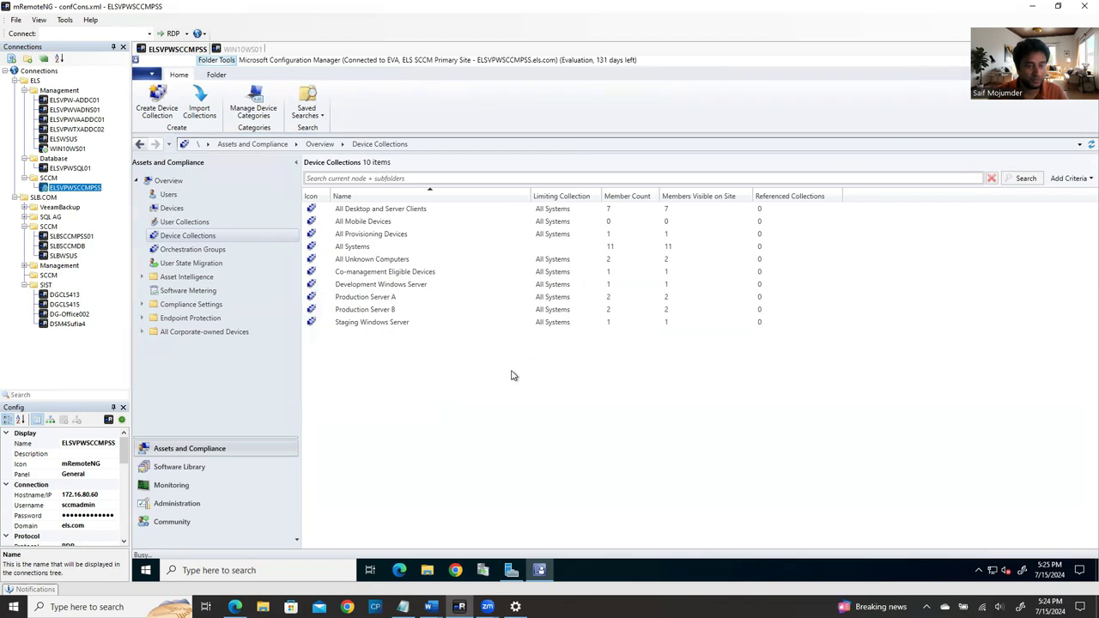
type("WorkSt")
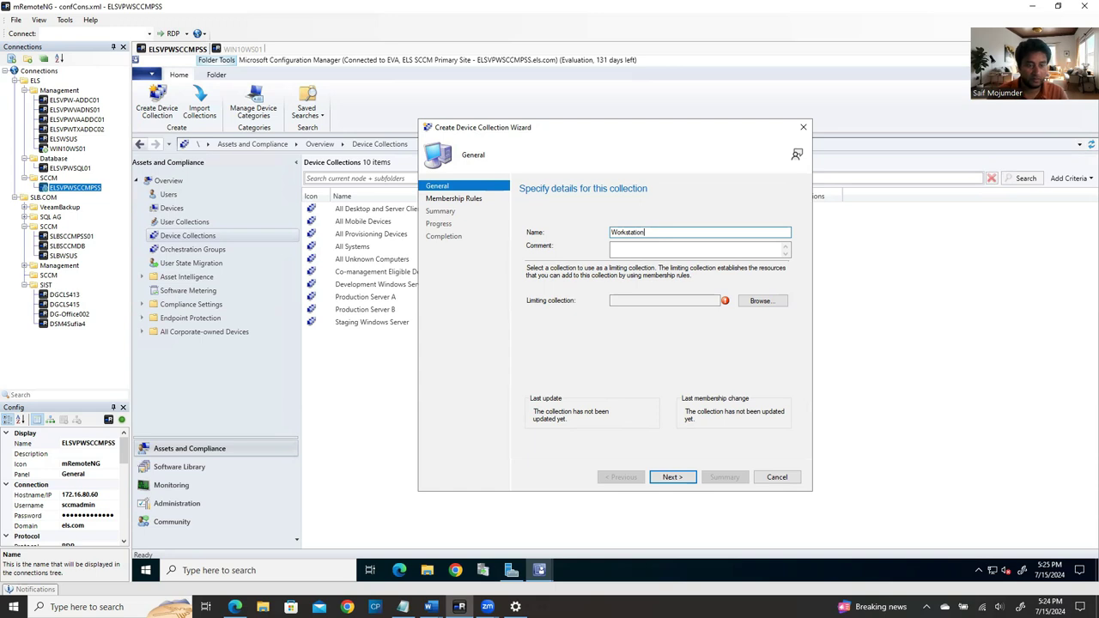
left_click(651, 251)
type("Windows 10 and Windows 11")
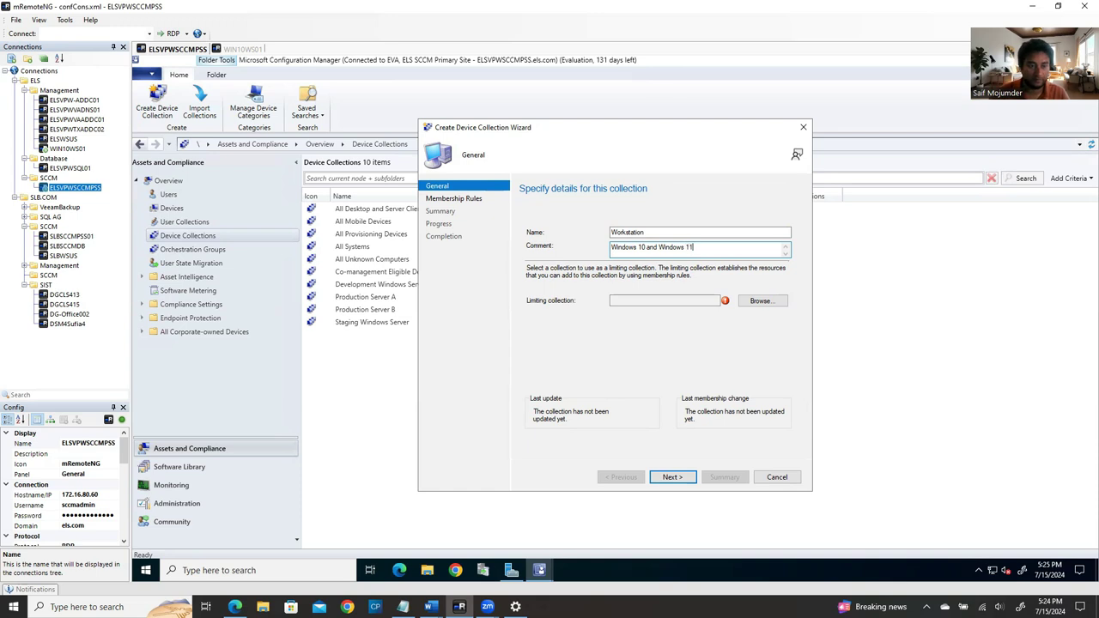
Step: Limit the Workstation collection to All Systems and continue to its membership rules
left_click(759, 301)
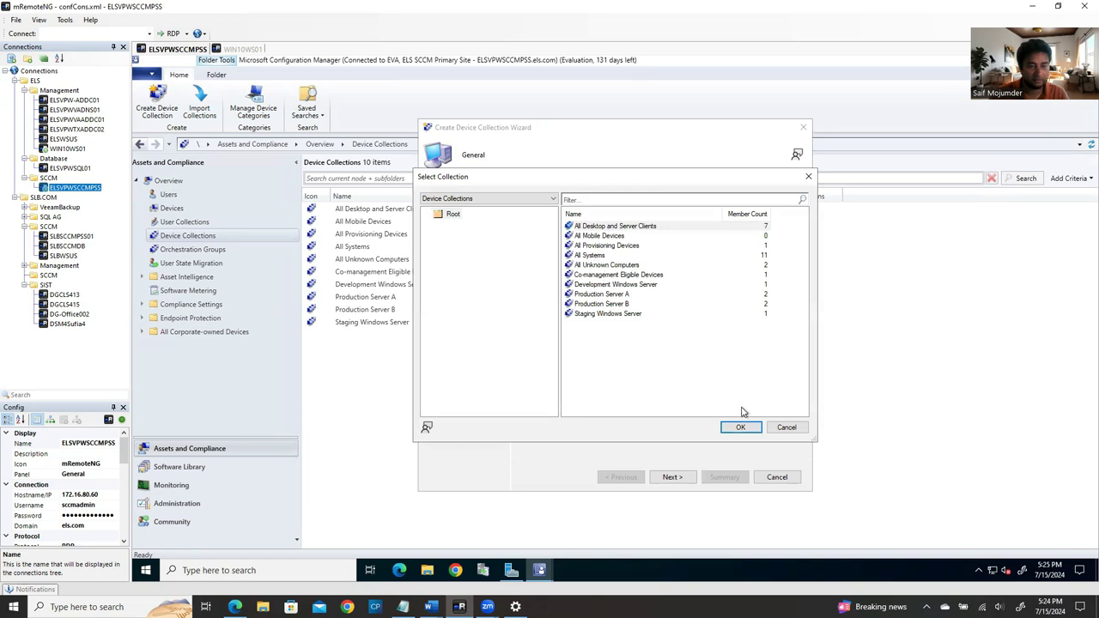
left_click(589, 256)
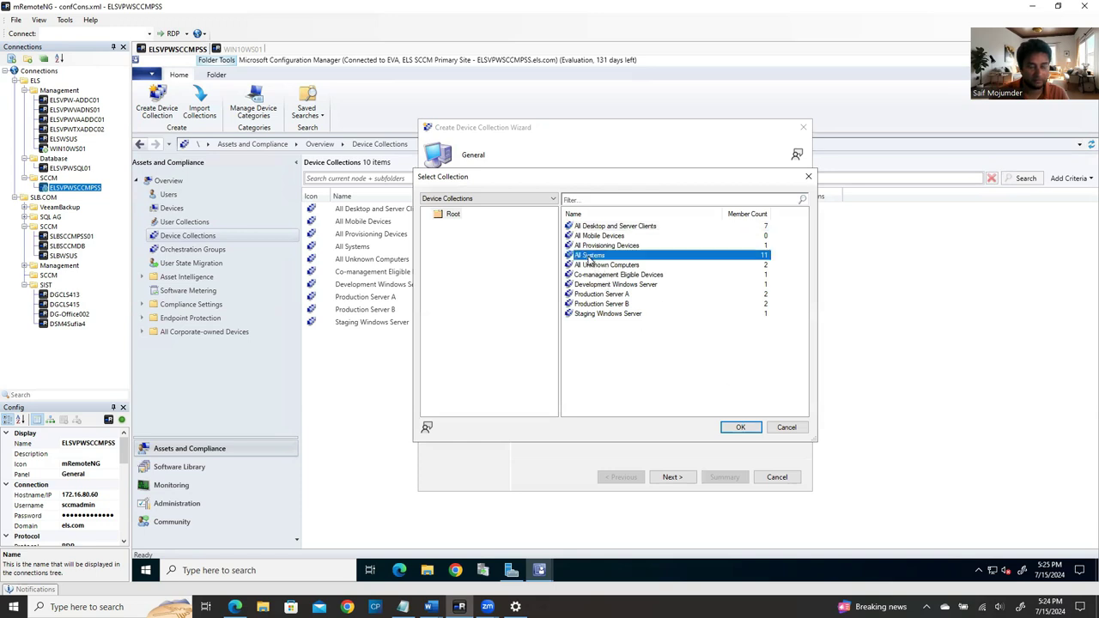
left_click(733, 427)
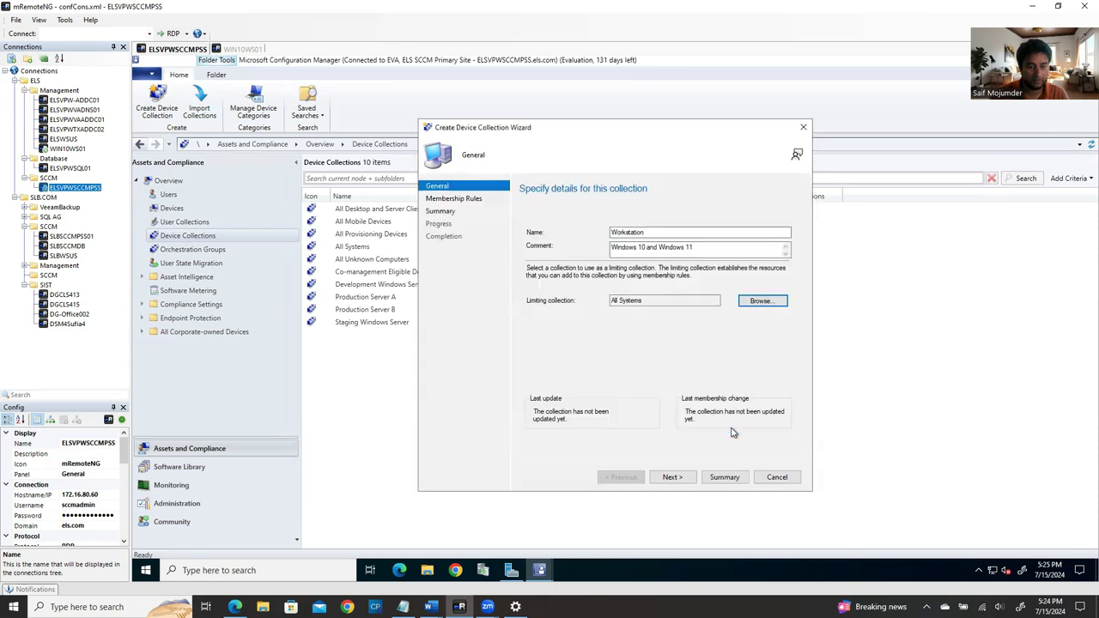
left_click(674, 478)
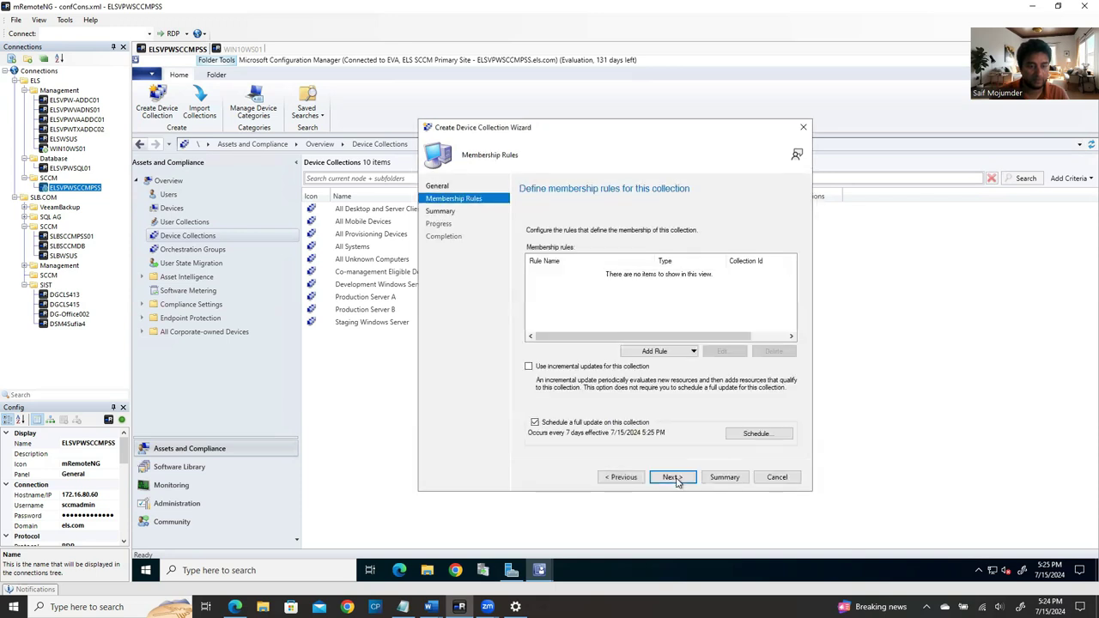
Step: Start a direct membership rule for the Workstation collection and search System Resource by Name with the wildcard "%"
left_click(664, 353)
left_click(664, 365)
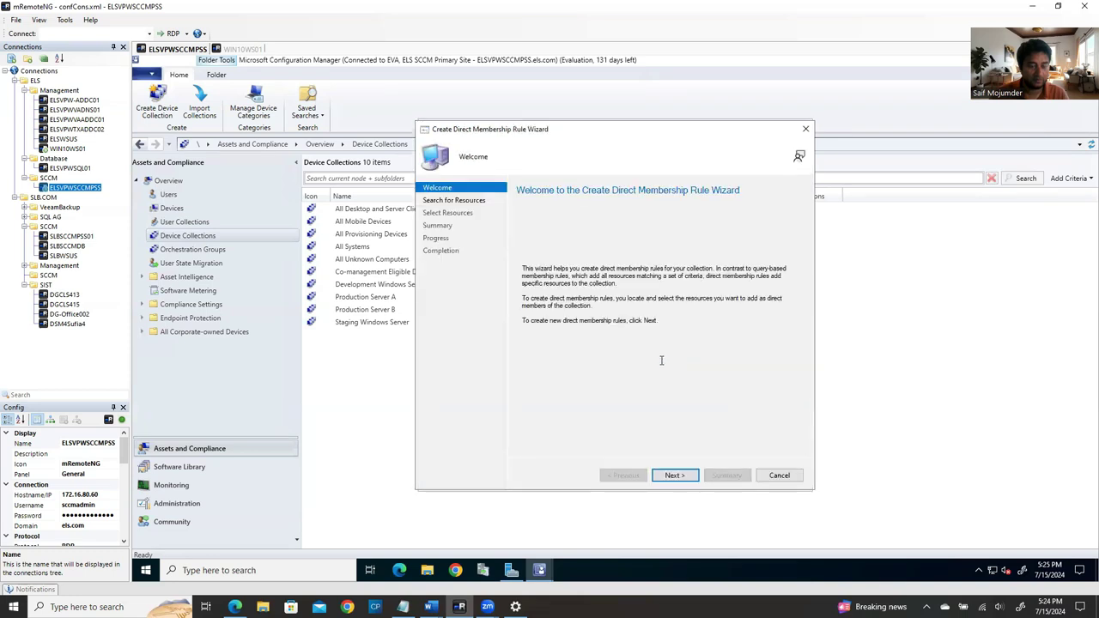
left_click(671, 477)
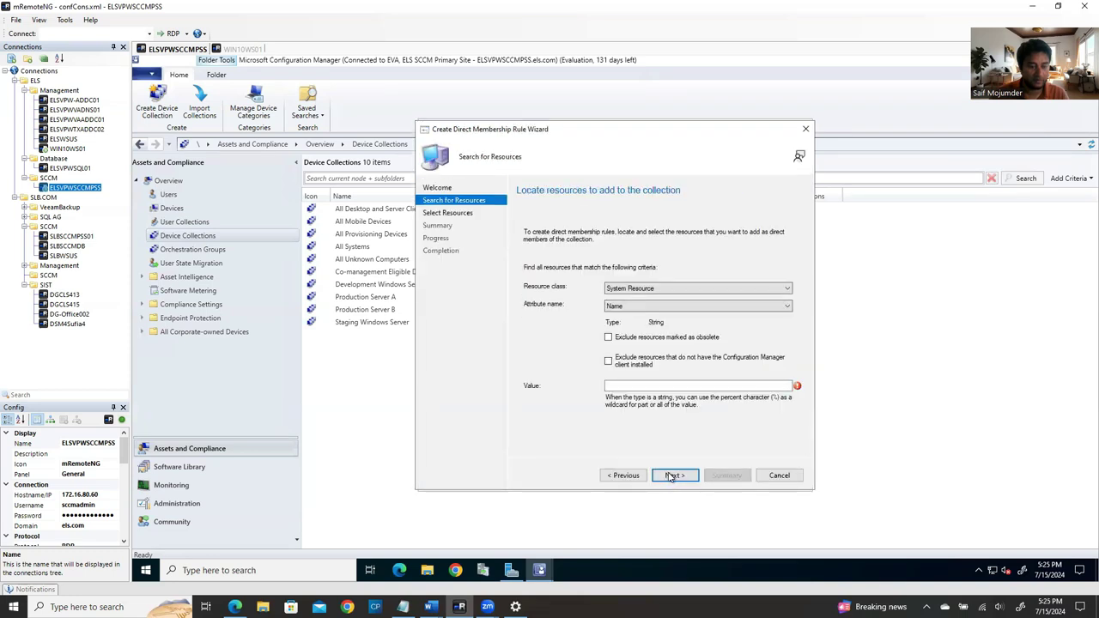
left_click(644, 384)
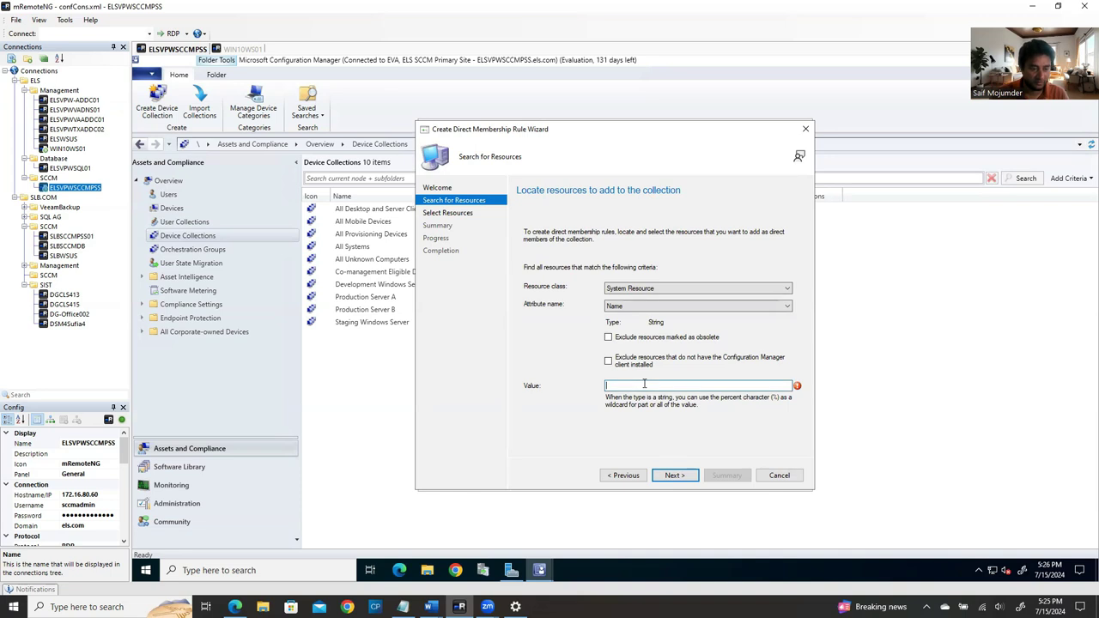
type("%")
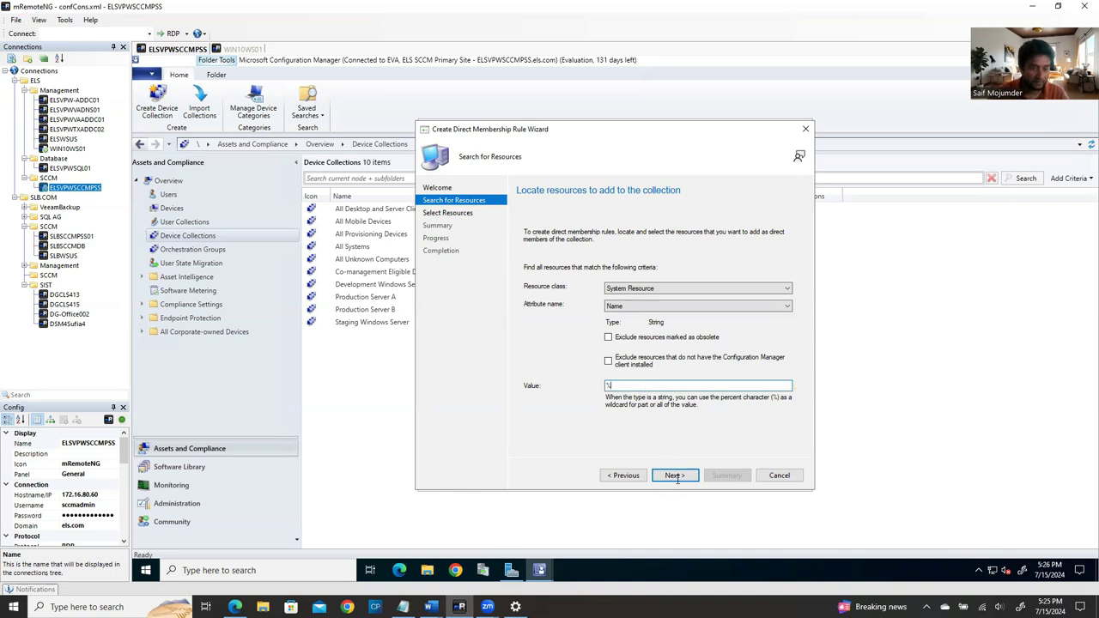
left_click(678, 475)
left_click(678, 475)
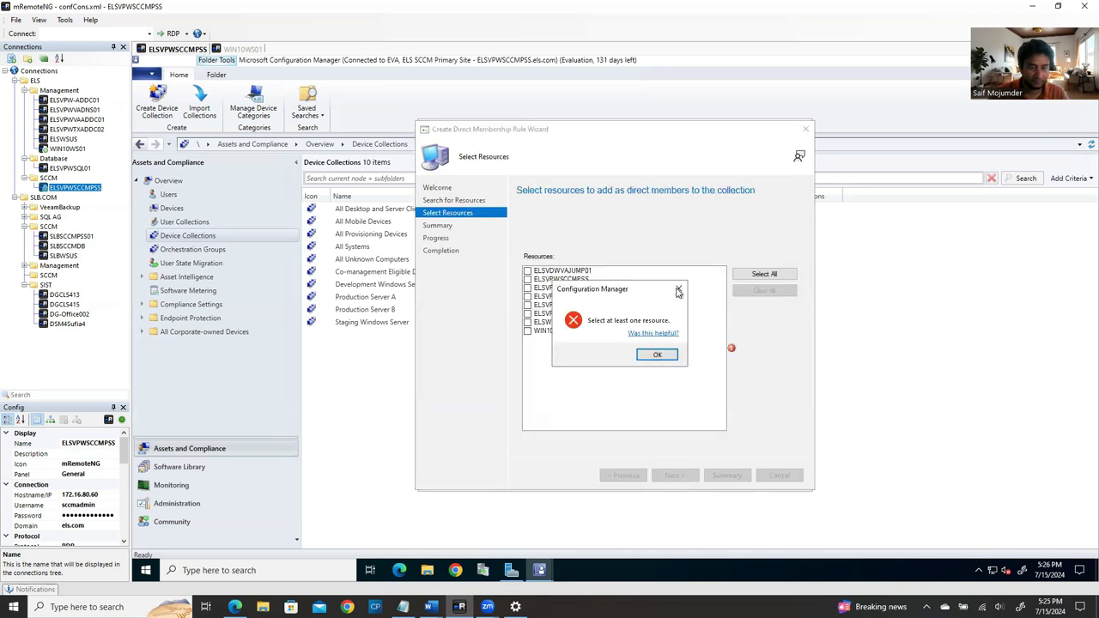
left_click(658, 354)
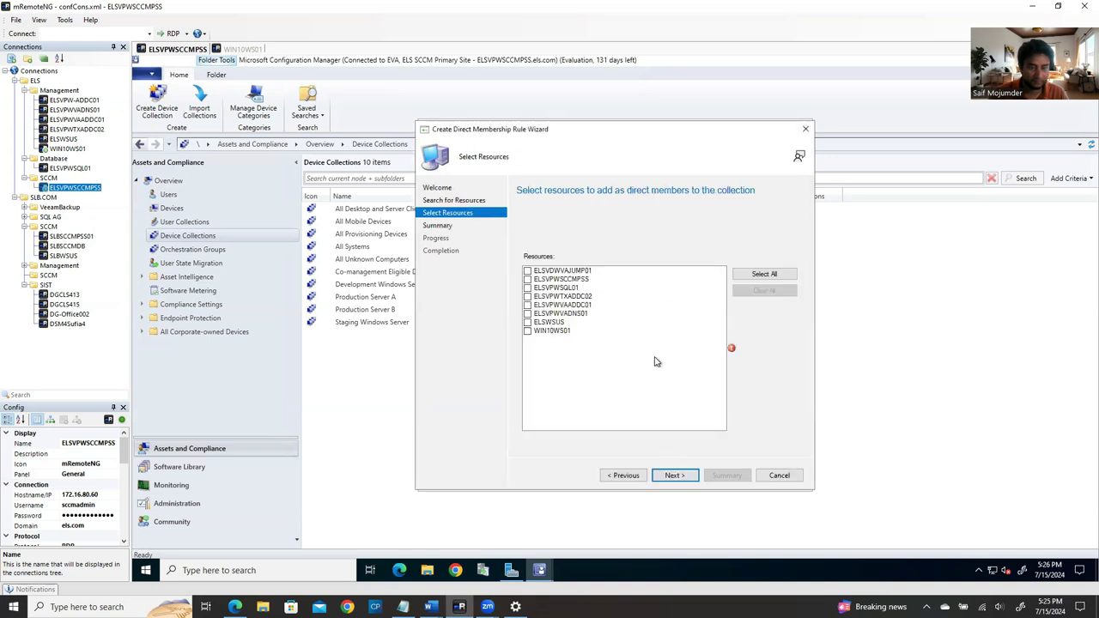
Step: Select WIN10WS01 as the direct member and complete the membership rule
left_click(534, 330)
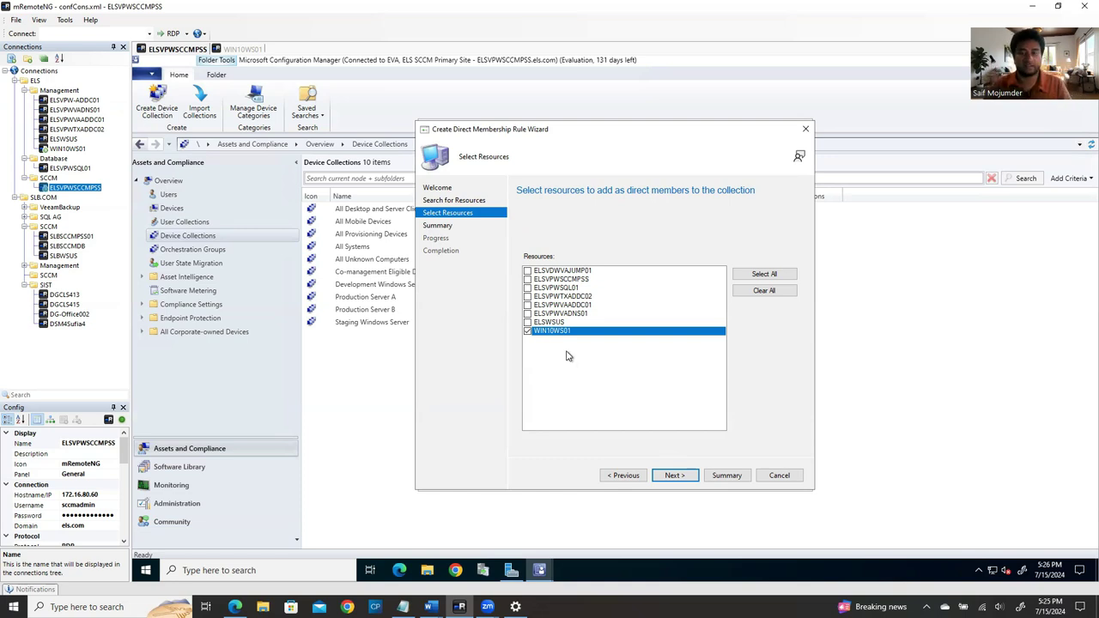
left_click(677, 476)
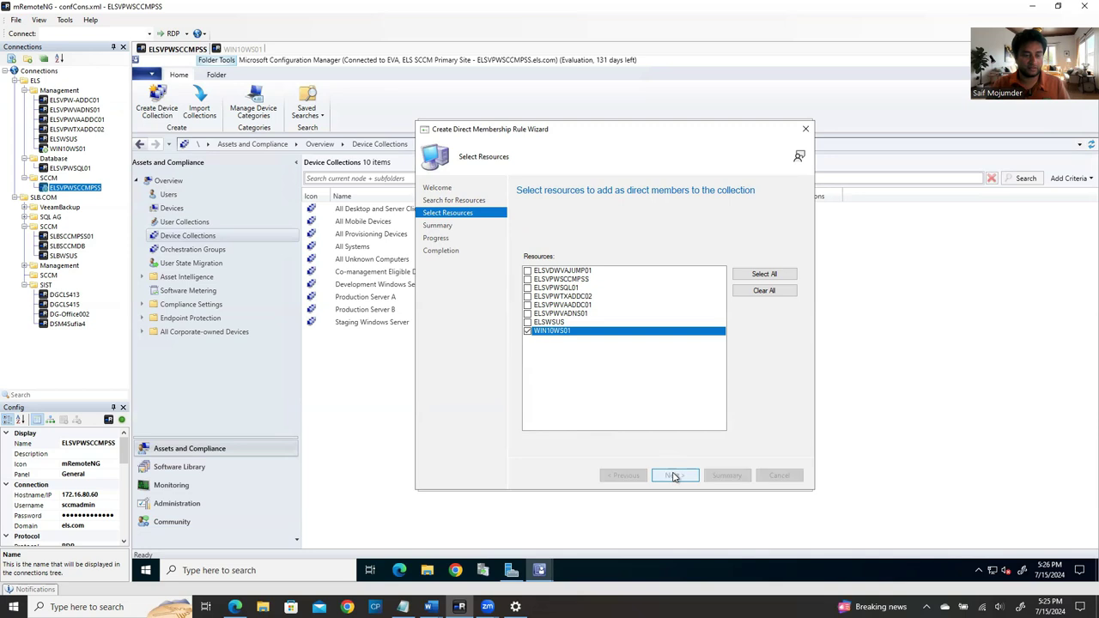
left_click(681, 478)
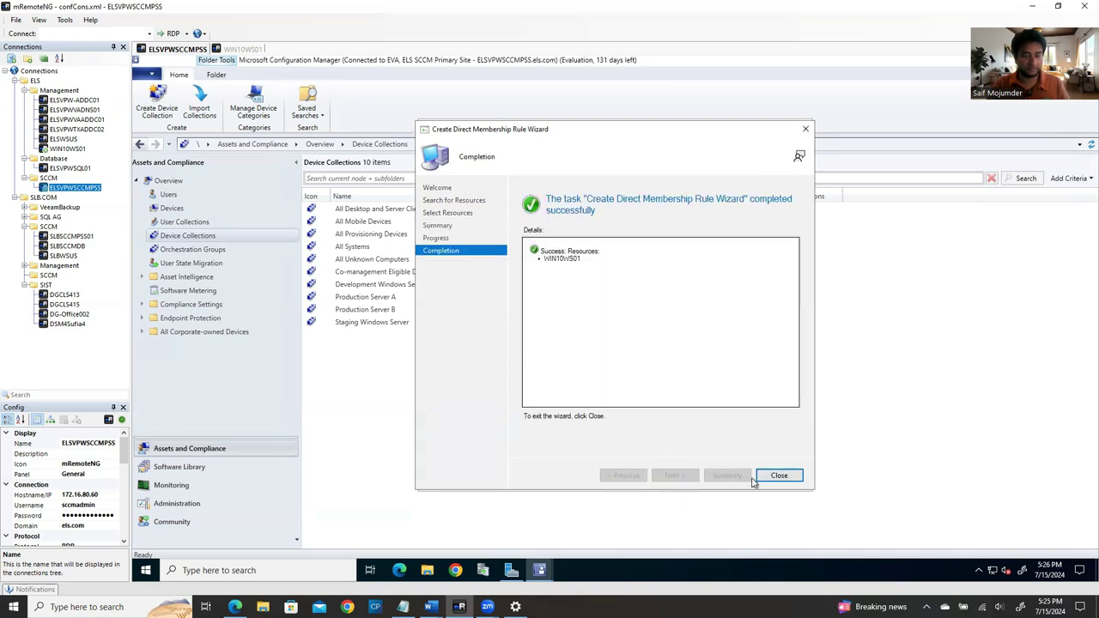
left_click(779, 478)
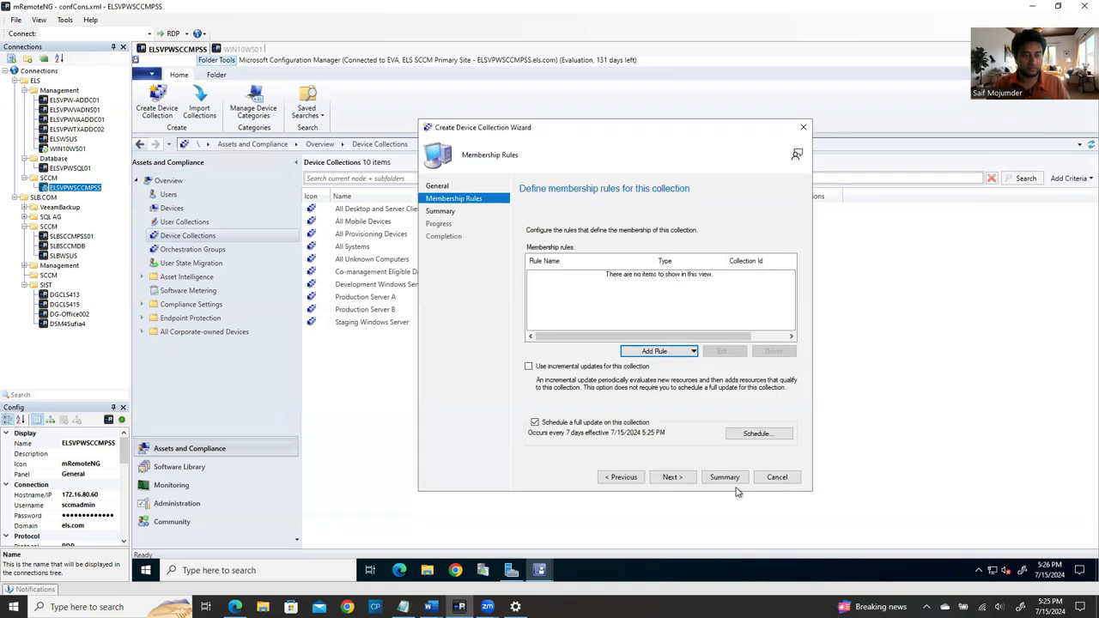
Step: Confirm the Workstation collection's settings and finish creating it
left_click(674, 479)
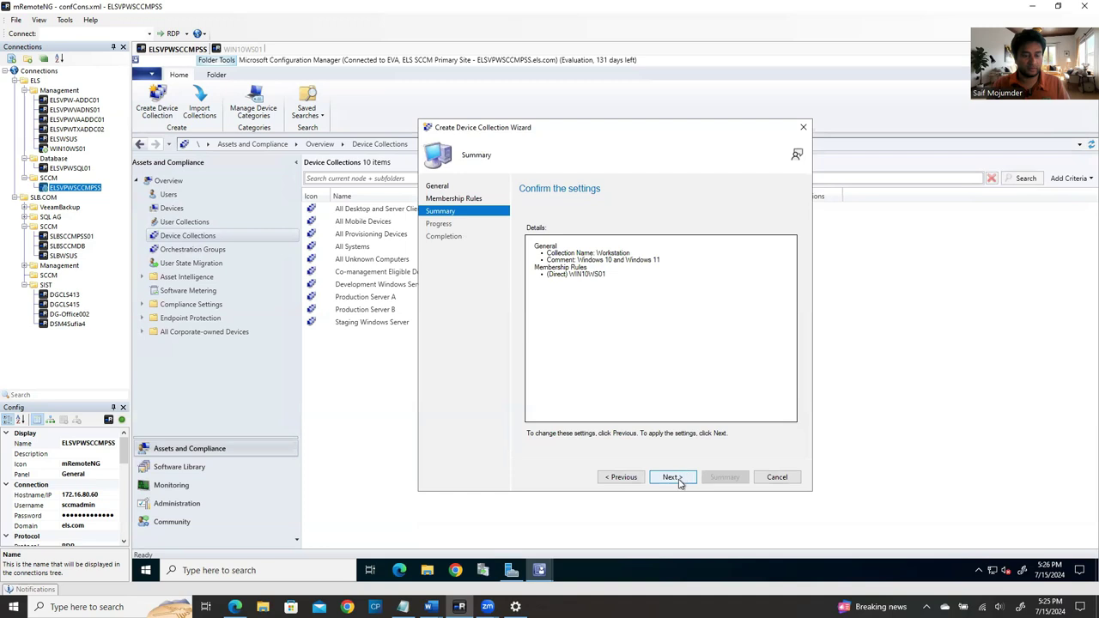
left_click(679, 483)
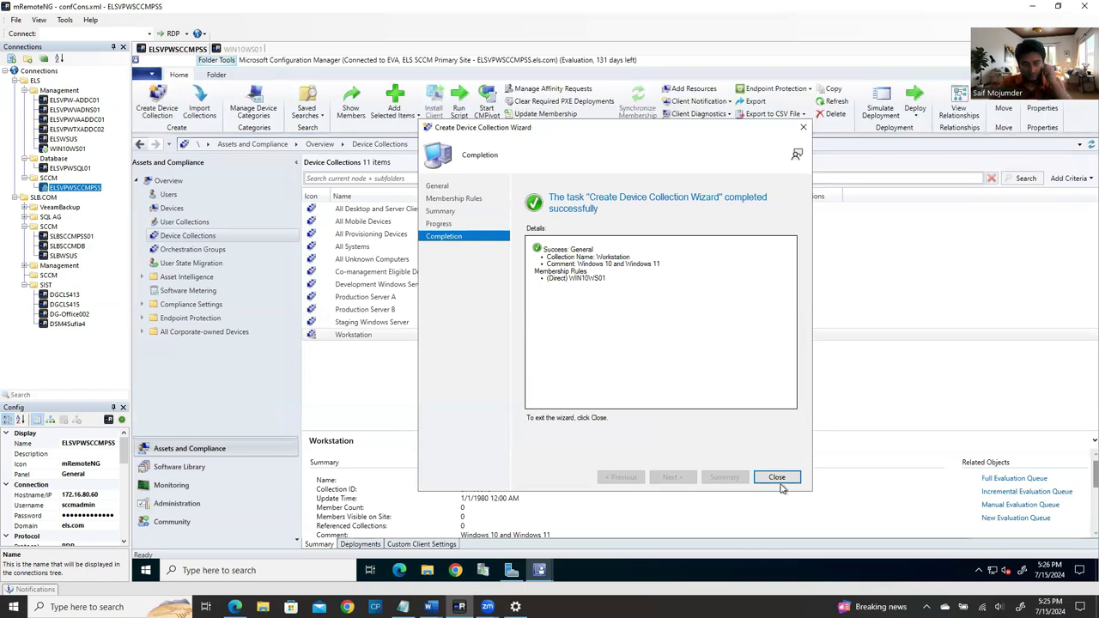
left_click(776, 477)
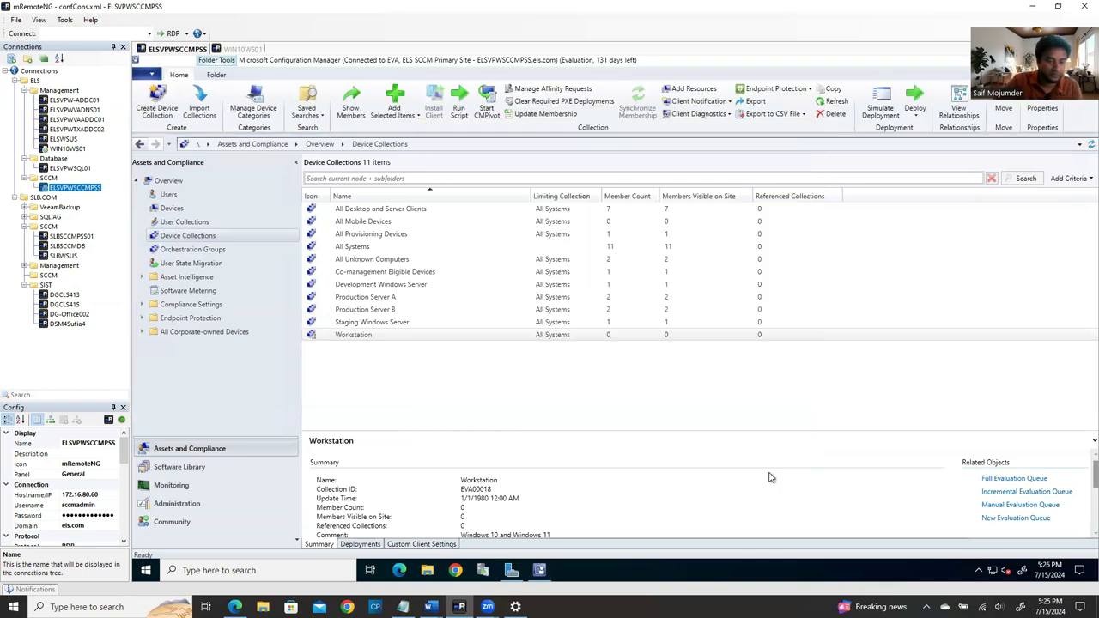
Step: Refresh the Workstation collection to update its member count
left_click(412, 340)
right_click(412, 340)
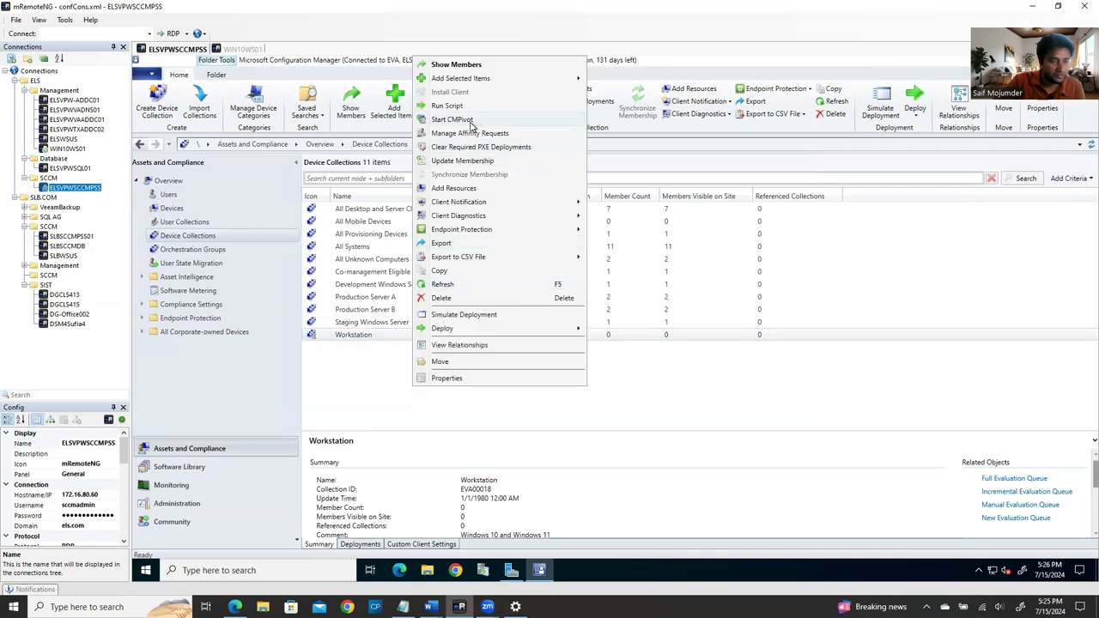
left_click(444, 284)
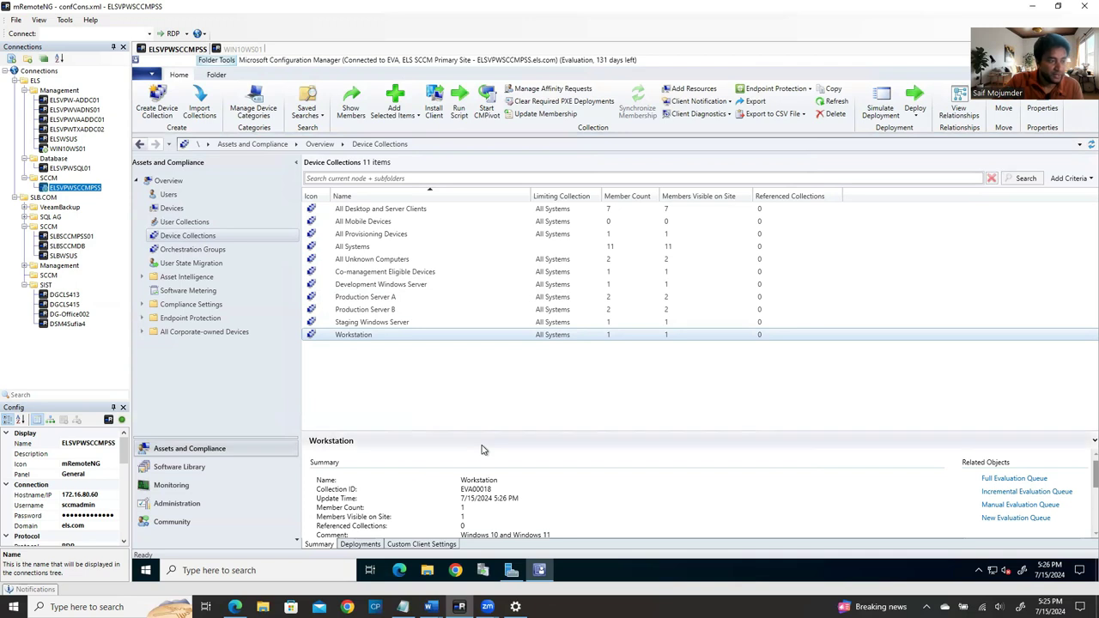
Step: Rename the "Windows 10" folder under Software Update Groups in the Software Library to "Windows 10 and 11"
left_click(177, 471)
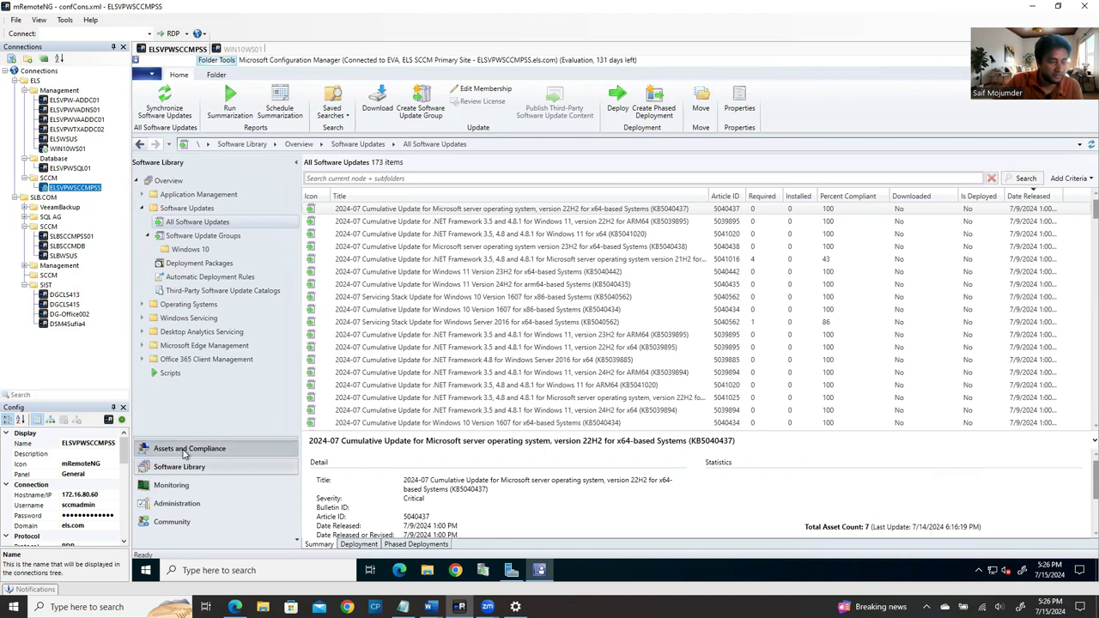
left_click(184, 452)
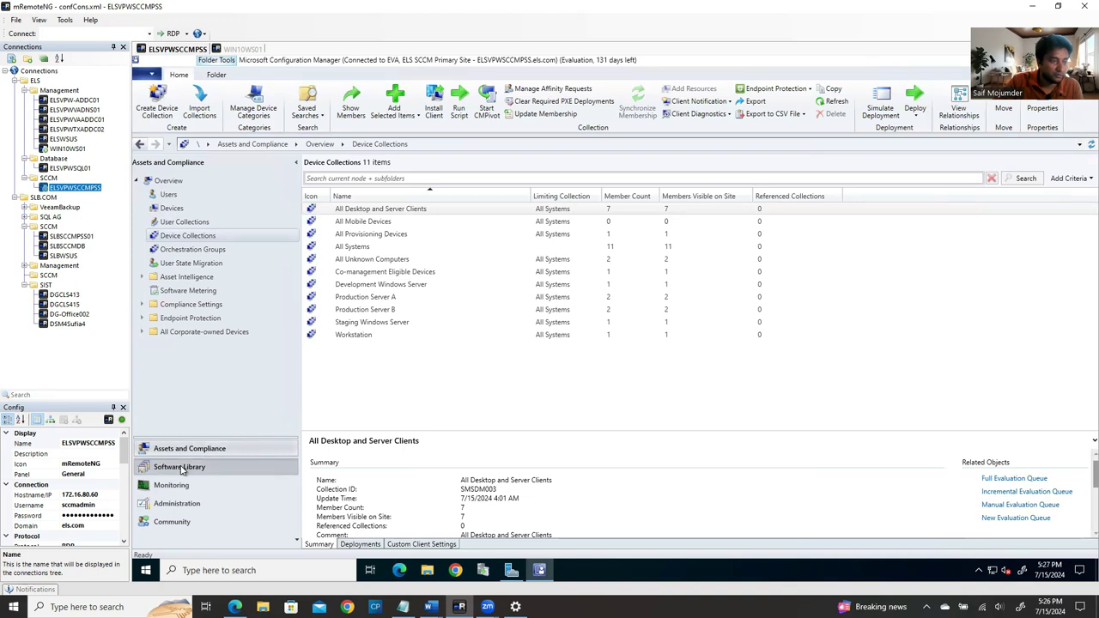
left_click(186, 469)
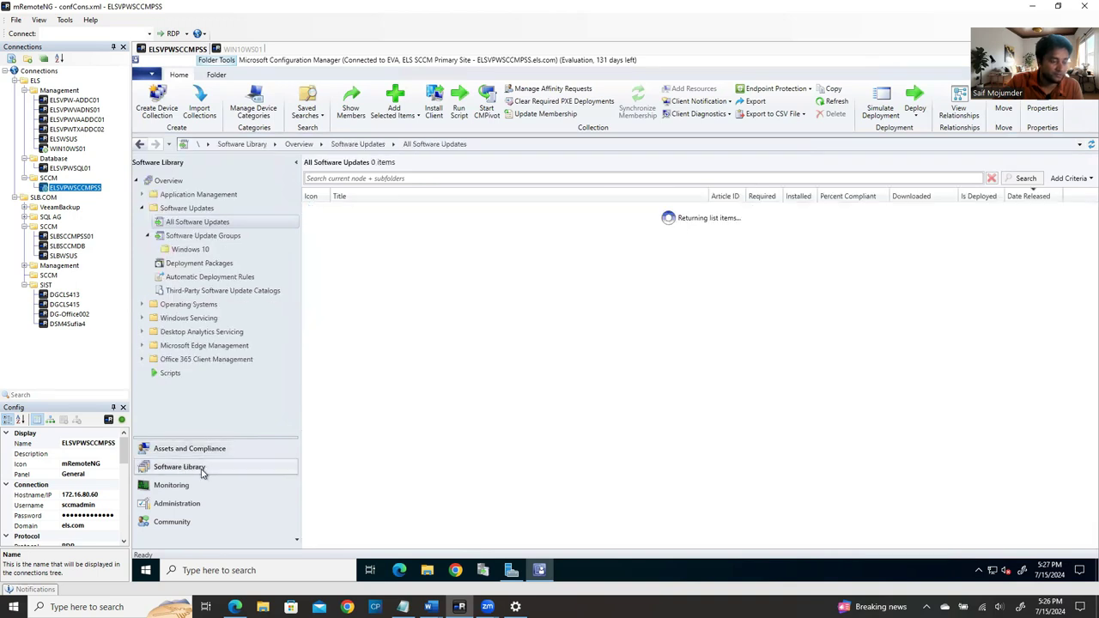
left_click(200, 238)
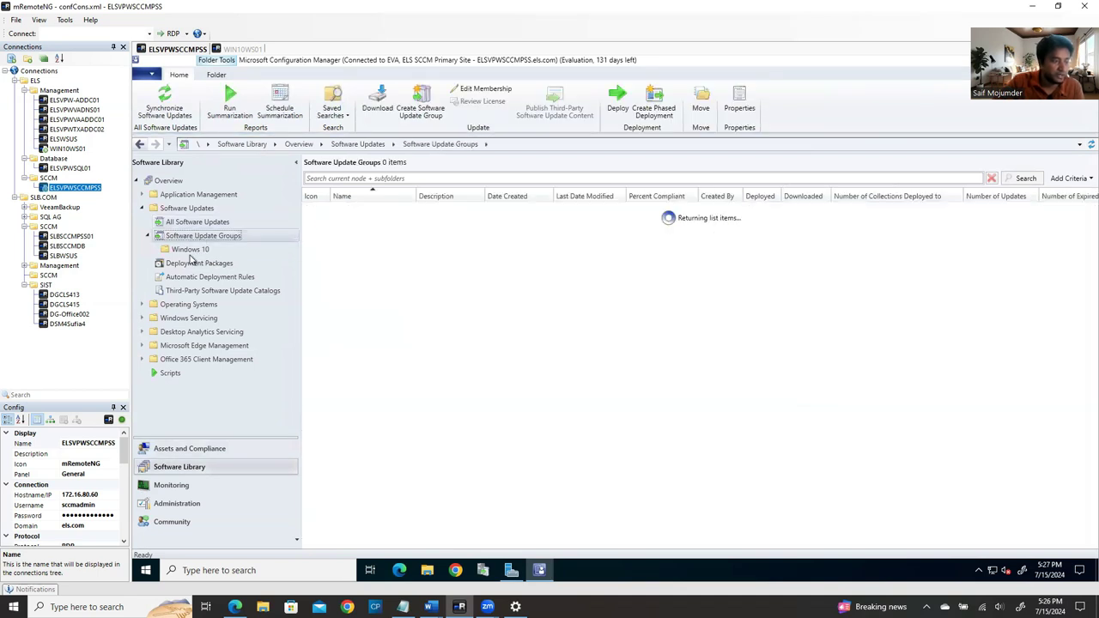
left_click(191, 250)
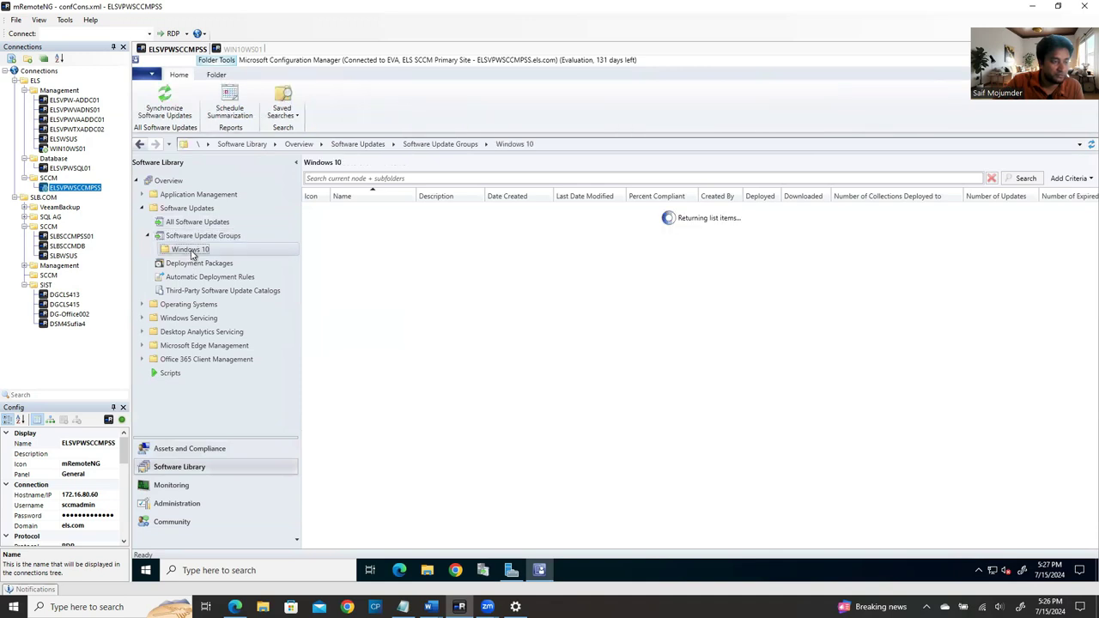
right_click(193, 254)
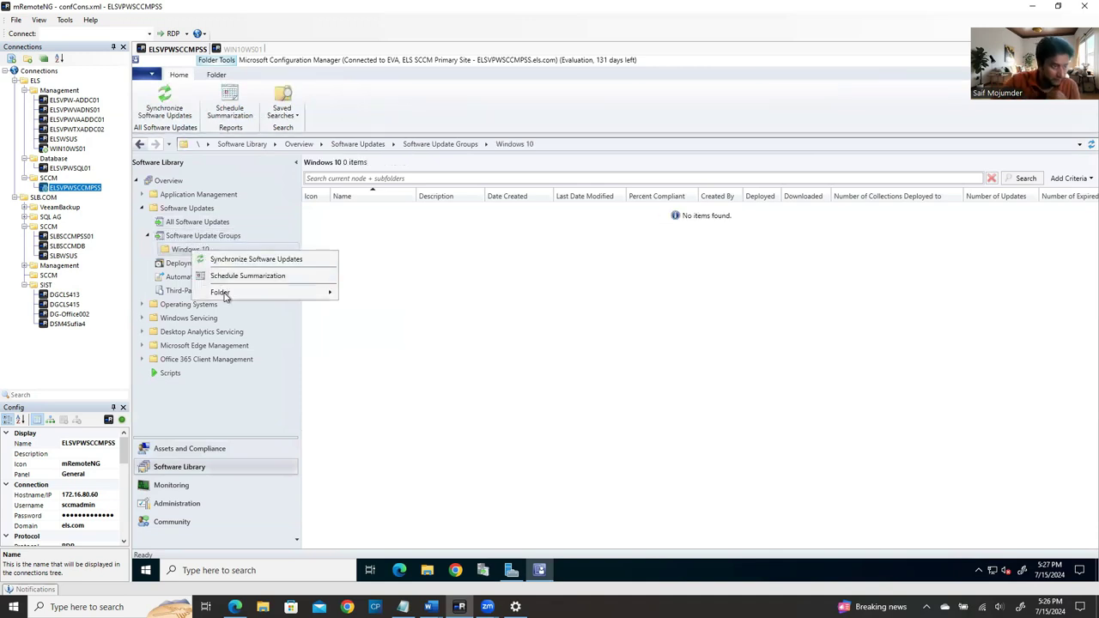
mouse_move(280, 292)
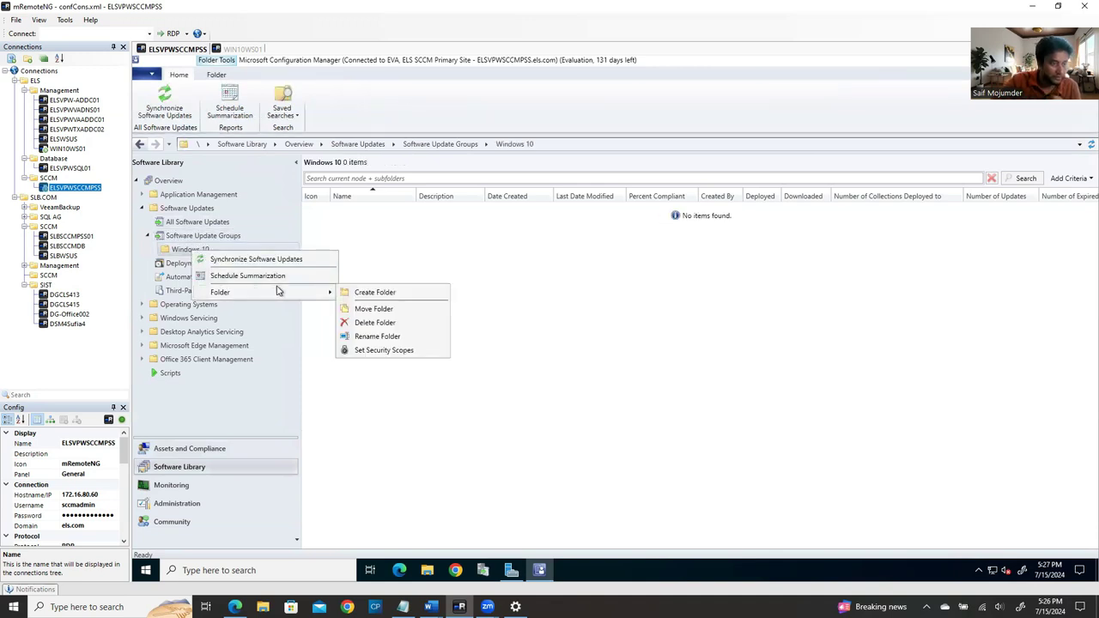
left_click(378, 336)
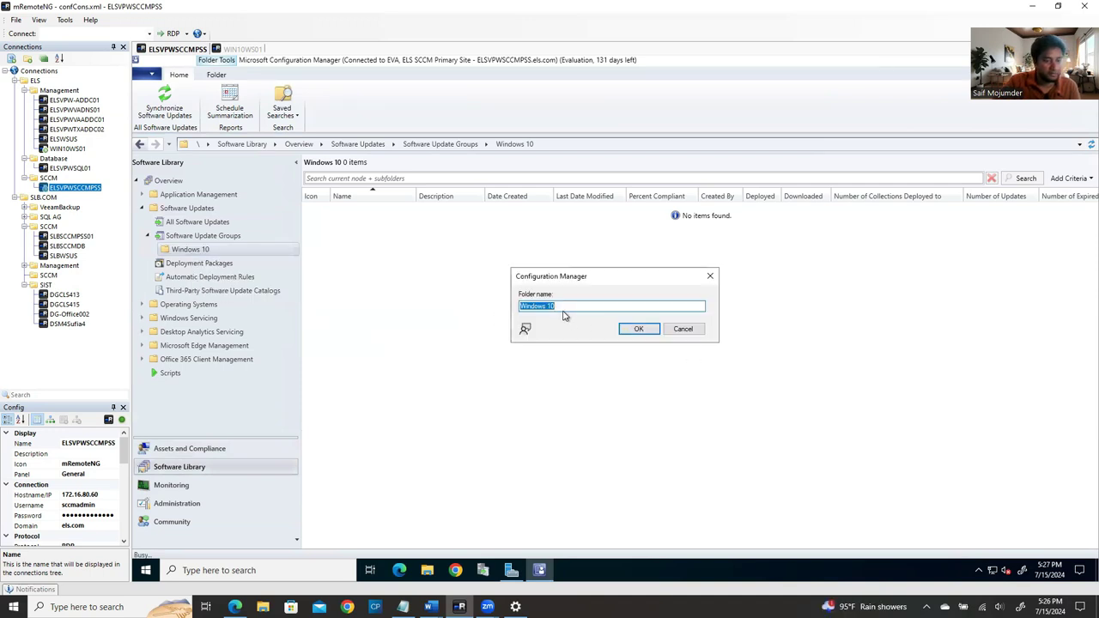
left_click(563, 308)
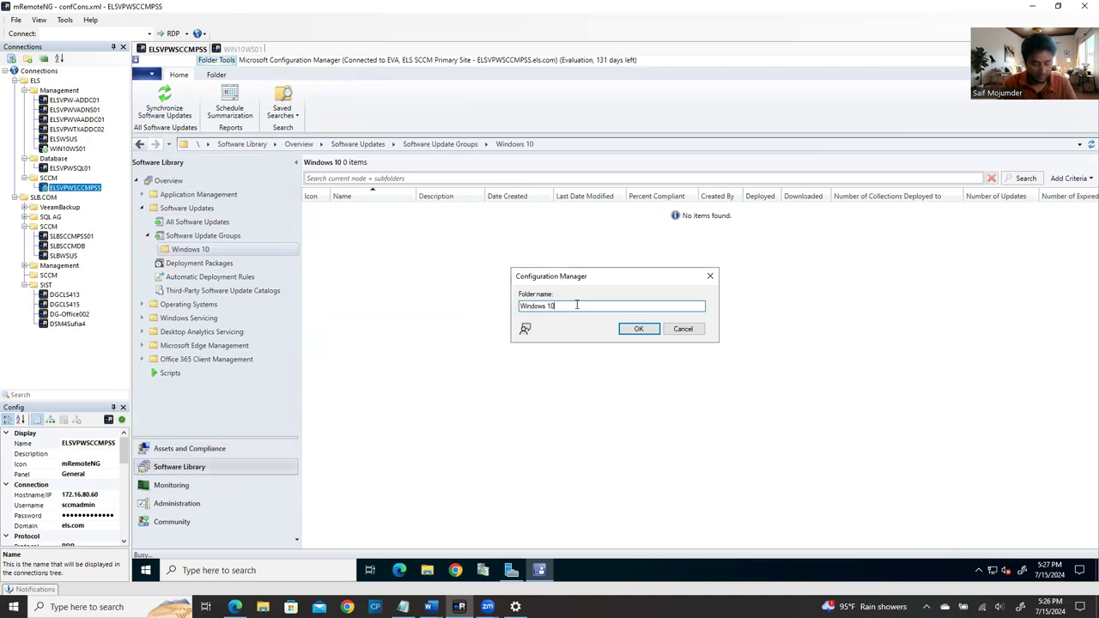
type("and 11")
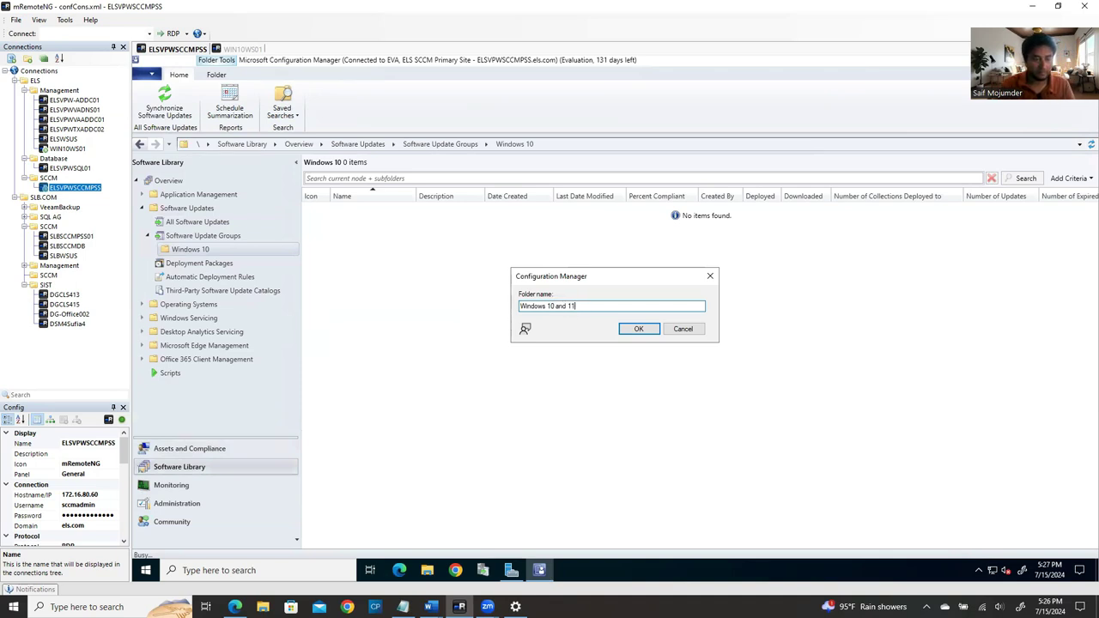
left_click(638, 330)
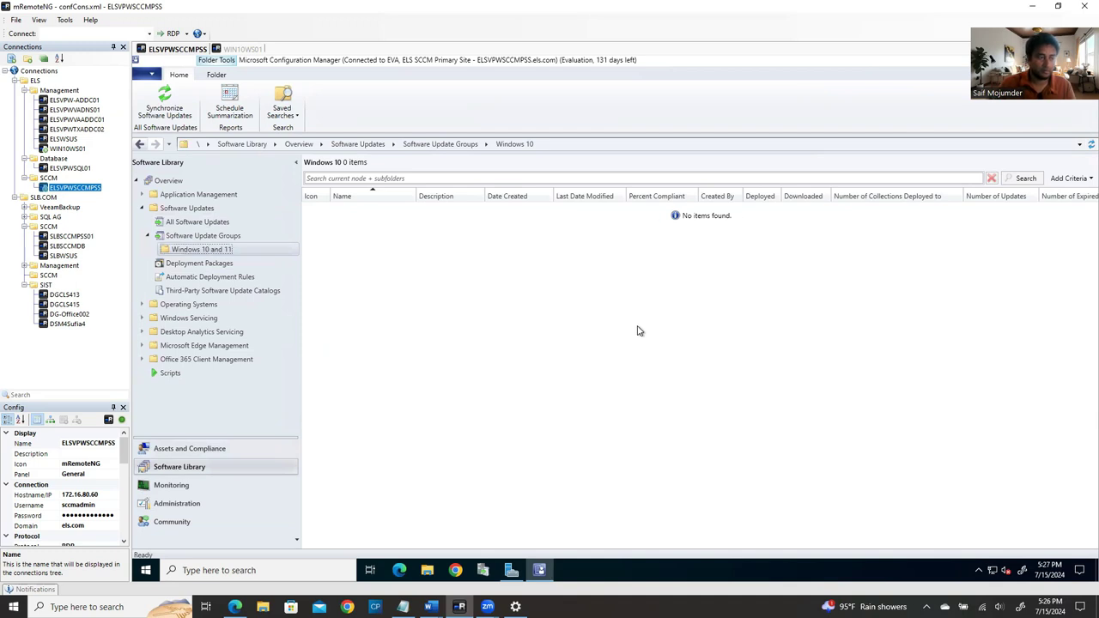
Step: Create a folder named "Windows Server" under Software Update Groups
left_click(217, 241)
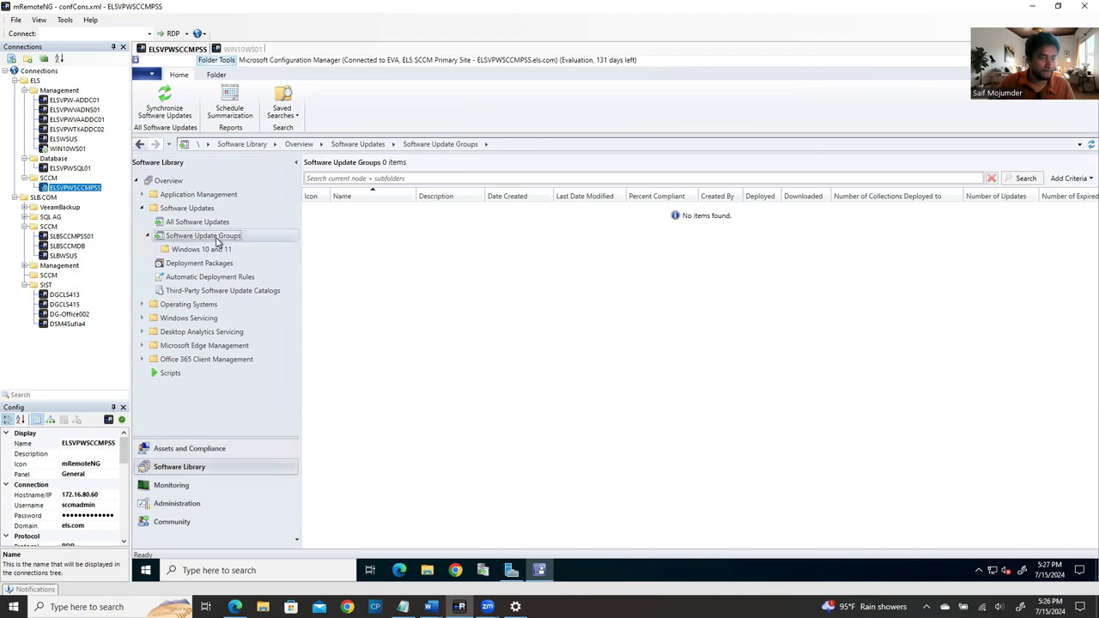
right_click(219, 240)
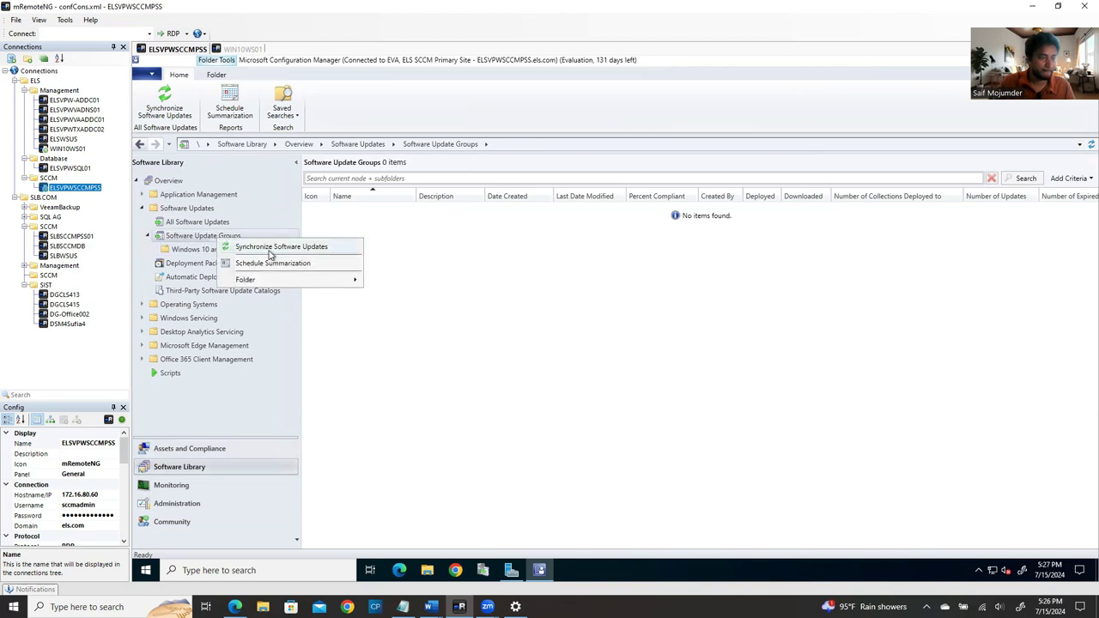
mouse_move(307, 284)
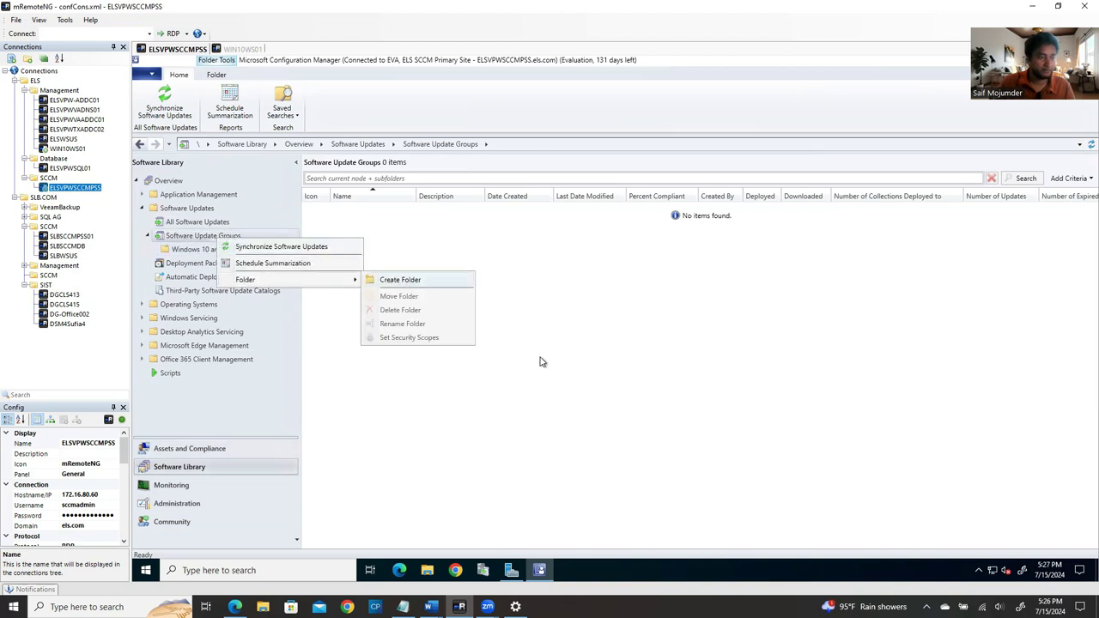
left_click(400, 279)
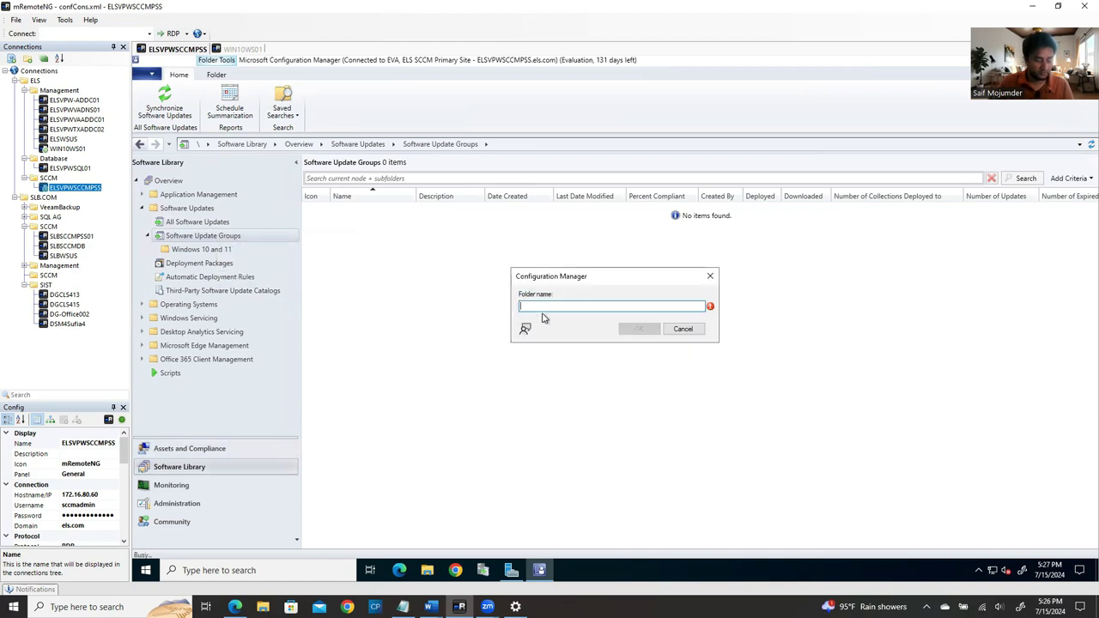
type("Windows Server")
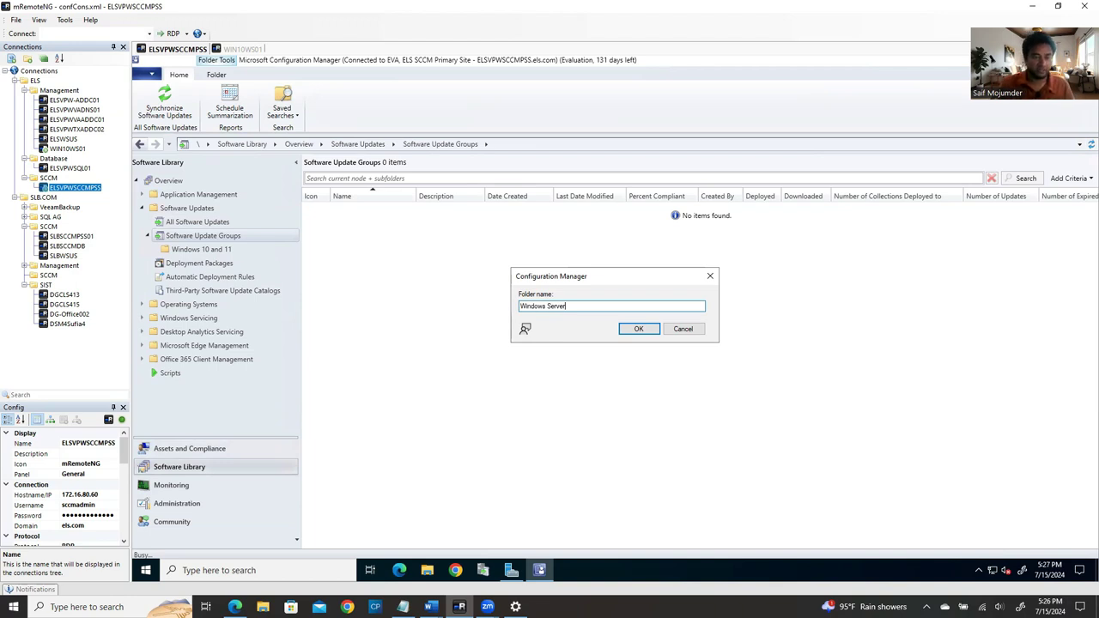
left_click(636, 330)
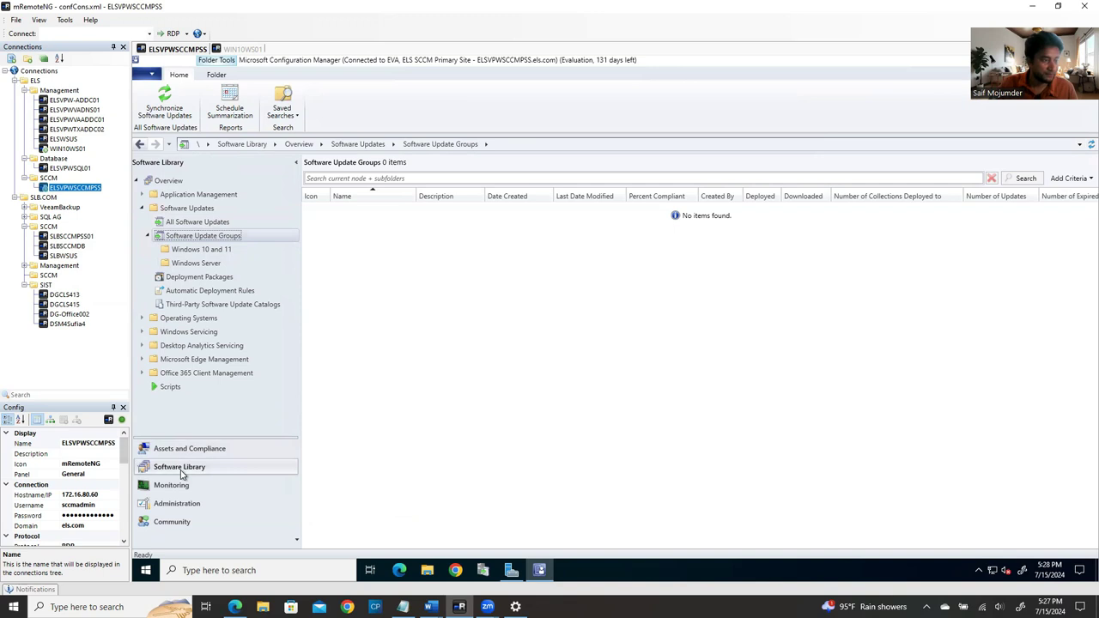
Step: Show the All Software Updates list and check which columns are available for it
left_click(204, 225)
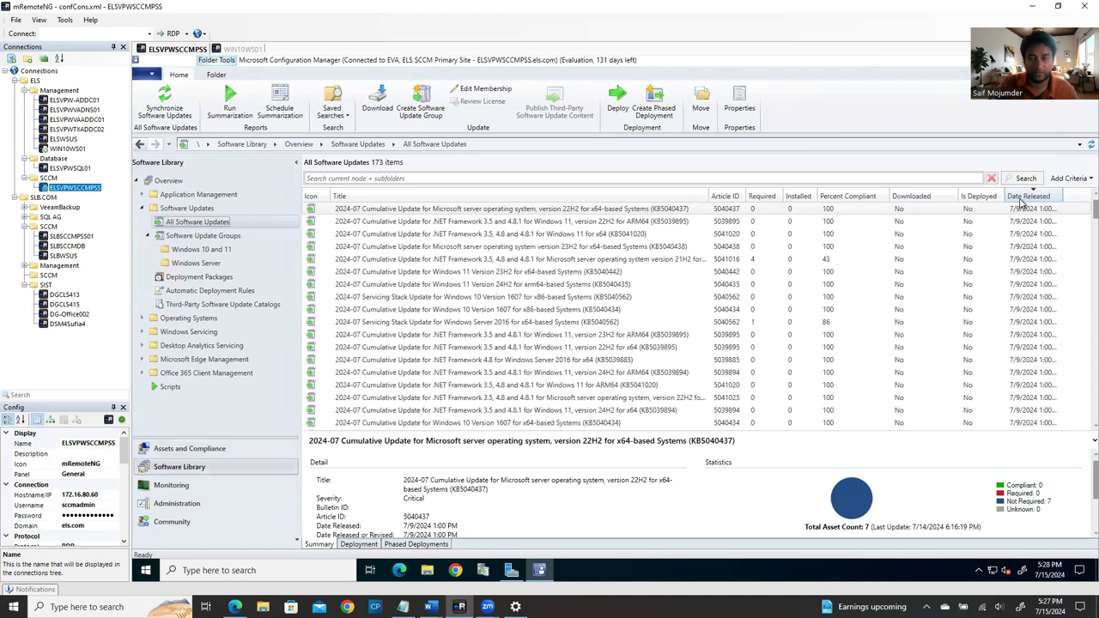
right_click(1077, 200)
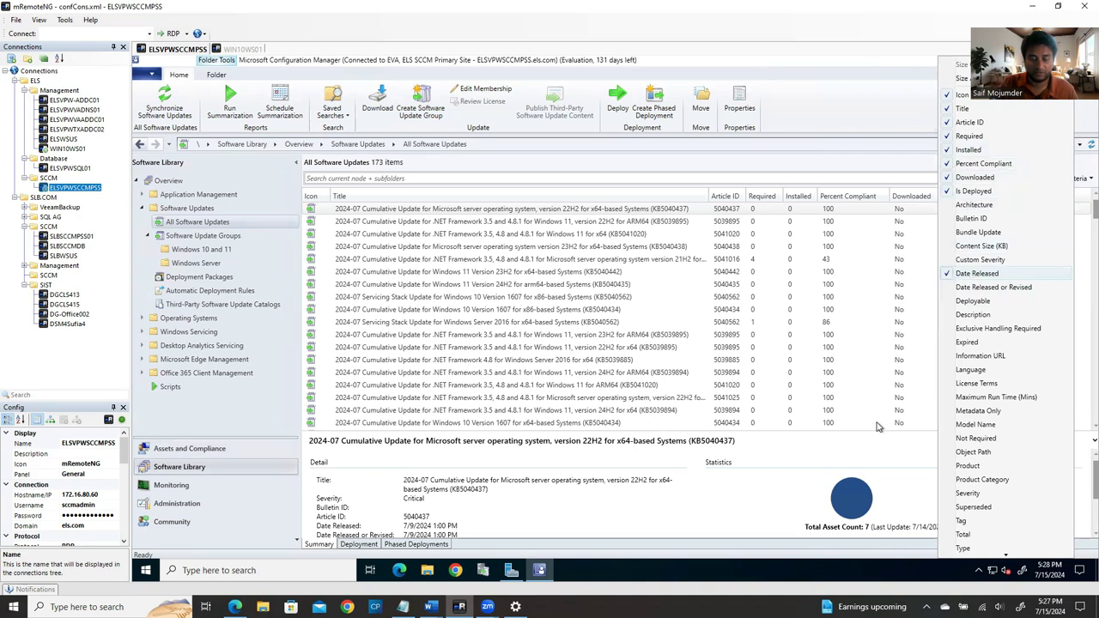
left_click(872, 460)
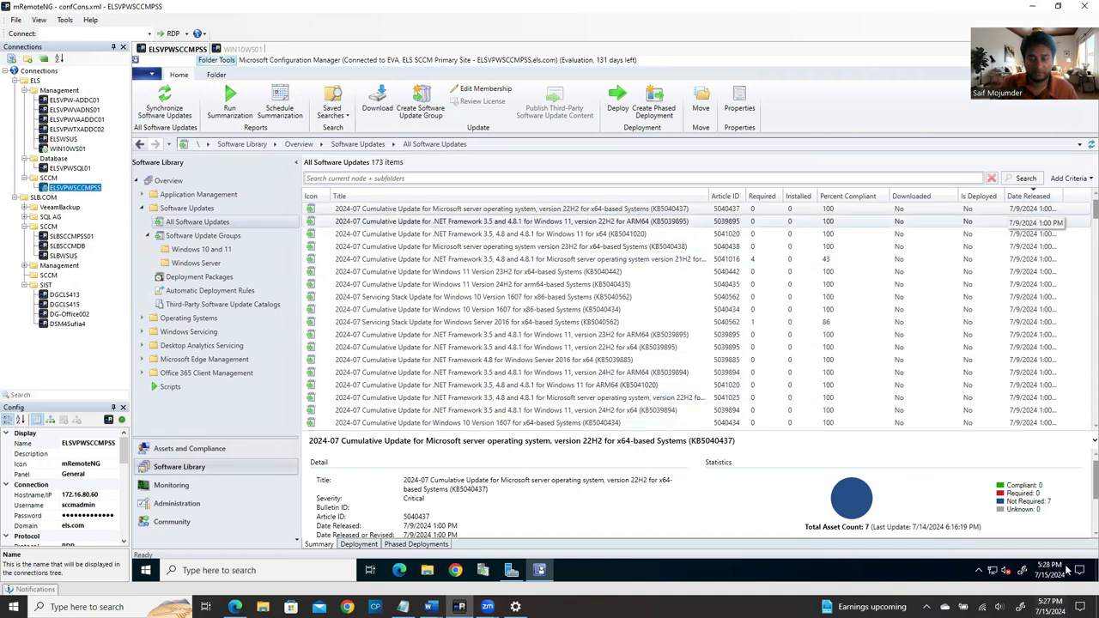
Step: Check the dates of July 2024 in the system calendar, and widen the Date Released column to fit its contents
left_click(1050, 607)
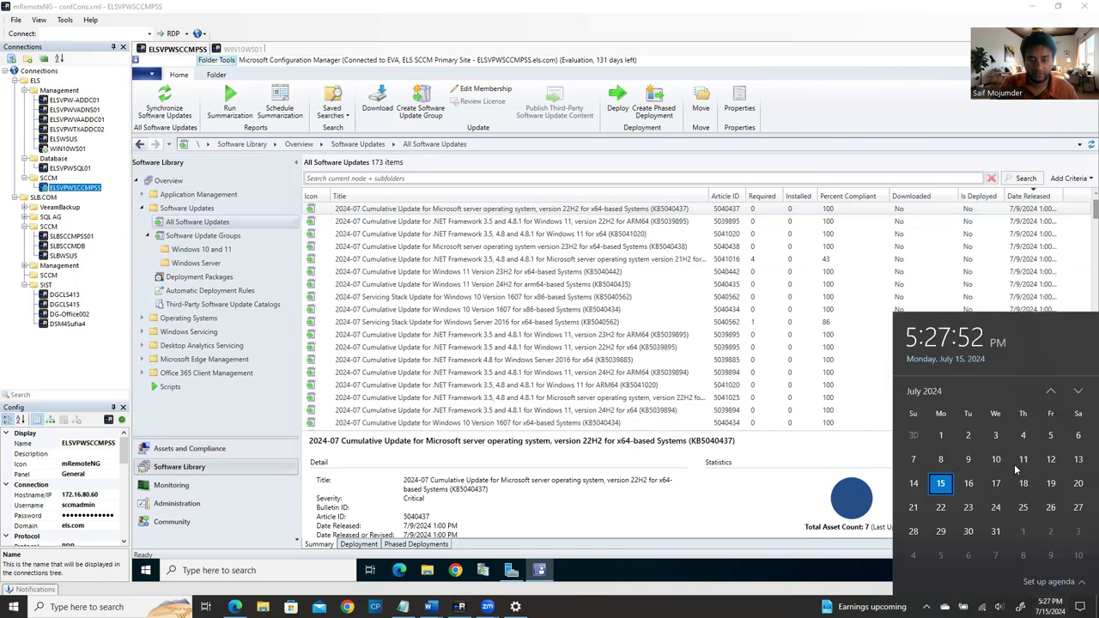
left_click(968, 434)
left_click(969, 459)
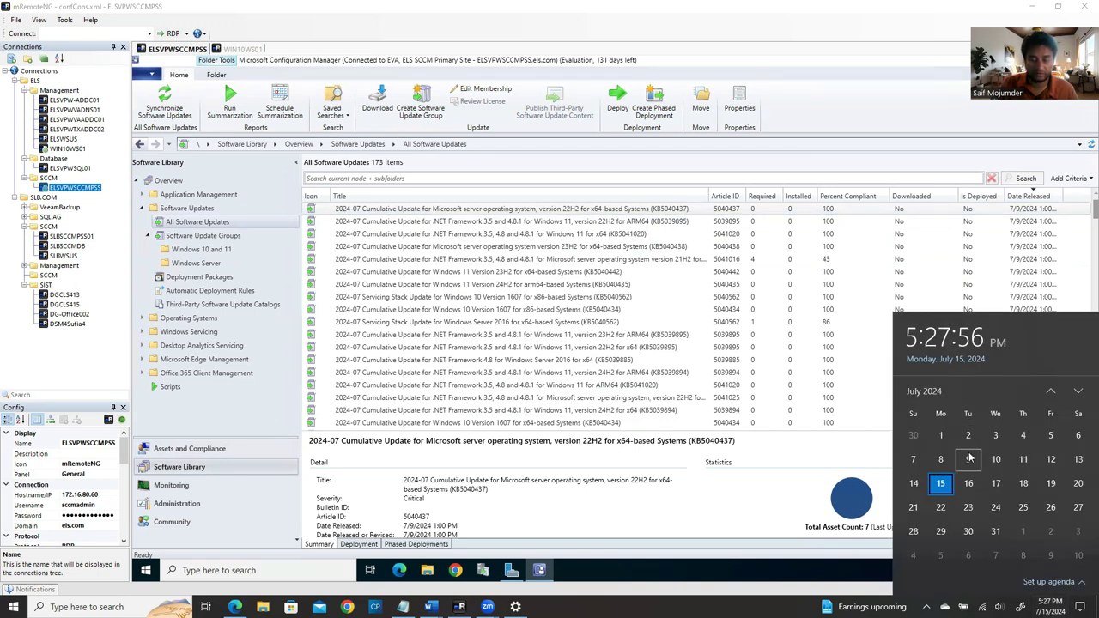
left_click(665, 506)
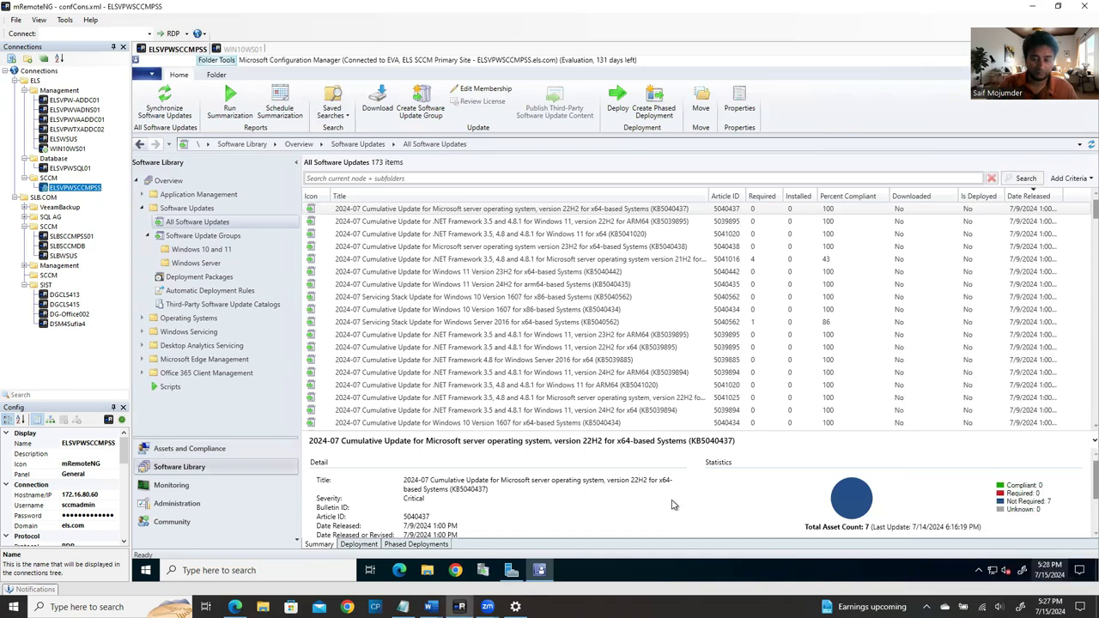
double_click(1077, 196)
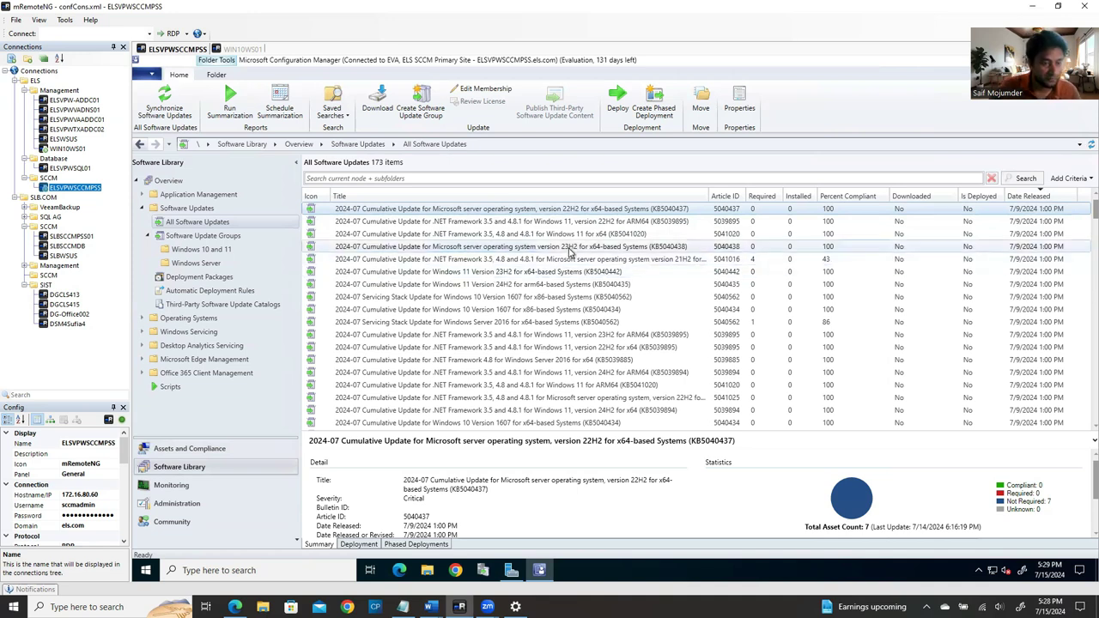
Step: Select the 2024-07 Windows 10 and 11 updates from KB5039895 for 22H2 ARM64 through KB5040434 for 1607 x86, skipping the server updates between them
left_click(520, 224)
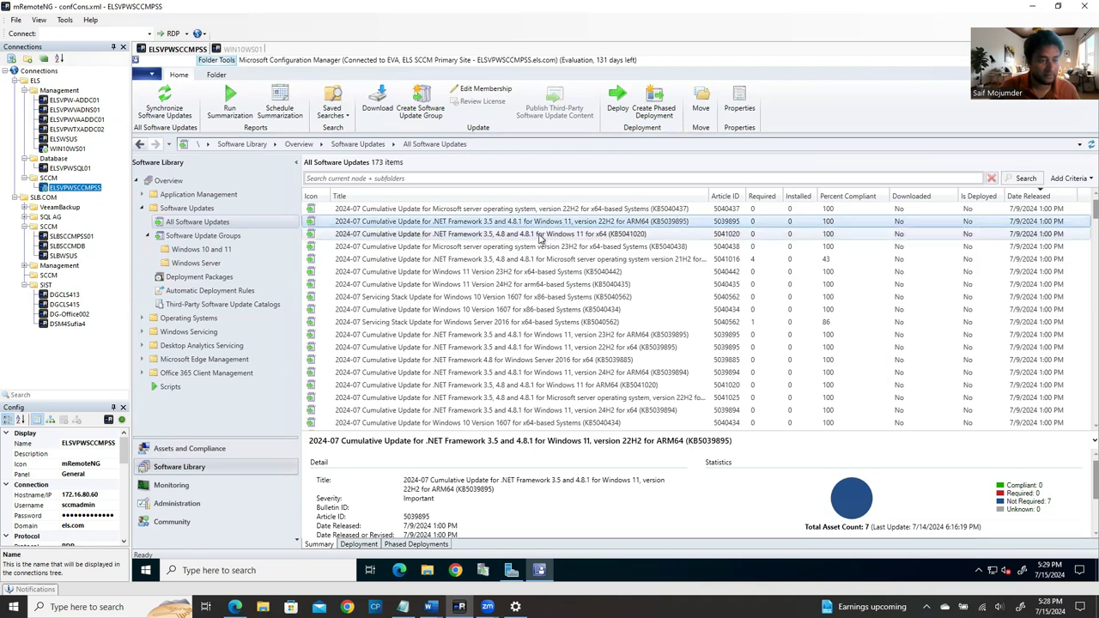
left_click(541, 236, "ctrl")
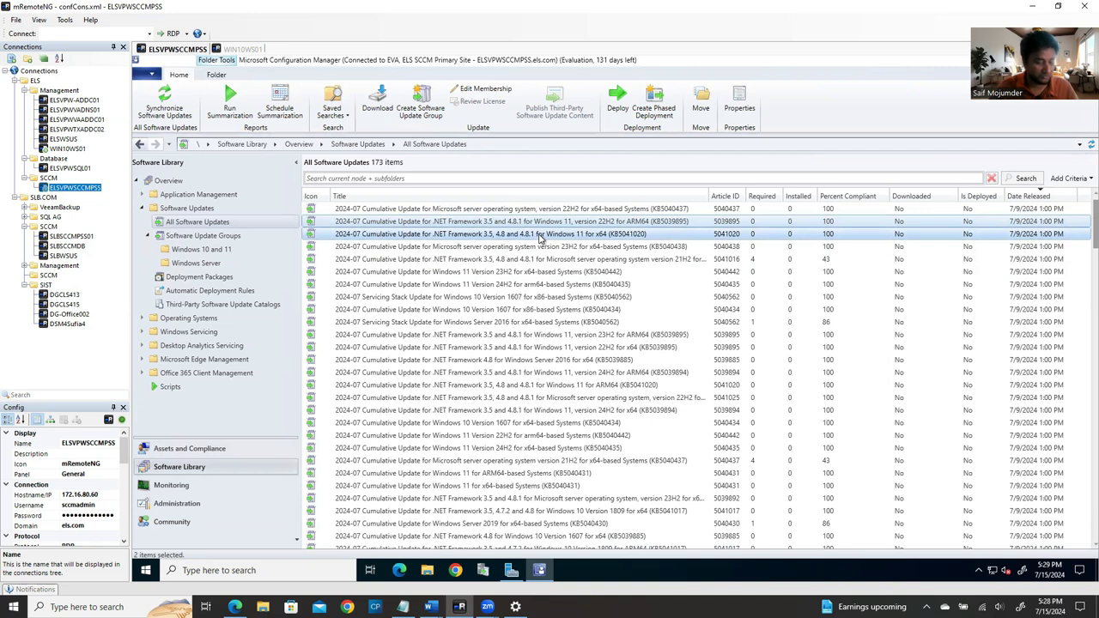
left_click(557, 258, "ctrl")
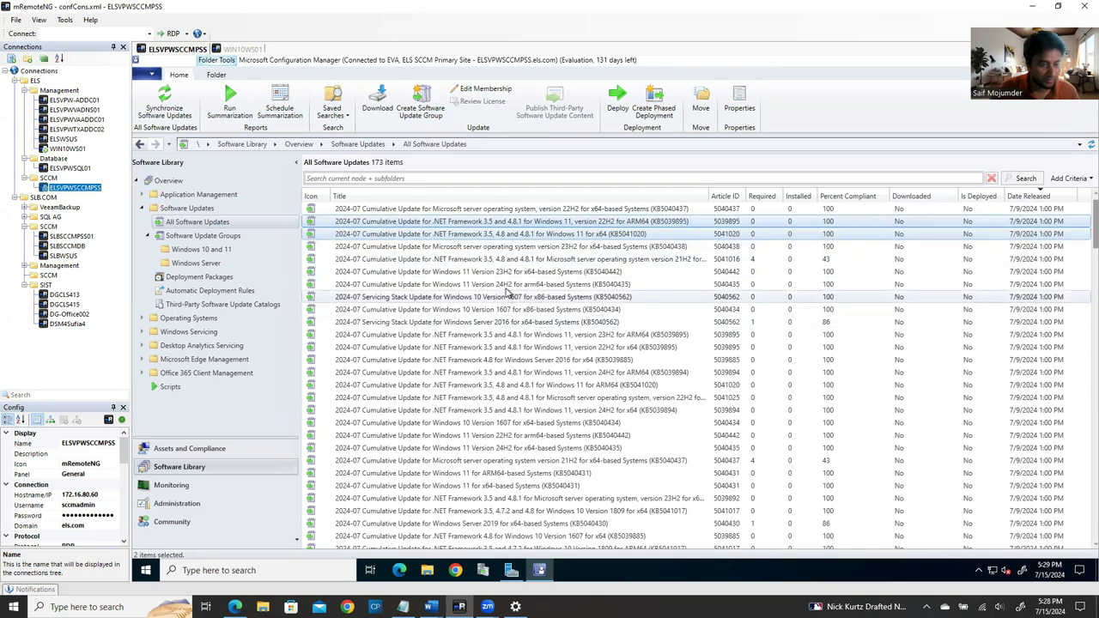
left_click(490, 272, "ctrl")
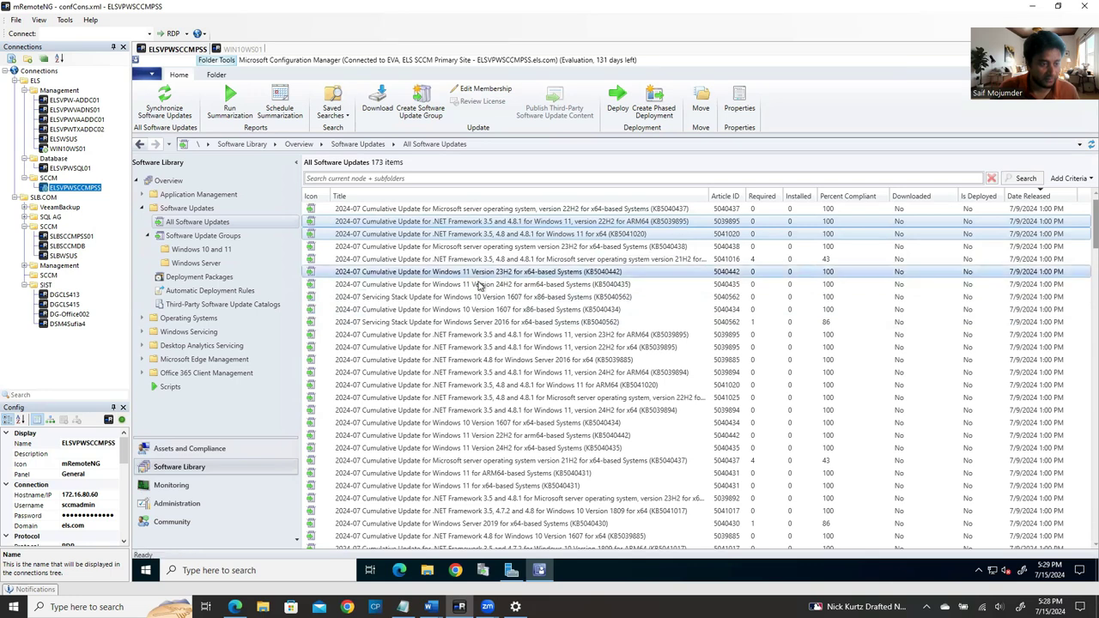
left_click(481, 285, "ctrl")
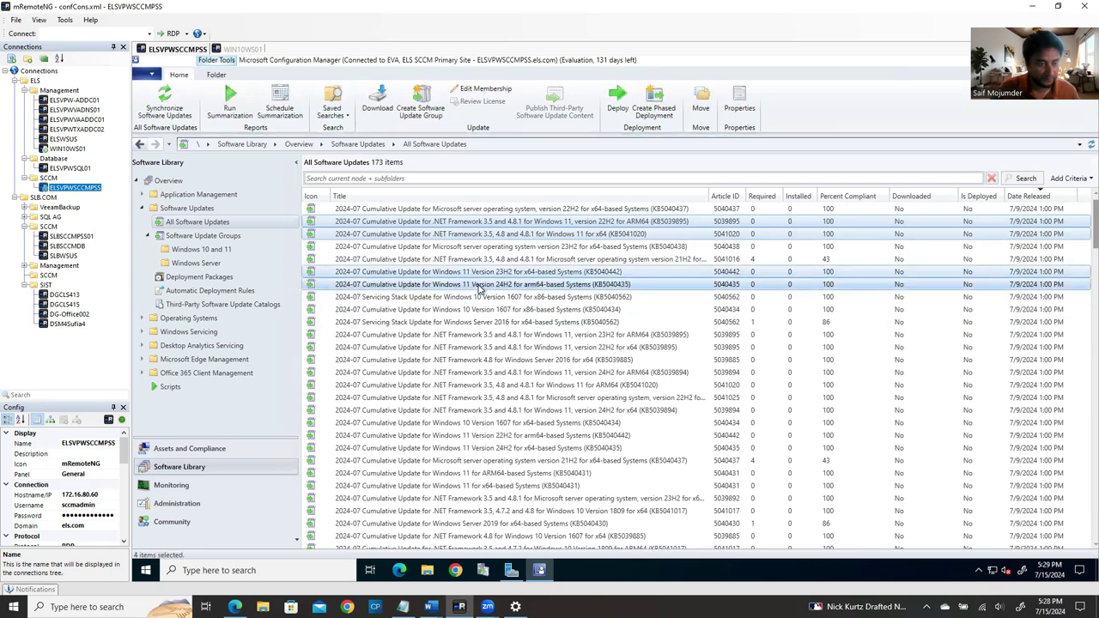
left_click(477, 296, "ctrl")
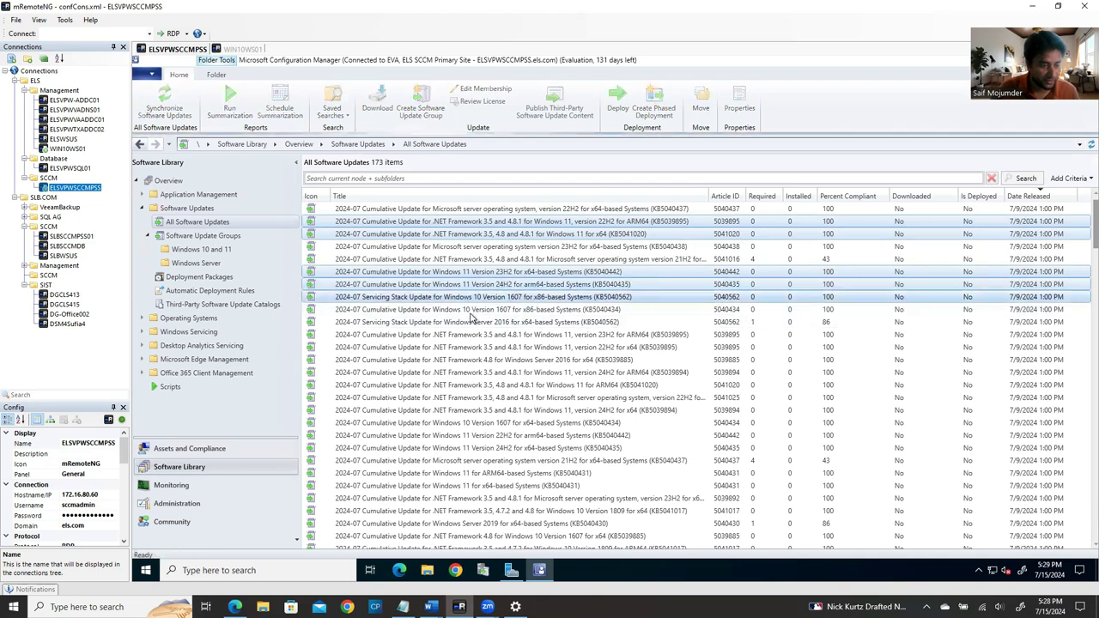
left_click(469, 314, "ctrl")
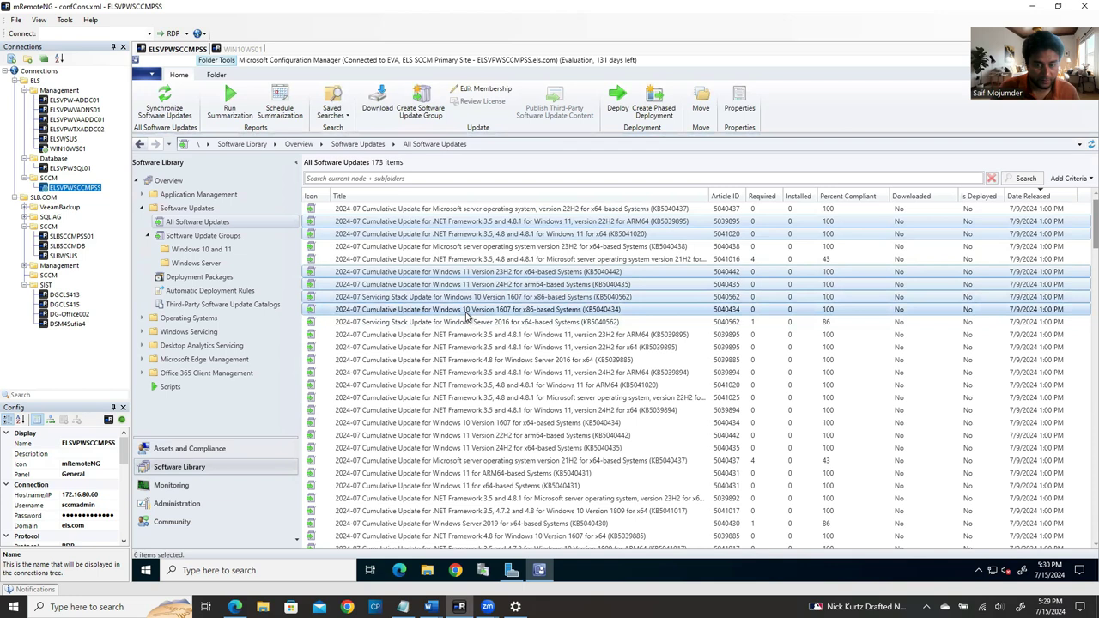
left_click(553, 324, "ctrl")
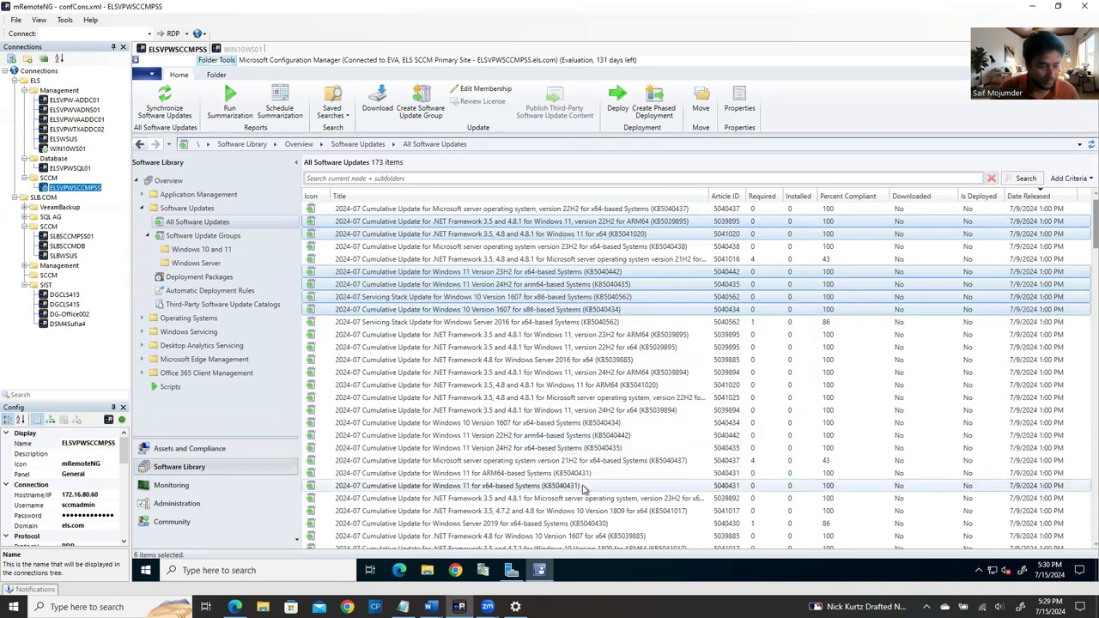
Step: Add to the selection the 2024-07 updates KB5040431 x64, KB5040435 x64, KB5040442 22H2 arm64, KB5040434 x64, KB5039894 x64, and KB5039895 22H2 x64 and 23H2 ARM64
left_click(434, 487, "ctrl")
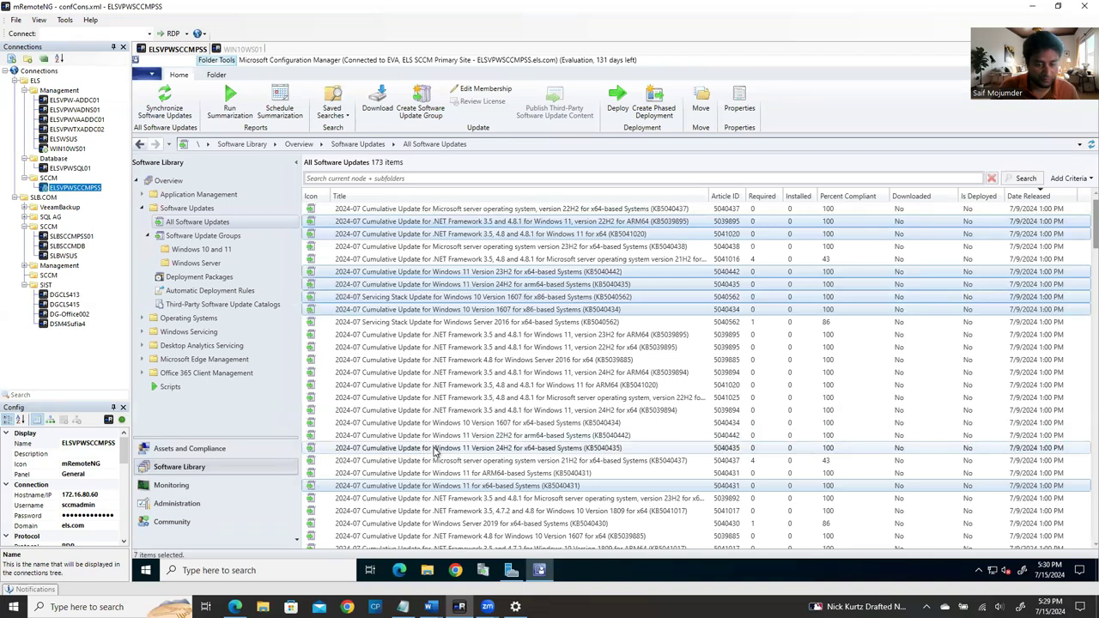
left_click(432, 436, "ctrl")
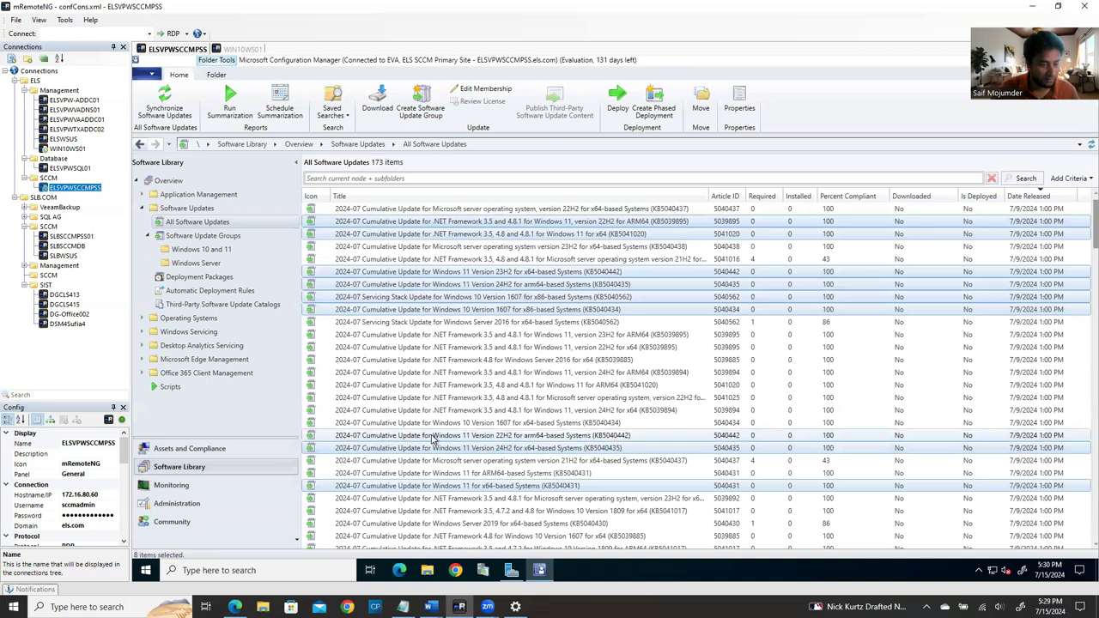
left_click(432, 423, "ctrl")
left_click(432, 424, "ctrl")
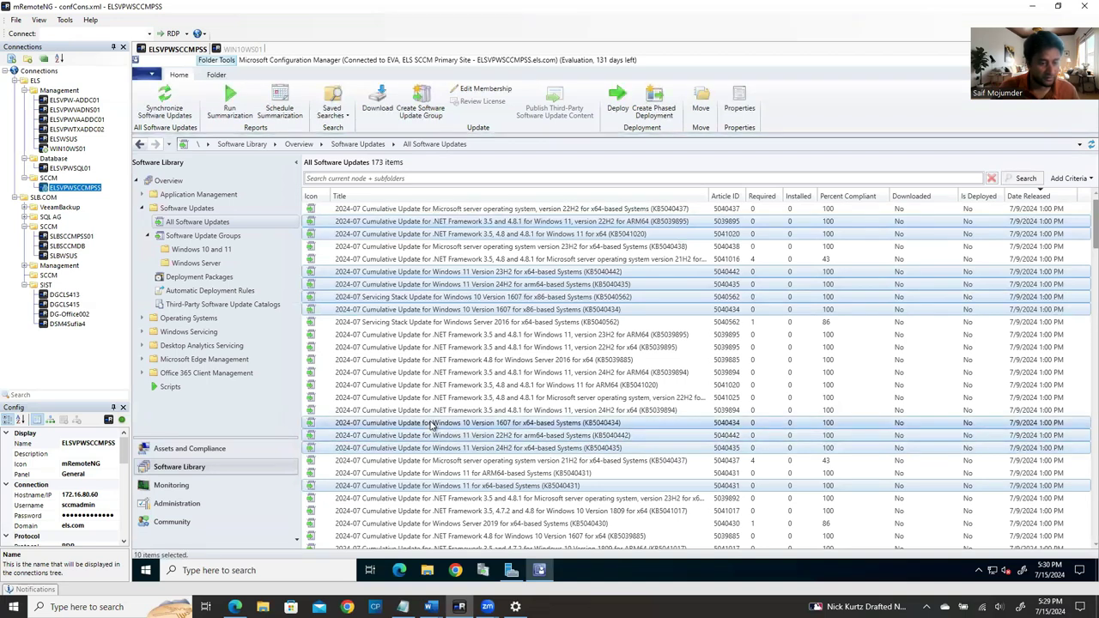
left_click(434, 410, "ctrl")
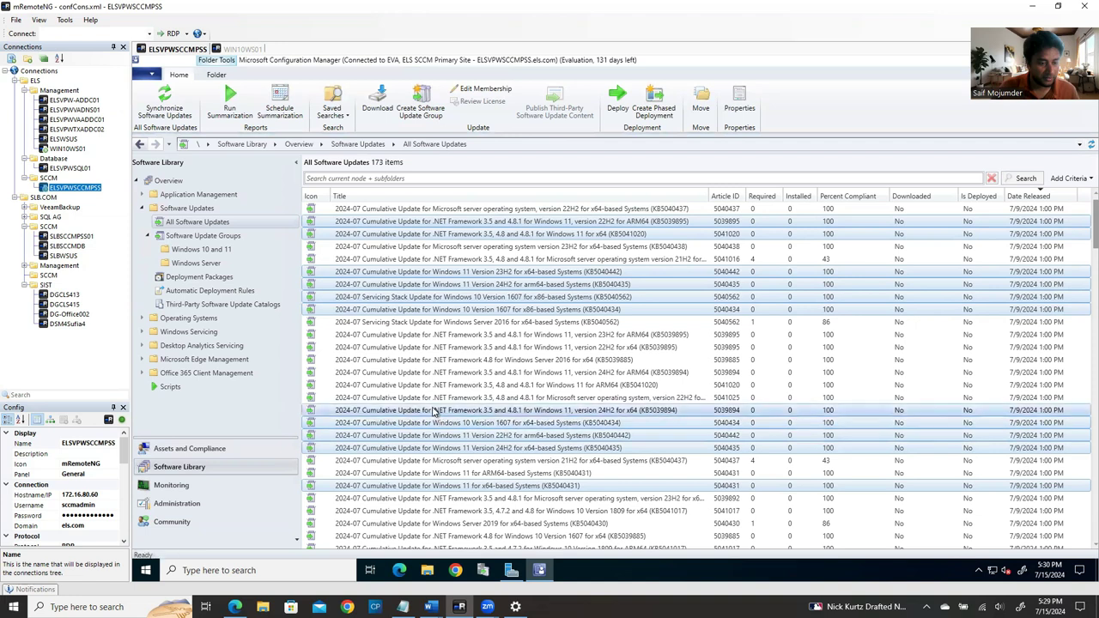
left_click(438, 386, "ctrl")
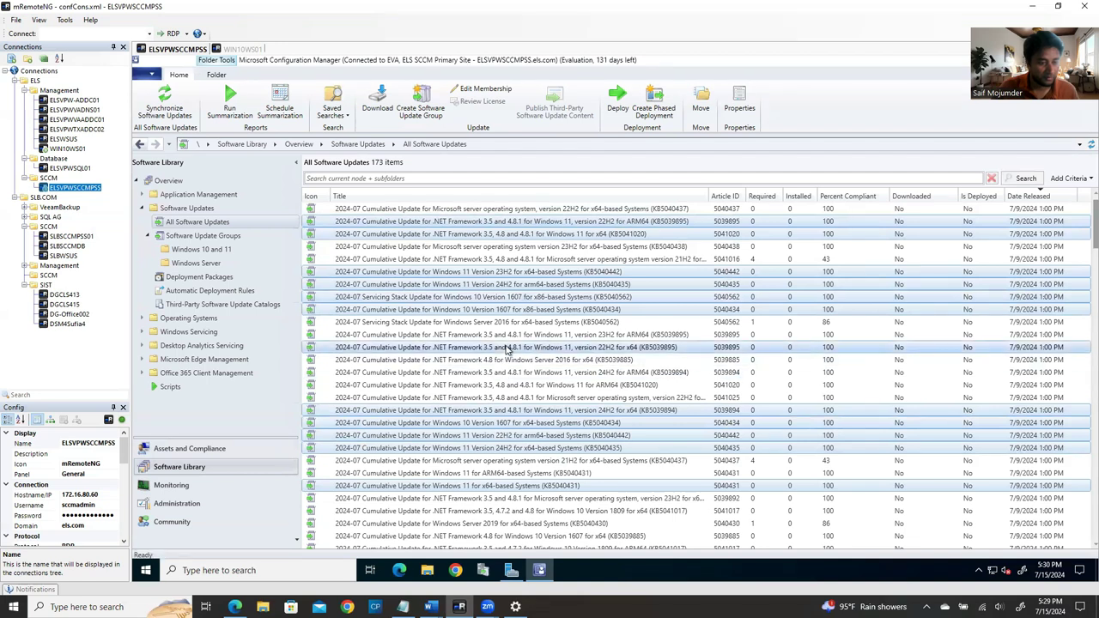
left_click(513, 337, "ctrl")
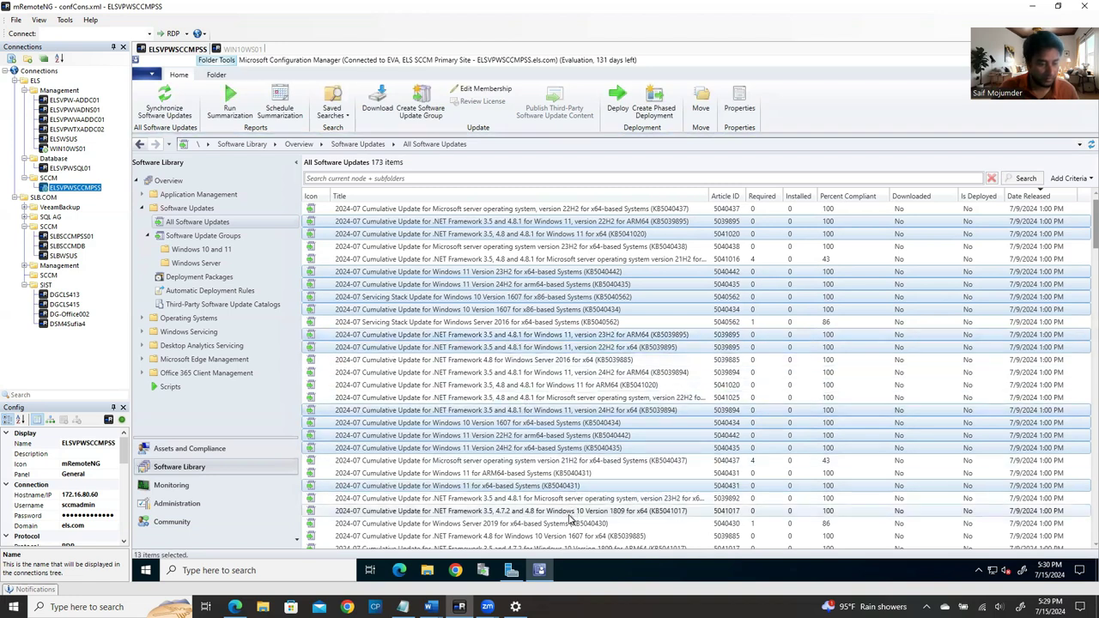
Step: Add the 2024-07 Servicing Stack Update for Windows 10 Version 1607 for x64-based Systems (KB5040562) to the selection
scroll(571, 517, "down", 1)
scroll(569, 517, "down", 1)
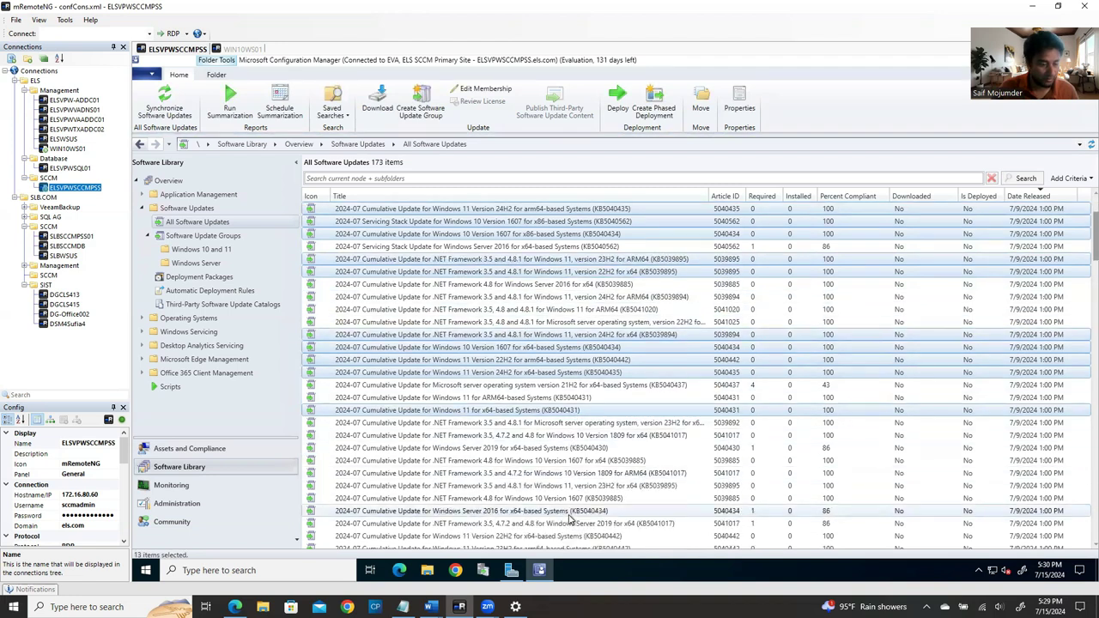
scroll(569, 518, "down", 4)
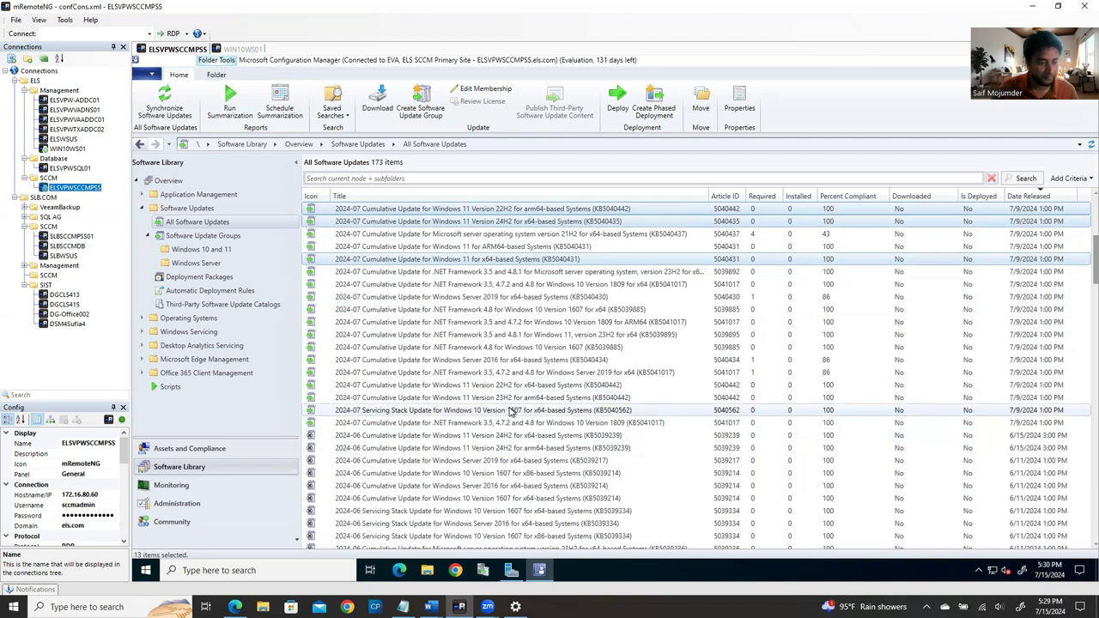
left_click(421, 399, "ctrl")
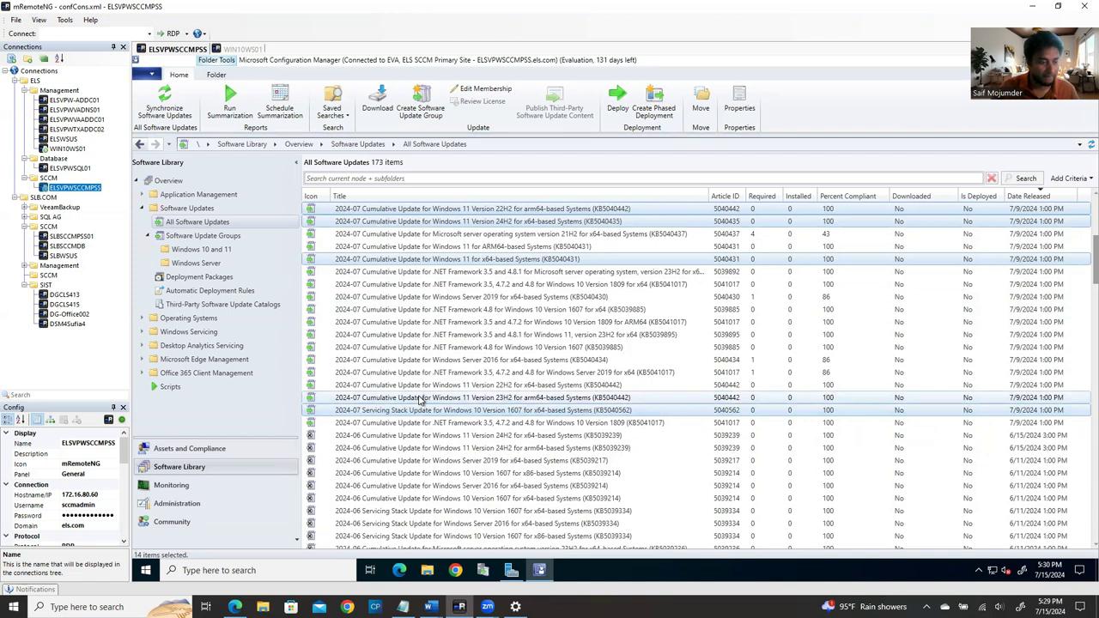
left_click(422, 384, "ctrl")
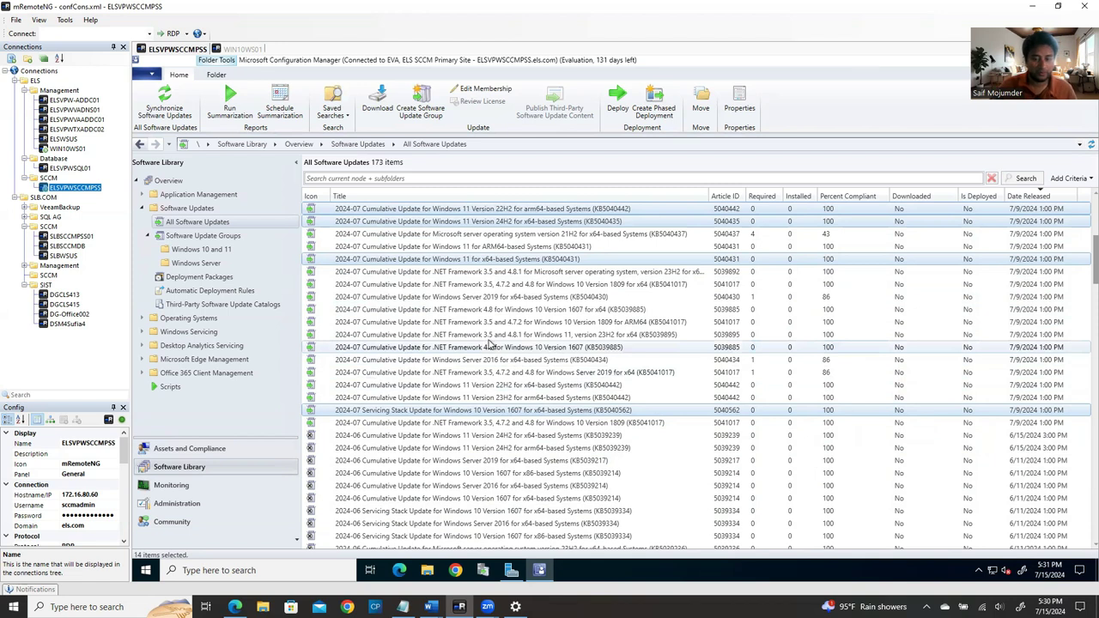
Step: Create a software update group named "July 2024 -Updates for Windows 10 and 11" from the selected updates
right_click(538, 224)
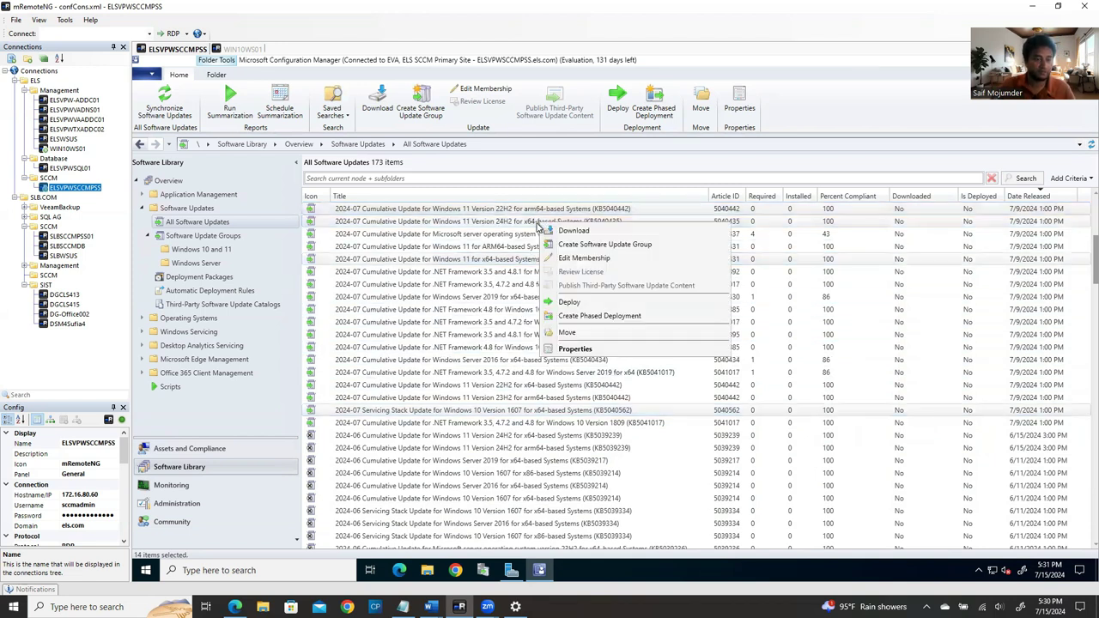
left_click(620, 248)
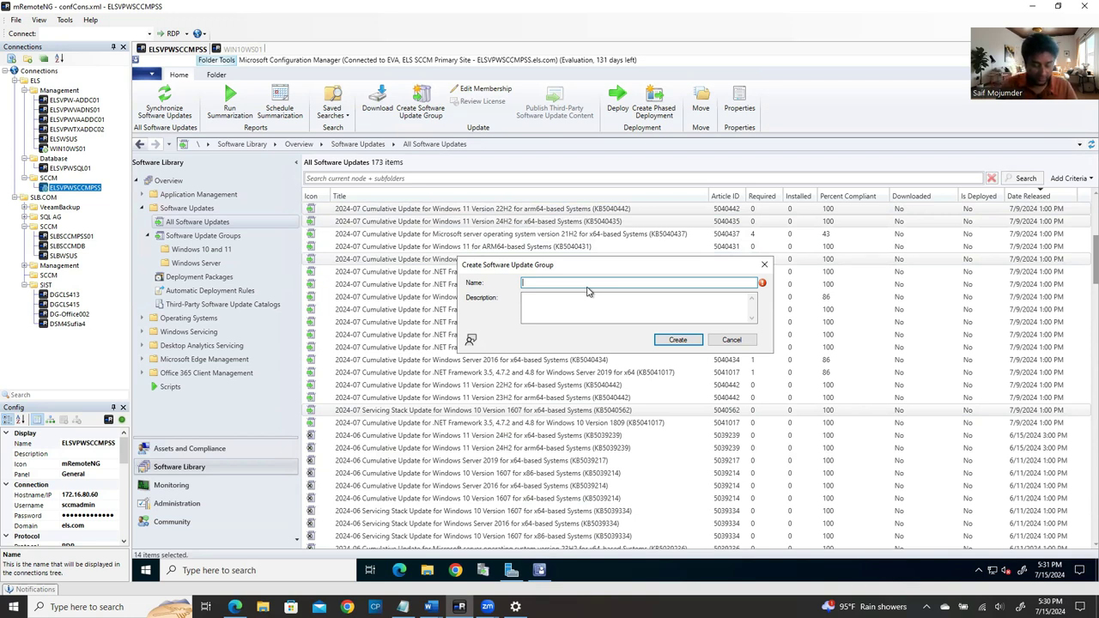
type("Windows")
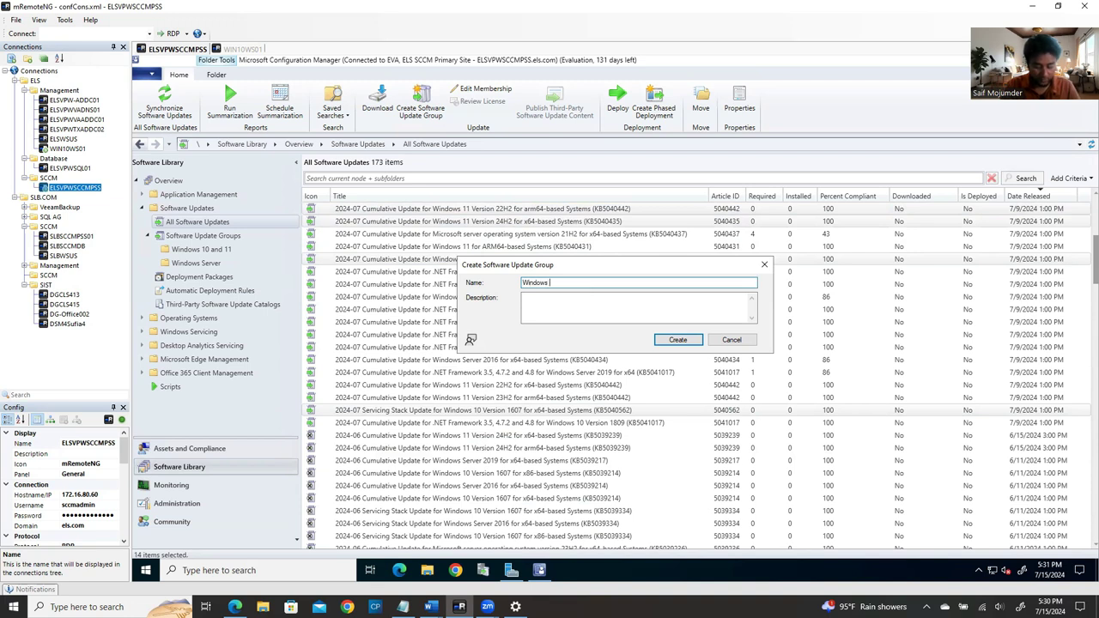
type(" Updates for")
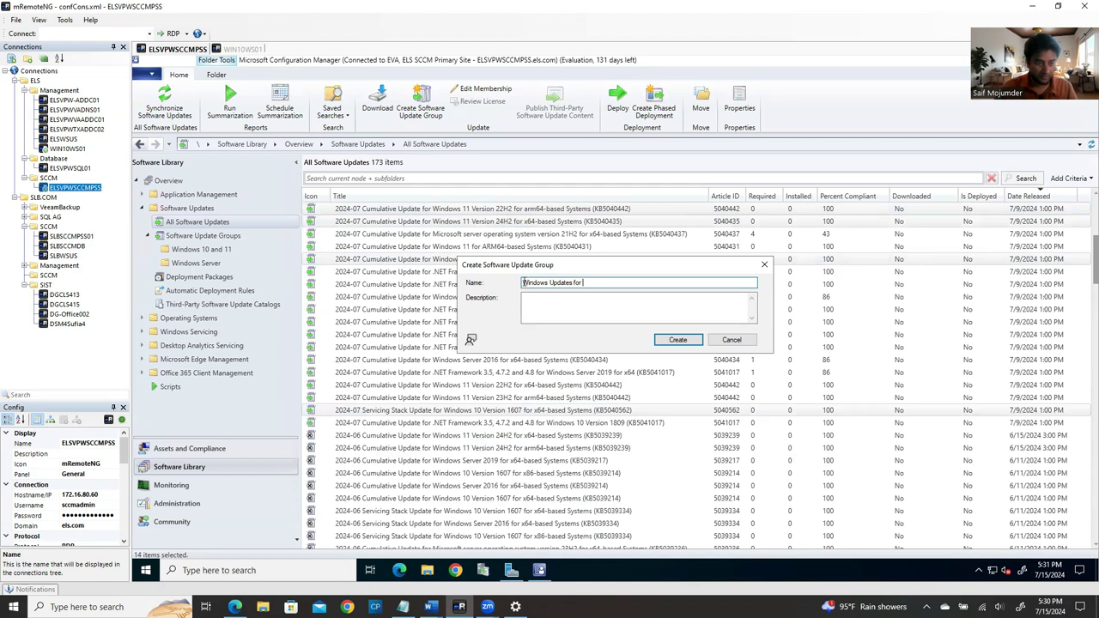
left_click(523, 282)
type("Ju")
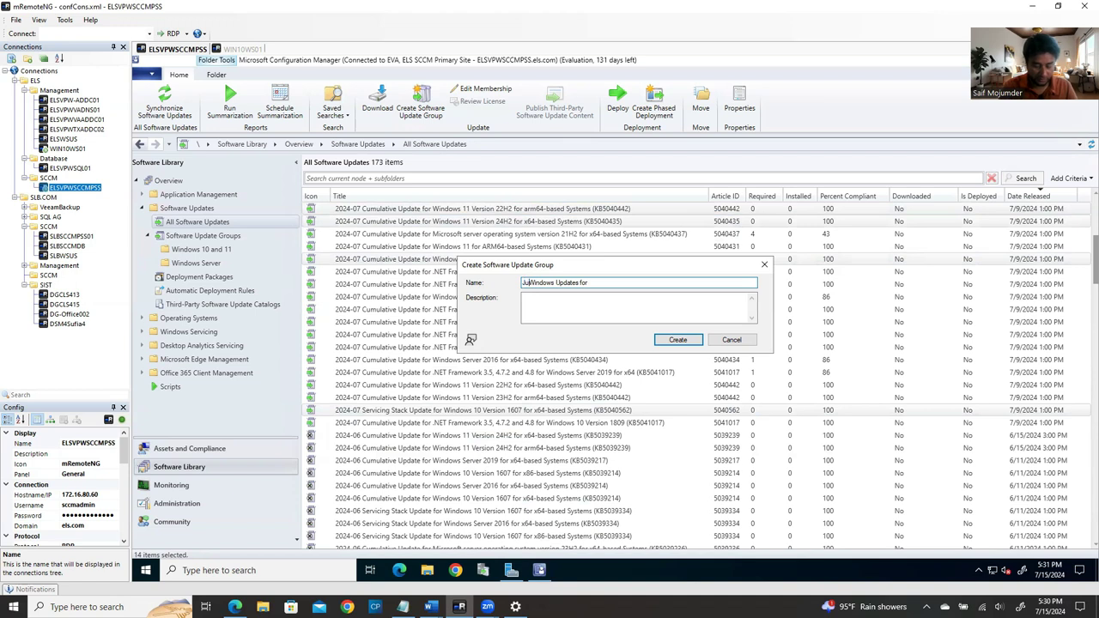
type("ly ")
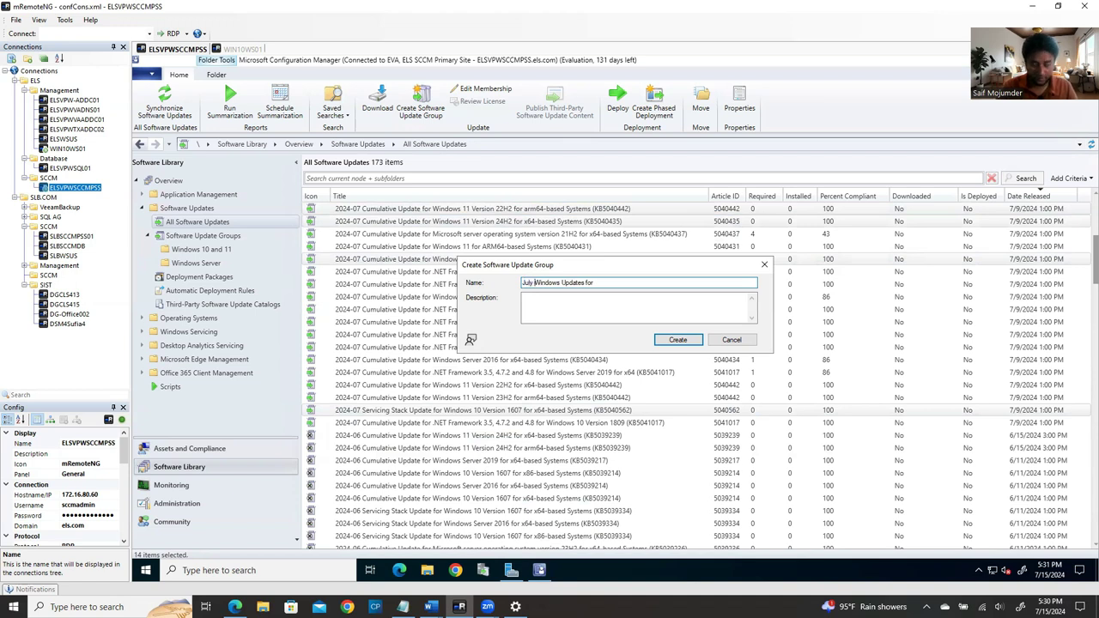
type("2024 ")
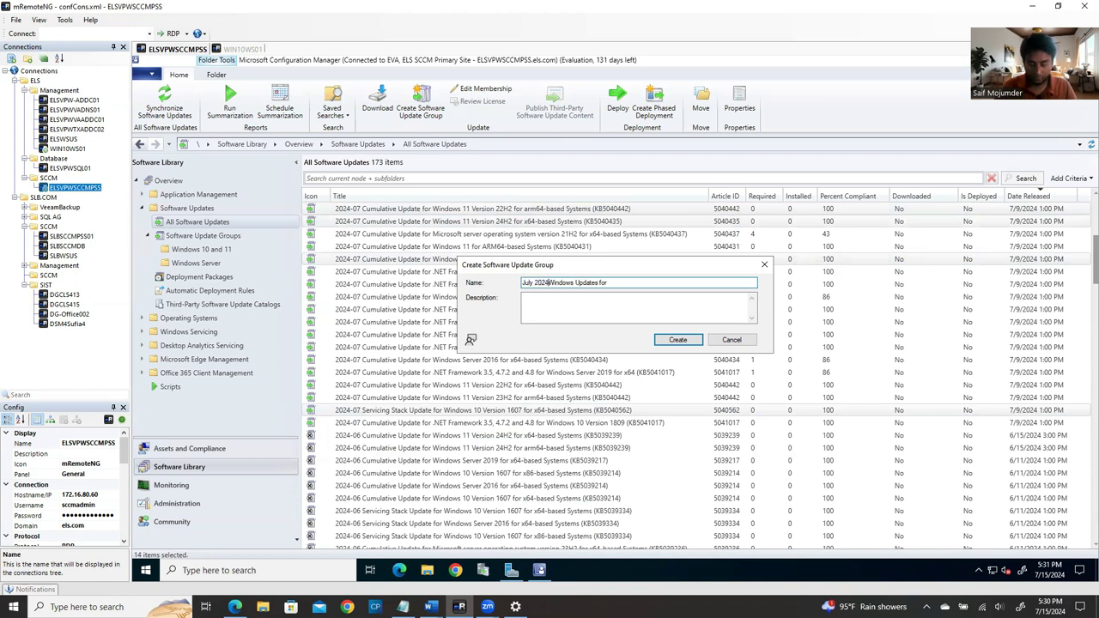
type("-")
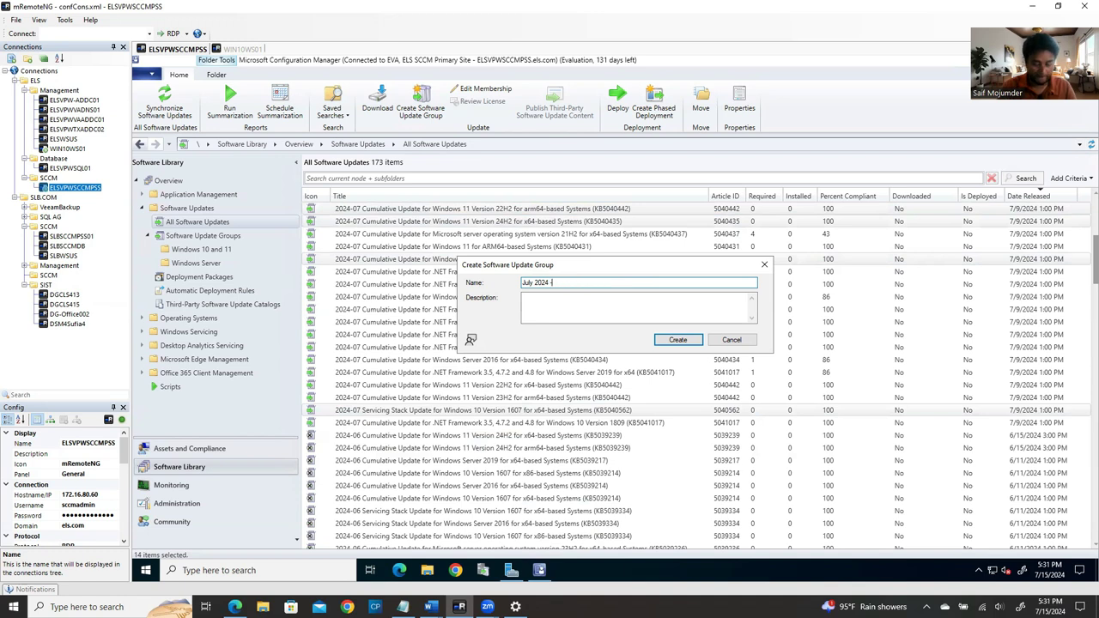
type("pdates for Windows 10 and 11")
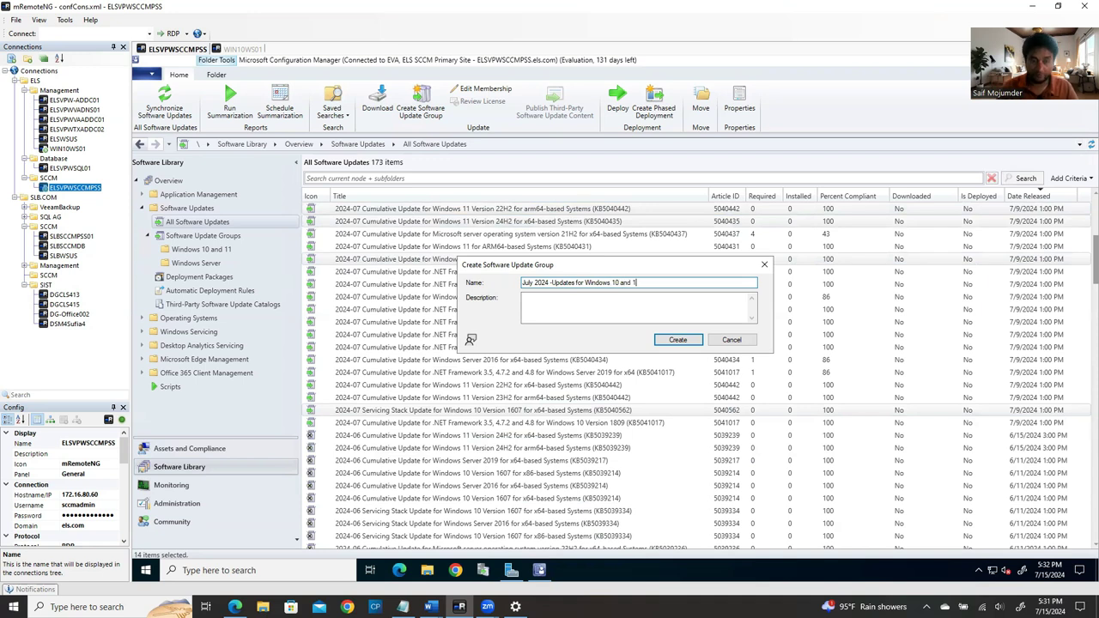
left_click(677, 340)
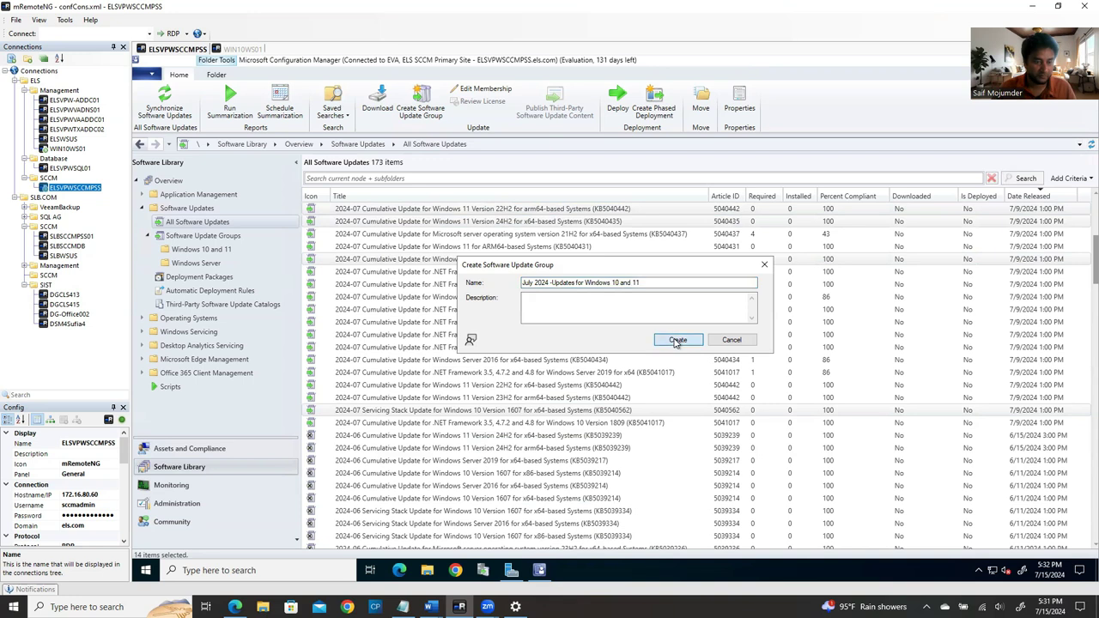
left_click(678, 340)
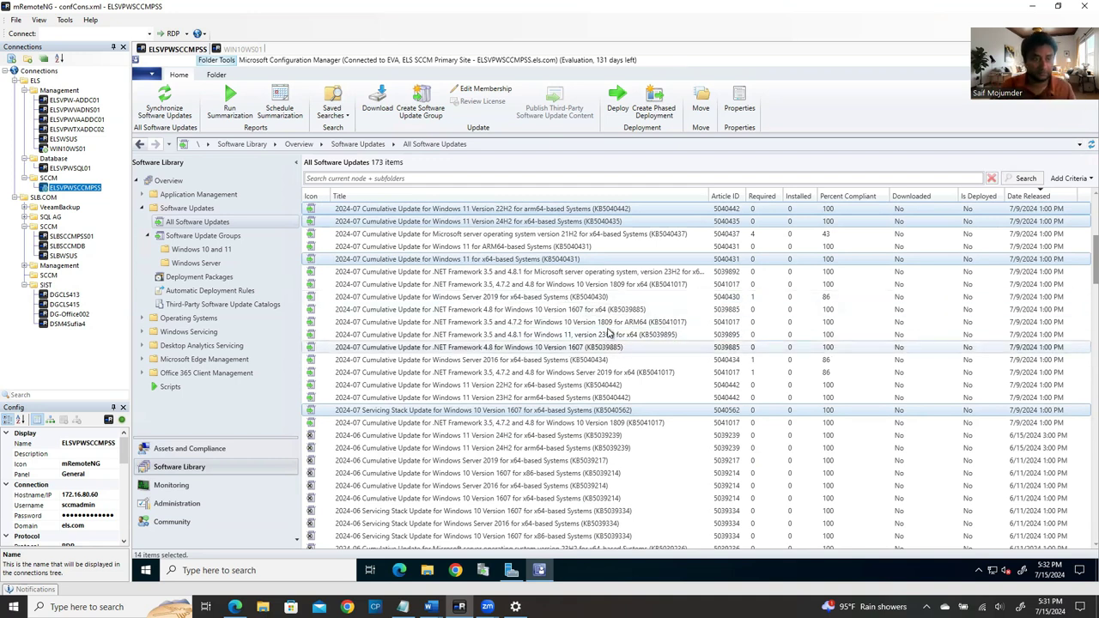
Step: Select the 2024-07 updates KB5040437 for server 21H2, KB5040430 for Server 2019, KB5039895 for 23H2 x64, KB5040434 for Server 2016, and KB5039892
left_click(565, 238)
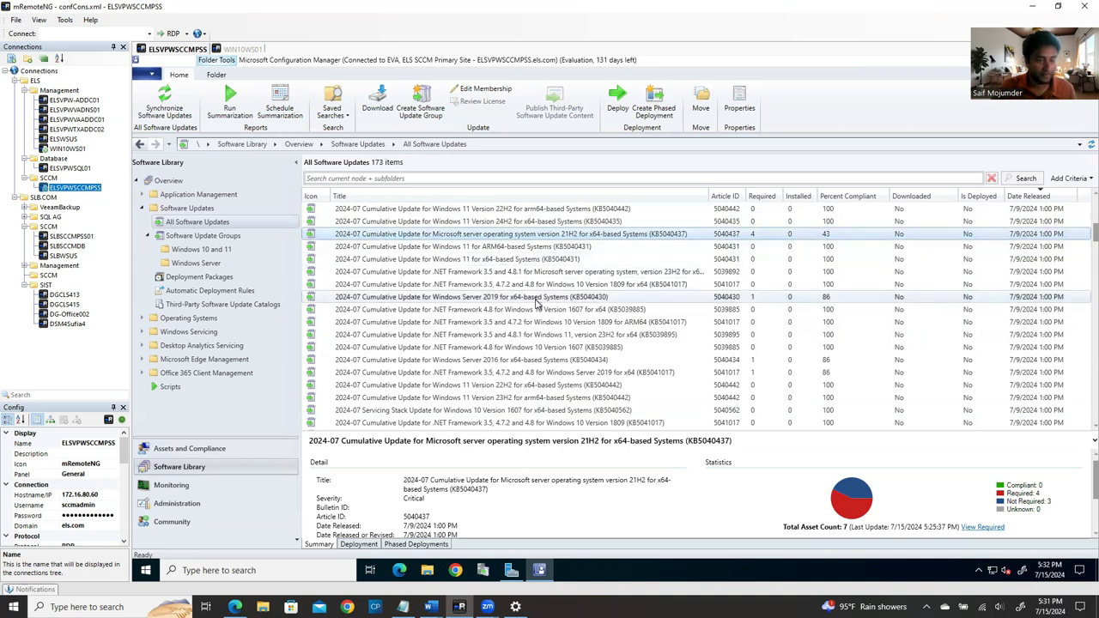
left_click(537, 298, "ctrl")
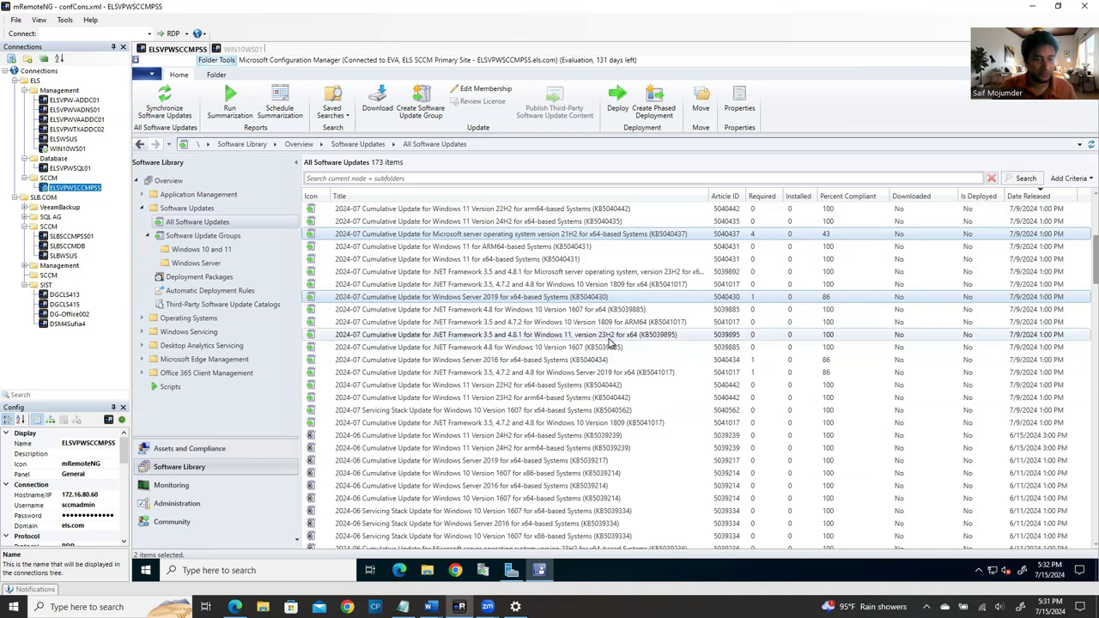
left_click(577, 341, "ctrl")
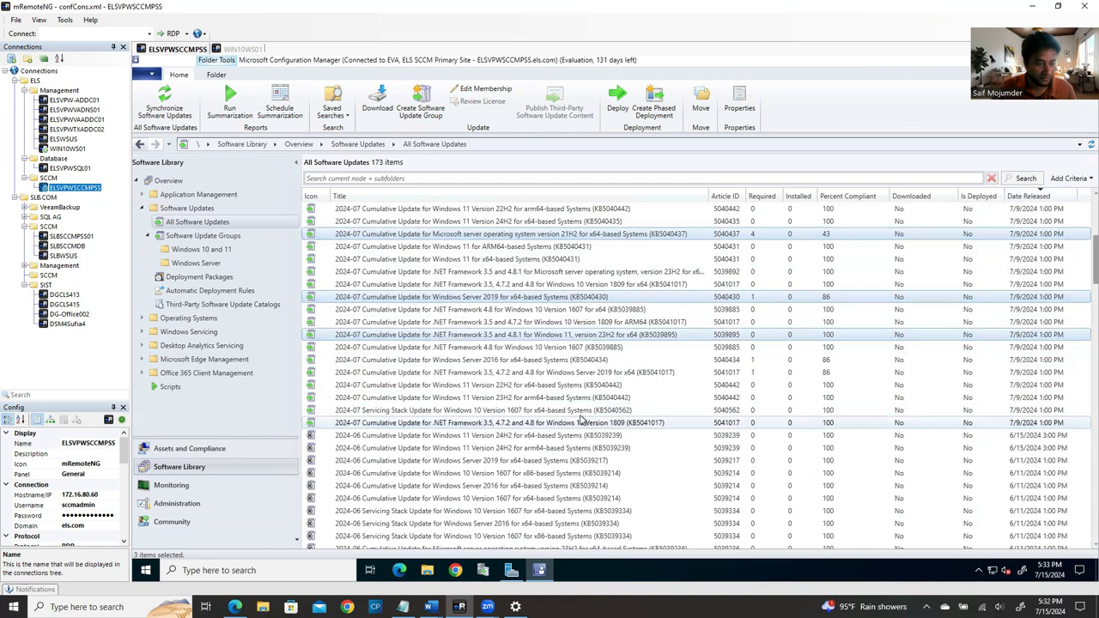
left_click(537, 361, "ctrl")
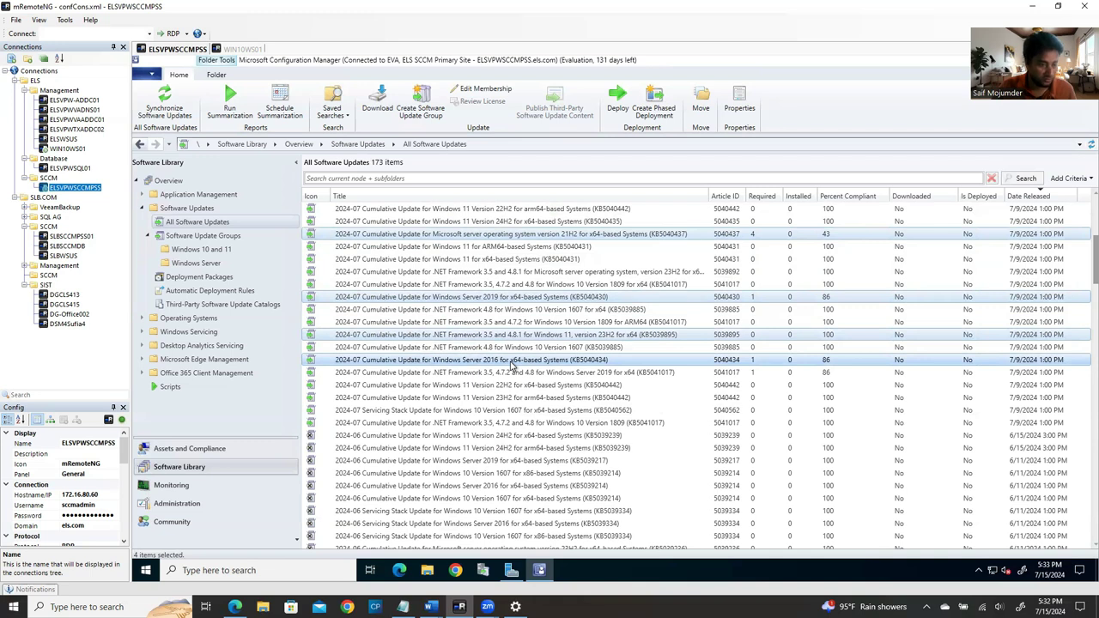
left_click(473, 273, "ctrl")
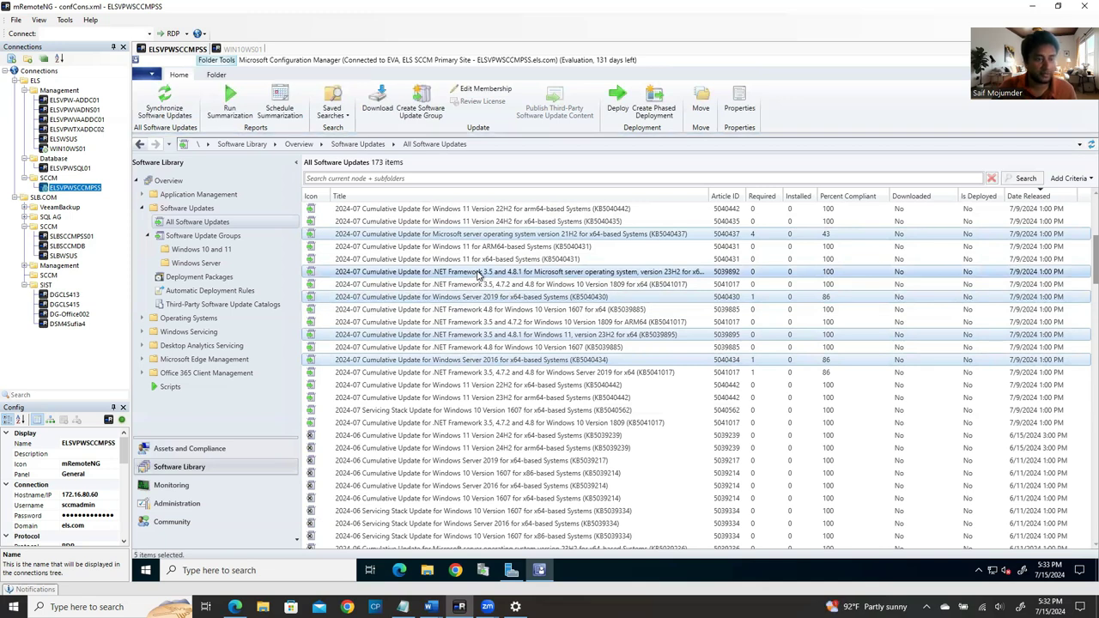
Step: Add to the selection the 2024-07 Server 2016 servicing stack update KB5040562 and the server operating system updates KB5040438 for 23H2 and KB5040437 for 22H2
scroll(478, 274, "up", 3)
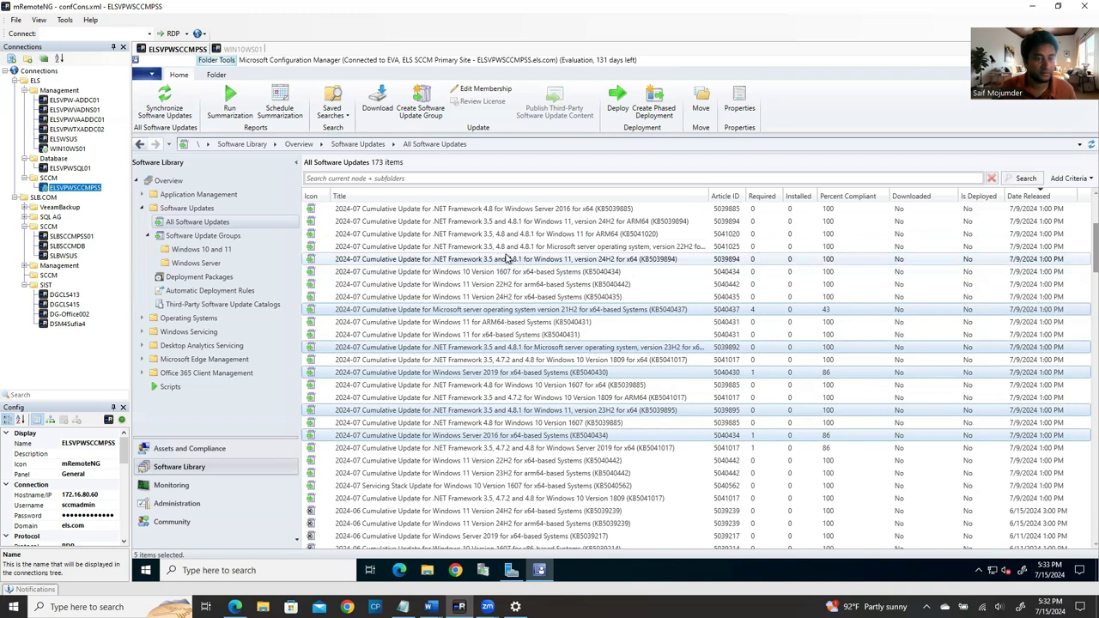
scroll(536, 271, "up", 3)
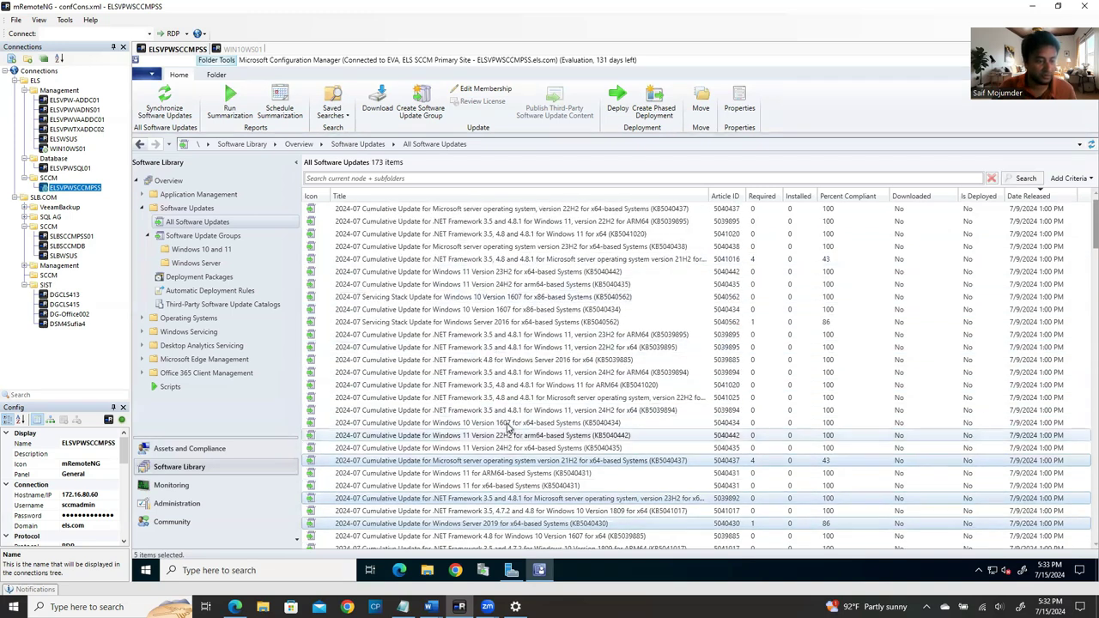
left_click(505, 322, "ctrl")
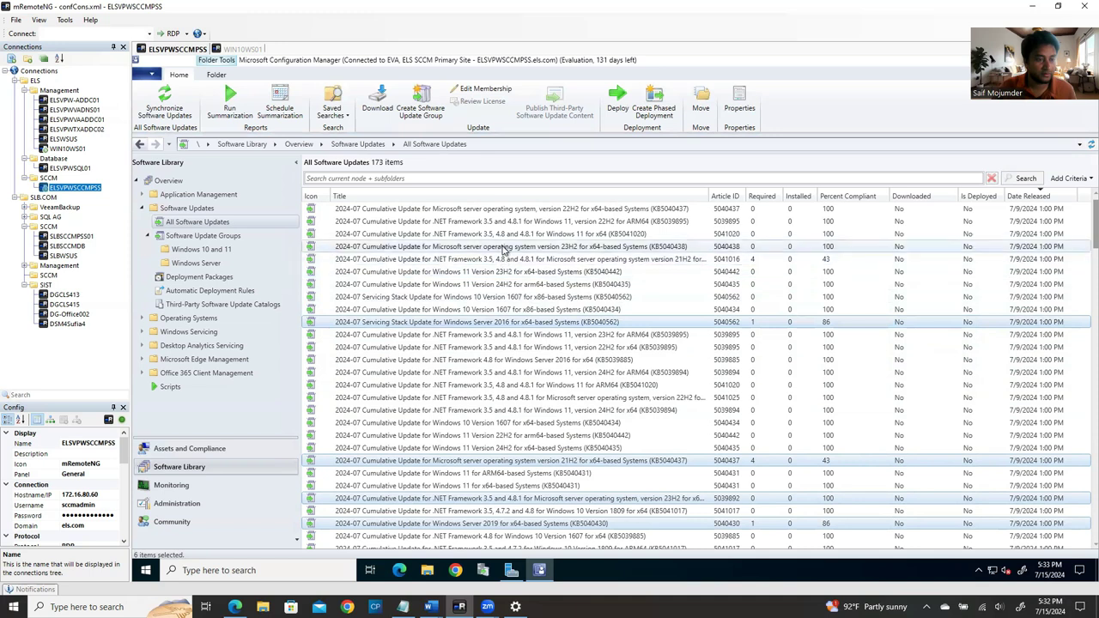
left_click(505, 247, "ctrl")
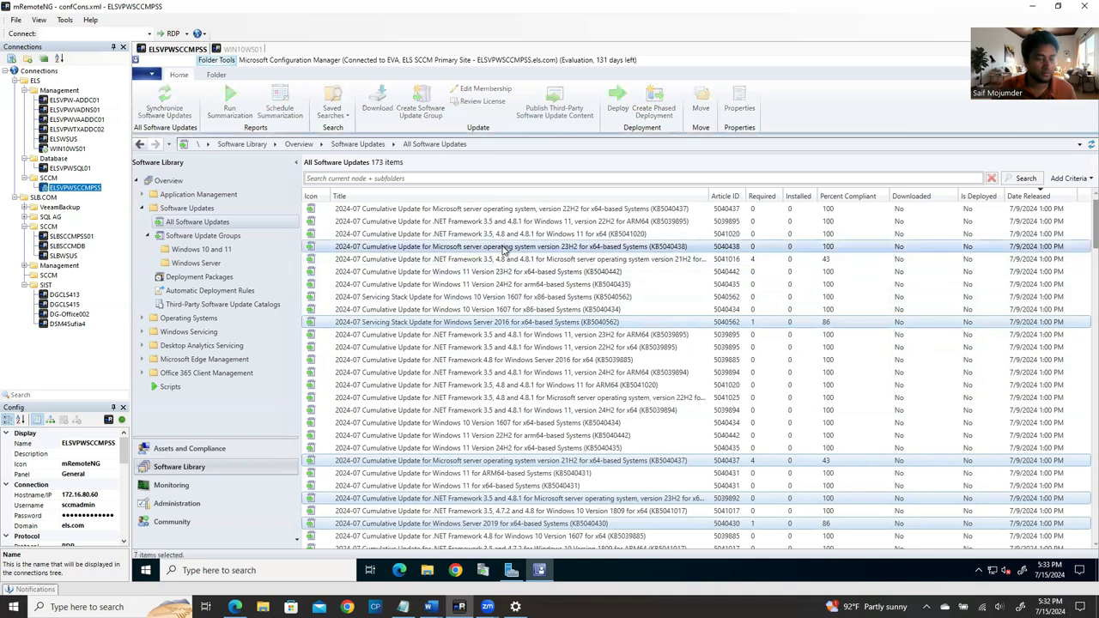
left_click(511, 212, "ctrl")
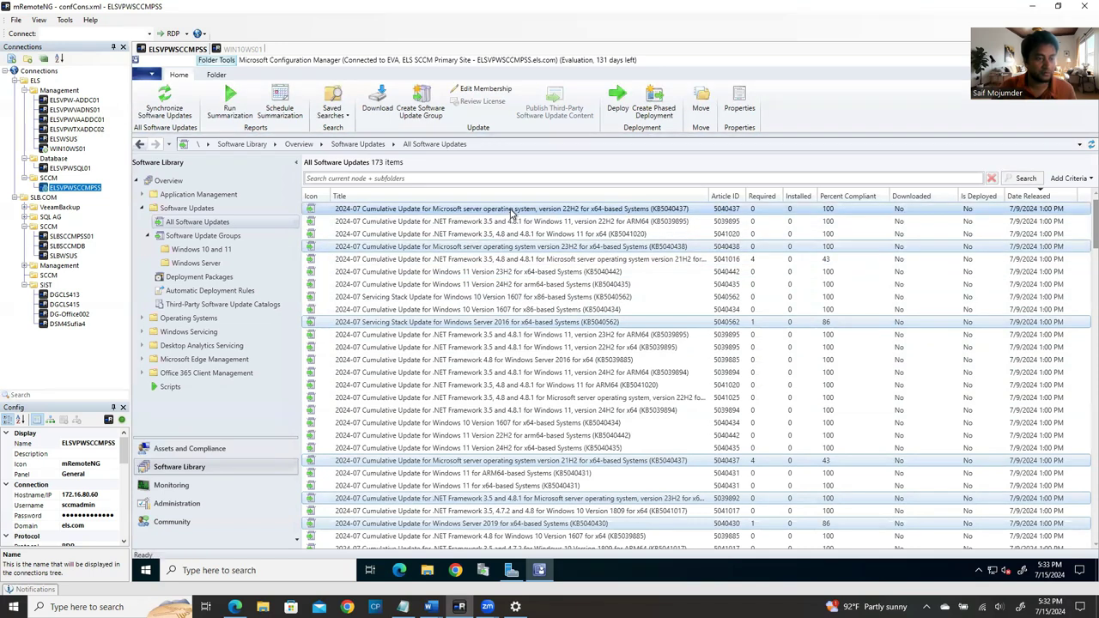
Step: Add to the selection the 2024-07 Windows 11 updates KB5040442 for 23H2 x64, KB5040435 for 24H2 arm64, and KB5040442 for 22H2 arm64
left_click(543, 274, "ctrl")
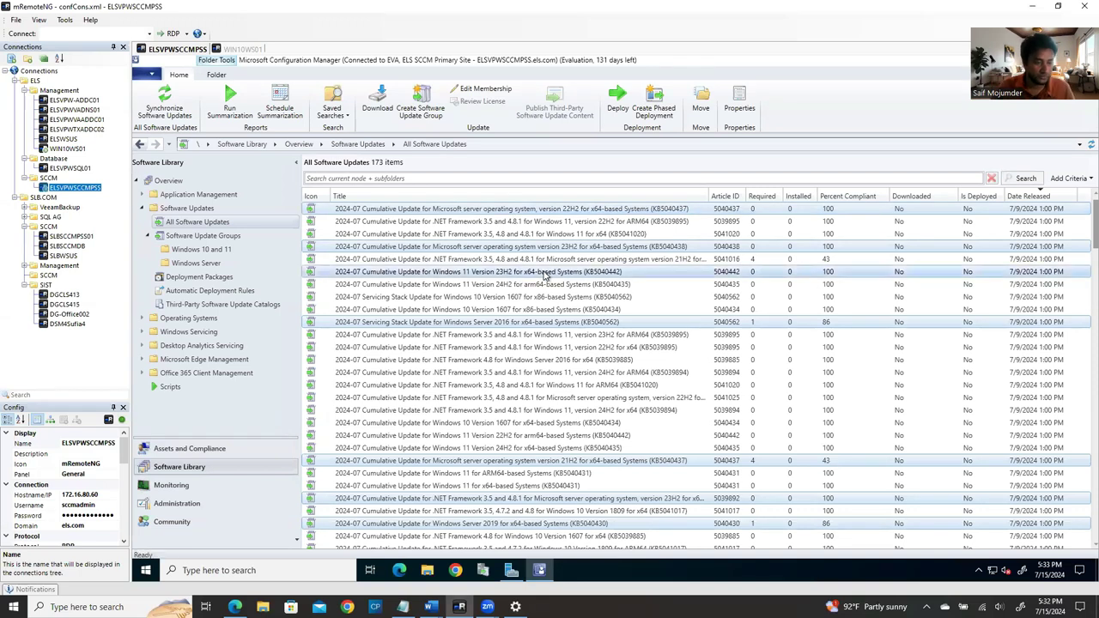
left_click(542, 285, "ctrl")
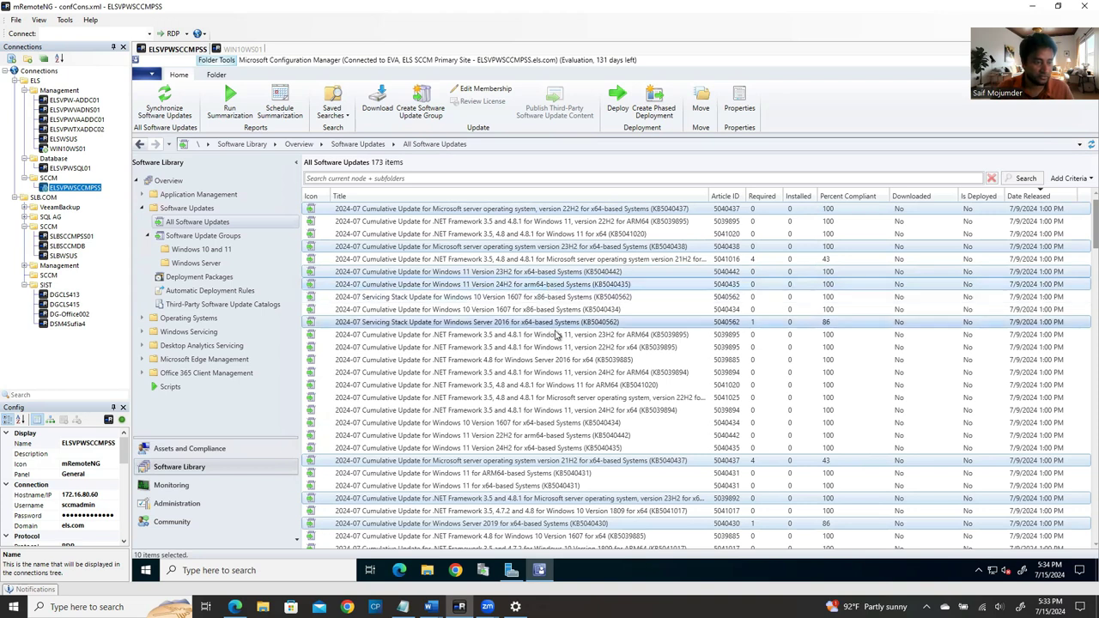
left_click(577, 440, "ctrl")
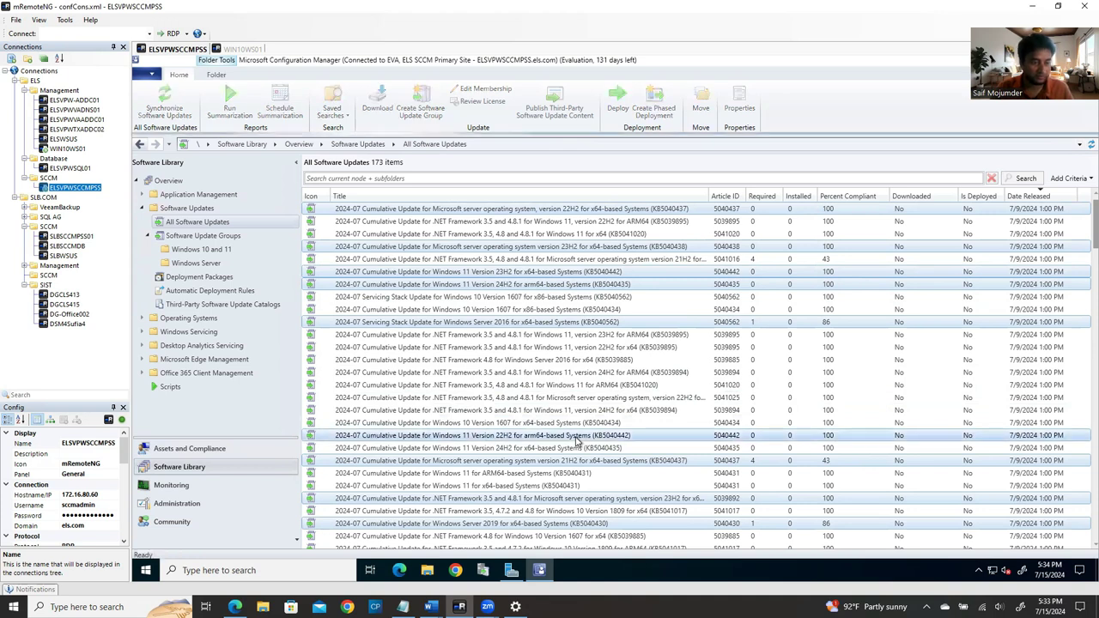
Step: Start a software update group from the selected updates and name it "July 2024- Updates for Windows Servers"
right_click(605, 253)
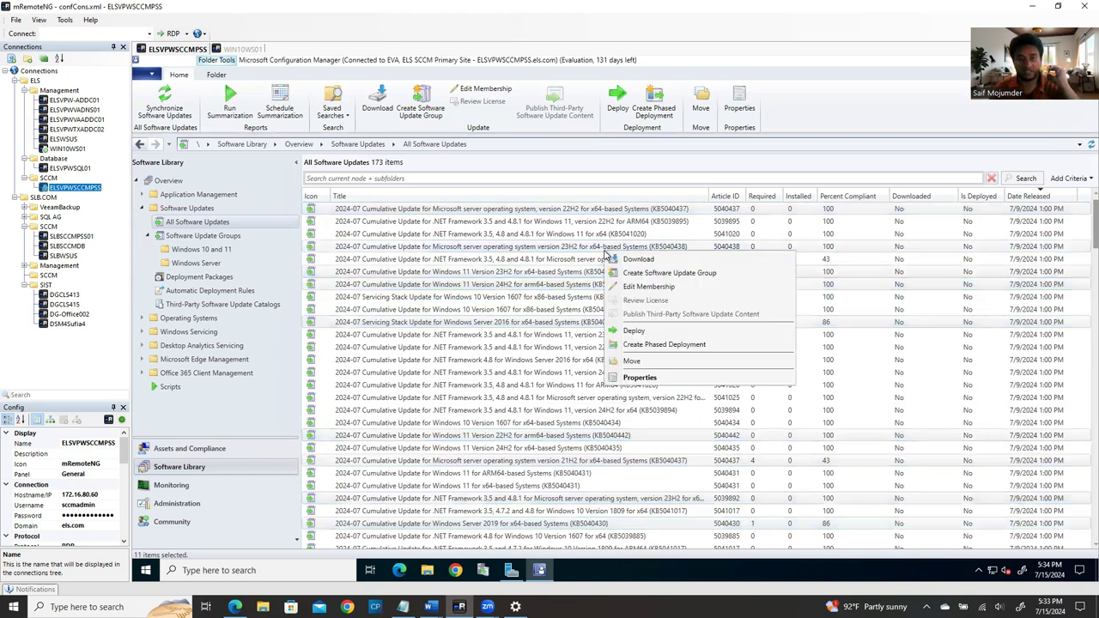
left_click(654, 273)
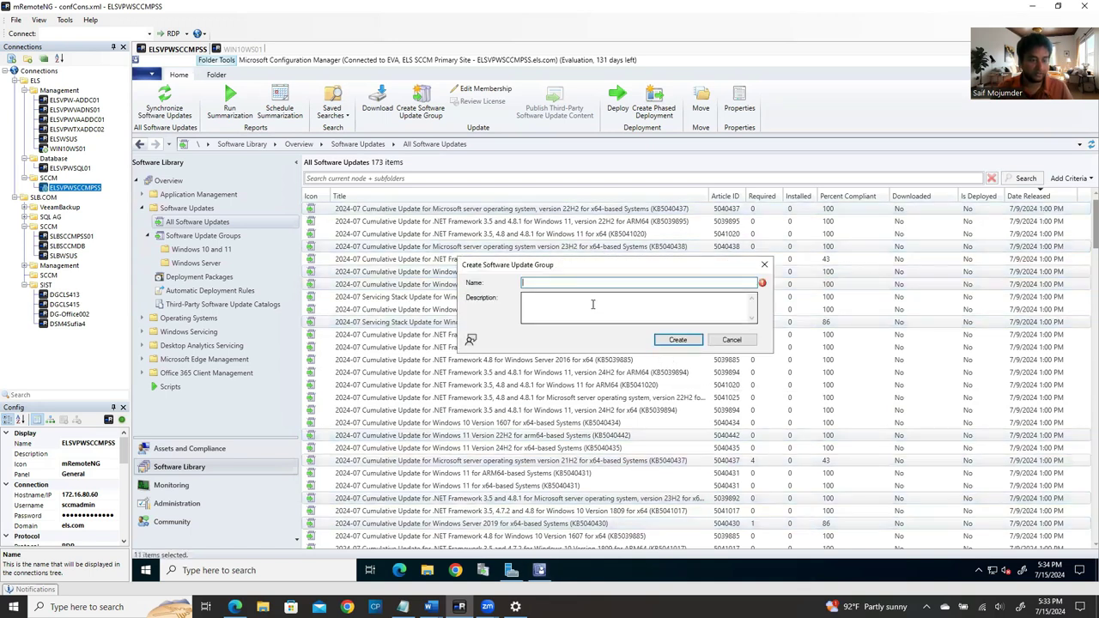
type("July 2024- Updates for")
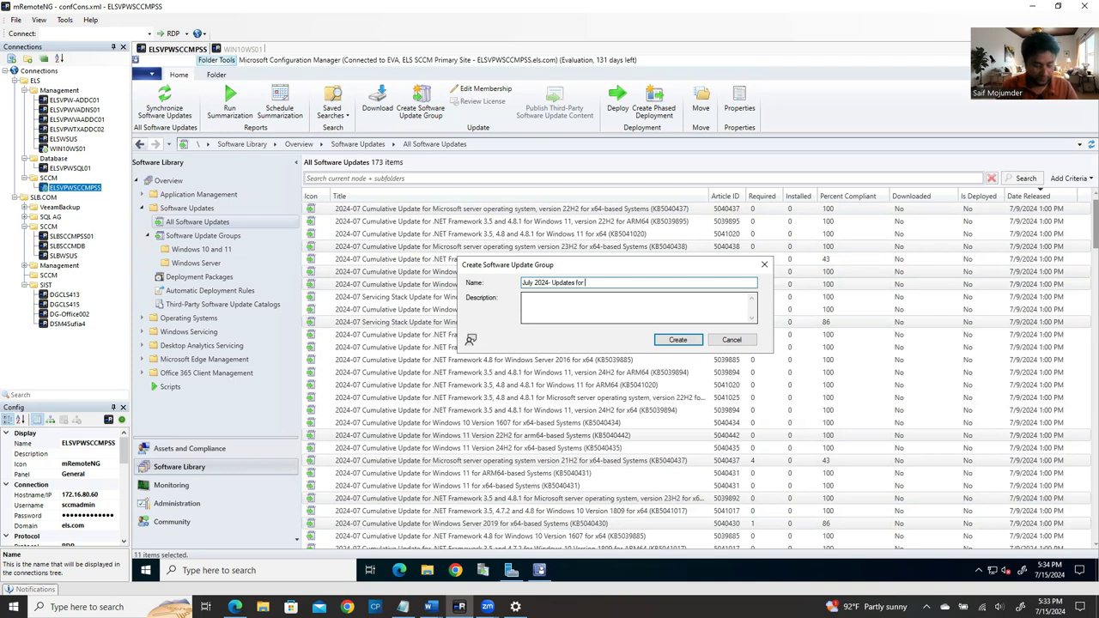
type("ws Servers")
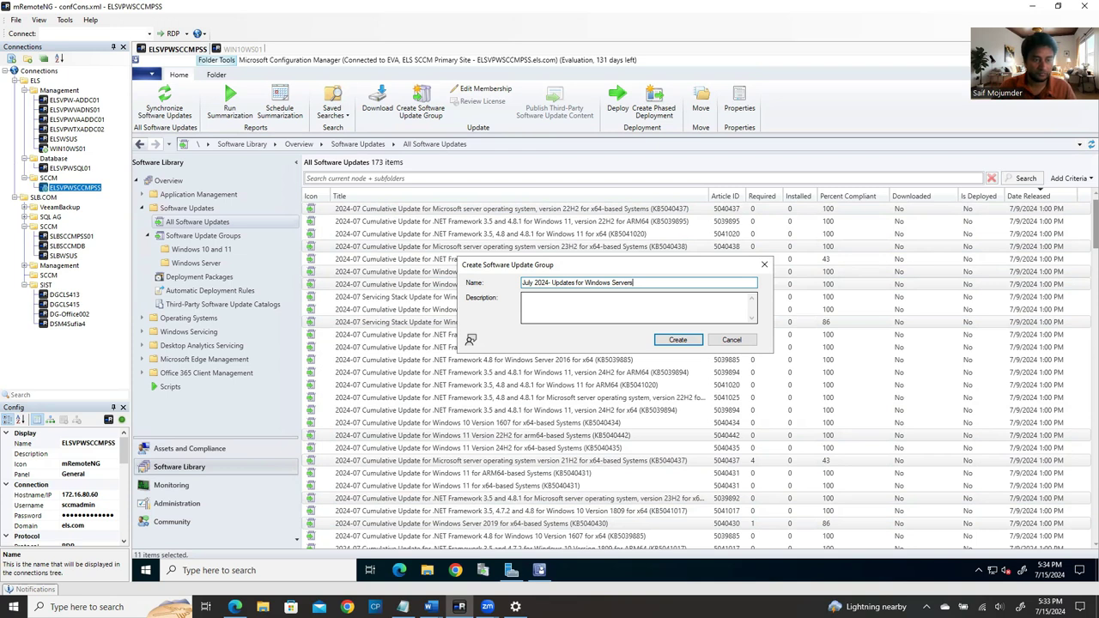
Step: Set the group's description to "July 2024- Updates for Windows Servers 2016/2019/2022" by reusing the name, and create the group
left_click_drag(640, 286, 526, 283)
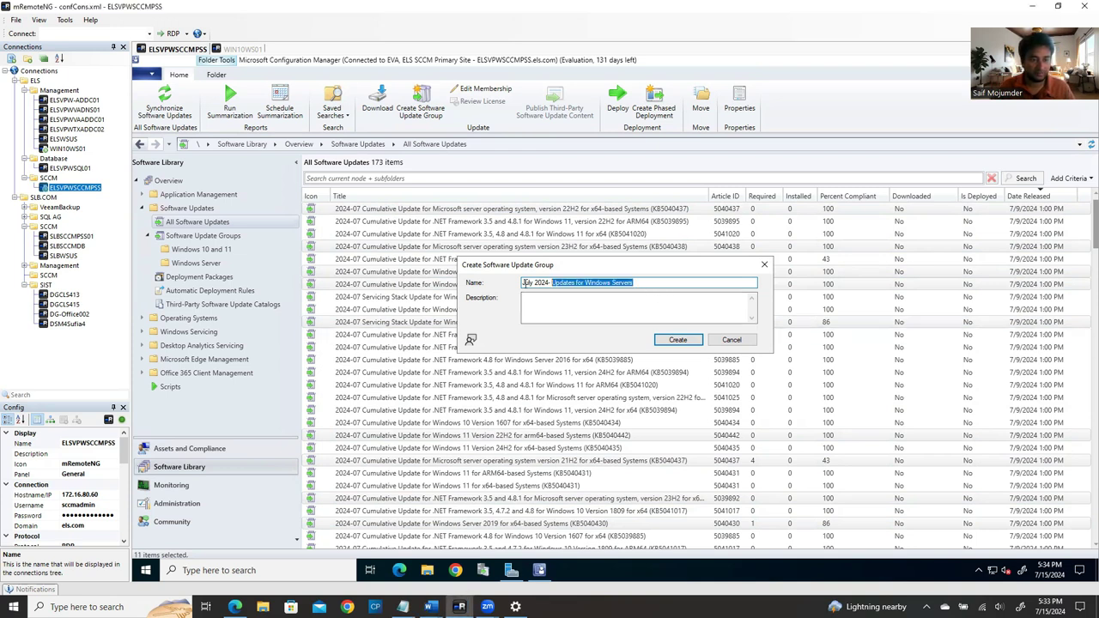
key("ctrl+a")
left_click(641, 282)
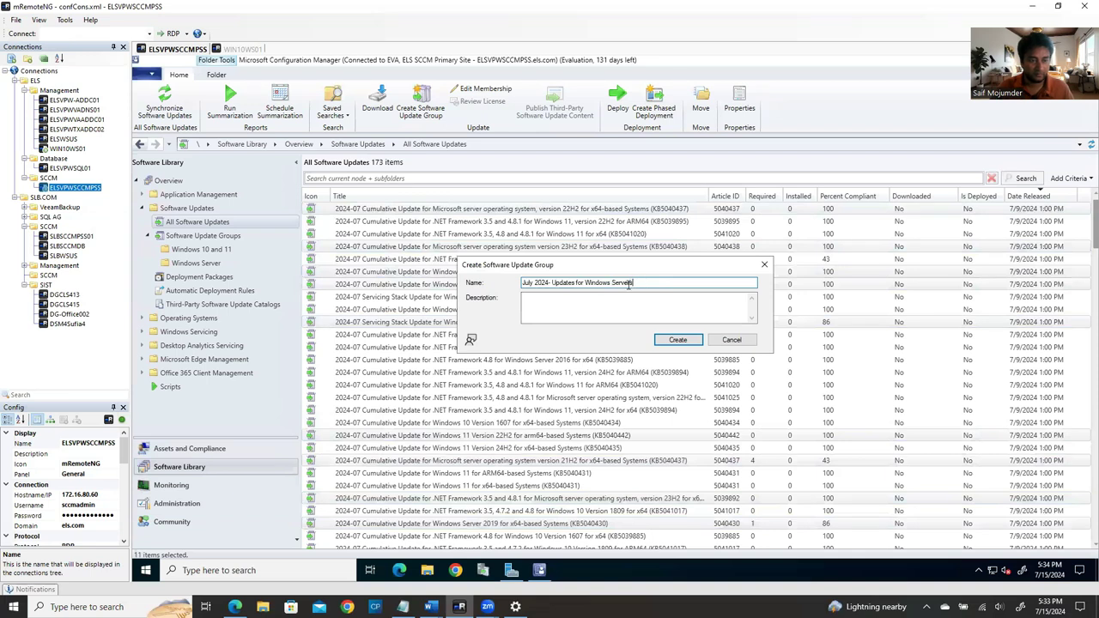
left_click_drag(629, 286, 511, 277)
key("ctrl+c")
left_click(578, 309)
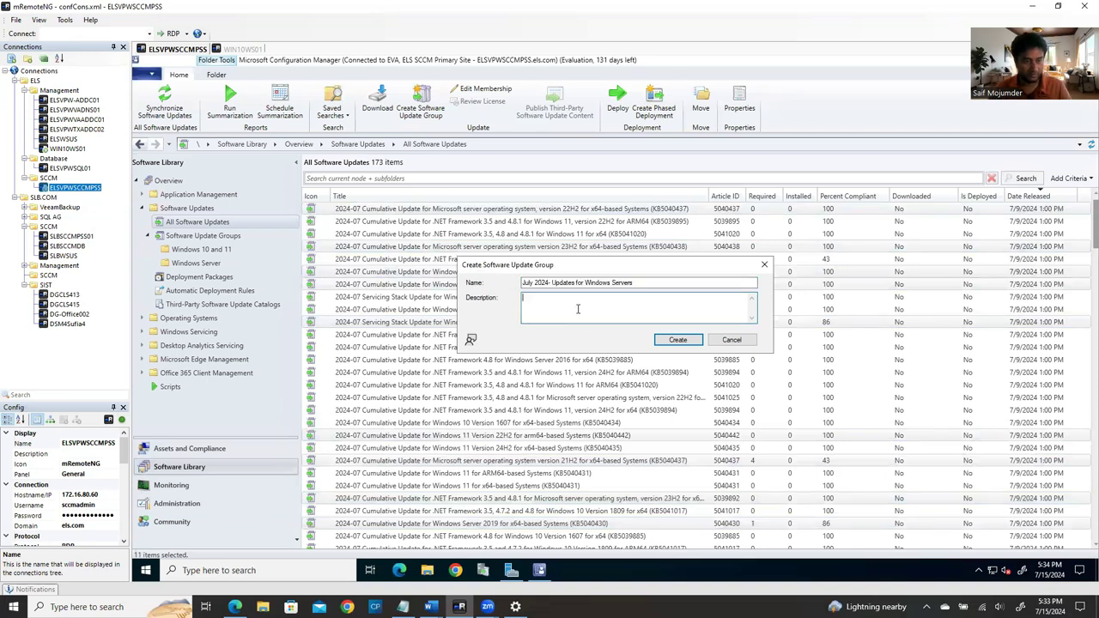
key("ctrl+v")
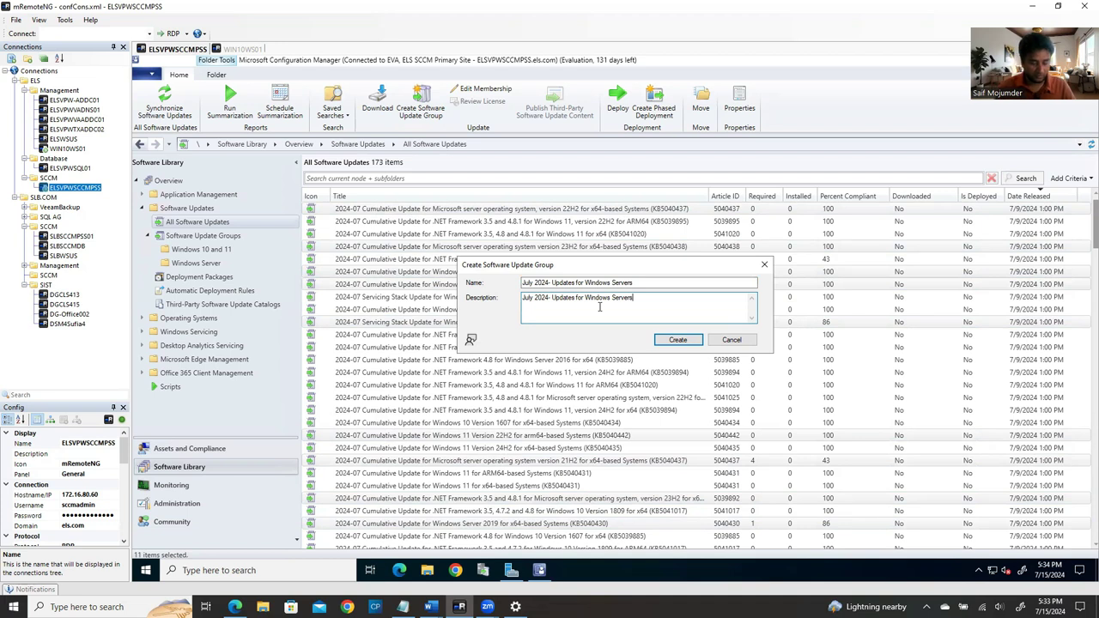
type("2016/2019")
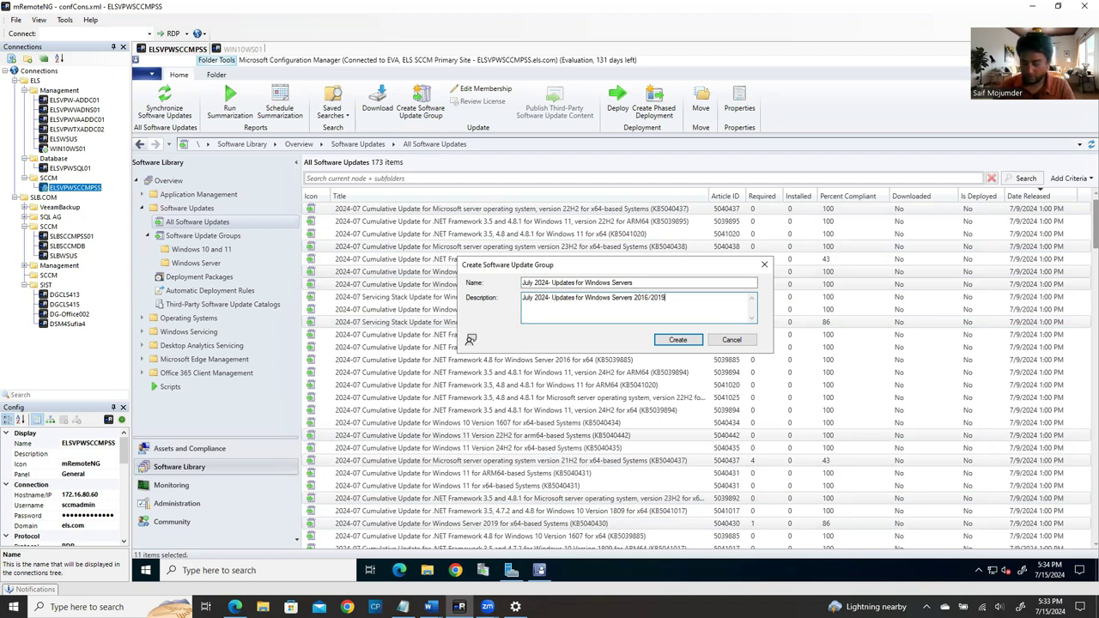
type("/2022")
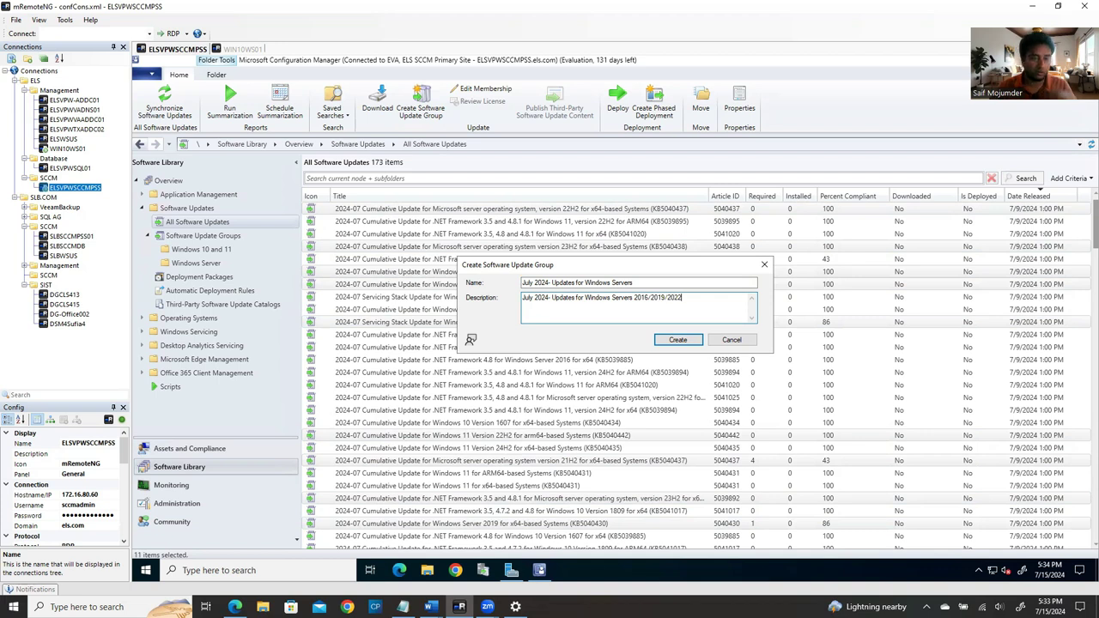
left_click(691, 341)
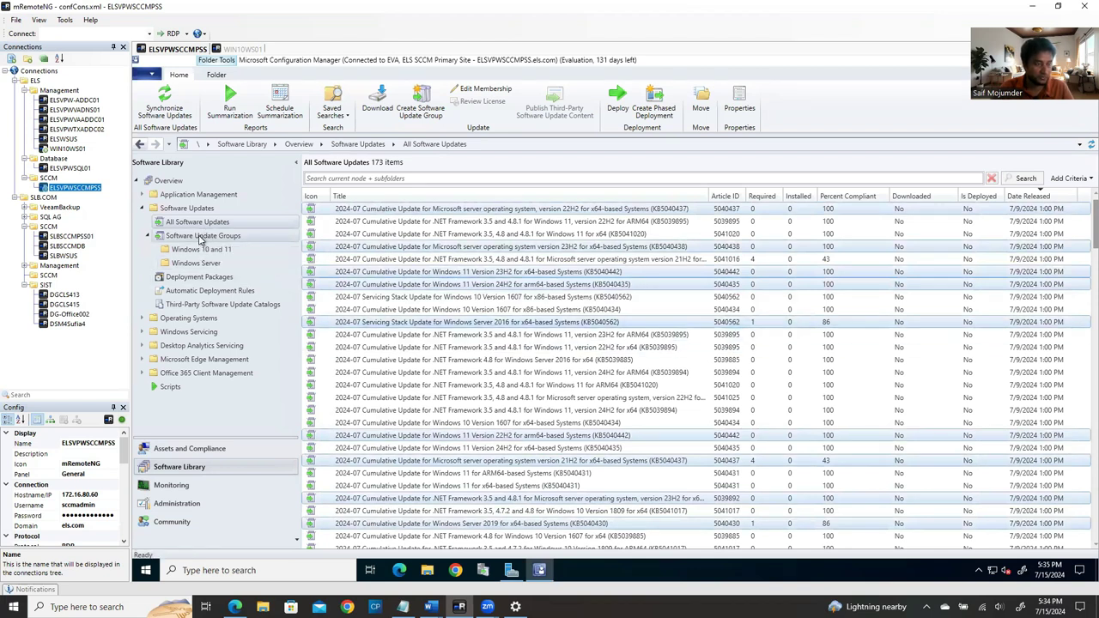
Step: In Software Update Groups, widen the Name column and move "July 2024- Updates for Windows Servers" into the Windows Server folder
left_click(202, 236)
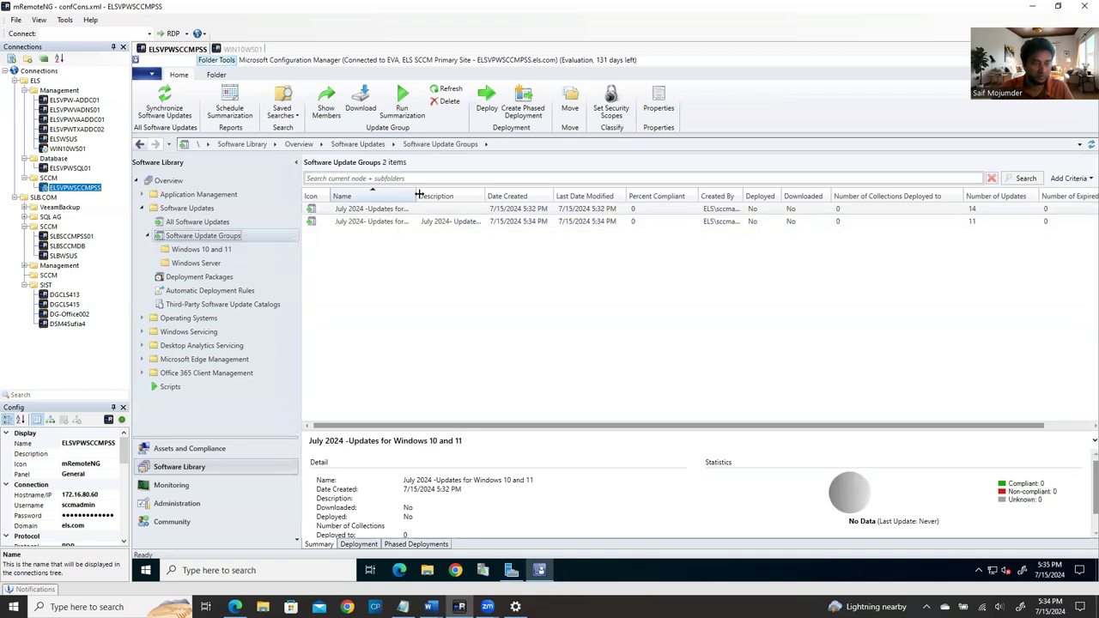
left_click_drag(461, 197, 544, 196)
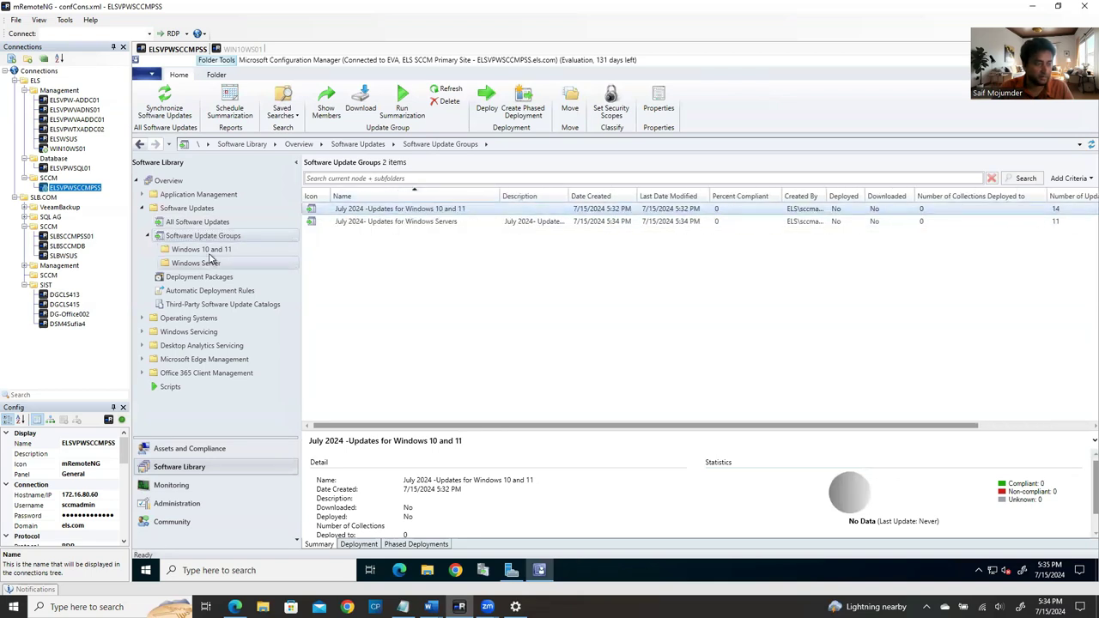
left_click(430, 223)
right_click(429, 223)
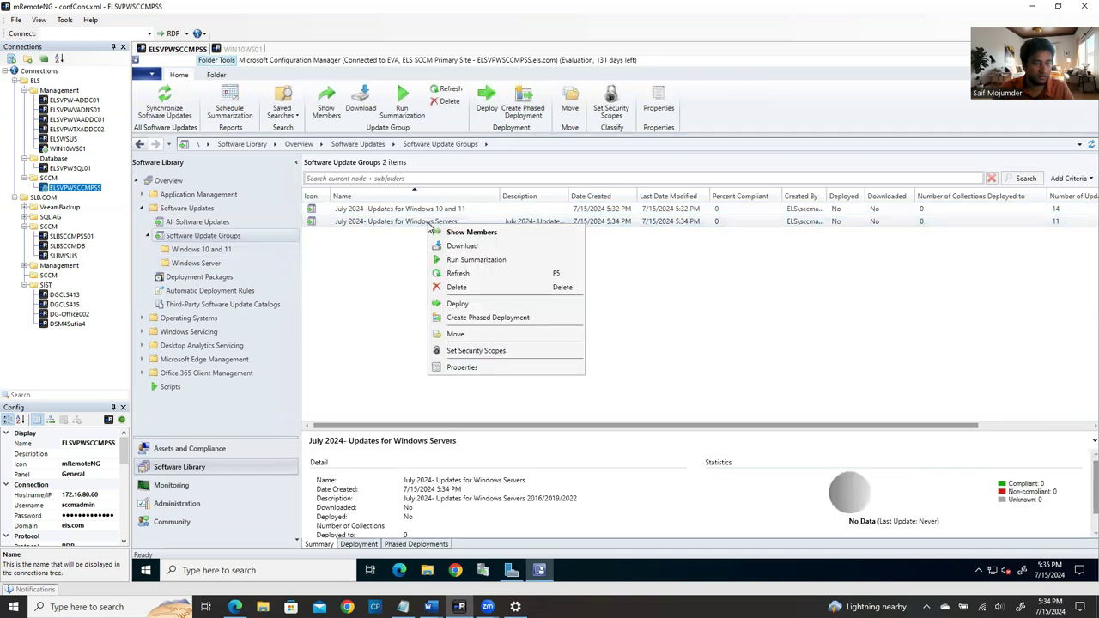
left_click(470, 335)
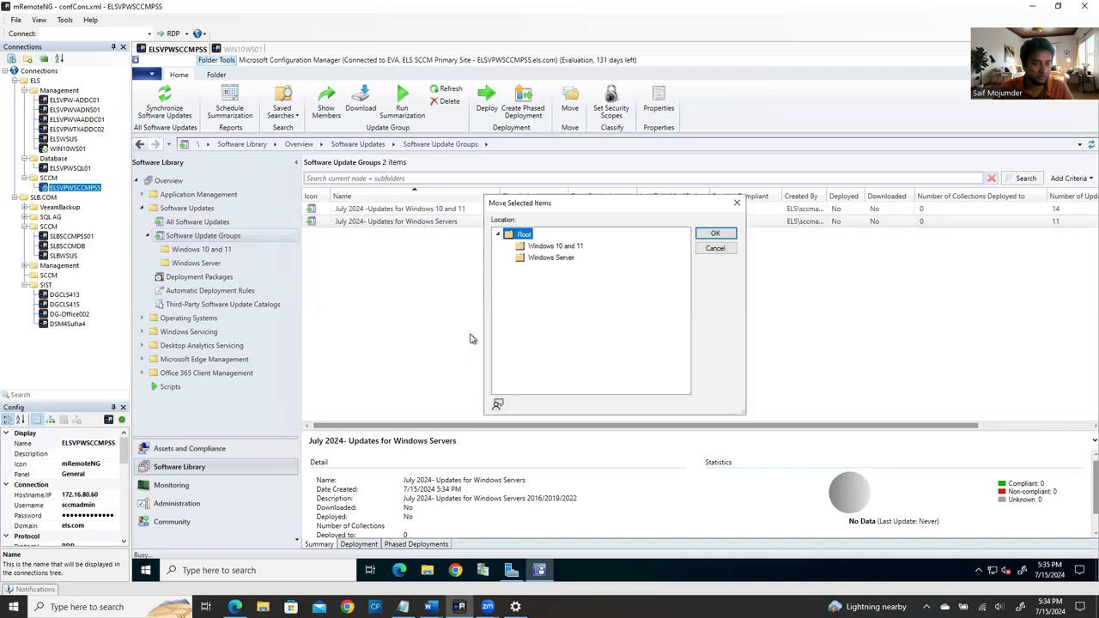
left_click(537, 261)
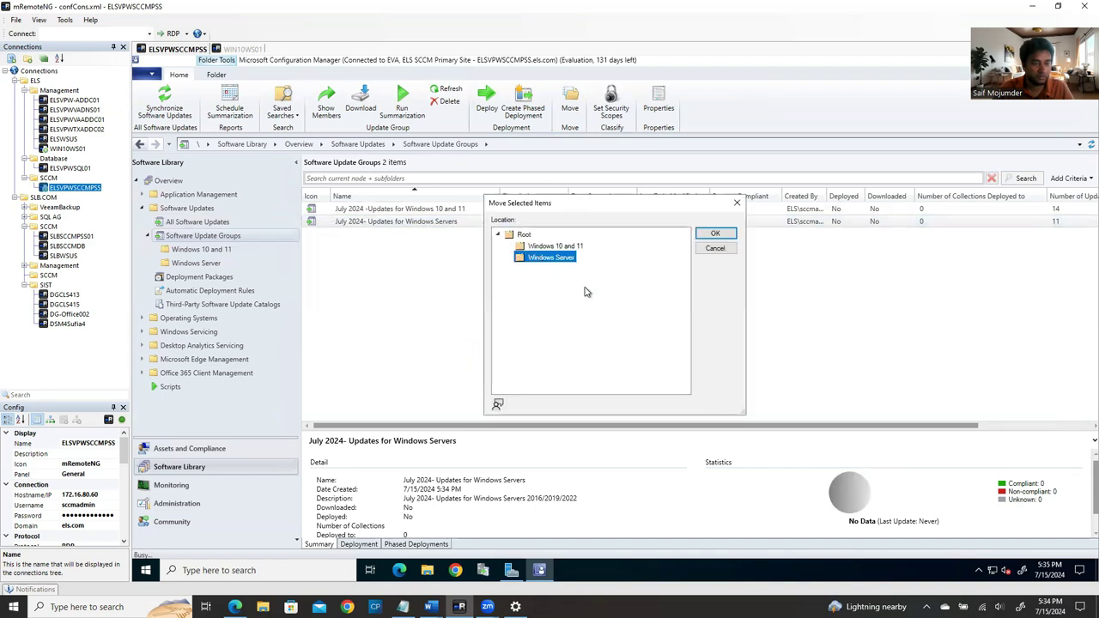
left_click(715, 235)
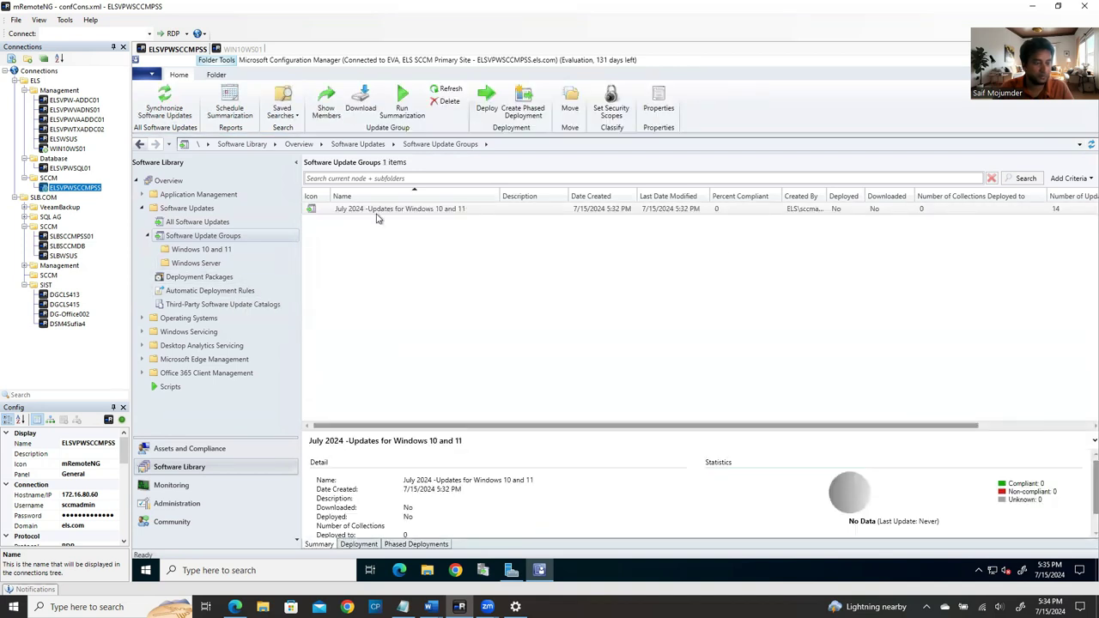
Step: Move the "July 2024 -Updates for Windows 10 and 11" group into the Windows 10 and 11 folder and open that folder
left_click(387, 213)
right_click(387, 213)
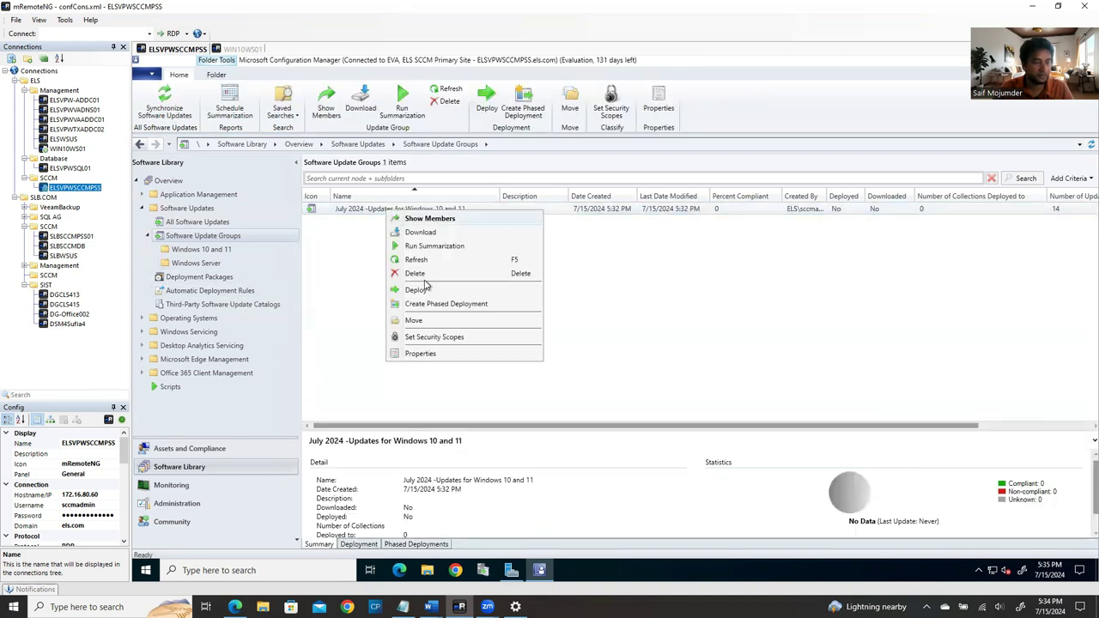
left_click(453, 323)
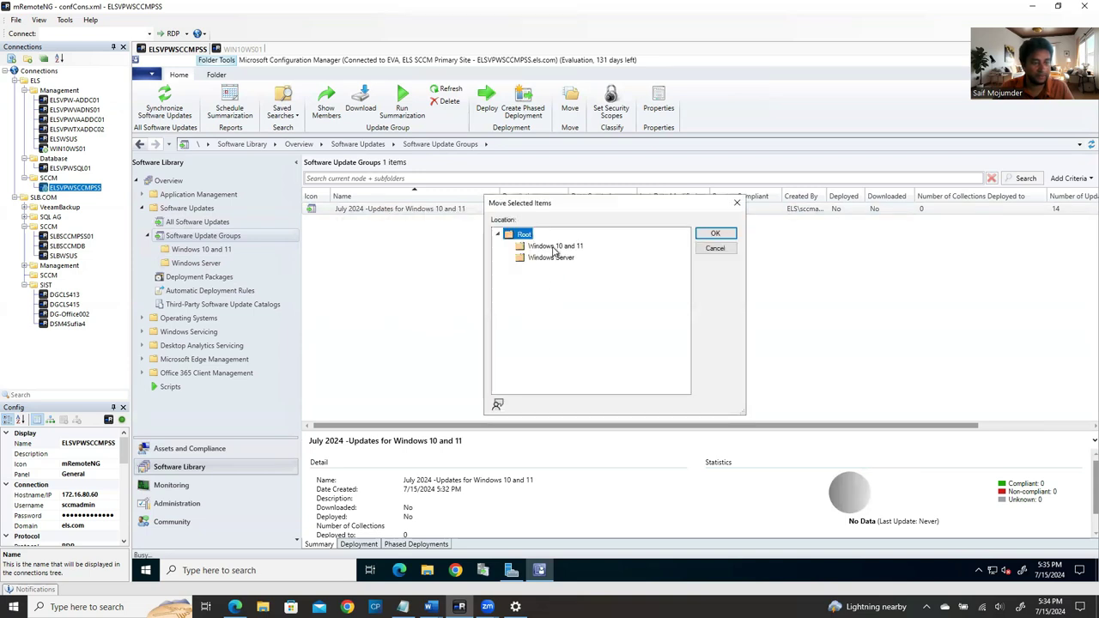
left_click(555, 248)
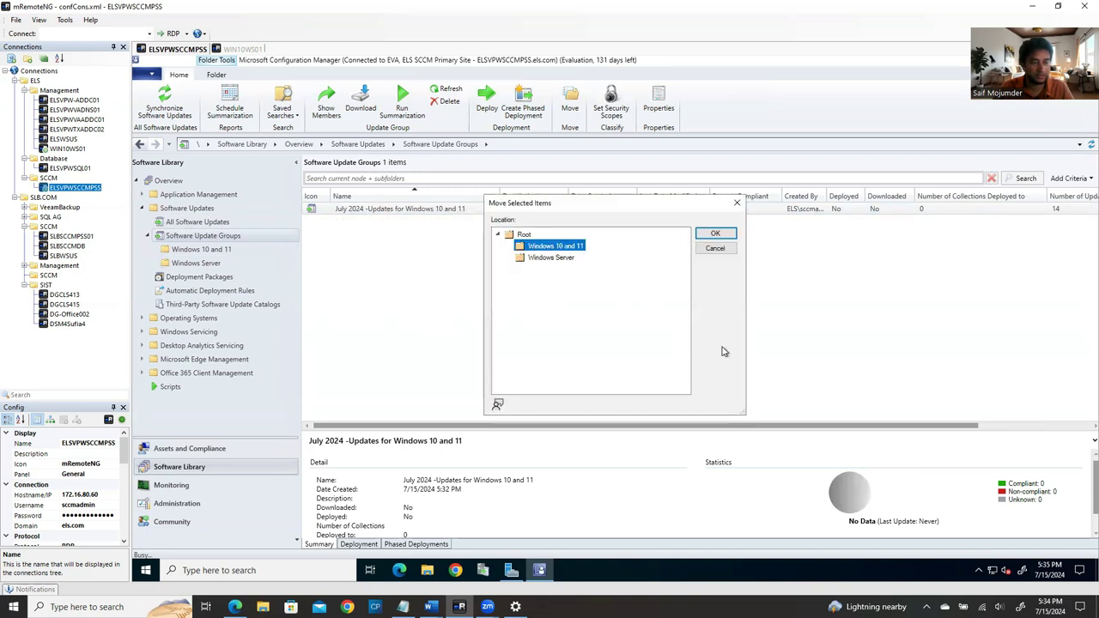
left_click(714, 234)
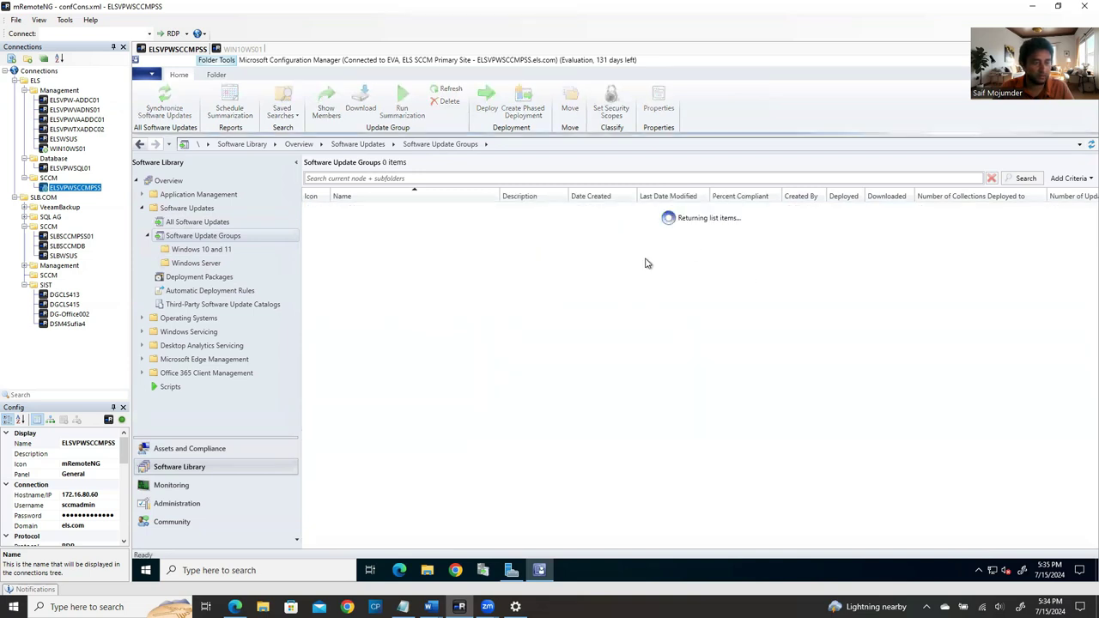
left_click(199, 249)
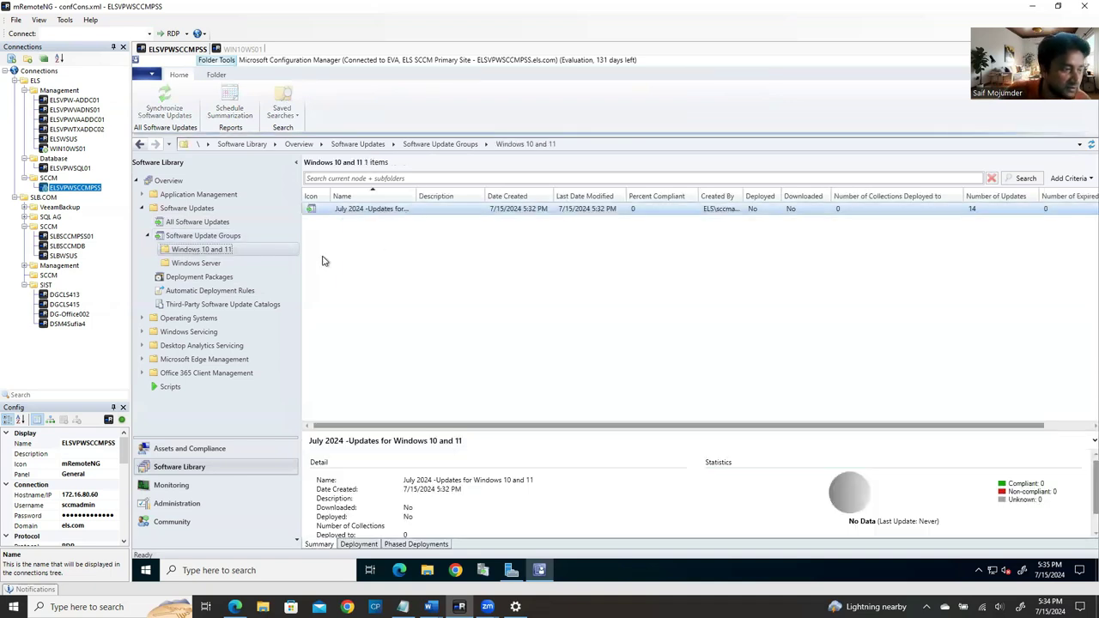
Step: Review the update group in the Windows Server folder and return to the Windows 10 and 11 folder
left_click(219, 266)
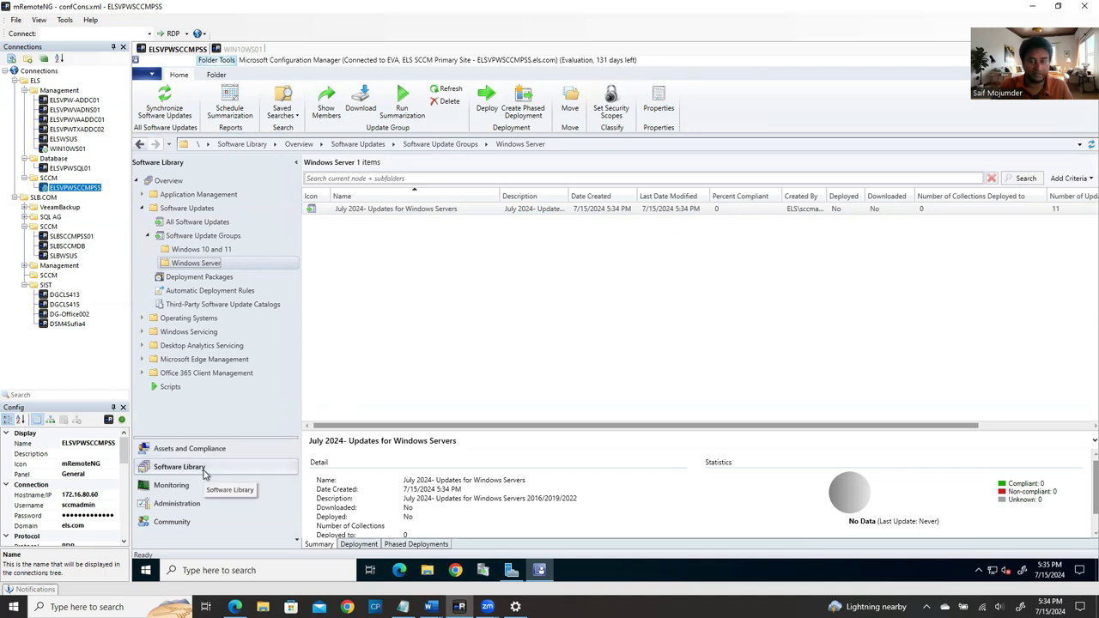
left_click(432, 606)
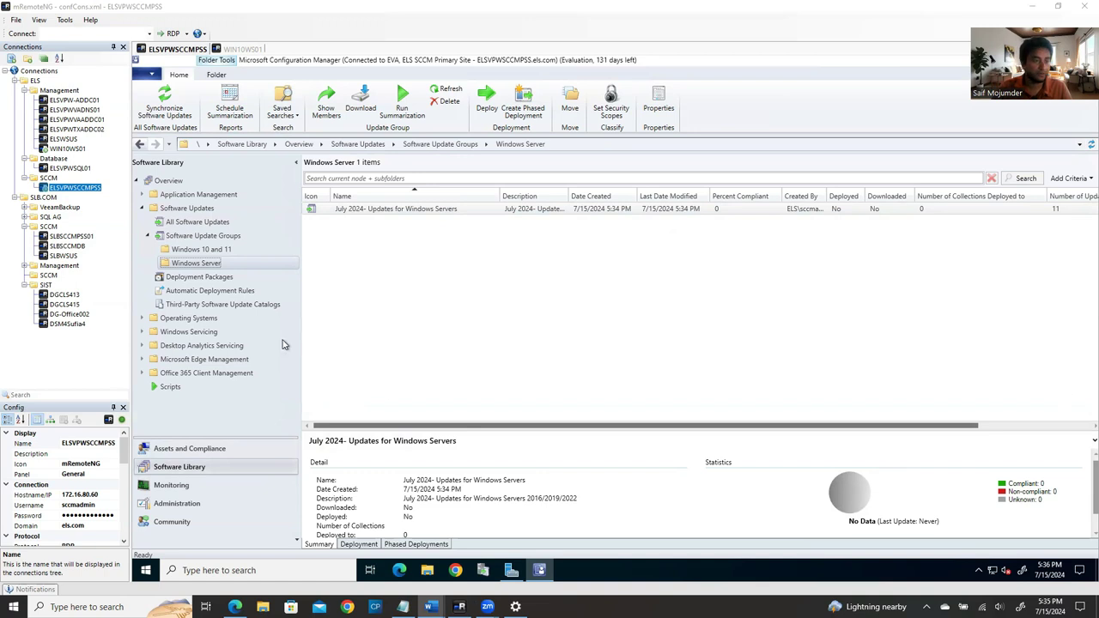
right_click(383, 211)
left_click(225, 256)
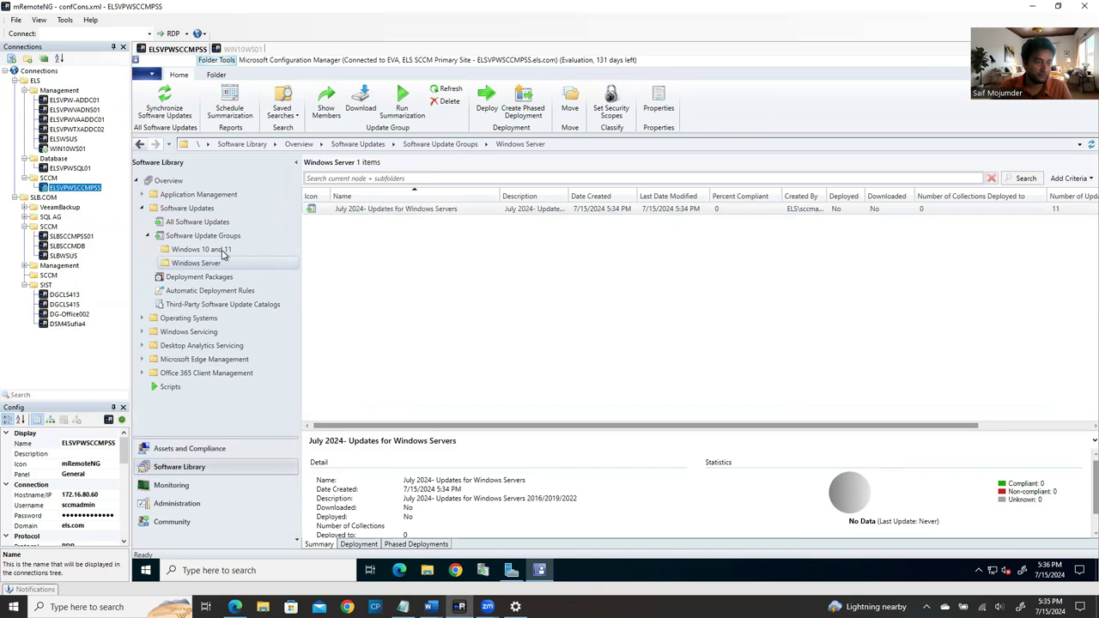
left_click(222, 251)
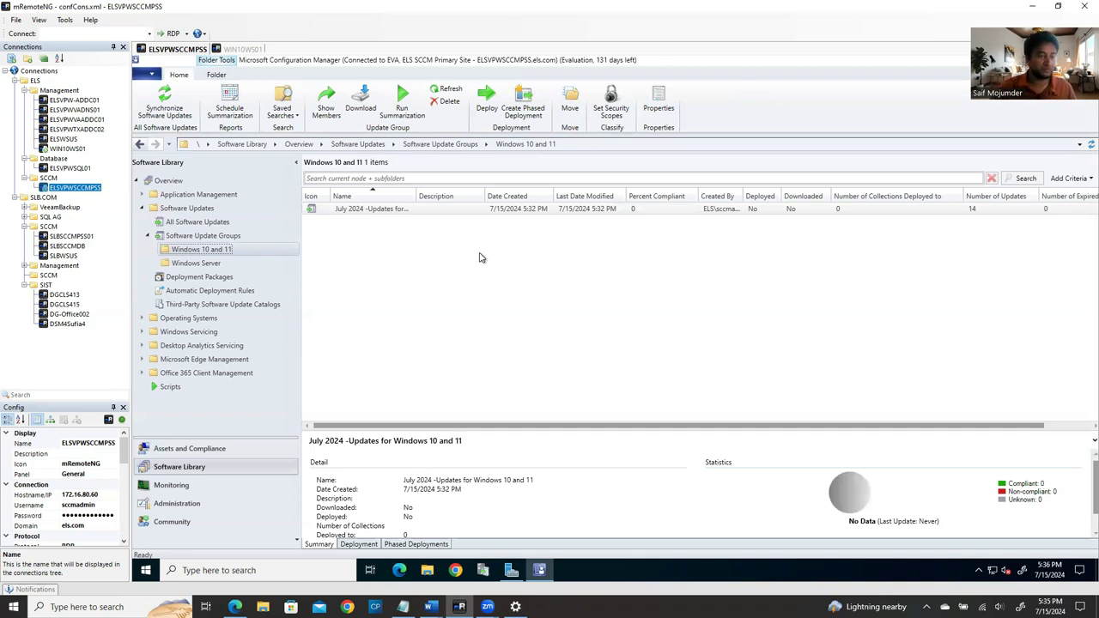
left_click(1053, 578)
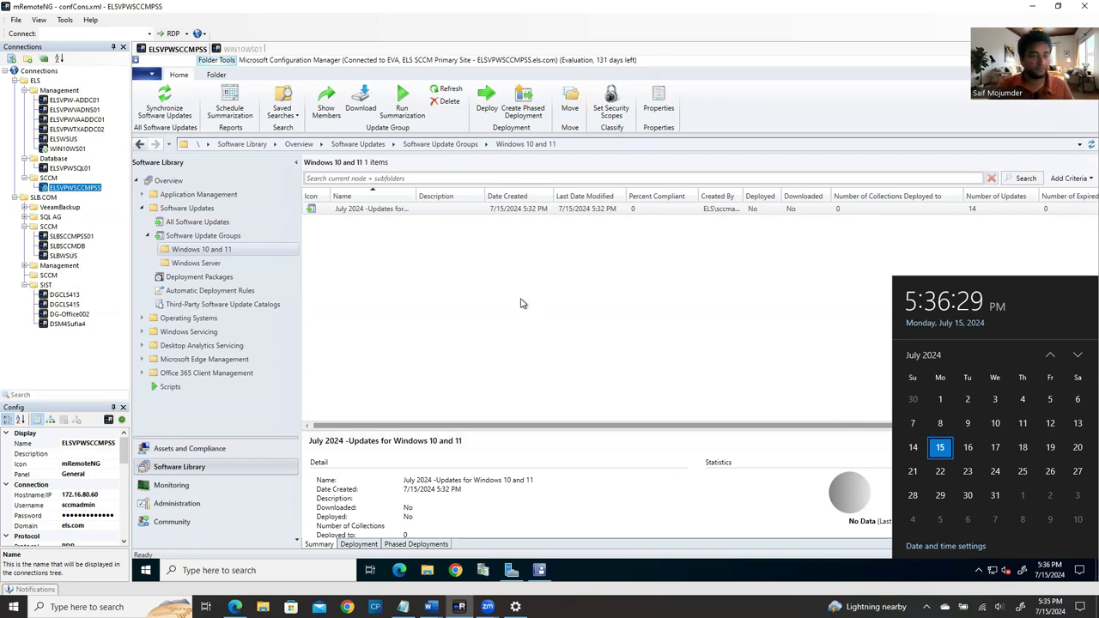
Step: Start deploying the "July 2024 -Updates for Windows 10 and 11" group and name the deployment "July 2024 windows updates for Windows 10 and 11"
right_click(356, 210)
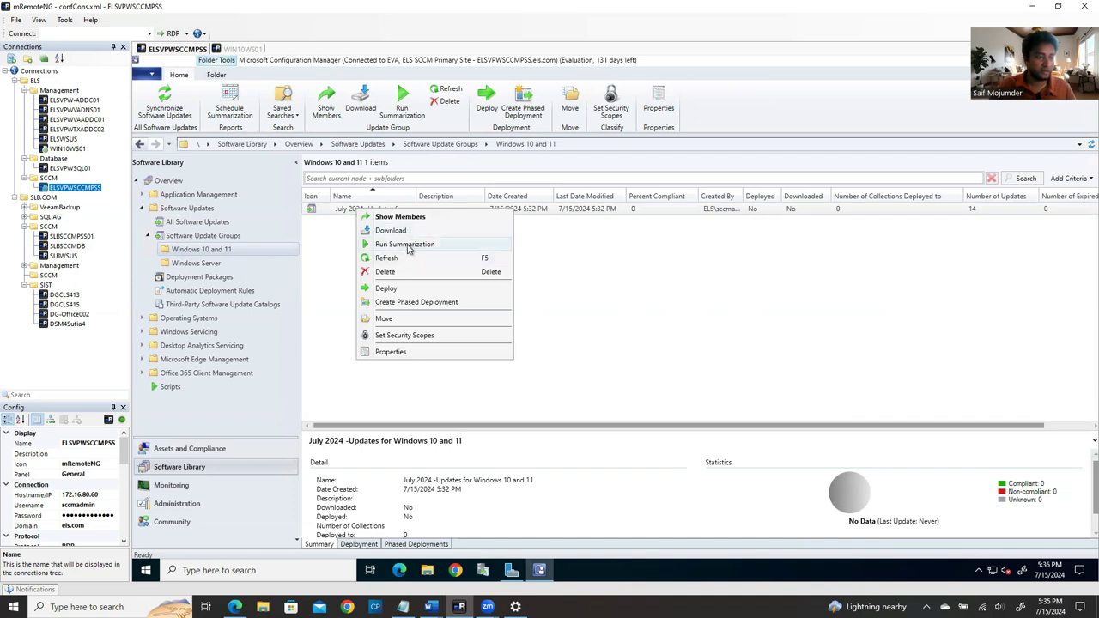
left_click(409, 297)
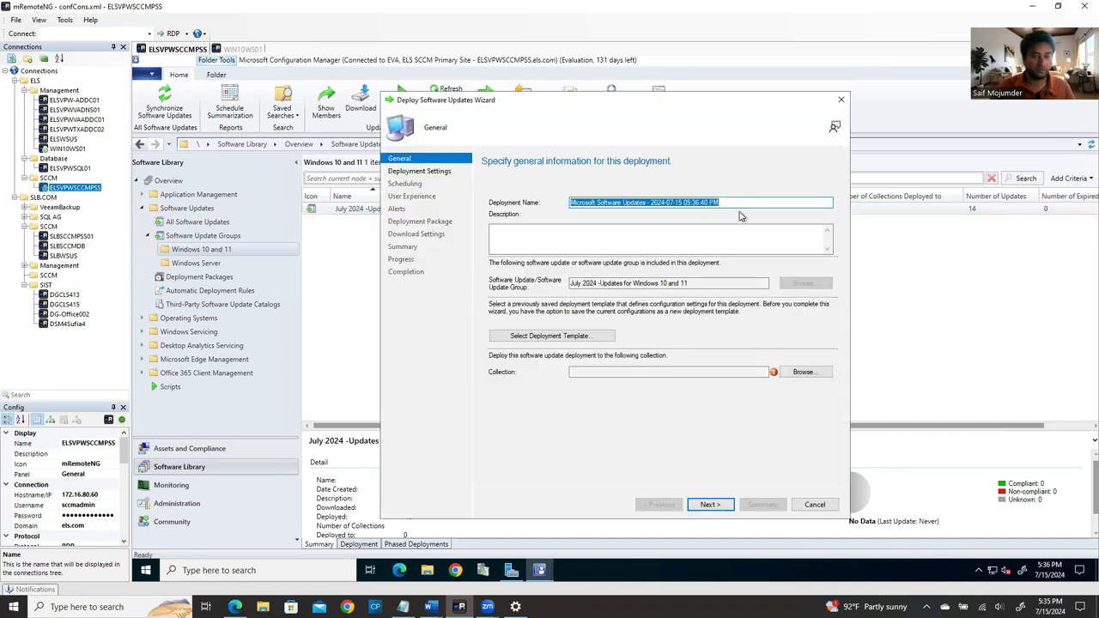
left_click_drag(748, 204, 494, 205)
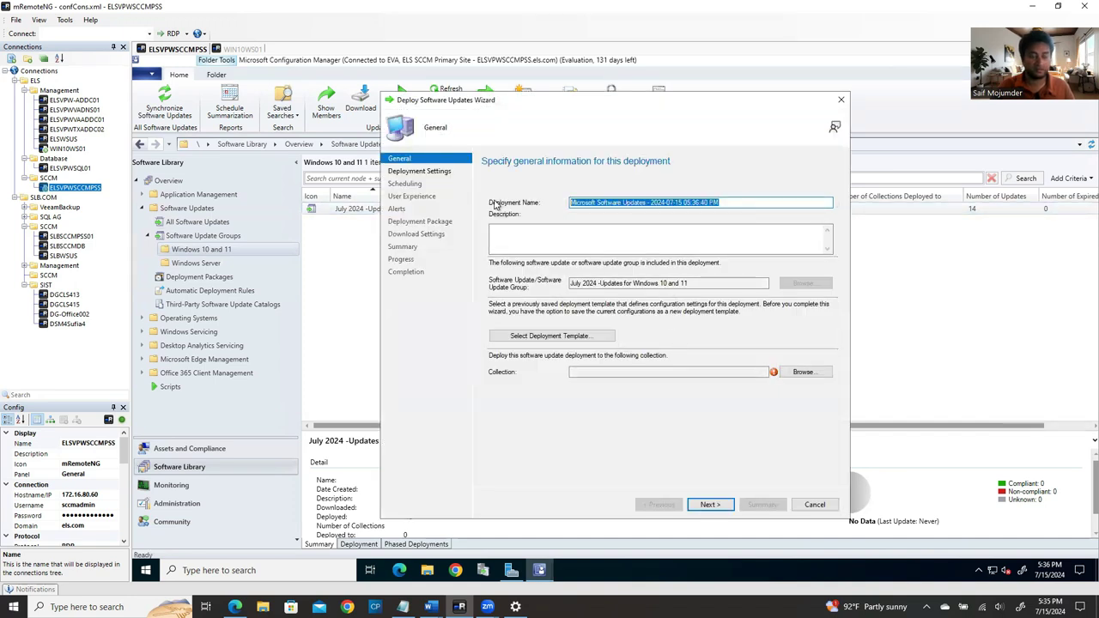
type("July 2024 windows updates for Windows 10 and 11")
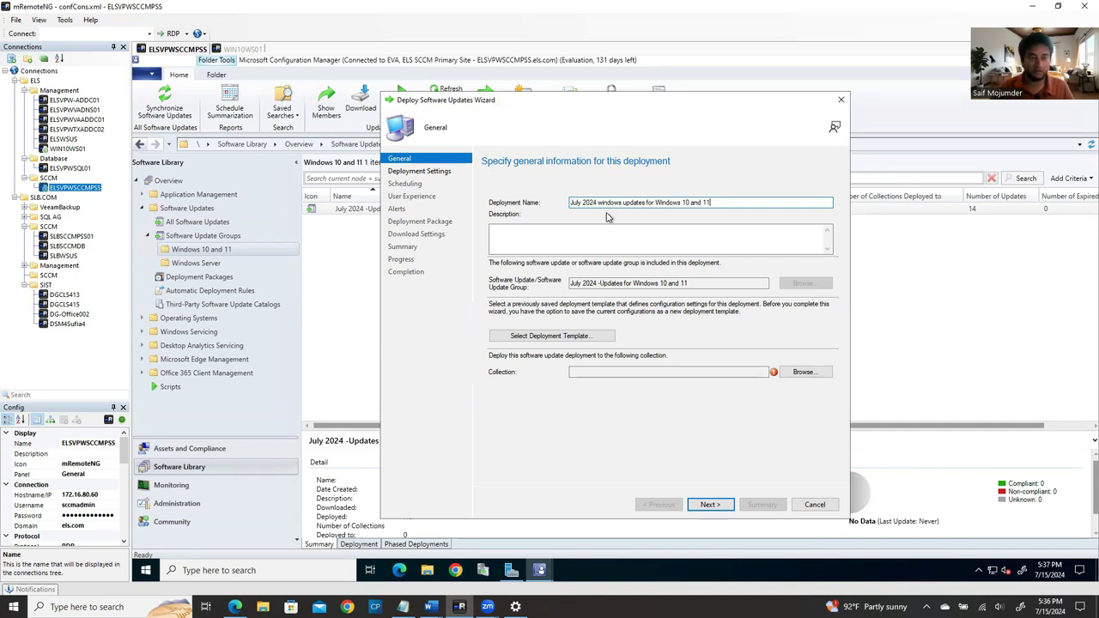
Step: Reuse the deployment name as its description, choose Workstation as the target collection, and continue to the deployment settings
key("ctrl+a")
key("ctrl+c")
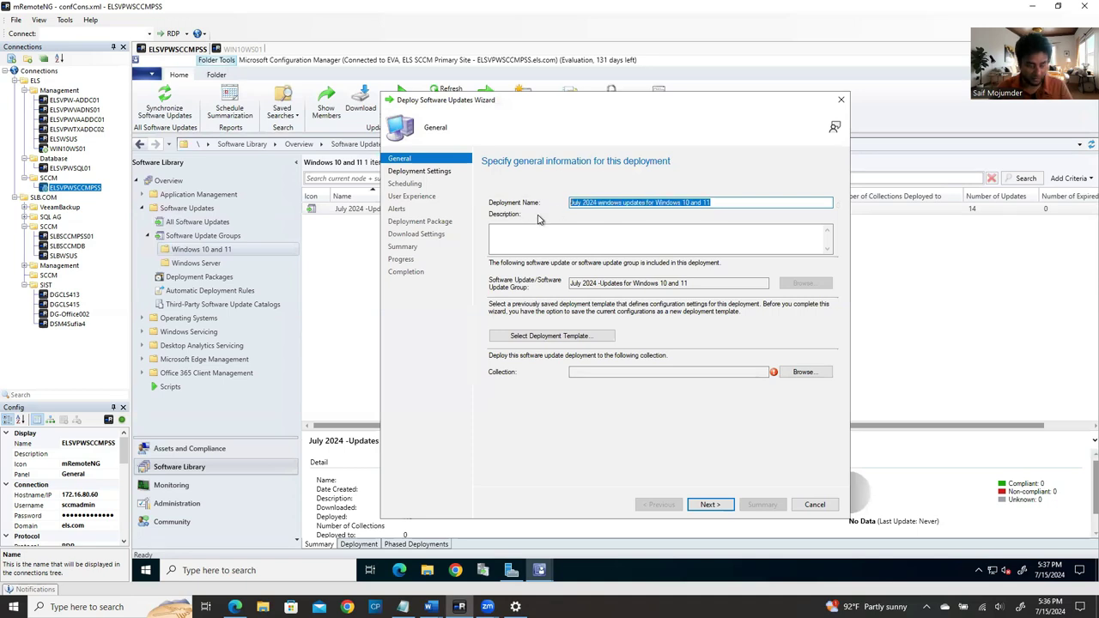
left_click(606, 235)
key("ctrl+v")
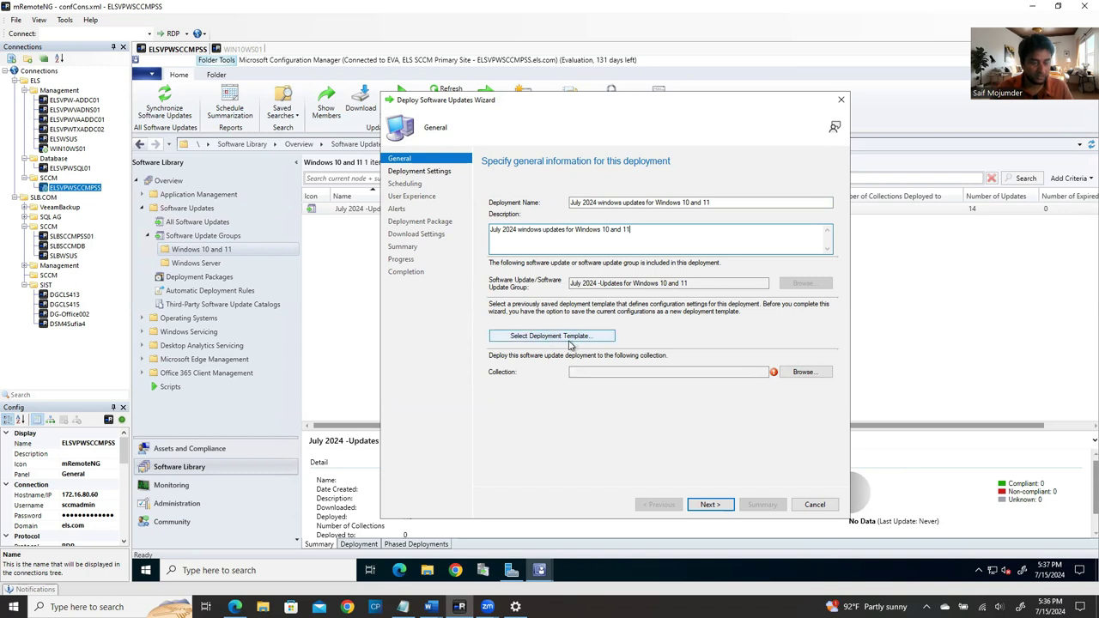
left_click(804, 374)
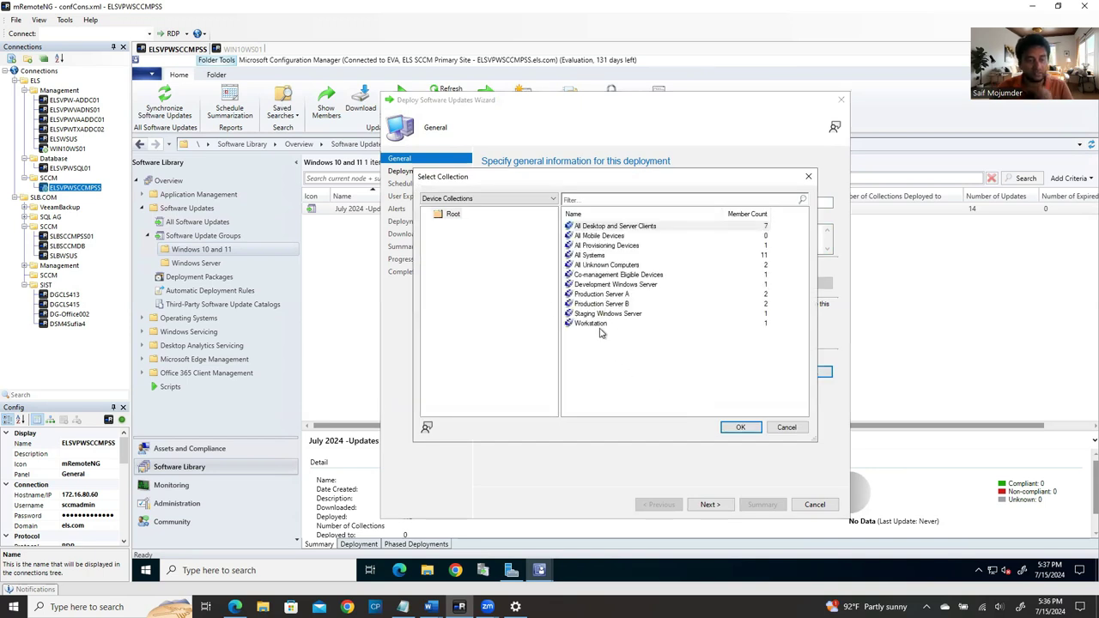
left_click(599, 326)
left_click(739, 426)
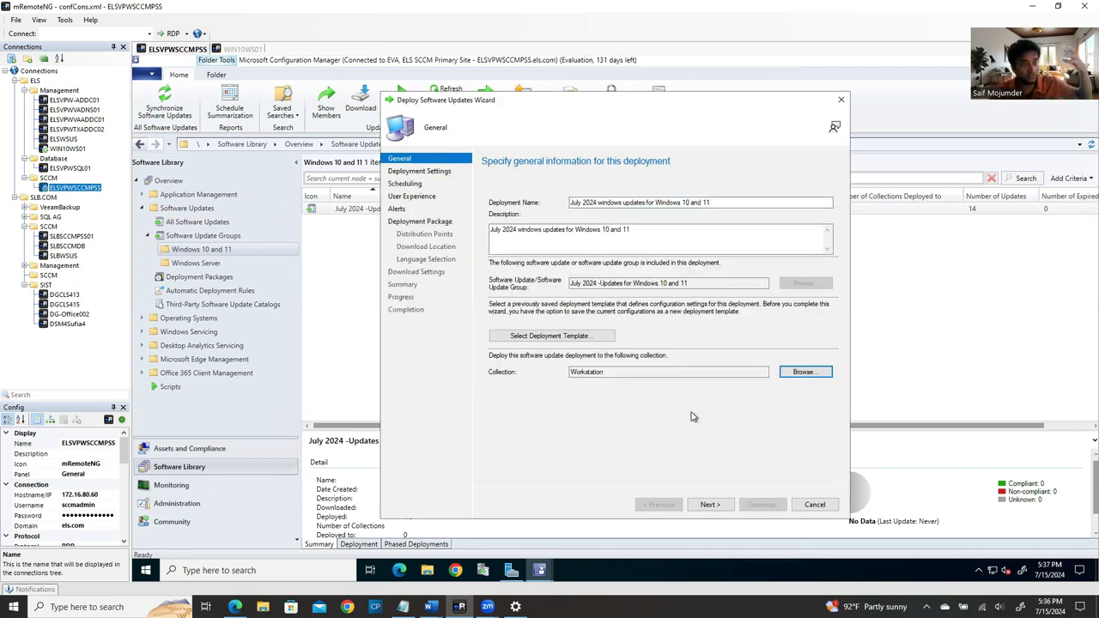
left_click(606, 233)
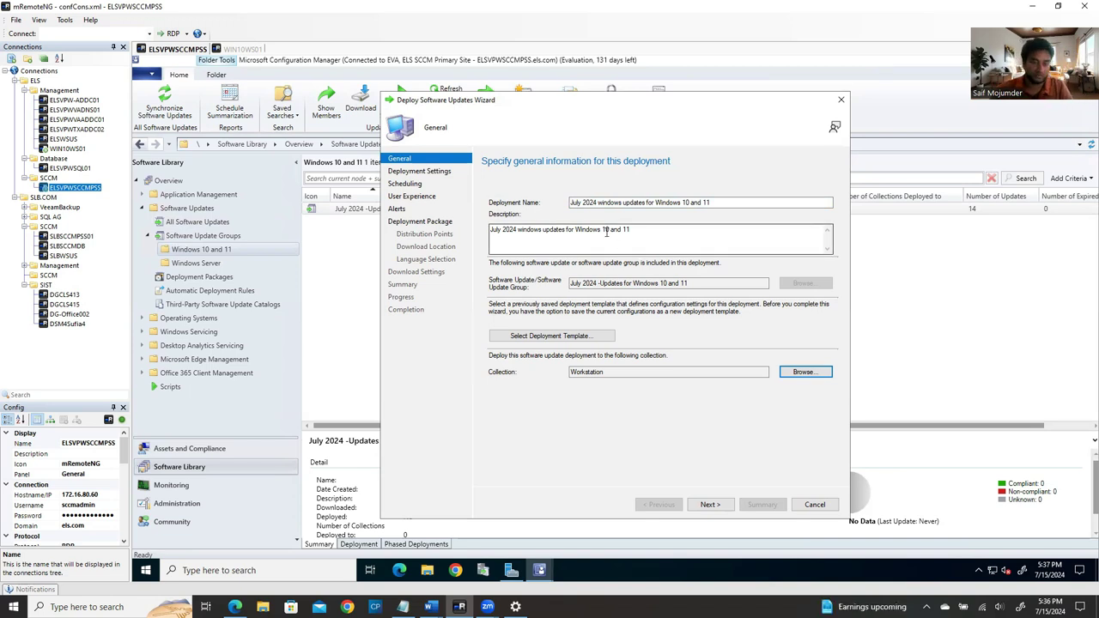
left_click(722, 505)
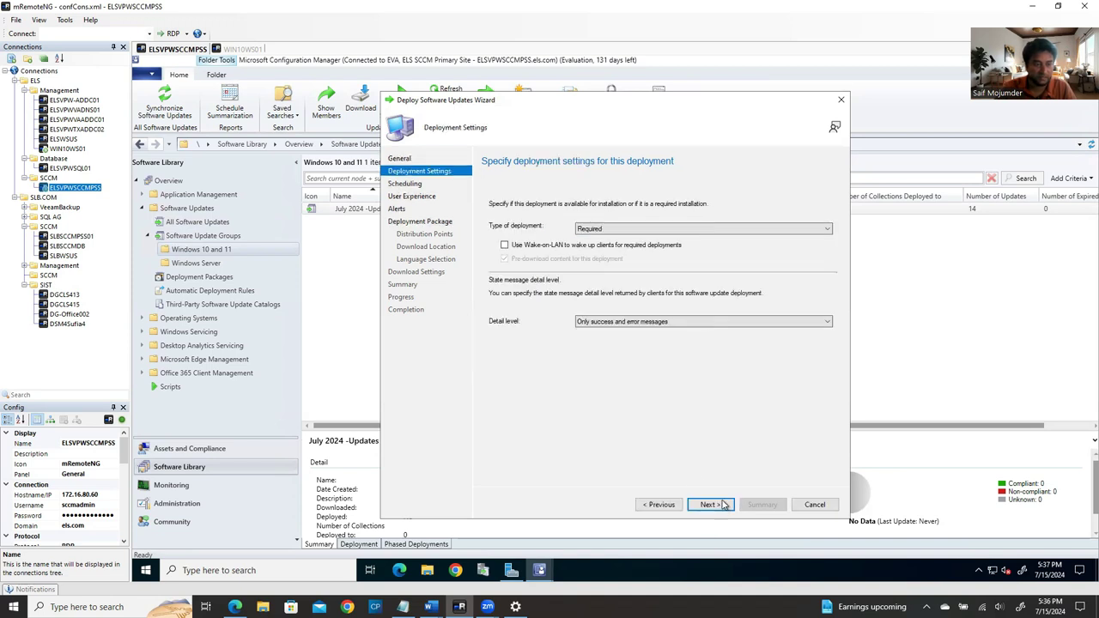
Step: Keep the deployment type as Required, set the state message detail level to All messages, and continue to scheduling
left_click(640, 229)
left_click(639, 238)
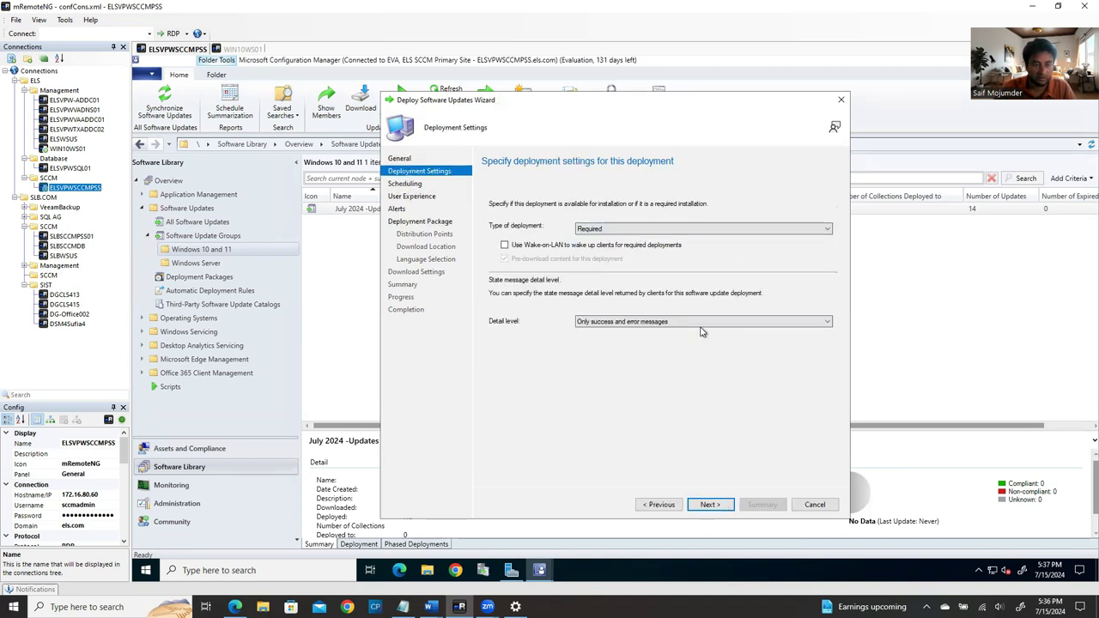
left_click(703, 322)
left_click(687, 339)
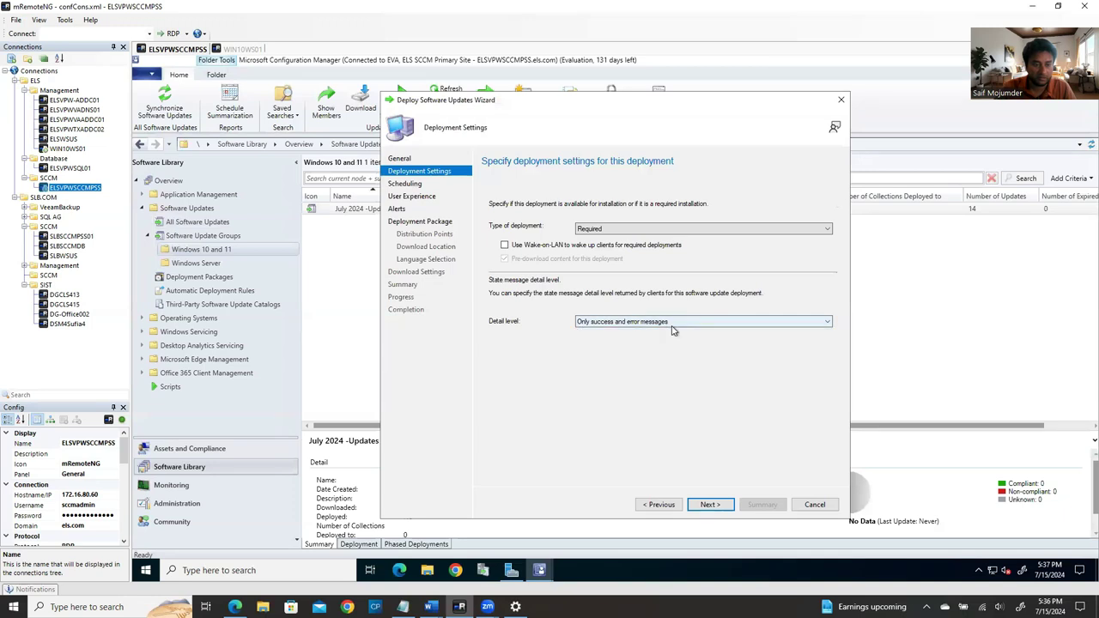
left_click(694, 323)
key("Up")
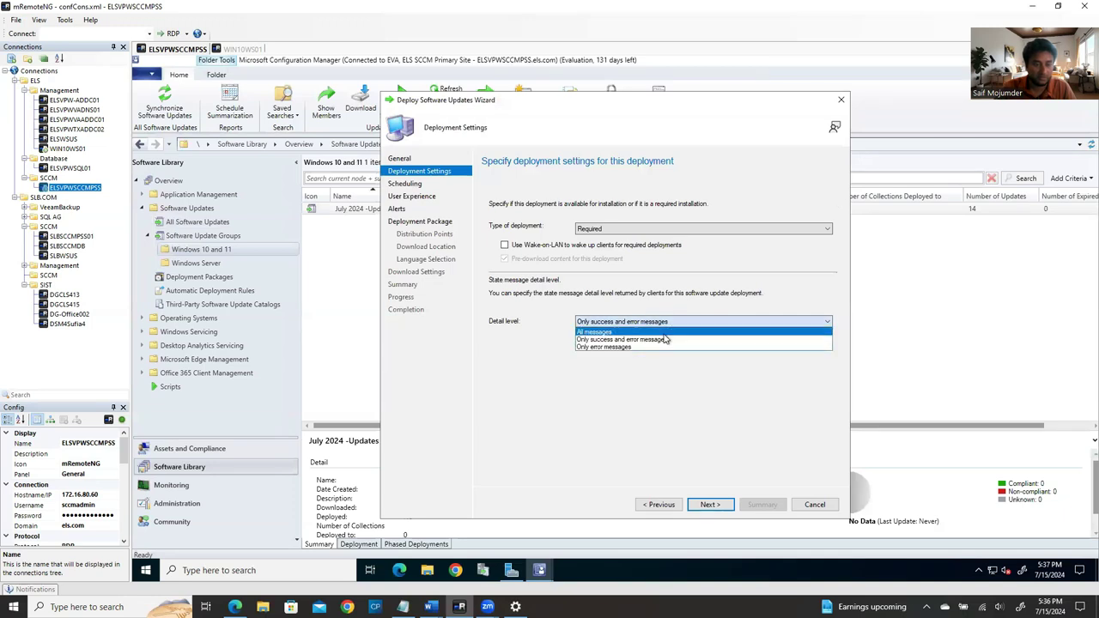
key("Return")
left_click(710, 506)
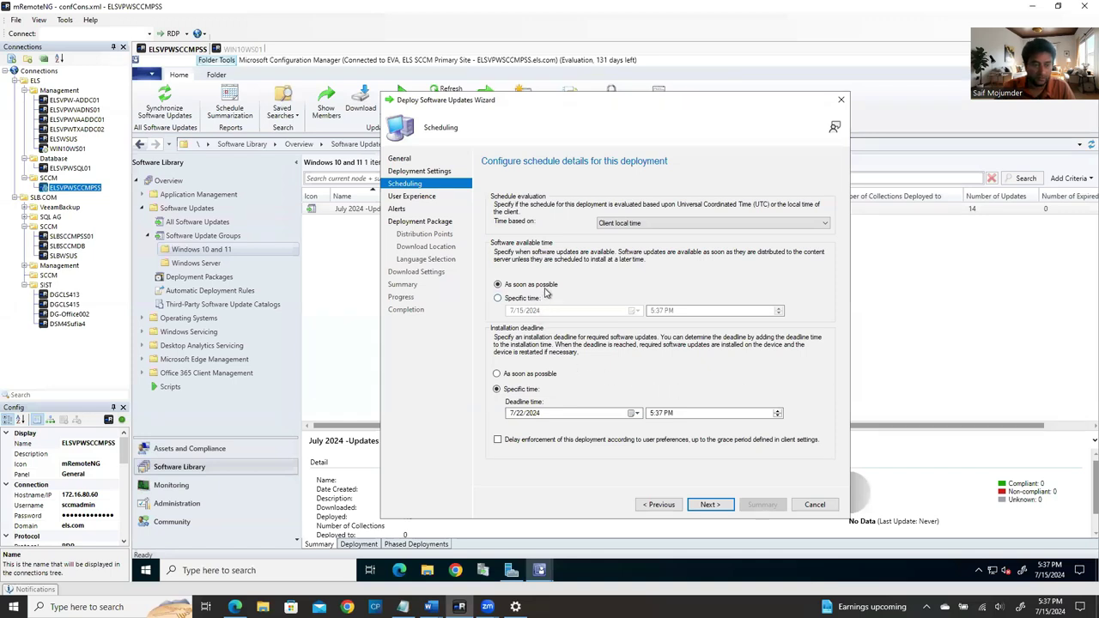
Step: Schedule the software available time for the specific time 7/15/2024 at 7:00 PM
left_click(498, 300)
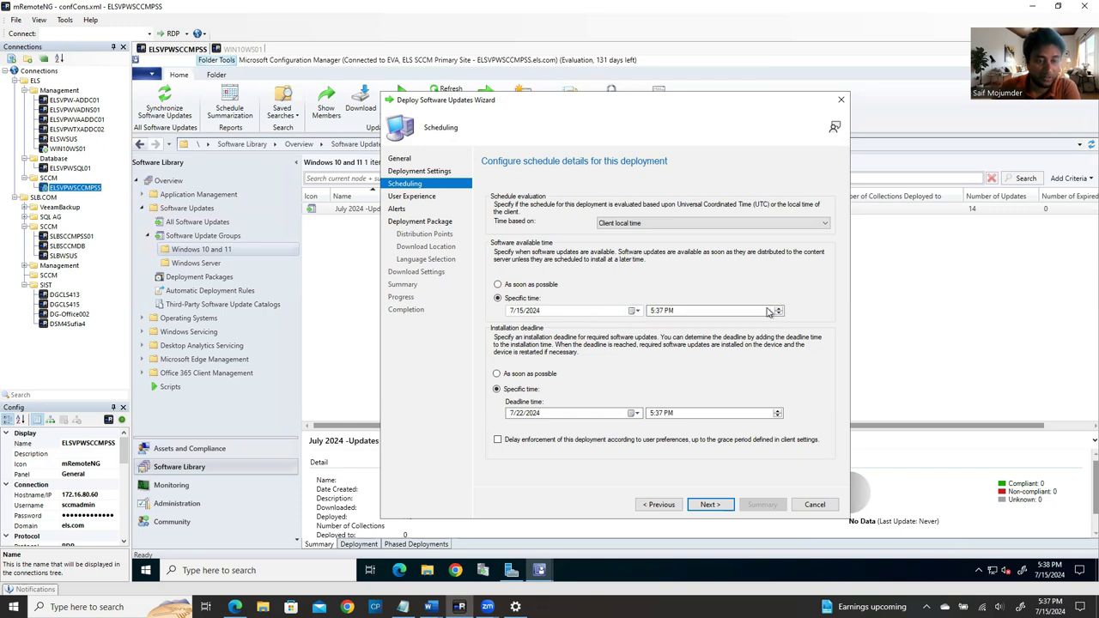
left_click(671, 314)
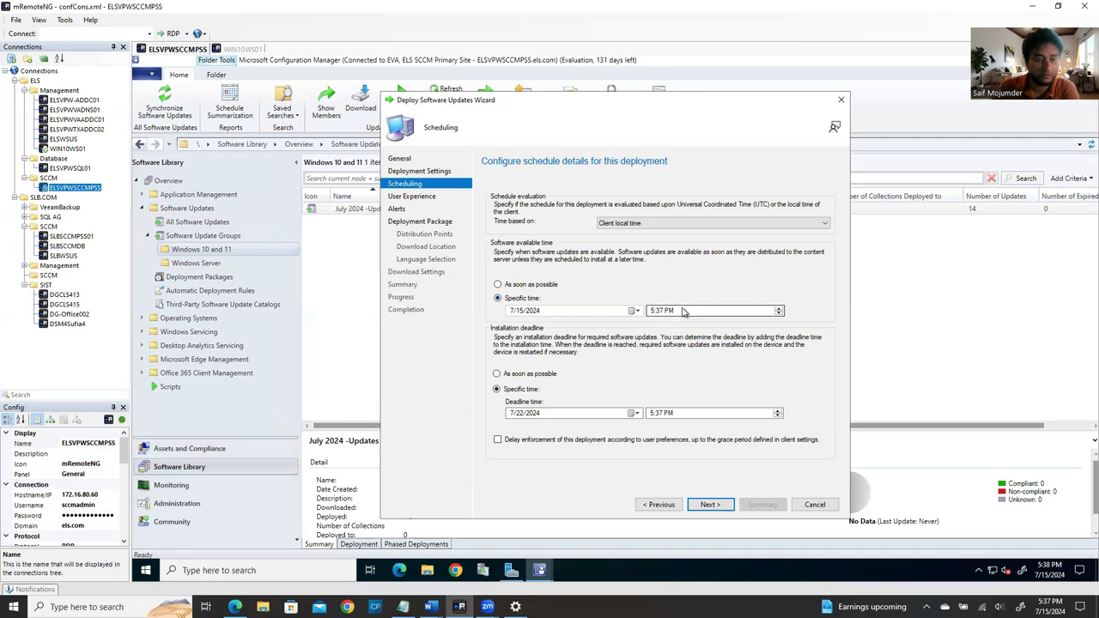
left_click(654, 313)
left_click(654, 313)
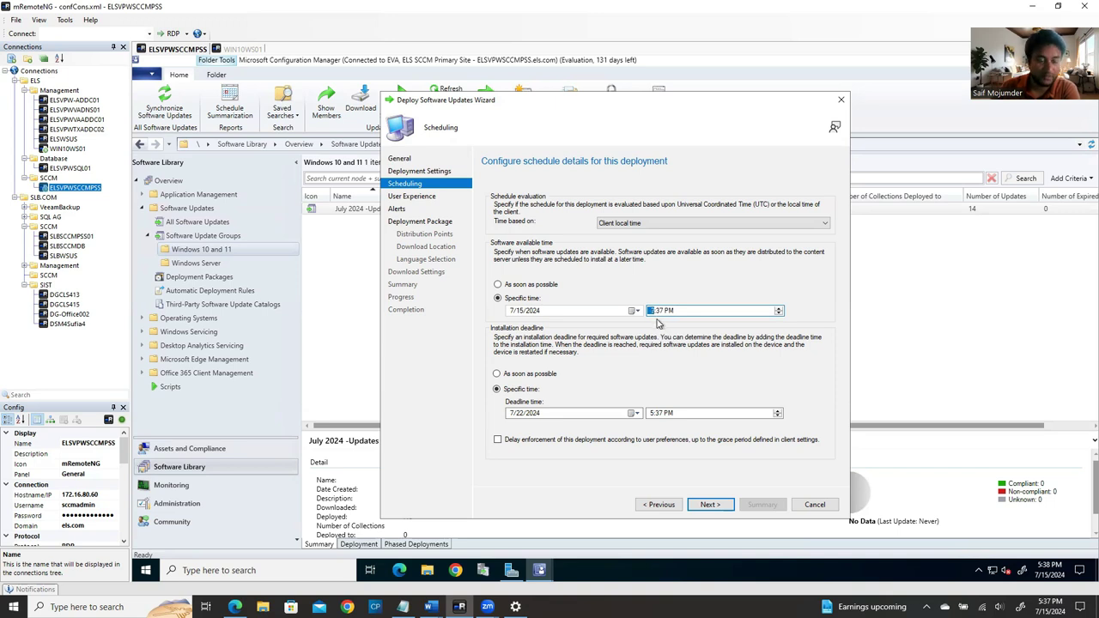
type("7")
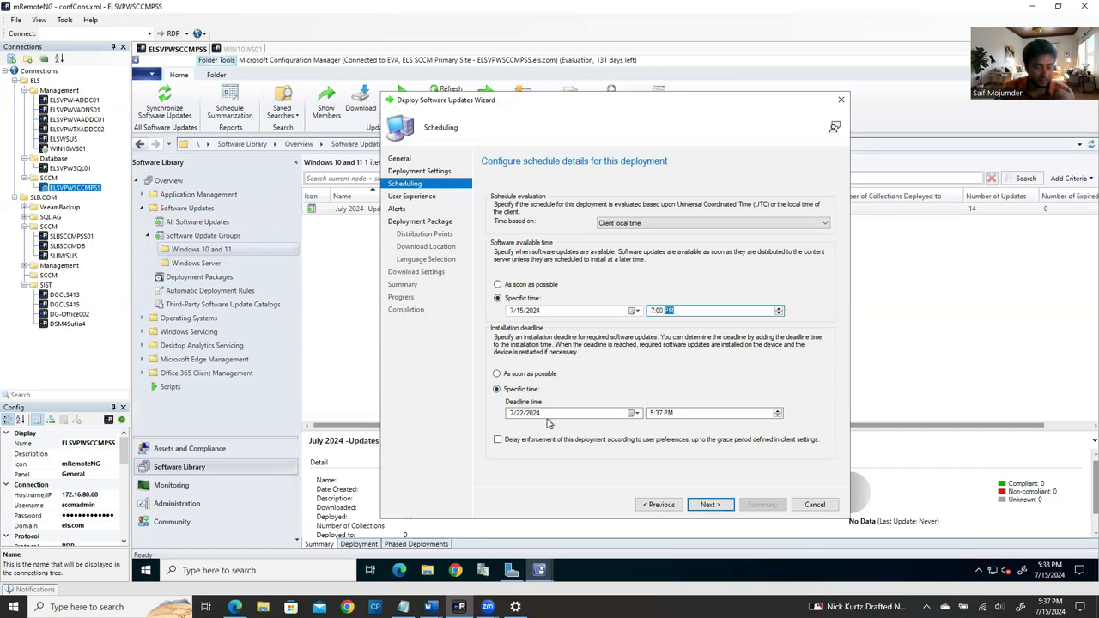
Step: Set the installation deadline to 7/15/2024 at 8:00 PM and continue to the user experience settings
left_click(582, 415)
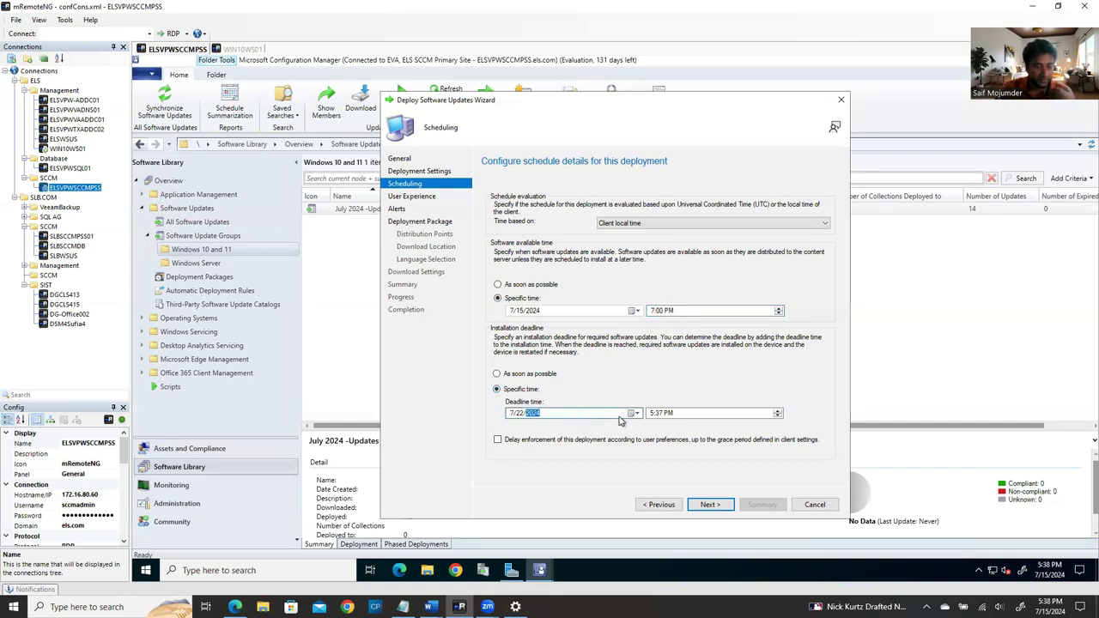
left_click(628, 415)
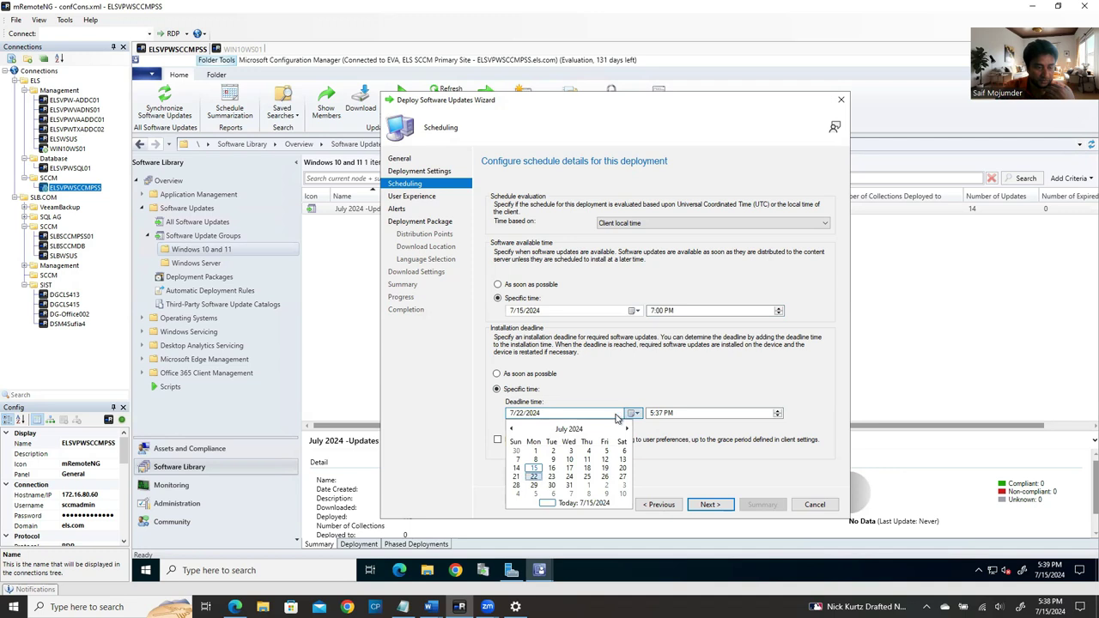
left_click(534, 468)
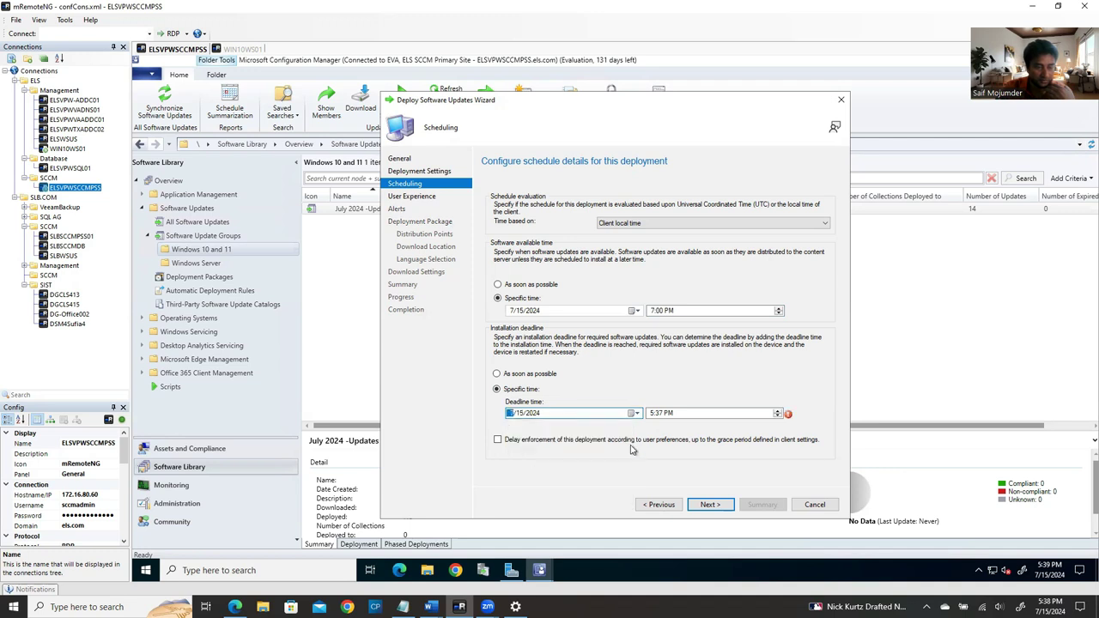
left_click(650, 414)
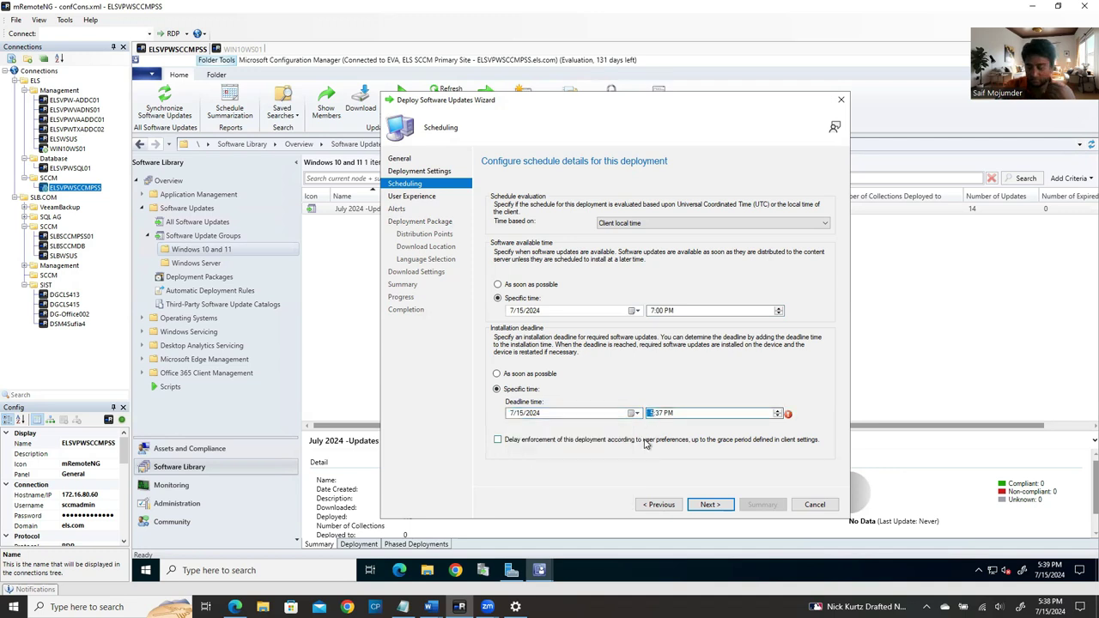
type("8")
left_click(659, 415)
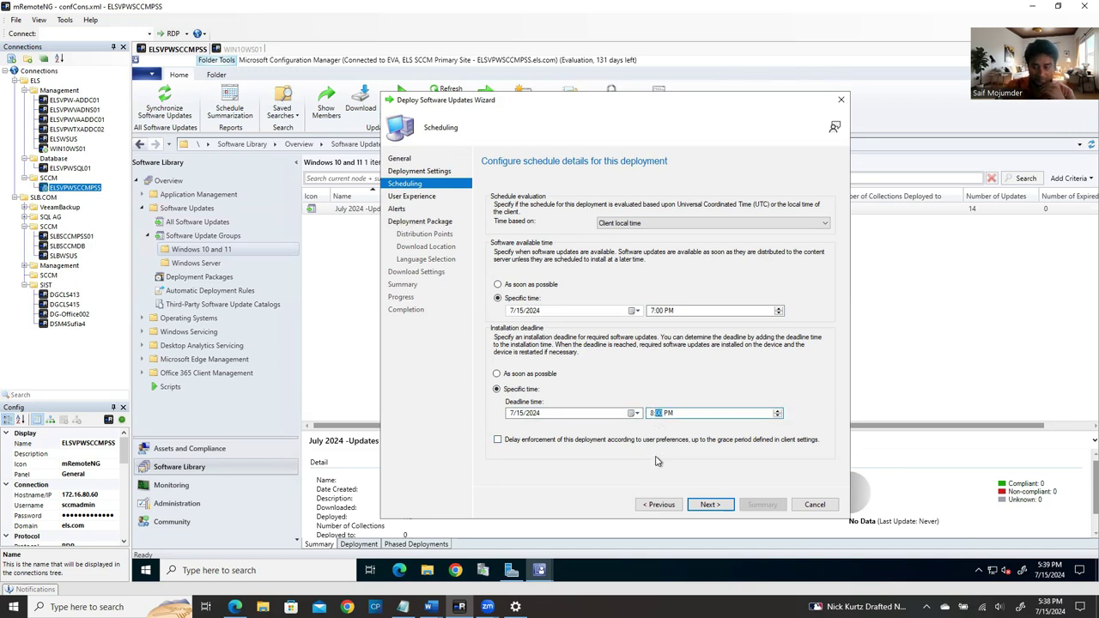
left_click(709, 506)
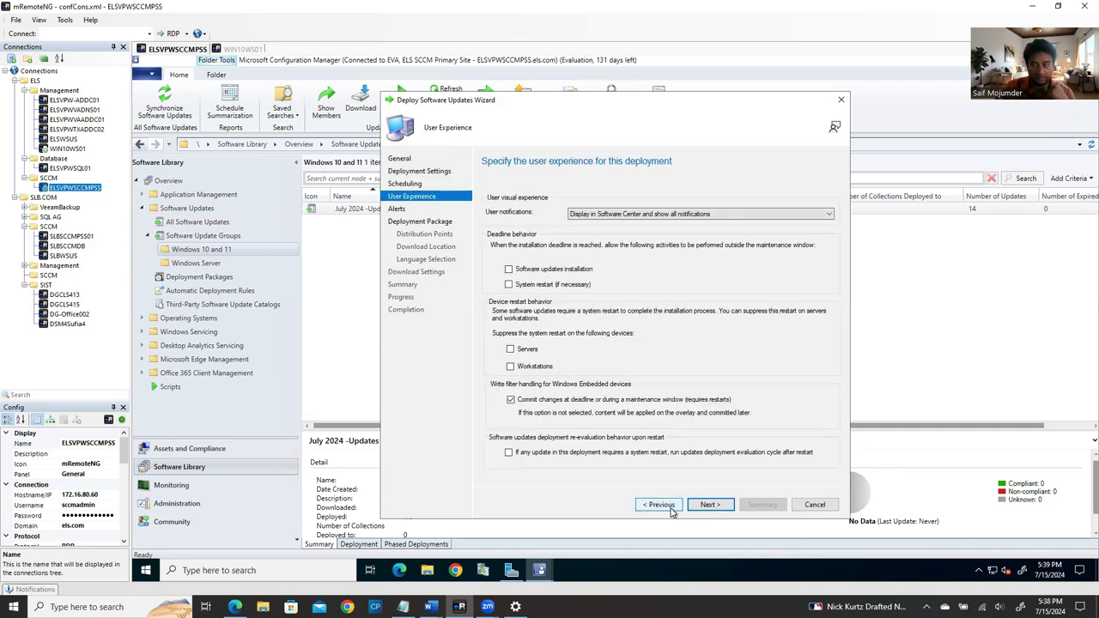
Step: Allow update installation outside the maintenance window, enable the evaluation cycle after restart, and leave the alert options at their defaults
left_click(509, 269)
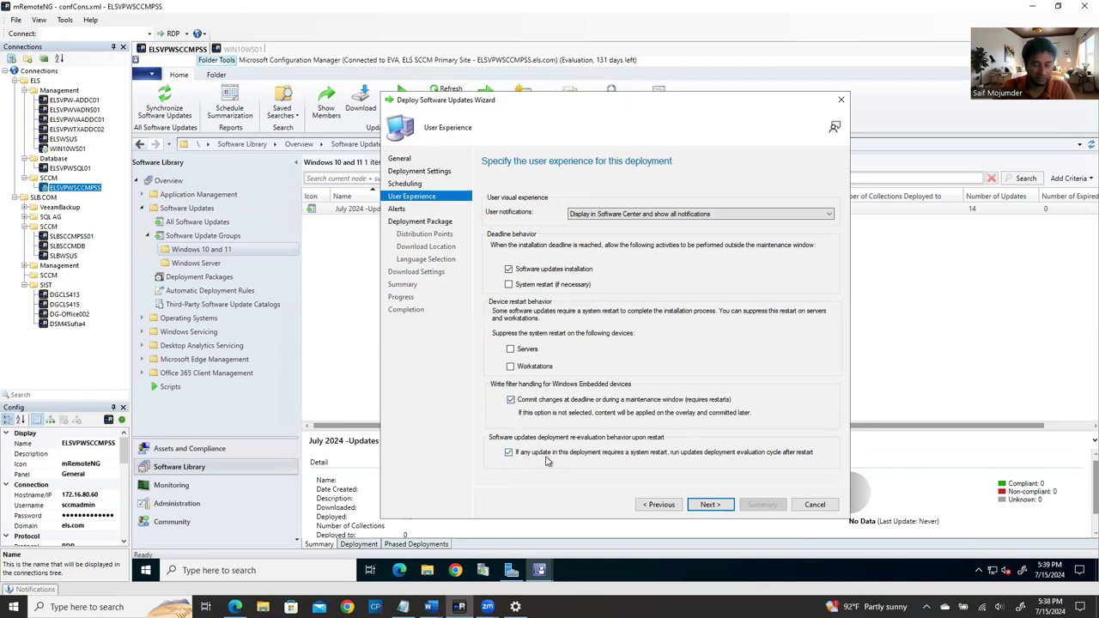
left_click(707, 506)
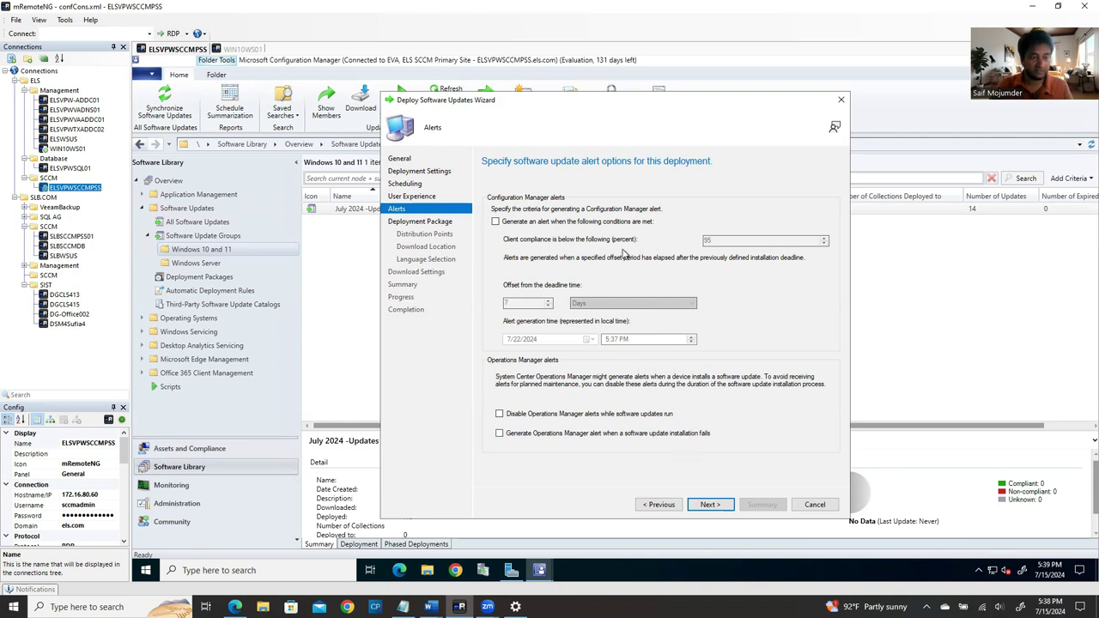
left_click(704, 507)
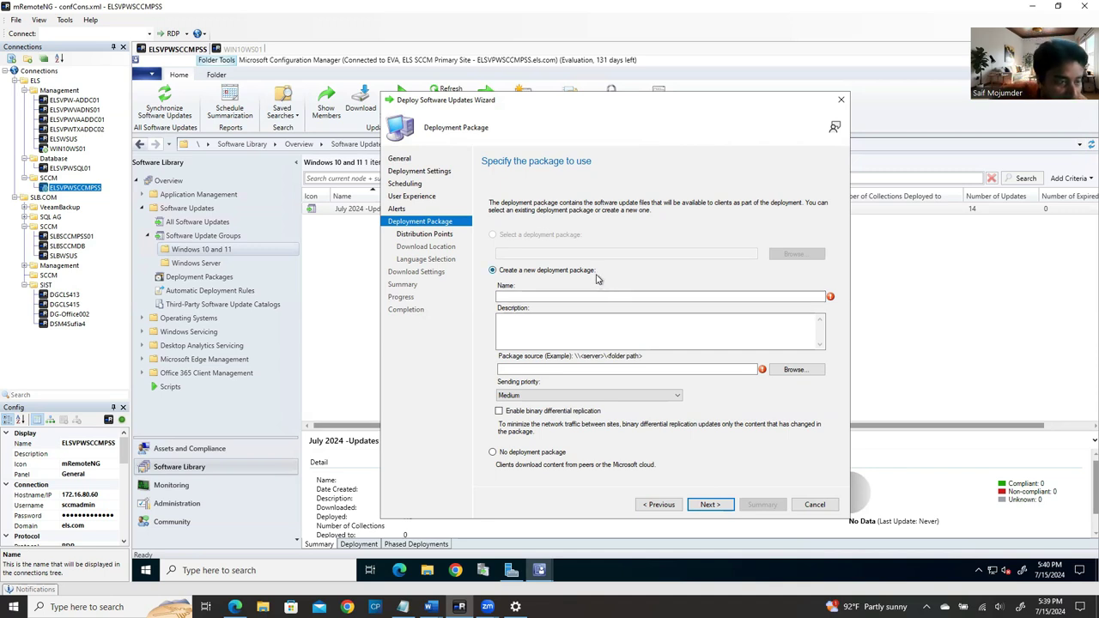
left_click(722, 507)
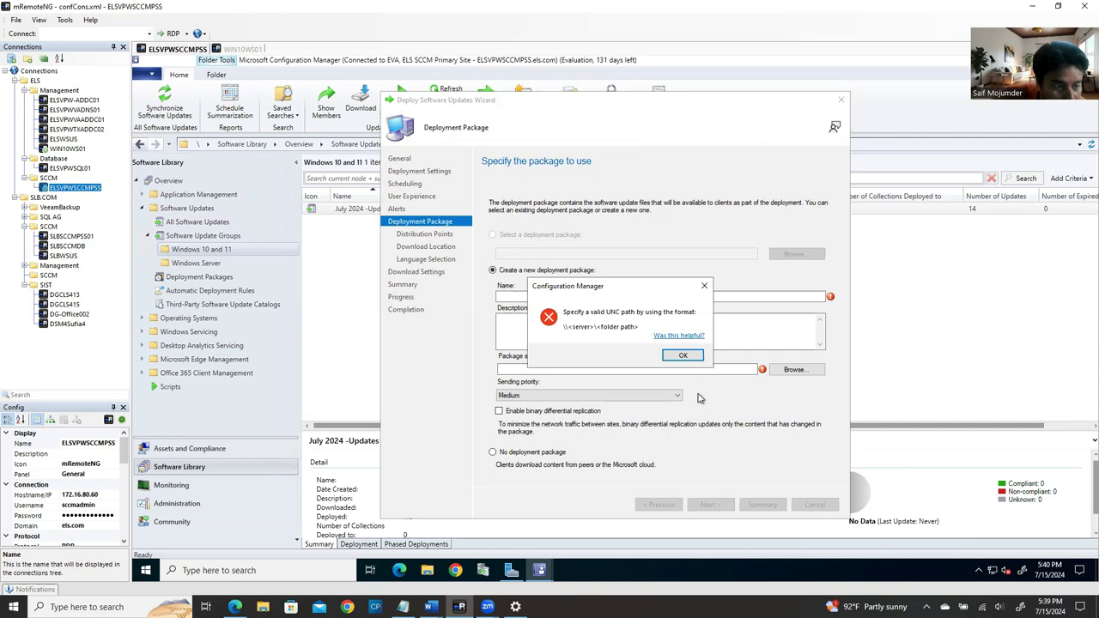
left_click(680, 354)
left_click(808, 294)
left_click(565, 371)
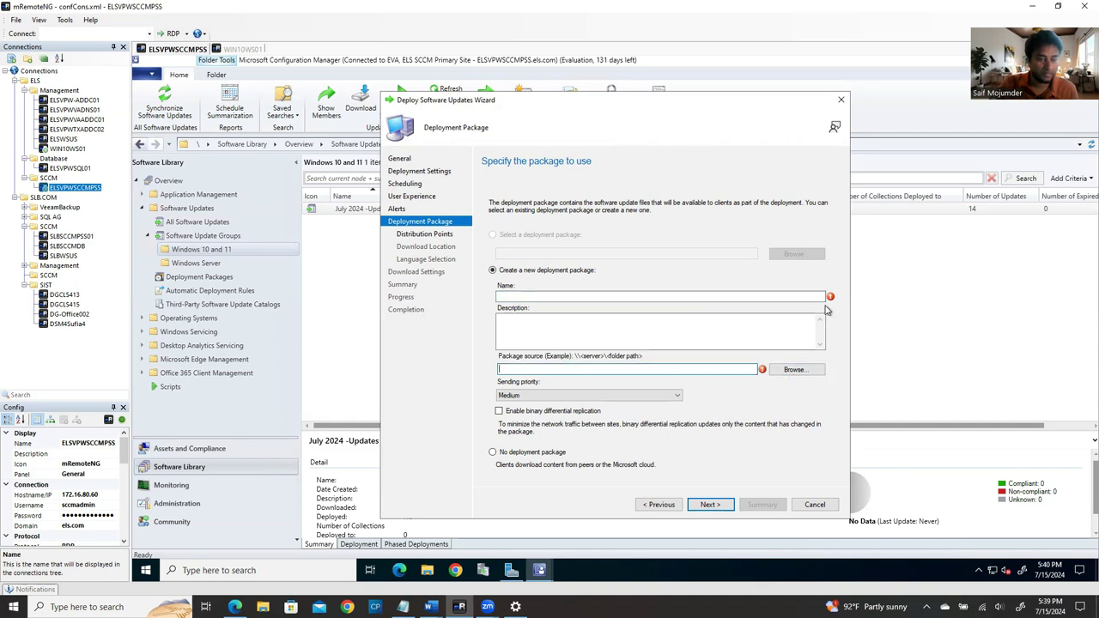
left_click(794, 371)
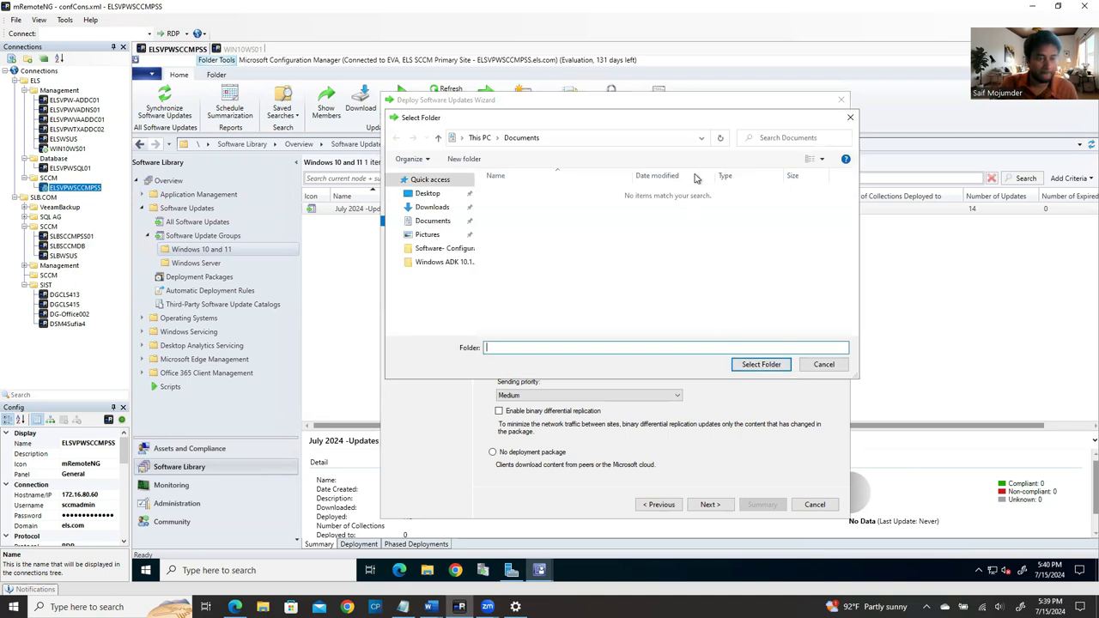
left_click(701, 139)
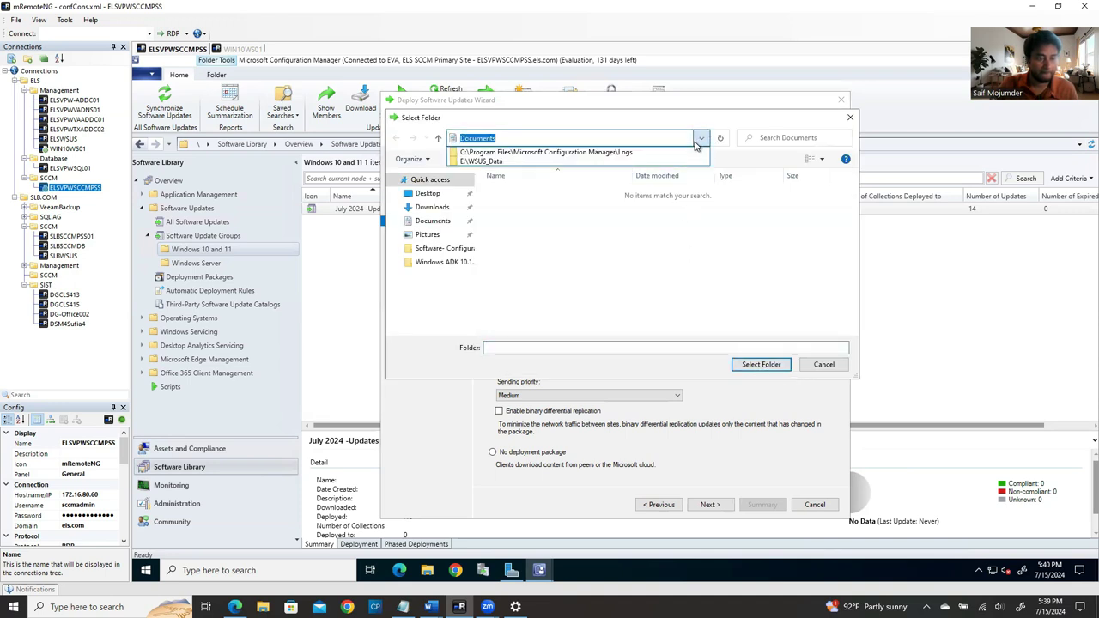
left_click(615, 154)
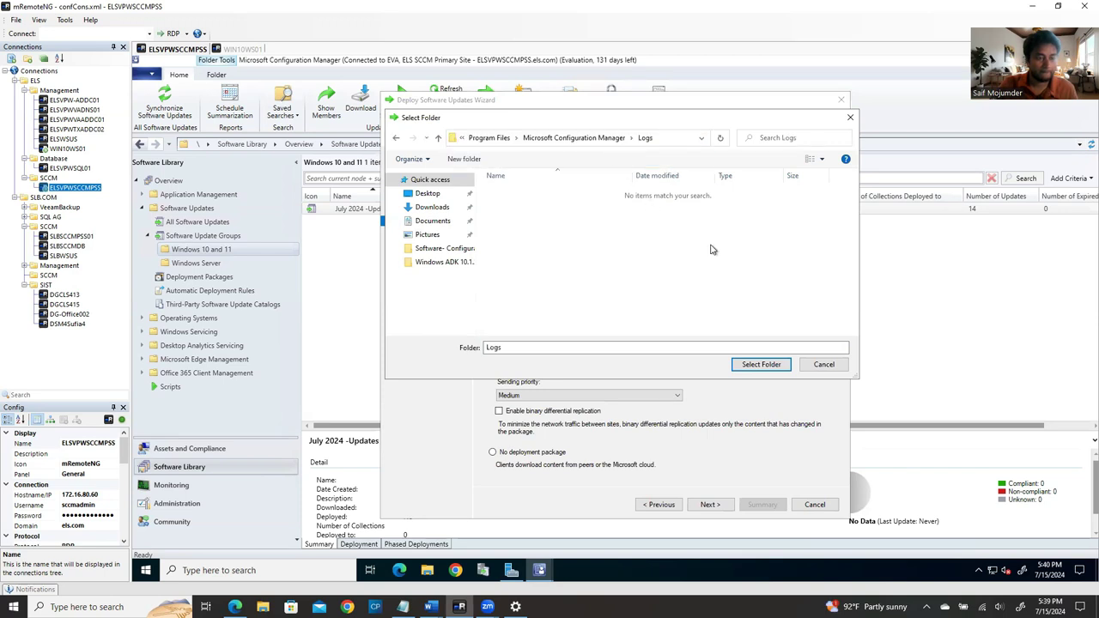
left_click(850, 117)
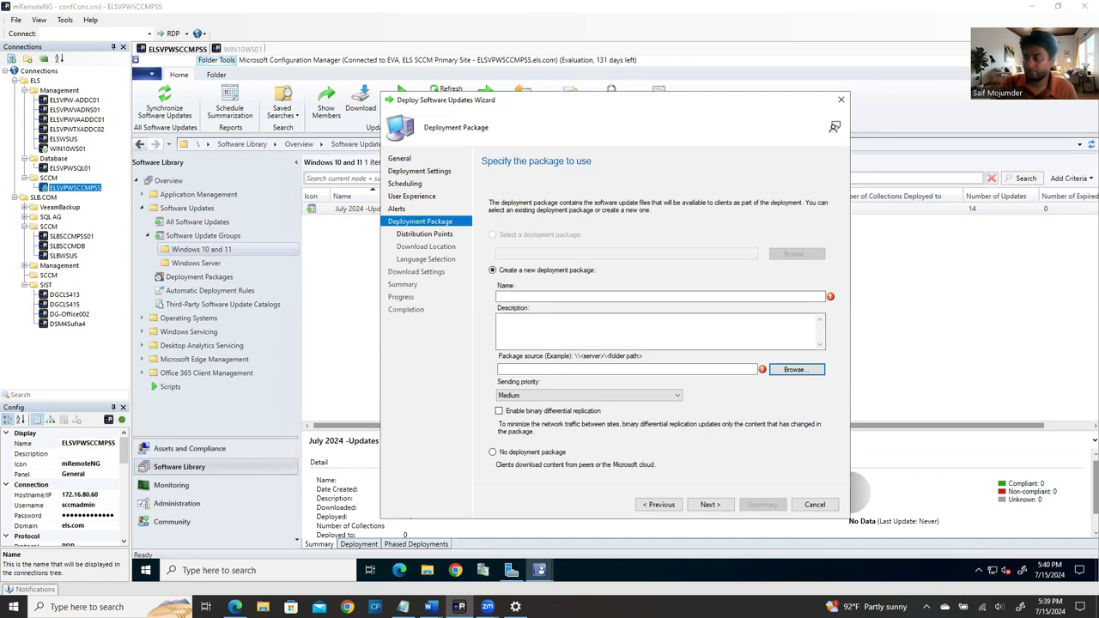
Step: Choose to deploy the updates with no deployment package, so clients download content from peers or the Microsoft cloud
left_click(493, 452)
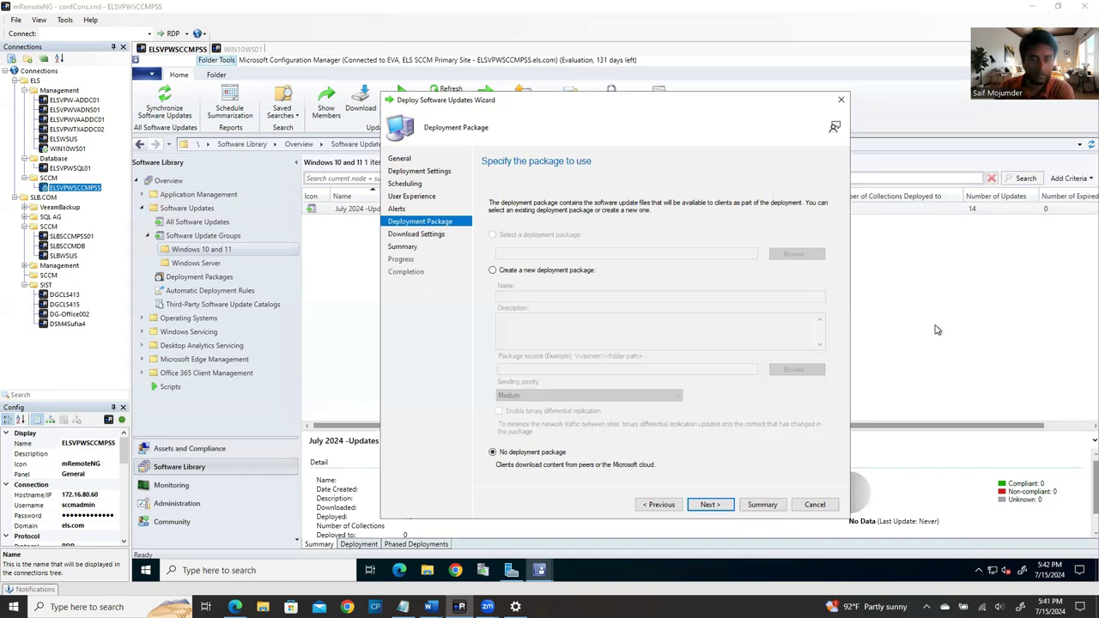
left_click(493, 271)
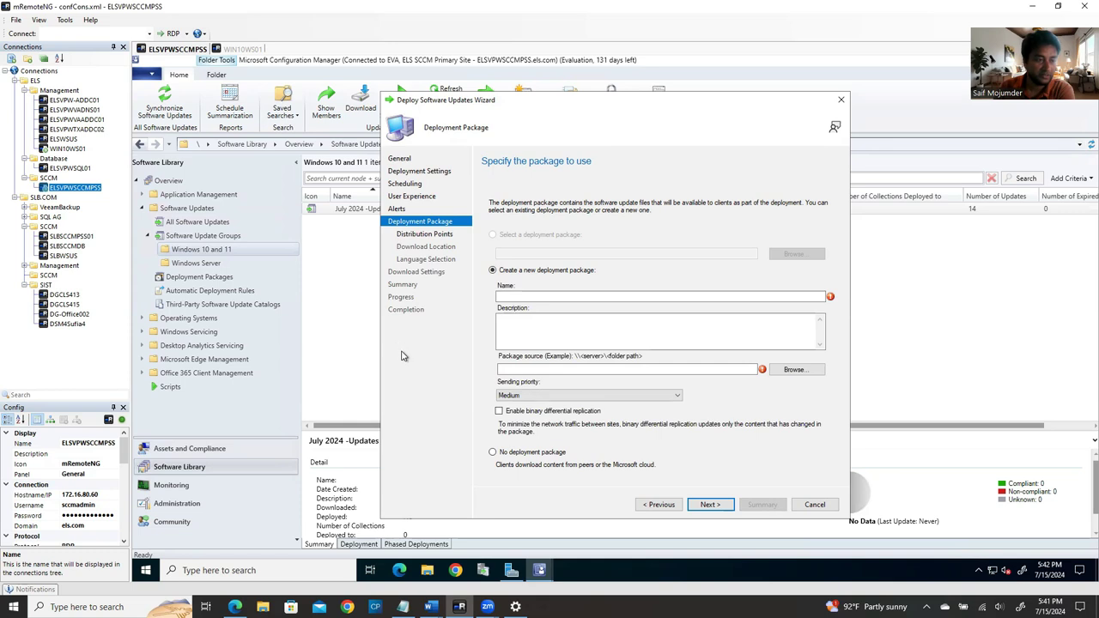
left_click(493, 453)
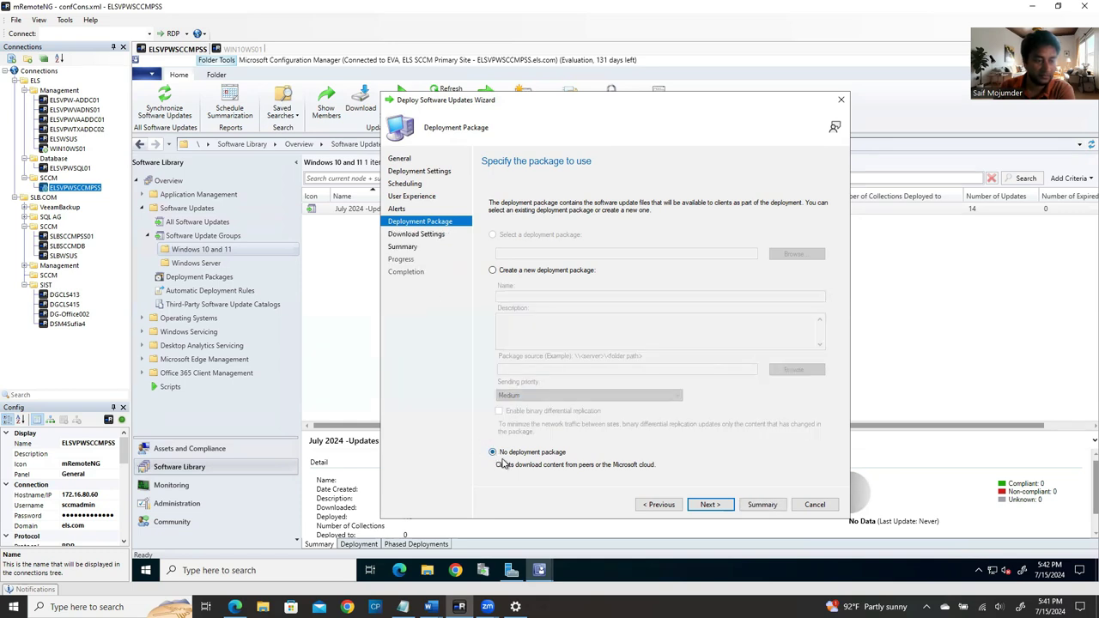
Step: In the download settings, let clients download updates from a neighbor or default distribution point and install them, and continue to the summary
left_click(709, 505)
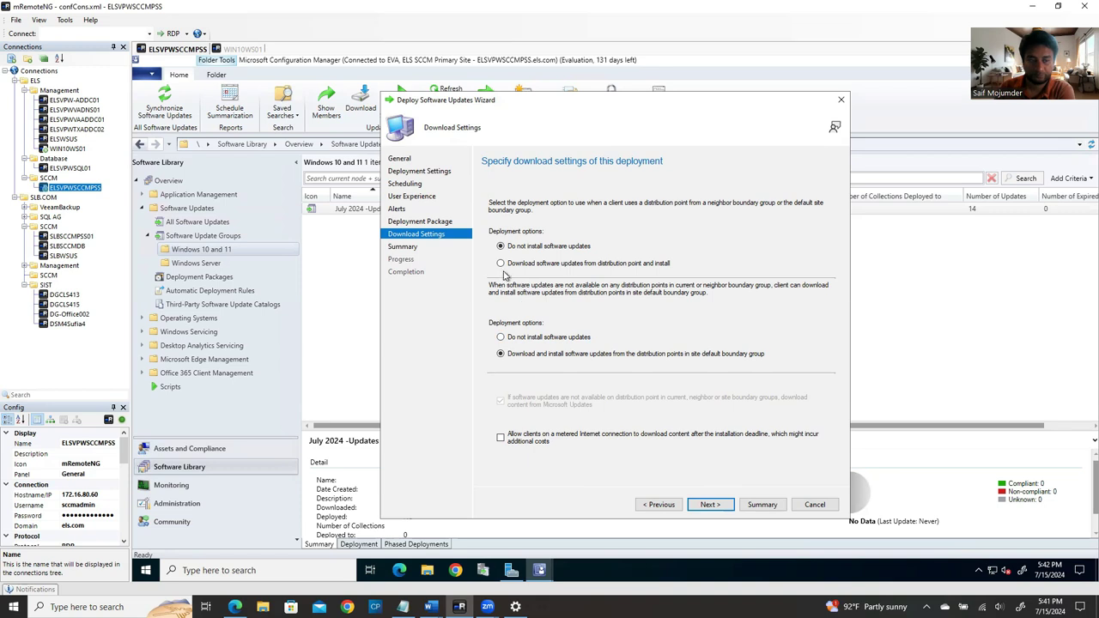
left_click(501, 264)
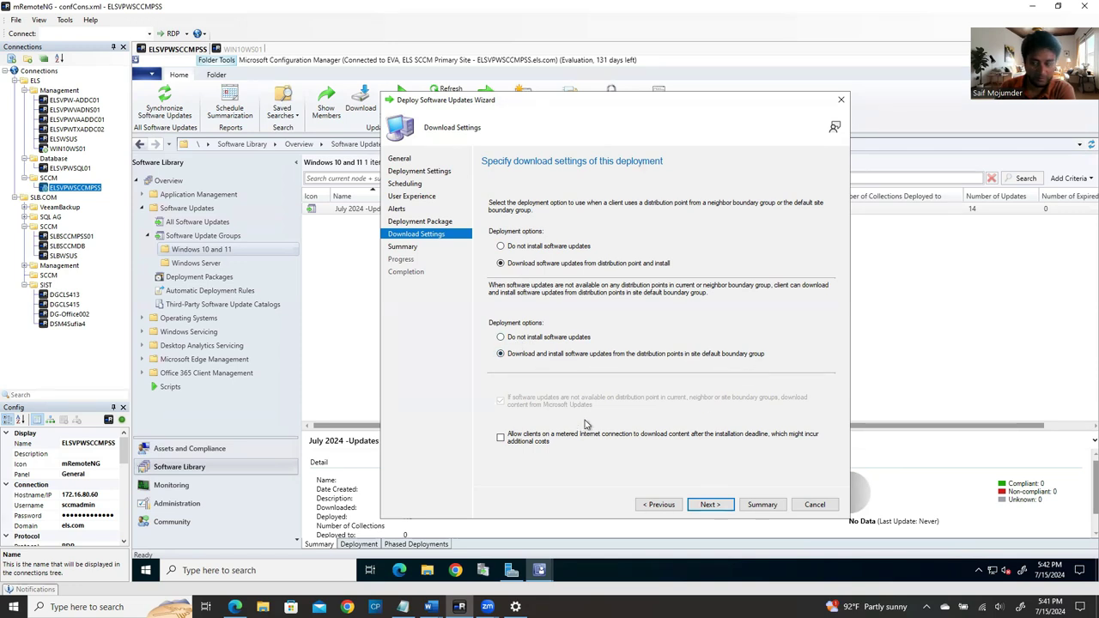
left_click(707, 506)
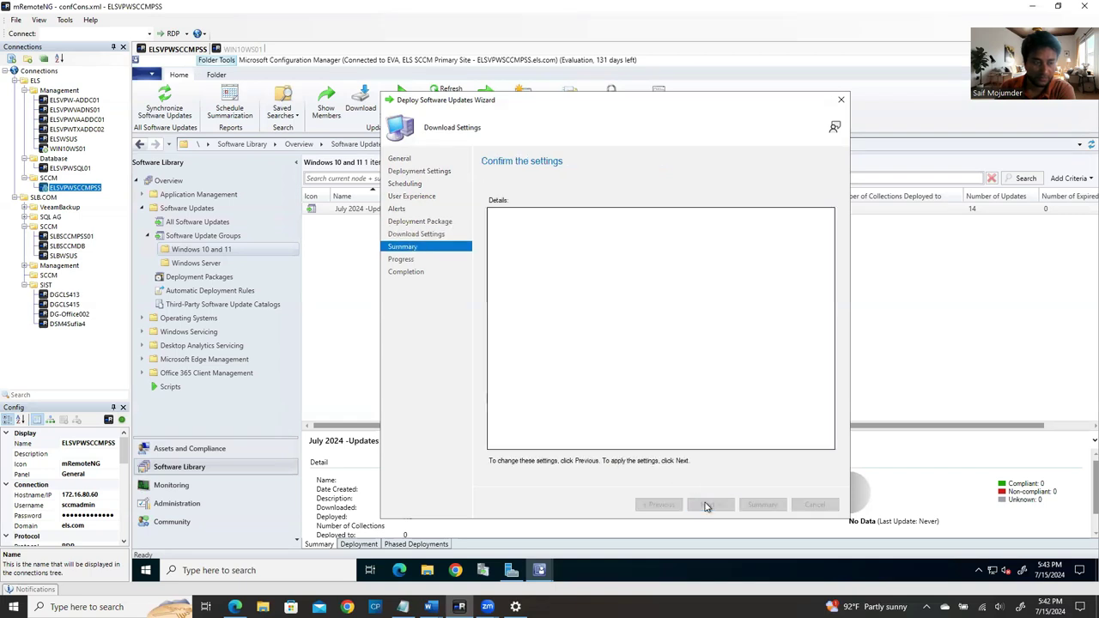
Step: Finish the Deploy Software Updates Wizard for the Windows 10 and 11 update group and close it
left_click(707, 506)
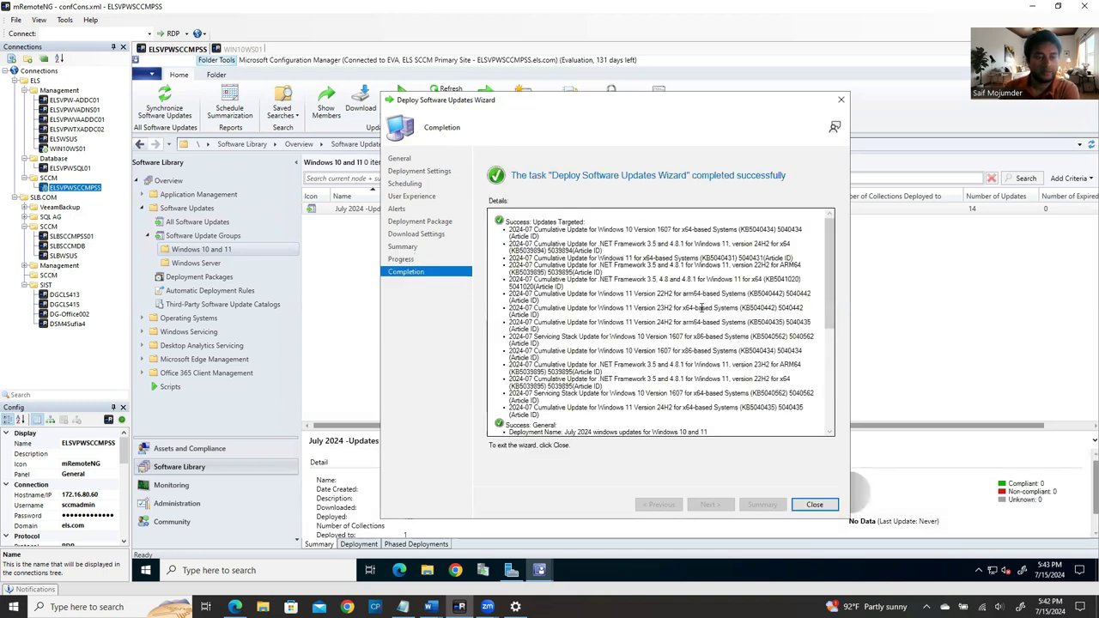
left_click(811, 505)
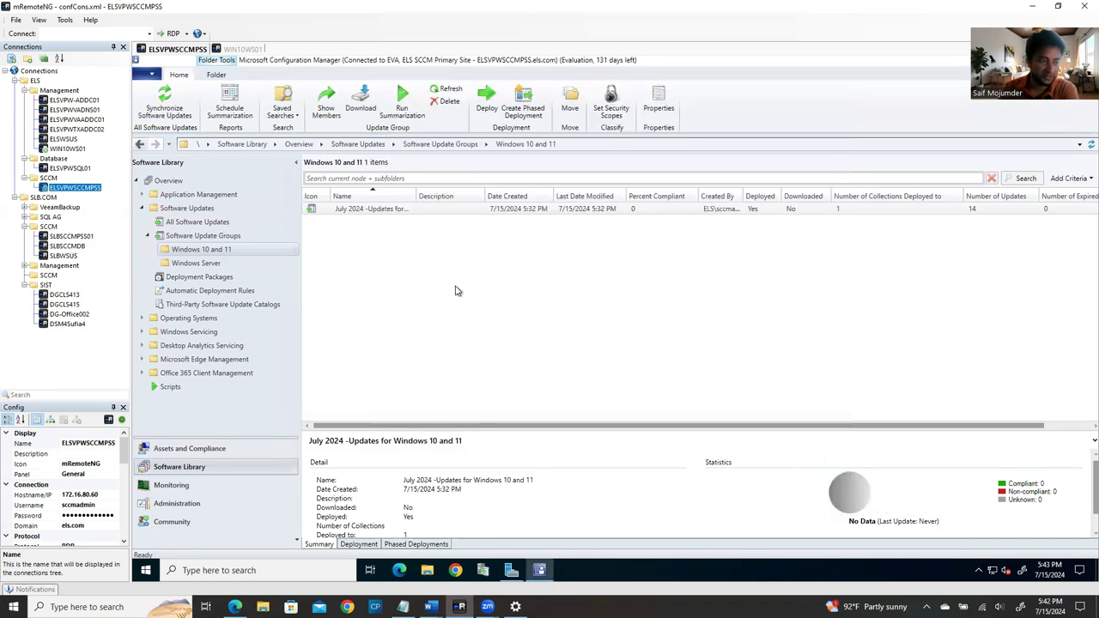
Step: Start a deployment of the July 2024 update group for Windows Servers from the Windows Server folder
left_click(221, 267)
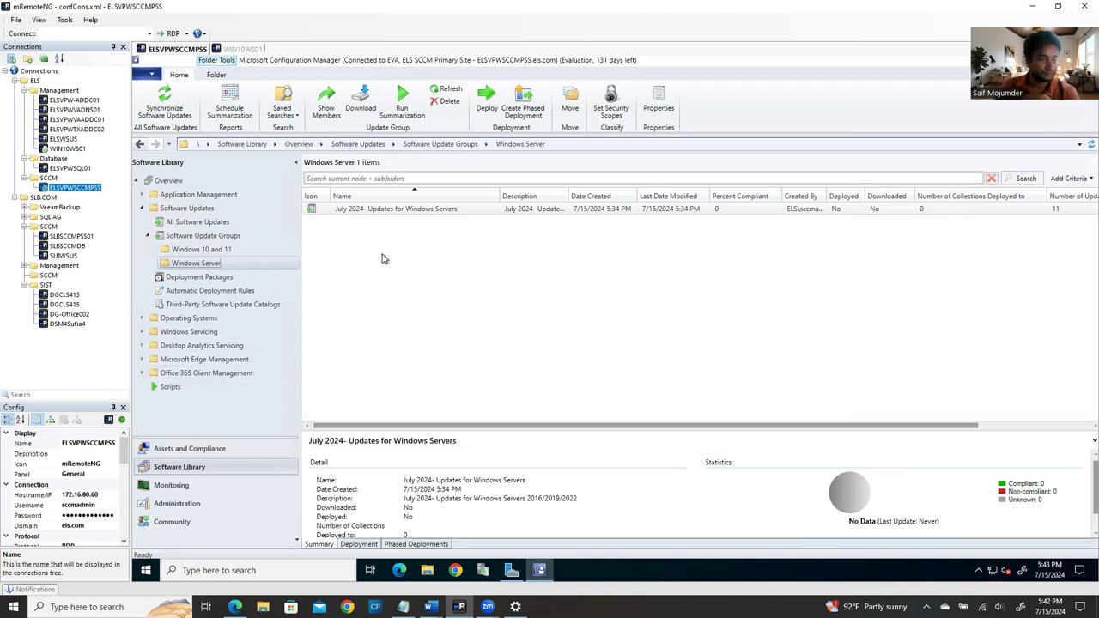
right_click(397, 212)
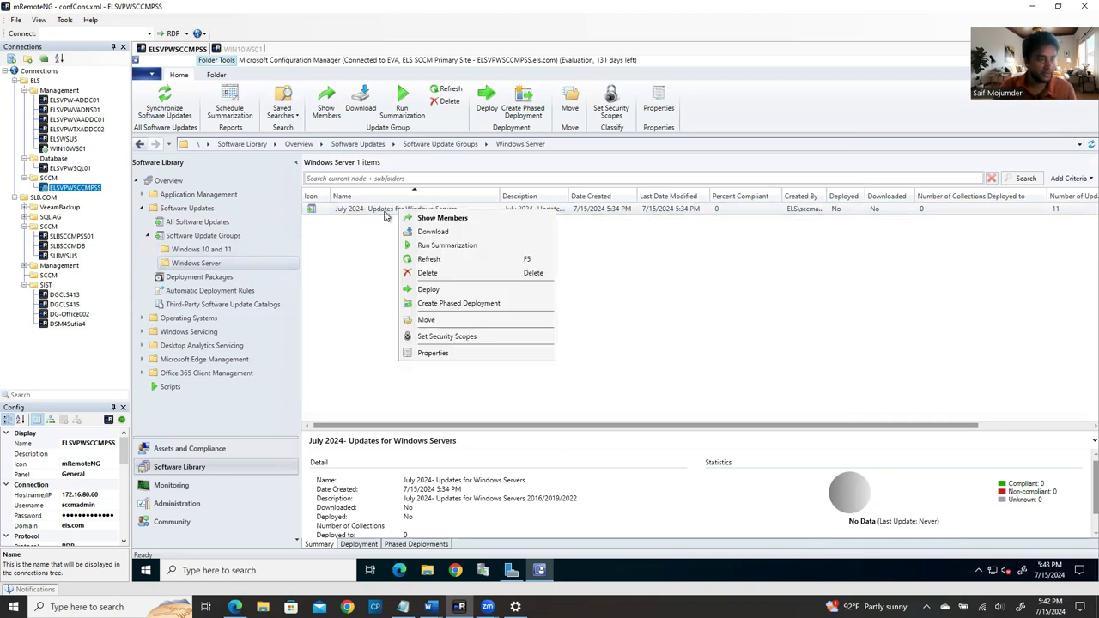
left_click(438, 291)
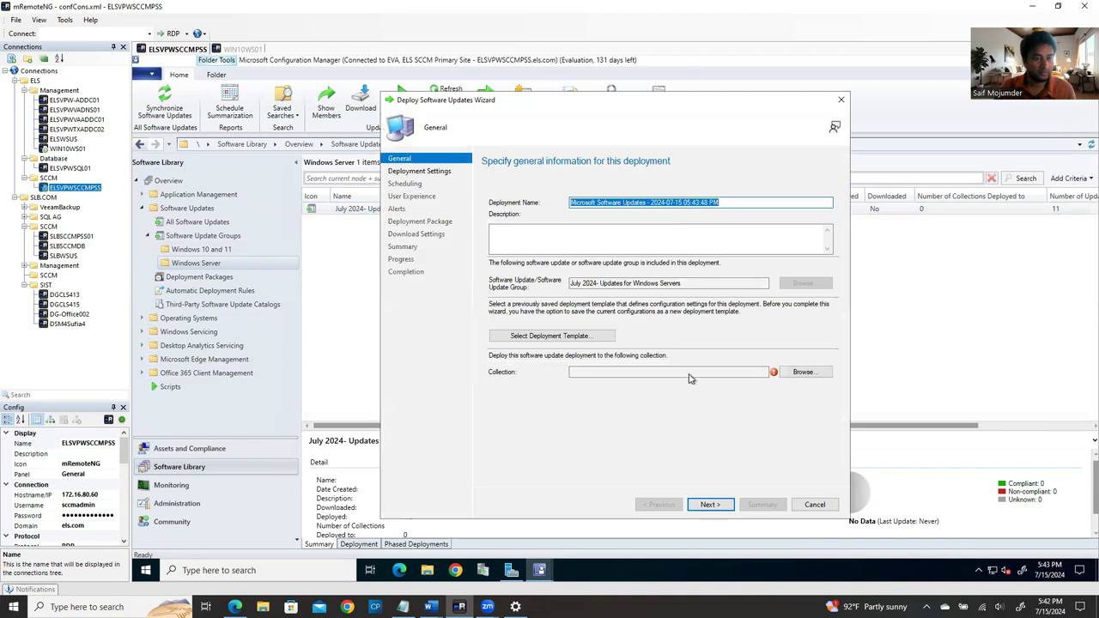
left_click(714, 506)
left_click(665, 289)
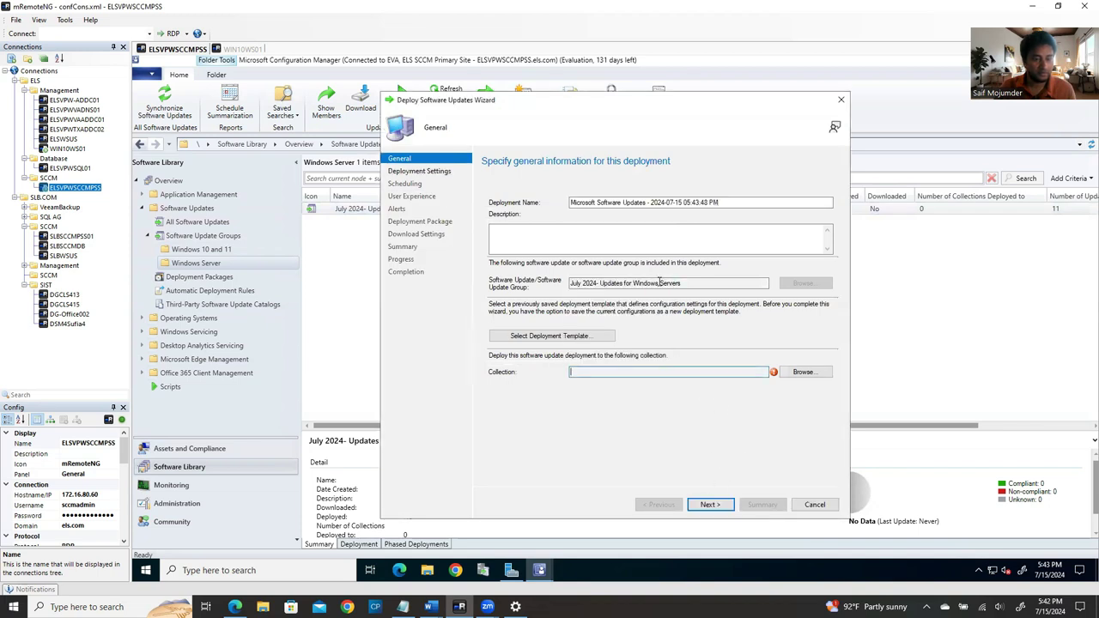
Step: Name the deployment "July 2024- Windows Updates fro servers- Production Group A"
left_click_drag(726, 201, 494, 204)
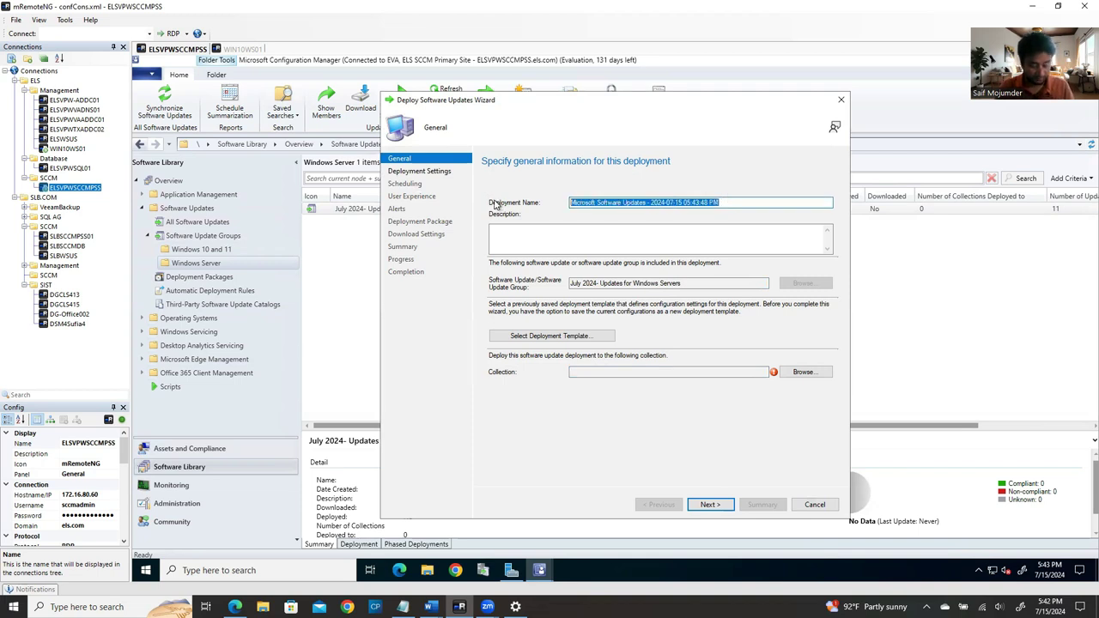
key("BackSpace")
type("Jul")
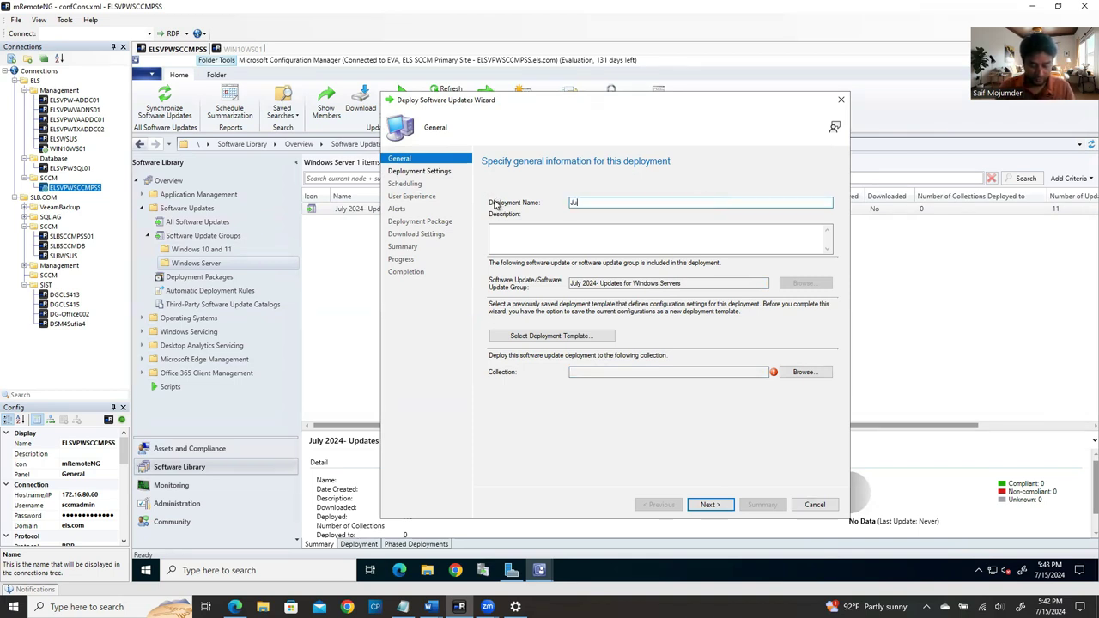
type("y 2024-")
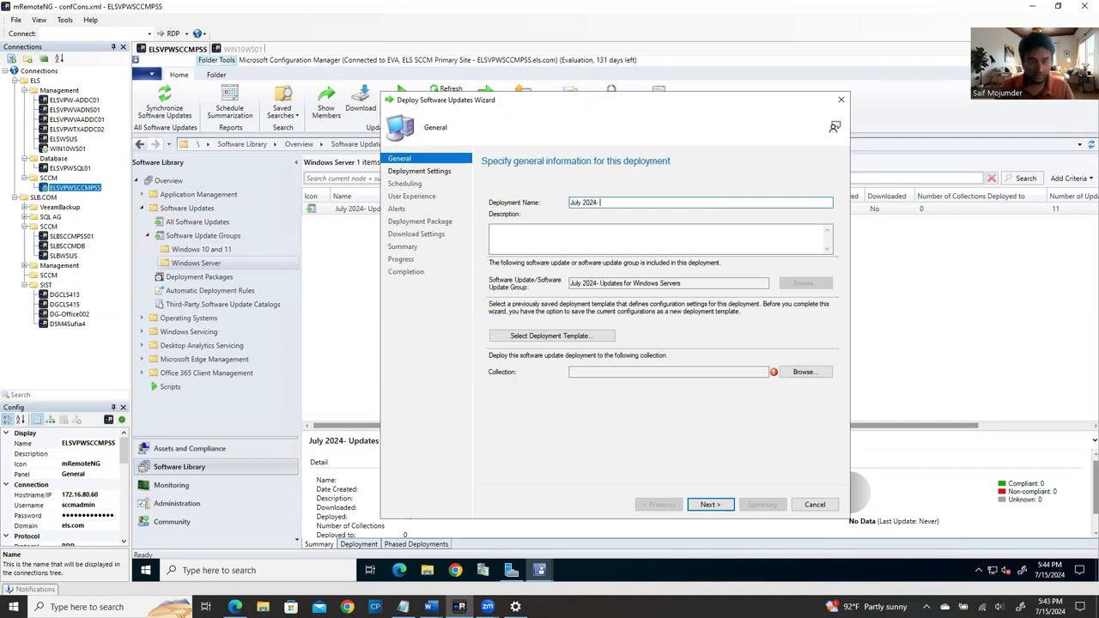
type(" Windo")
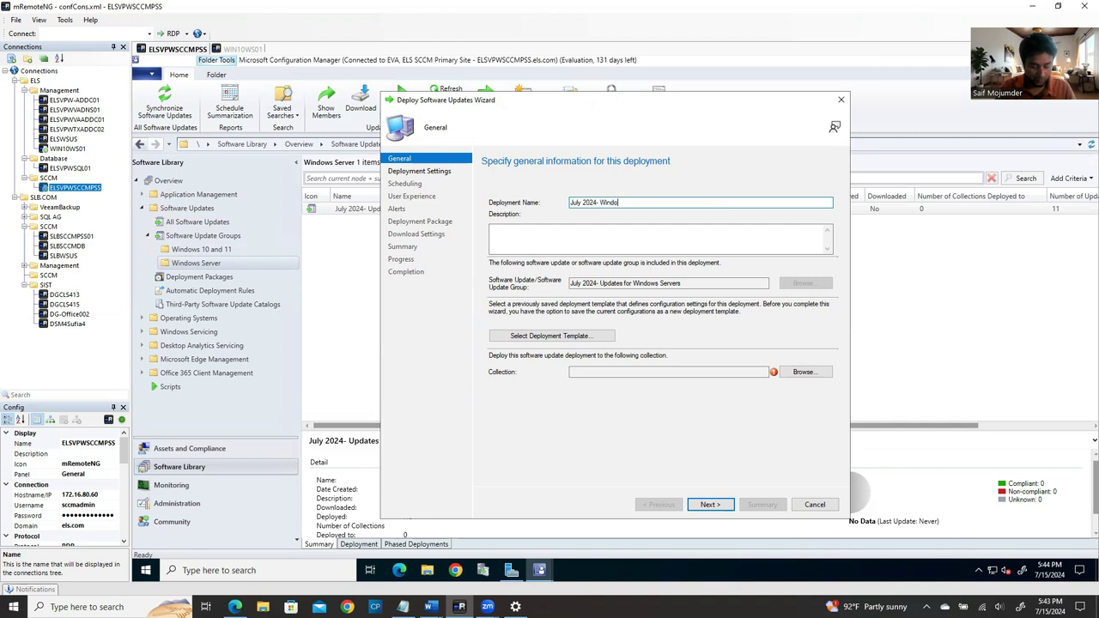
type("ws Up")
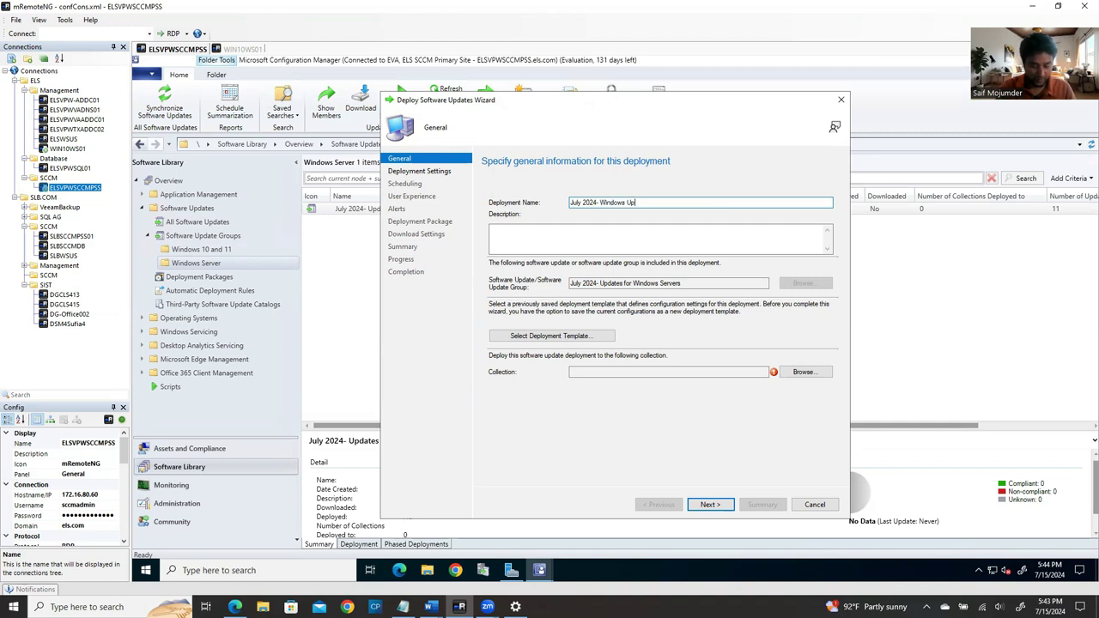
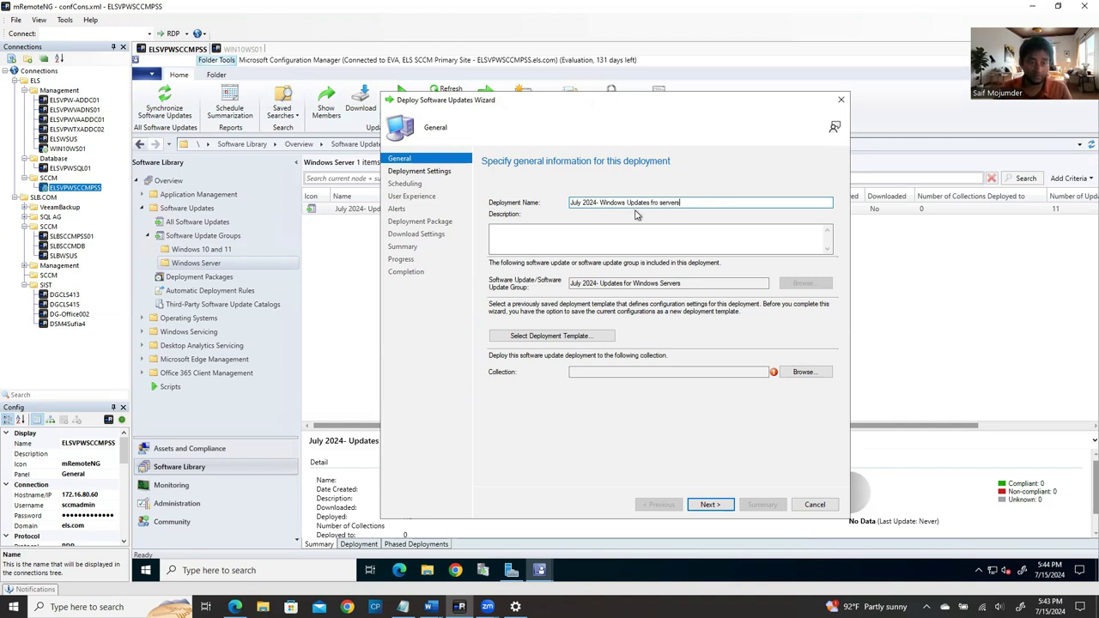
type("- De")
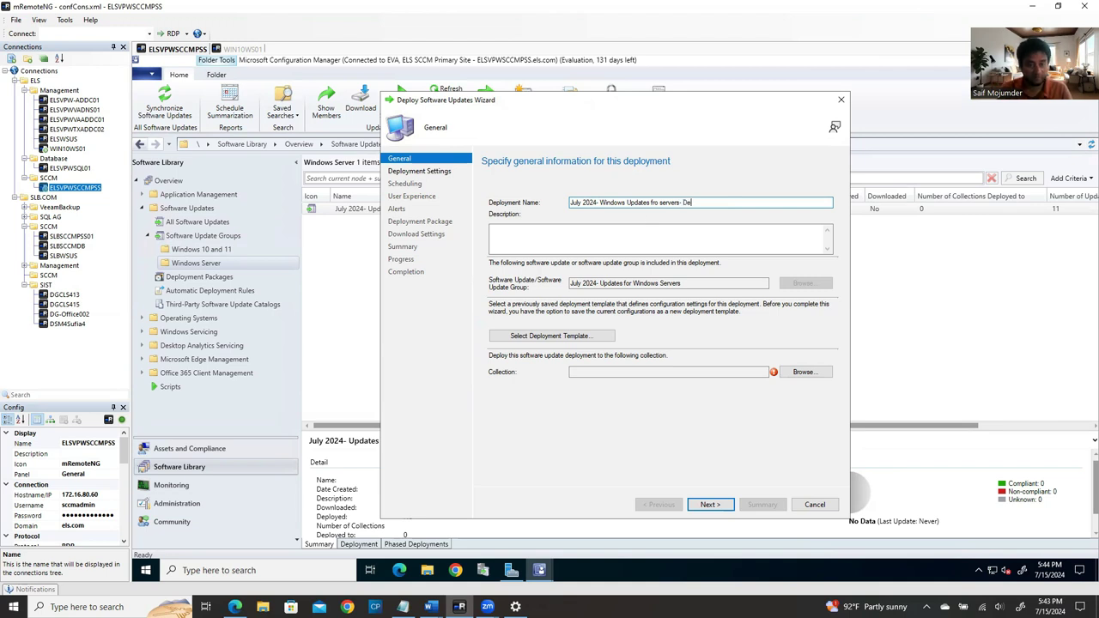
key("BackSpace")
key("BackSpace")
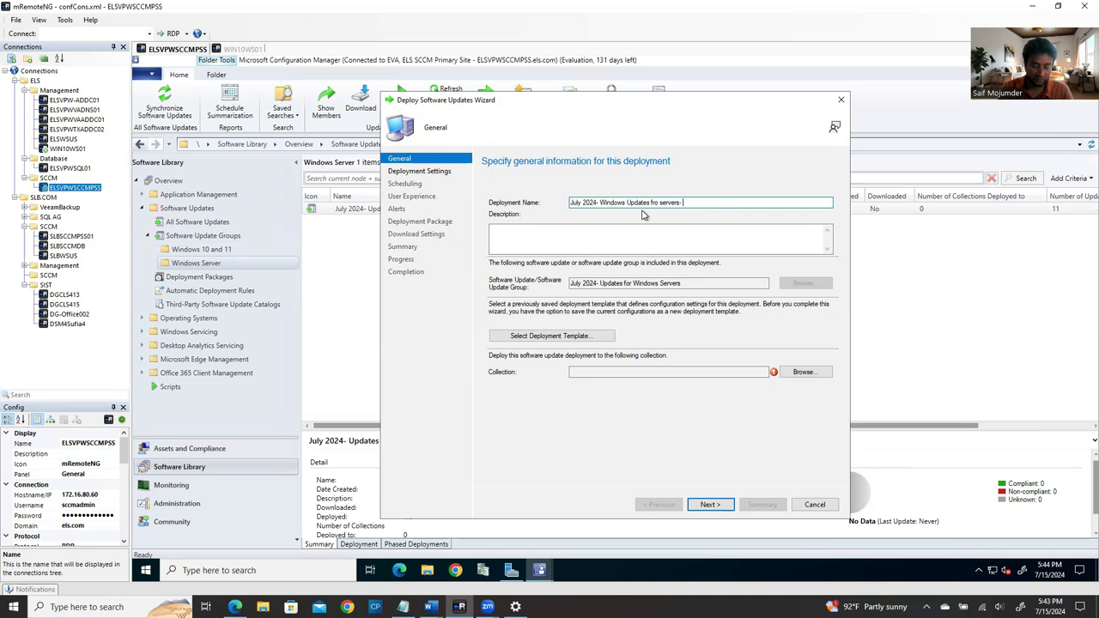
type("Pro")
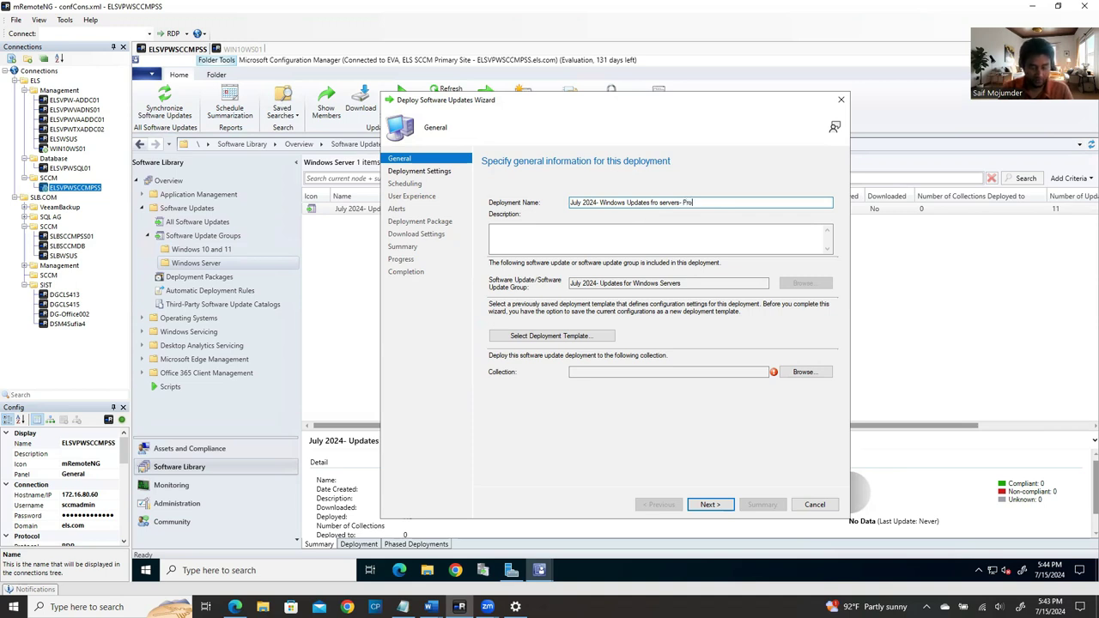
type("duction ")
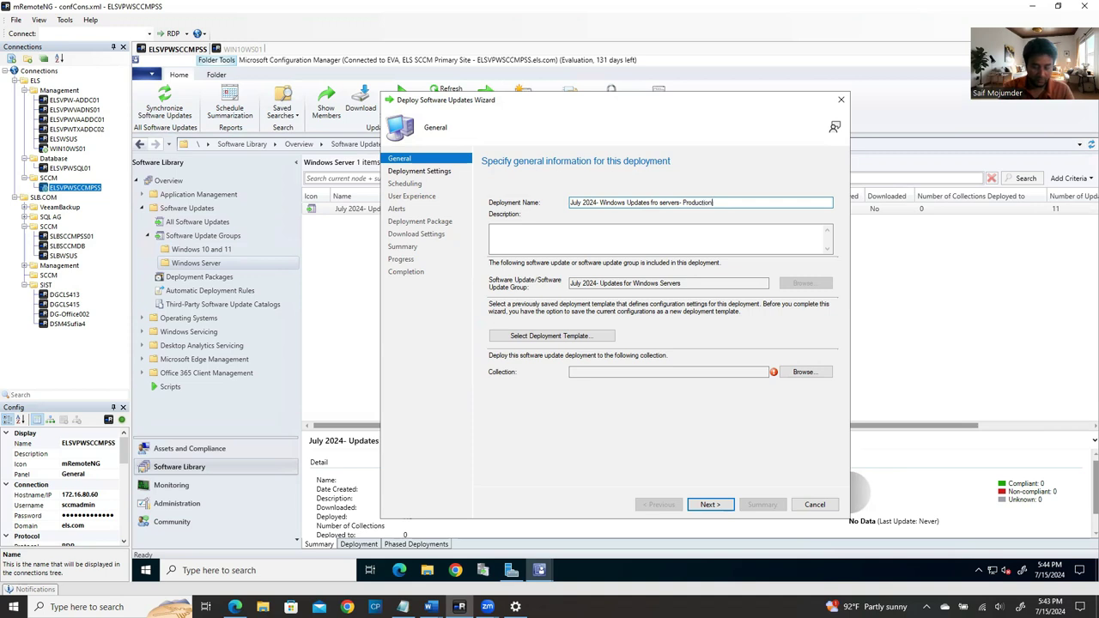
type("Group A")
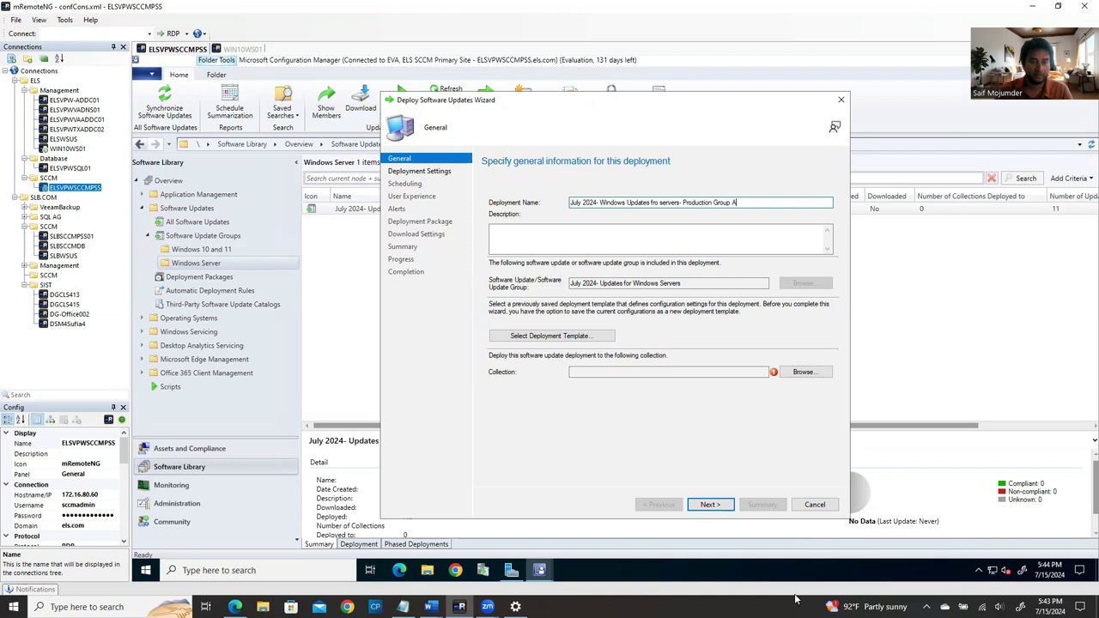
Step: Copy the deployment name into the deployment's description
left_click_drag(739, 204, 461, 206)
key("ctrl+c")
left_click(524, 231)
key("ctrl+v")
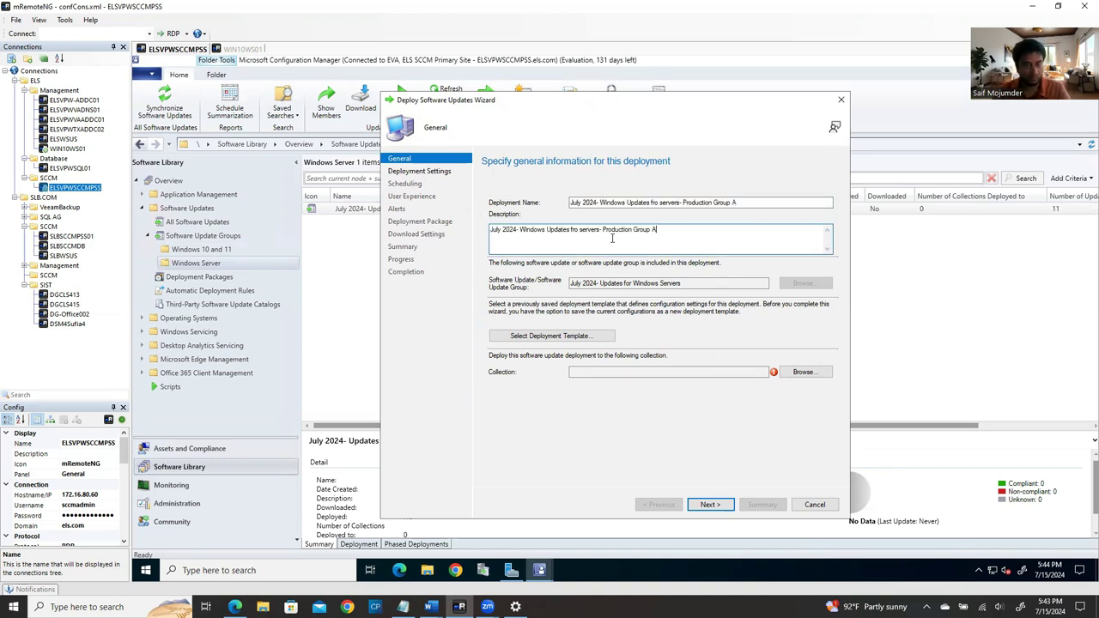
Step: Target the deployment at the Production Server A device collection and continue to the deployment settings
left_click(803, 372)
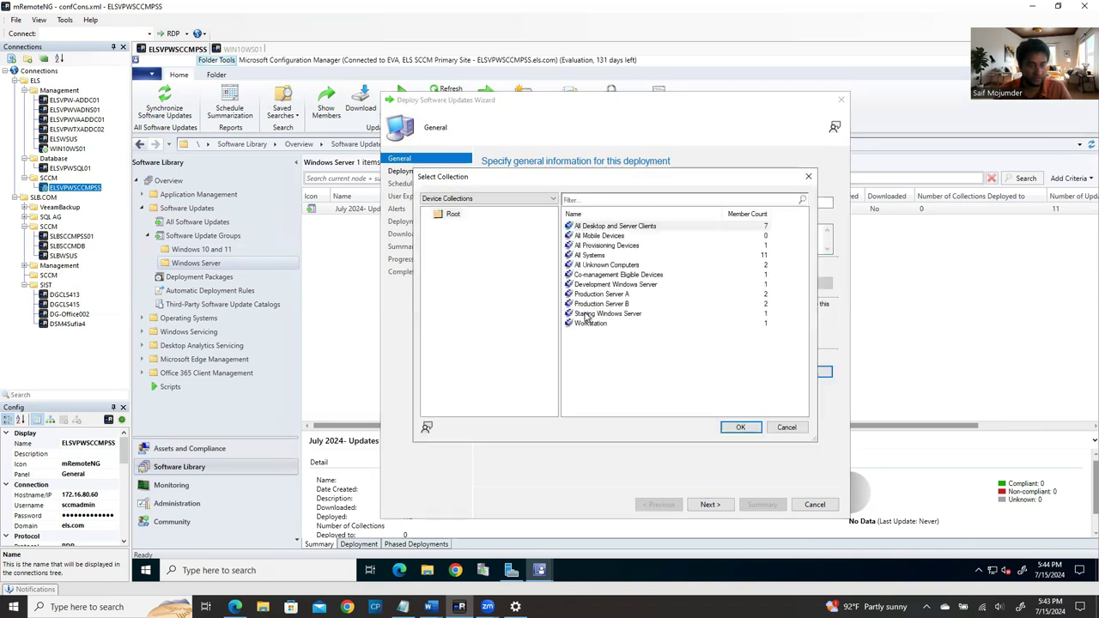
left_click(622, 296)
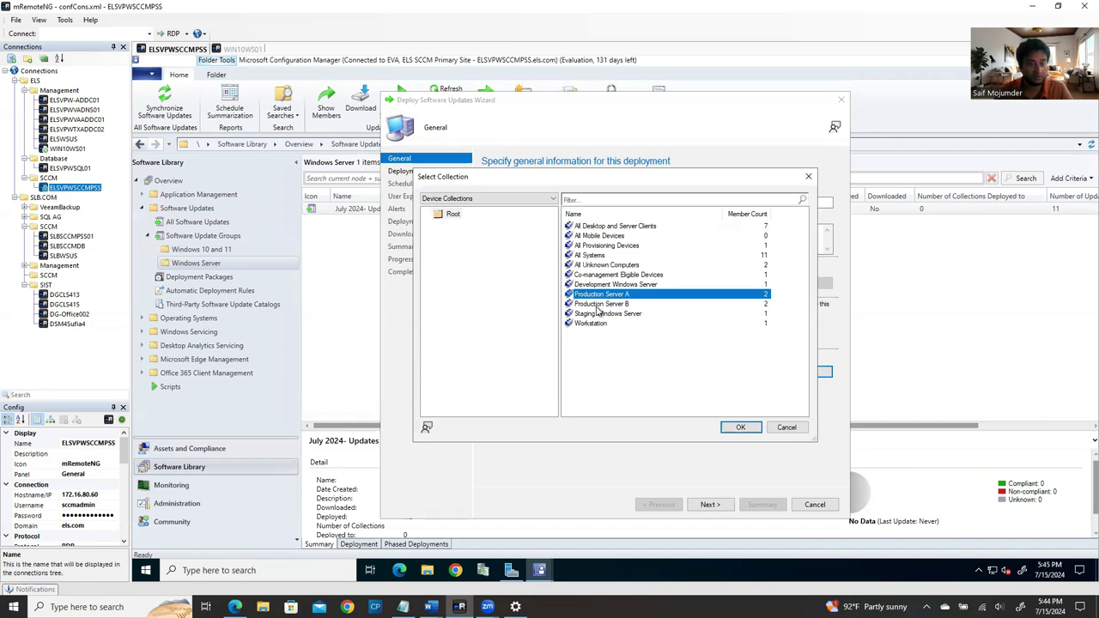
left_click(612, 306)
left_click(618, 316)
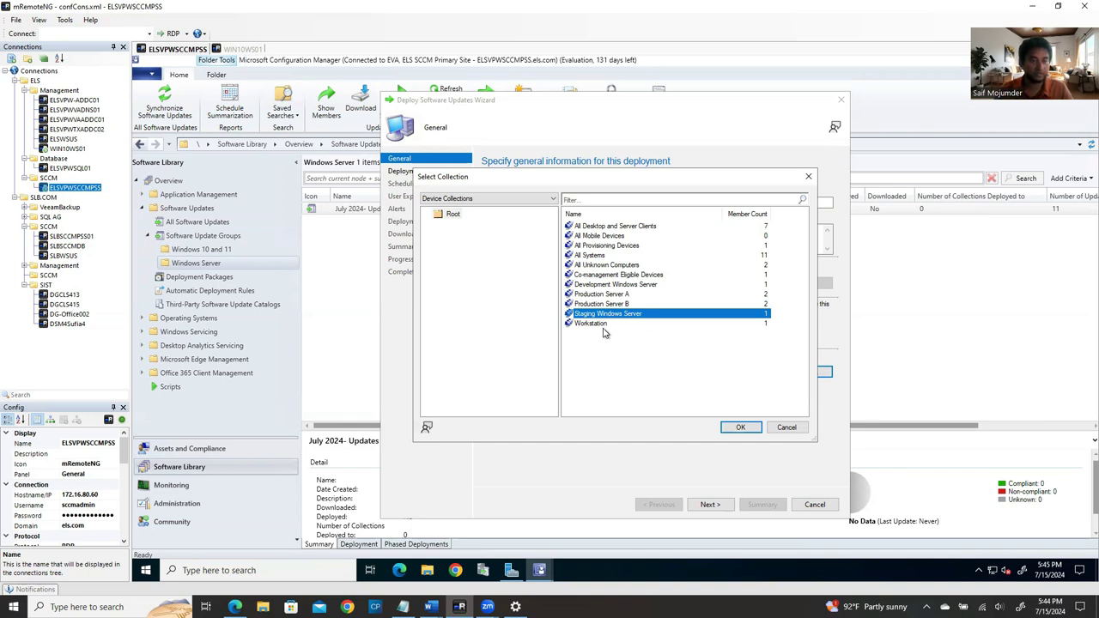
left_click(633, 286)
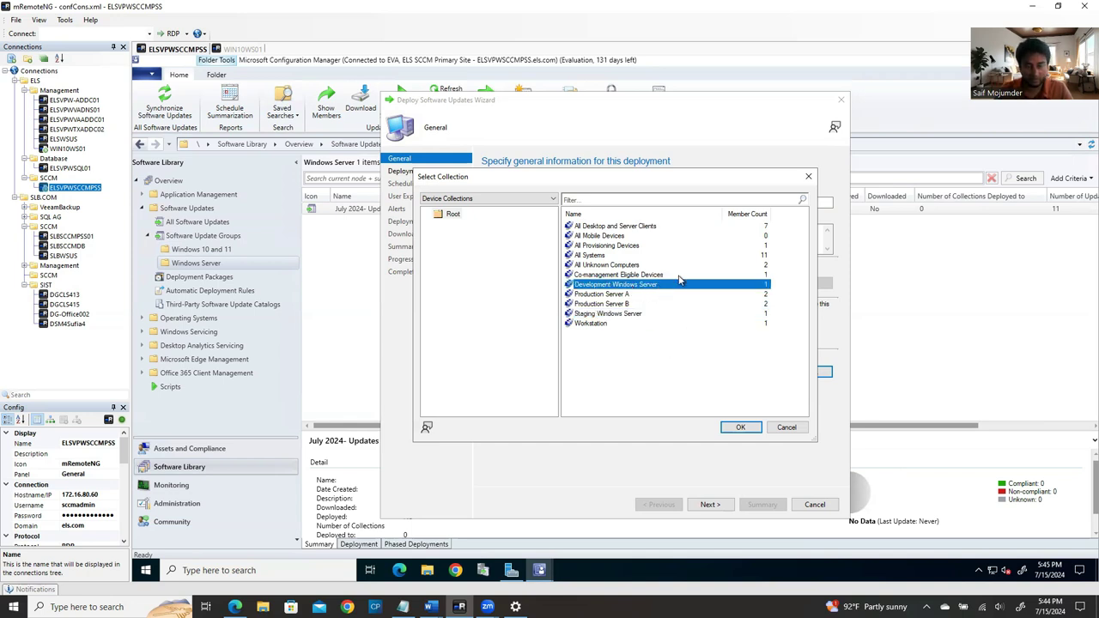
left_click(625, 294)
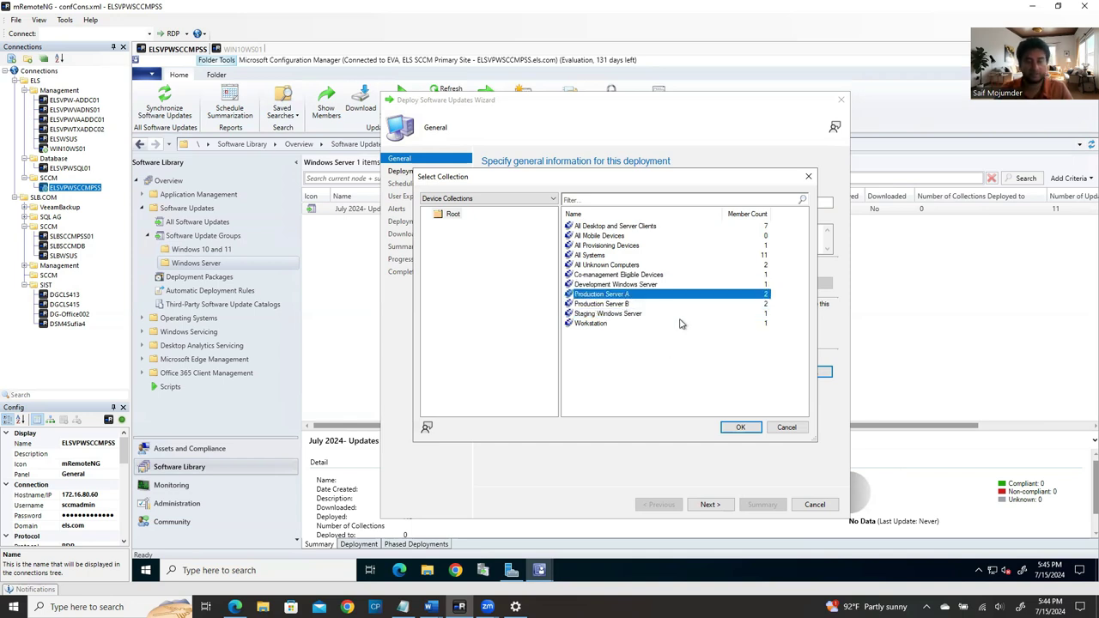
left_click(739, 427)
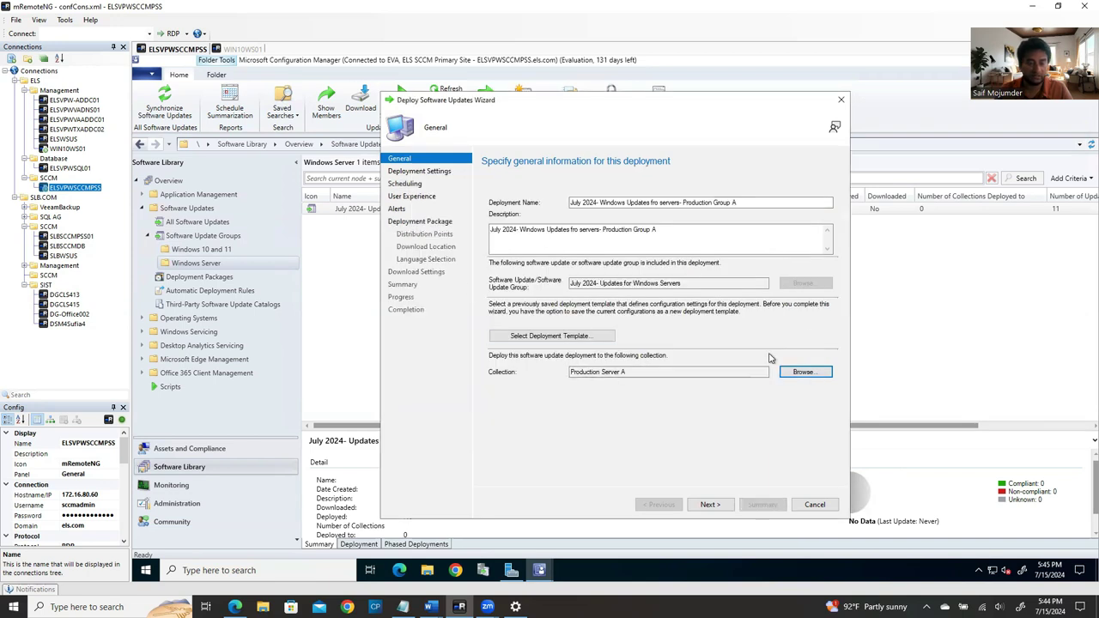
left_click(713, 505)
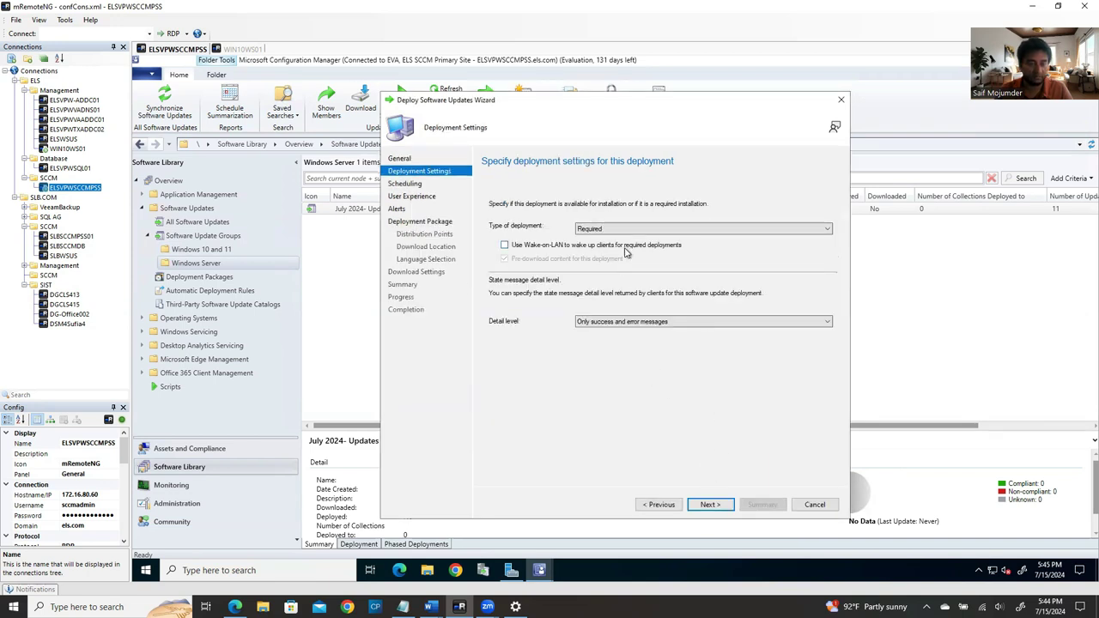
Step: Keep the deployment type as Required, set the state message detail level to All messages, and continue to scheduling
left_click(674, 230)
left_click(674, 230)
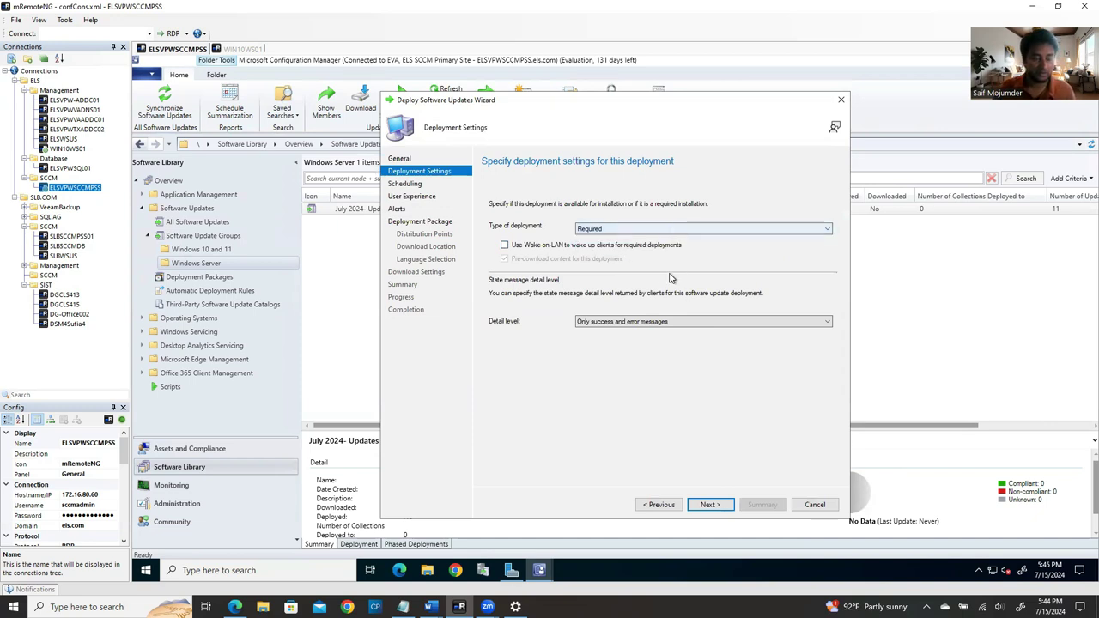
left_click(651, 321)
left_click(631, 332)
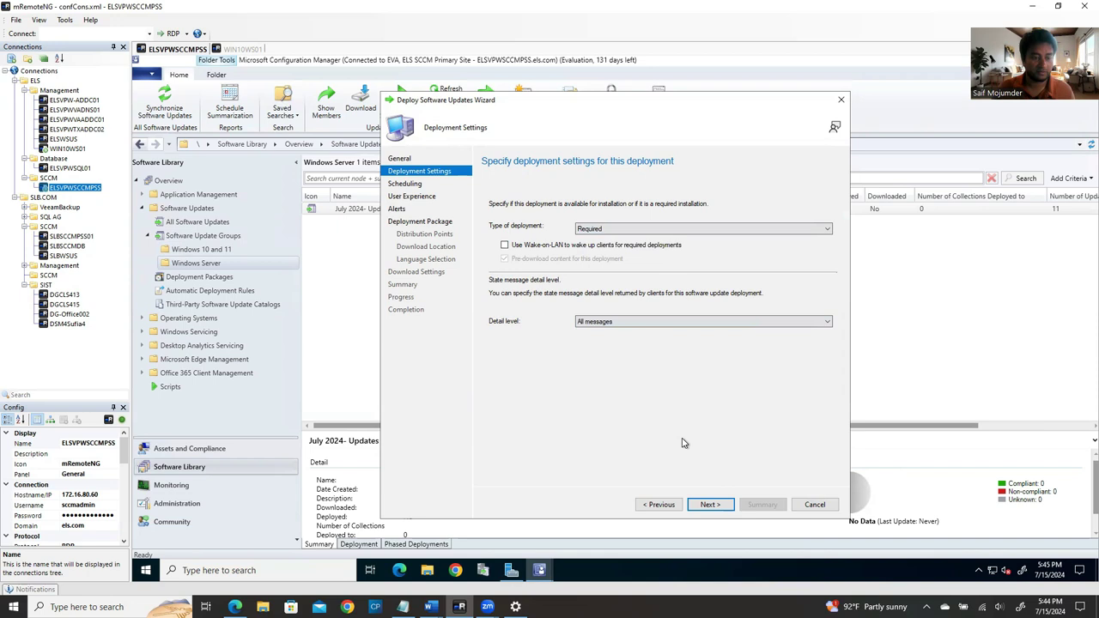
left_click(710, 506)
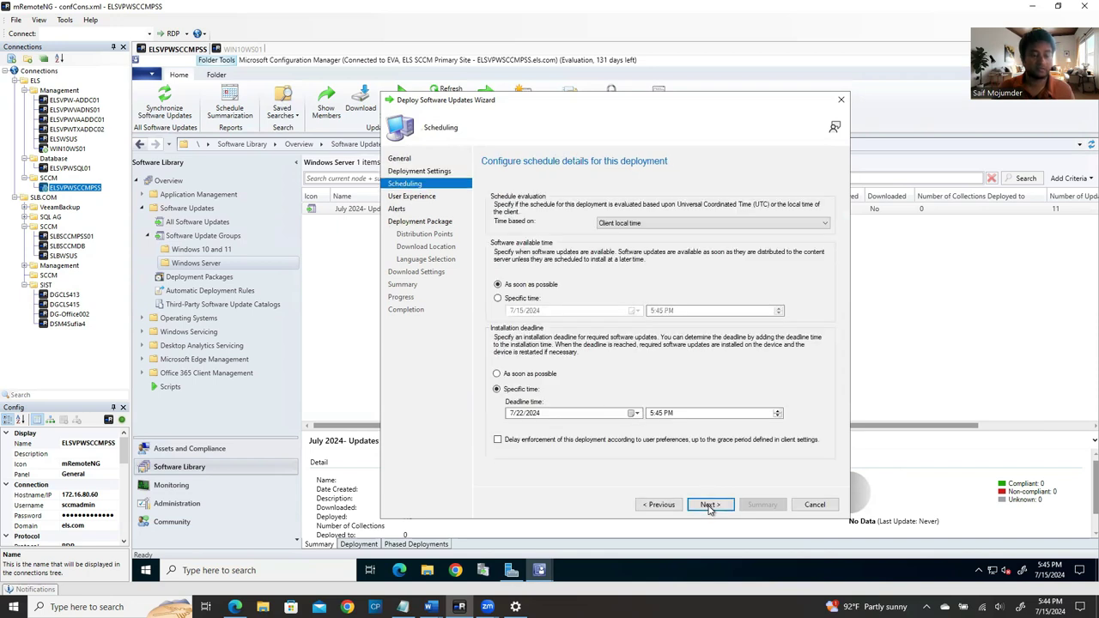
Step: Make the software updates available at a specific time, 7/16/2024 at 6:00 PM
left_click(498, 299)
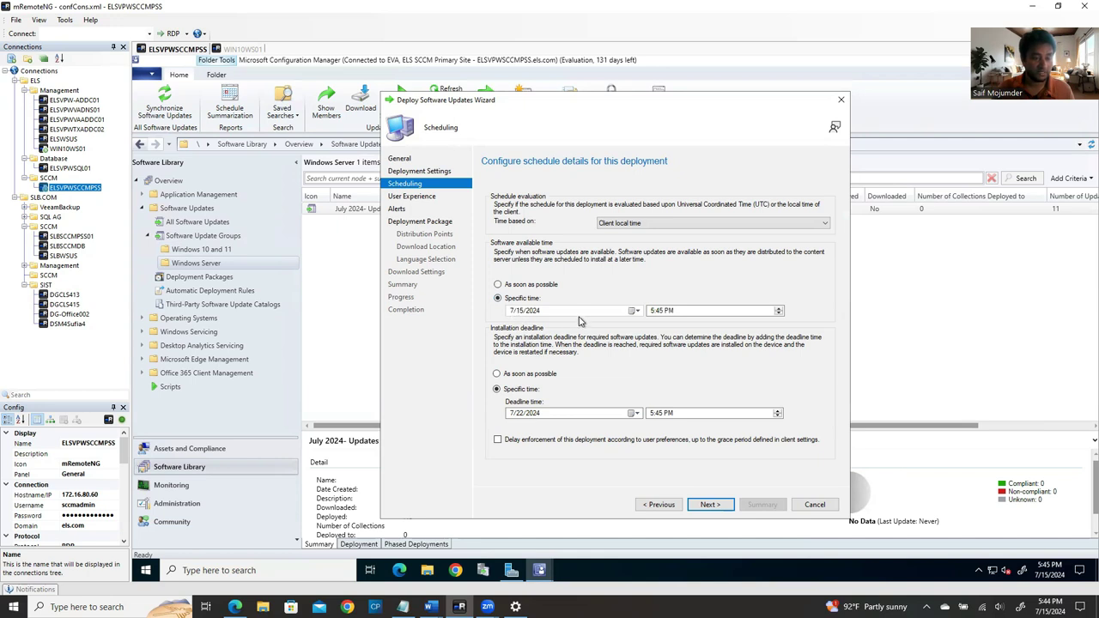
left_click(636, 311)
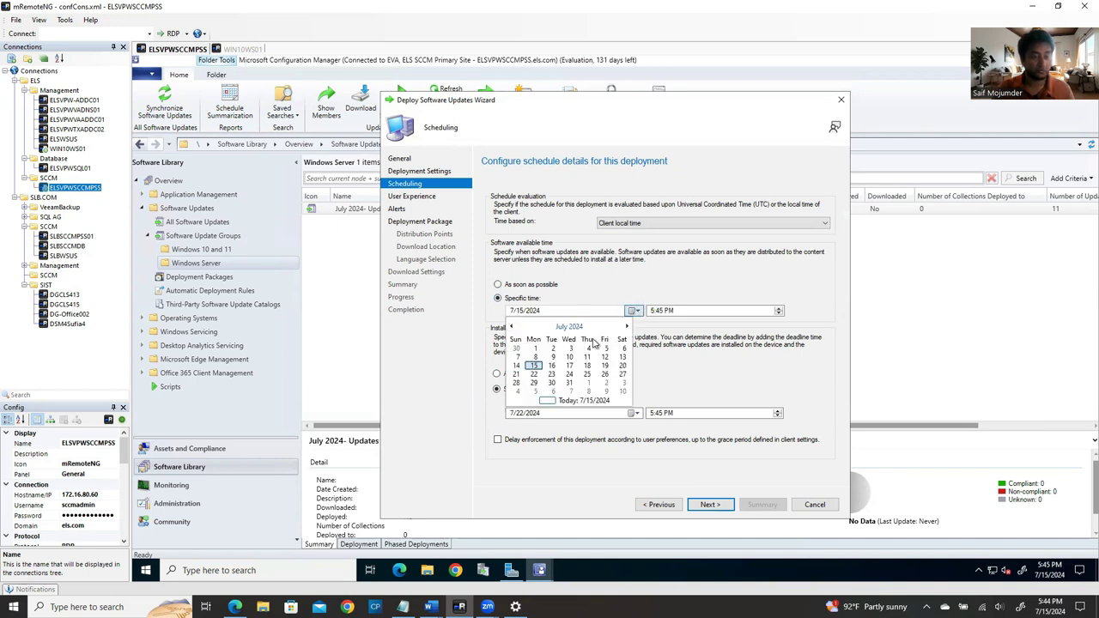
left_click(554, 366)
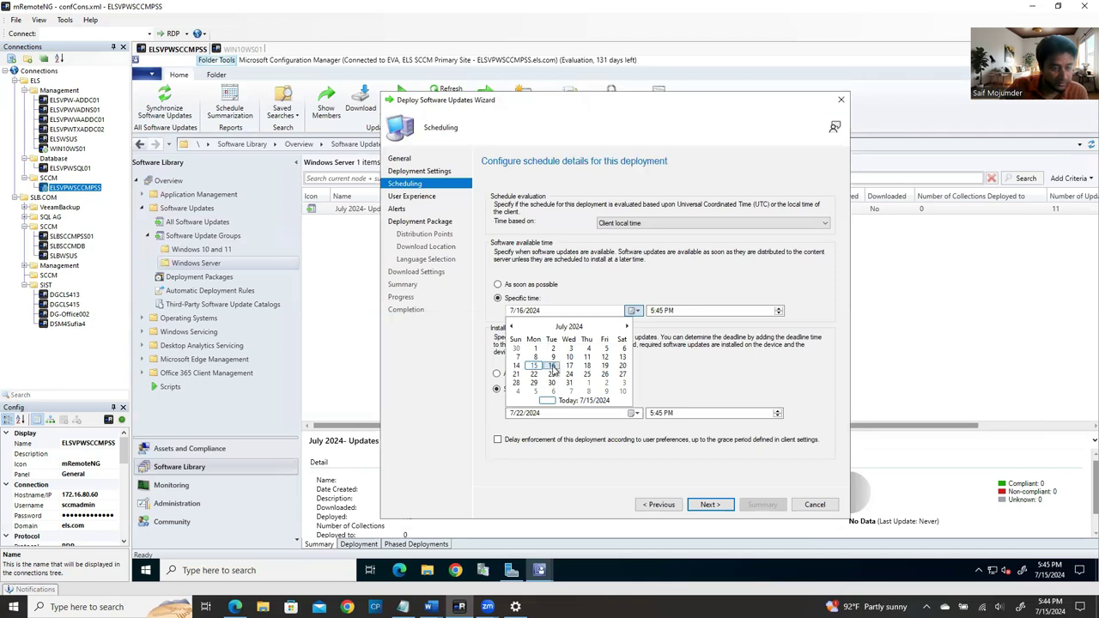
left_click(652, 312)
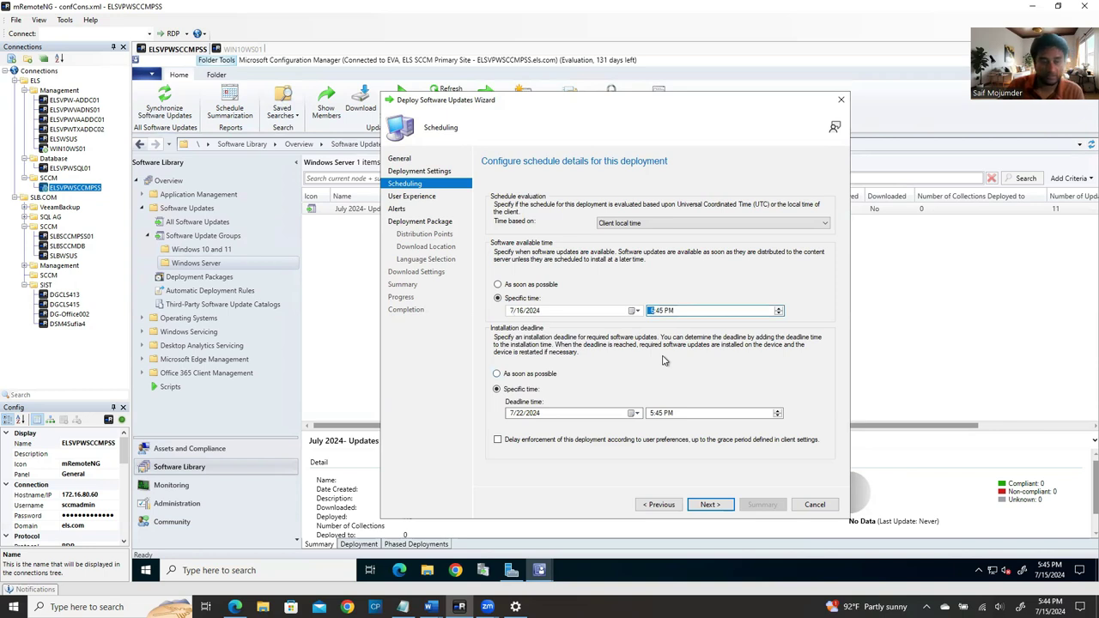
type("6")
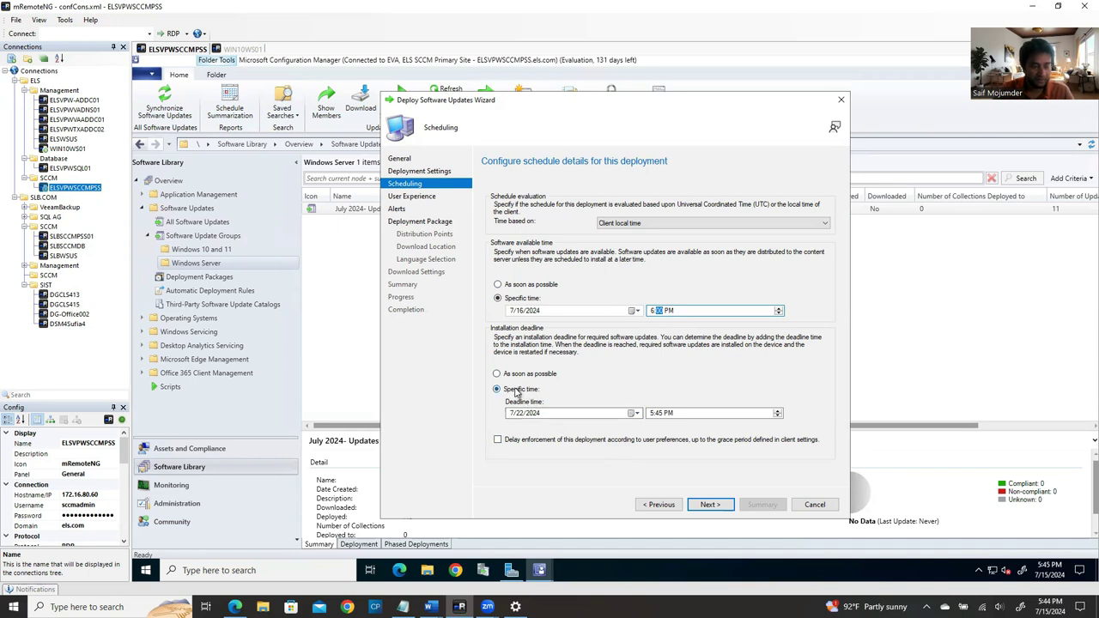
Step: Set the installation deadline to a specific time, 7/16/2024 at 7:00 PM, and continue to the user experience settings
left_click(577, 414)
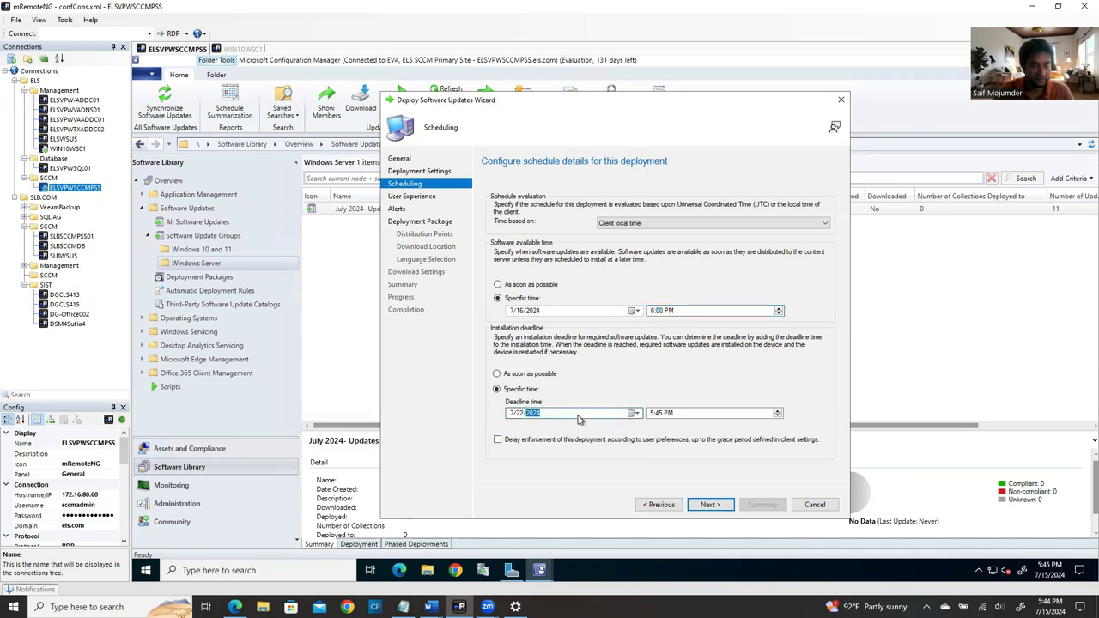
left_click(634, 414)
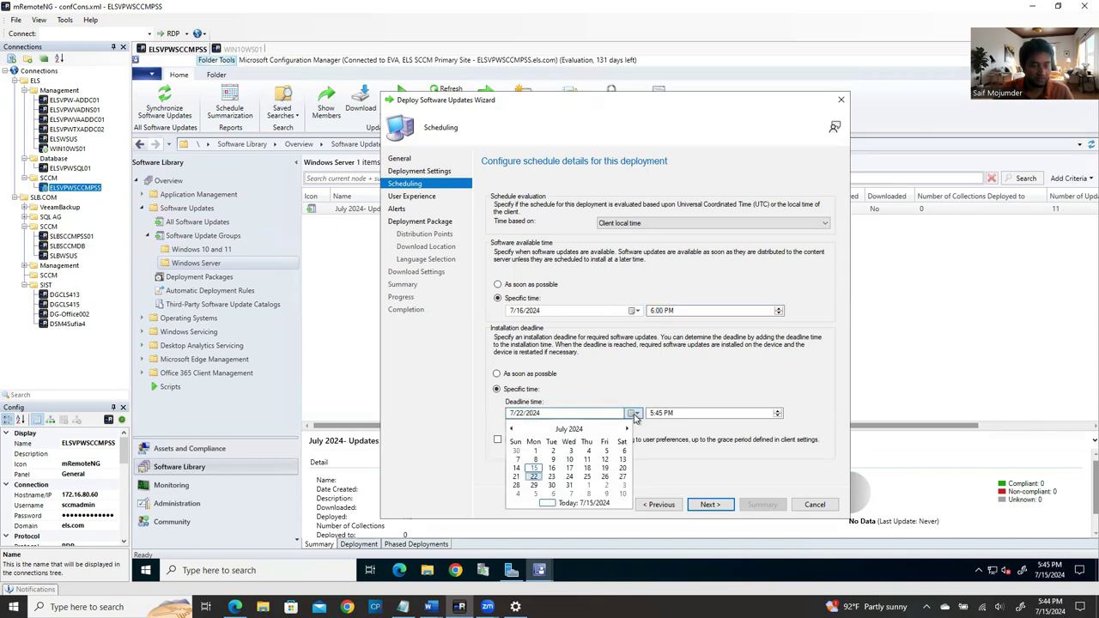
left_click(554, 469)
left_click(652, 414)
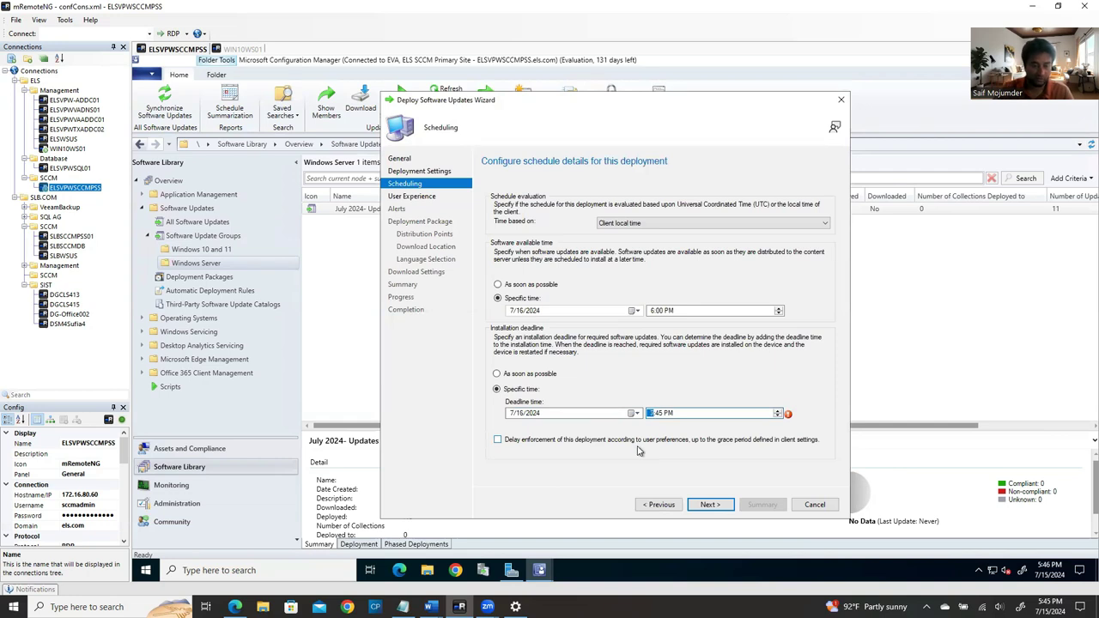
type("7:")
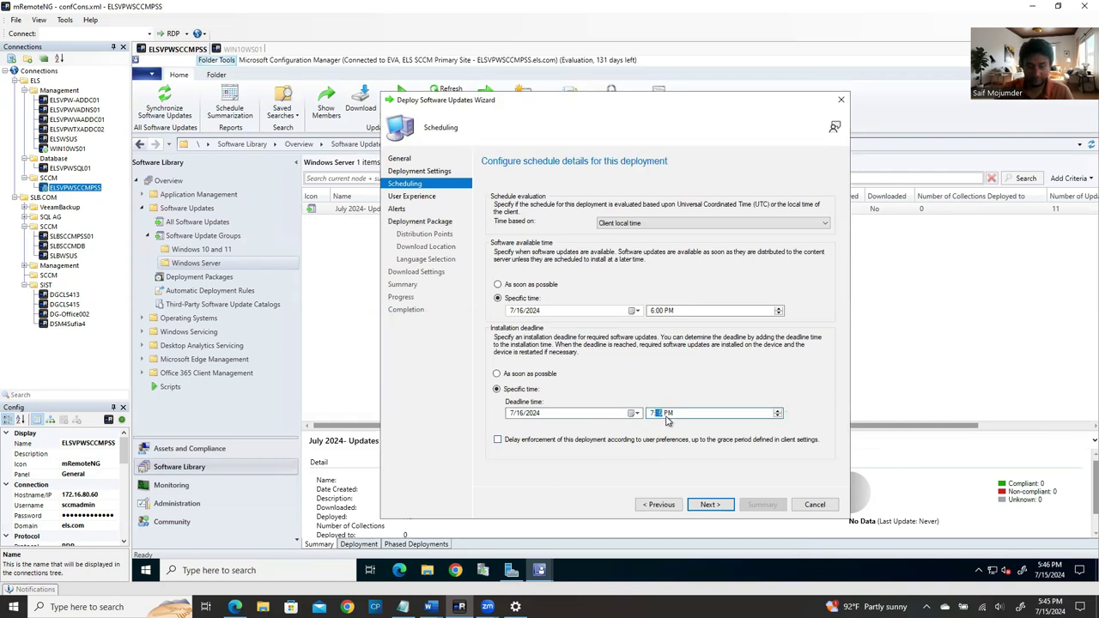
type("00")
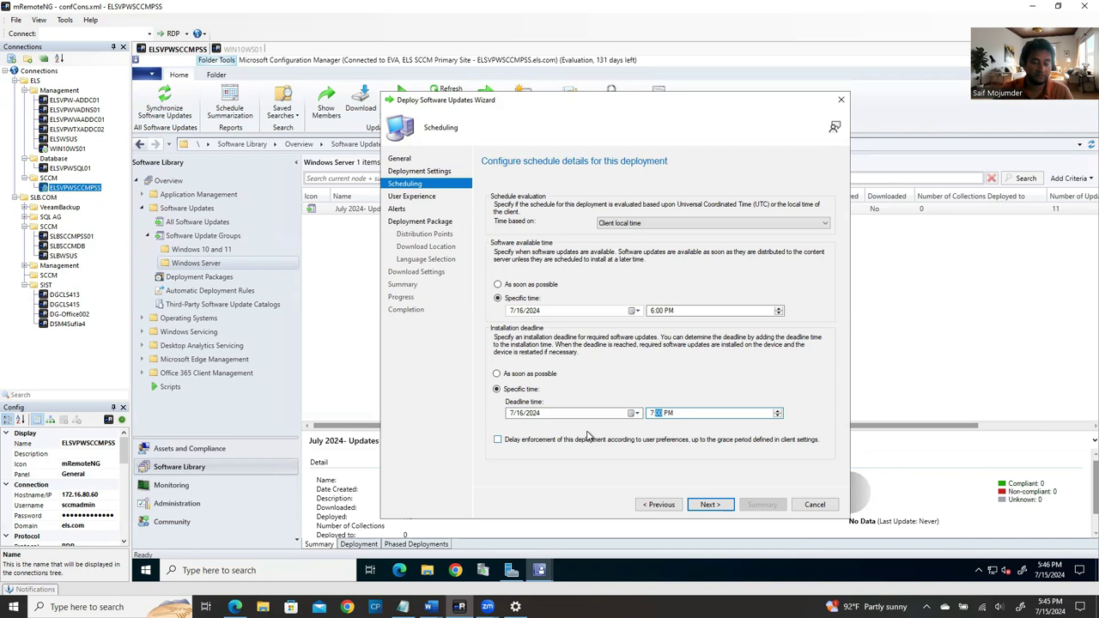
left_click(708, 505)
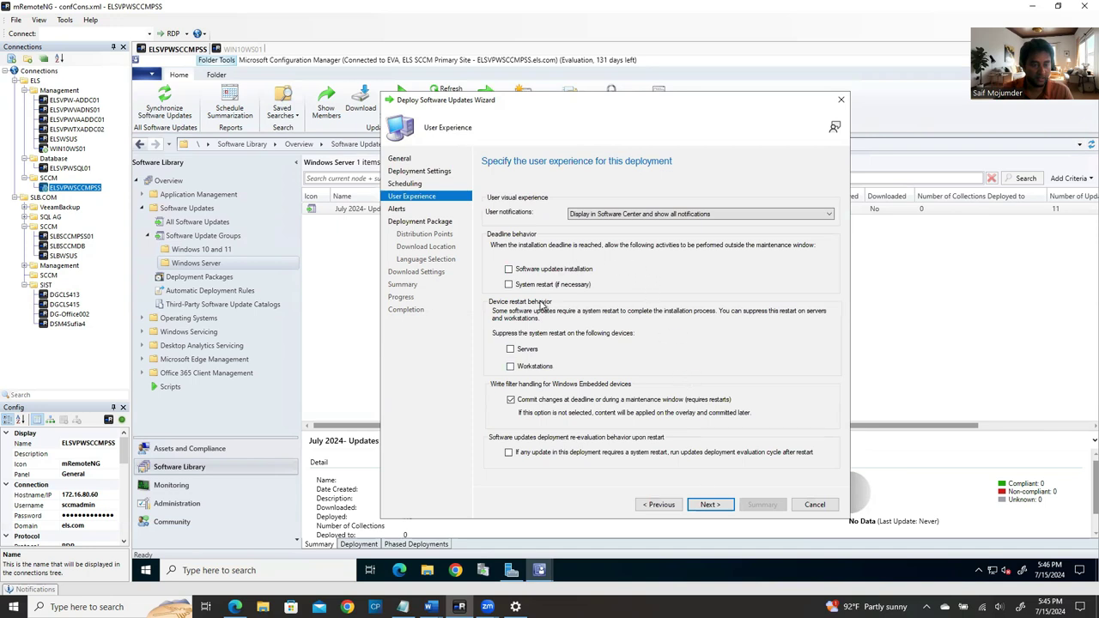
Step: Allow software updates installation outside the maintenance window, enable the evaluation cycle after restart, and continue past the alerts to the deployment package
left_click(509, 270)
left_click(508, 454)
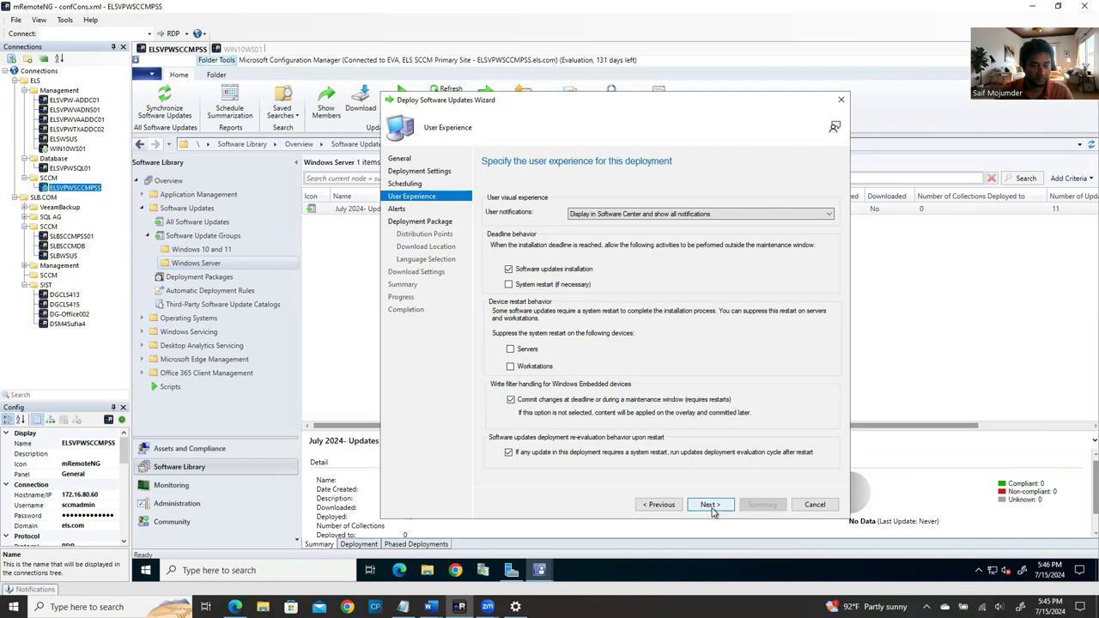
left_click(709, 505)
left_click(709, 505)
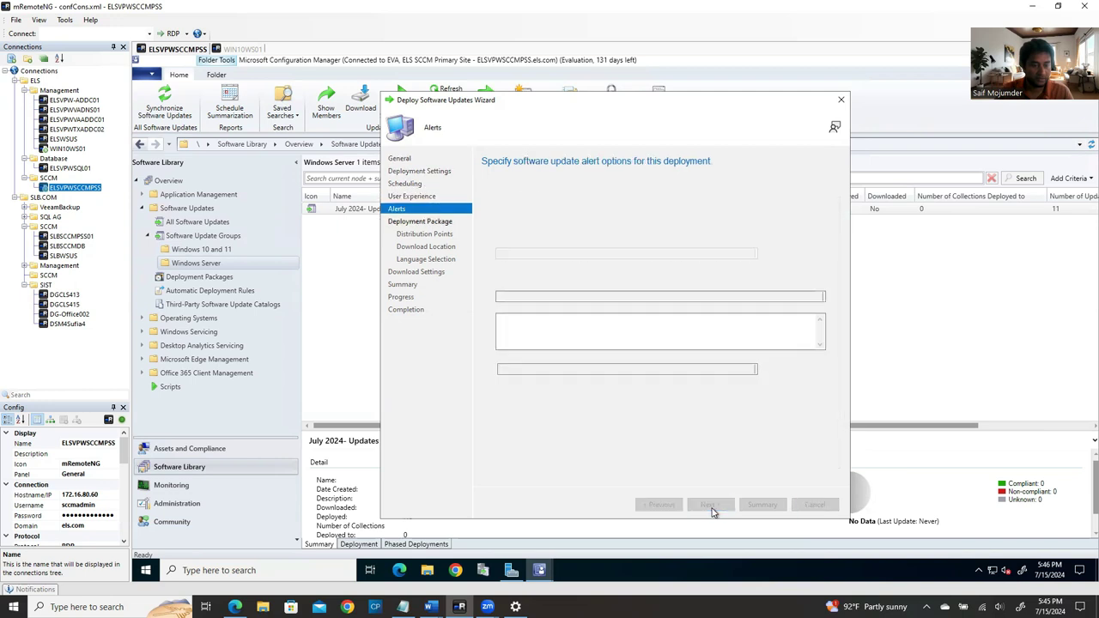
Step: Choose no deployment package and, for neighbor or default boundary groups, download software updates from the distribution point and install
left_click(504, 454)
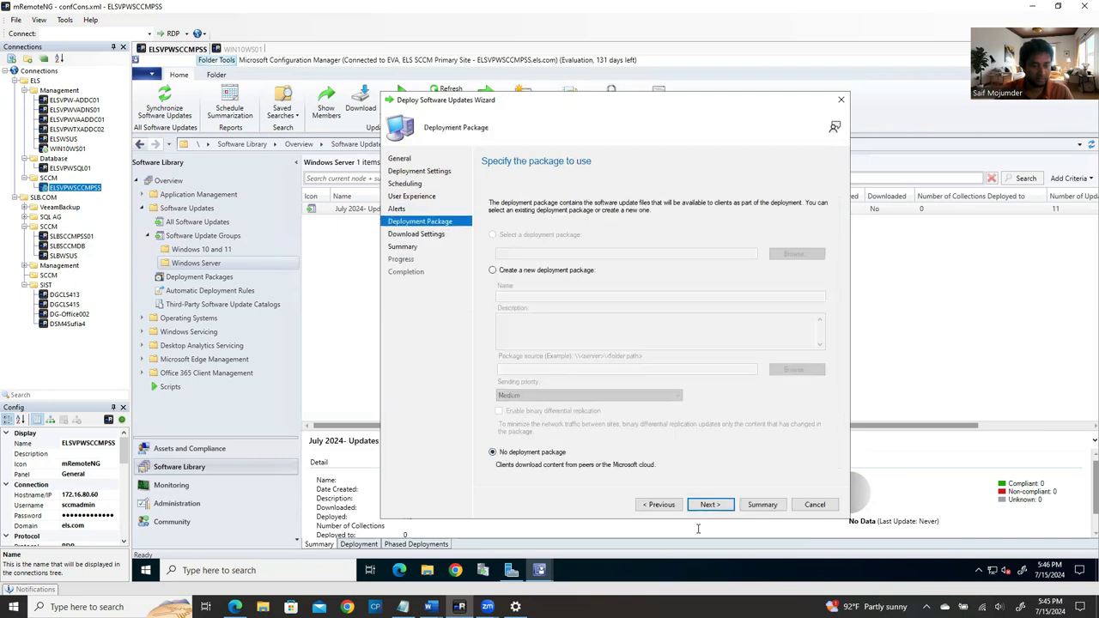
left_click(710, 505)
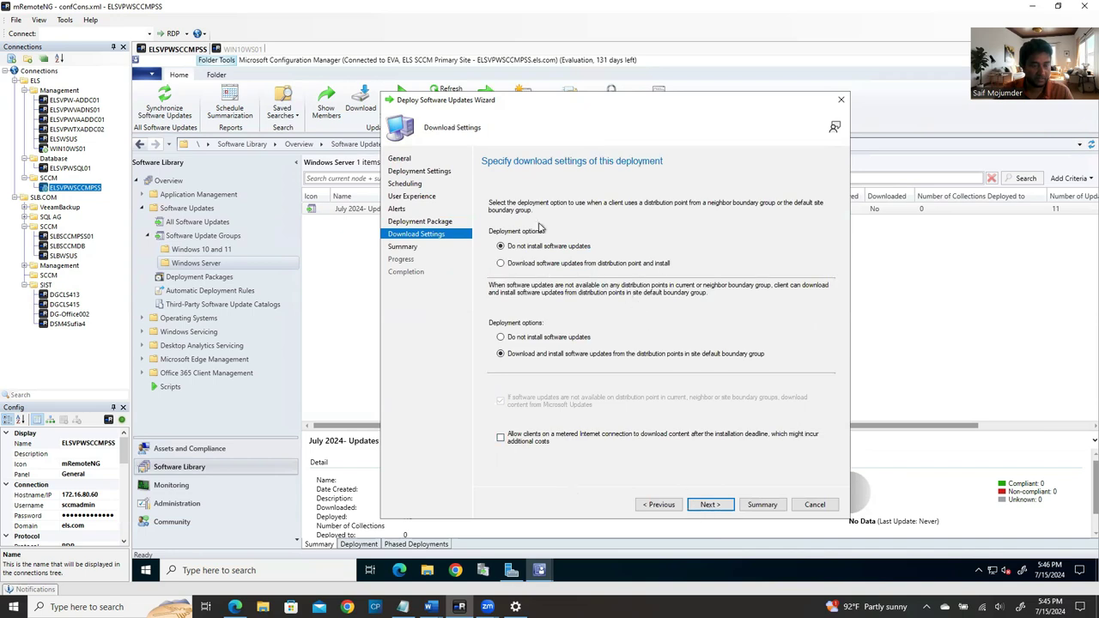
left_click(541, 266)
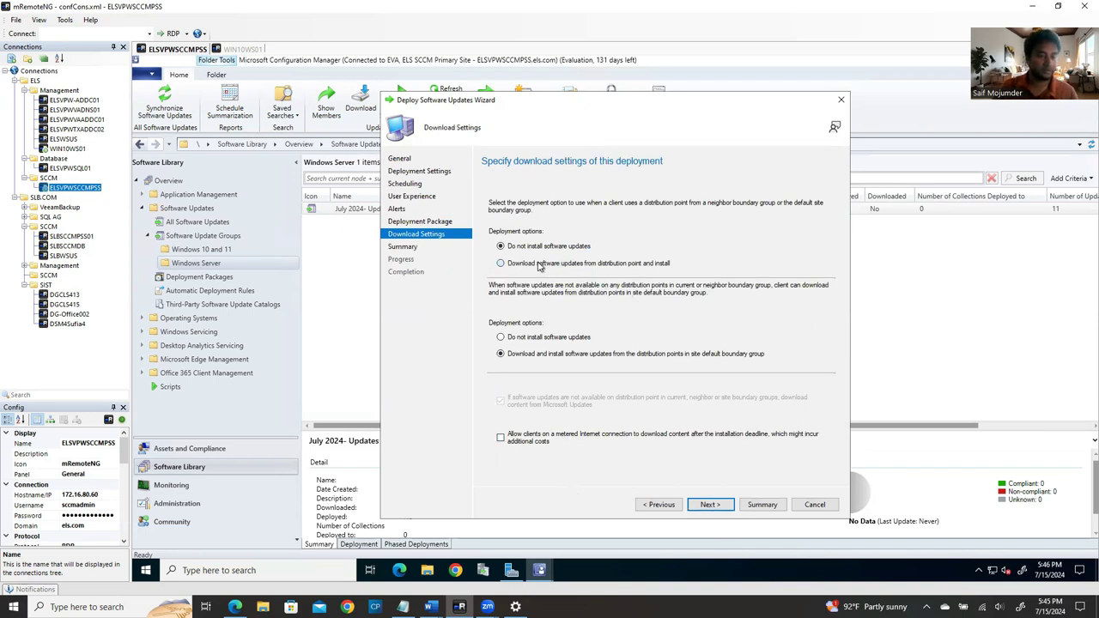
Step: Accept the deployment summary, run the deployment, and close the completed wizard
left_click(711, 506)
left_click(712, 509)
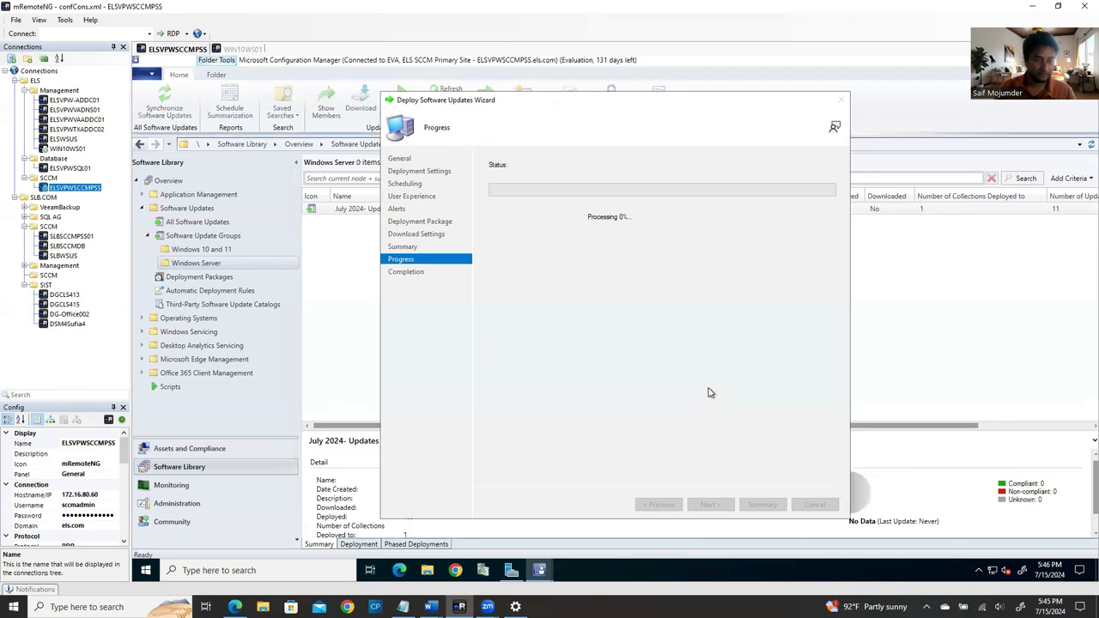
left_click(809, 505)
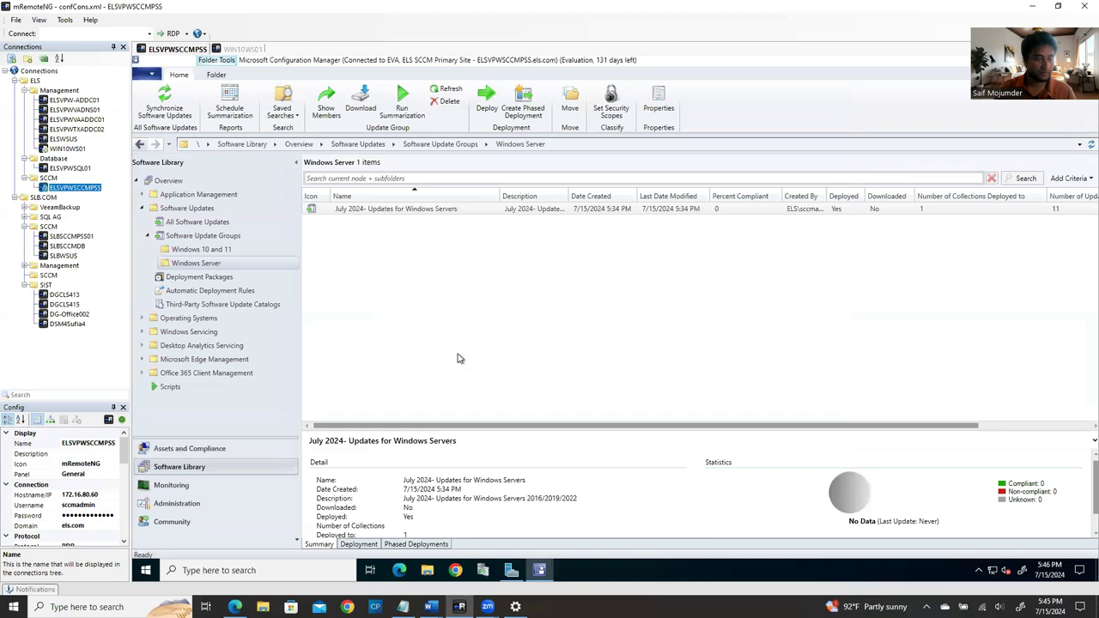
Step: Start another deployment of the July 2024 Windows Servers update group, named "July 2024- Windows Server Updates - Development"
right_click(374, 215)
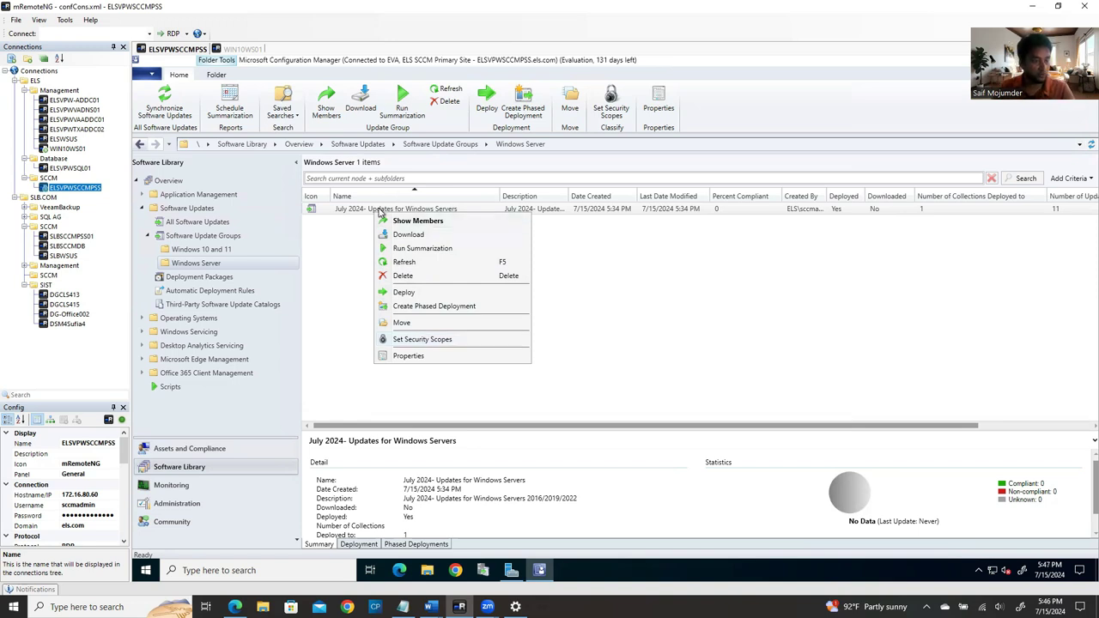
left_click(433, 295)
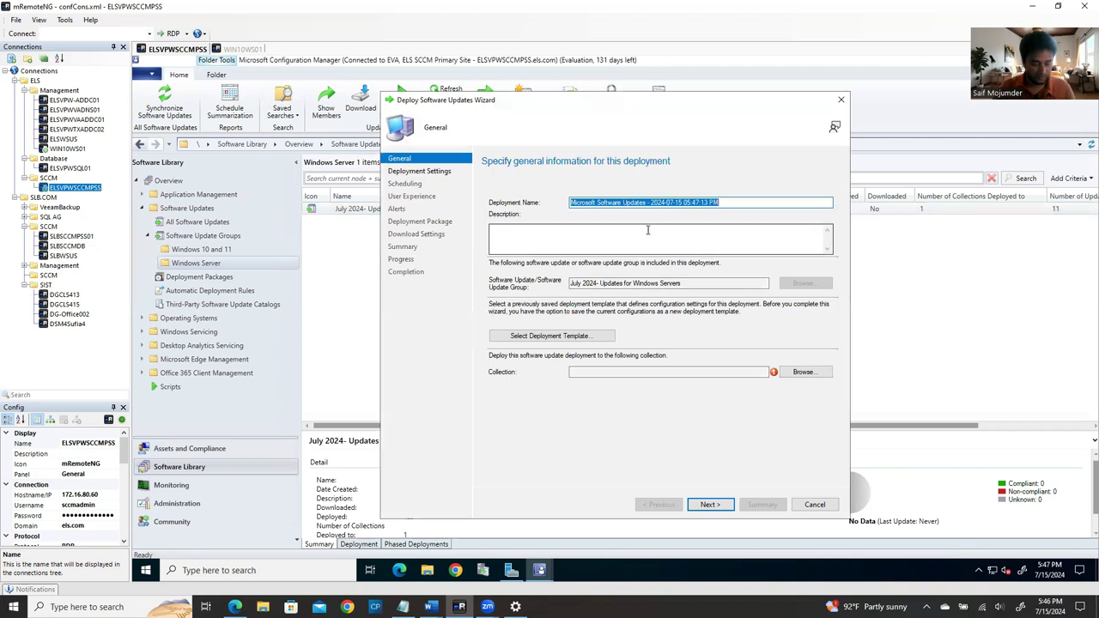
type("July 2024- Windows Ser")
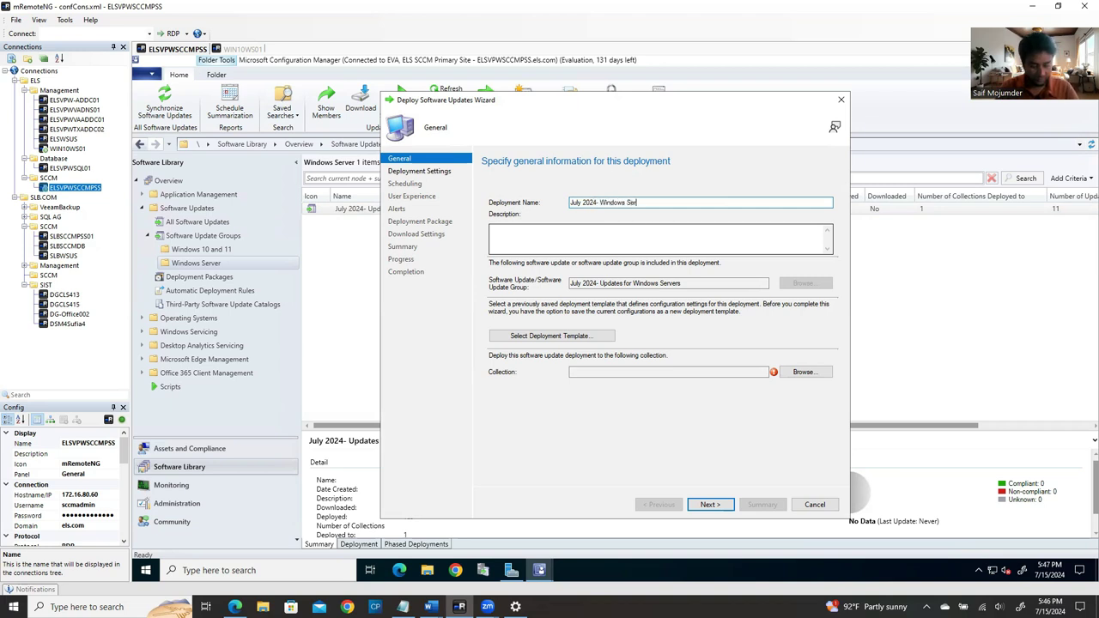
type("ver Updates")
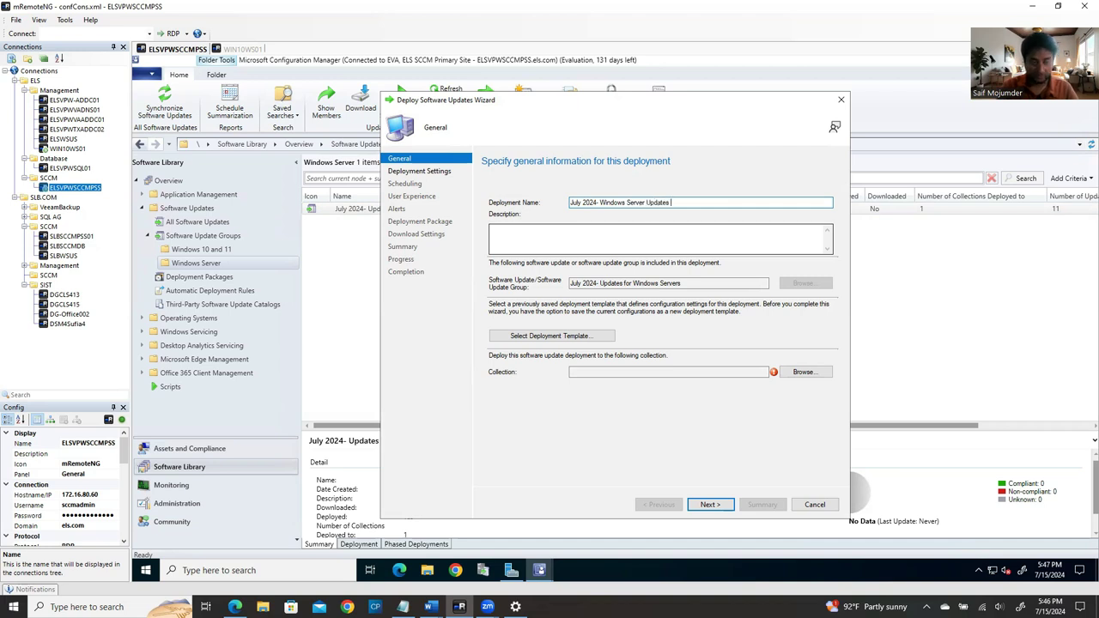
type(" - Development")
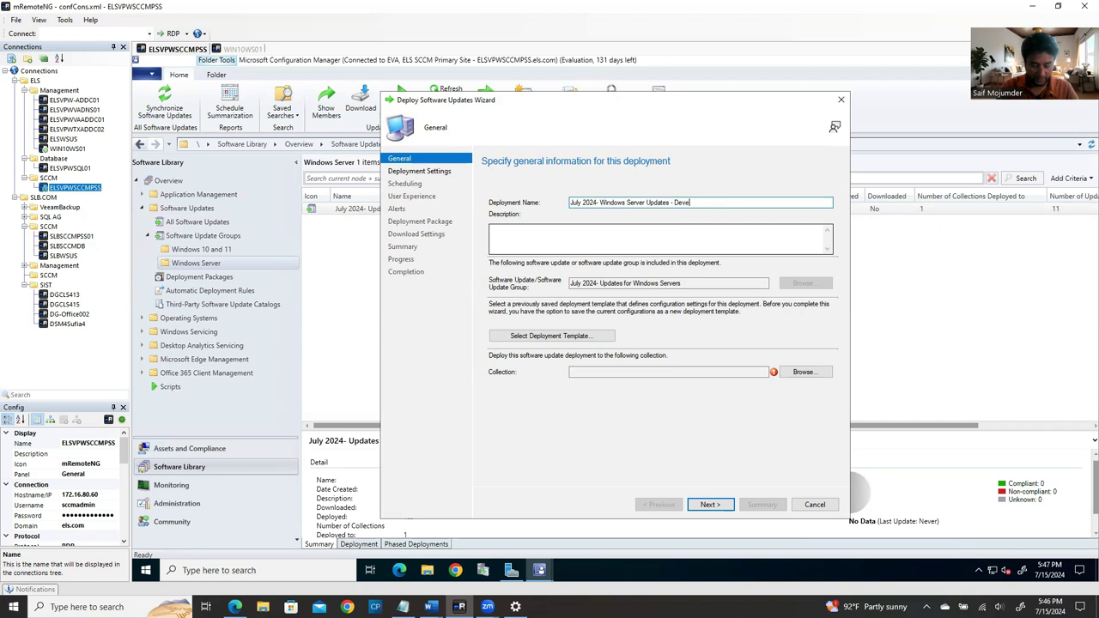
left_click(651, 230)
Step: Target the deployment at the Development Windows Server device collection and continue to the deployment settings
left_click(807, 373)
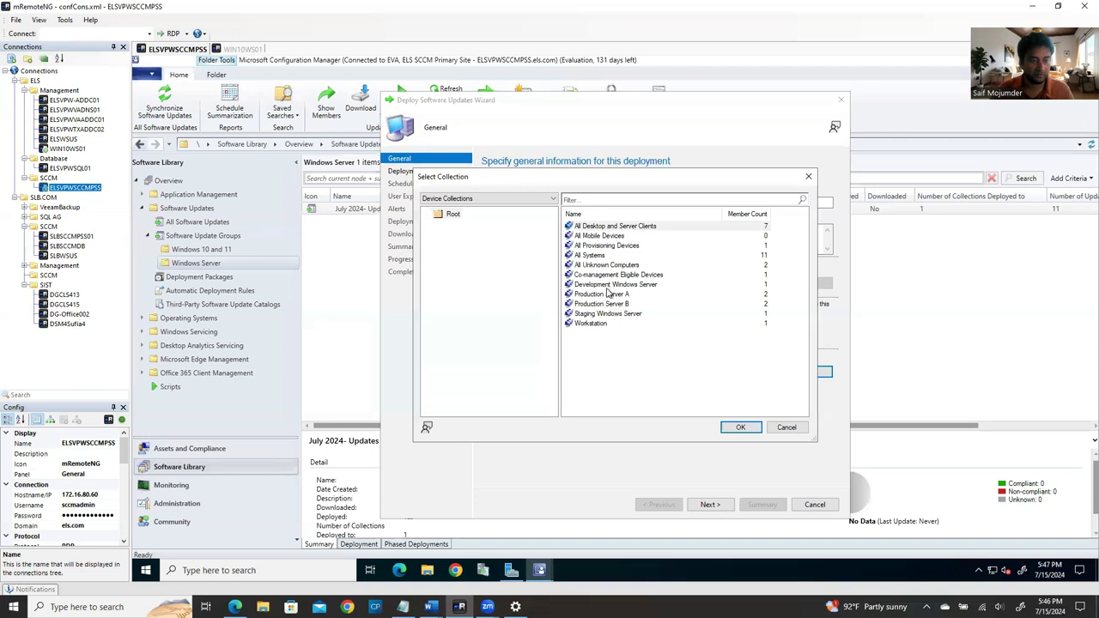
left_click(607, 286)
left_click(740, 427)
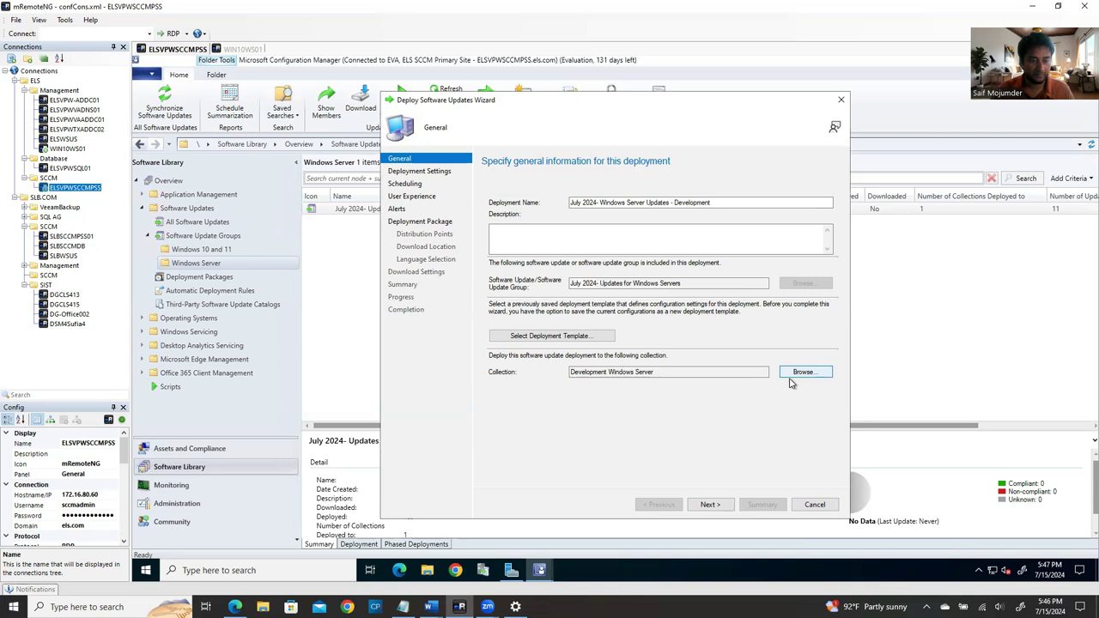
left_click(712, 505)
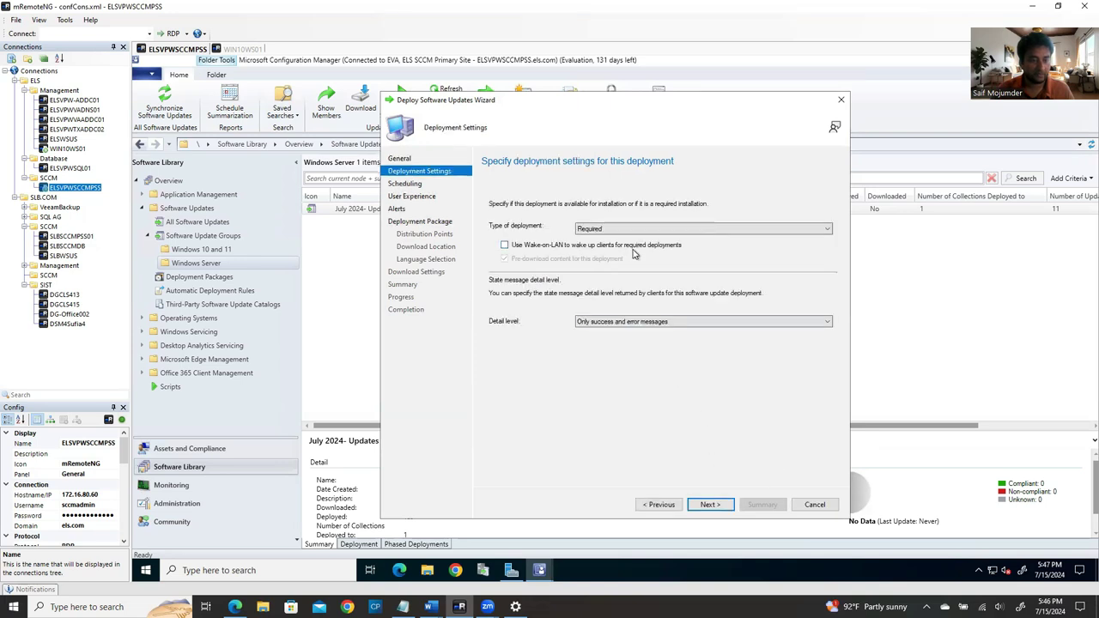
Step: Set the deployment type to Available and the state message detail level to All messages, and continue to scheduling
left_click(629, 230)
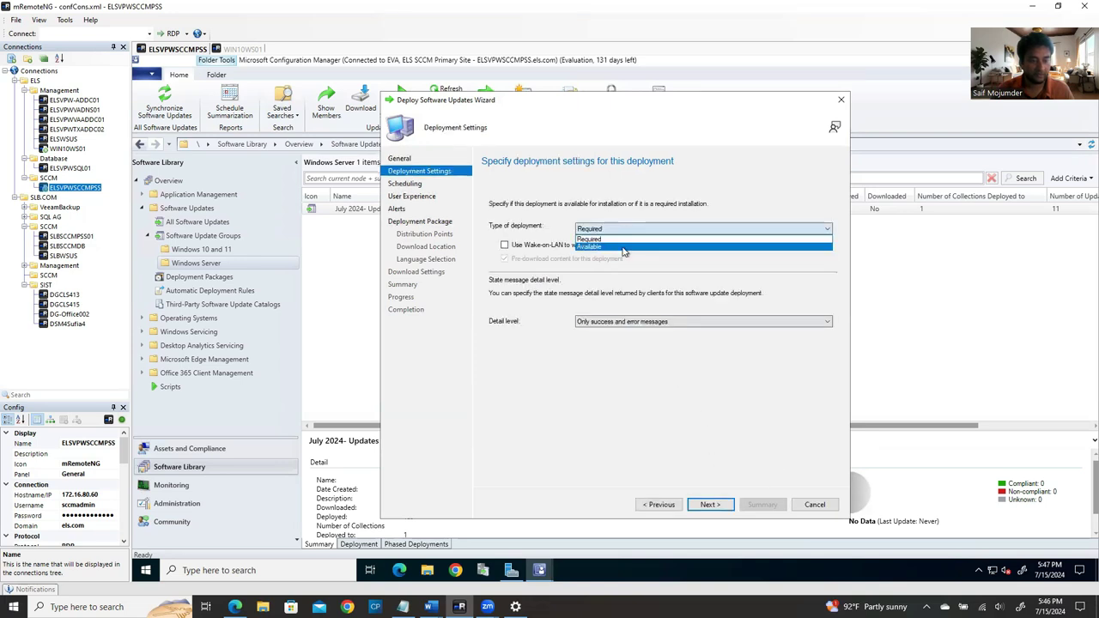
left_click(625, 247)
left_click(625, 322)
left_click(622, 339)
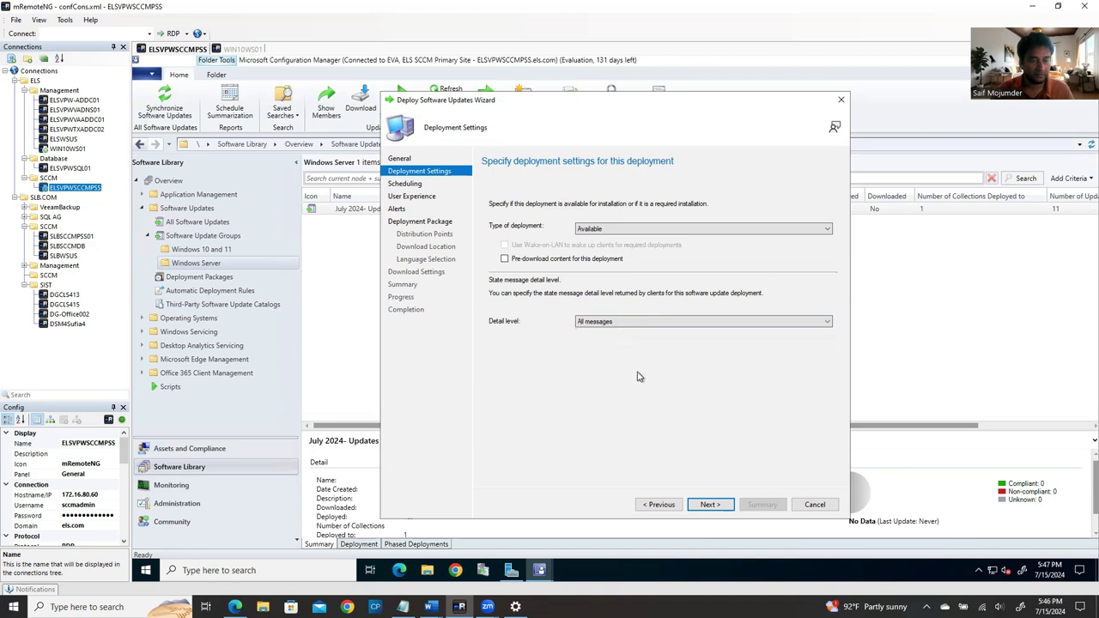
left_click(704, 507)
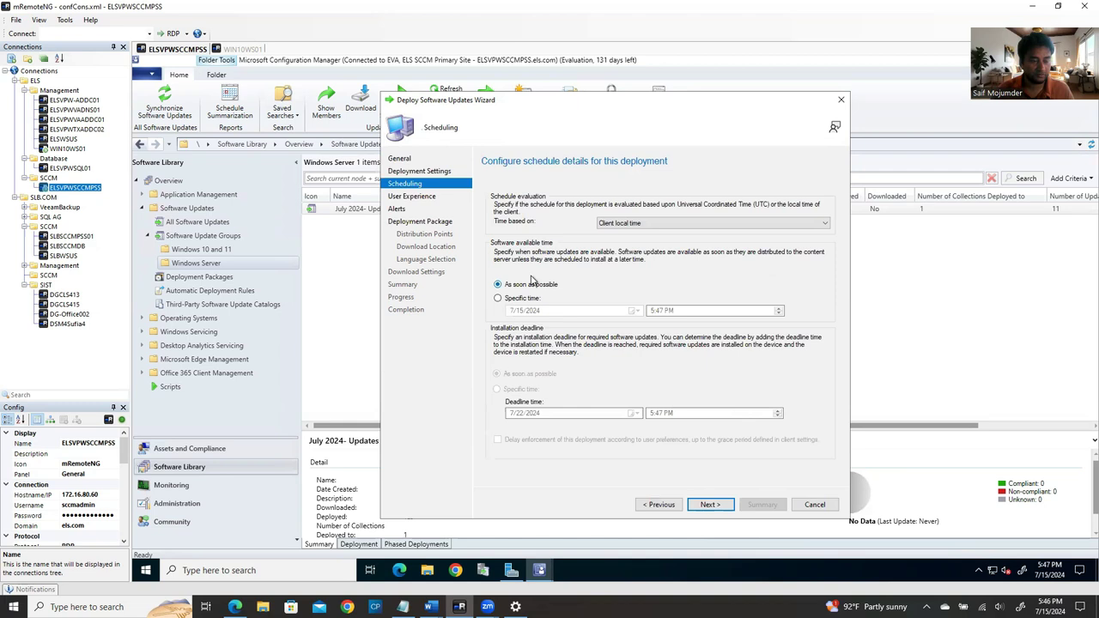
Step: Make the software updates available at a specific time, 7/15/2024 at 6:00 PM
left_click(498, 299)
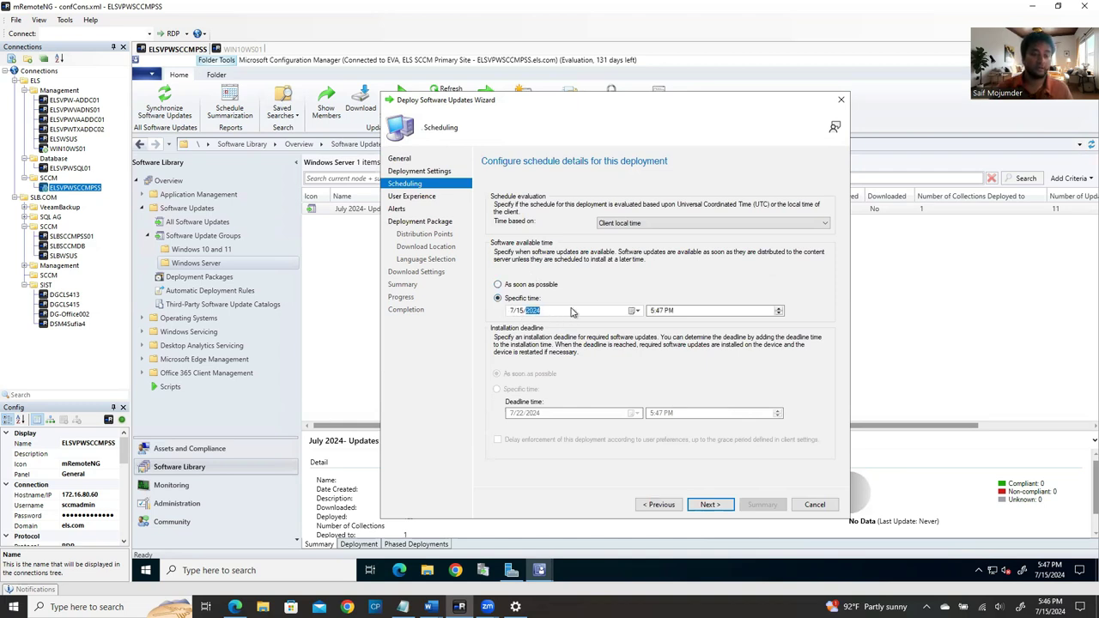
left_click(631, 310)
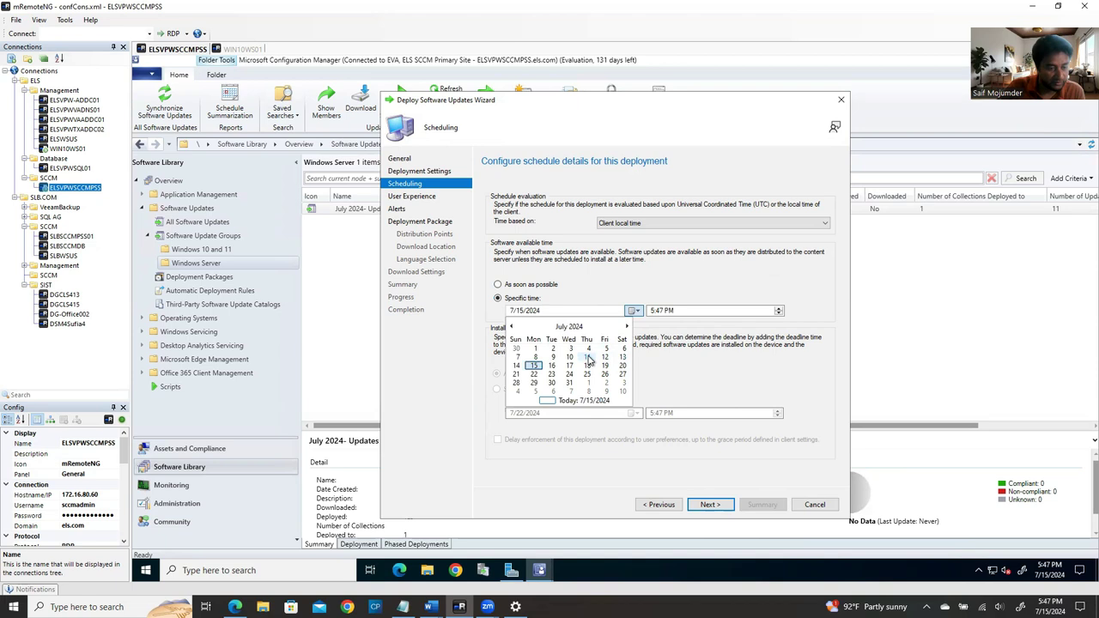
left_click(534, 368)
key("Tab")
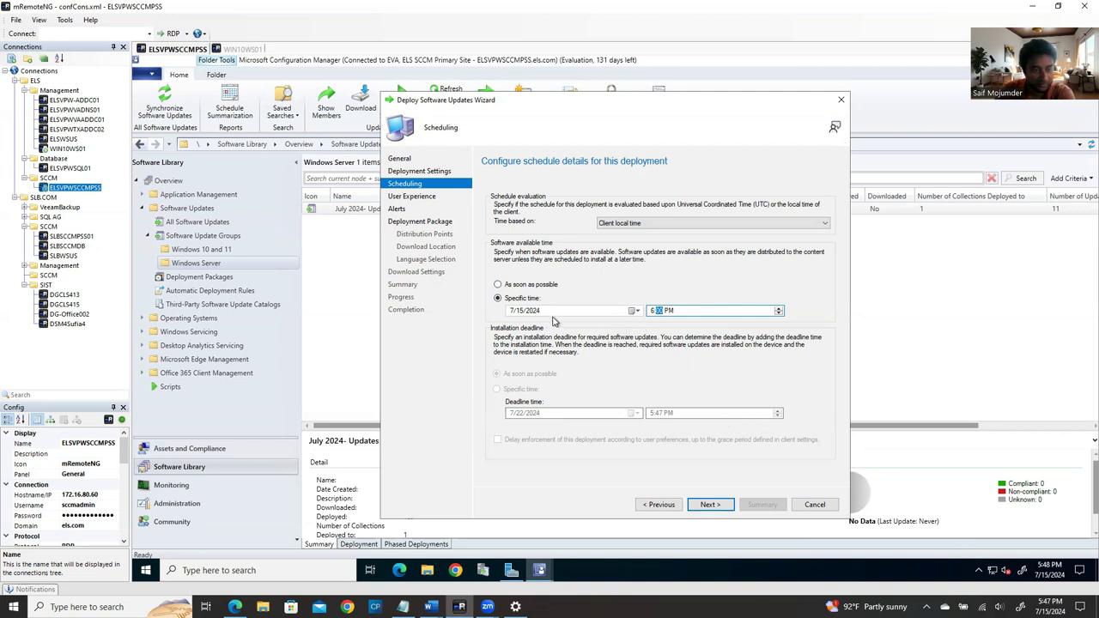
left_click(537, 289)
left_click(624, 222)
left_click(625, 223)
left_click(512, 300)
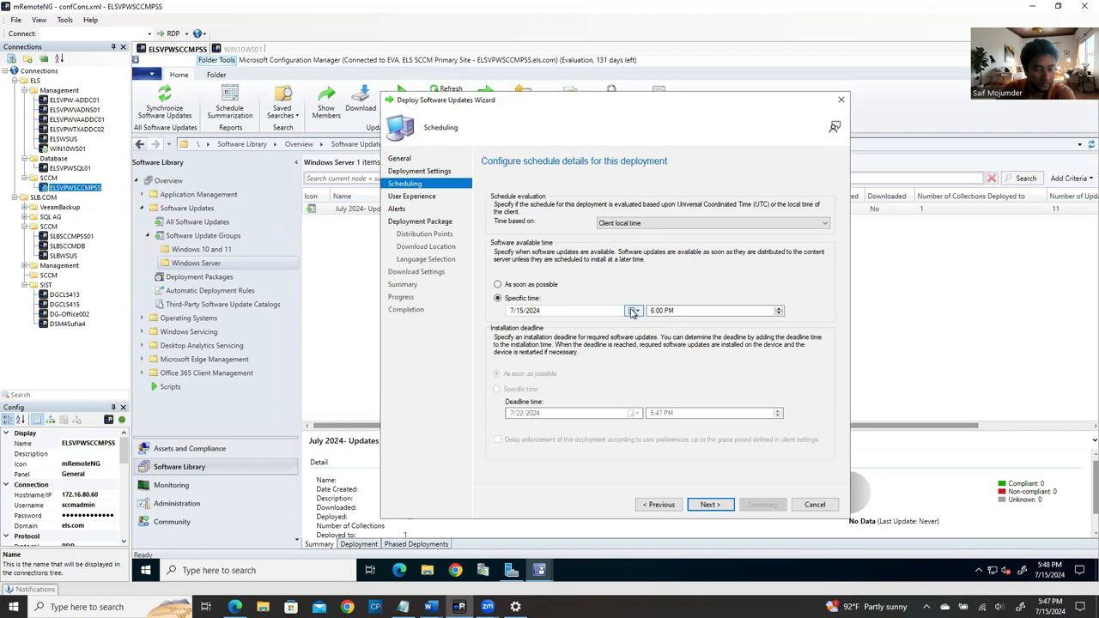
Step: Go back to the general deployment information and rename the deployment "July 2024- Windows Server Updates - Production -Group B"
left_click(652, 506)
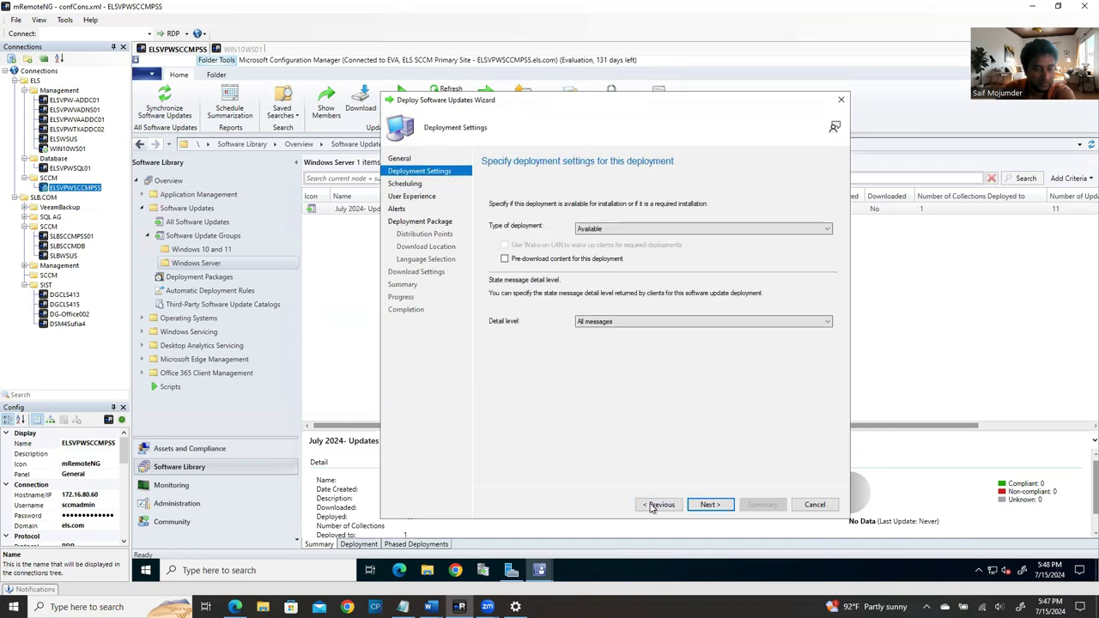
left_click(653, 506)
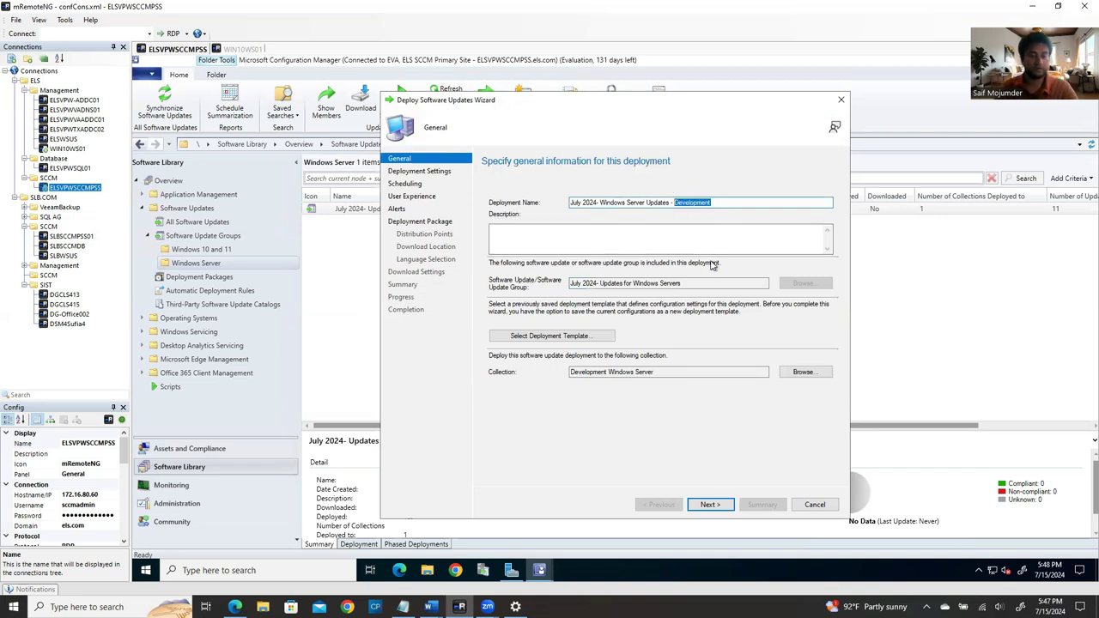
type("Produc")
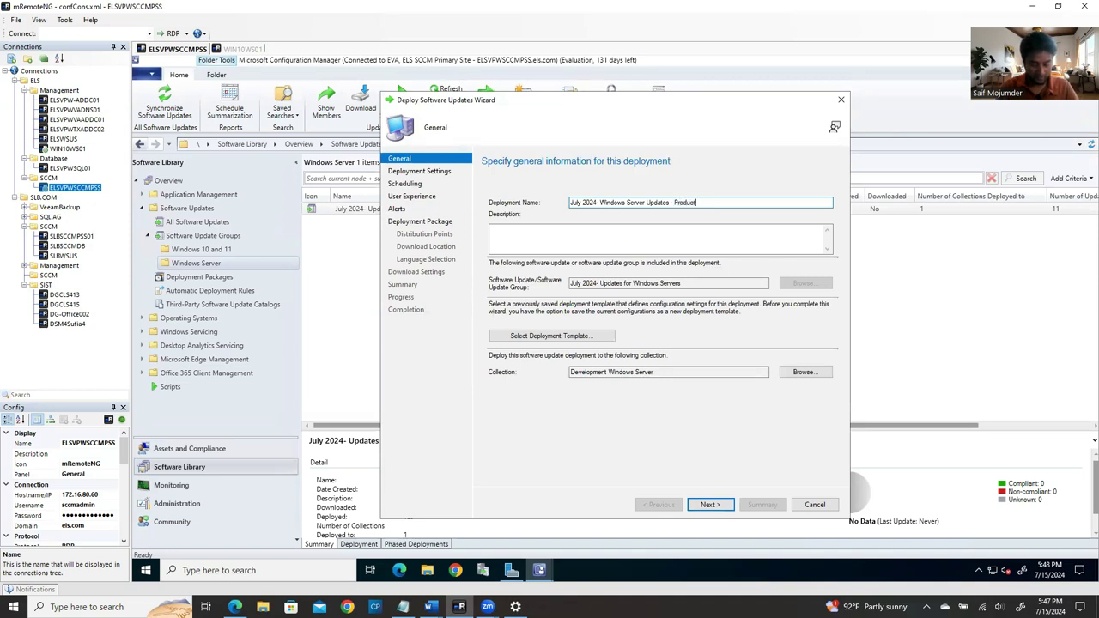
type("tion -Group B")
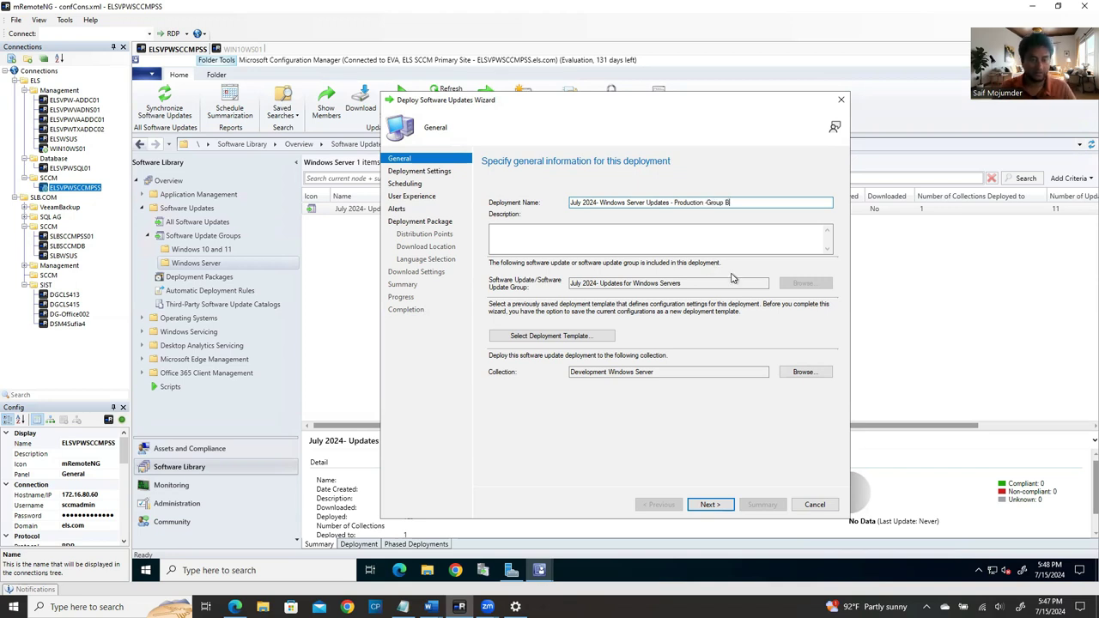
Step: Change the deployment's target collection to the Production Server B device collection
left_click(710, 505)
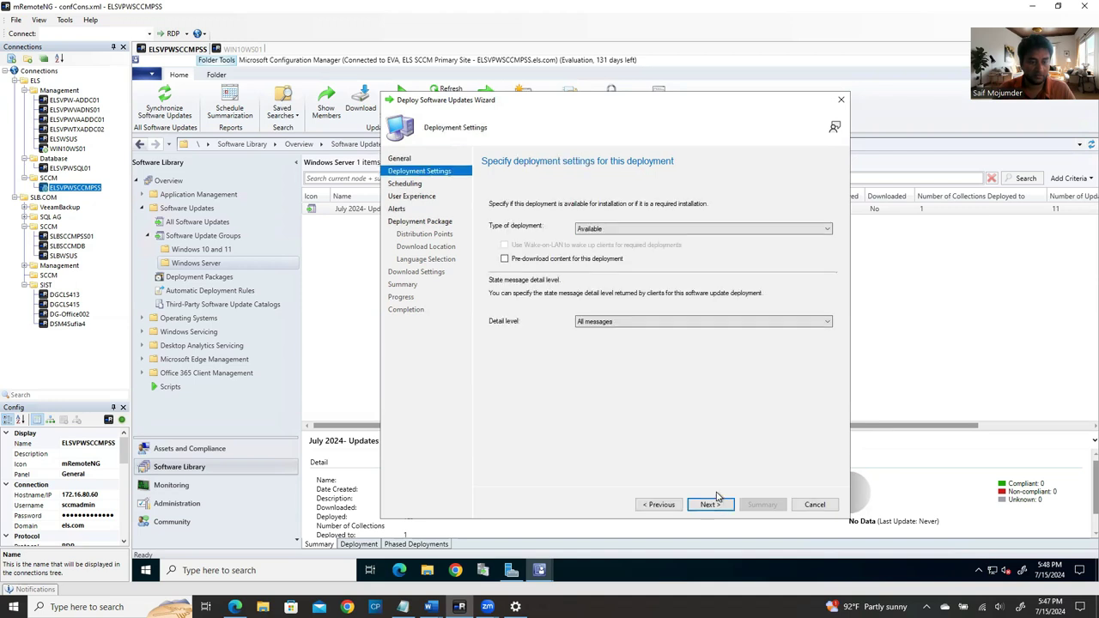
left_click(660, 504)
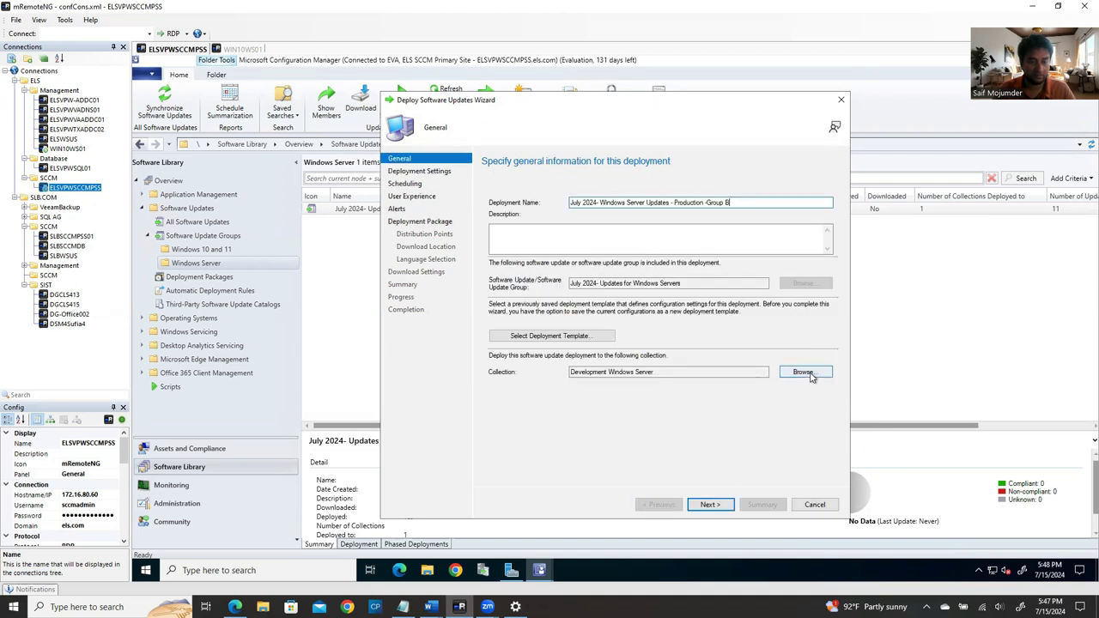
left_click(808, 376)
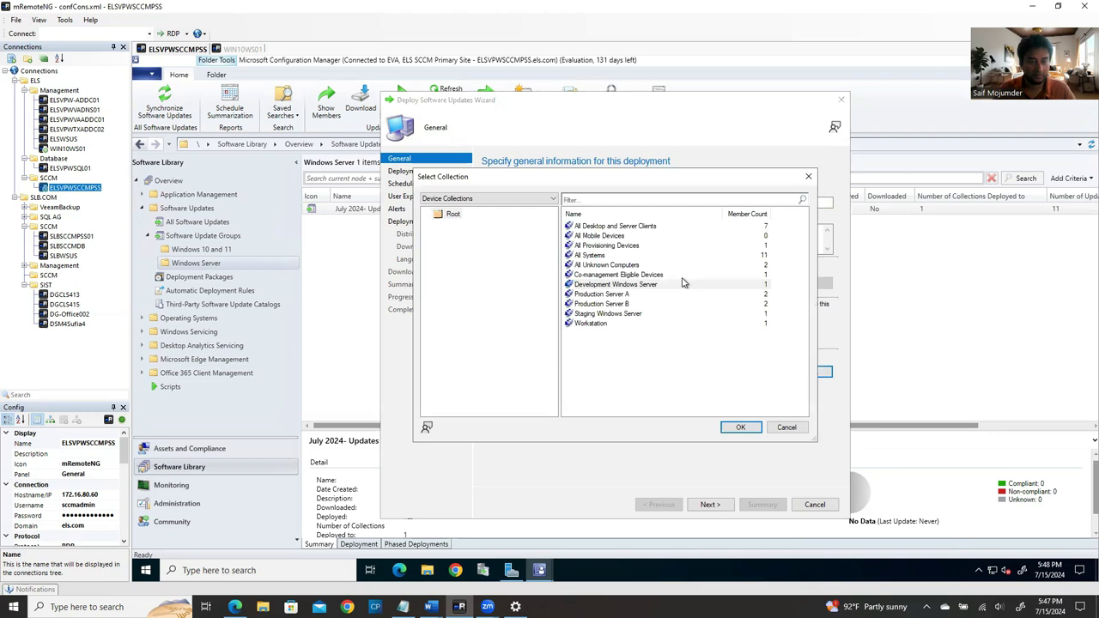
left_click(624, 315)
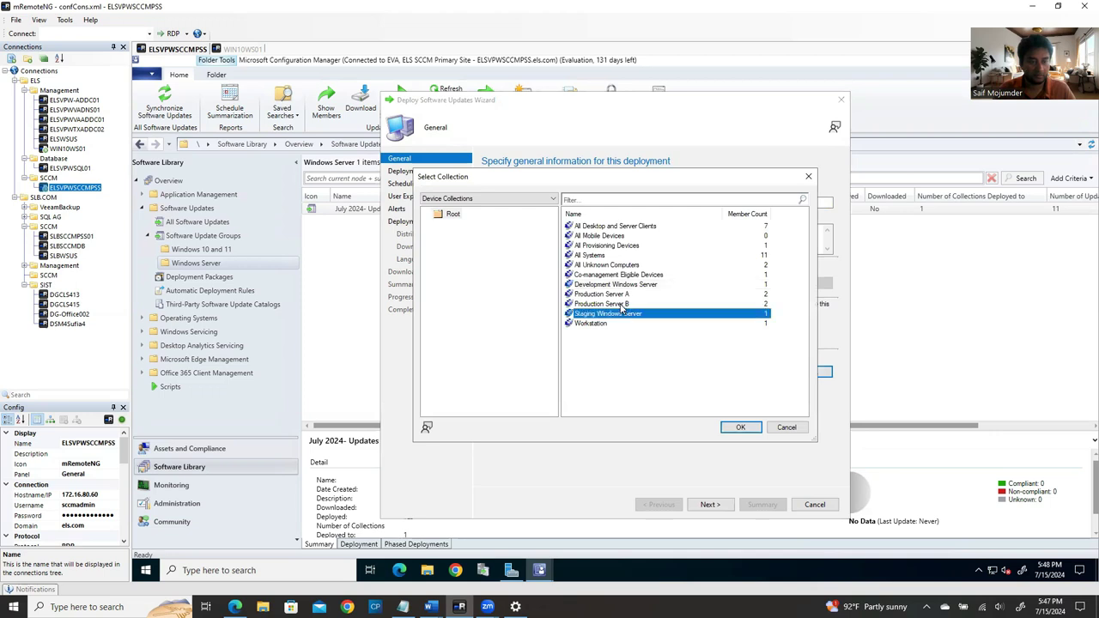
left_click(624, 305)
left_click(739, 427)
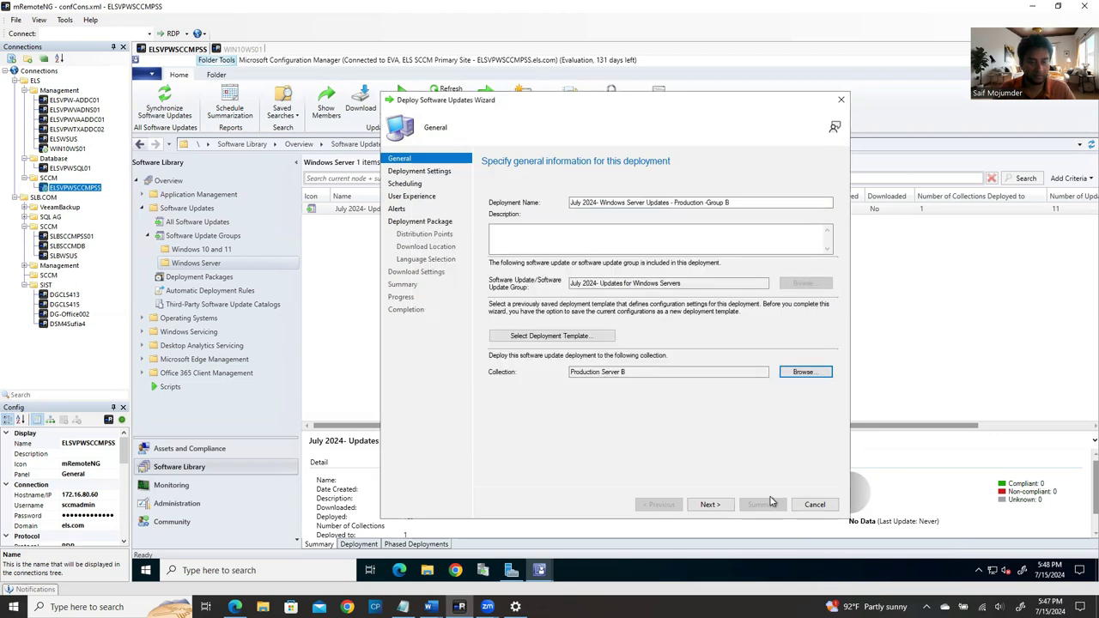
Step: Set the deployment type to Required, keep the detail level at All messages, and continue to scheduling
left_click(711, 505)
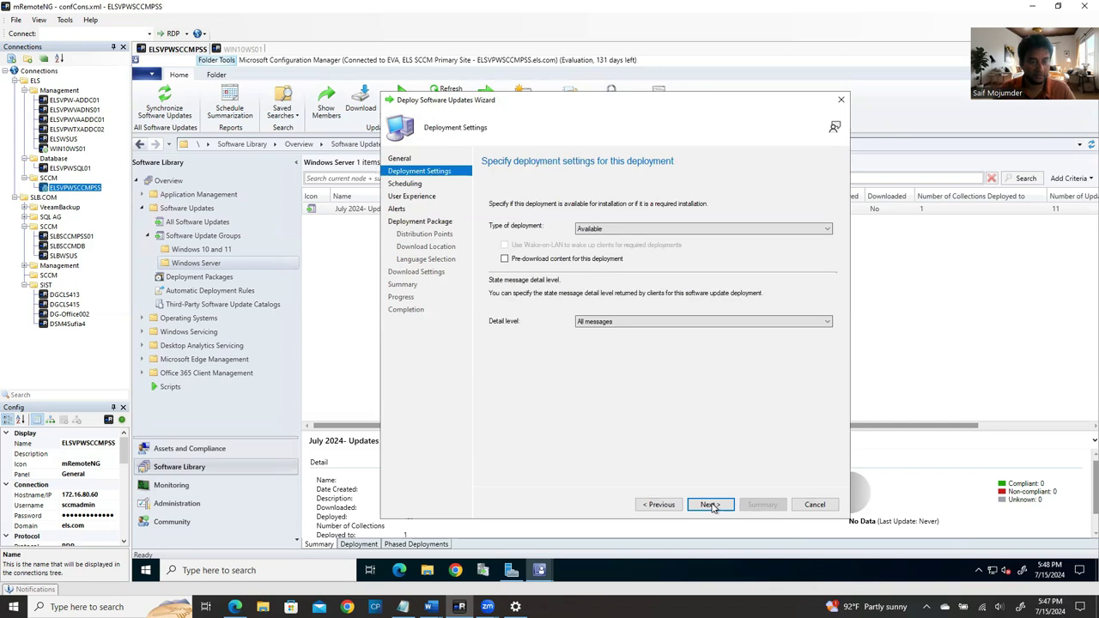
left_click(632, 230)
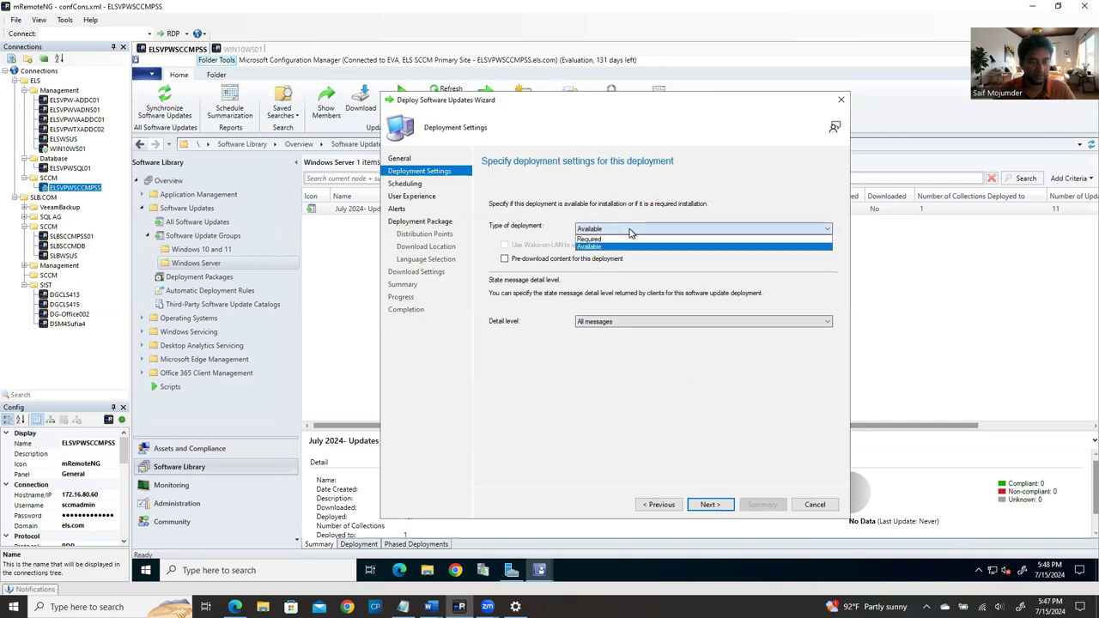
left_click(628, 240)
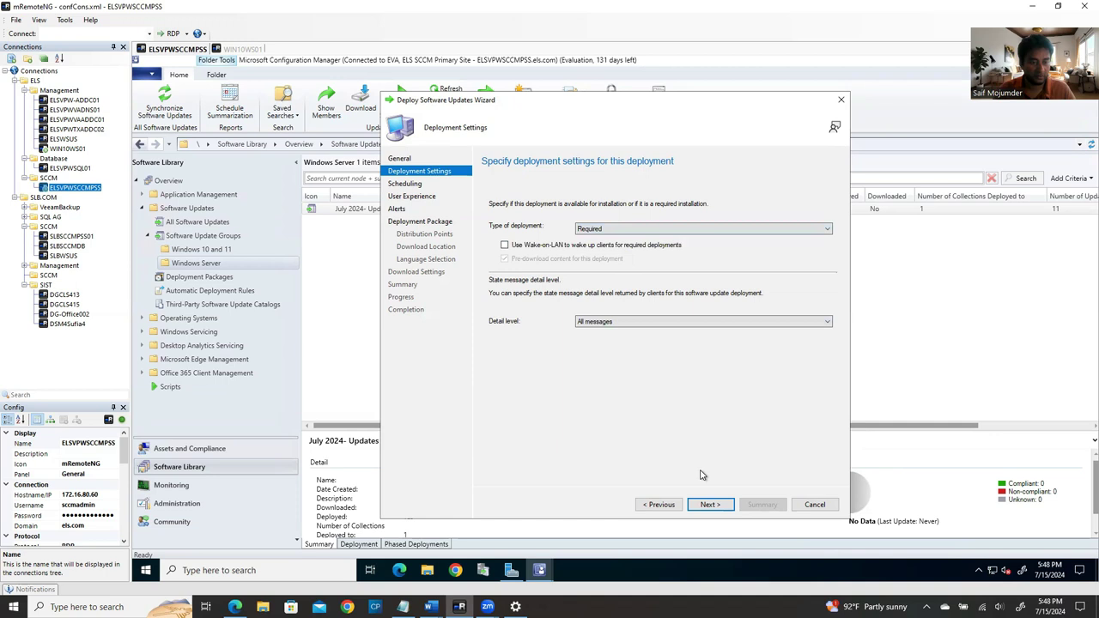
left_click(655, 324)
left_click(658, 328)
left_click(725, 501)
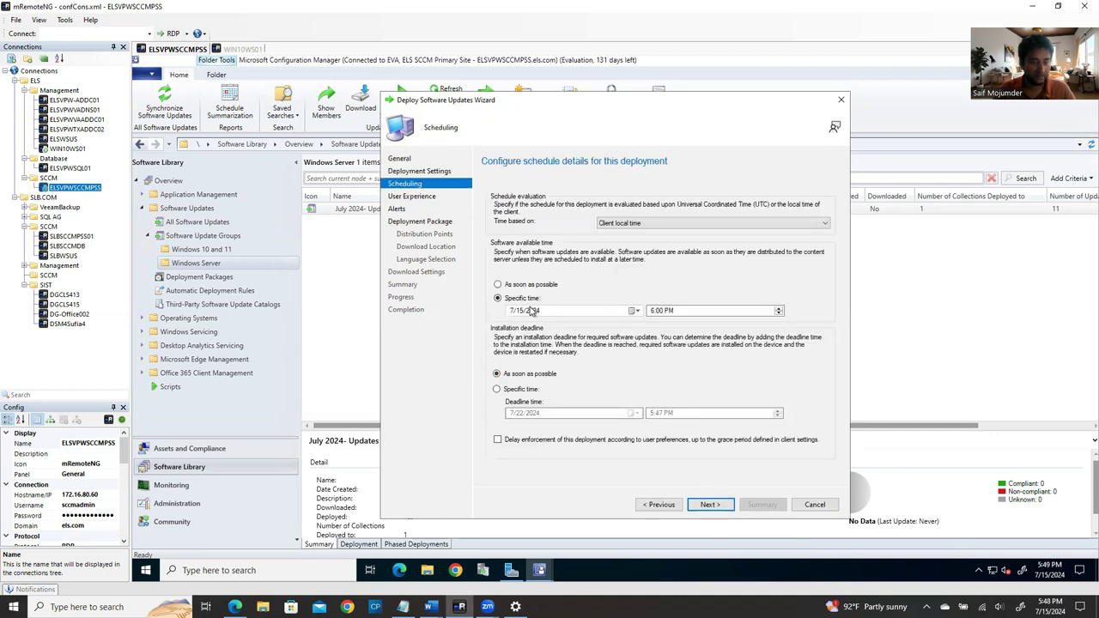
Step: Set the date on which the software updates become available to 7/17/2024
left_click(660, 313)
left_click(632, 313)
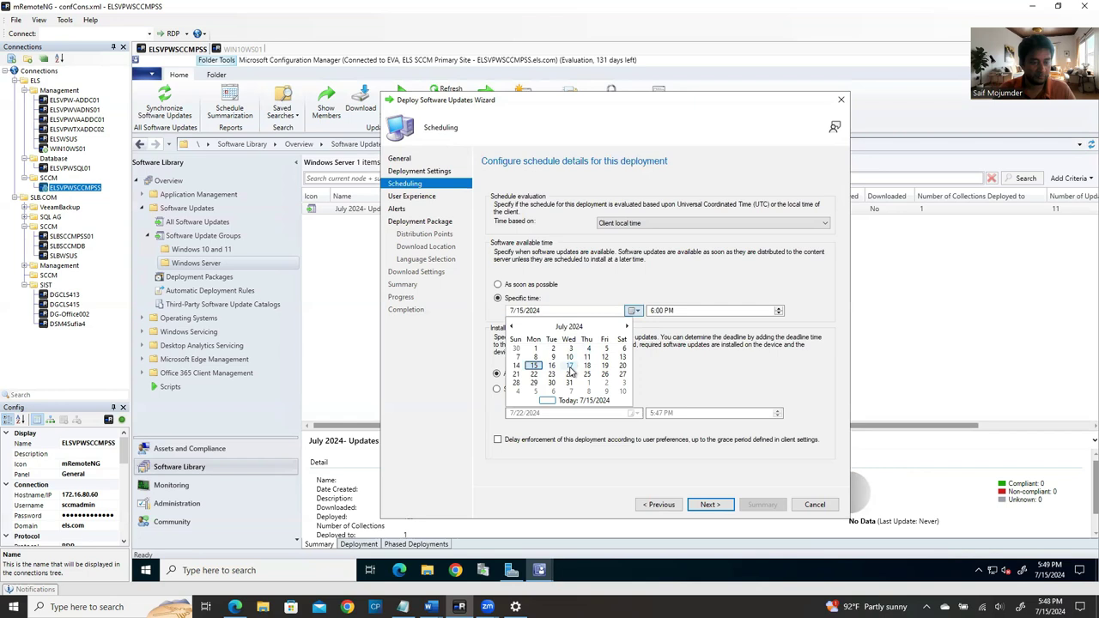
left_click(570, 367)
left_click(652, 311)
Step: Set a specific installation deadline of 7/17/2024 at 7:00 PM and continue to the user experience settings
left_click(510, 391)
left_click(564, 416)
left_click(635, 414)
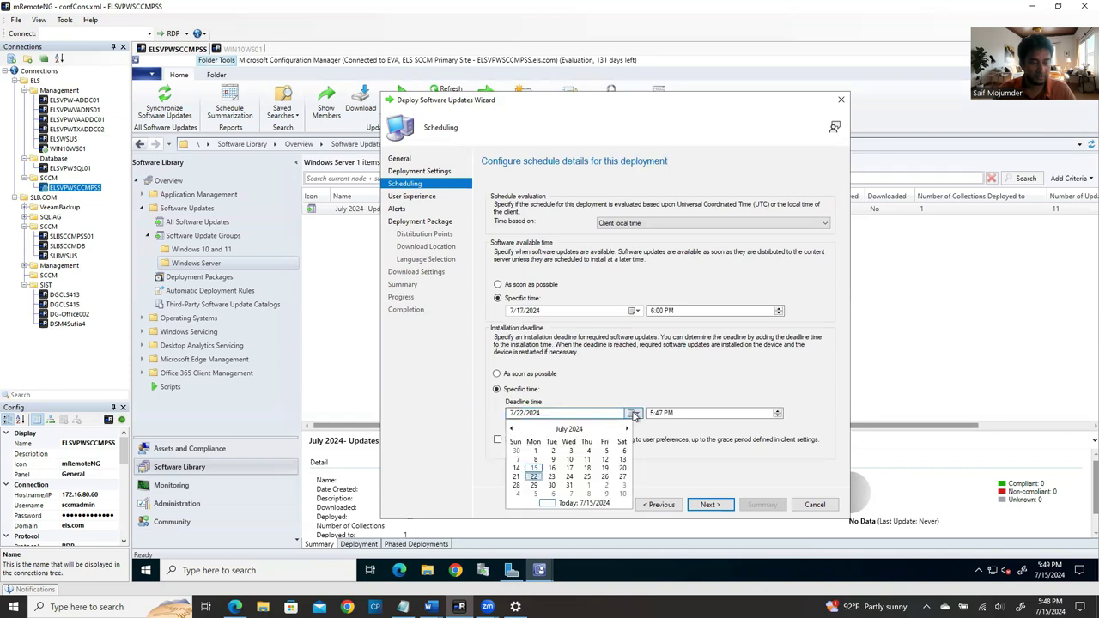
left_click(572, 469)
left_click(650, 416)
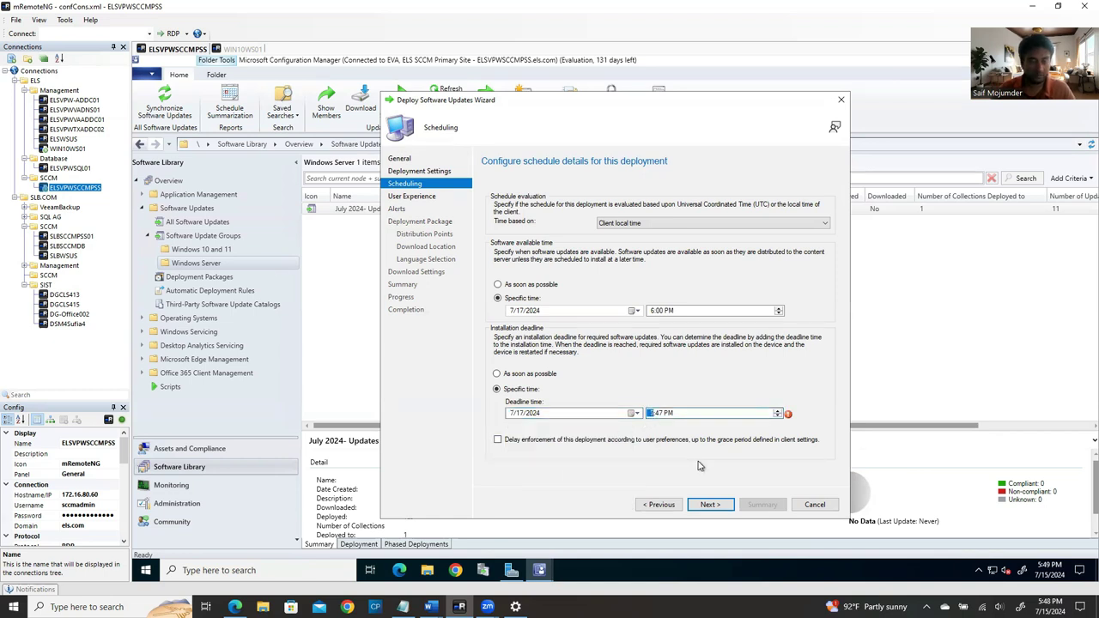
type("7")
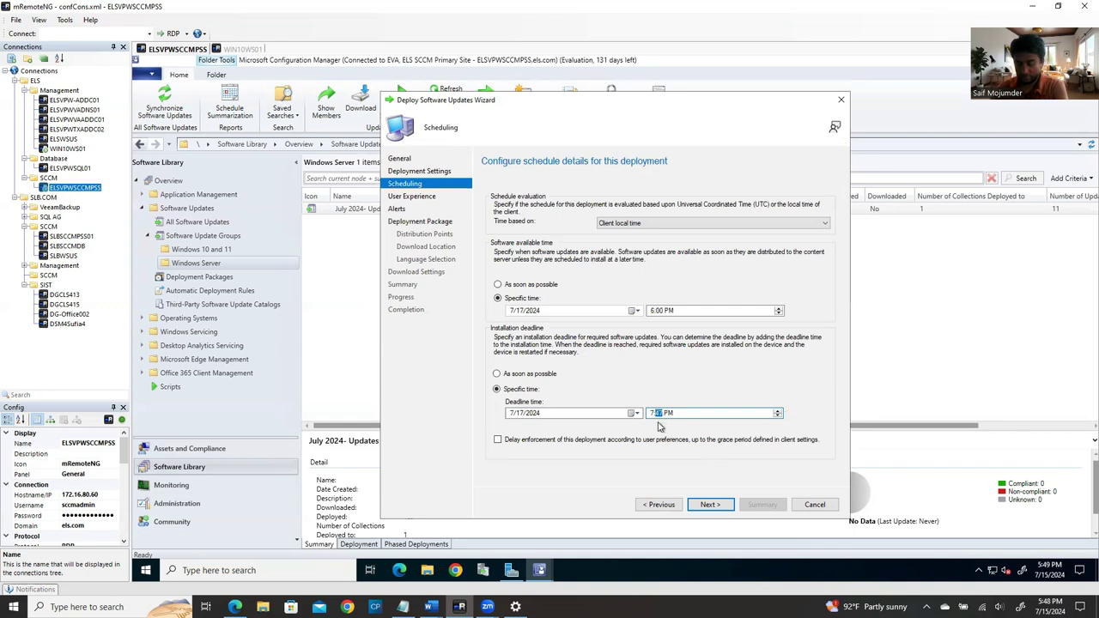
left_click(709, 504)
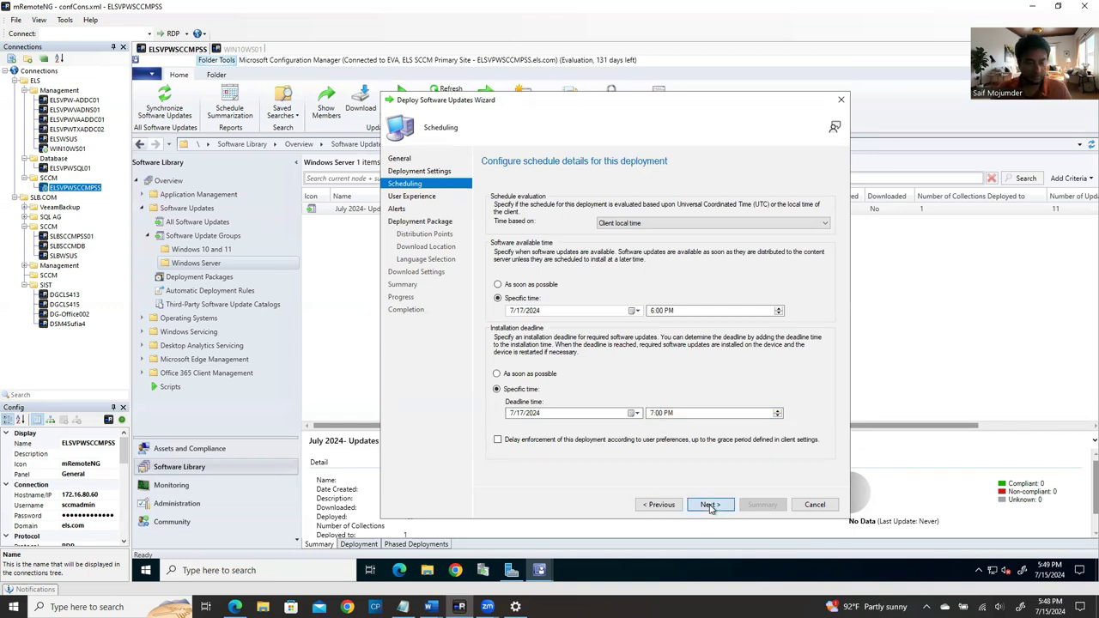
Step: Allow software updates installation outside the maintenance window, enable the deployment evaluation cycle after restart, and continue past the alert options
left_click(540, 272)
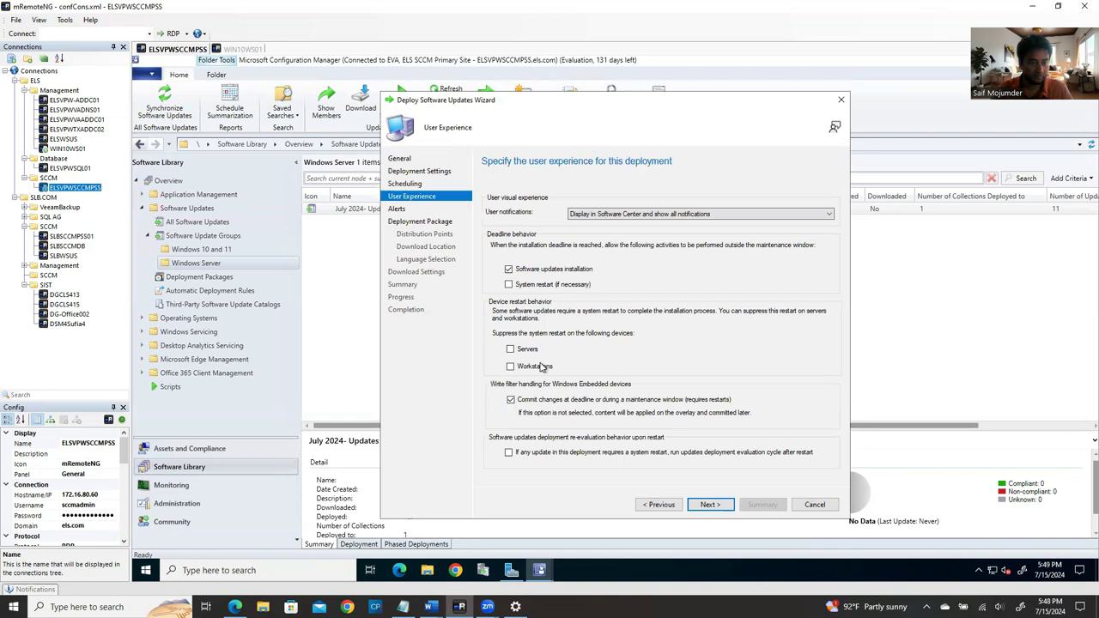
left_click(707, 506)
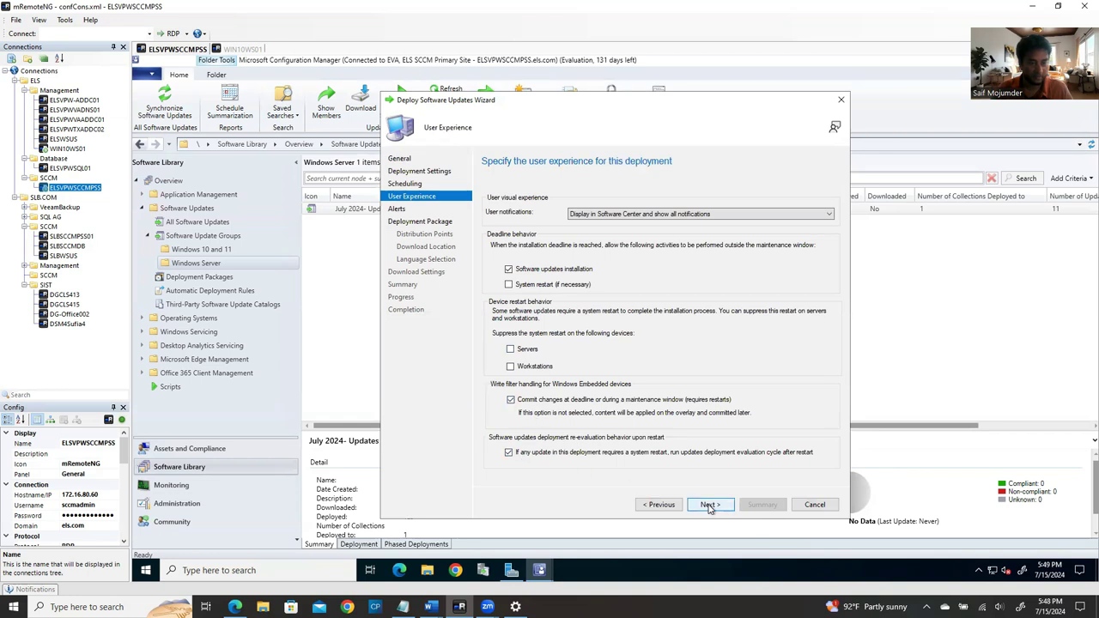
left_click(709, 506)
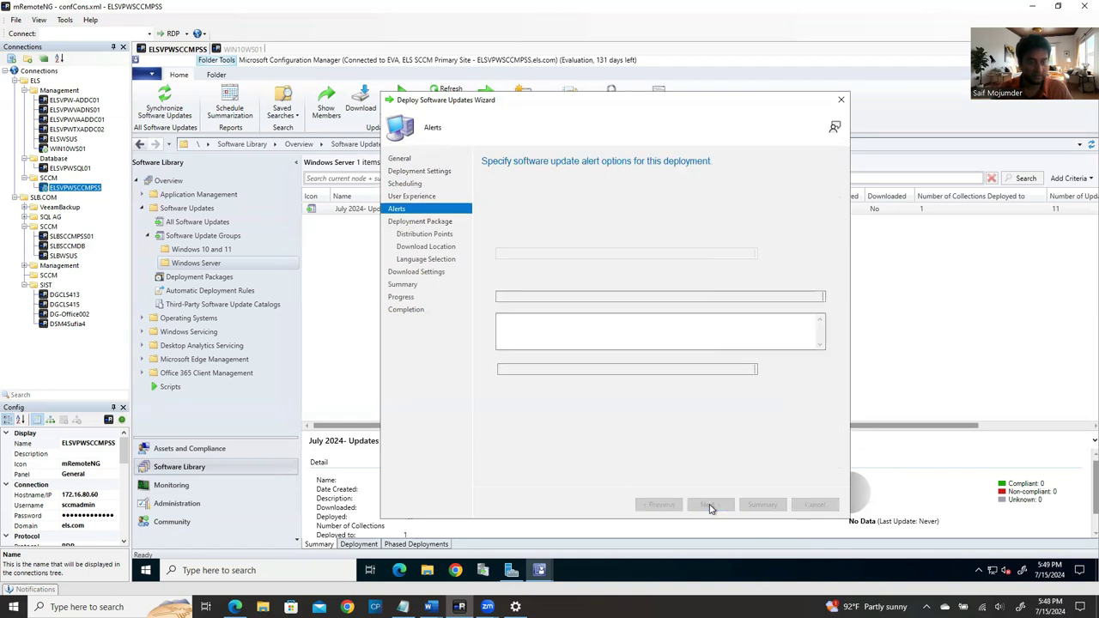
Step: Choose no deployment package, set the download settings, and complete and close the deployment wizard
left_click(493, 452)
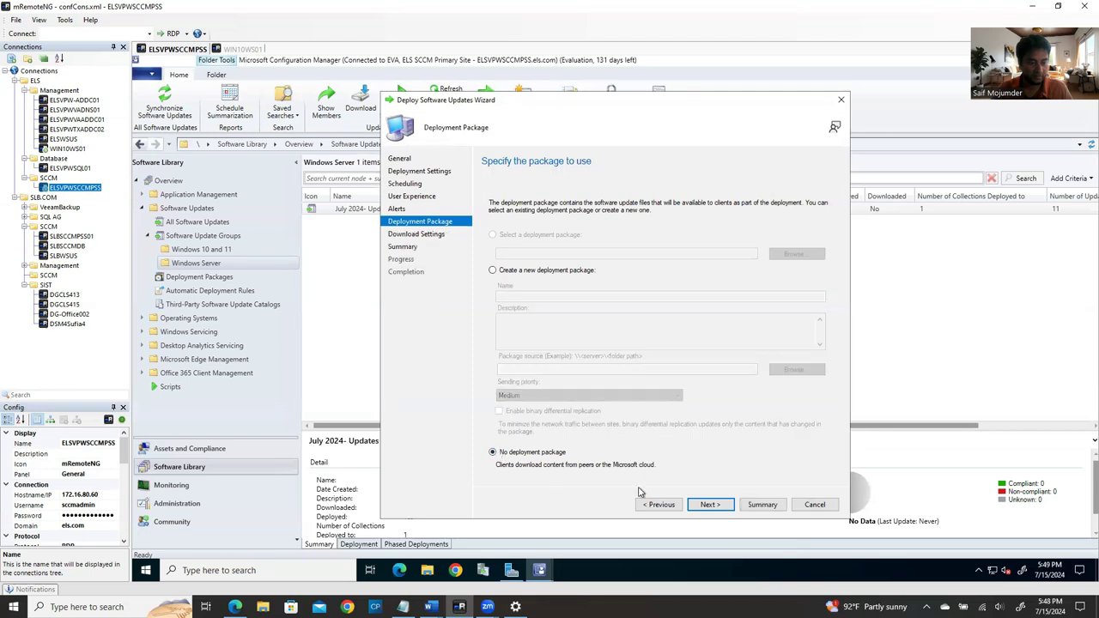
left_click(709, 505)
left_click(507, 264)
left_click(709, 505)
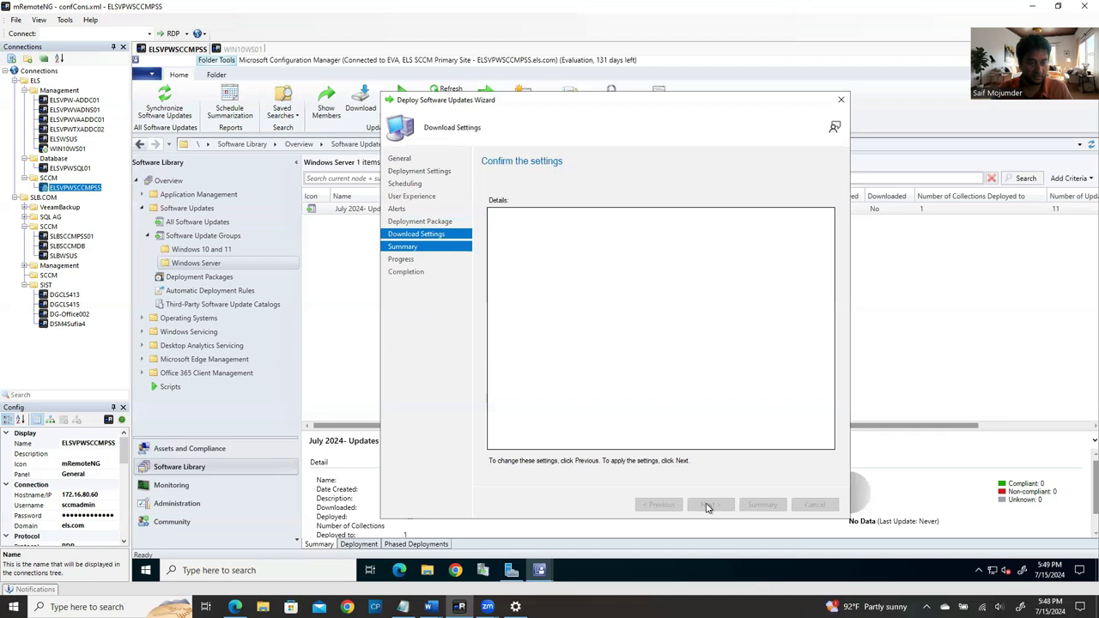
left_click(709, 506)
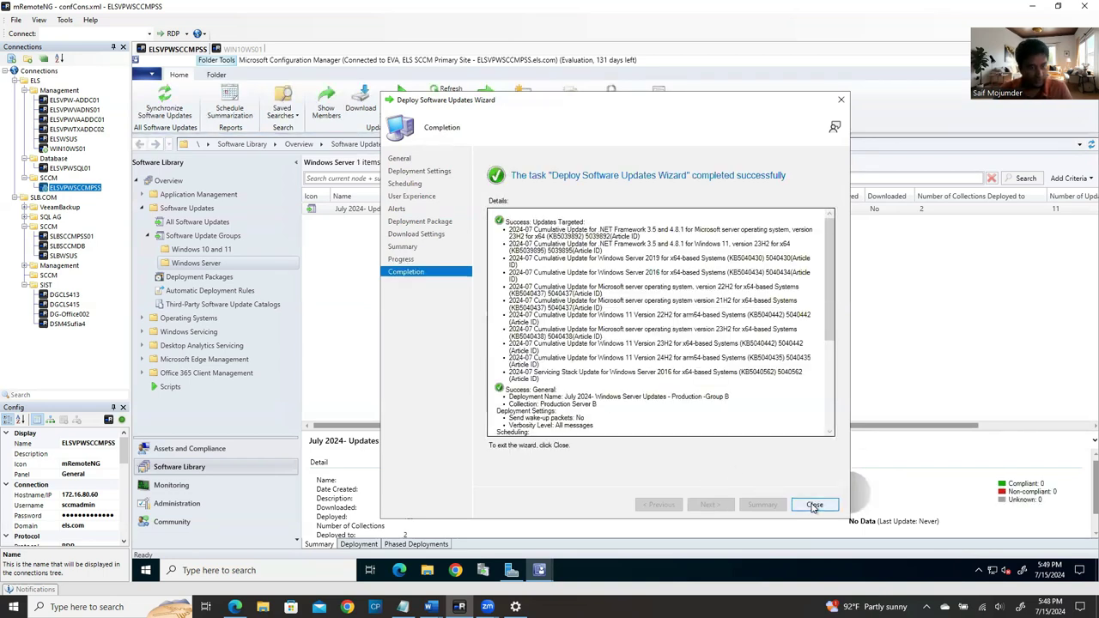
left_click(813, 505)
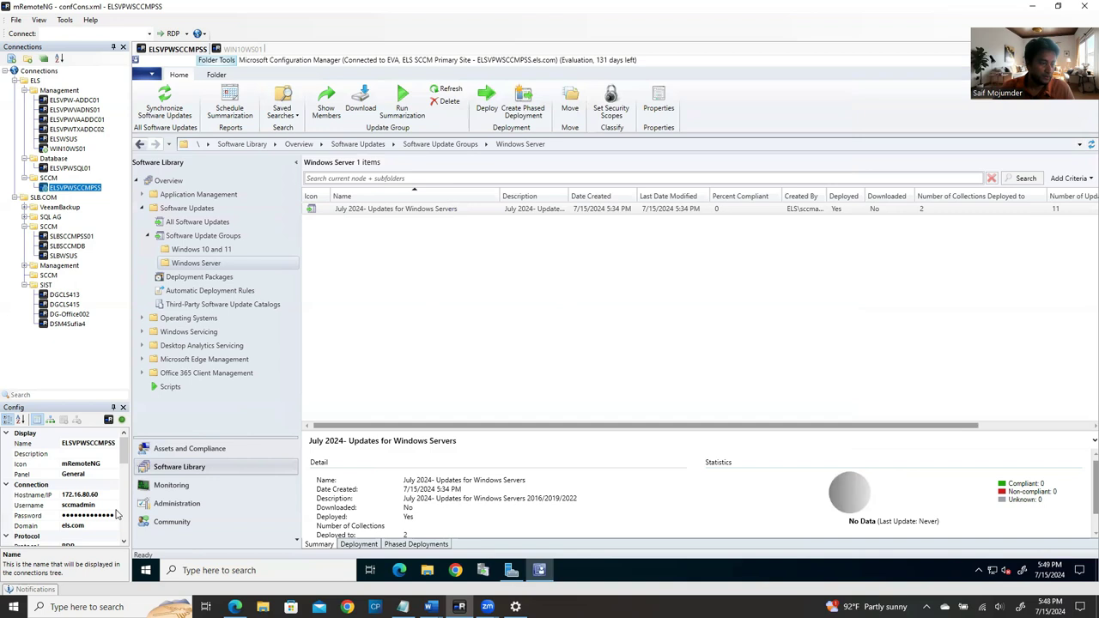
Step: Review the Production Server B, Production Server A and Workstation deployments in Monitoring, widening the Date Created column
left_click(171, 487)
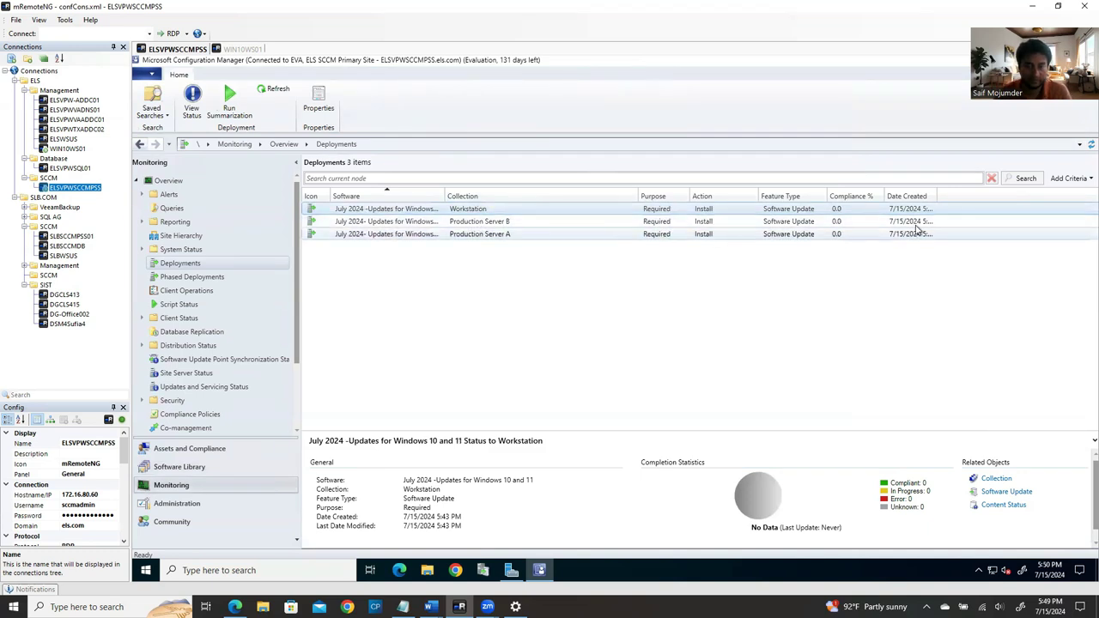
left_click_drag(934, 195, 975, 215)
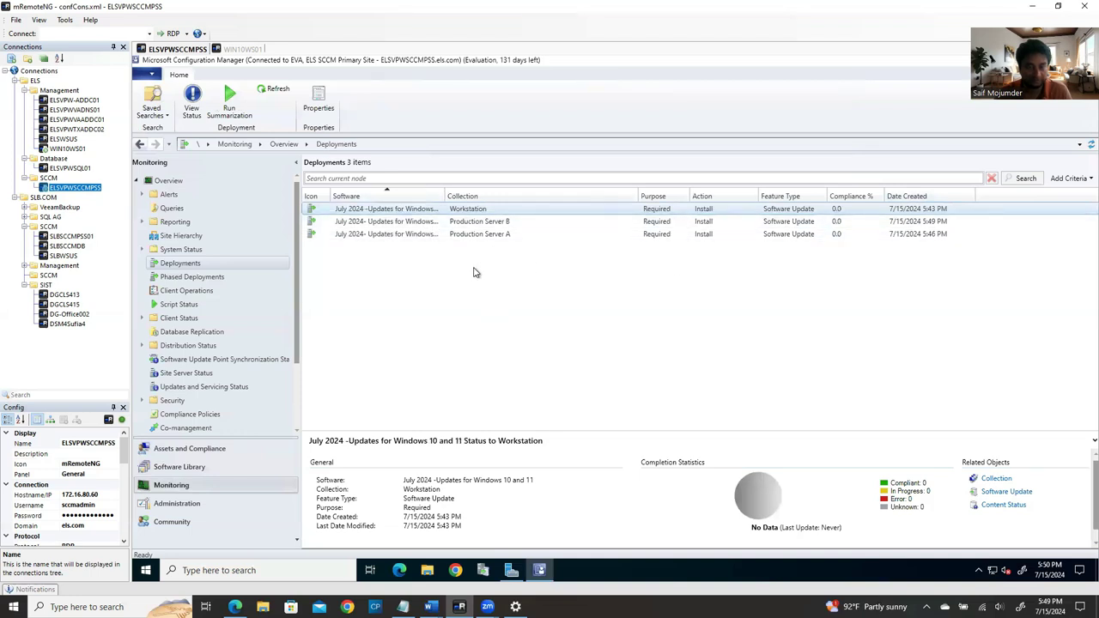
left_click(361, 223)
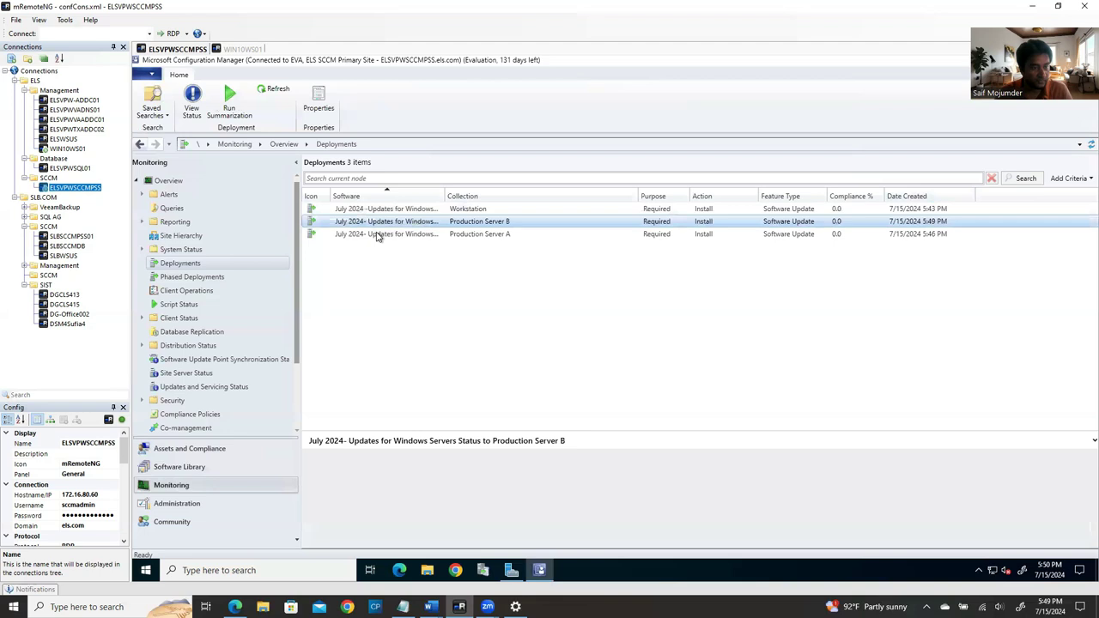
left_click(378, 235)
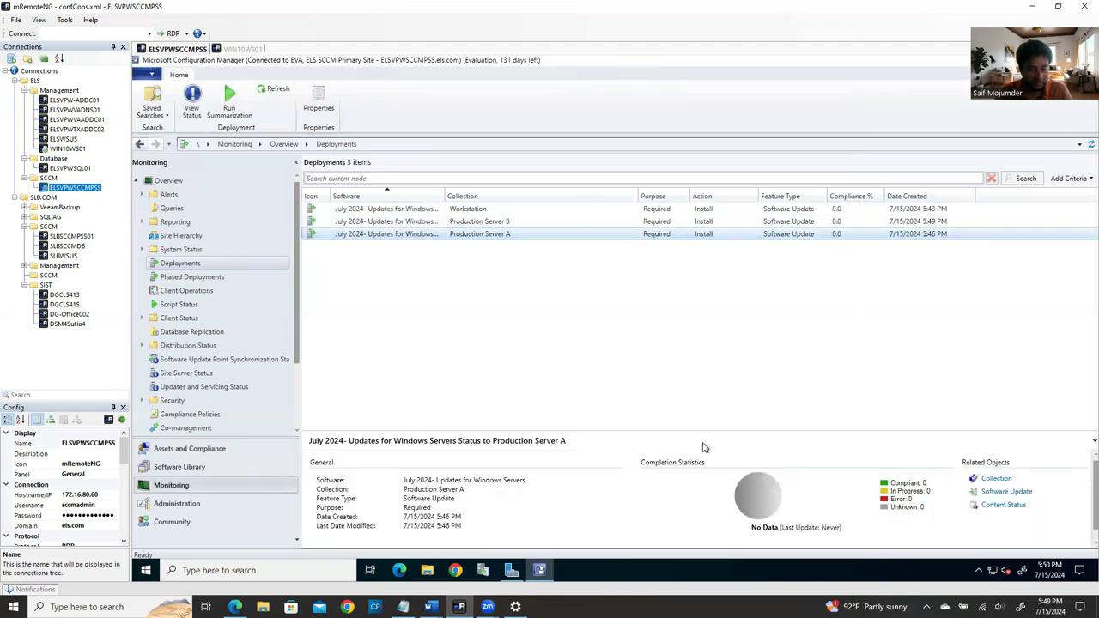
left_click(491, 209)
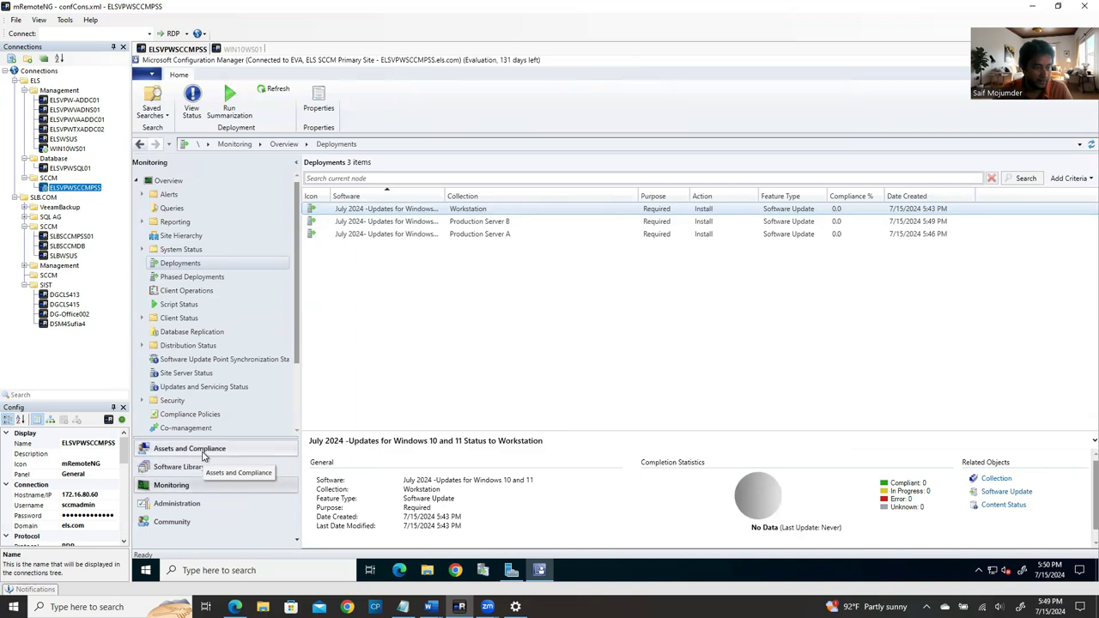
Step: Examine the device collections and the membership rules in the Development Windows Server collection's properties
left_click(193, 449)
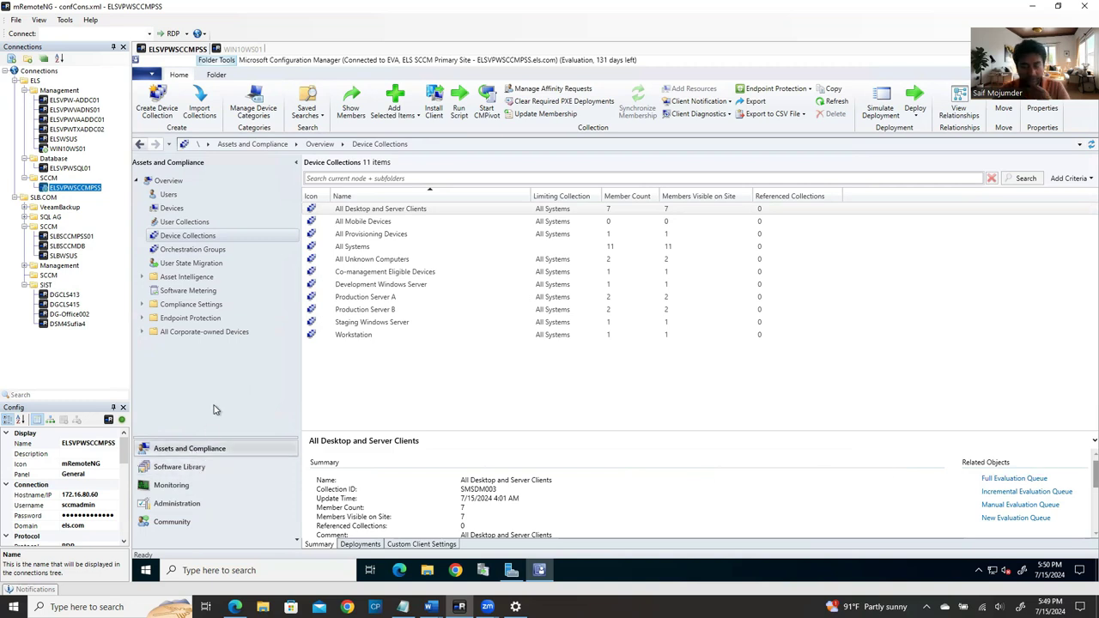
left_click(198, 239)
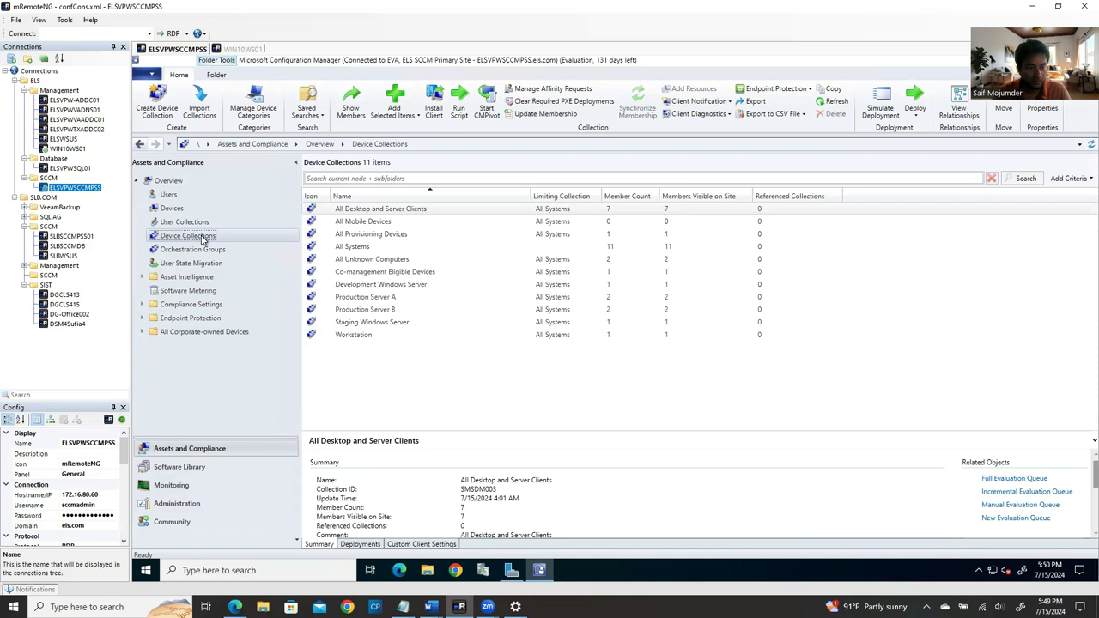
left_click(390, 297)
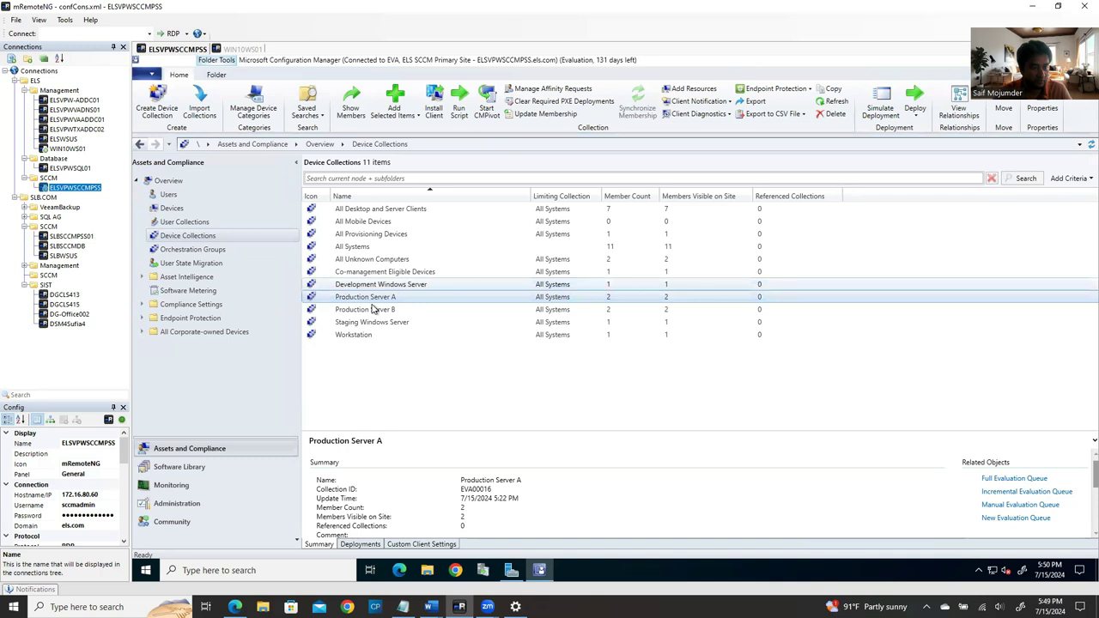
left_click(376, 287)
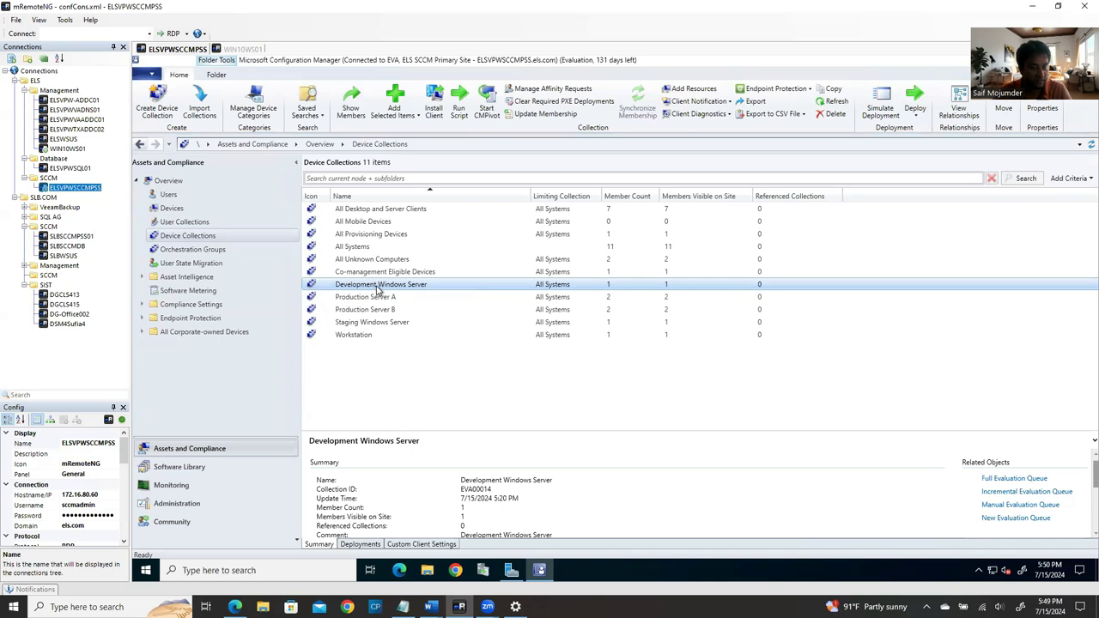
right_click(377, 290)
left_click(427, 550)
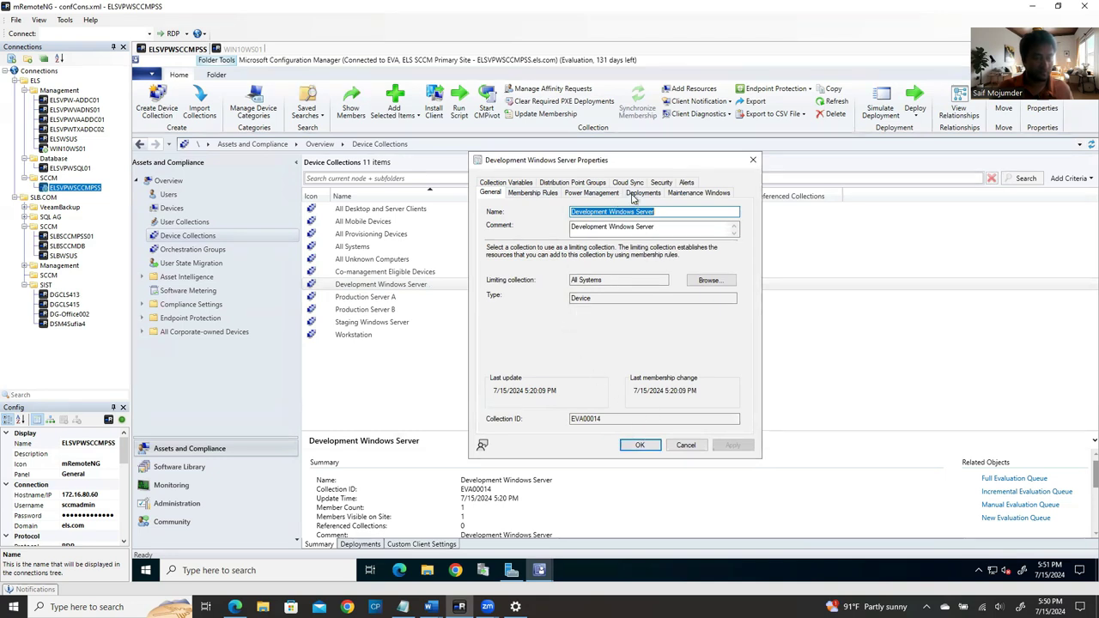
left_click(535, 194)
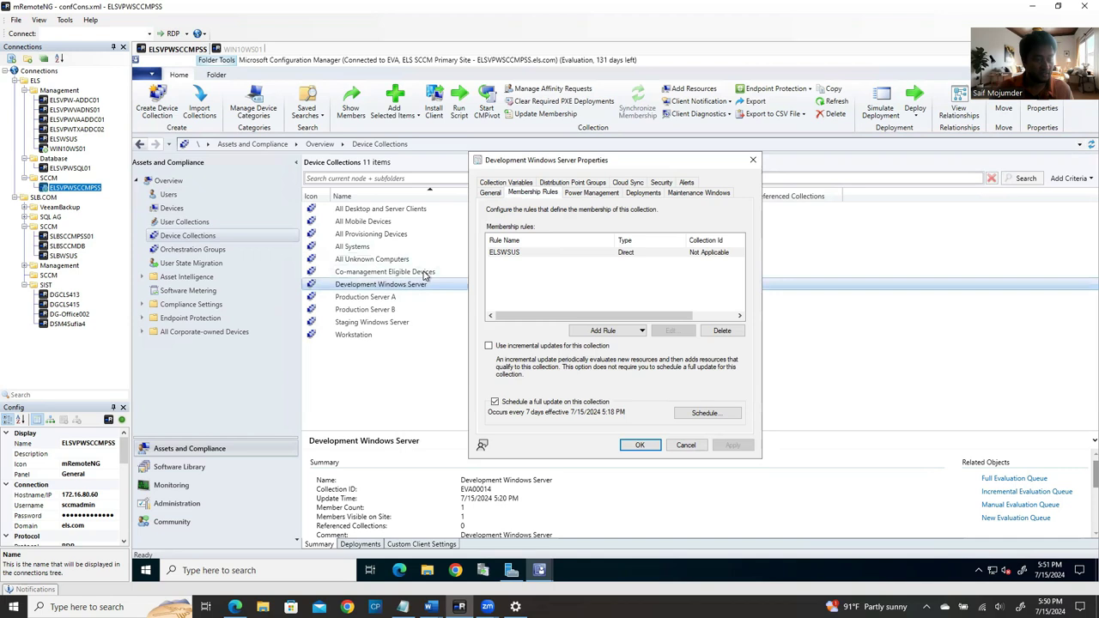
left_click(750, 162)
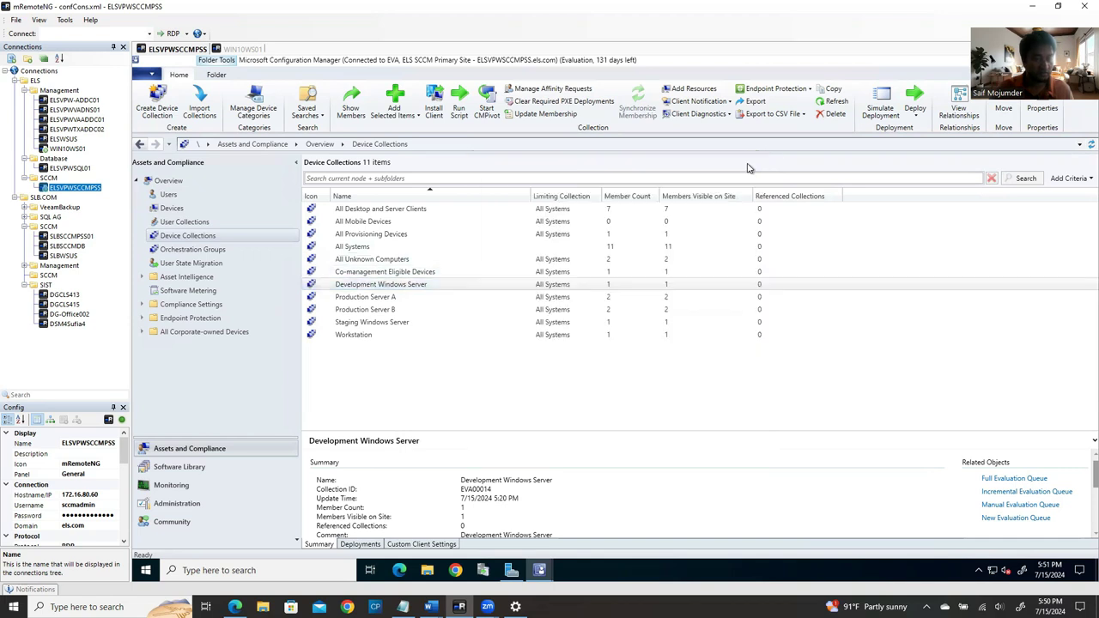
left_click(401, 287)
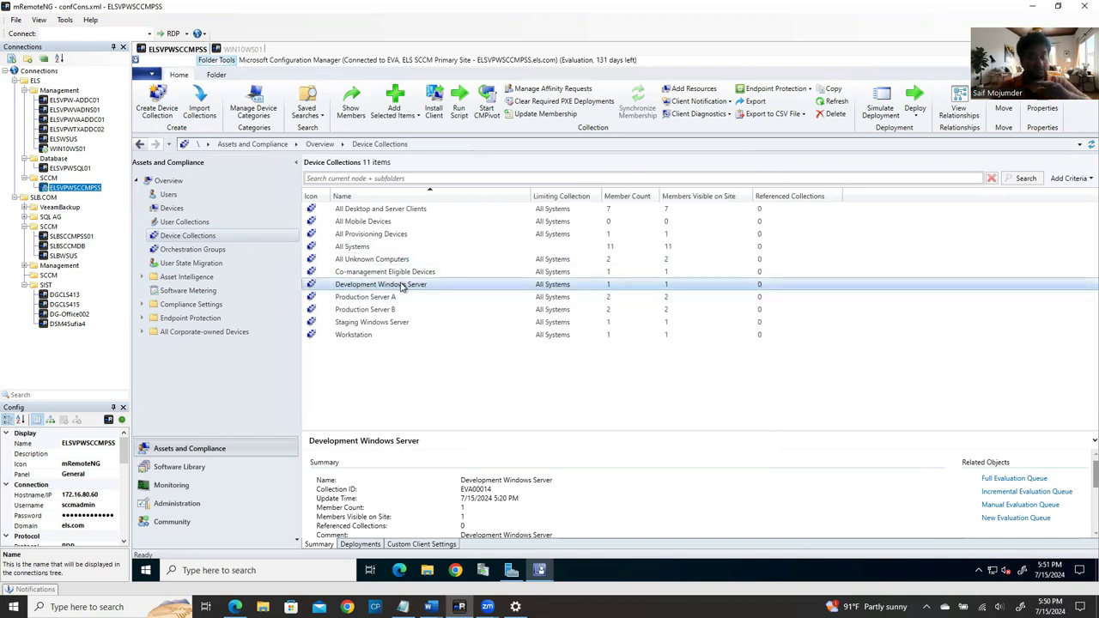
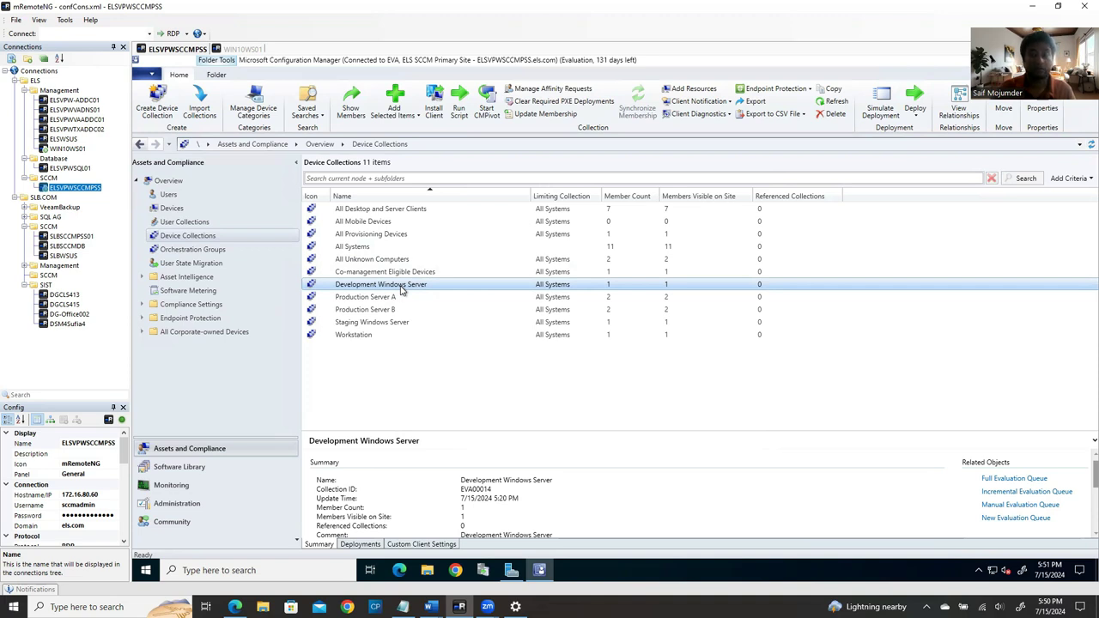
Step: Open the properties of the Development Windows Server collection and display its membership rules
right_click(400, 291)
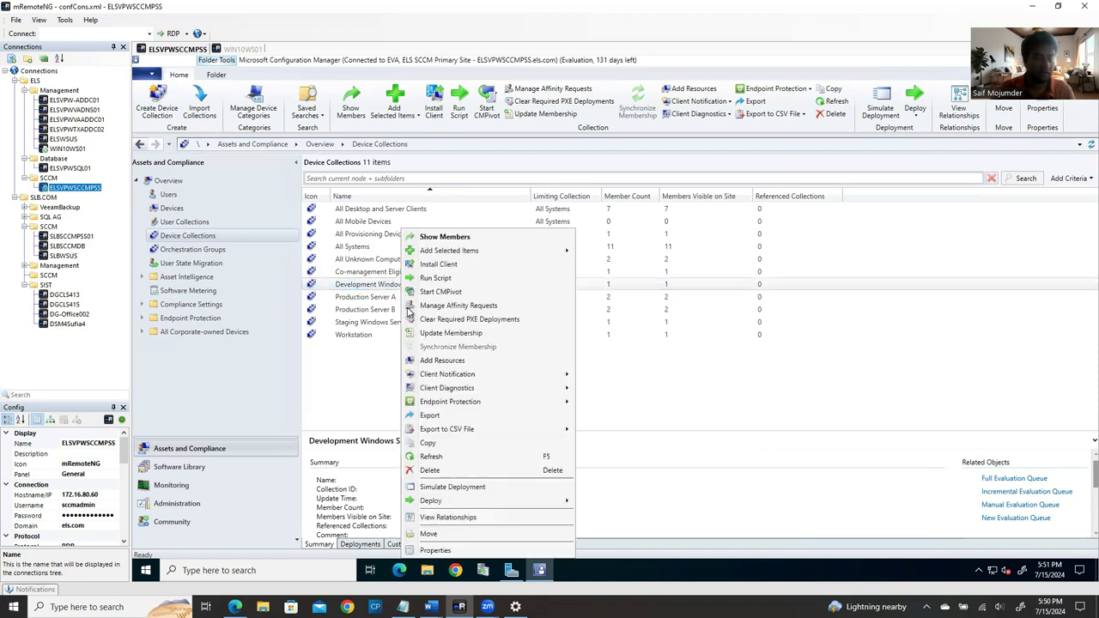
left_click(430, 554)
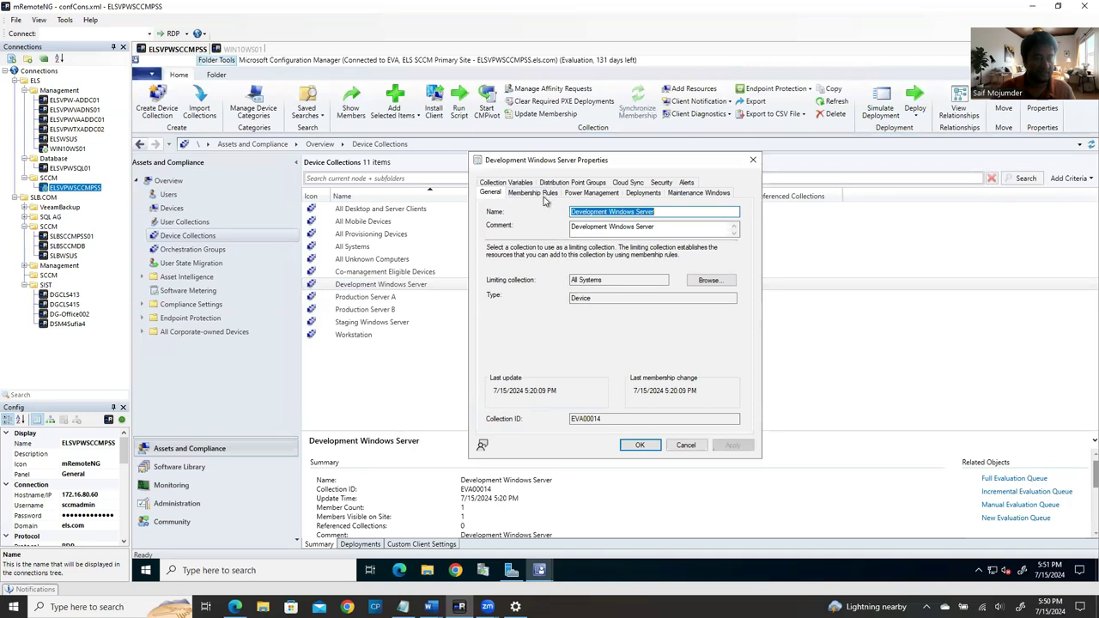
left_click(545, 195)
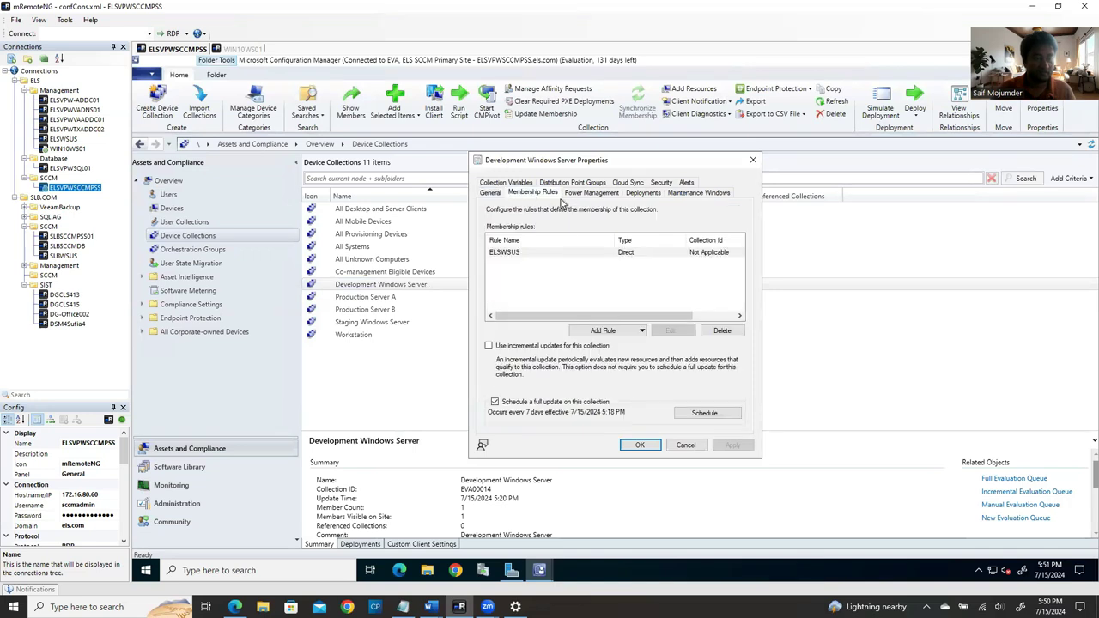
Step: Start a direct membership rule, search for system resources whose name matches %ELS%, and exit the wizard without adding any
left_click(605, 331)
left_click(608, 345)
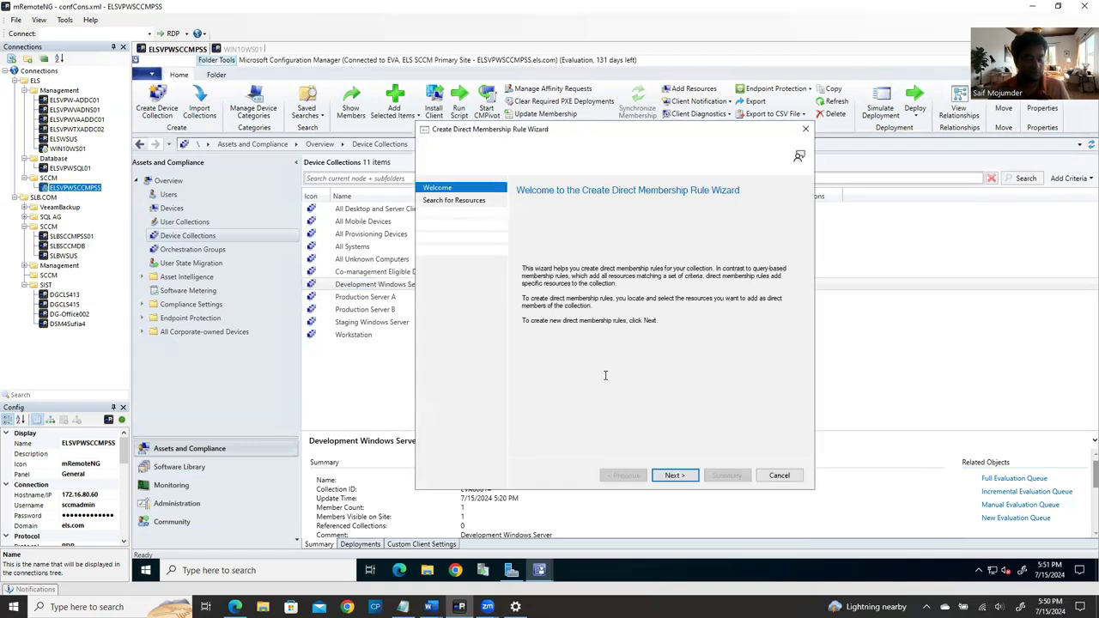
left_click(675, 476)
left_click(628, 389)
type("%")
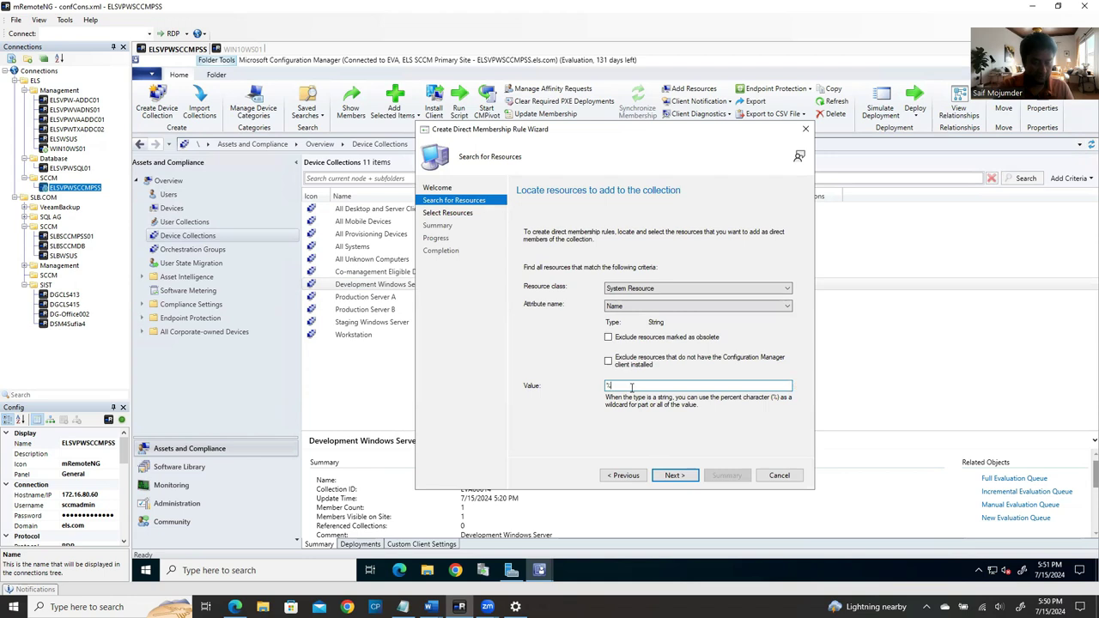
type("adfds%")
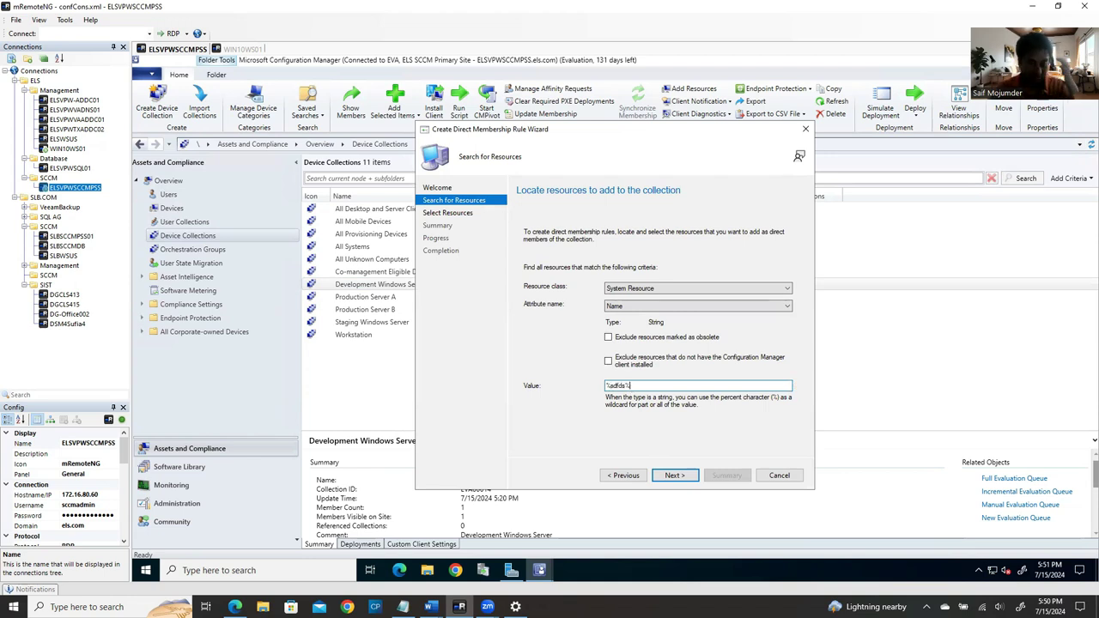
key("BackSpace")
key("BackSpace")
key("BackSpace")
key("BackSpace")
key("BackSpace")
key("BackSpace")
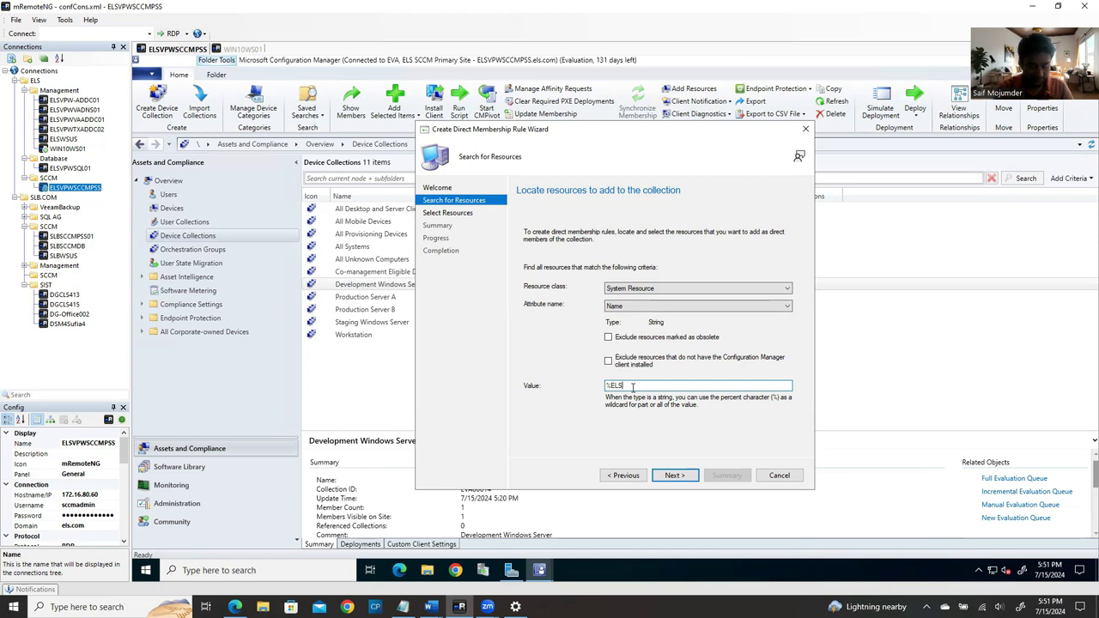
key("Return")
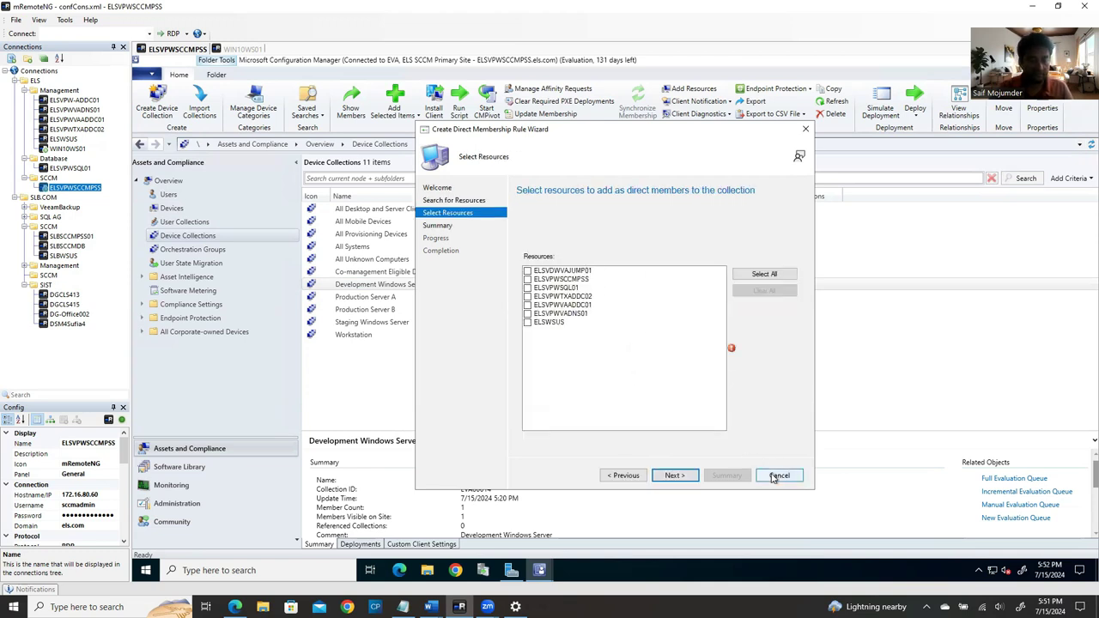
left_click(634, 478)
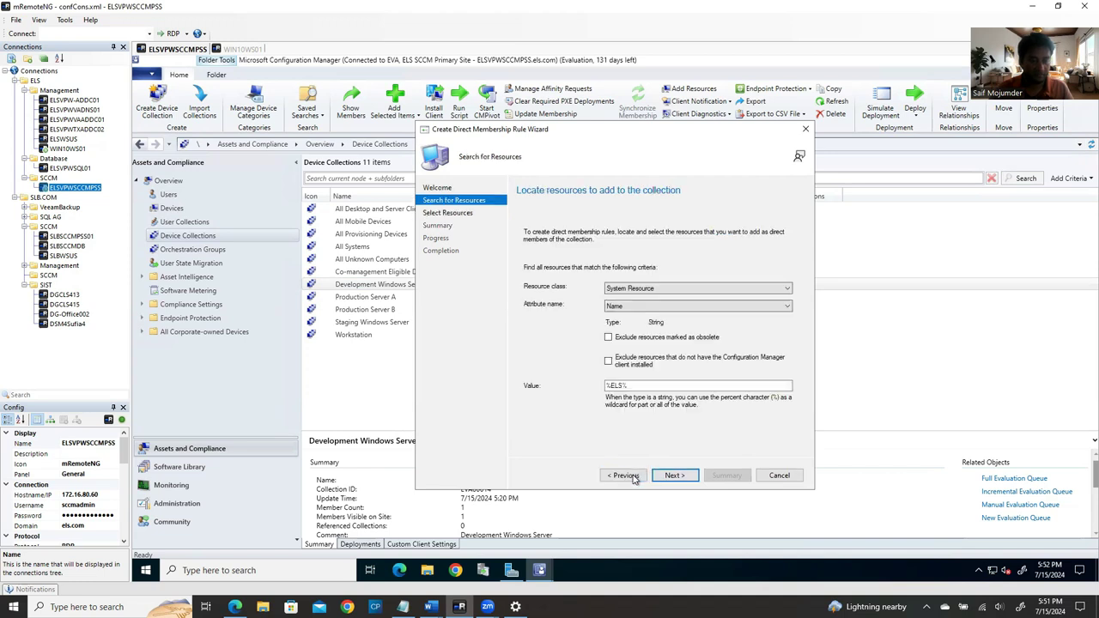
left_click(635, 478)
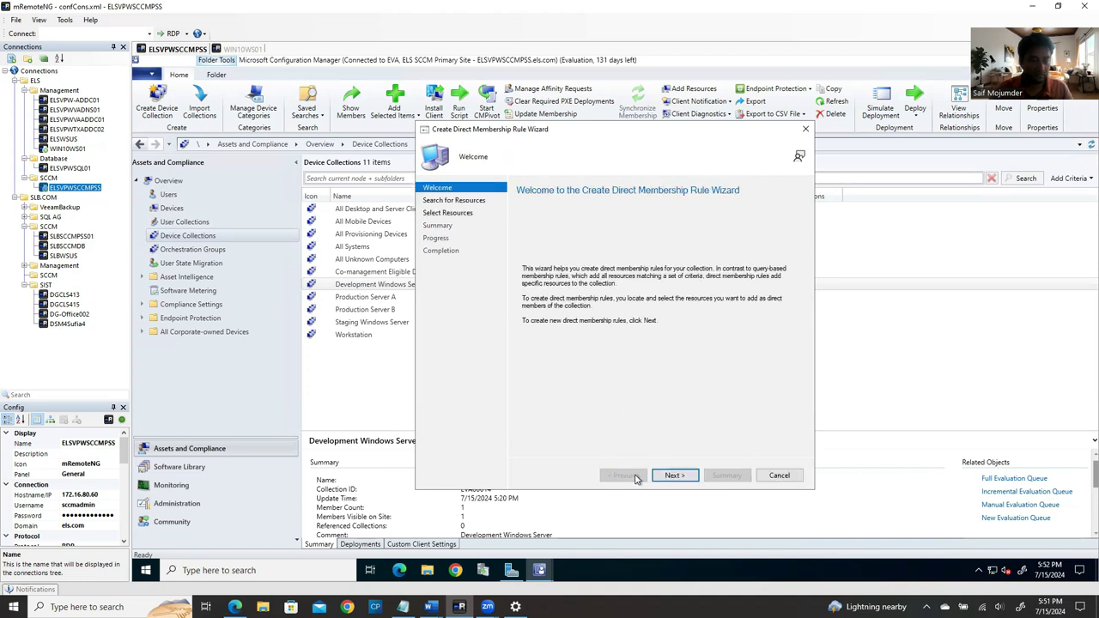
left_click(776, 477)
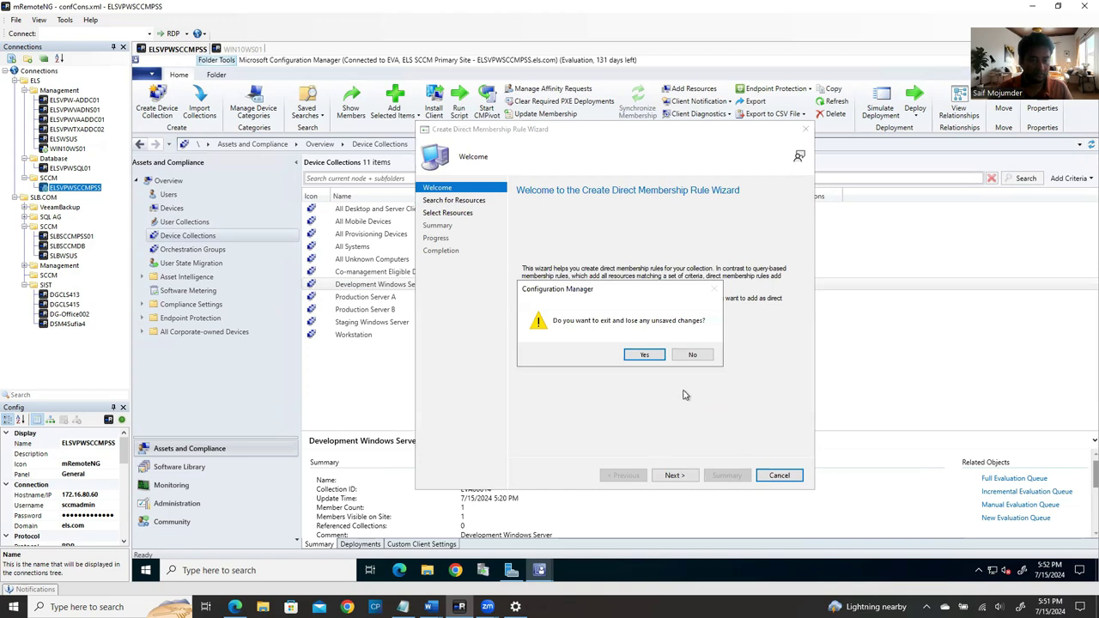
left_click(646, 355)
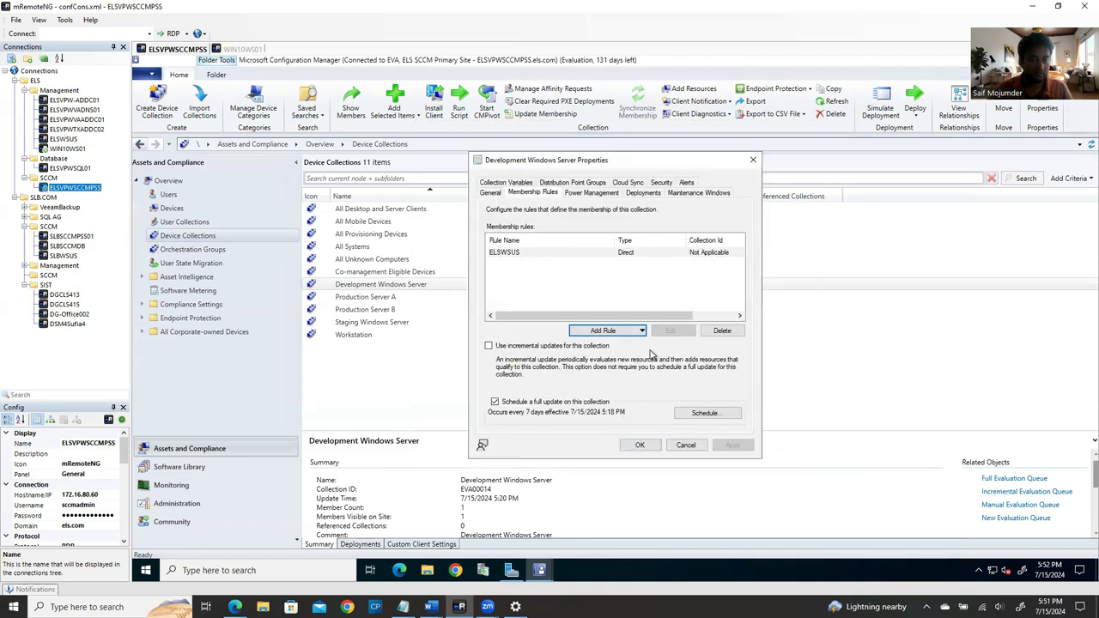
Step: Create a new maintenance window for the collection that recurs monthly on the second Tuesday
left_click(694, 194)
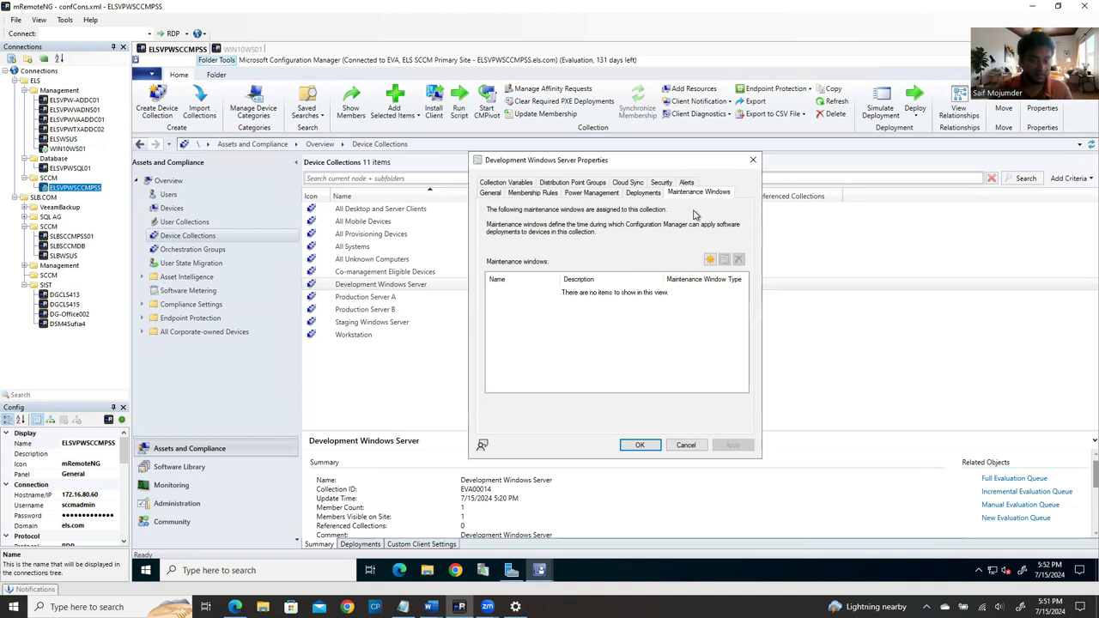
left_click(710, 261)
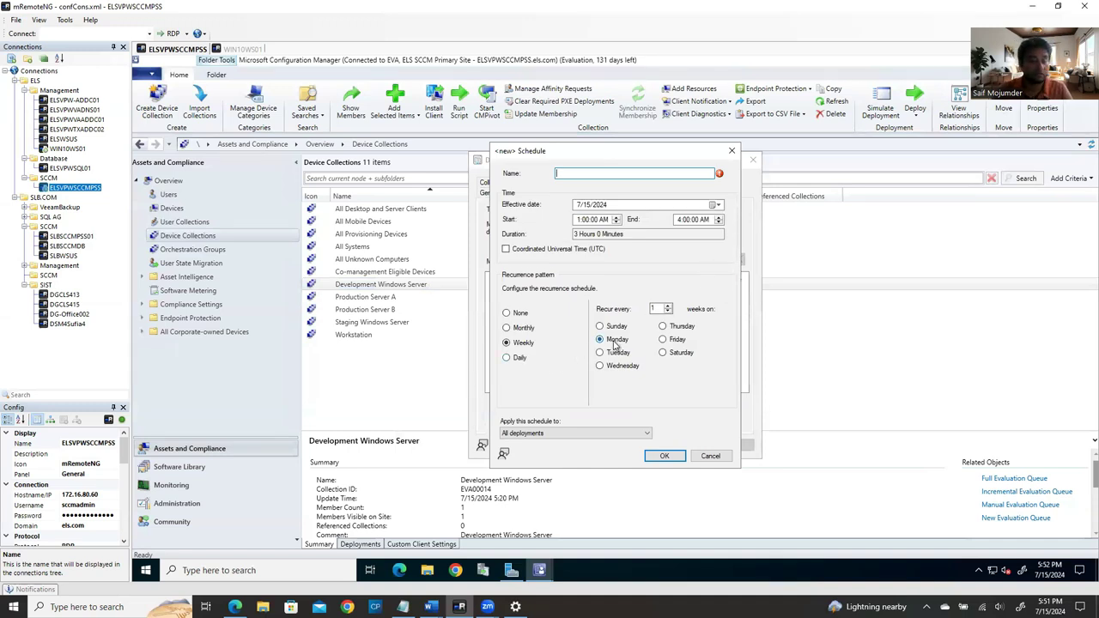
left_click(523, 330)
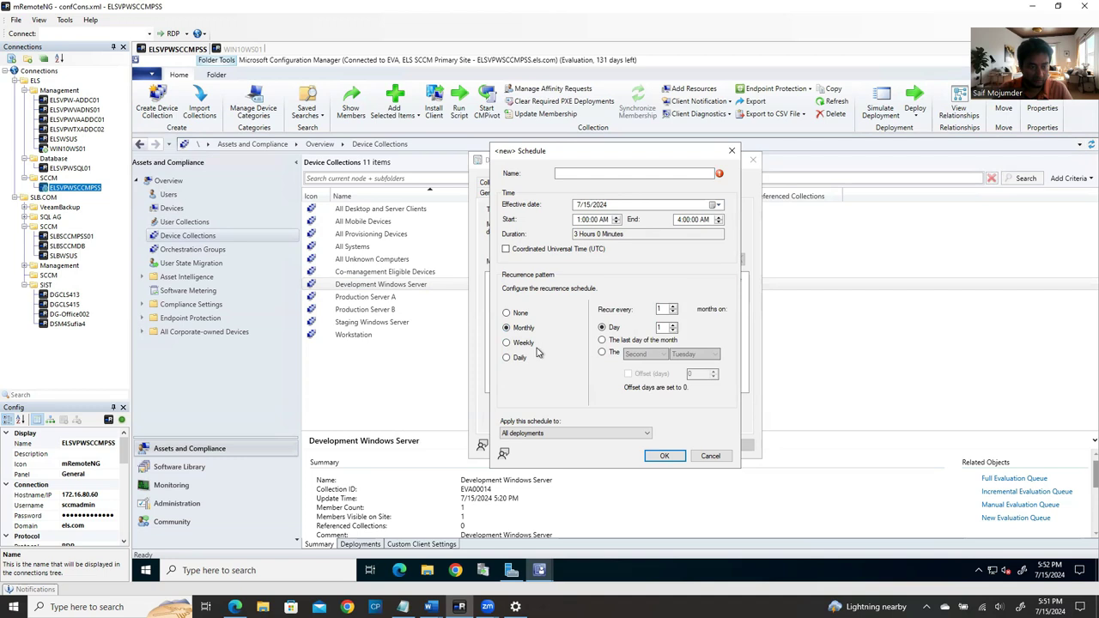
left_click(603, 354)
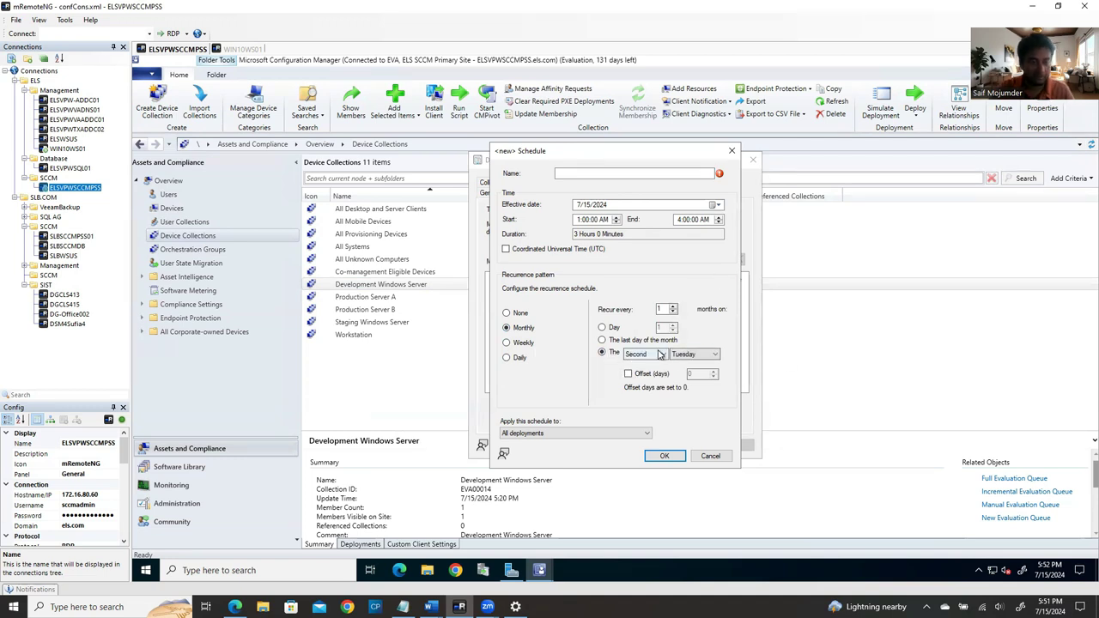
left_click(663, 354)
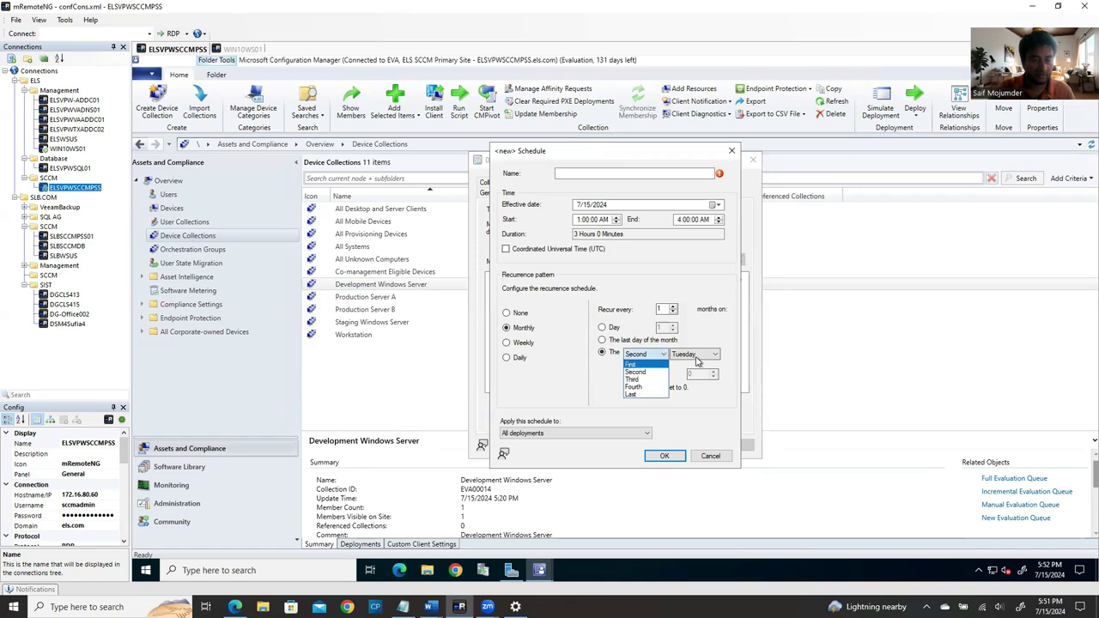
left_click(694, 359)
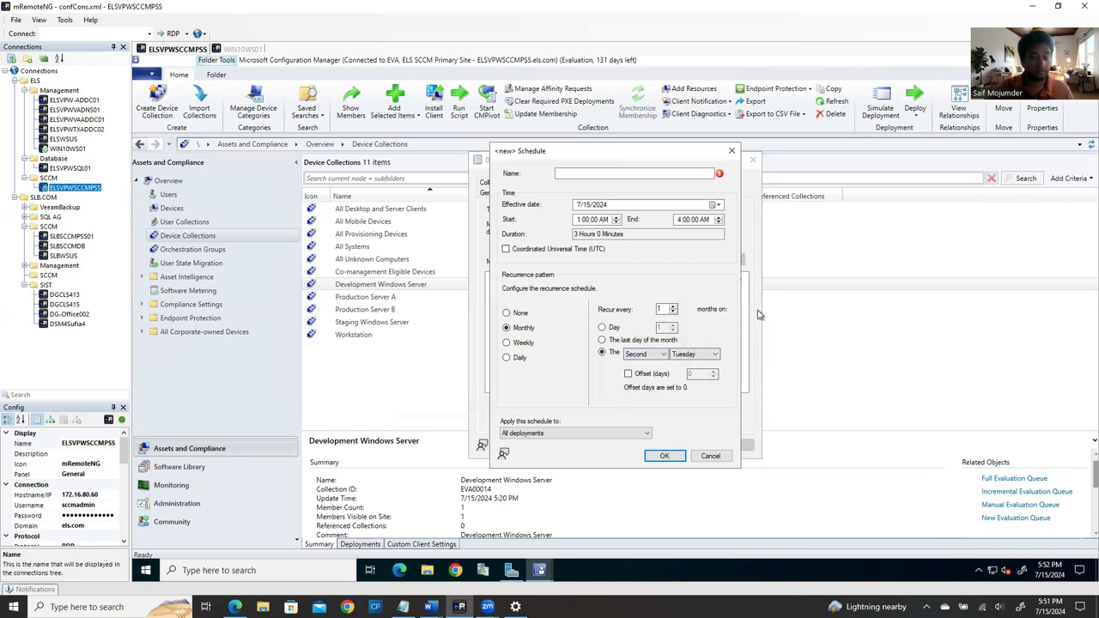
Step: Set the maintenance window's start time to 10:00 PM and its end time to 11:59 PM
left_click(580, 220)
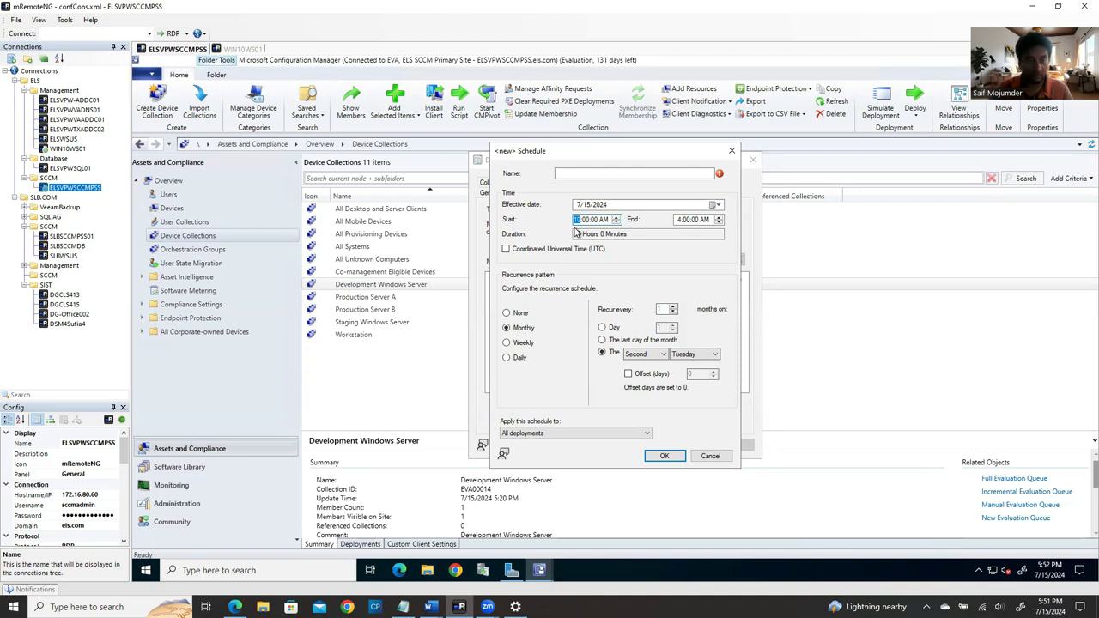
left_click(604, 220)
key("Up")
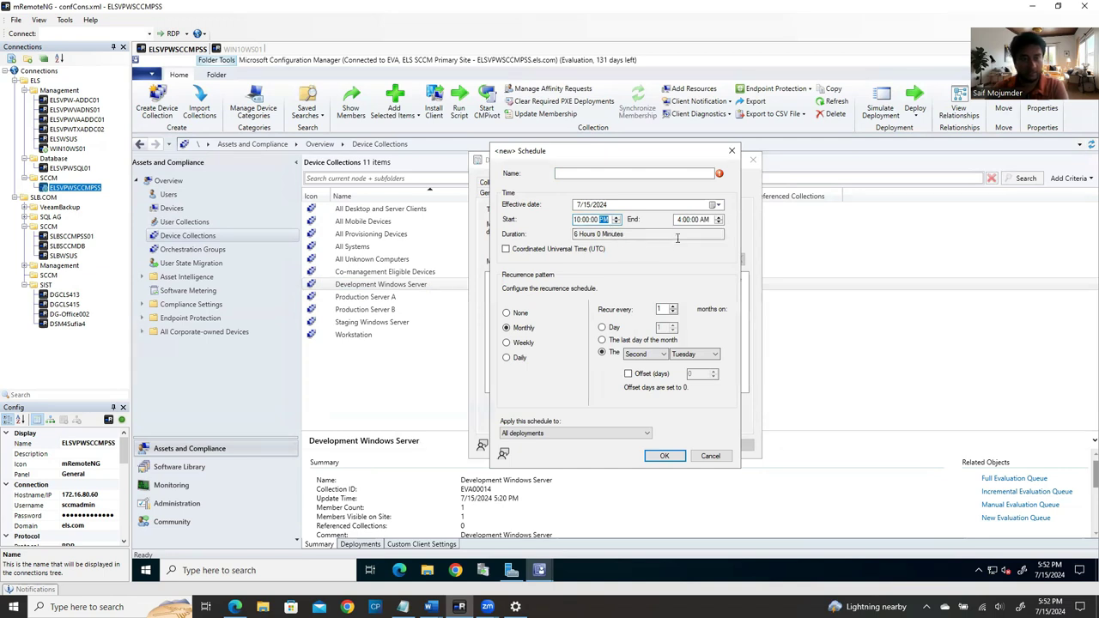
left_click(678, 221)
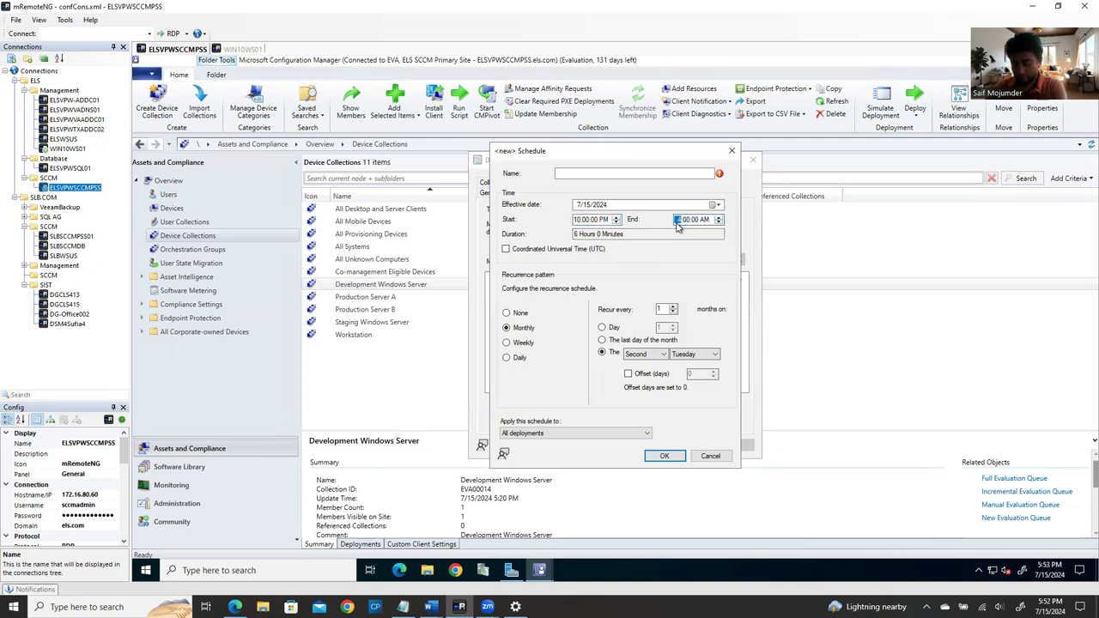
type("11:")
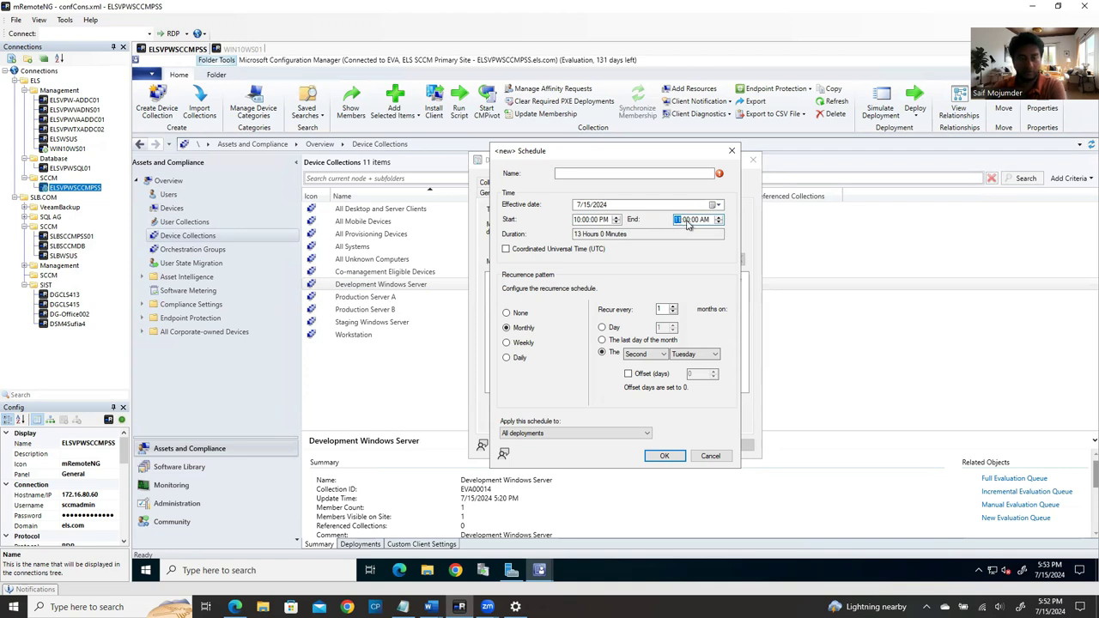
type("59")
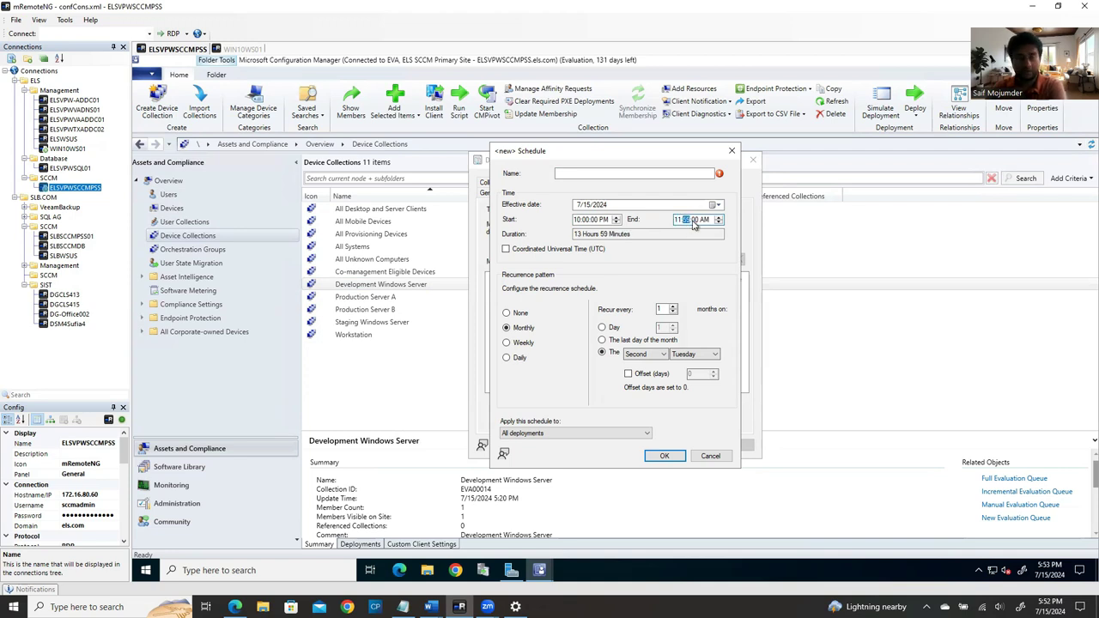
left_click(705, 219)
type("p")
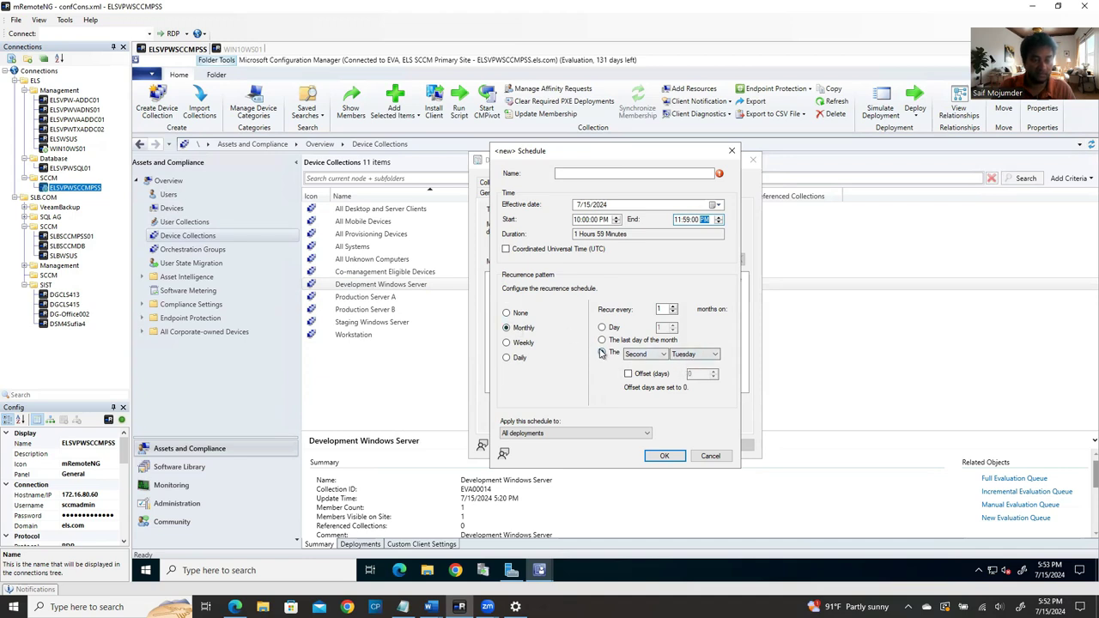
Step: Name the maintenance window "Development- 2nd Tuesday" and save the schedule
left_click(666, 456)
left_click(670, 458)
left_click(670, 356)
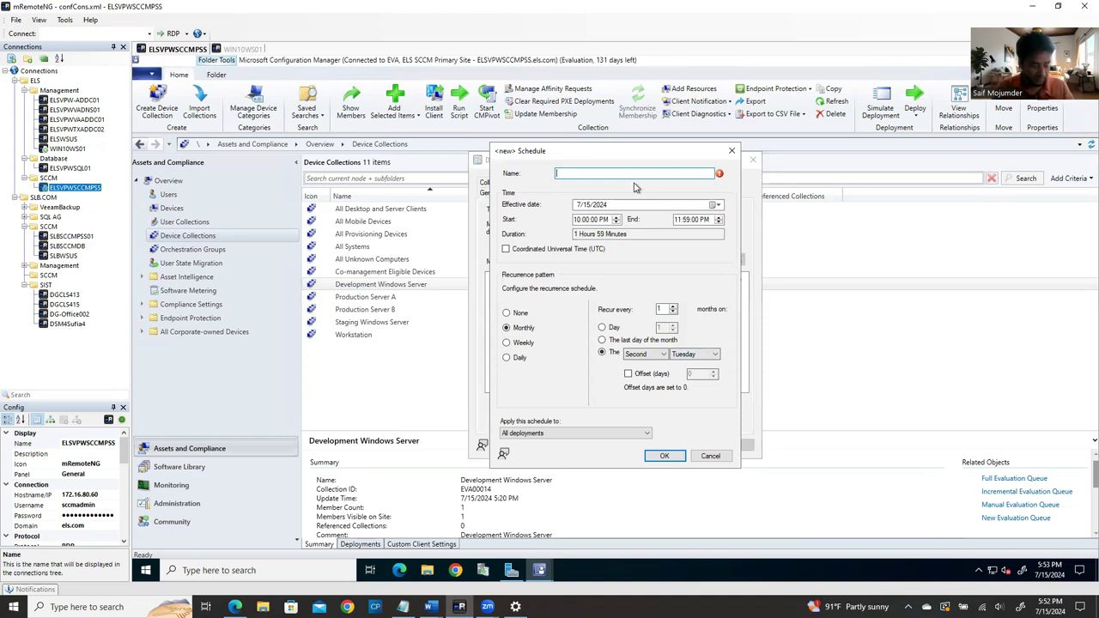
type("Deve")
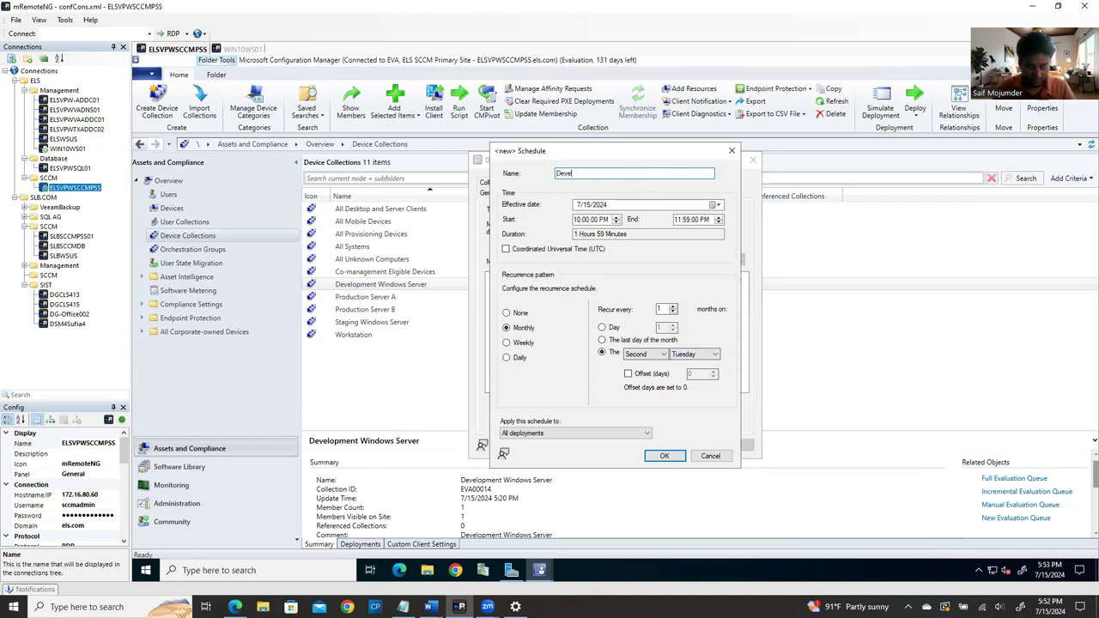
type("lopment")
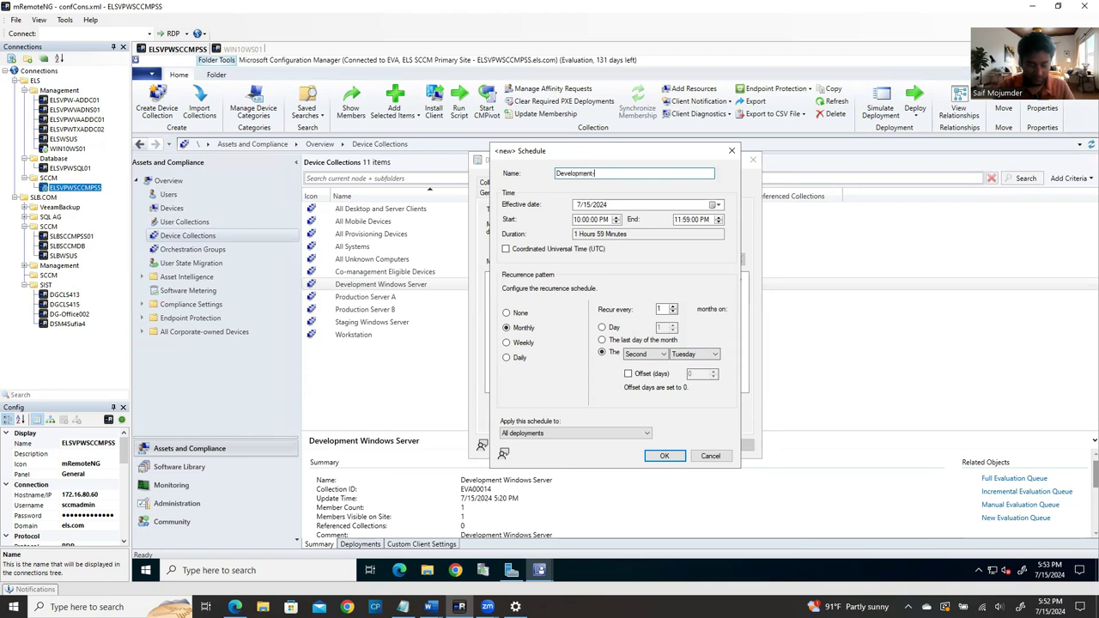
type("- 2nd Tuesday")
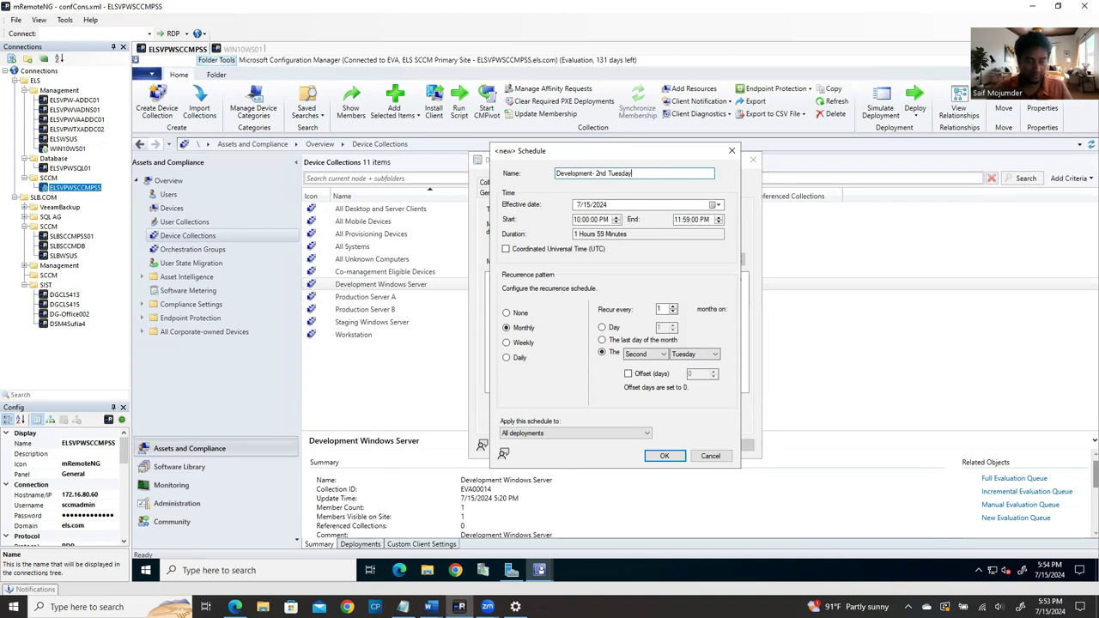
left_click(666, 457)
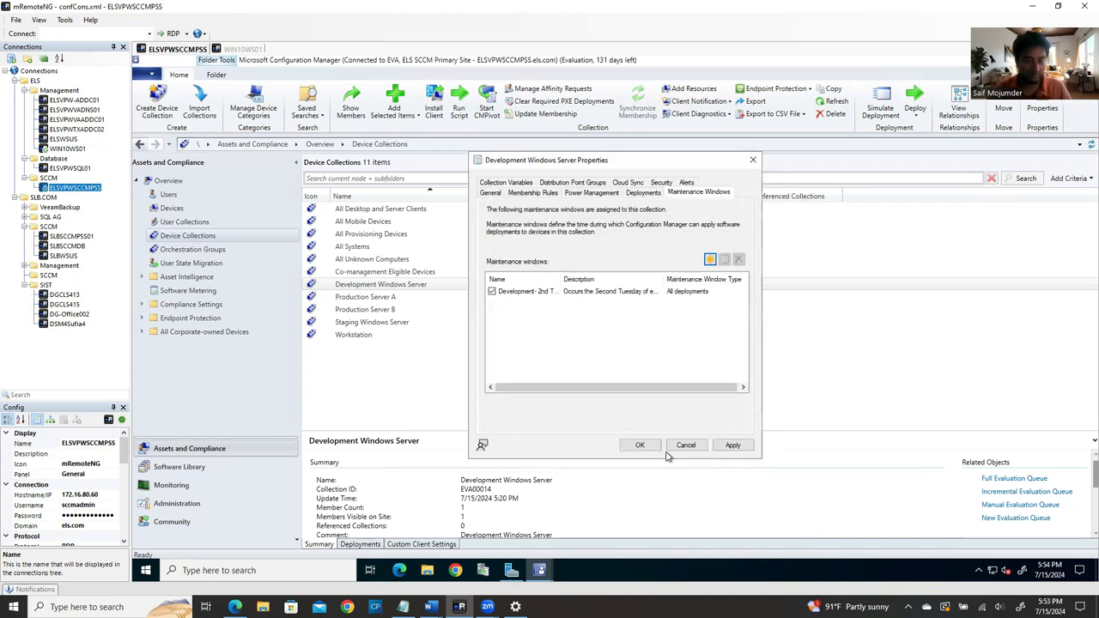
left_click(592, 292)
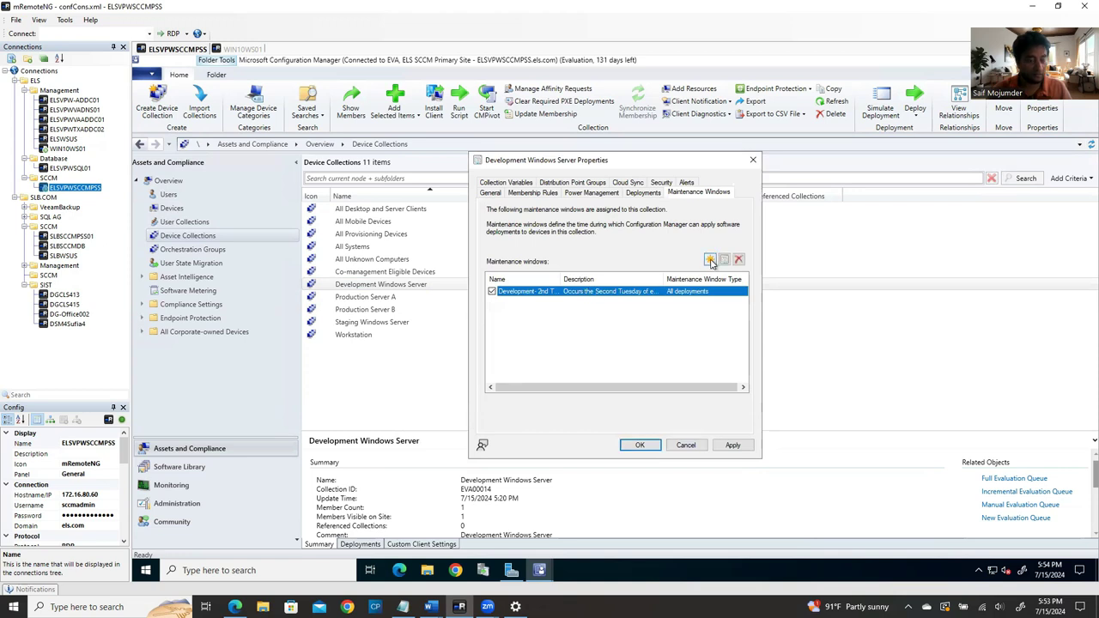
left_click(711, 260)
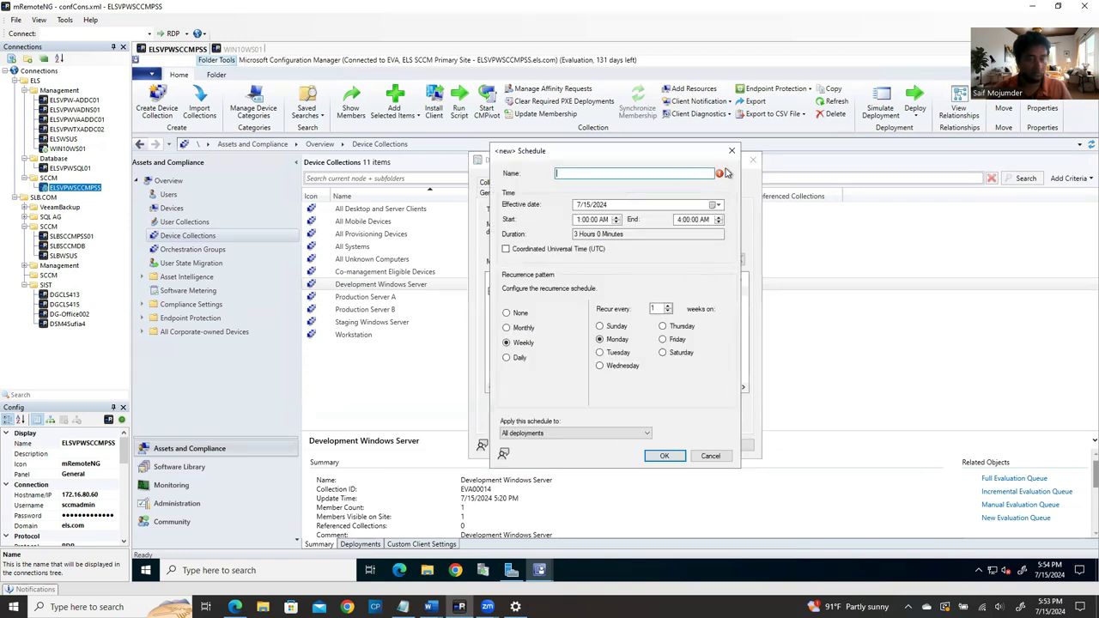
left_click(732, 150)
left_click(518, 314)
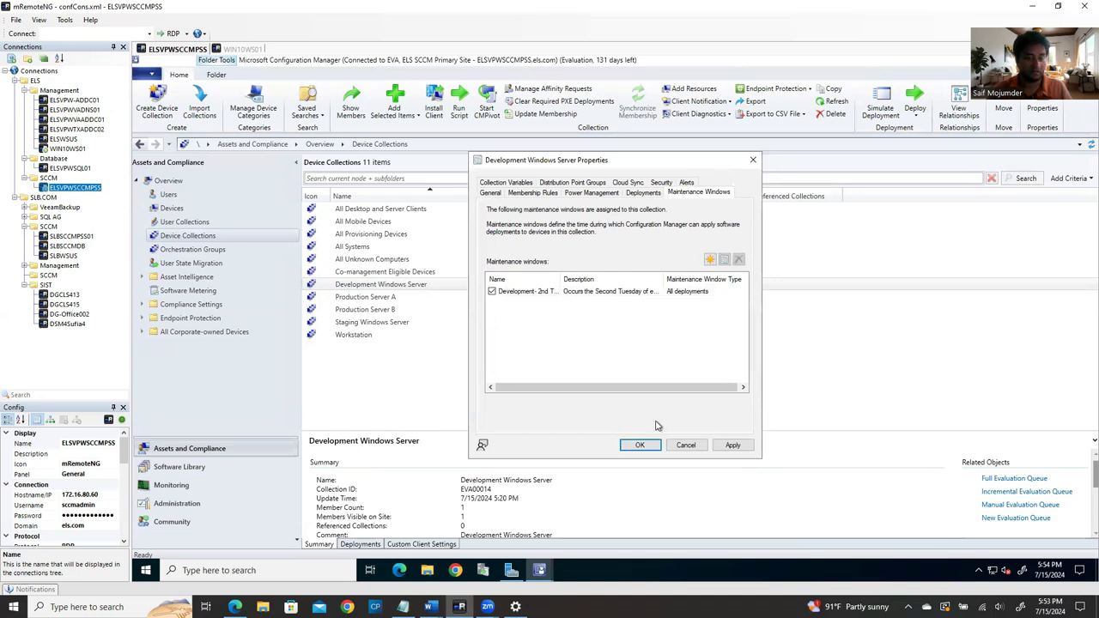
Step: Apply the maintenance window to the Development Windows Server collection and close its properties
left_click(734, 446)
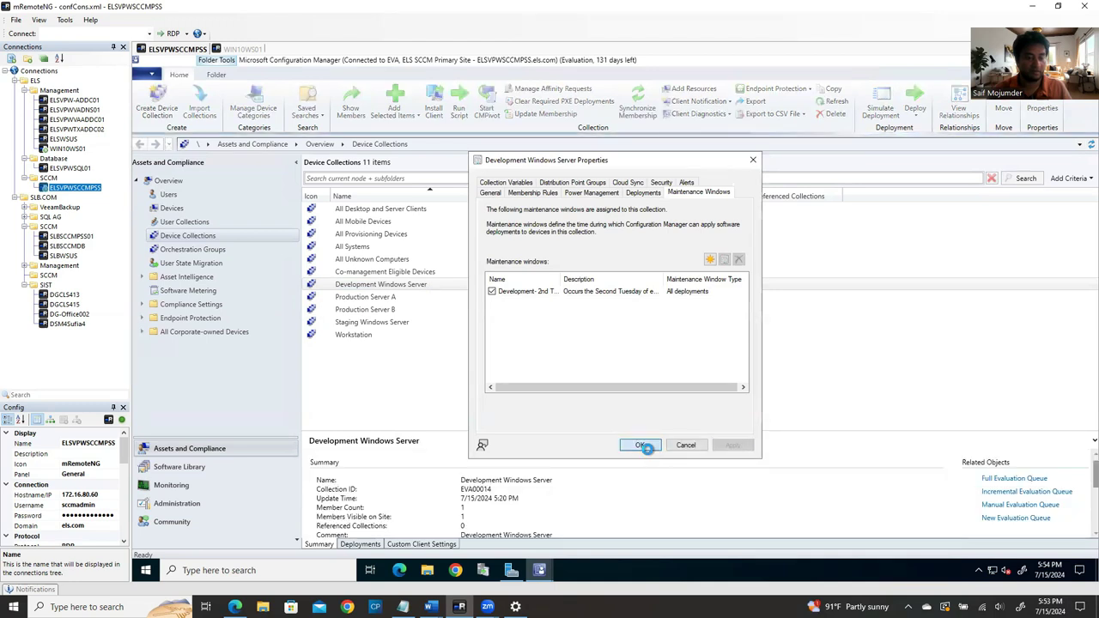
left_click(640, 445)
Step: Start a new maintenance window for the Production Server A collection and name it "Production - Group A"
left_click(391, 298)
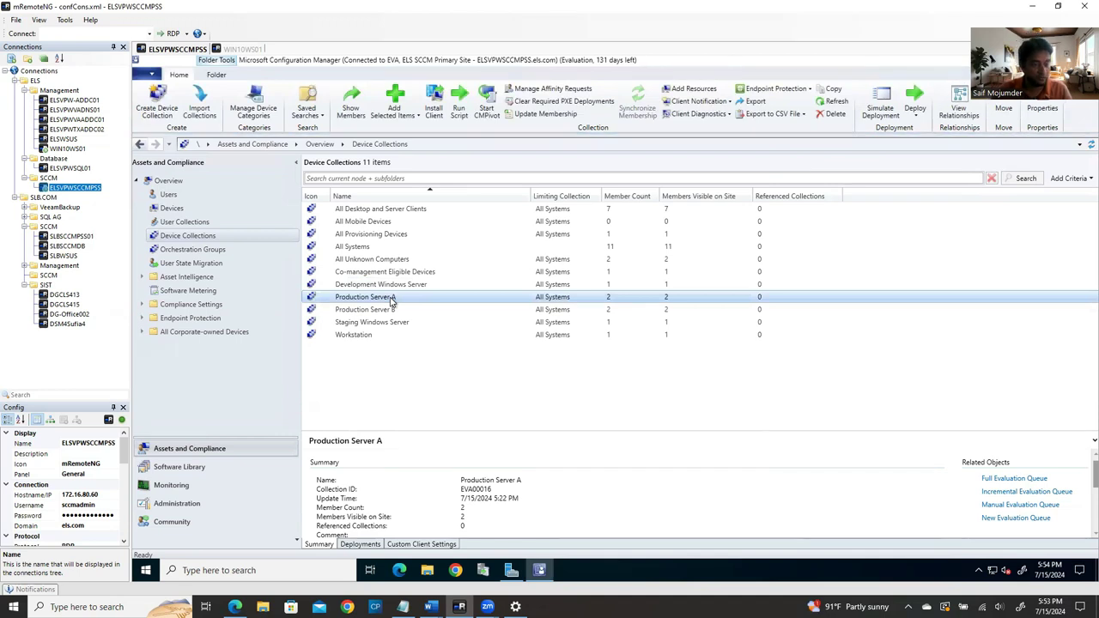
right_click(391, 298)
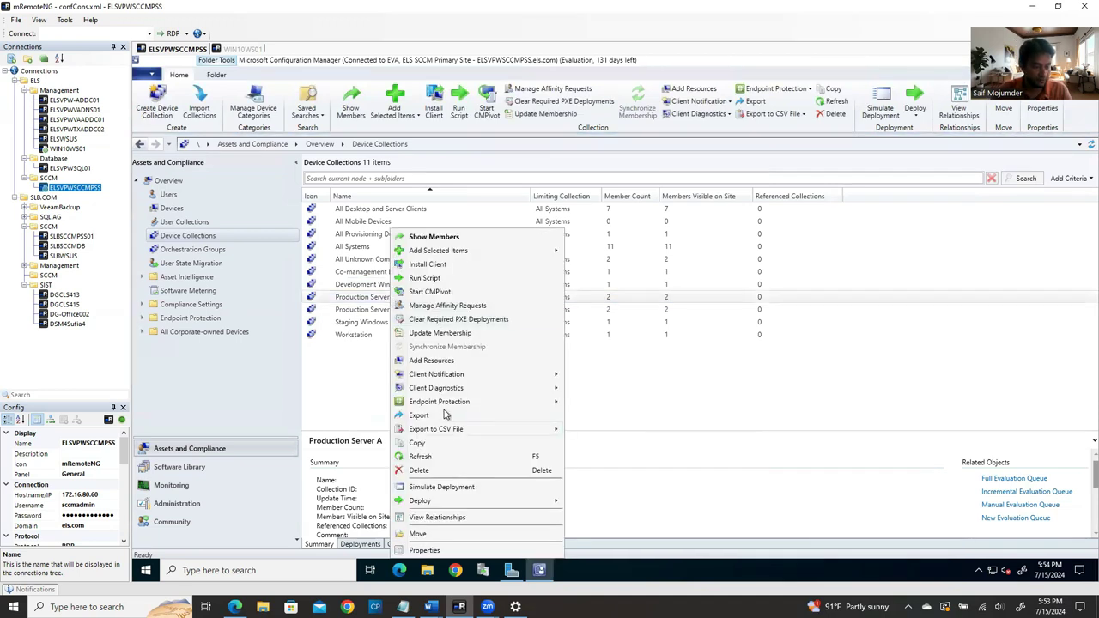
left_click(434, 550)
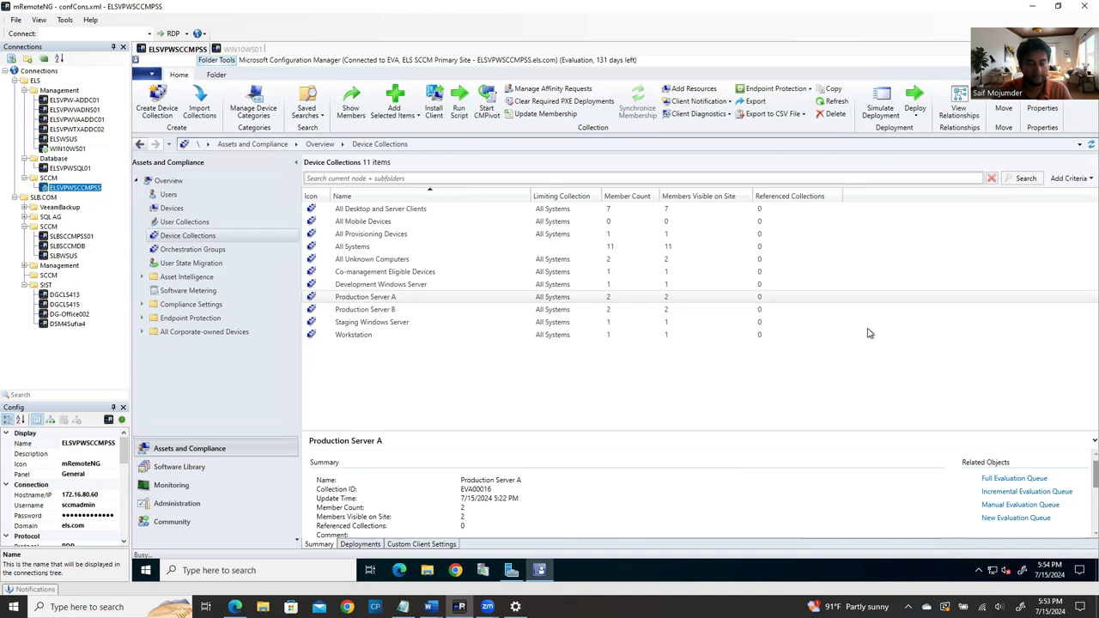
left_click(699, 192)
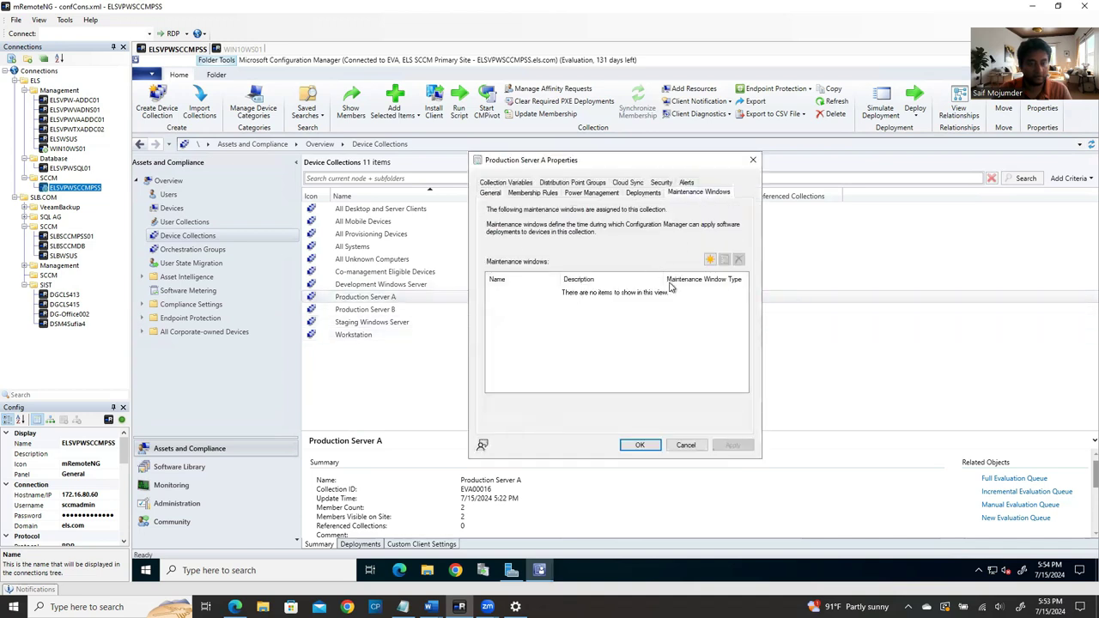
left_click(710, 259)
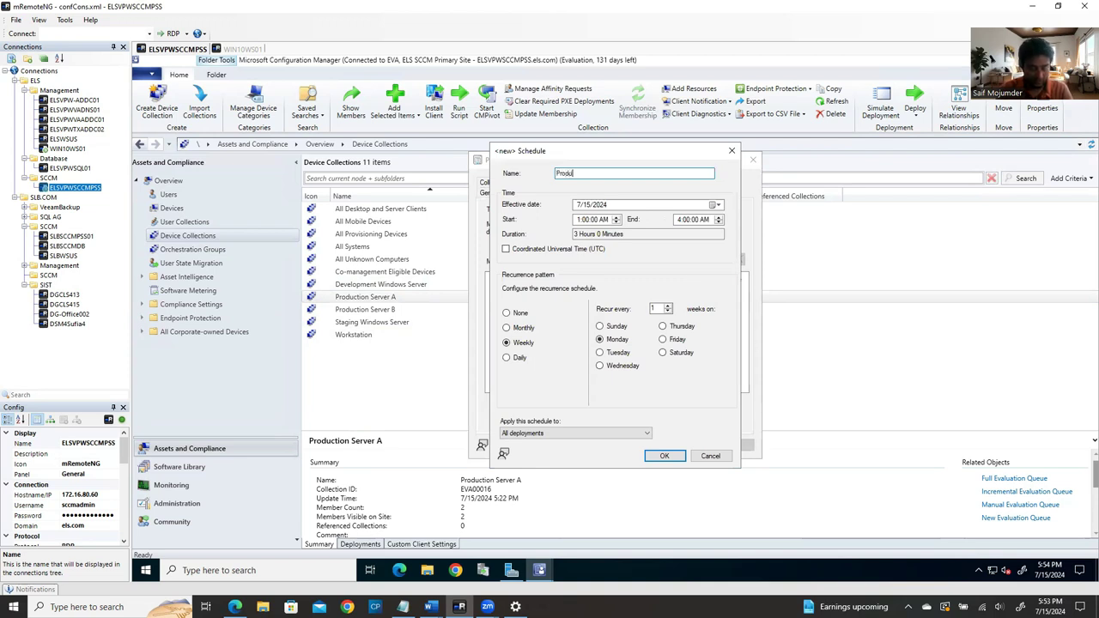
type("Production -")
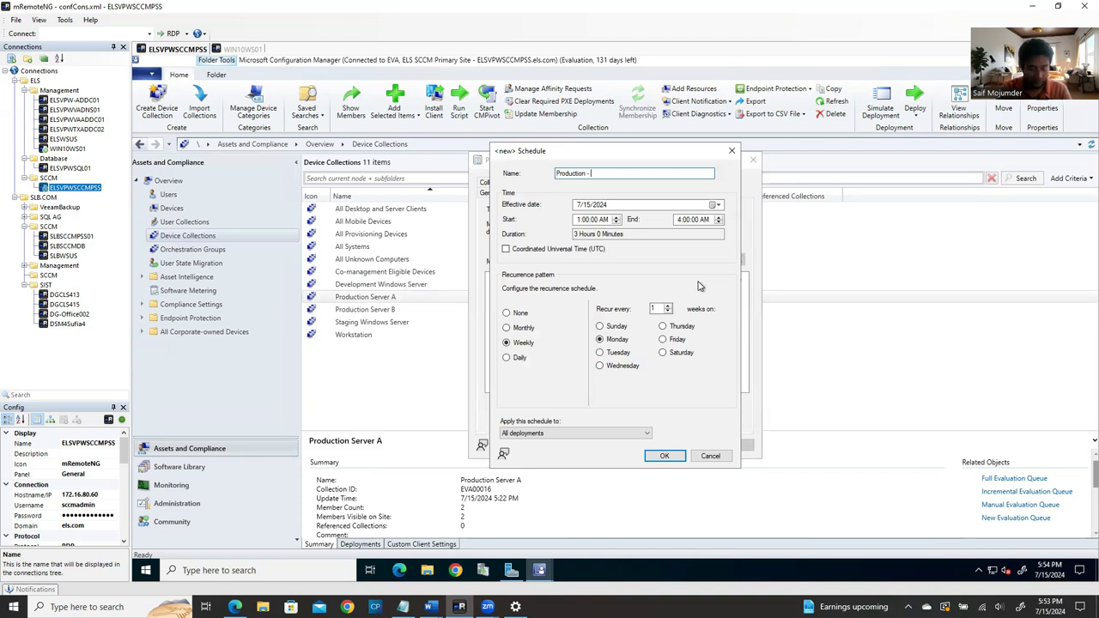
type("p A")
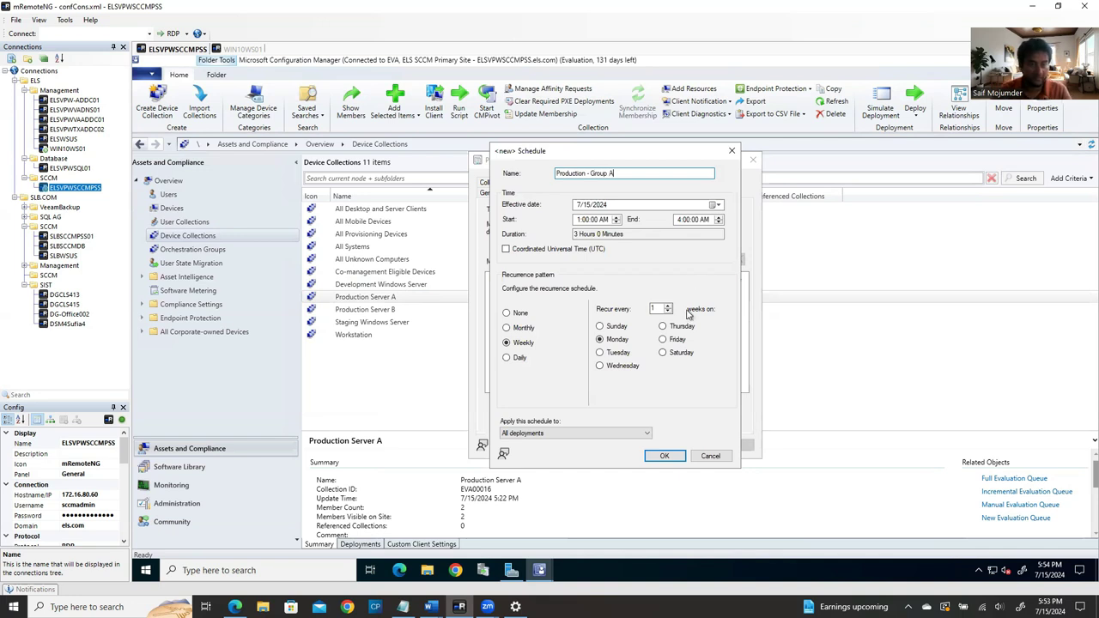
Step: Make the maintenance window recur every month on the third Tuesday and save the schedule
left_click(526, 330)
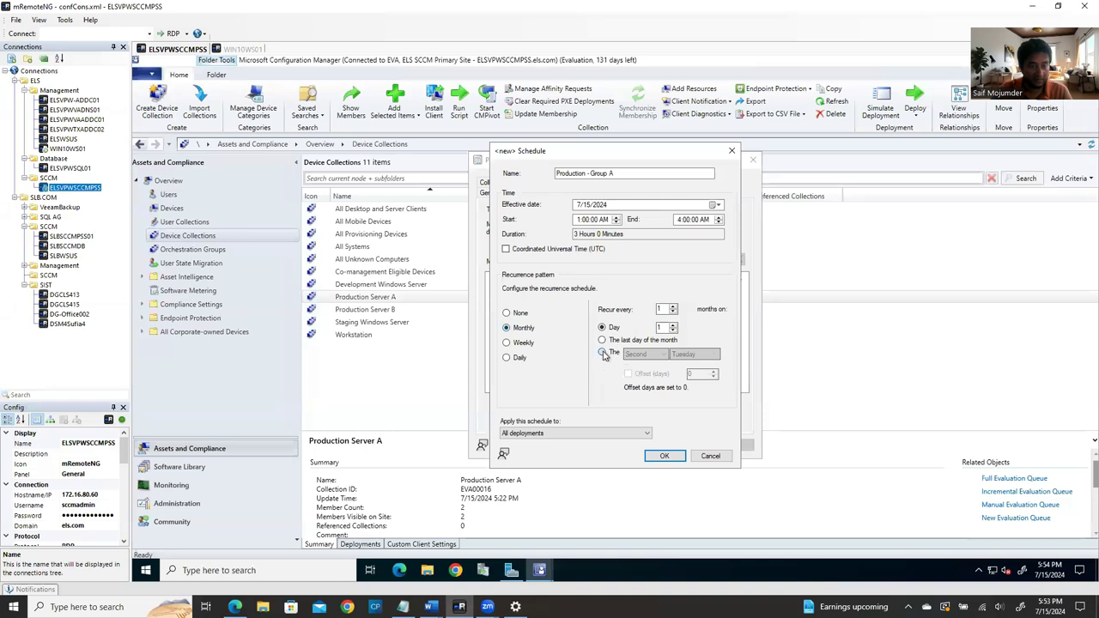
left_click(602, 353)
left_click(640, 355)
left_click(646, 380)
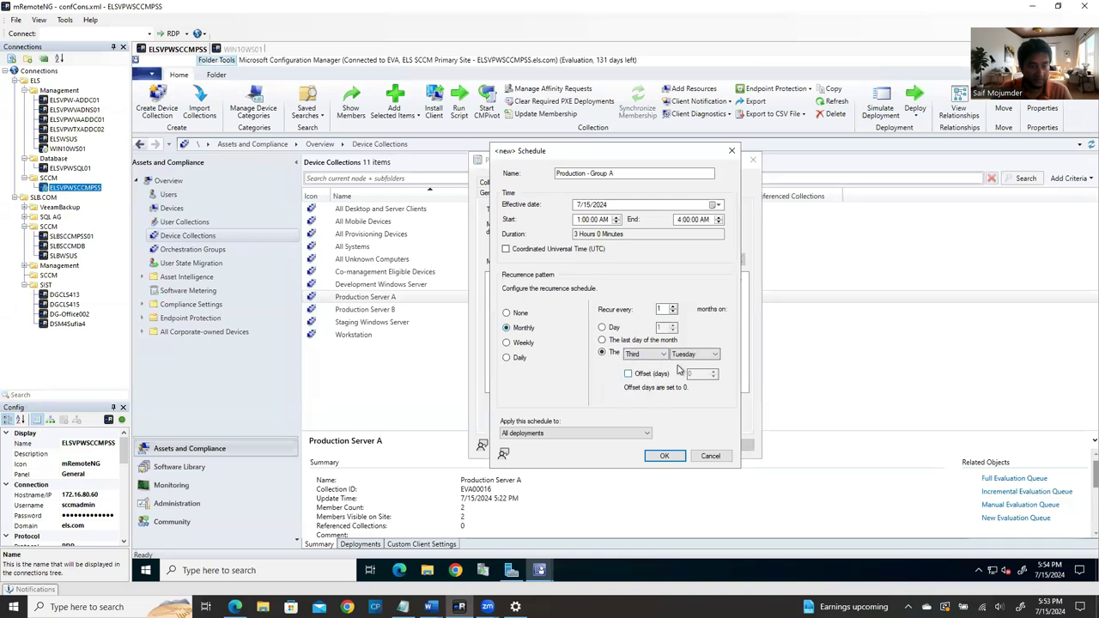
left_click(691, 356)
left_click(687, 380)
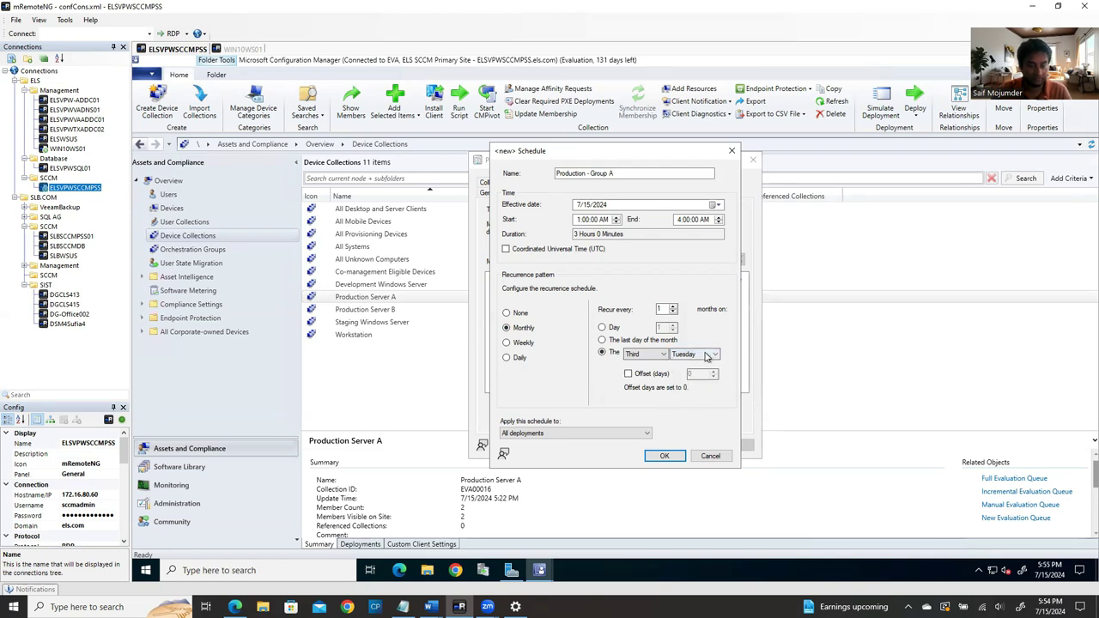
left_click(663, 458)
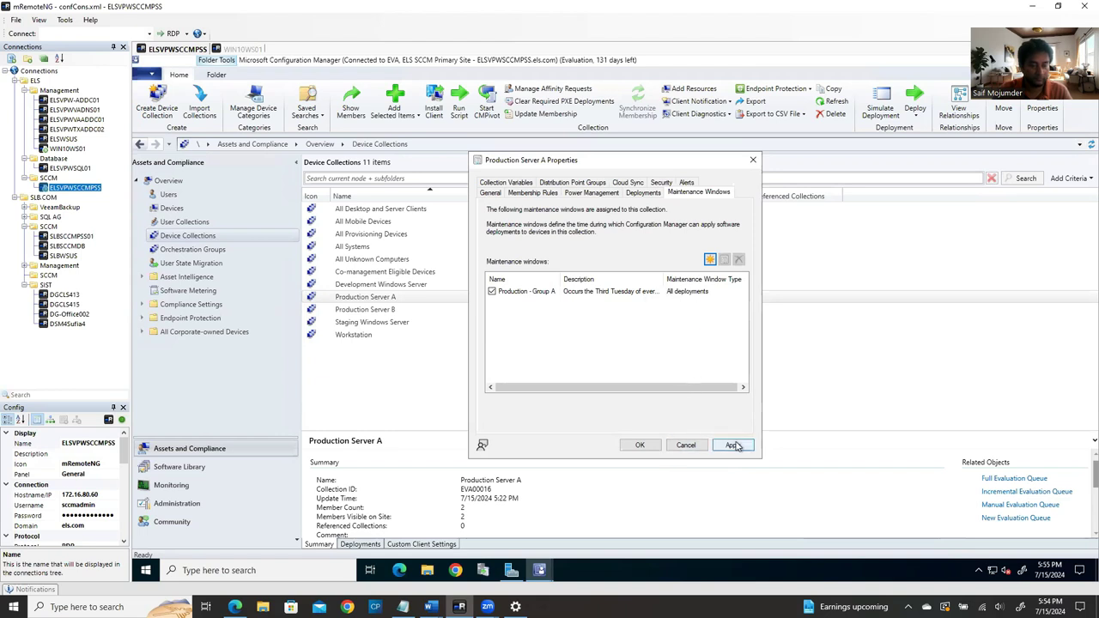
Step: Reopen the Production - Group A schedule for editing and set its start time to 10:00 PM
left_click(668, 294)
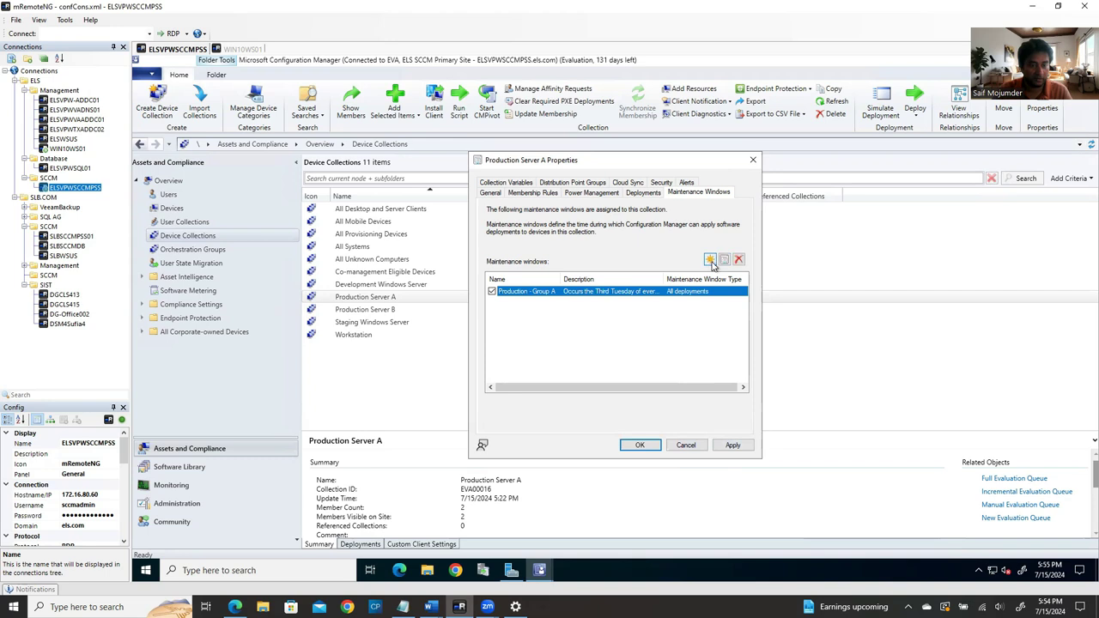
left_click(725, 261)
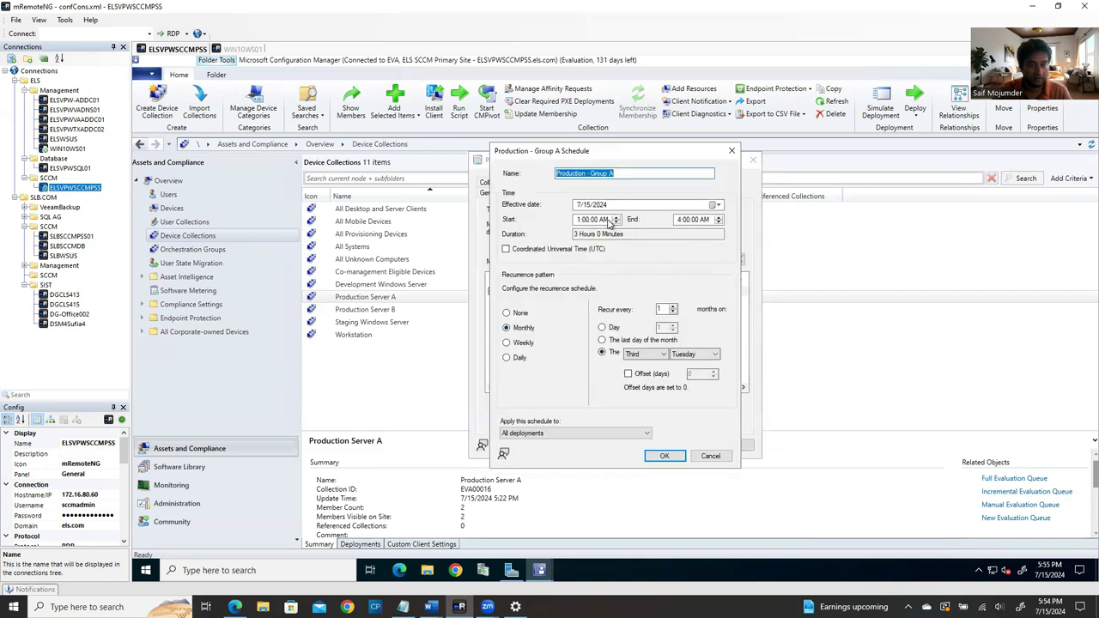
left_click(577, 219)
type("10")
left_click(604, 220)
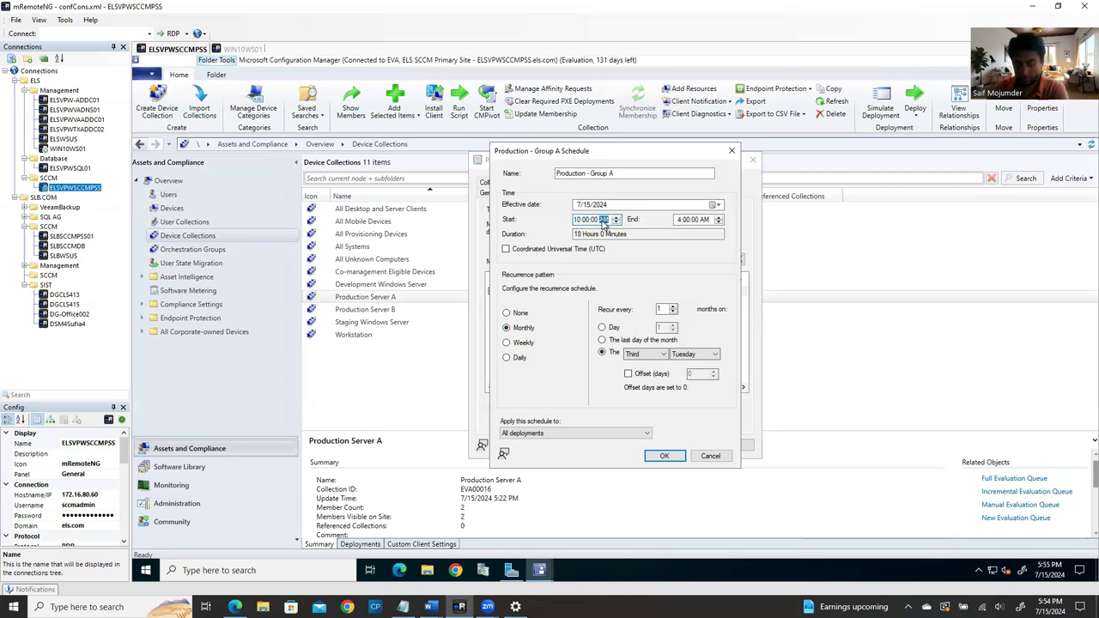
key("p")
Step: Set the schedule's end time to 11:59 PM and apply the maintenance window to the Production Server A collection
left_click(678, 219)
type("11")
left_click(687, 220)
type("59")
left_click(705, 220)
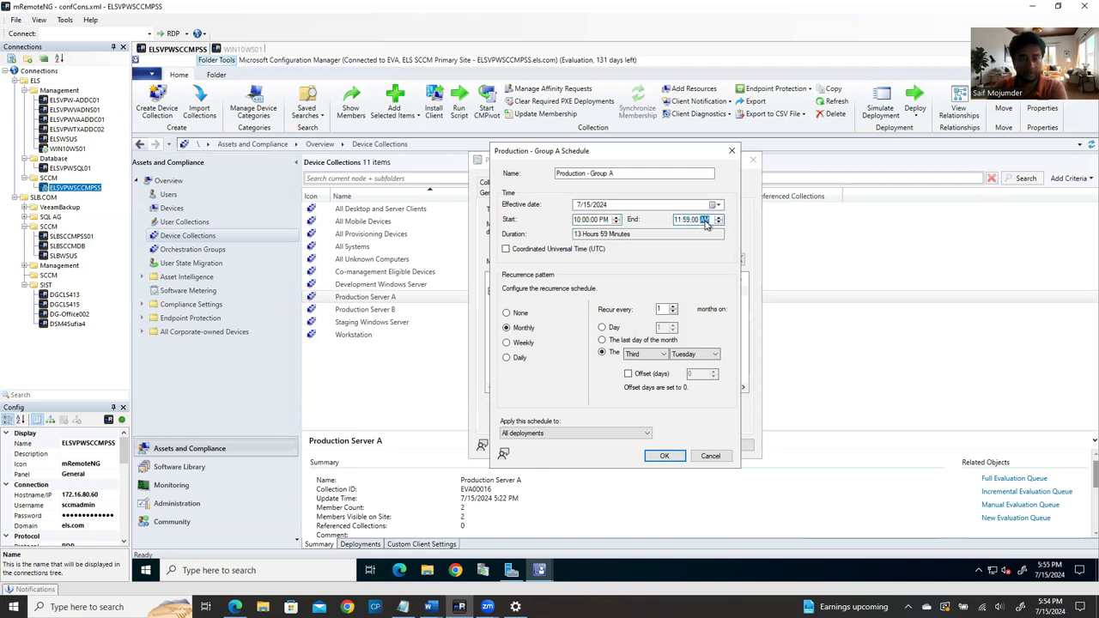
key("p")
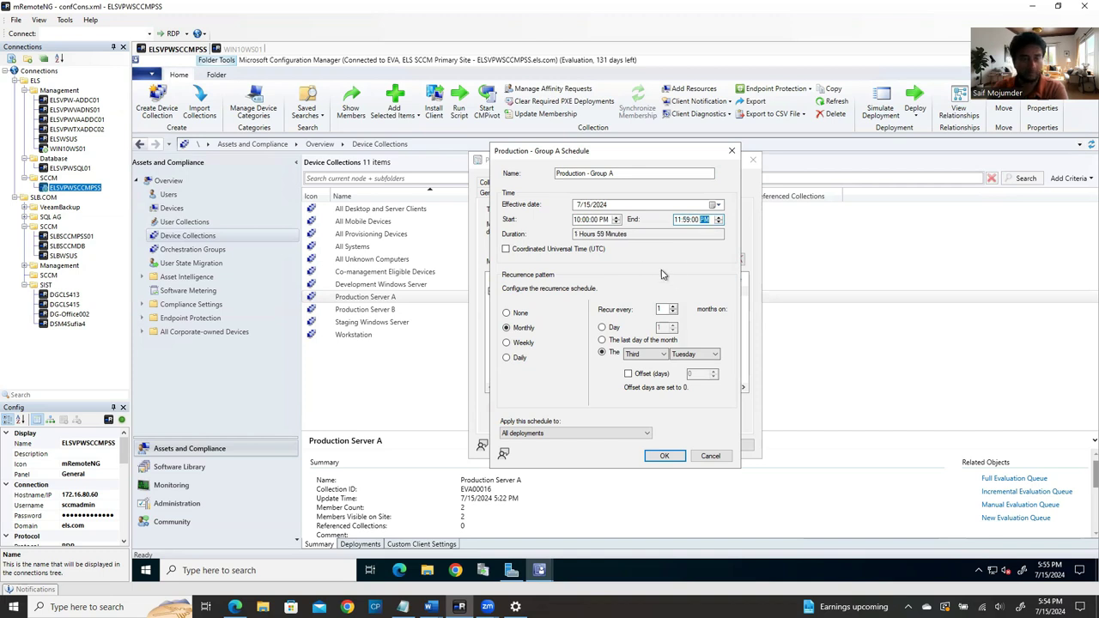
left_click(665, 456)
left_click(732, 445)
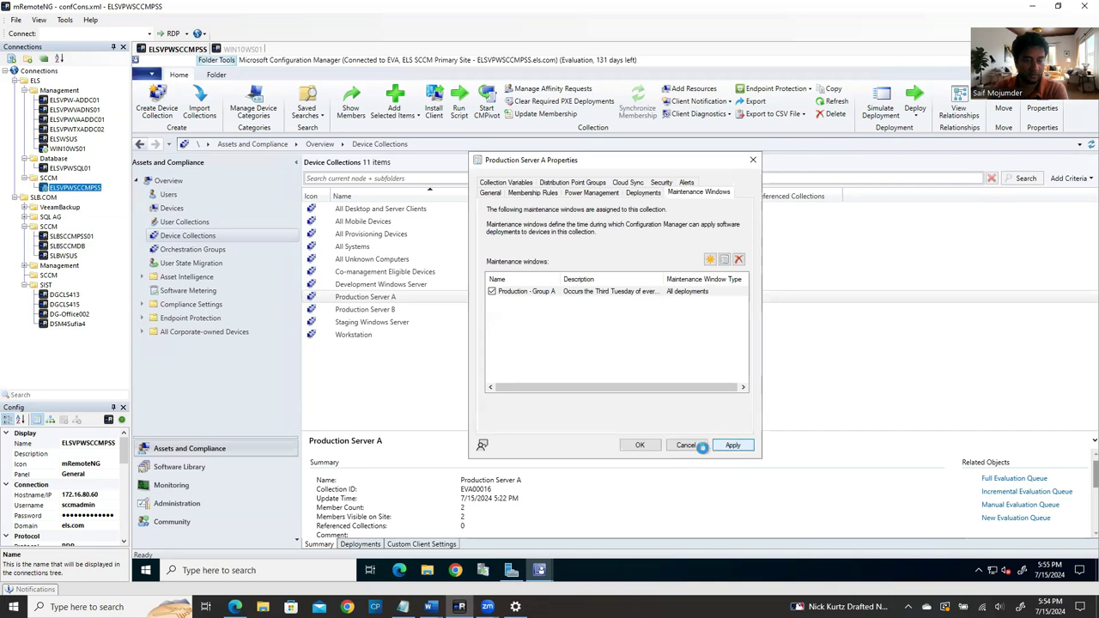
left_click(643, 446)
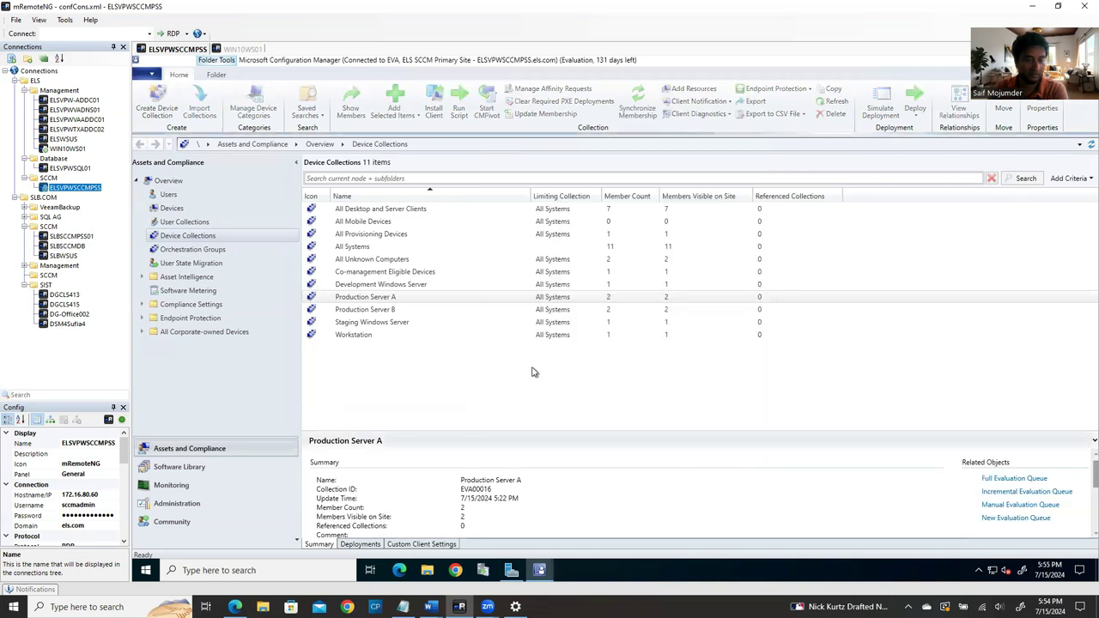
Step: Rename the Development Windows Server collection's existing maintenance window to "Development- 2nd Thursday"
left_click(383, 286)
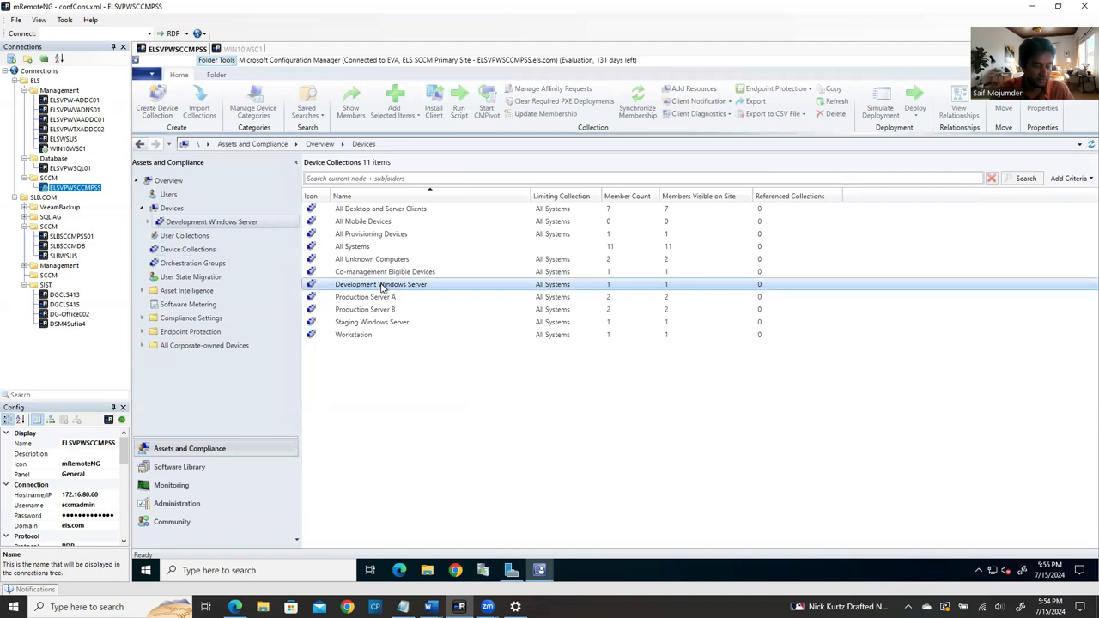
double_click(383, 286)
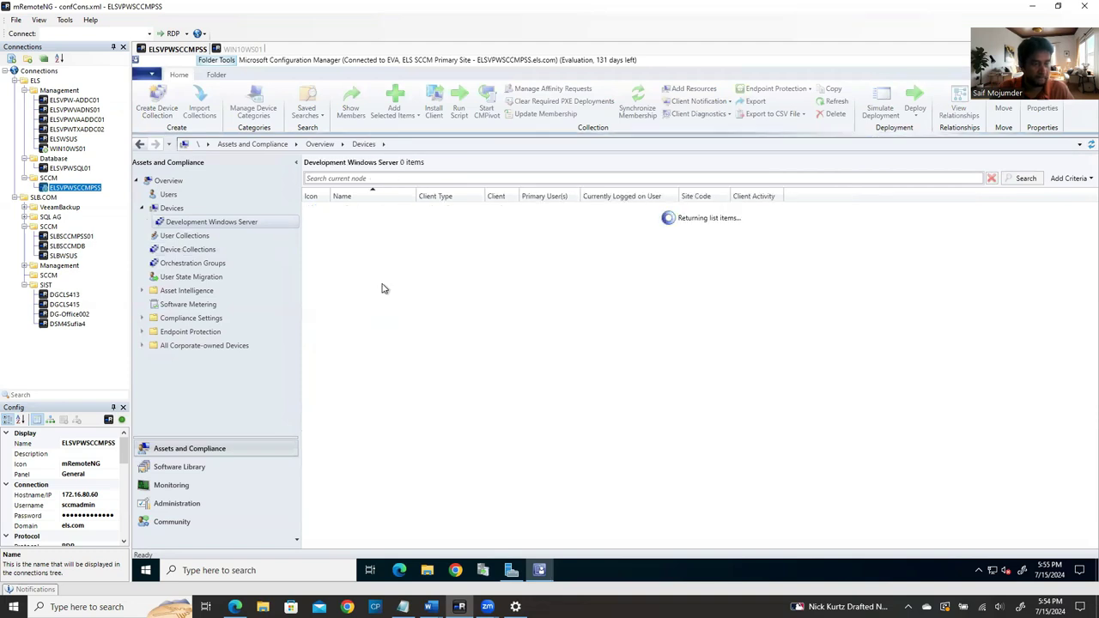
right_click(225, 222)
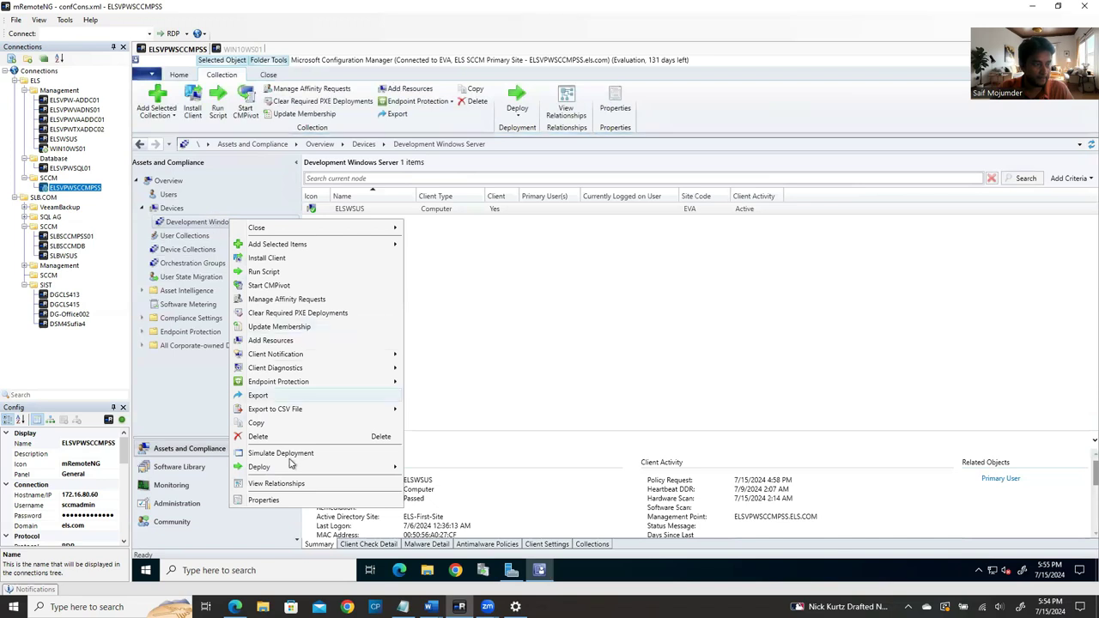
left_click(284, 500)
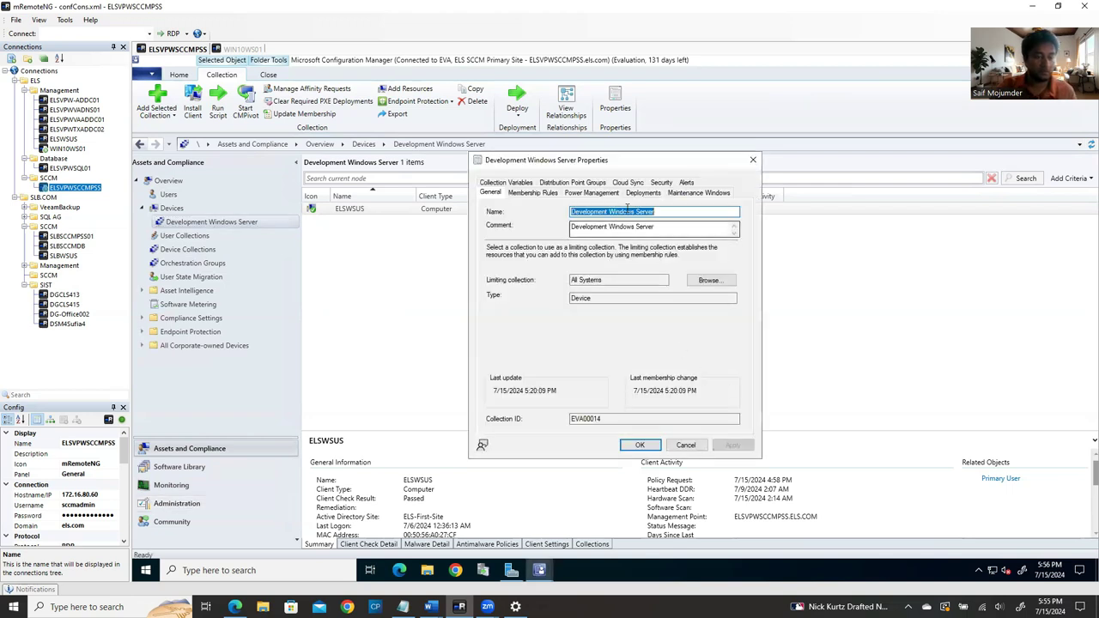
left_click(698, 193)
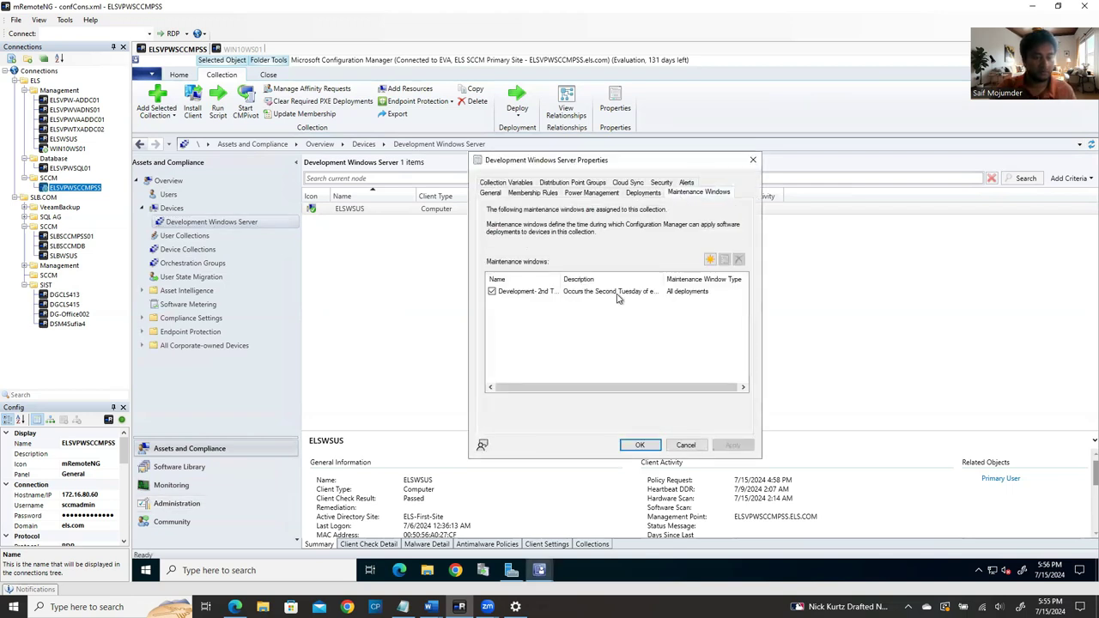
left_click(633, 292)
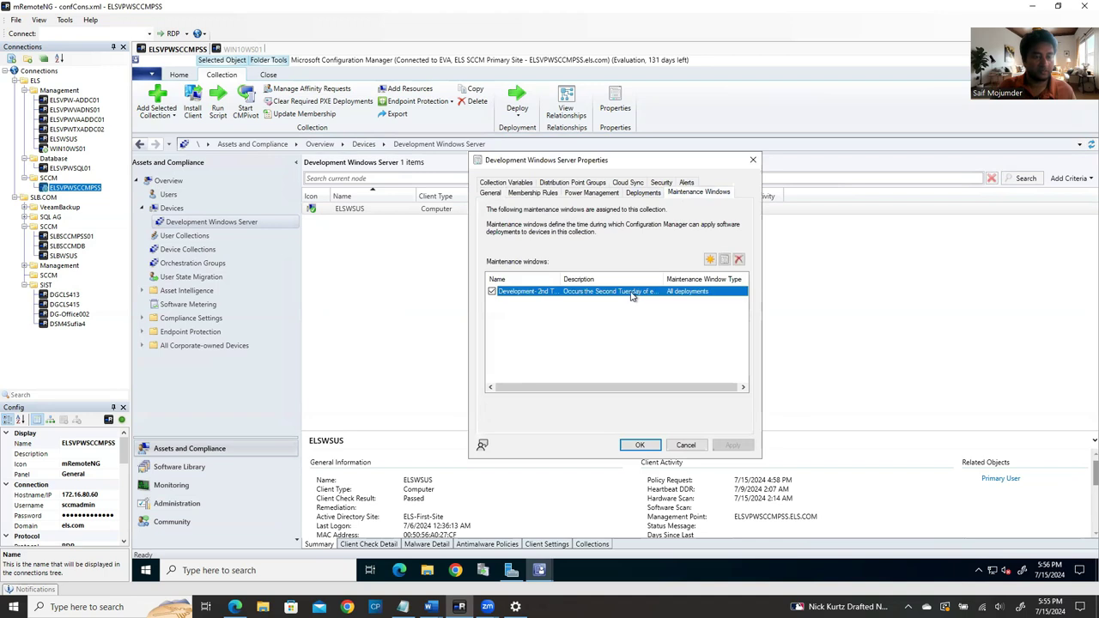
left_click(724, 260)
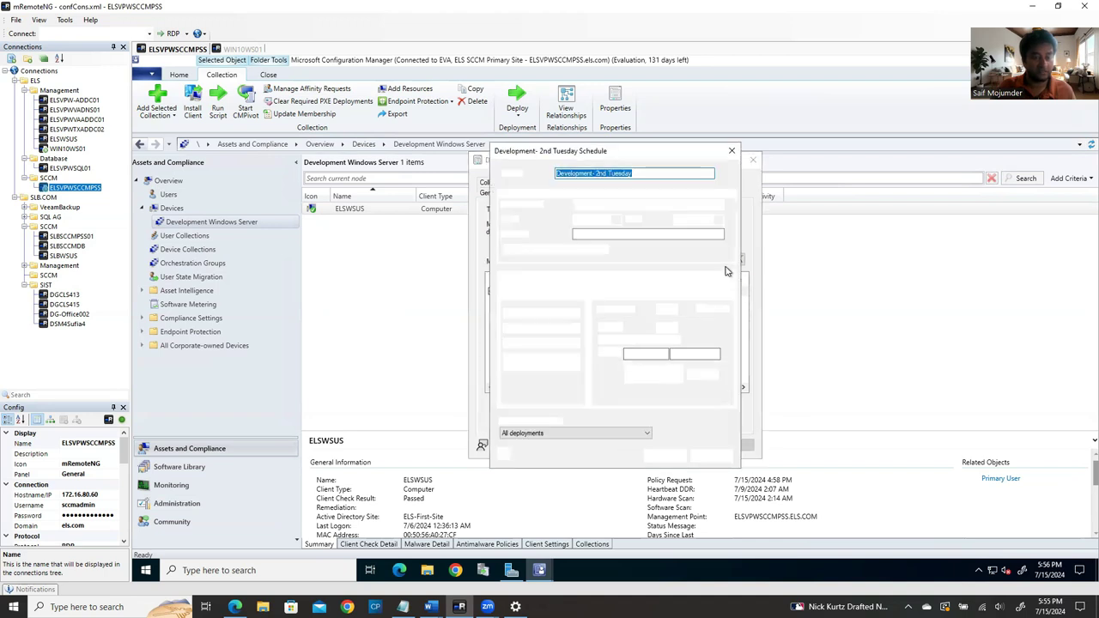
left_click(640, 175)
key("BackSpace")
key("BackSpace")
key("BackSpace")
key("BackSpace")
key("BackSpace")
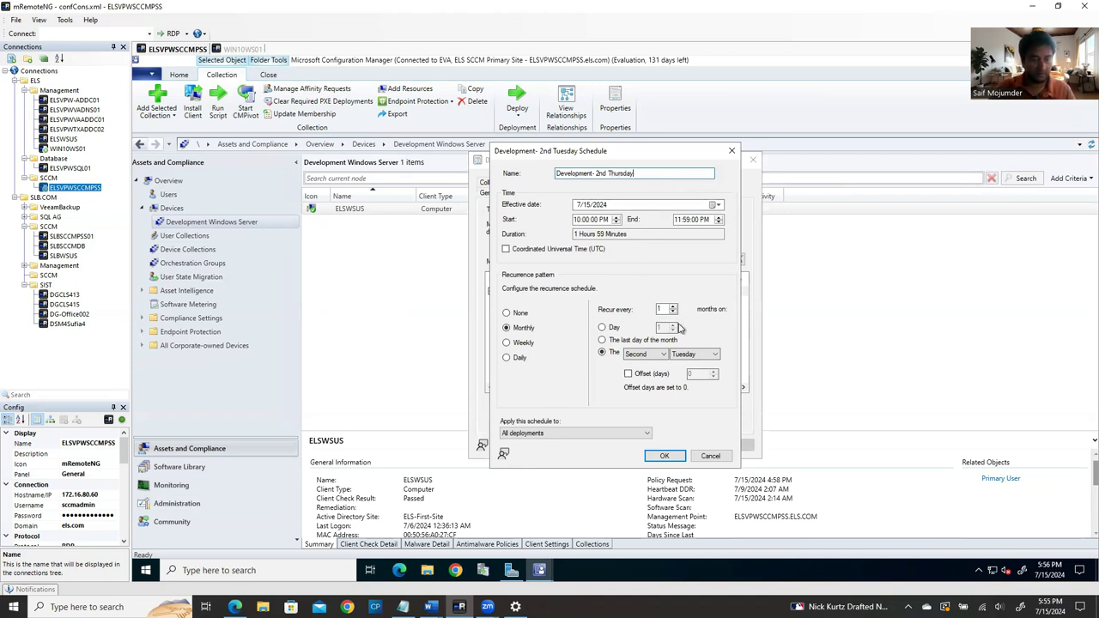
Step: Change the maintenance window's monthly recurrence day to Thursday and apply it to the Development Windows Server collection
left_click(687, 358)
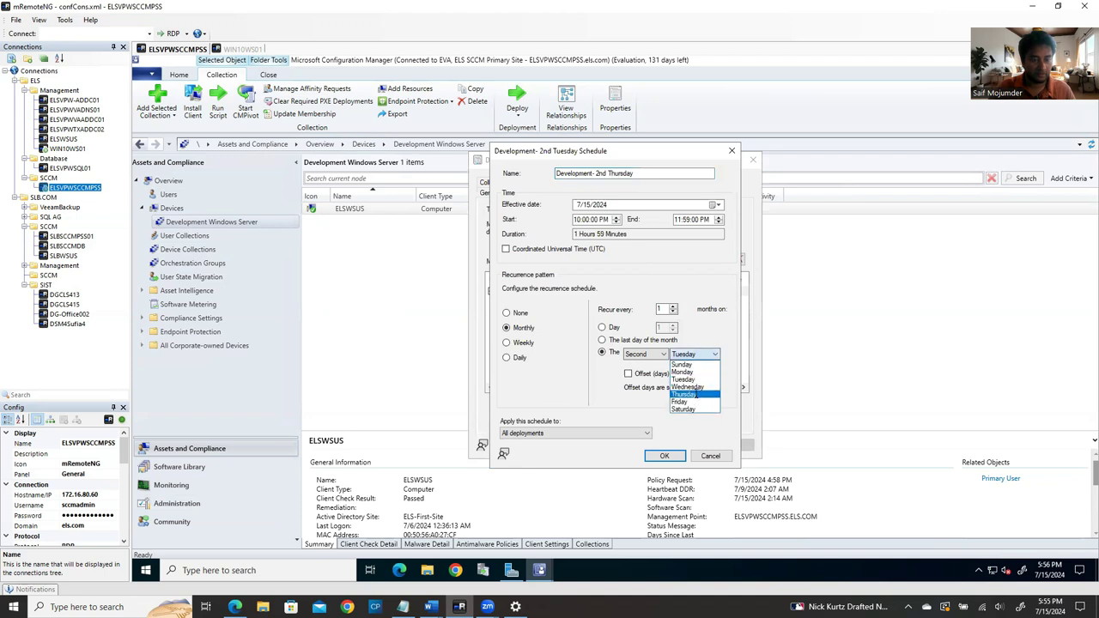
left_click(697, 394)
left_click(664, 455)
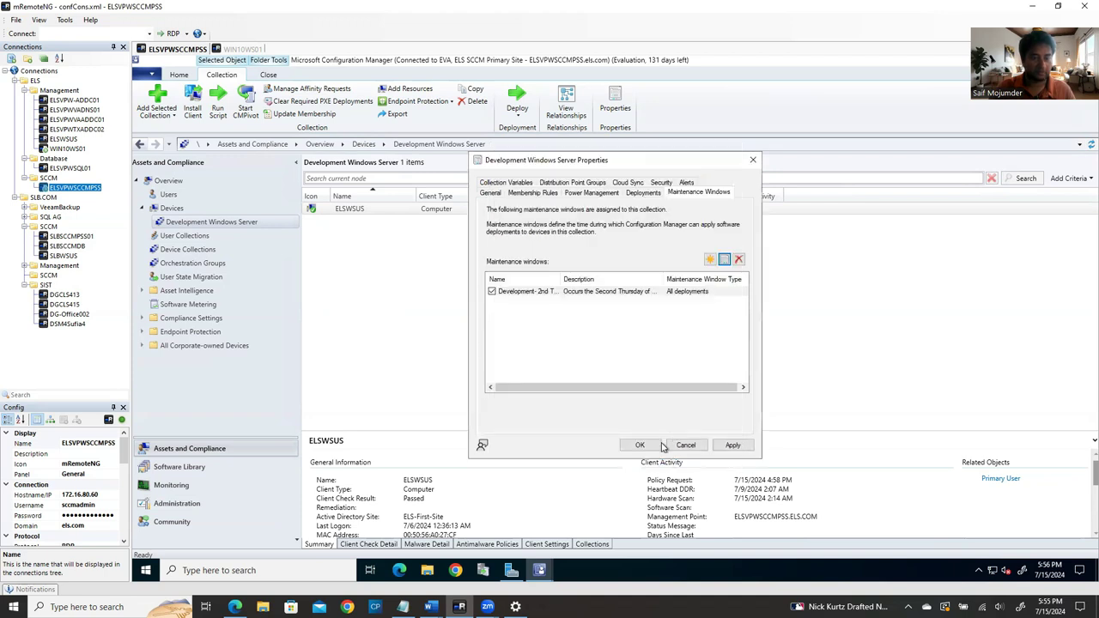
left_click(730, 445)
left_click(640, 445)
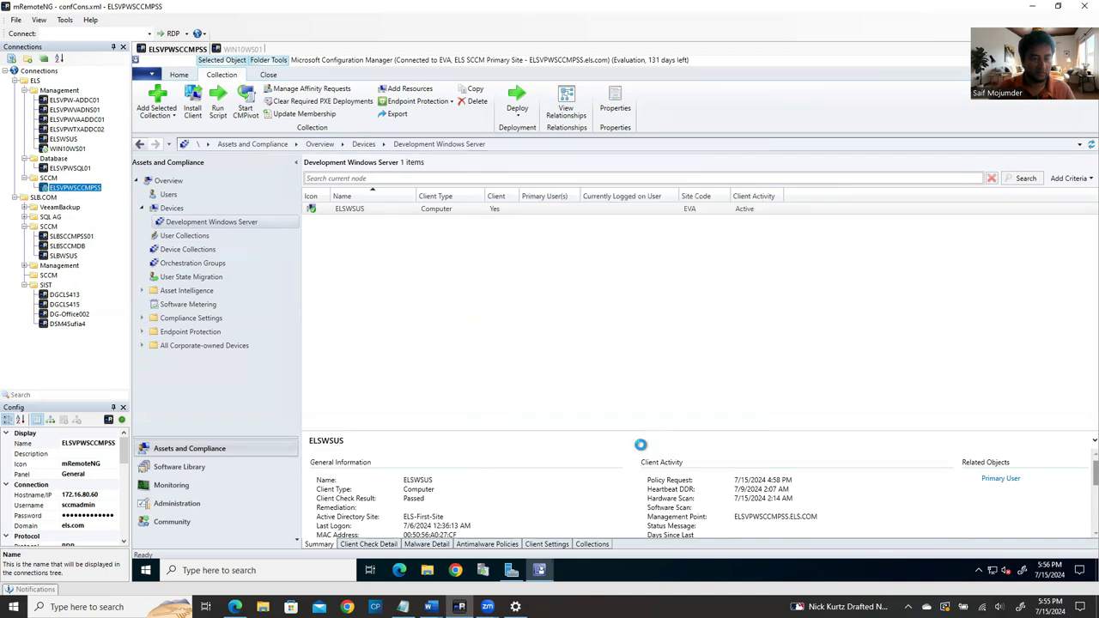
Step: Return to the device collections and examine the membership rules in the Production Server B properties
left_click(172, 208)
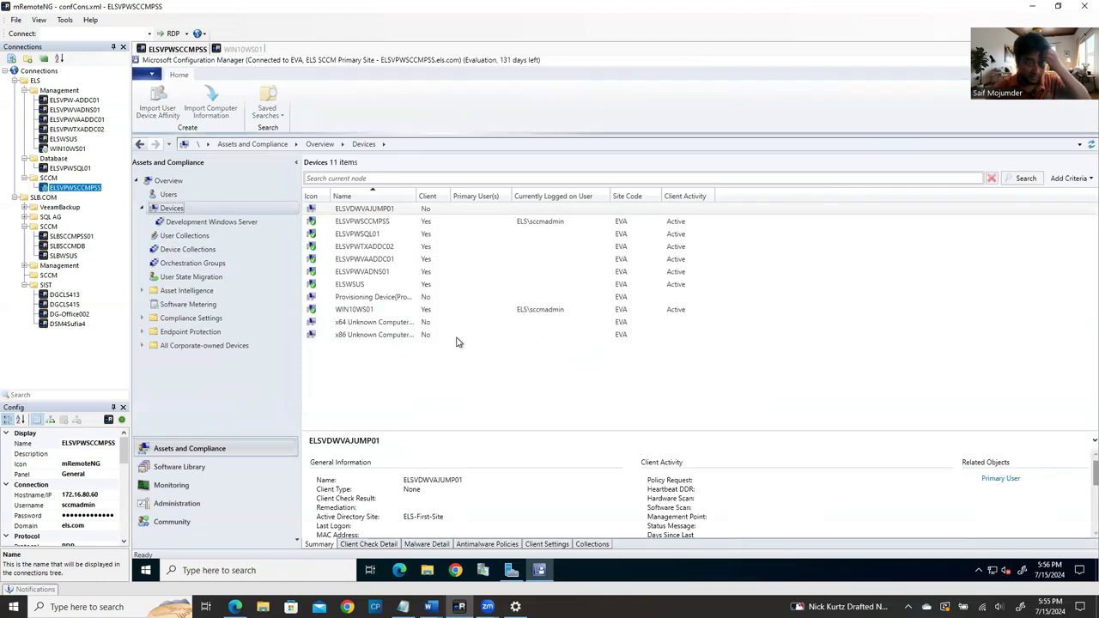
left_click(203, 249)
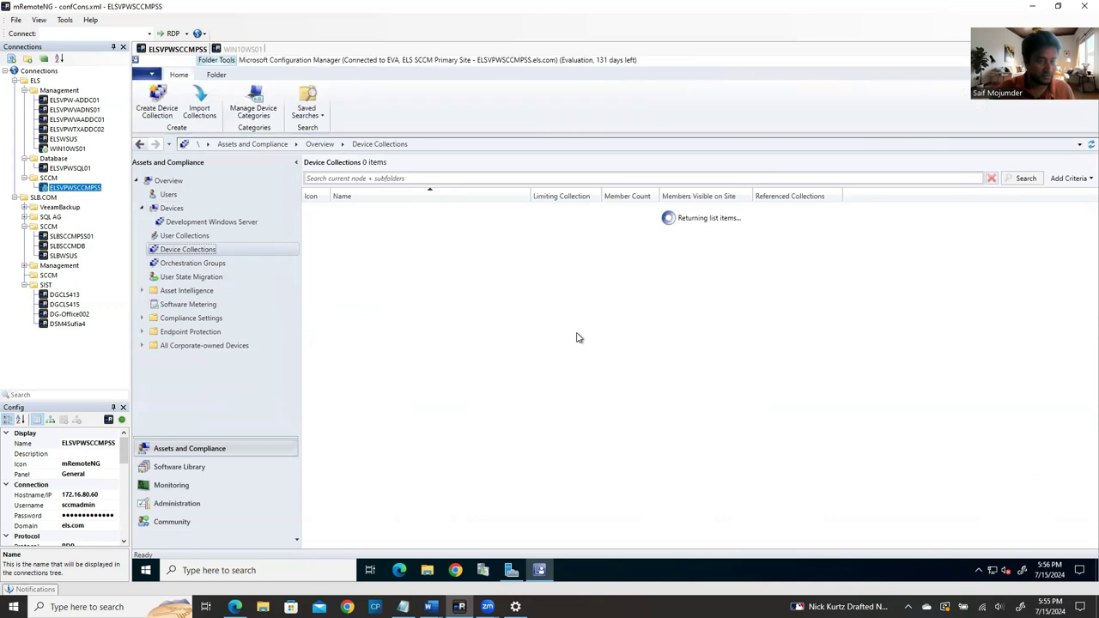
left_click(391, 310)
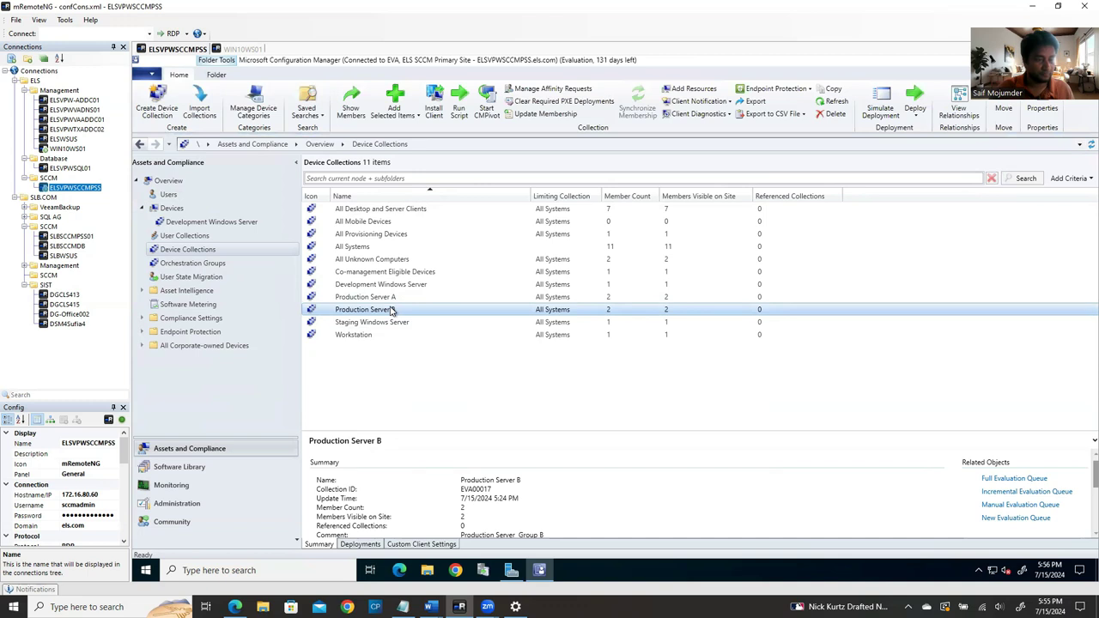
right_click(392, 310)
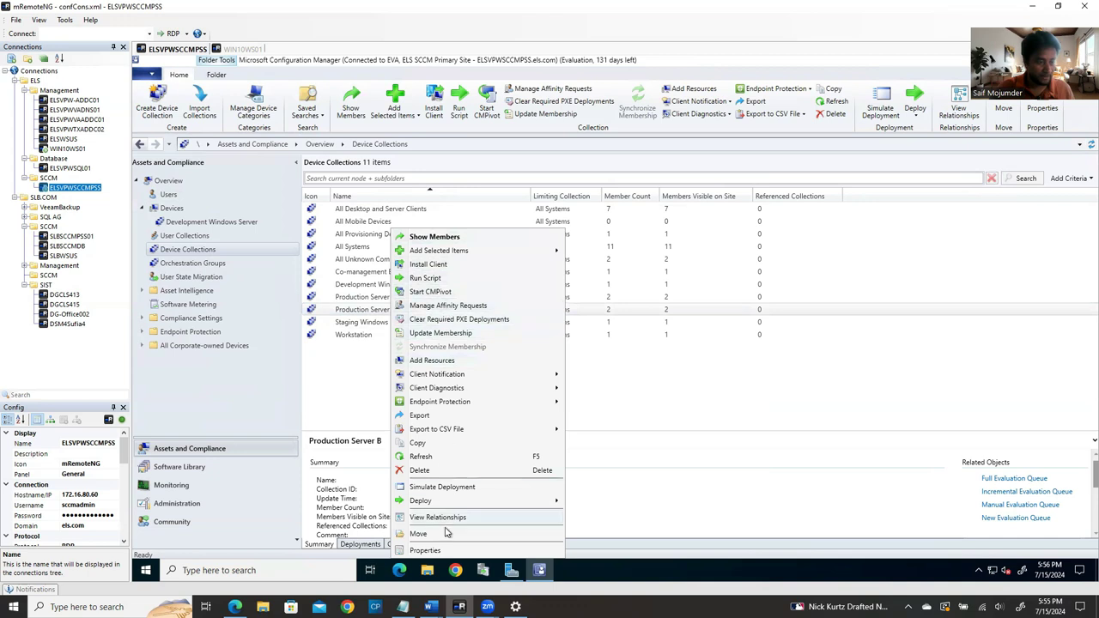
left_click(427, 551)
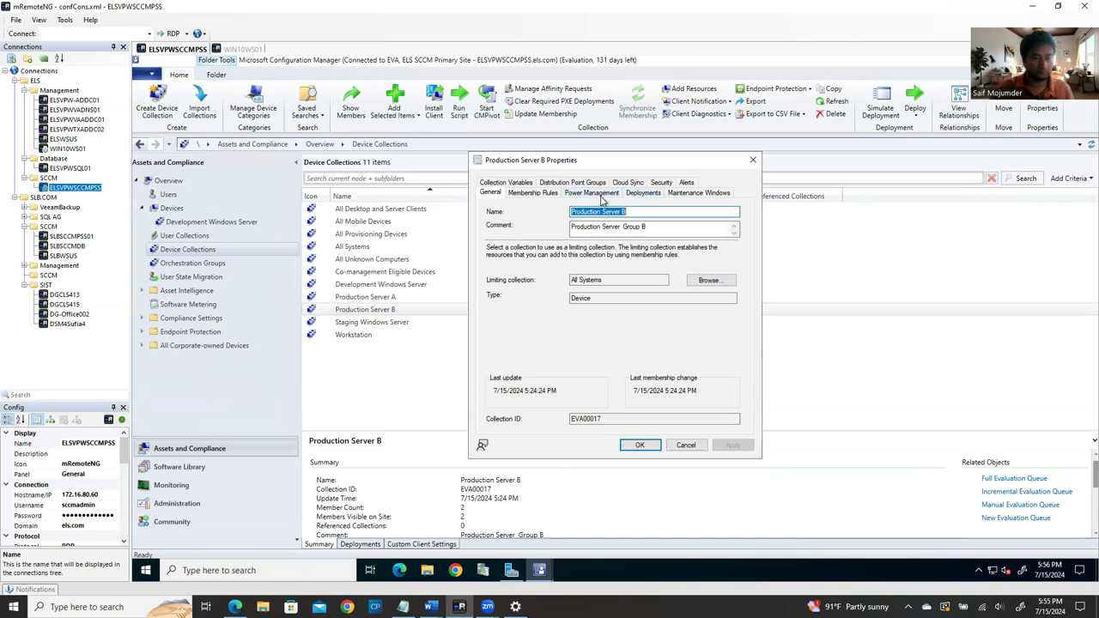
left_click(547, 194)
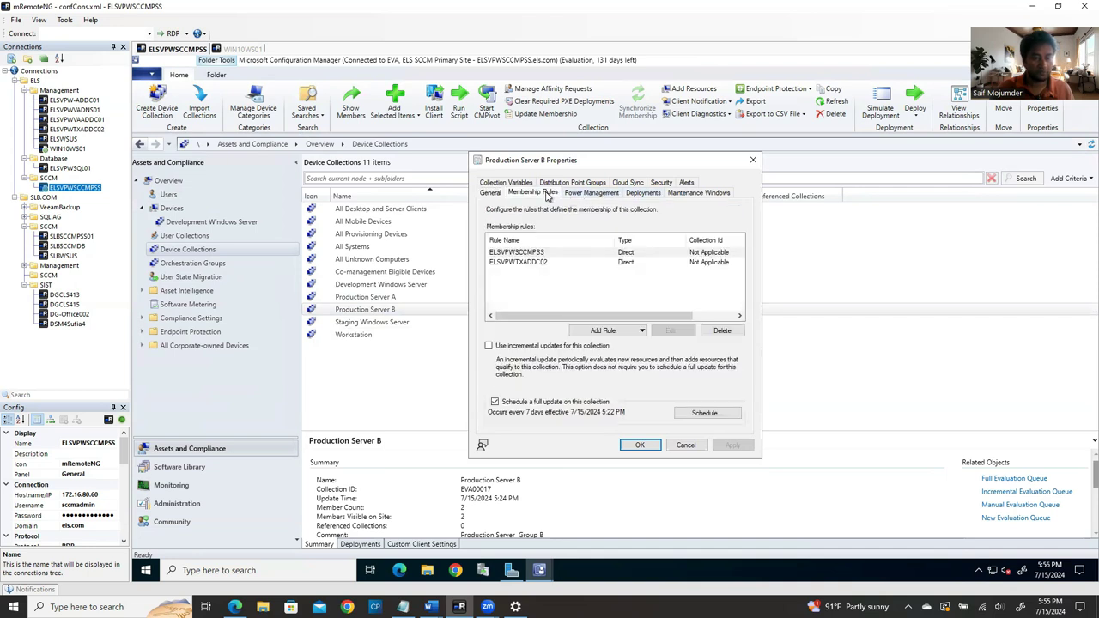
Step: Create a new maintenance window named "Production - Group B" for the Production Server B collection
left_click(688, 195)
left_click(710, 259)
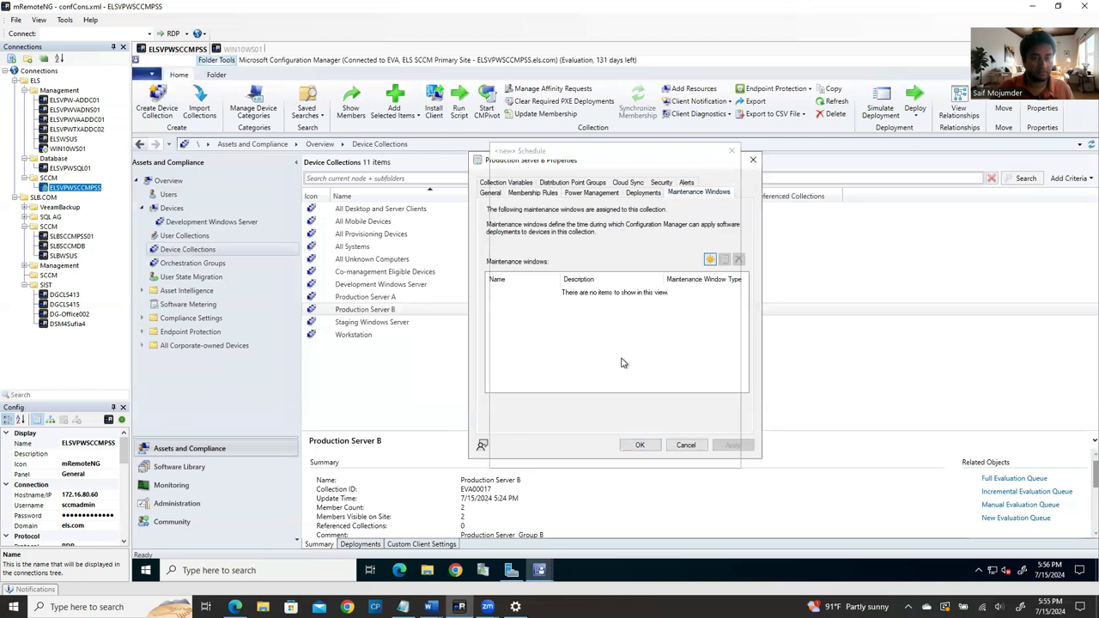
type("Production")
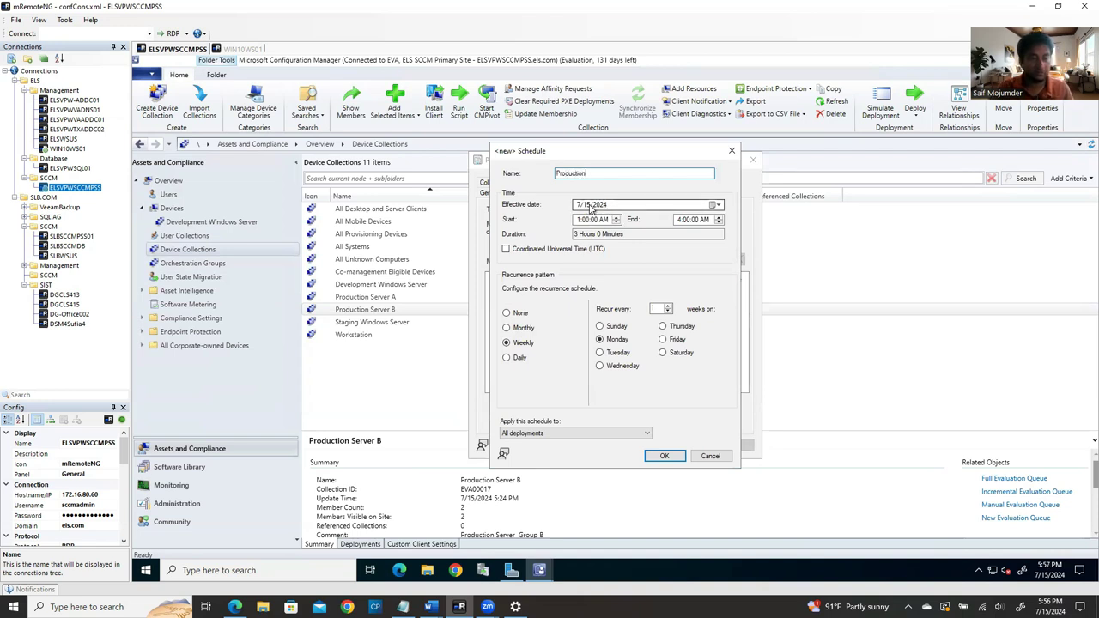
left_click(582, 220)
left_click(653, 173)
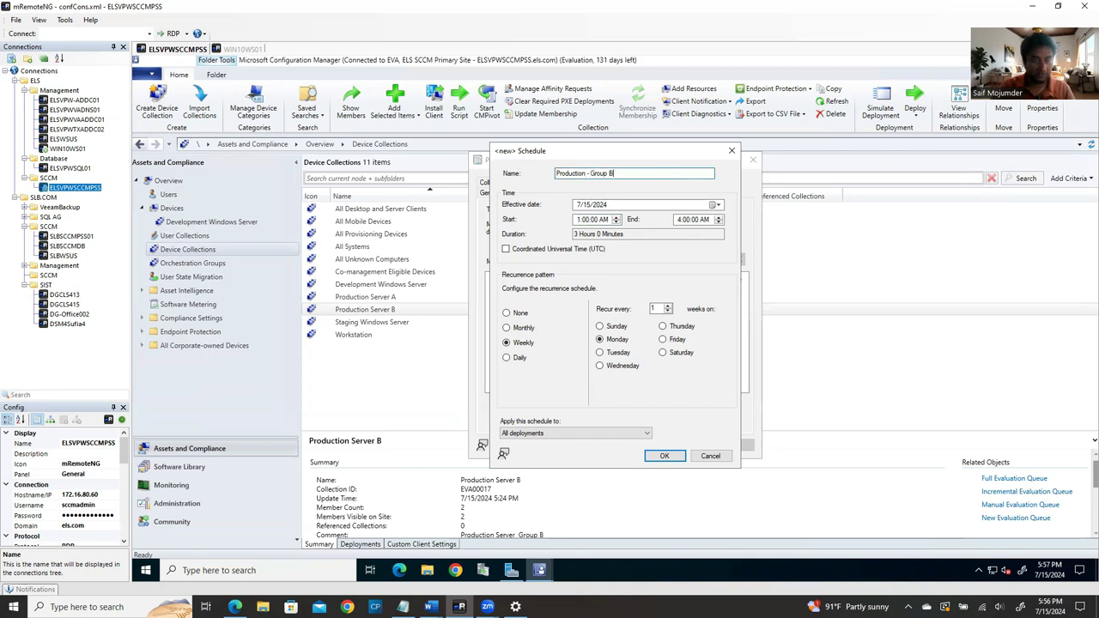
Step: Set the maintenance window's start time to 10:00 PM and end time to 11:59 PM
left_click(577, 220)
type("10")
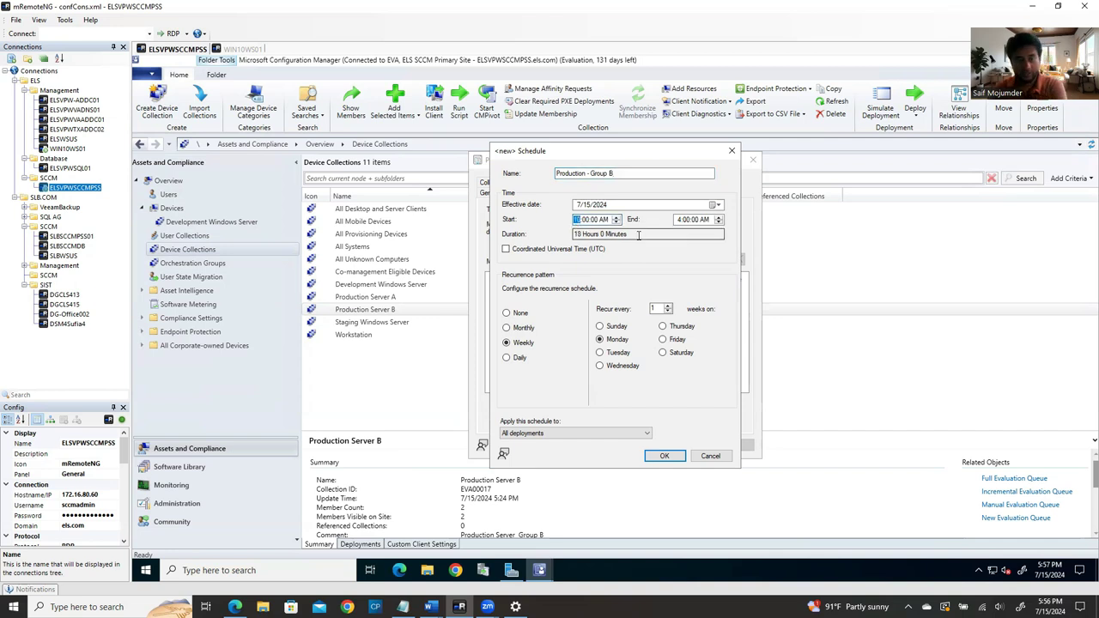
type("p")
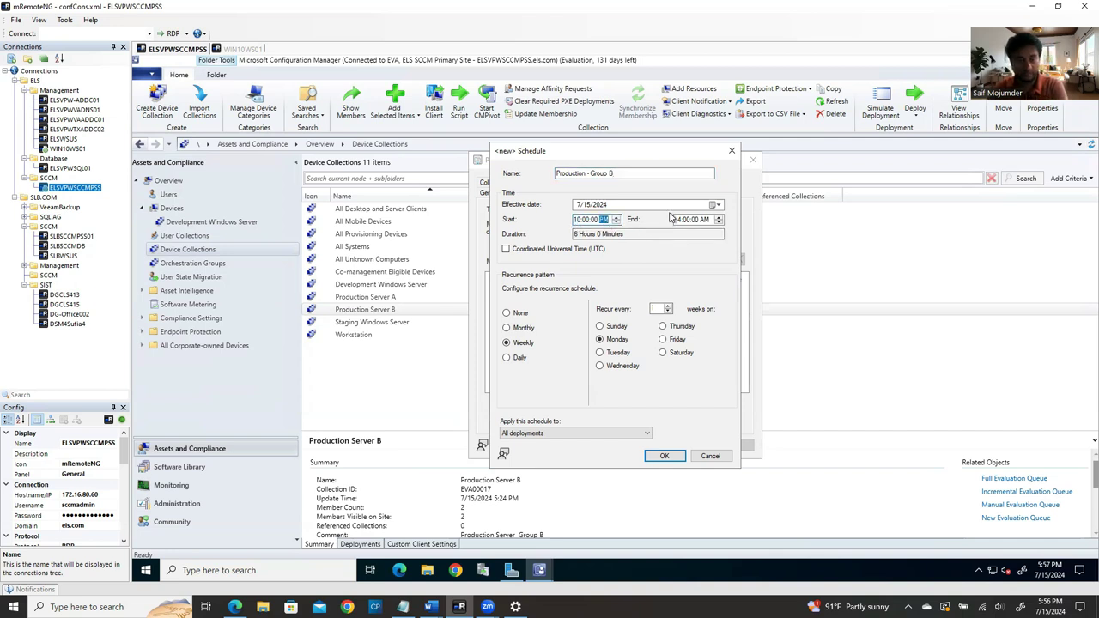
left_click(679, 221)
type("11")
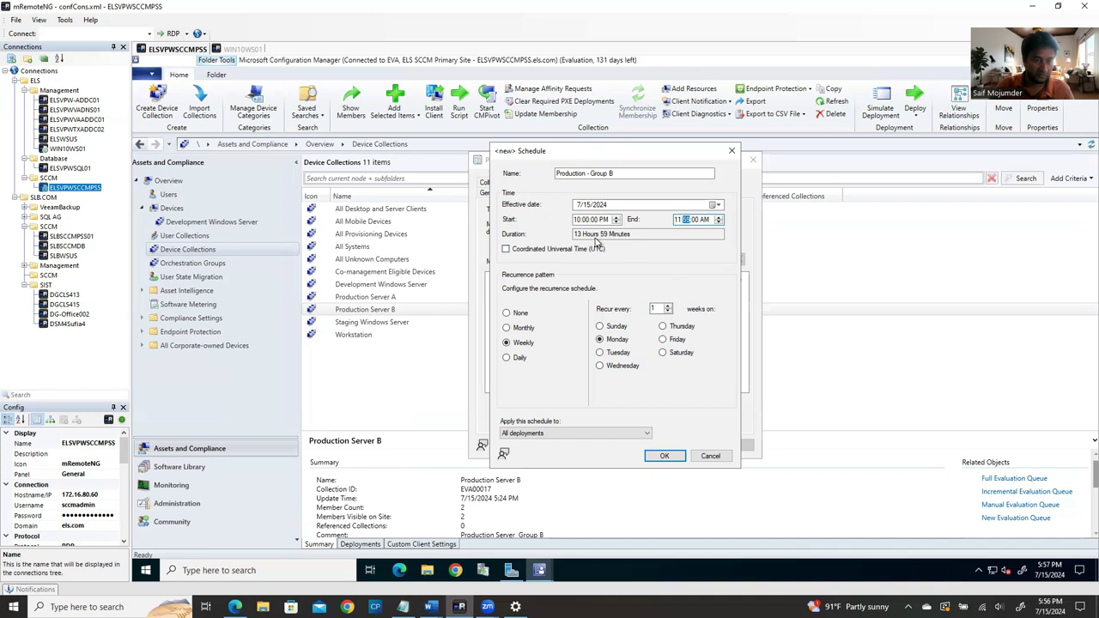
left_click(704, 221)
key("p")
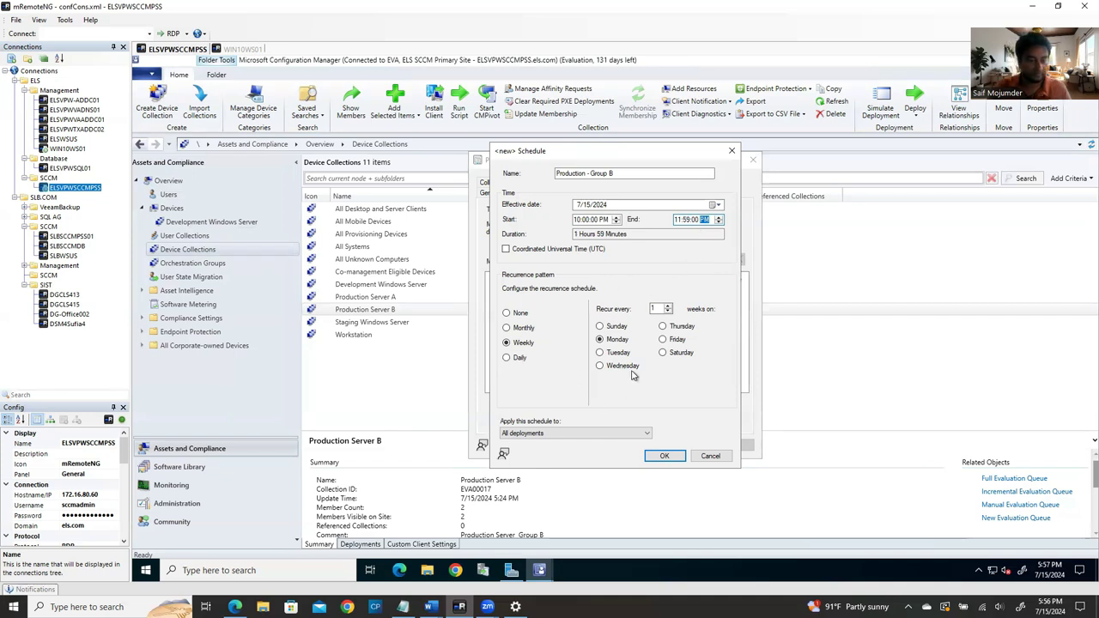
Step: Set the window to recur monthly on the third Wednesday and apply it to the Production Server B collection
left_click(526, 330)
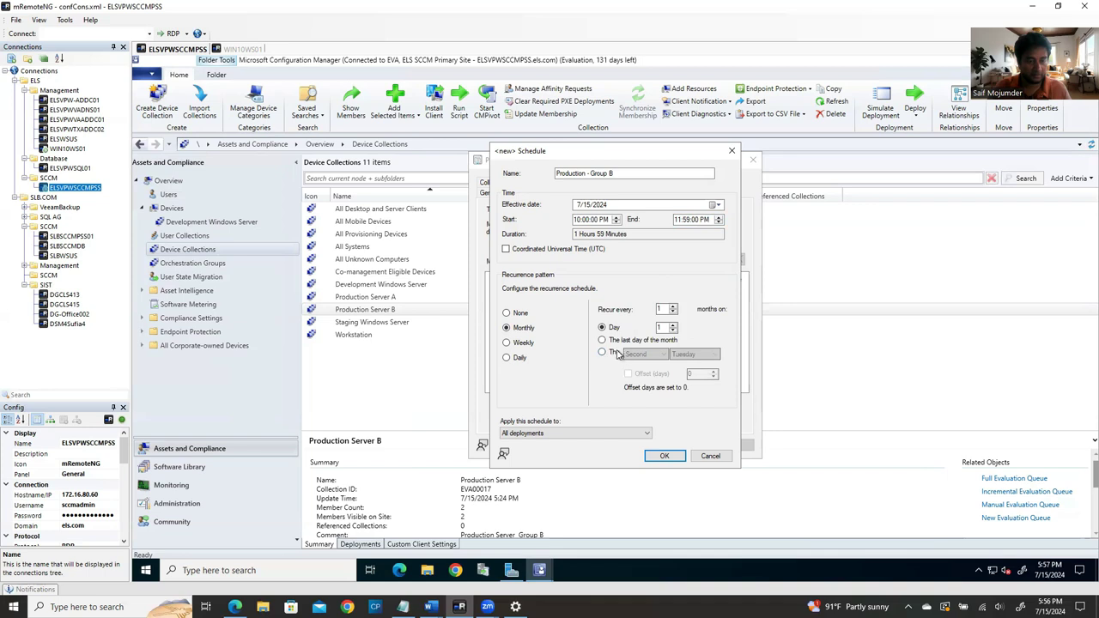
left_click(603, 353)
left_click(644, 355)
left_click(638, 381)
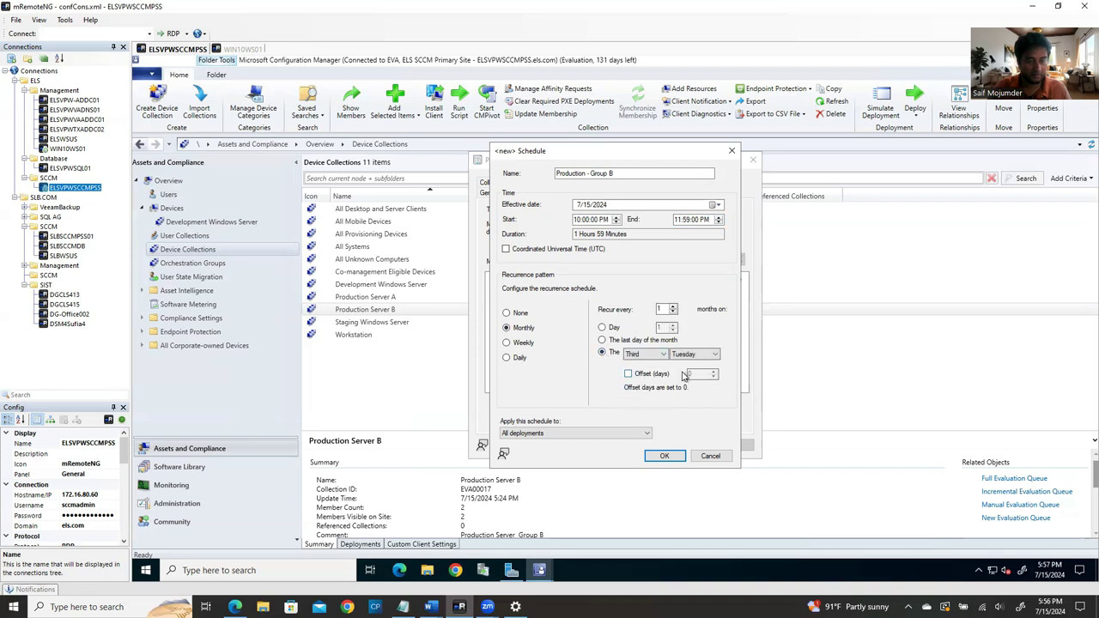
left_click(701, 359)
left_click(692, 388)
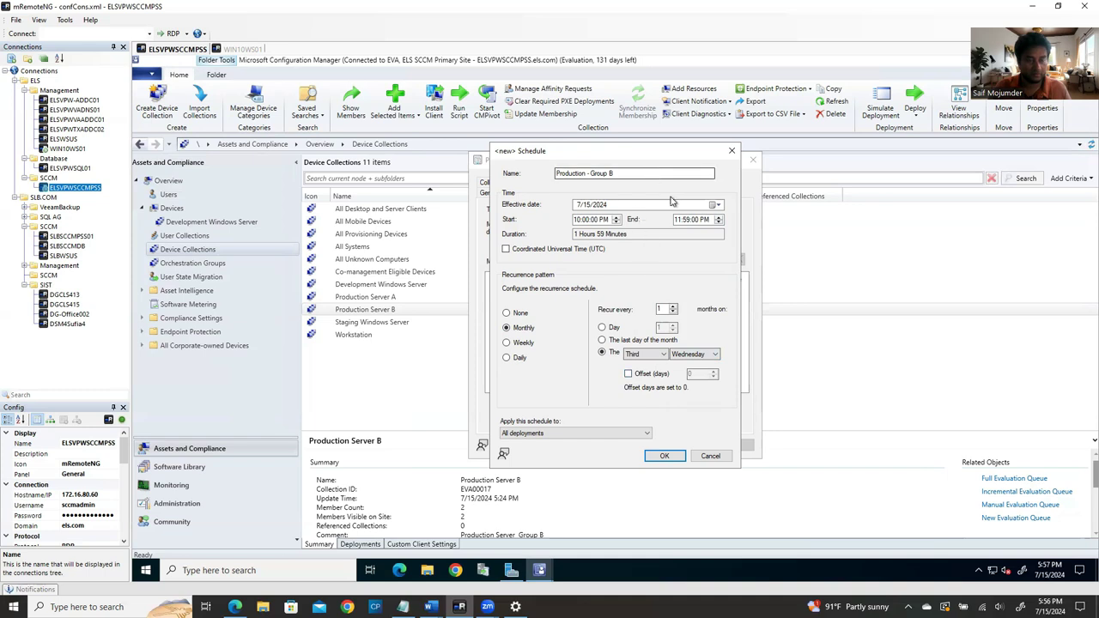
left_click(665, 456)
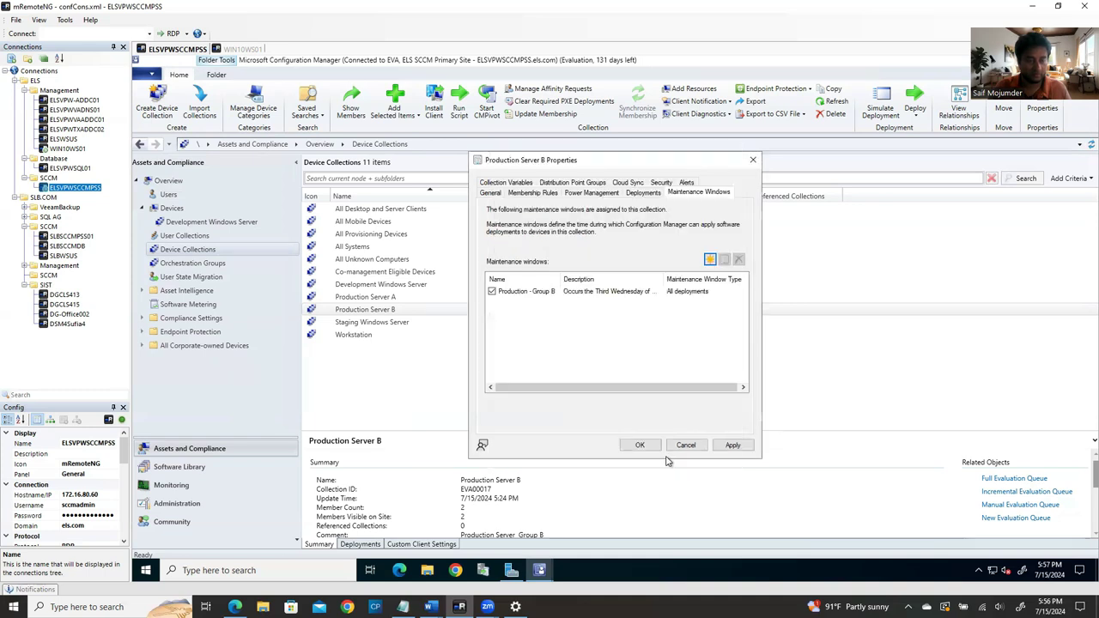
left_click(730, 445)
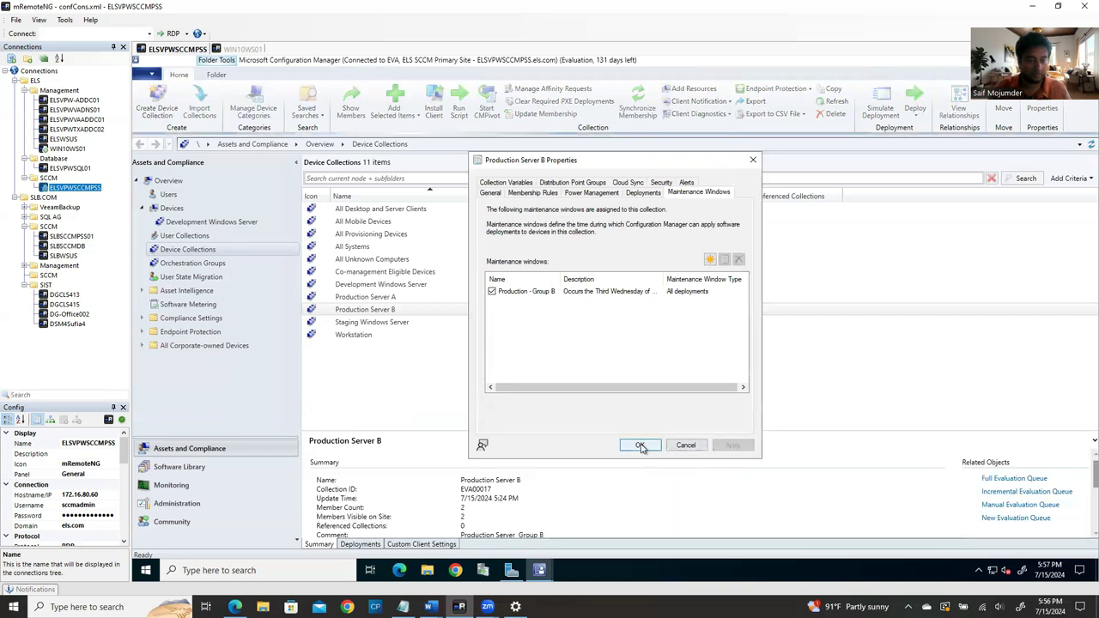
left_click(640, 445)
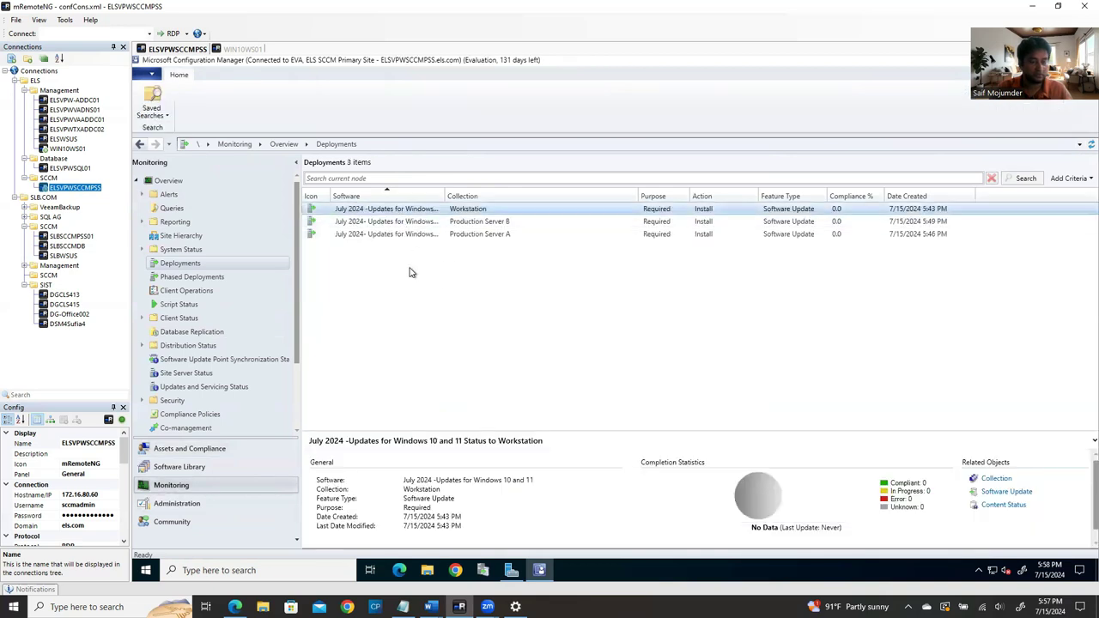
Step: Review the existing deployments, the device collections and the July 2024 Windows Servers update group with its available actions
left_click(427, 225)
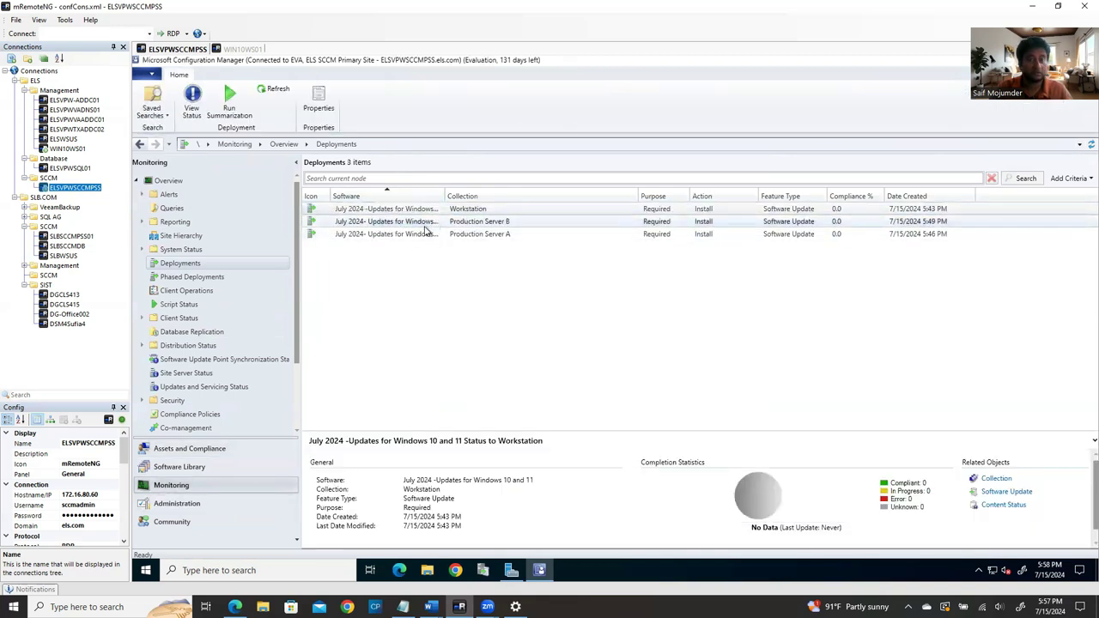
left_click(204, 469)
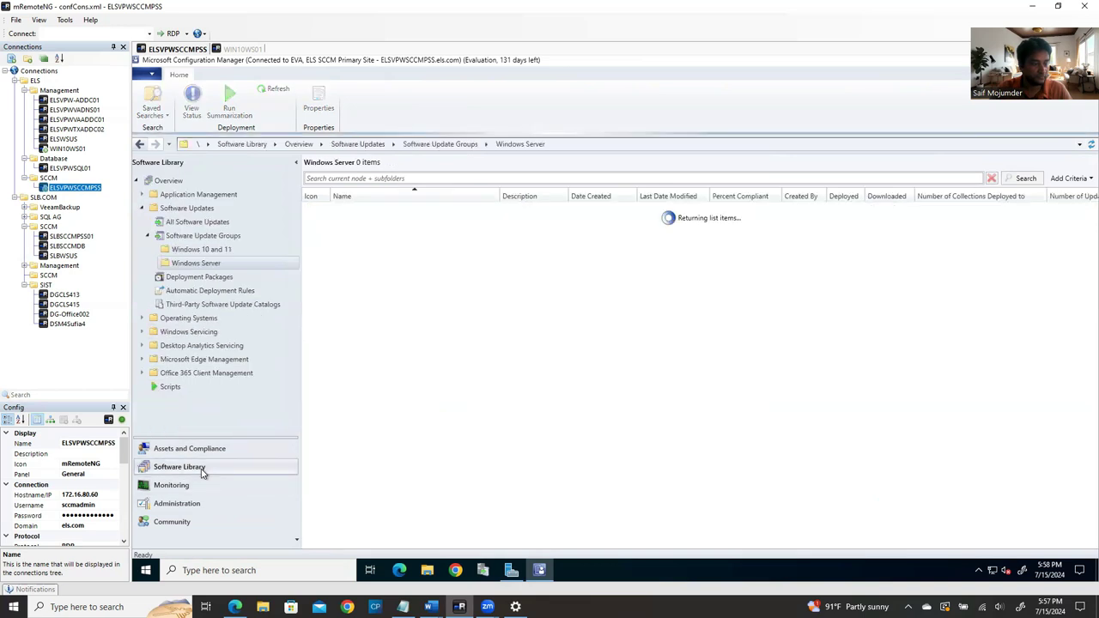
left_click(393, 210)
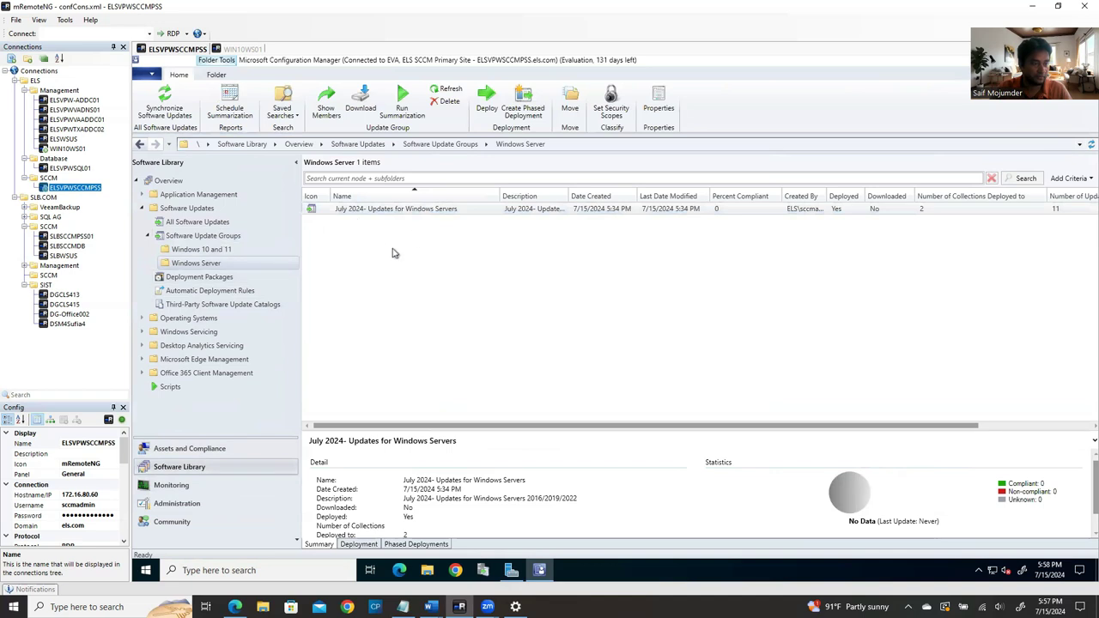
left_click(203, 485)
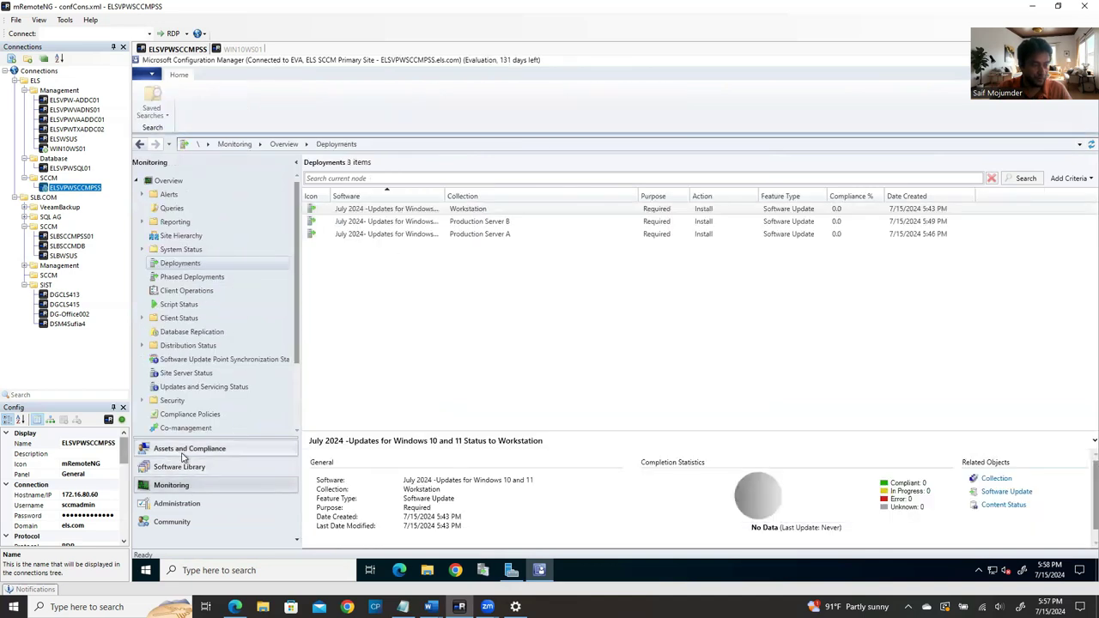
left_click(182, 450)
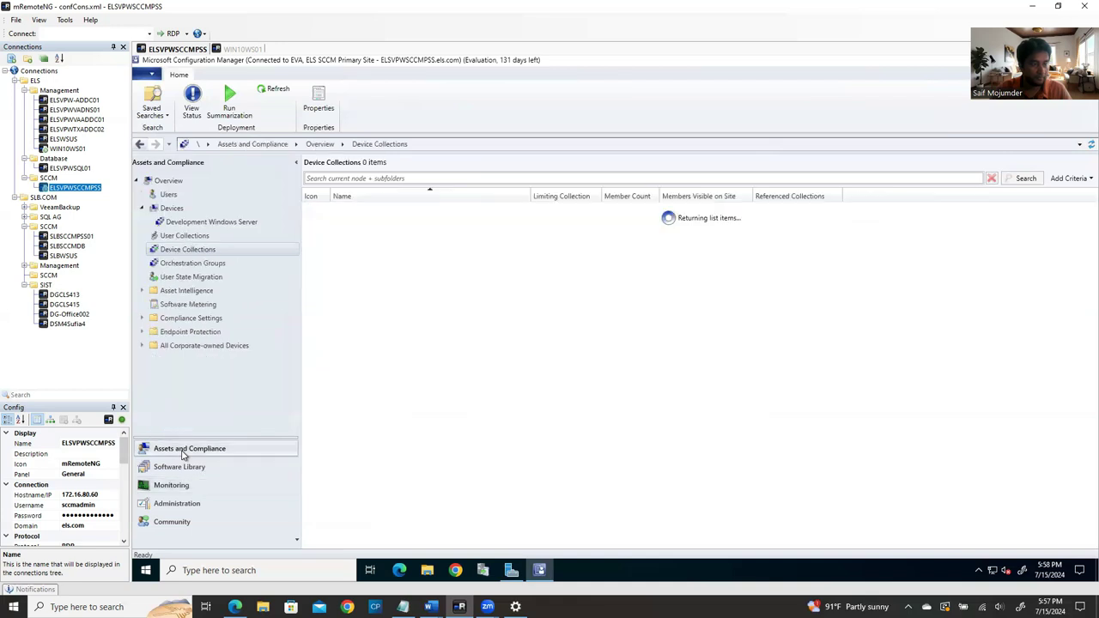
left_click(180, 466)
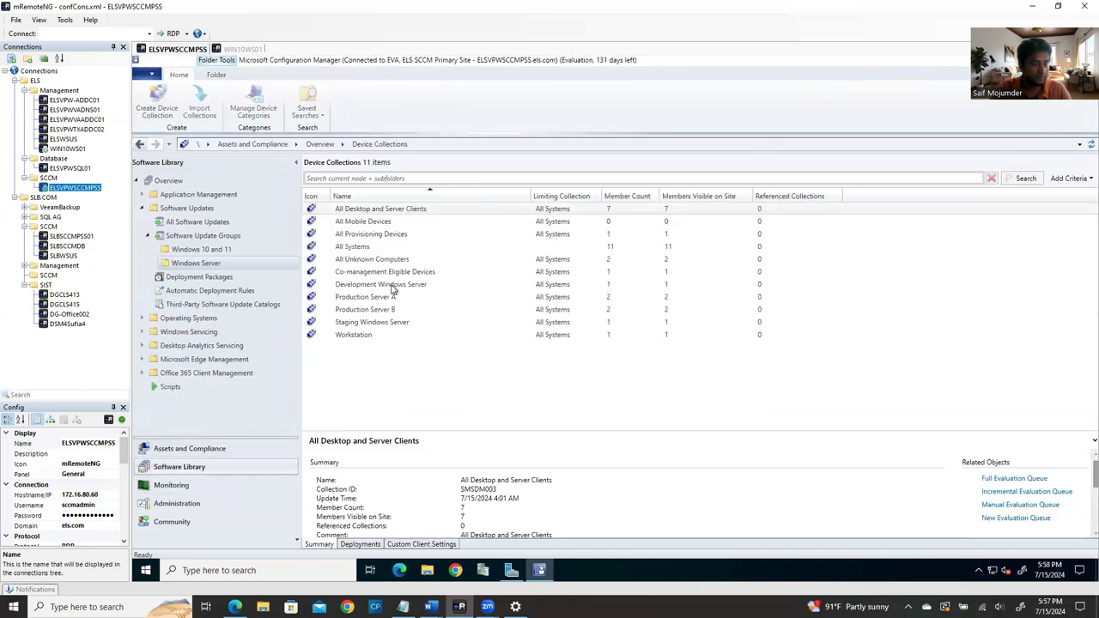
left_click(403, 210)
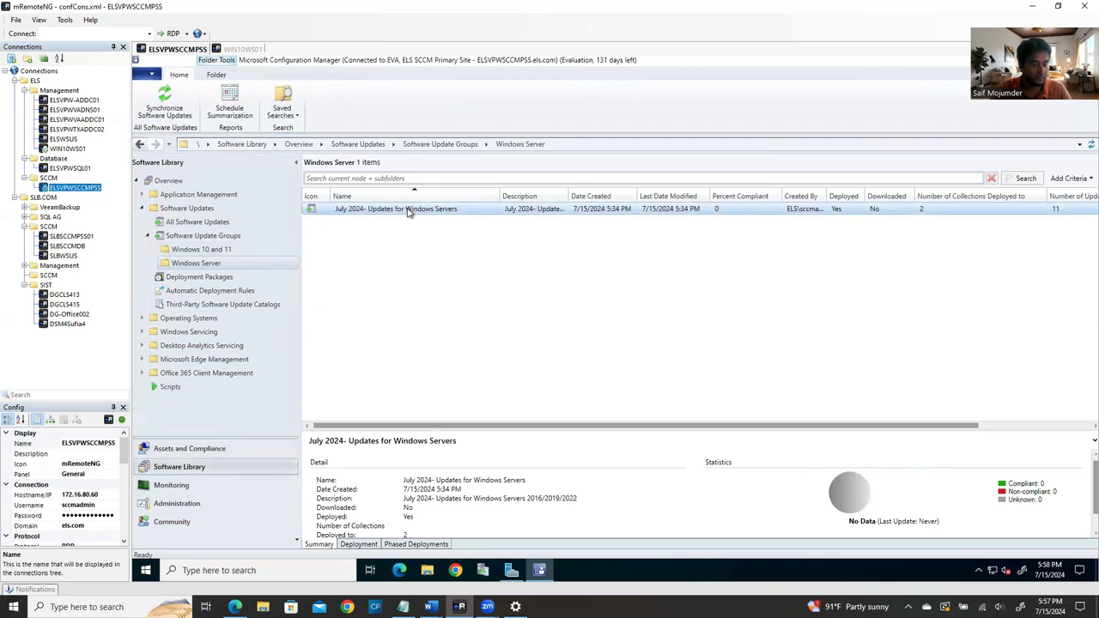
right_click(404, 211)
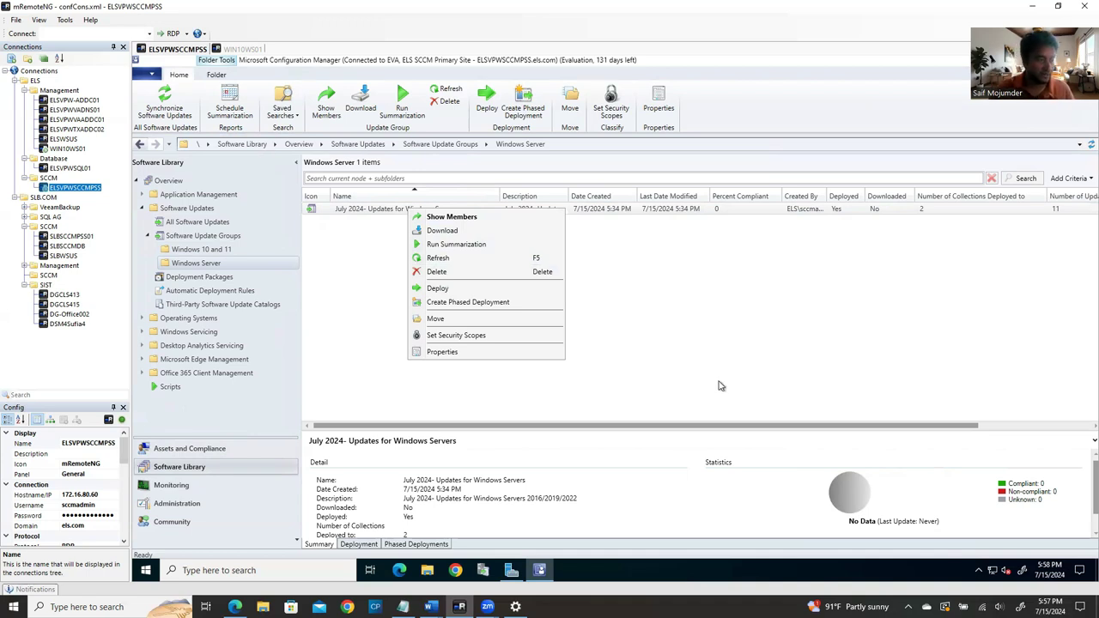
left_click(876, 346)
Step: Check the Production Server B deployment summary and the July 16 and 17, 2024 dates in the server's calendar
left_click(208, 487)
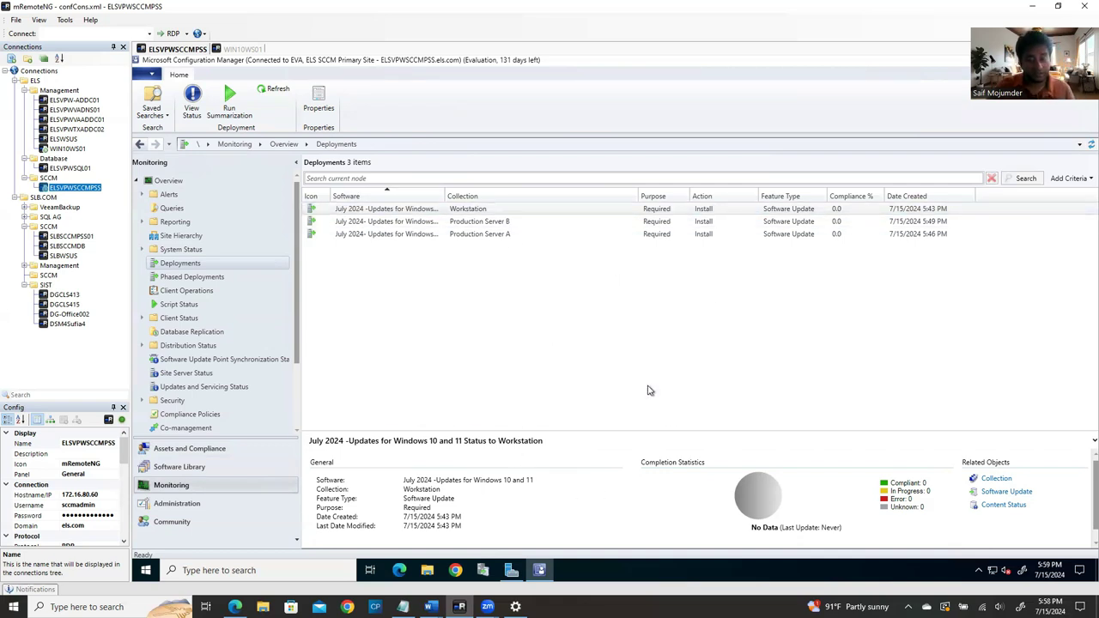
left_click(503, 223)
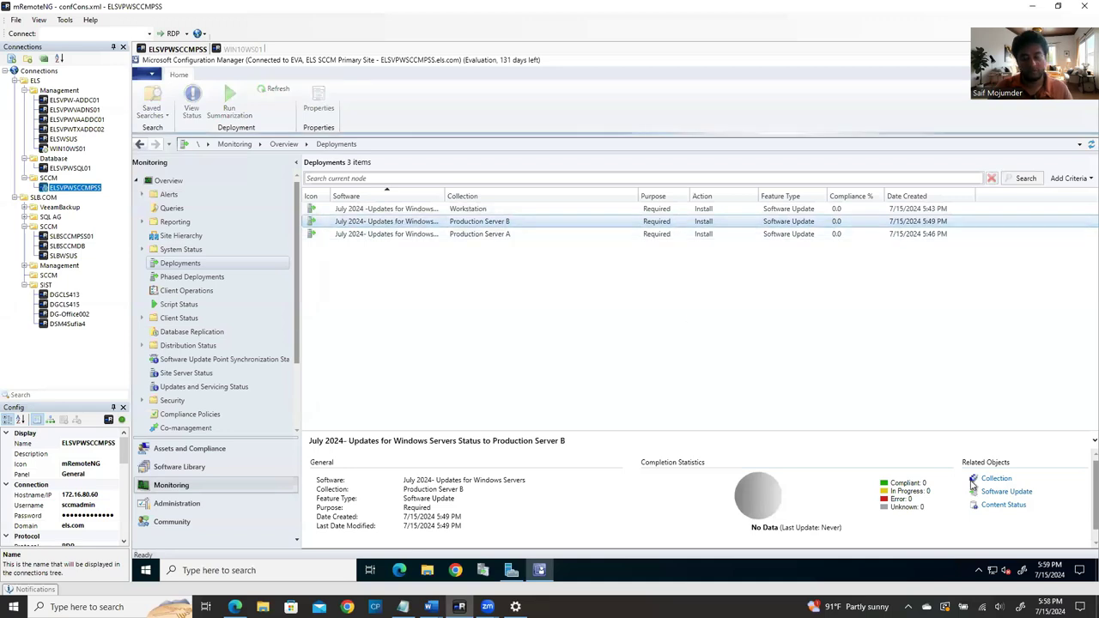
left_click(1041, 567)
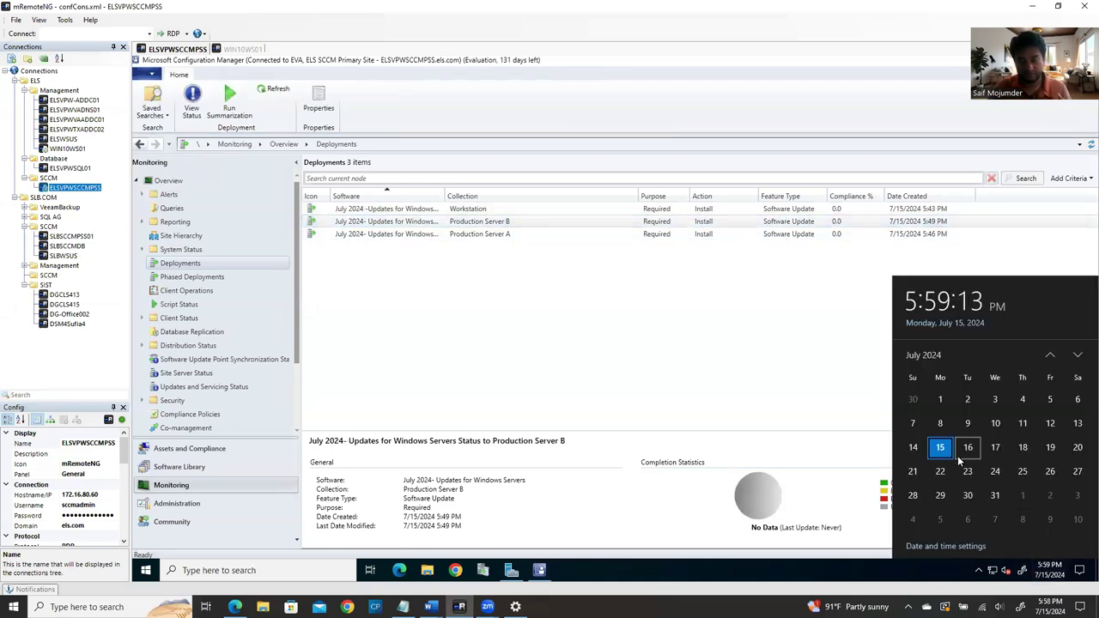
left_click(969, 448)
left_click(1000, 451)
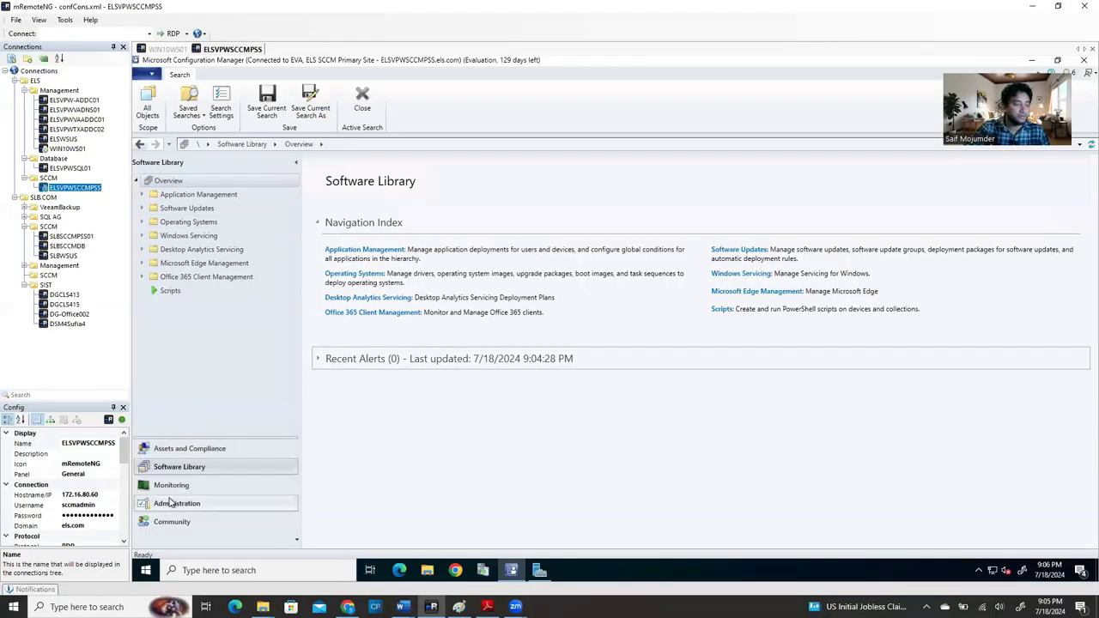
Step: Open the detailed deployment status of the July 2024 Windows Servers updates for Production Server B
left_click(172, 486)
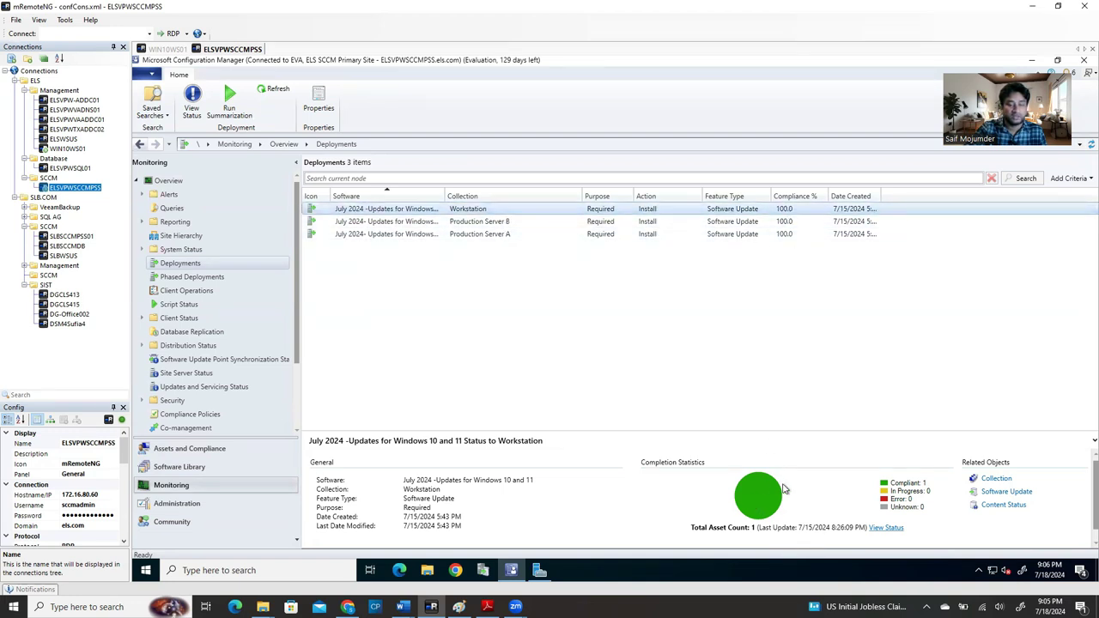
left_click(498, 221)
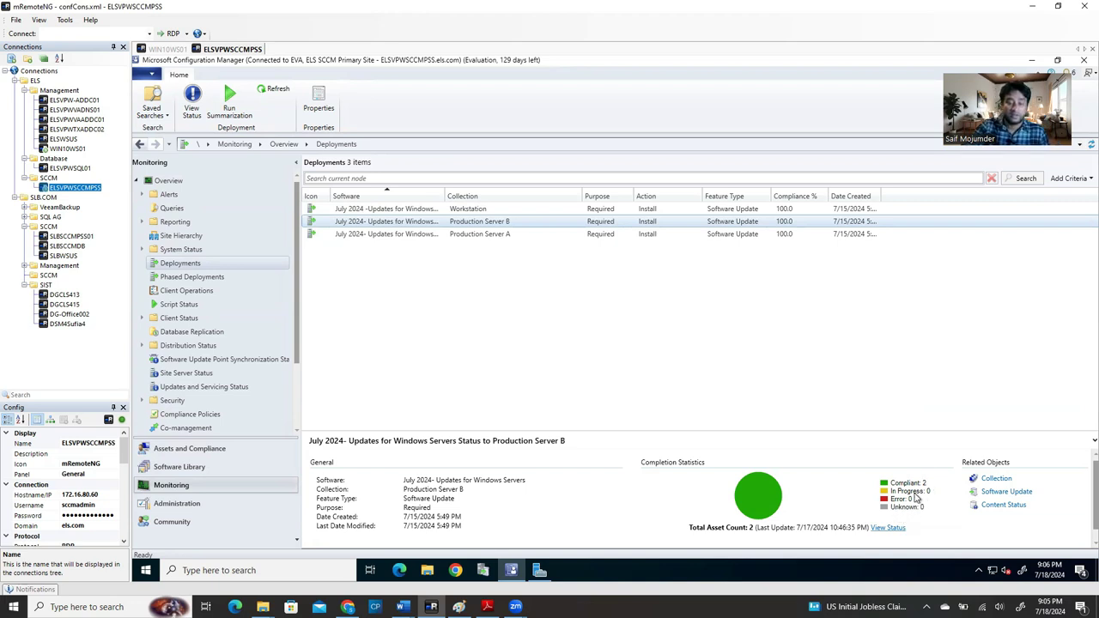
left_click(888, 529)
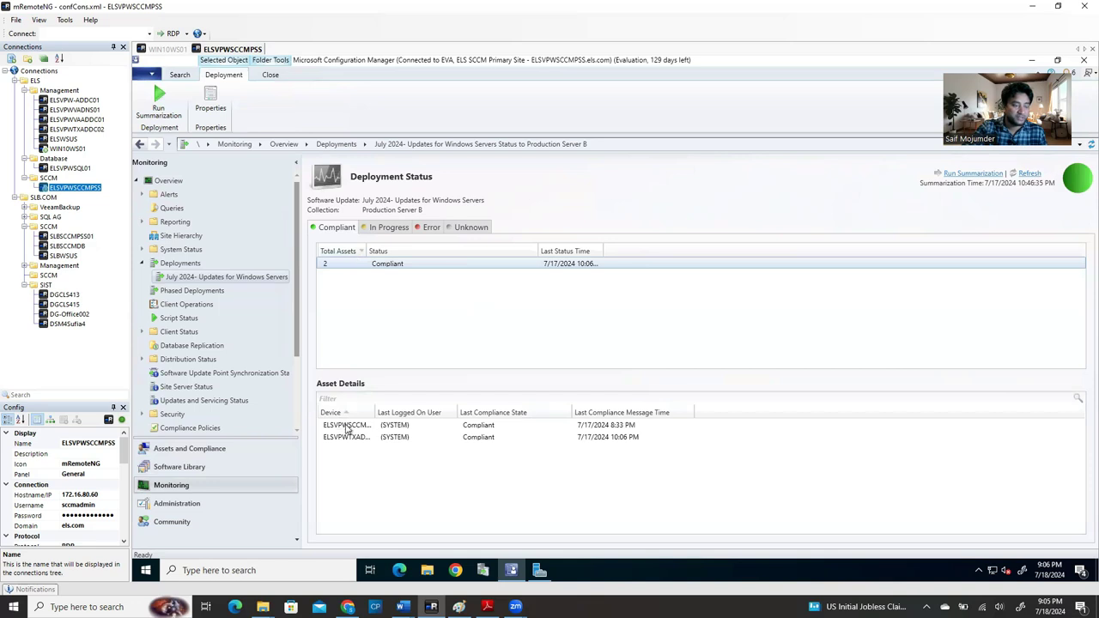
Step: Fit the Device column to the full device names and review the deployment's compliant, in-progress and unknown assets
double_click(374, 412)
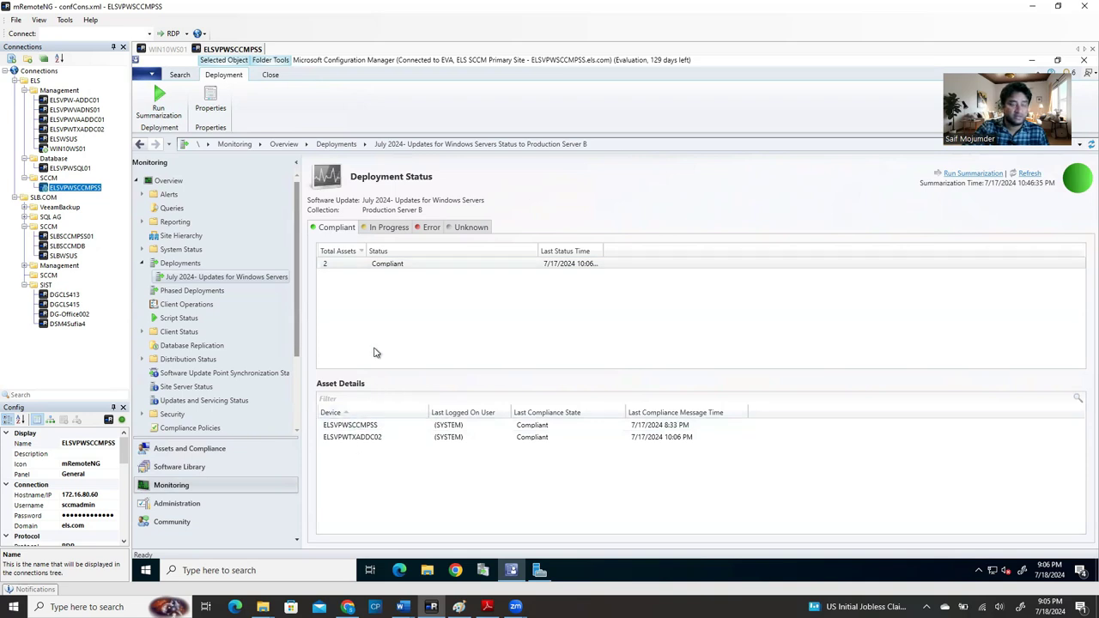
left_click(384, 251)
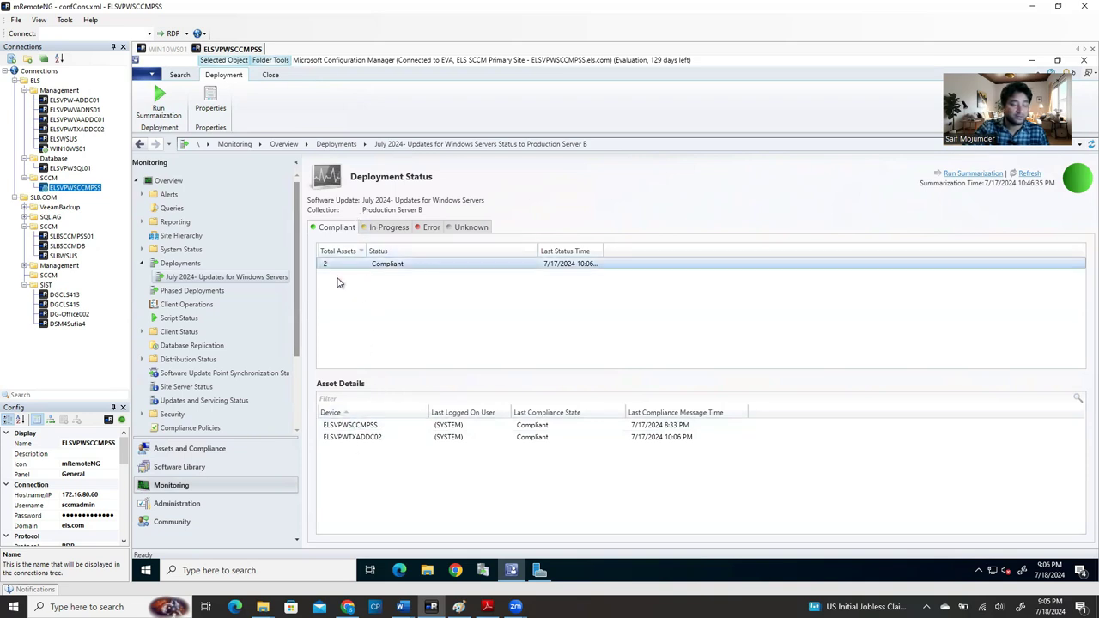
left_click(400, 229)
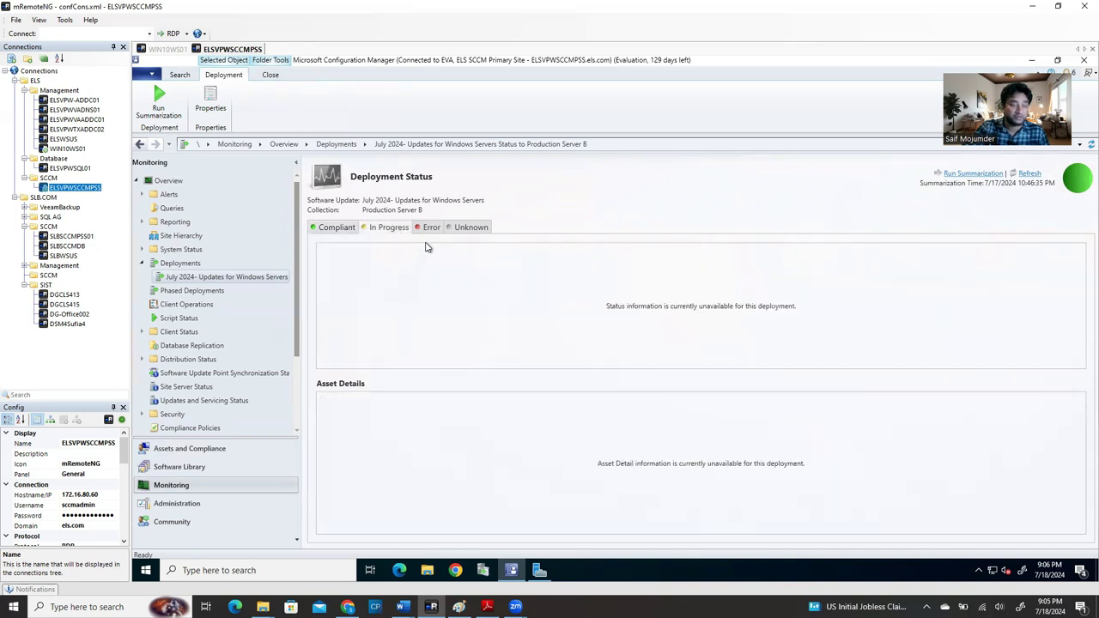
left_click(479, 227)
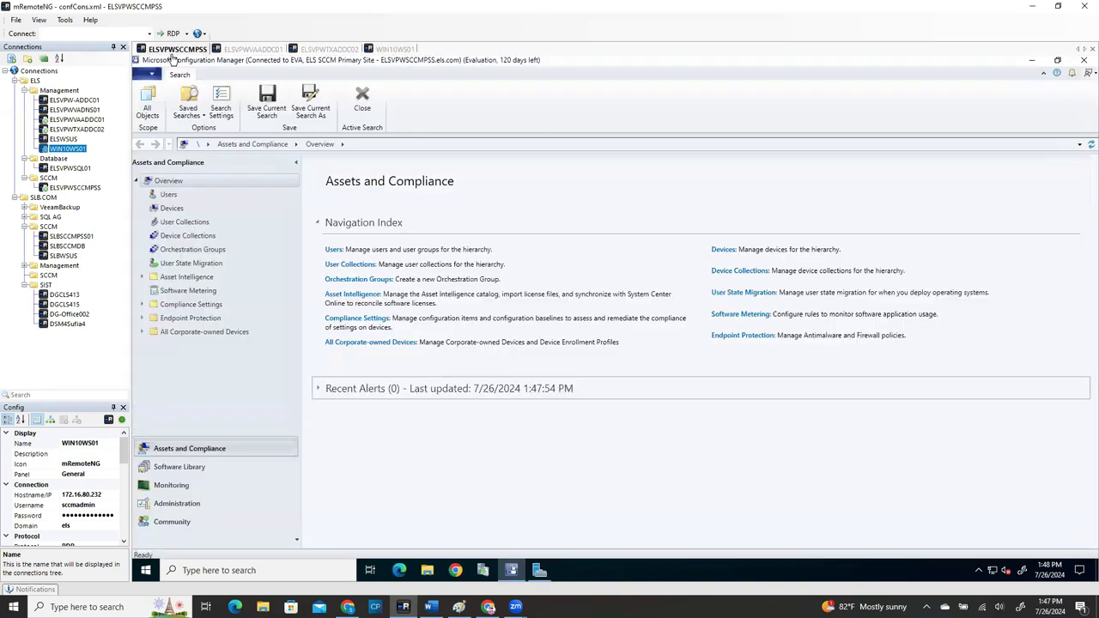
Step: Return to the ELSVPWSCCMPSS session and view the completion statistics of the Production Server B deployment
left_click(175, 49)
left_click(176, 486)
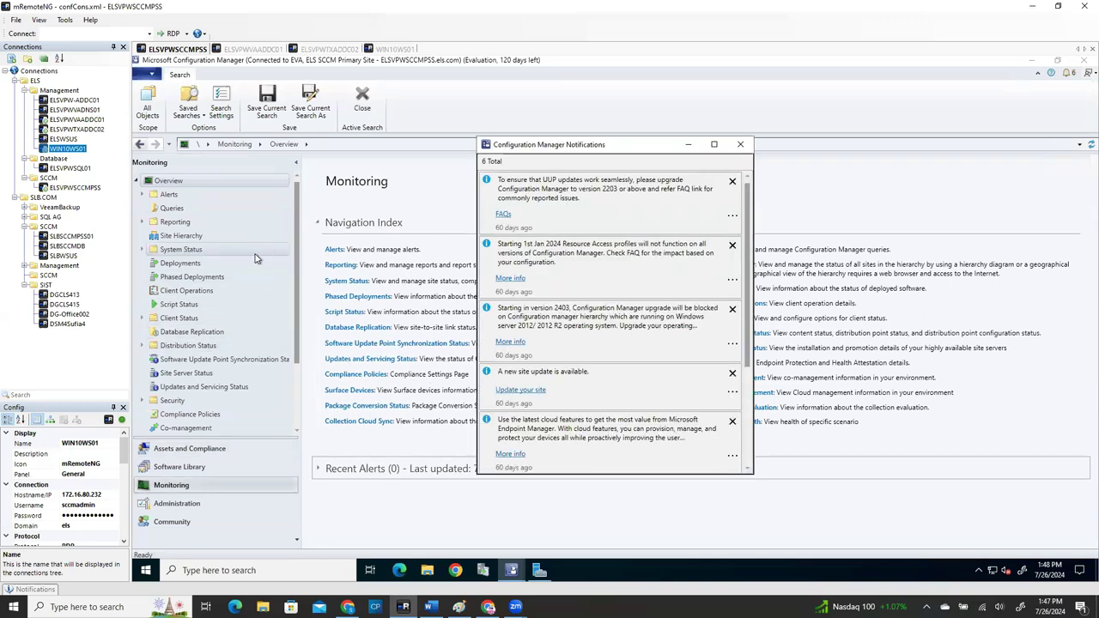
left_click(180, 263)
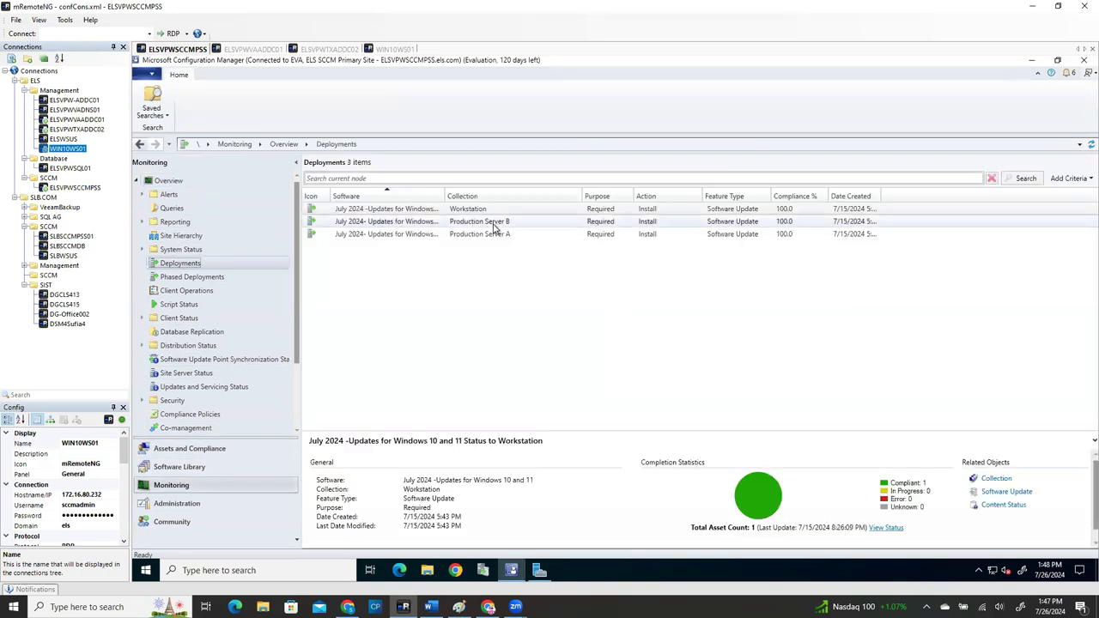
left_click(494, 223)
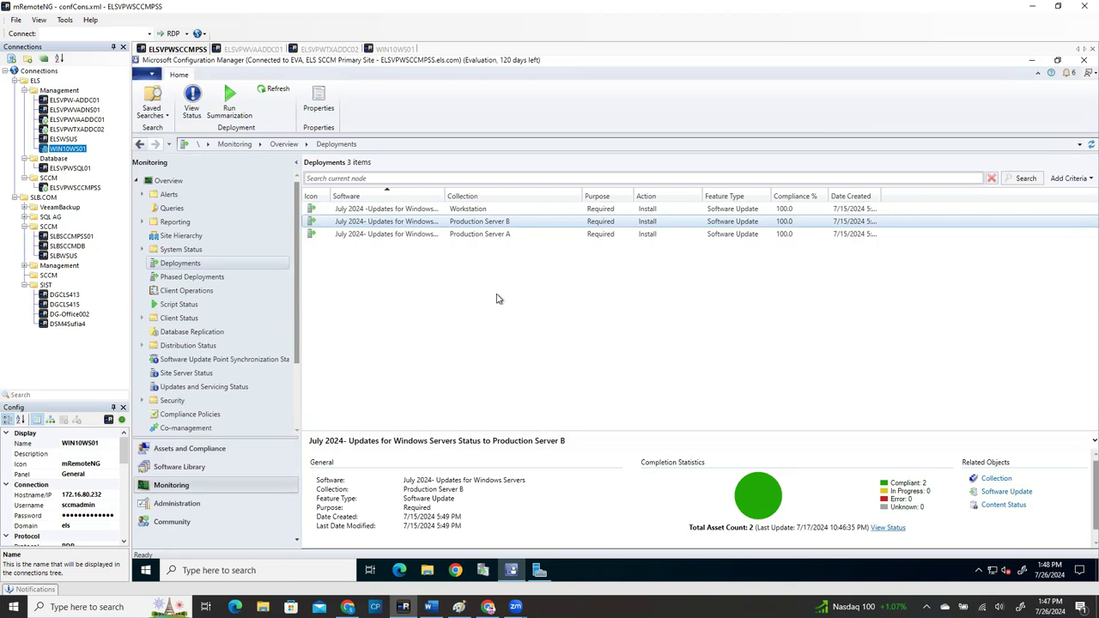
Step: Switch to the WIN10WS01 session and open its Windows Update history
left_click(400, 49)
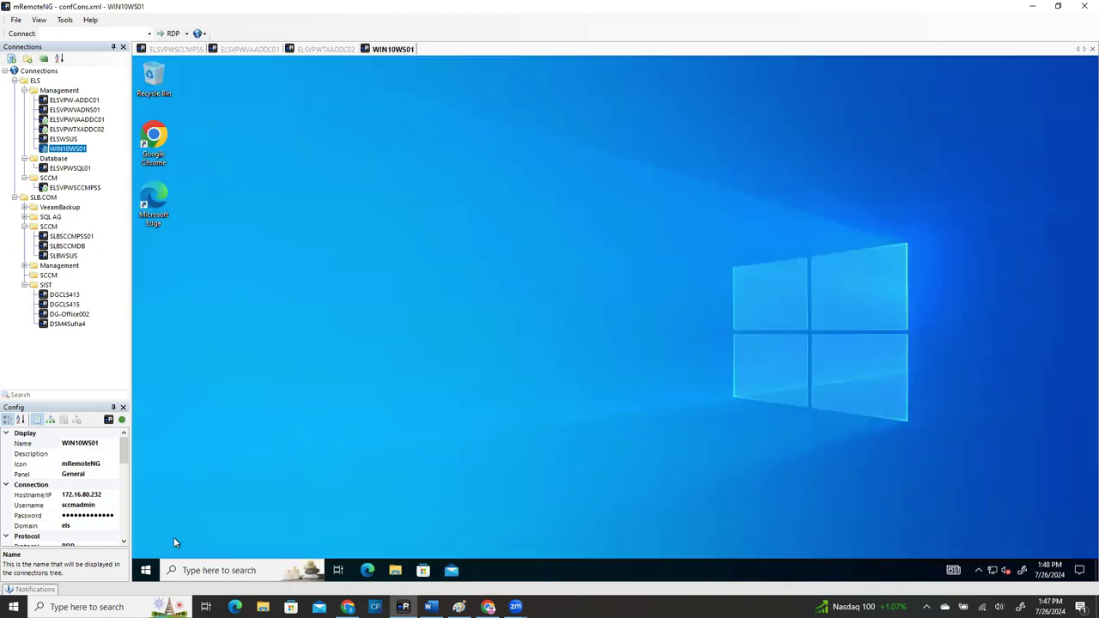
left_click(147, 568)
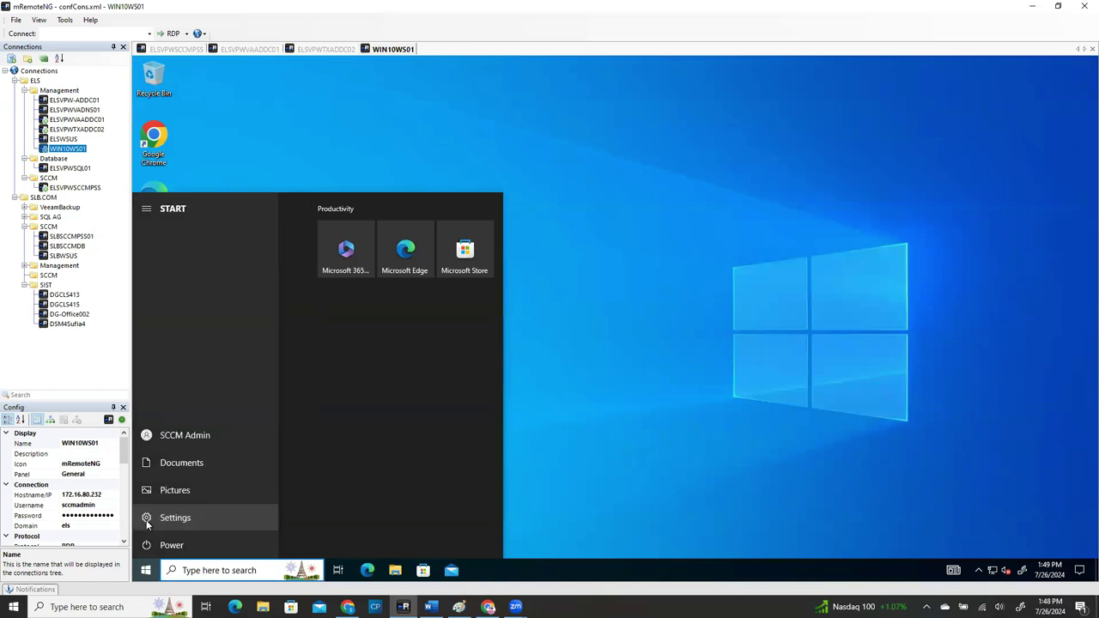
left_click(147, 519)
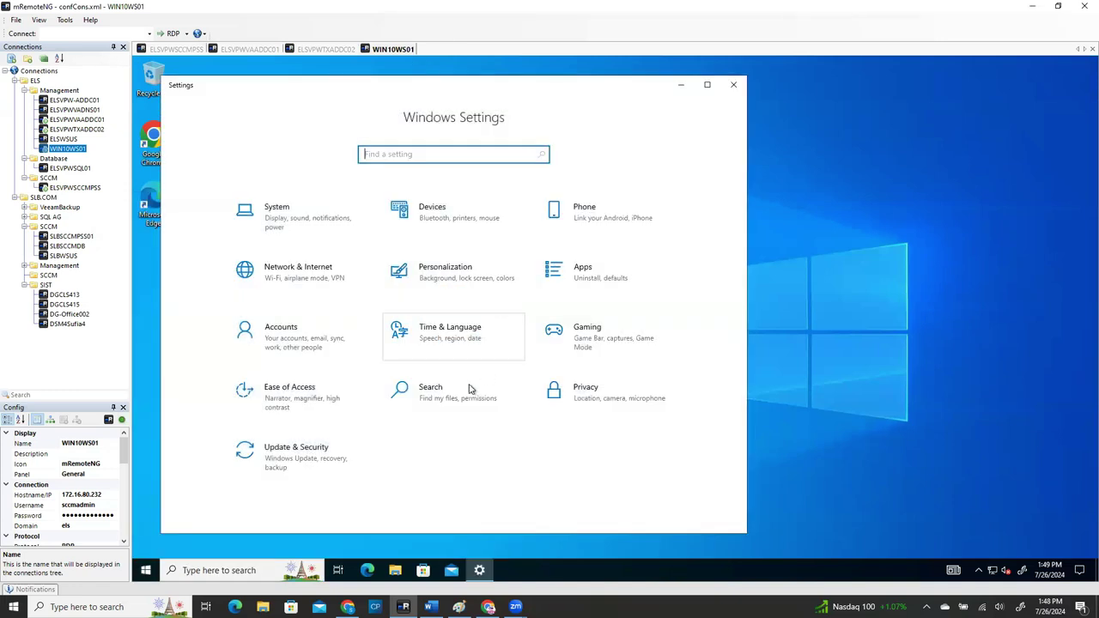
left_click(331, 458)
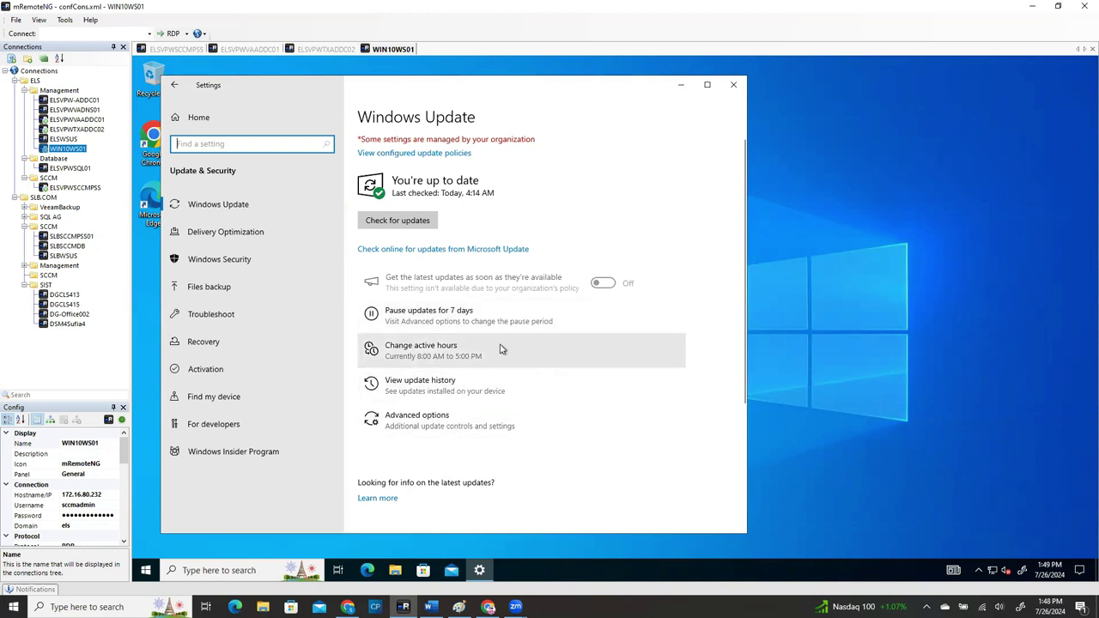
left_click(420, 388)
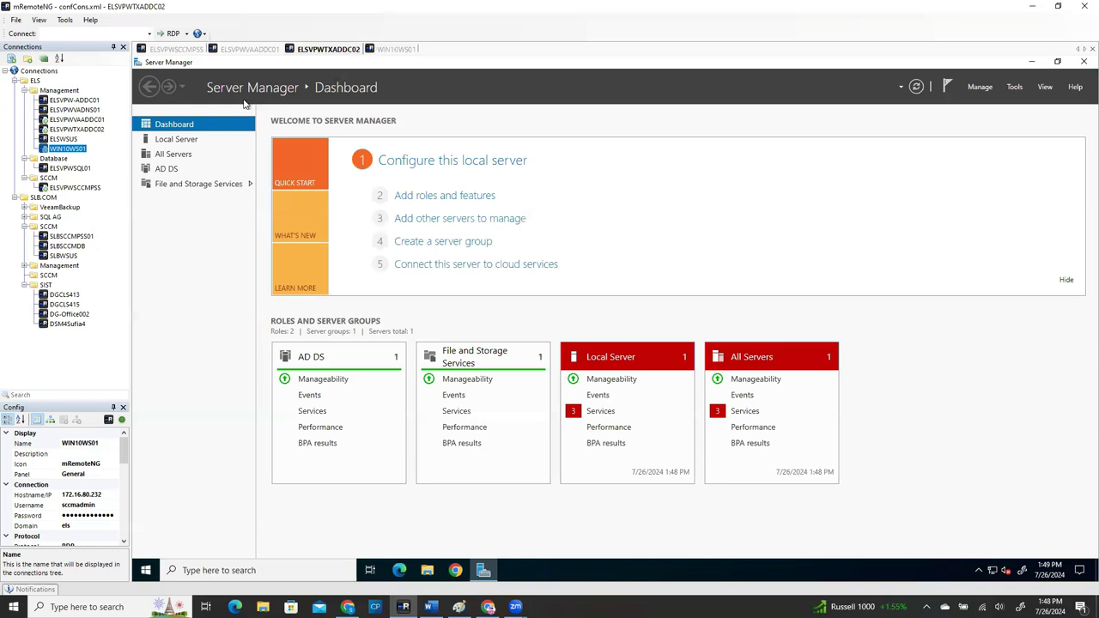
Step: Open the Windows Update history on ELSVPWTXADDC02 to check the July 2024 cumulative update's installation
left_click(147, 570)
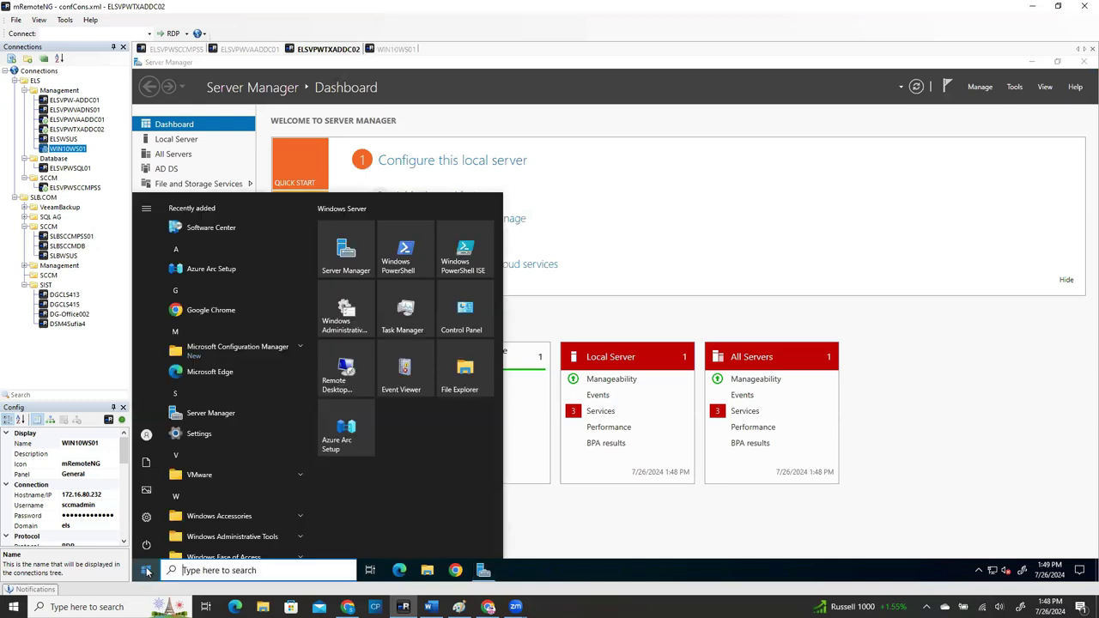
left_click(176, 517)
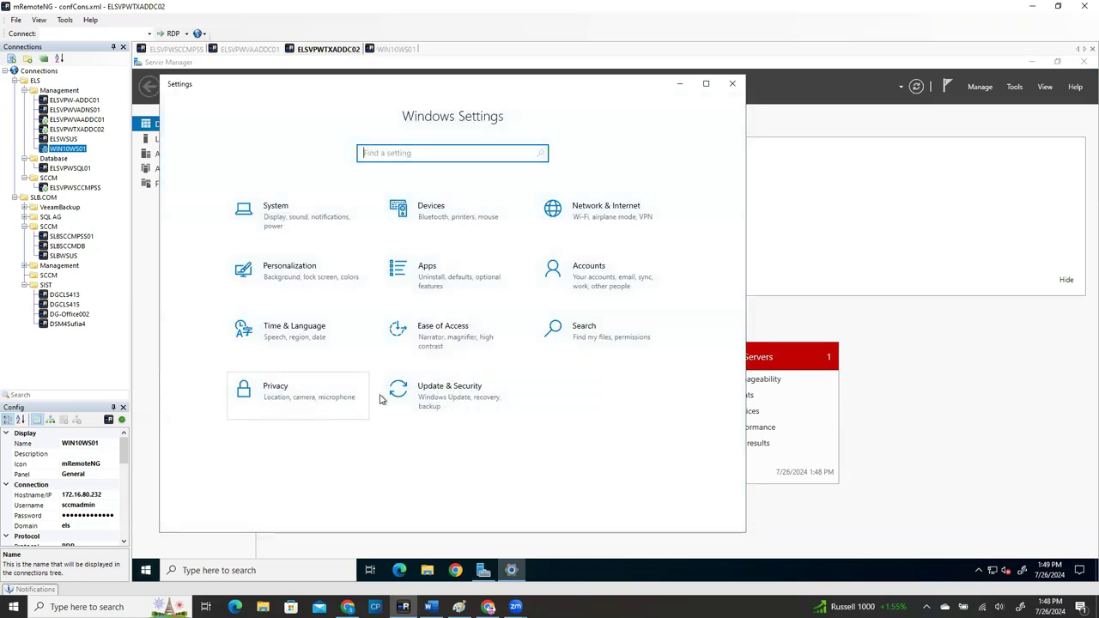
left_click(423, 396)
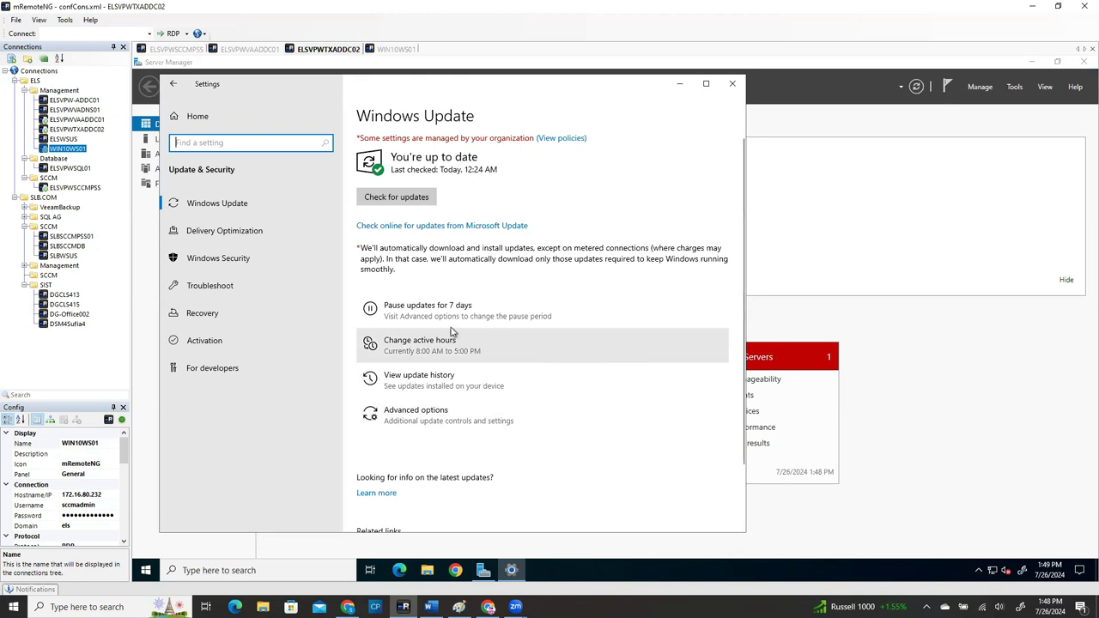
left_click(451, 381)
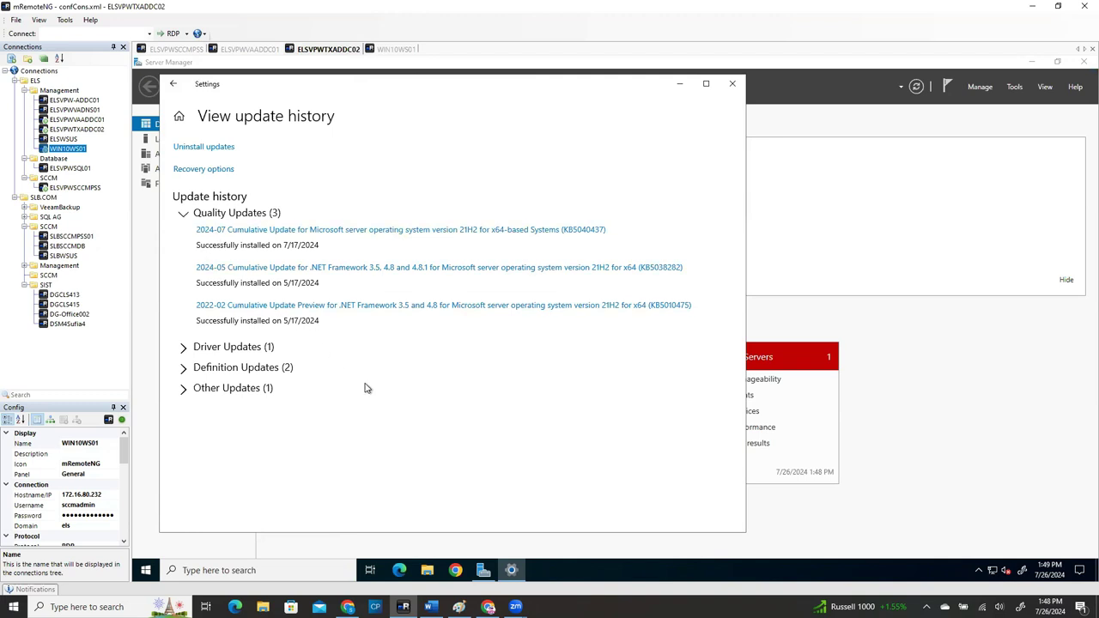
Step: Switch to the ELSVPWVAADDC01 session and check the KB5040437 installation date in its Windows Update history
left_click(257, 50)
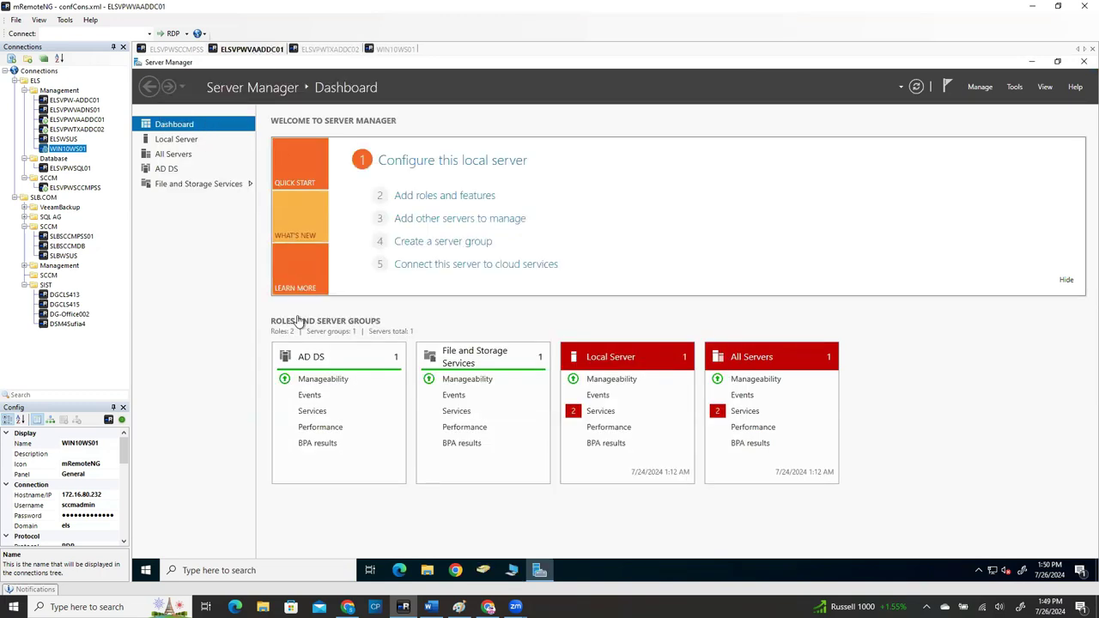
left_click(146, 570)
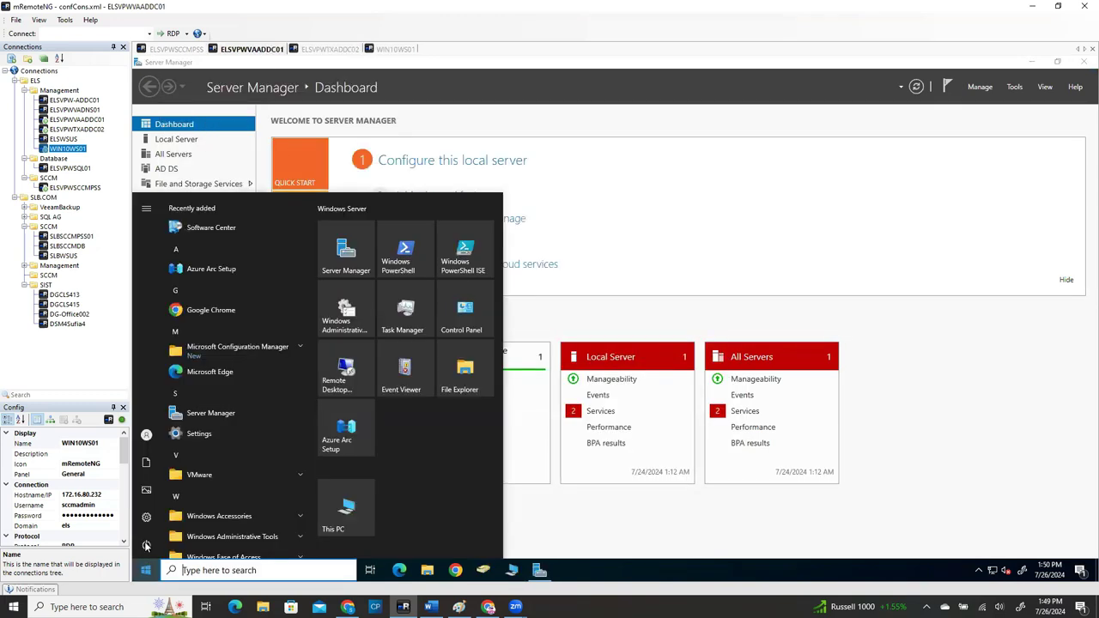
left_click(339, 384)
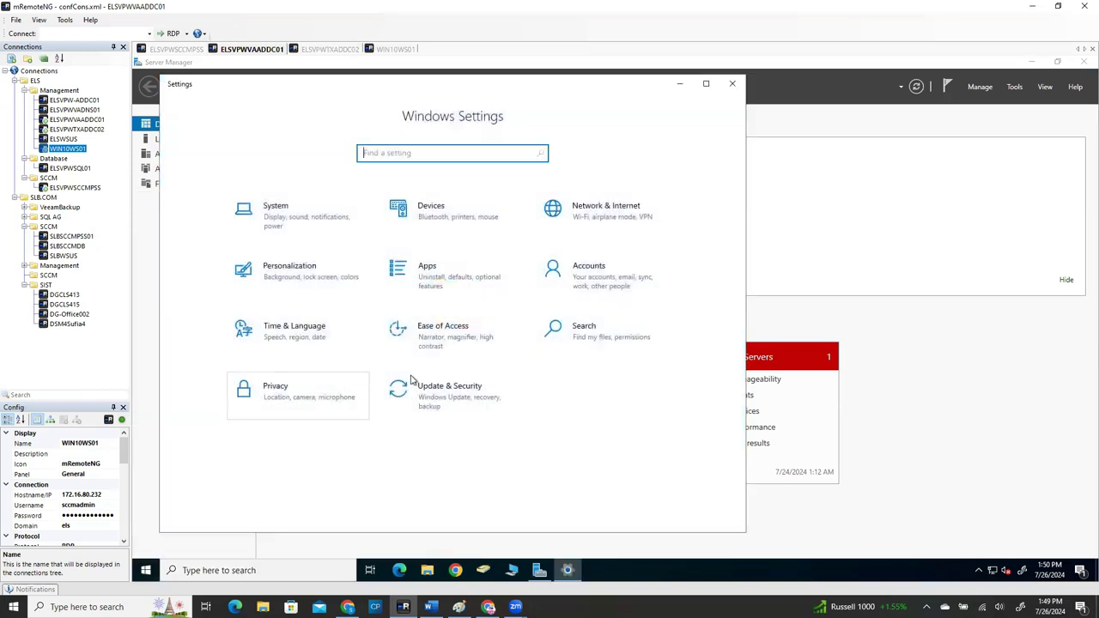
left_click(456, 400)
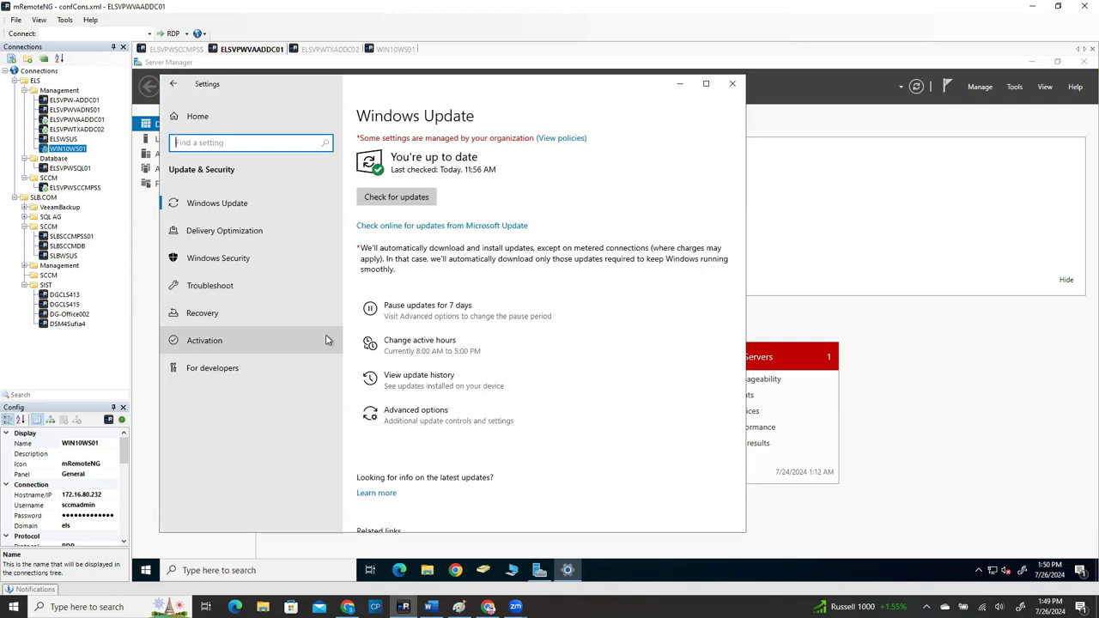
left_click(414, 382)
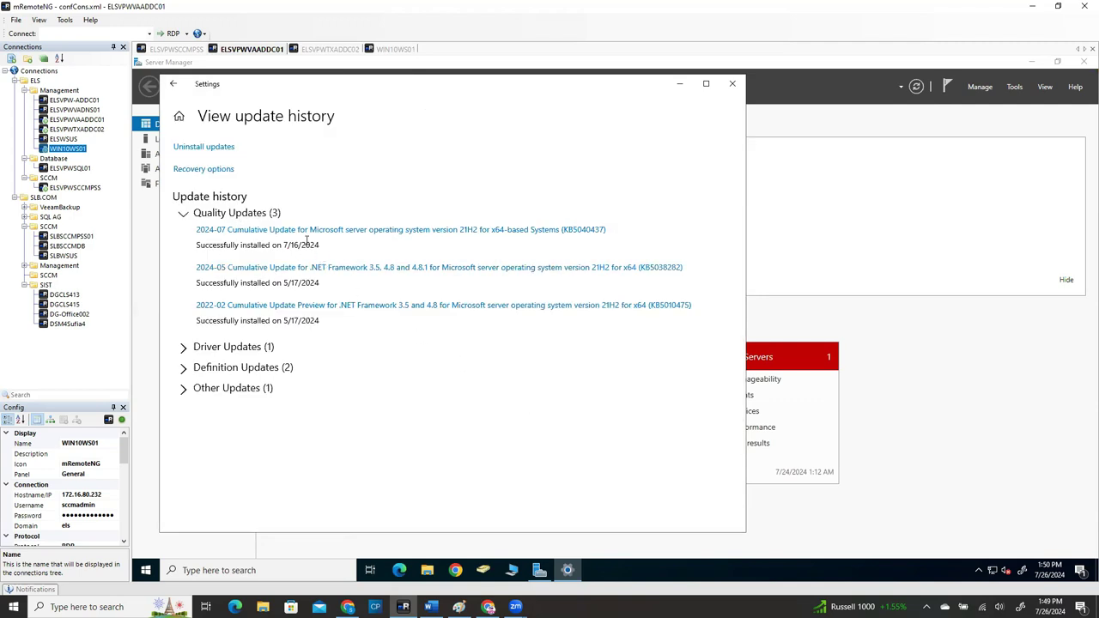
left_click_drag(285, 244, 321, 246)
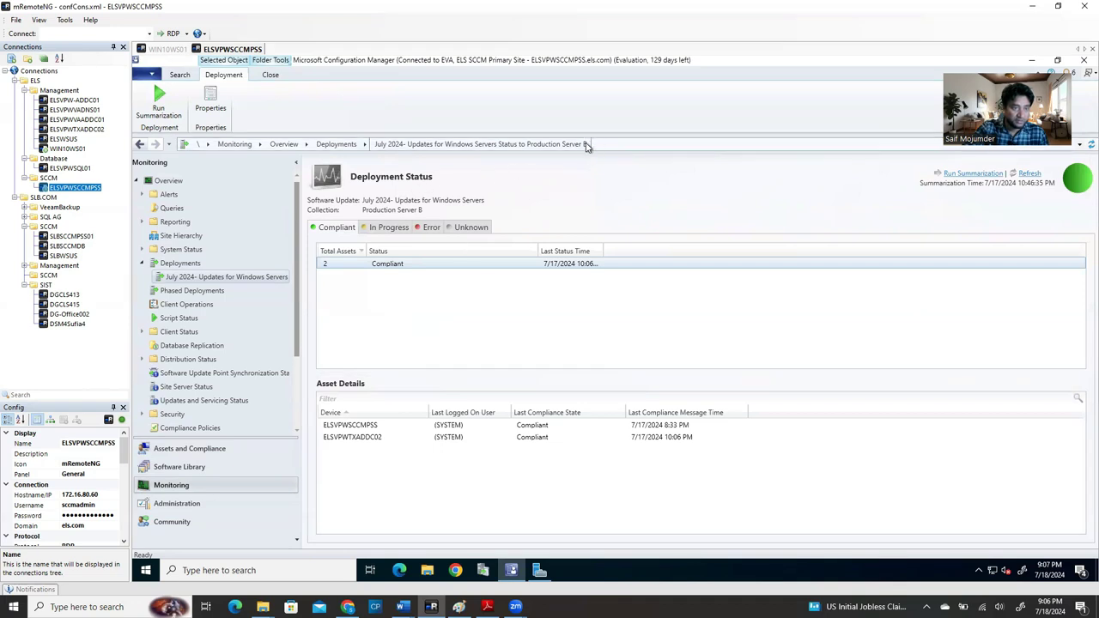
Step: Check July 17, 2024 in the ELSVPWSCCMPSS server's calendar against the compliance message times
left_click(1055, 582)
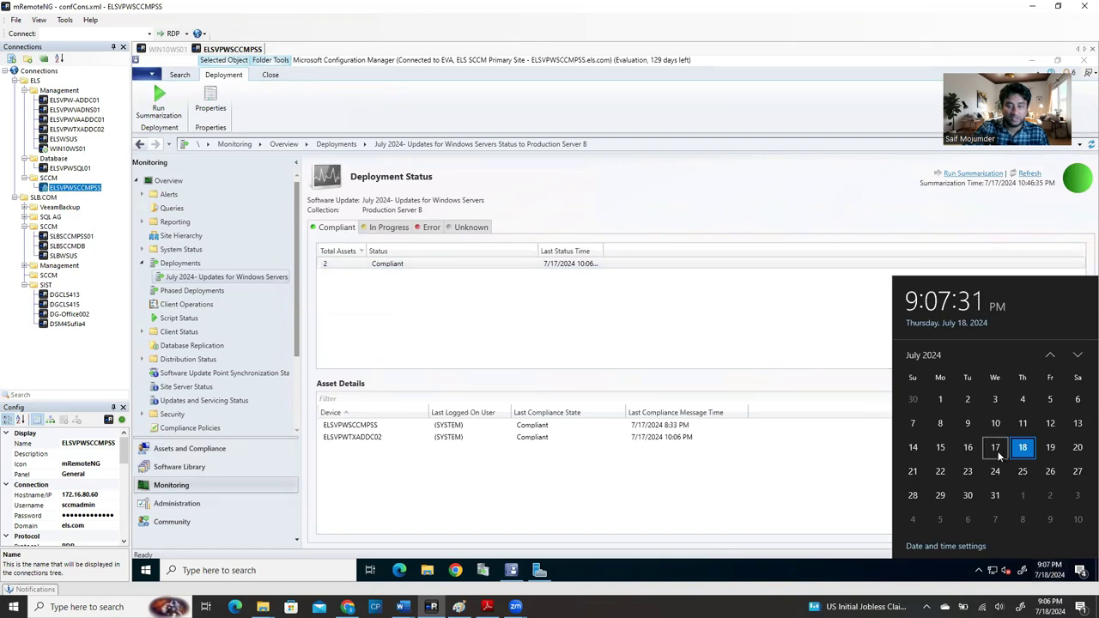
left_click(640, 459)
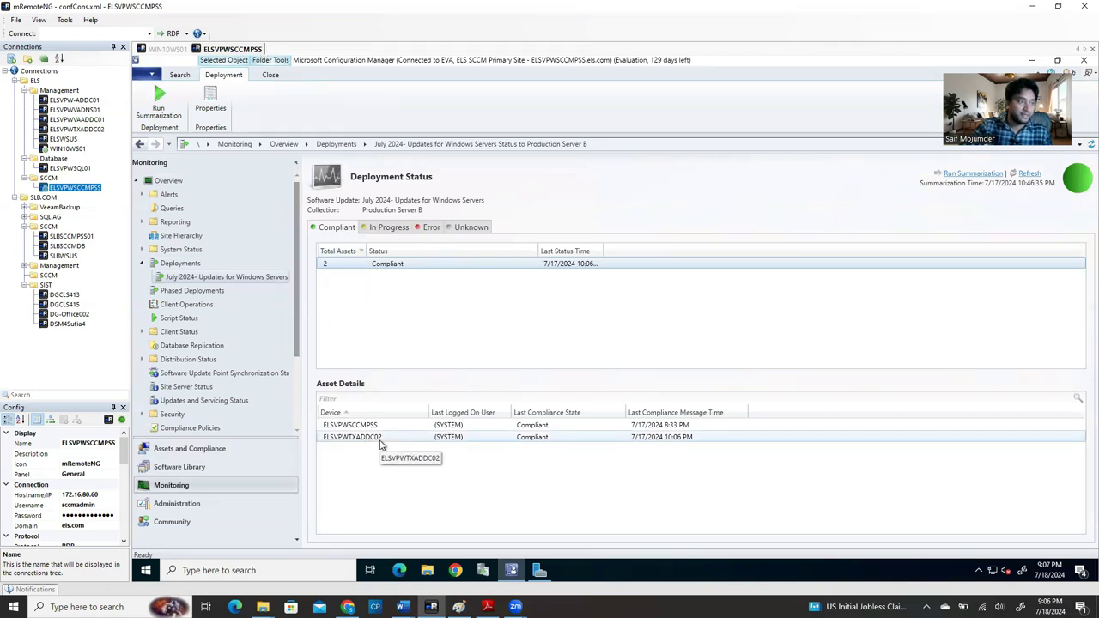
Step: Connect to ELSVPWTXADDC02 and submit its unexpected shutdown reason with the comment "sdf"
double_click(97, 131)
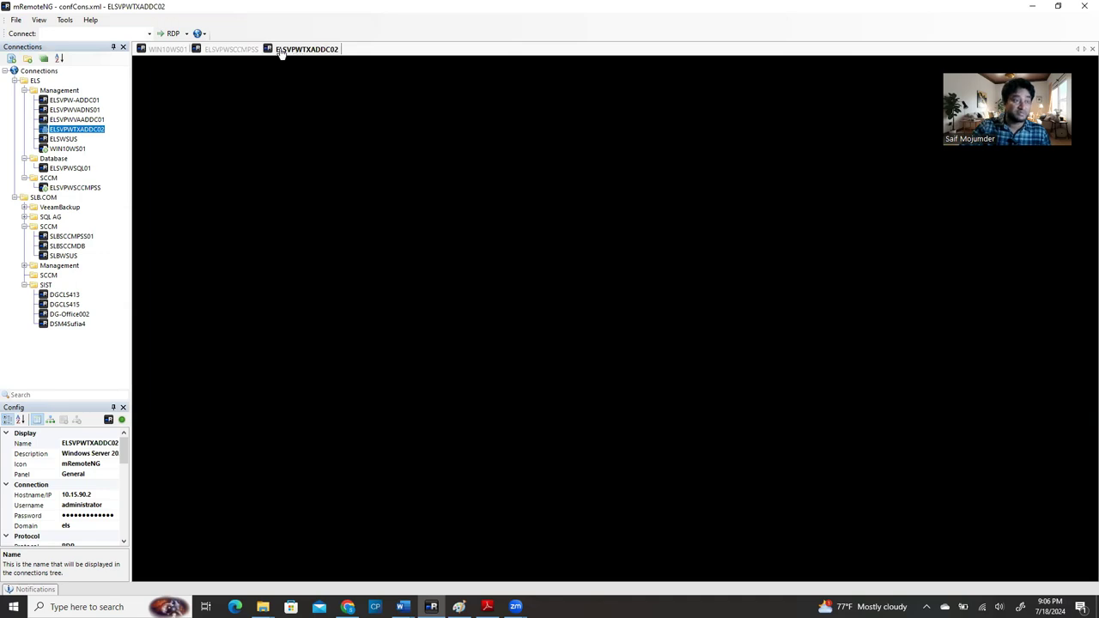
left_click(234, 50)
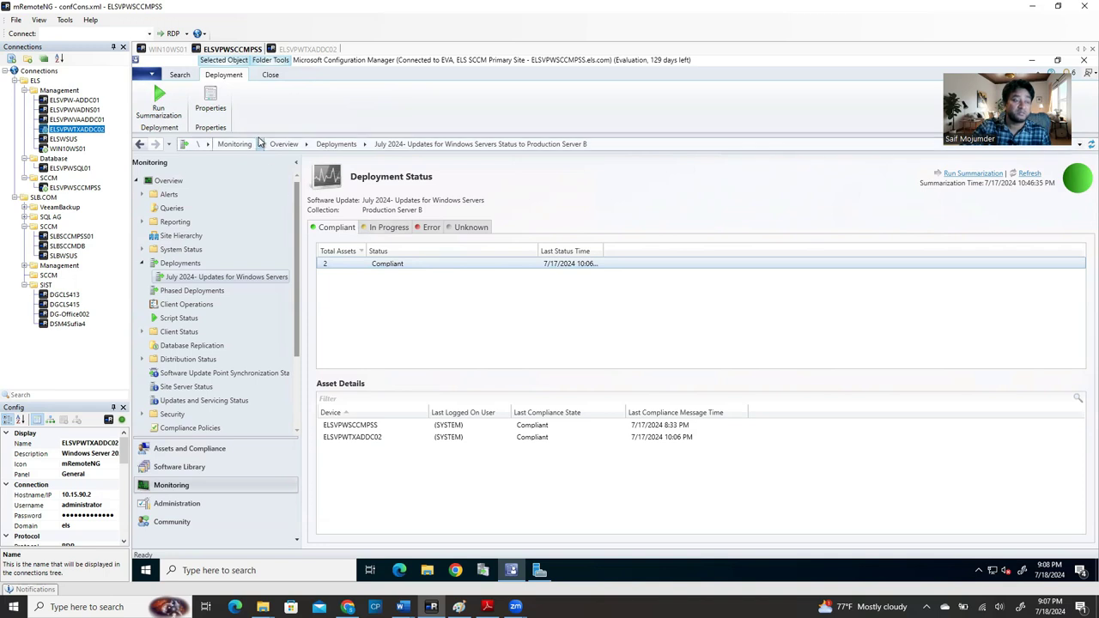
left_click(307, 50)
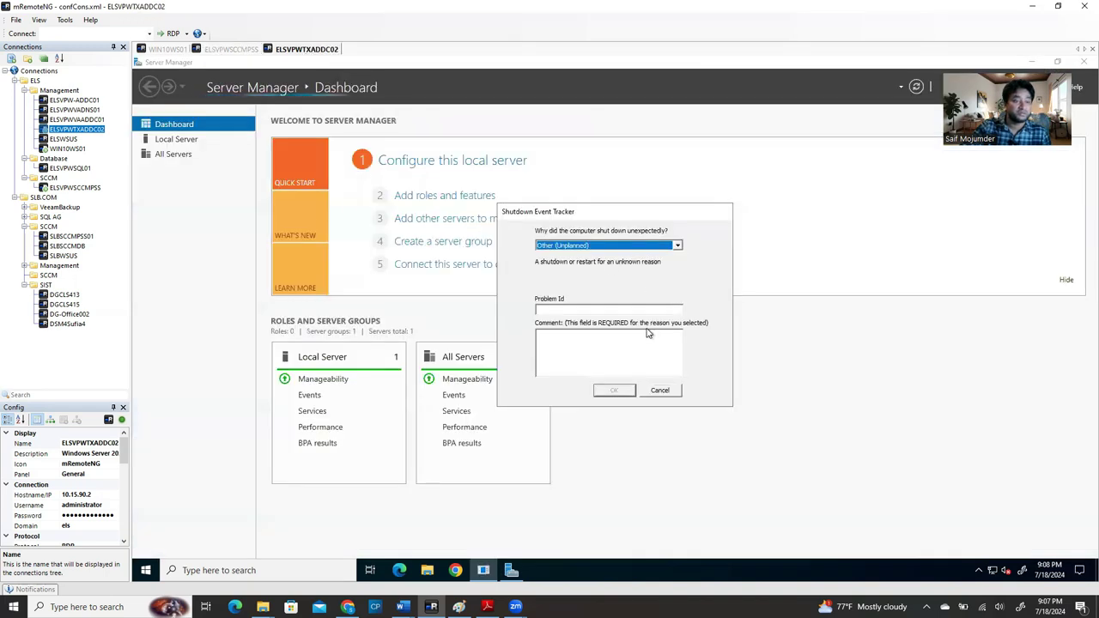
left_click(613, 336)
type("sdf")
left_click(615, 390)
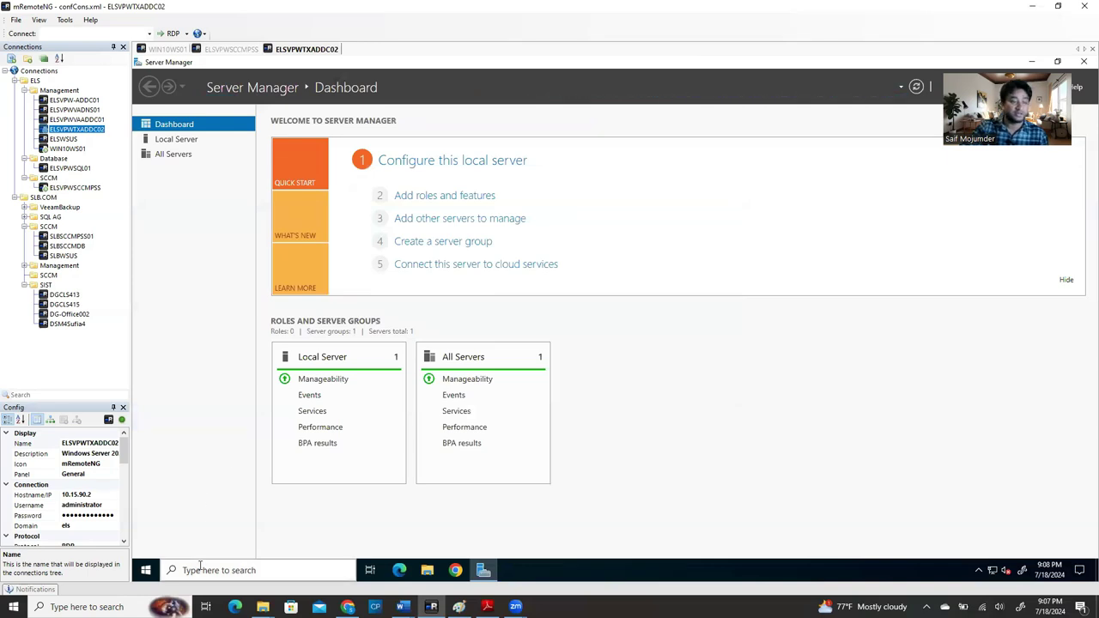
Step: Search for and open Event Viewer on ELSVPWTXADDC02, minimizing Server Manager and maximizing the Event Viewer window
left_click(193, 570)
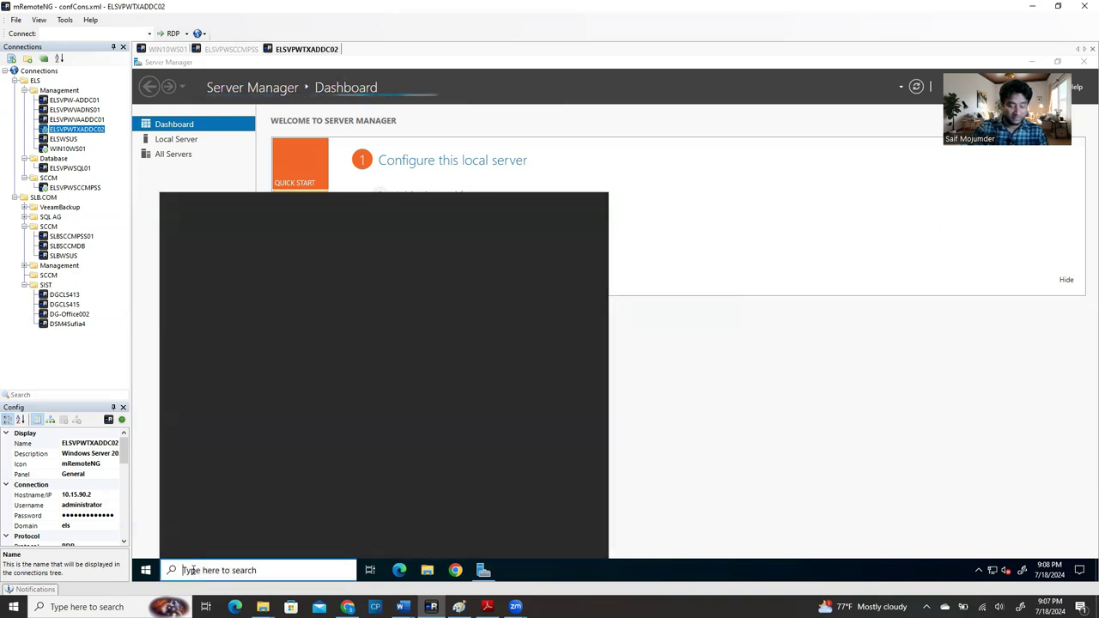
type("even")
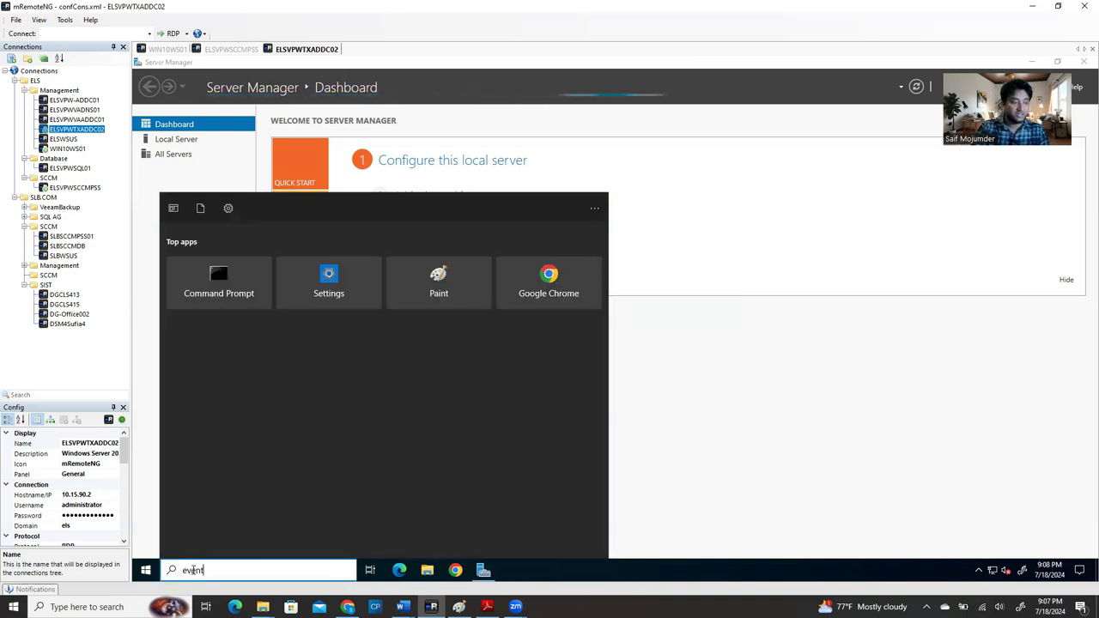
type("t")
left_click(222, 253)
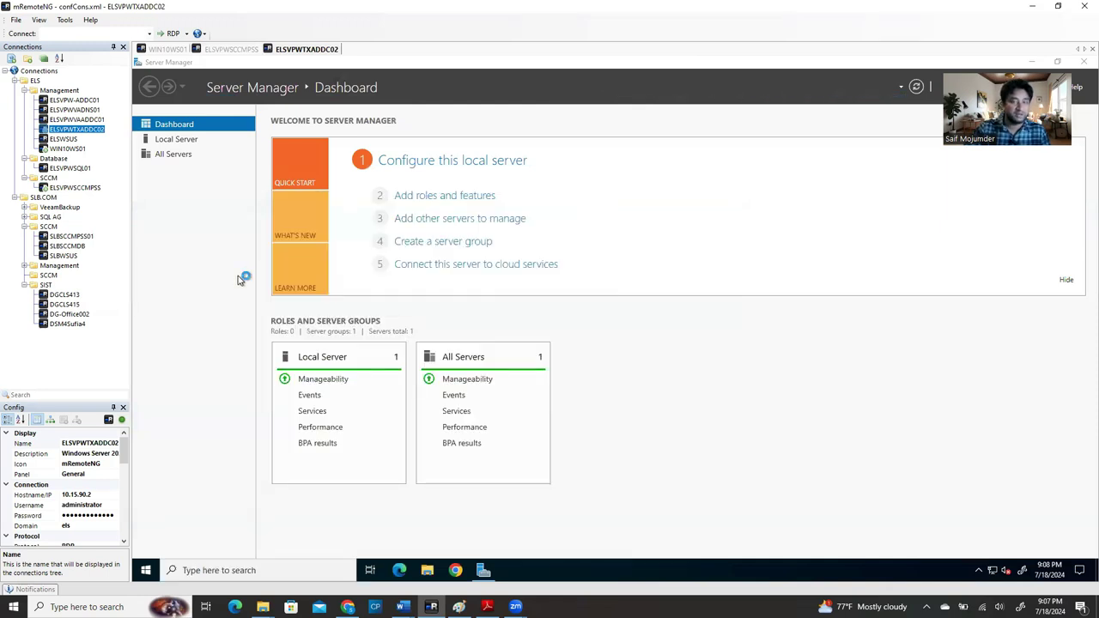
left_click(1034, 62)
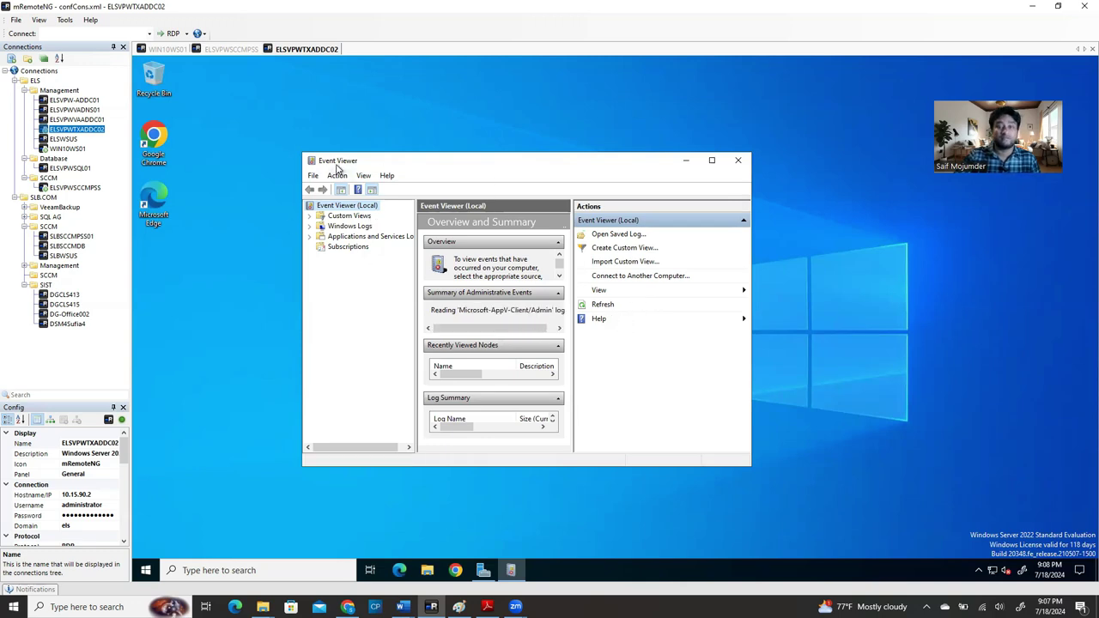
double_click(496, 163)
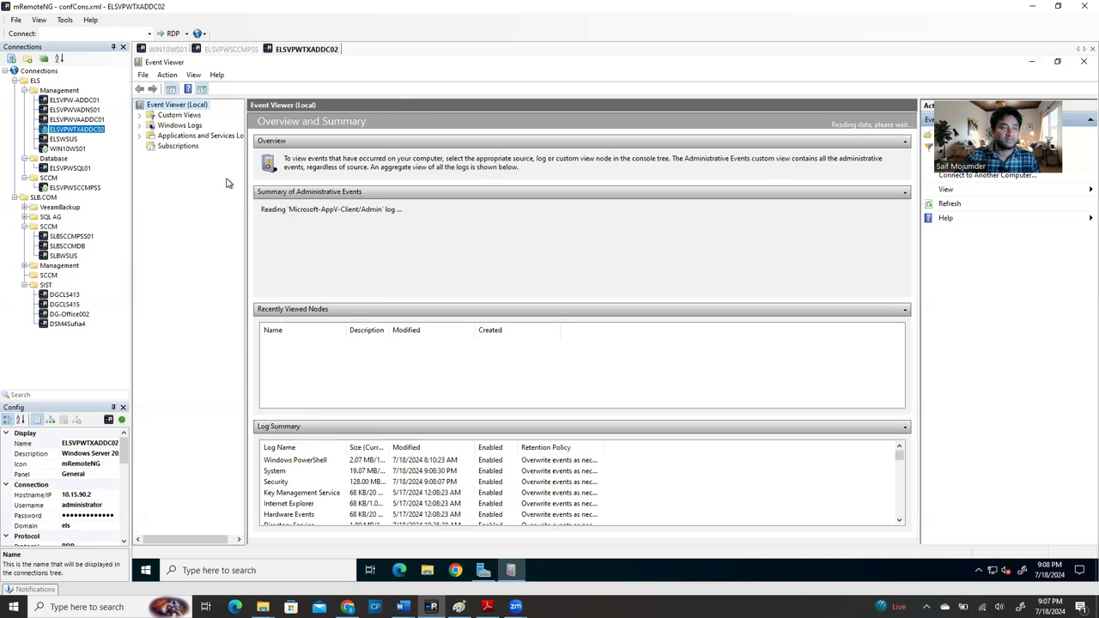
Step: Filter the Windows System log for event ID 1074
left_click(140, 127)
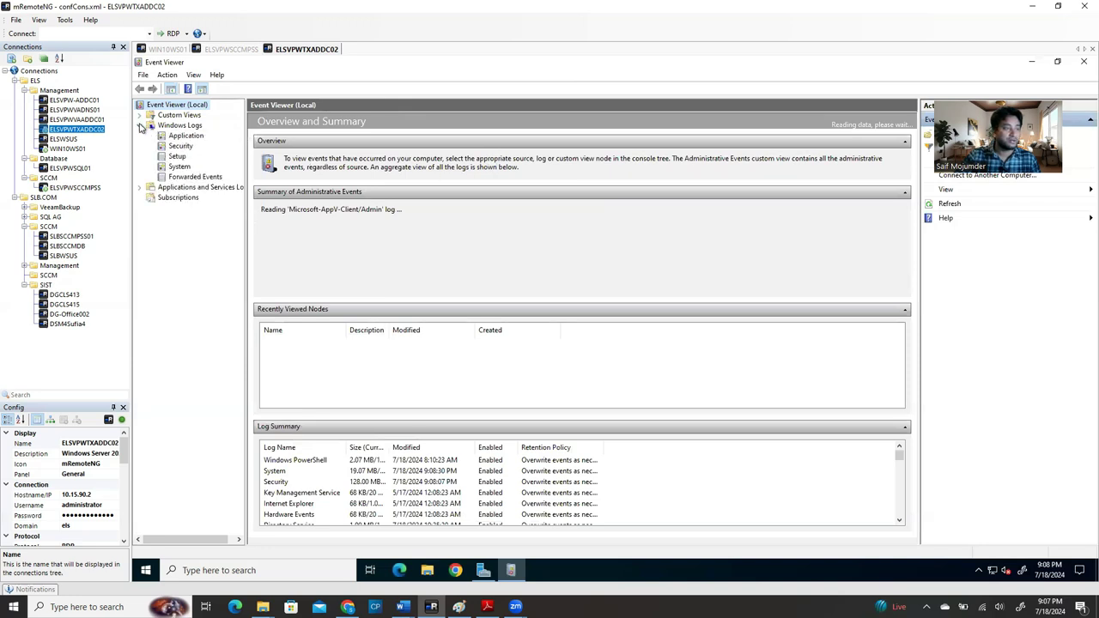
left_click(180, 166)
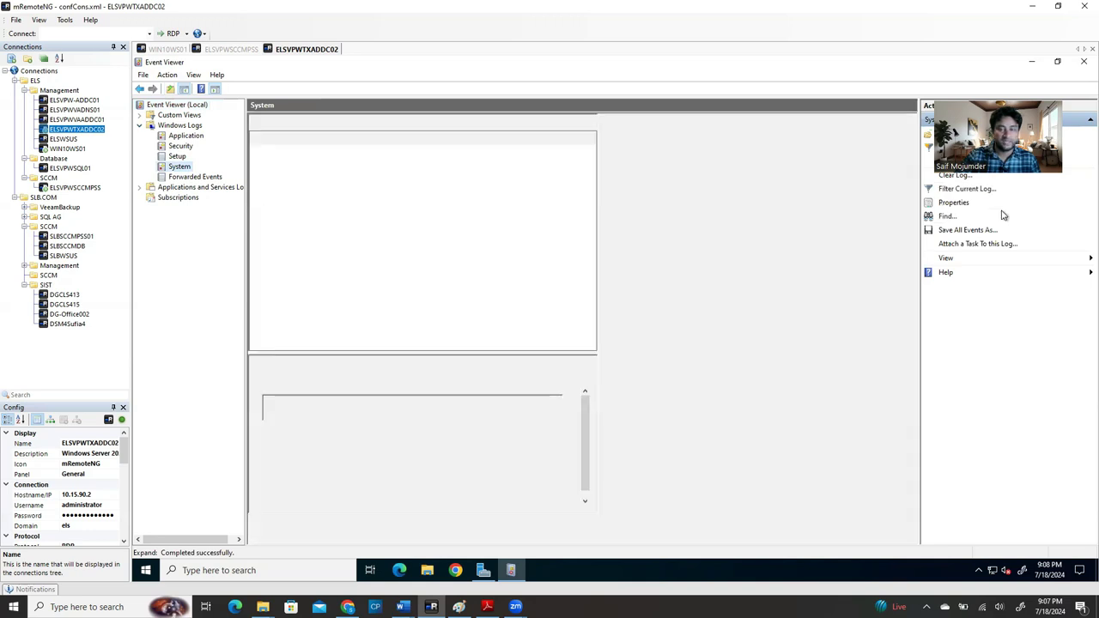
left_click_drag(1003, 215, 1031, 37)
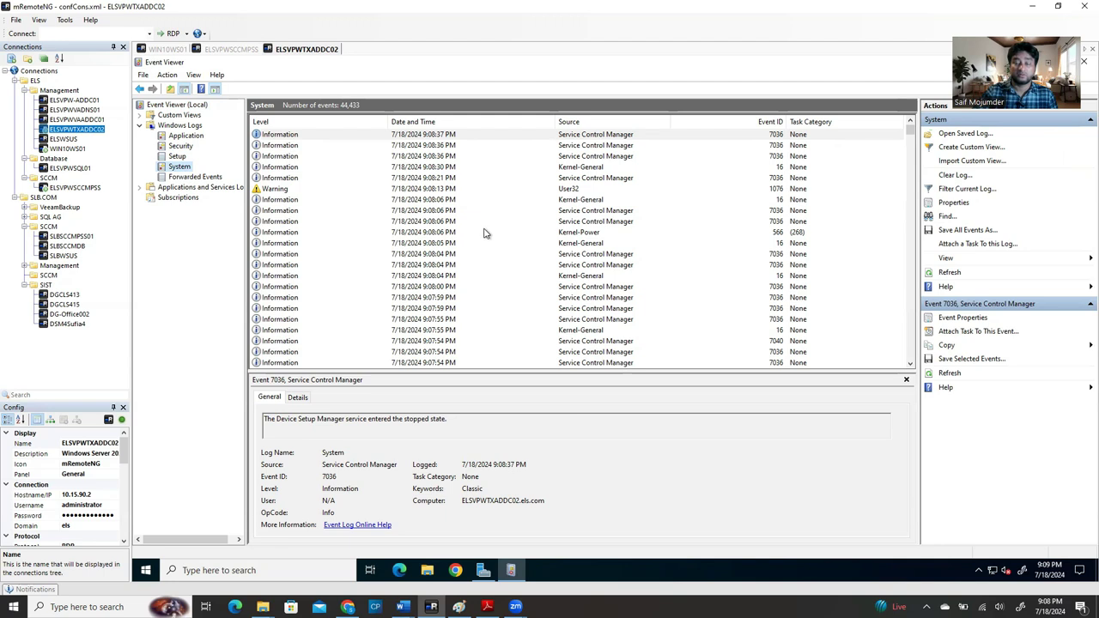
left_click(956, 192)
left_click(568, 318)
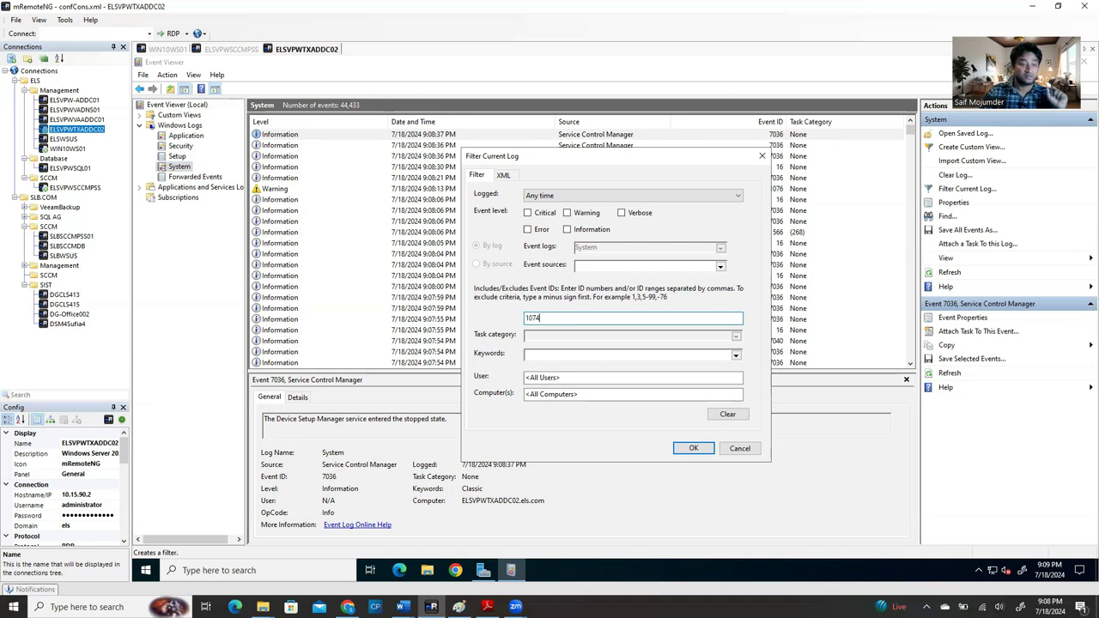
type("1074")
left_click(694, 448)
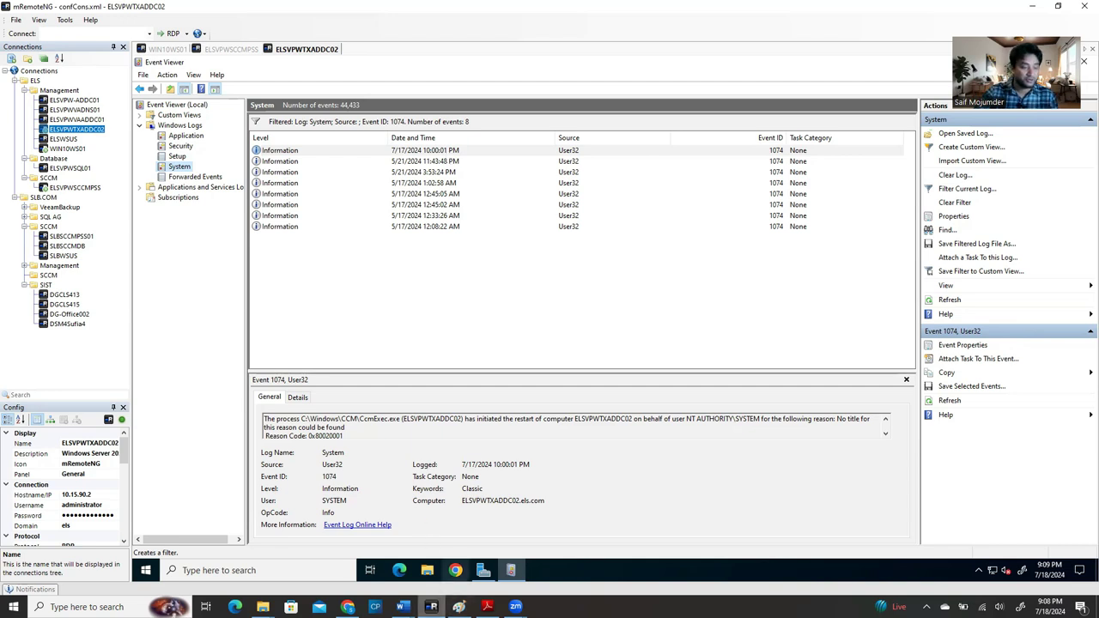
Step: Return to the ELSVPWSCCMPSS session and open the Software Update Groups in the Software Library
mouse_move(432, 606)
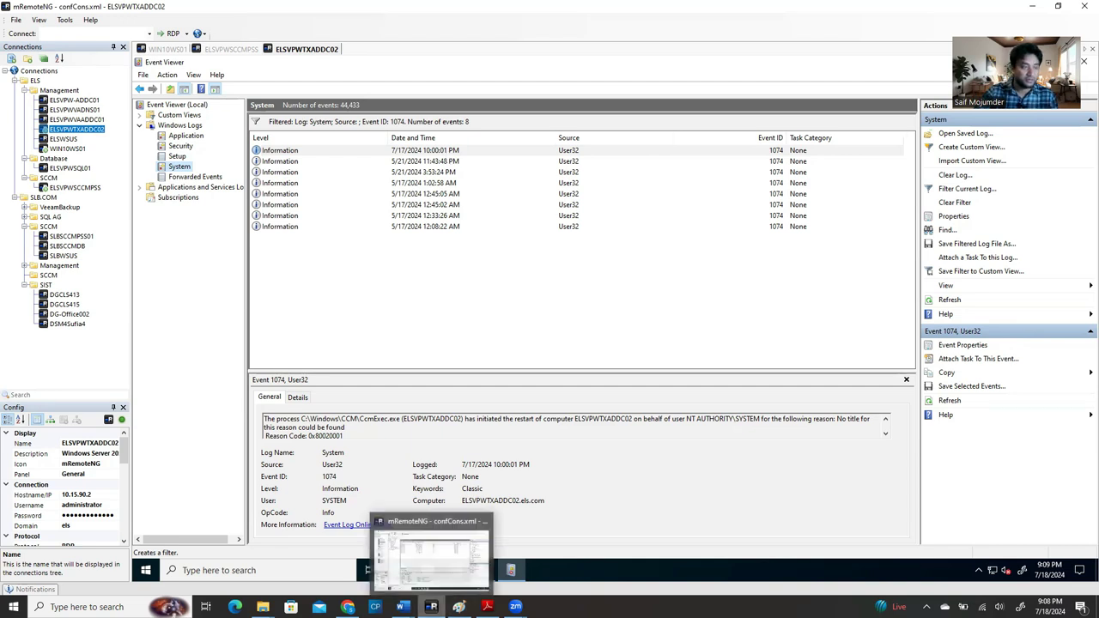
left_click(229, 49)
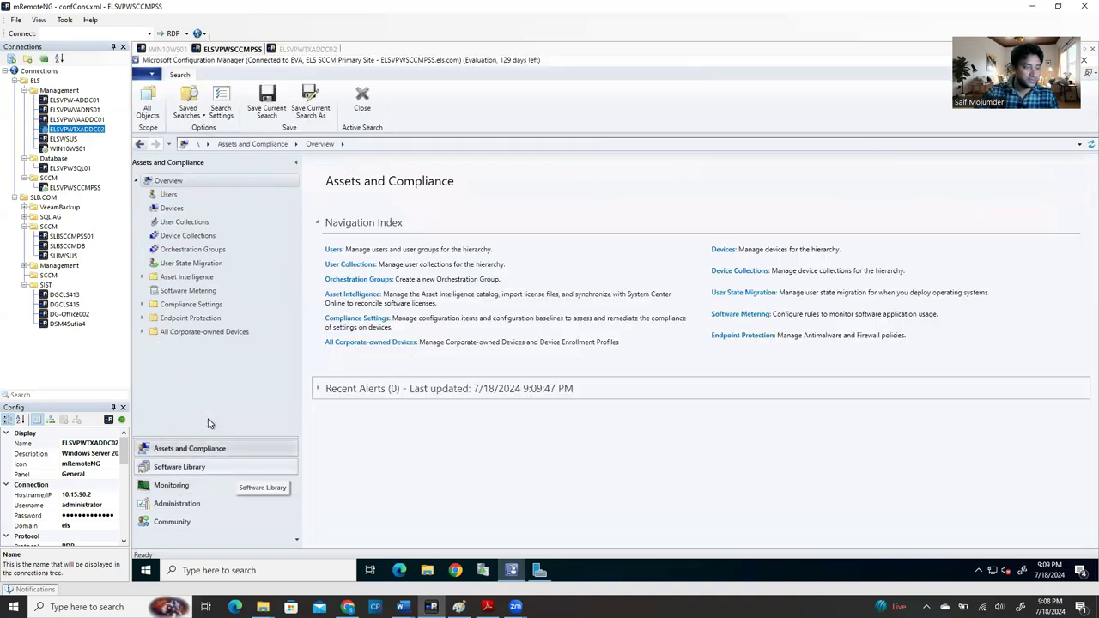
left_click(179, 467)
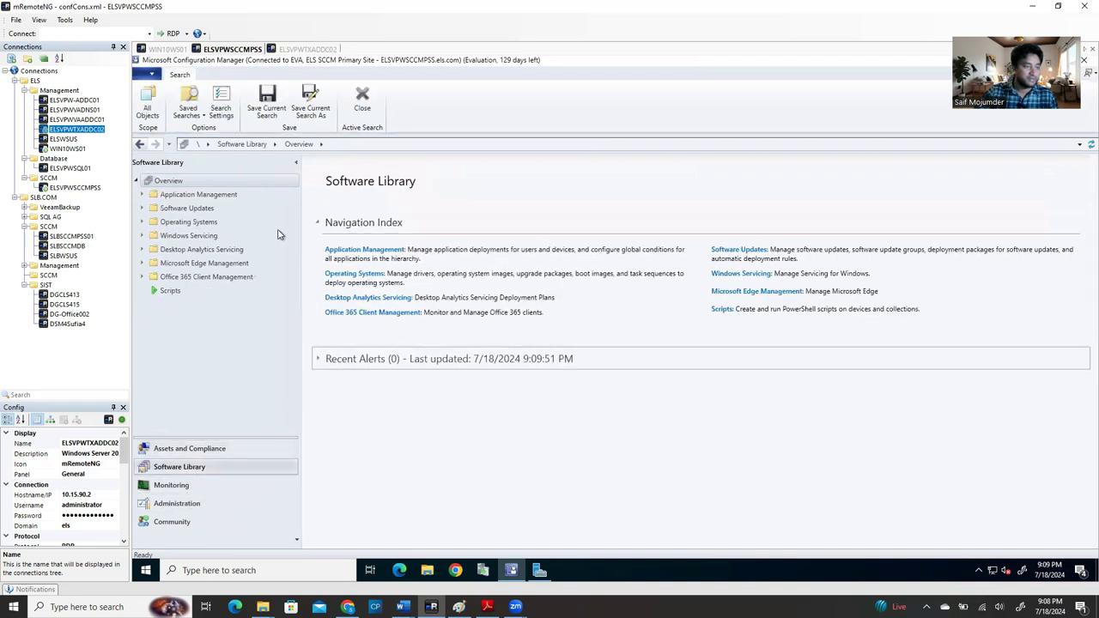
left_click(142, 207)
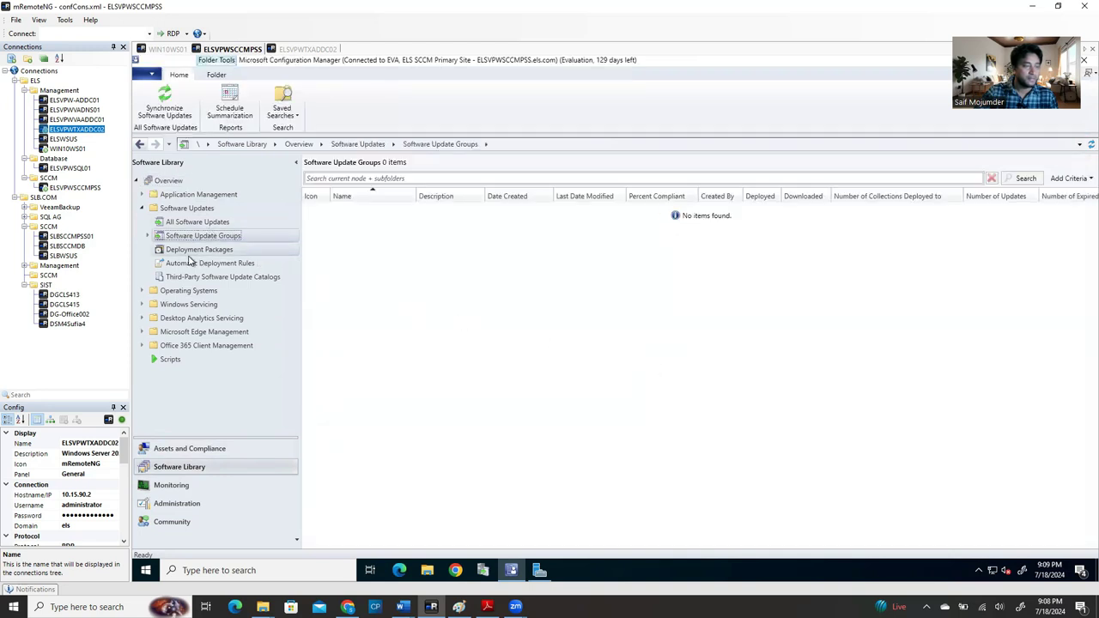
Step: Open the Windows Server folder under Software Update Groups and select the July 2024 update group to check its compliance statistics
left_click(146, 236)
left_click(199, 249)
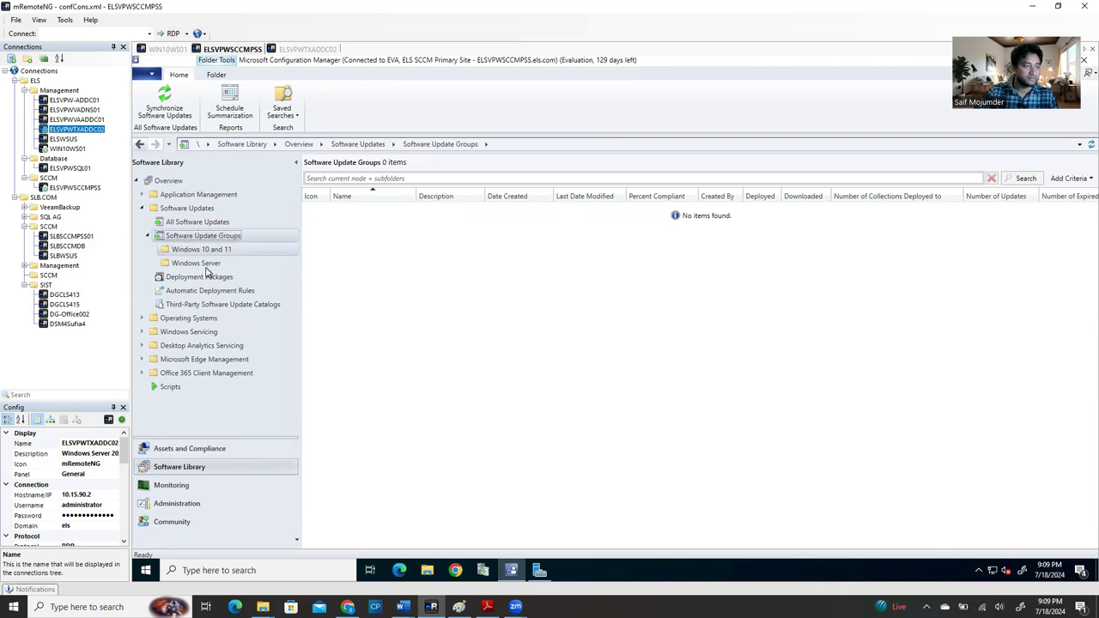
left_click(206, 266)
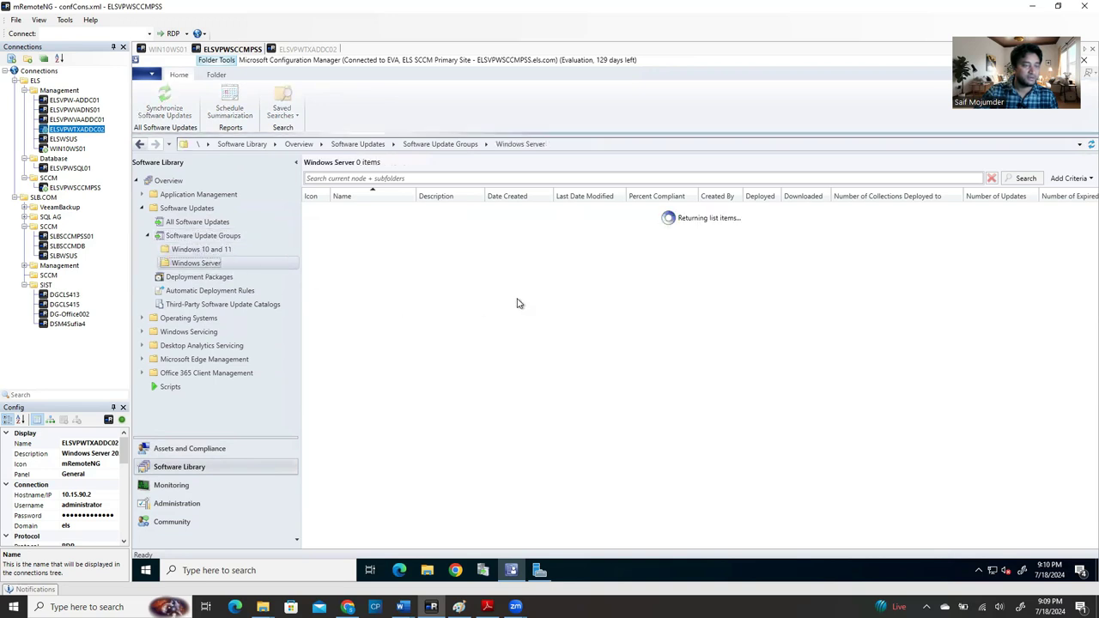
left_click(471, 210)
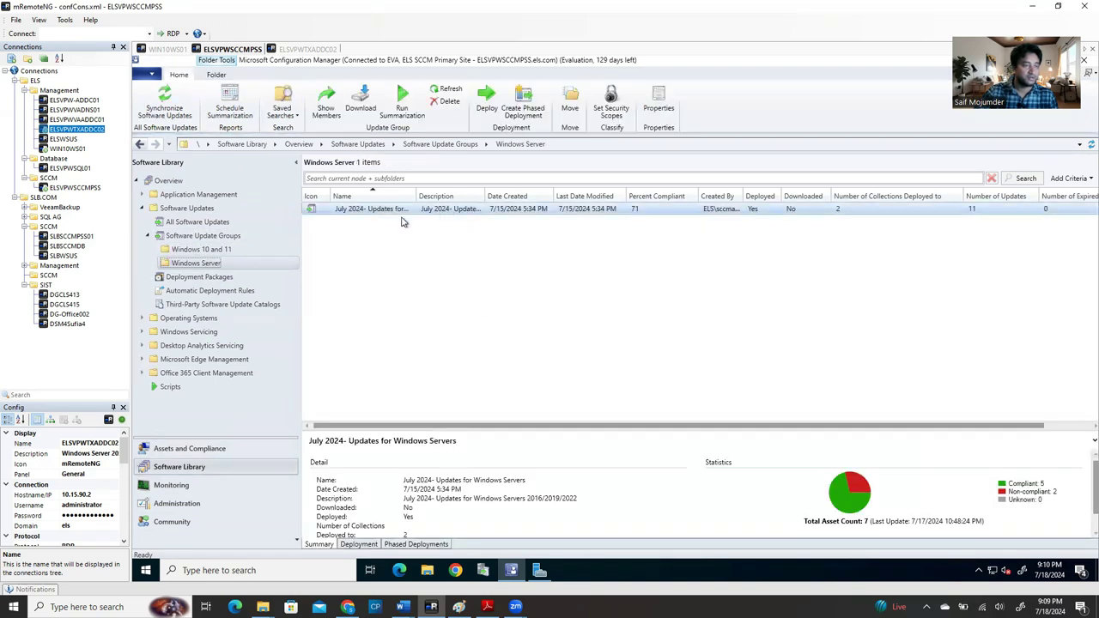
Step: Open the maintenance windows in the properties of the Production Server B device collection under Assets and Compliance
left_click(215, 449)
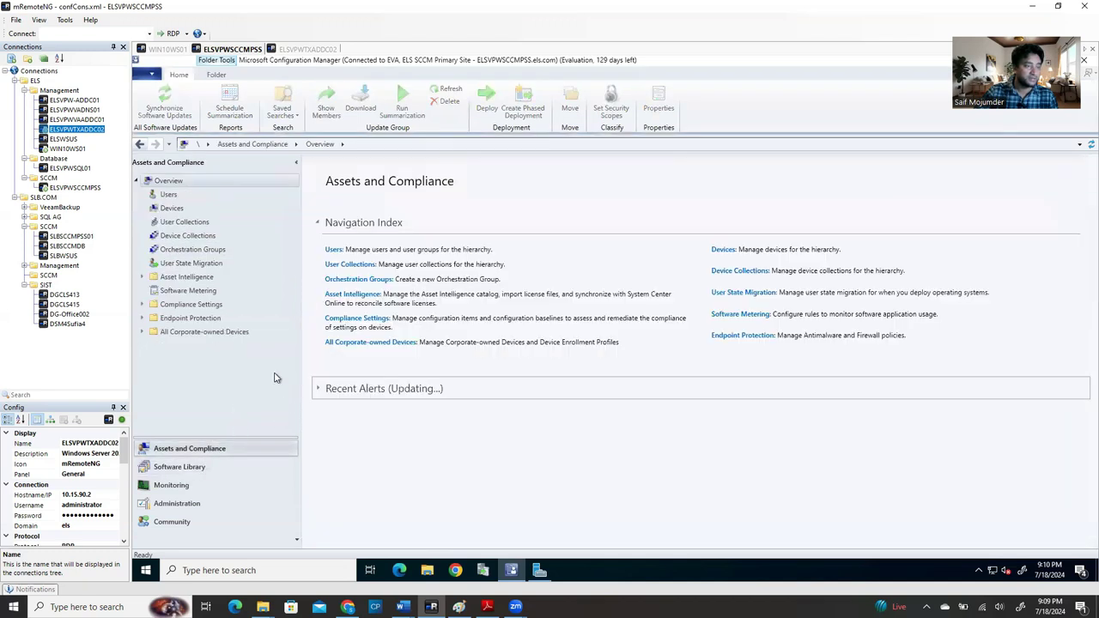
left_click(201, 225)
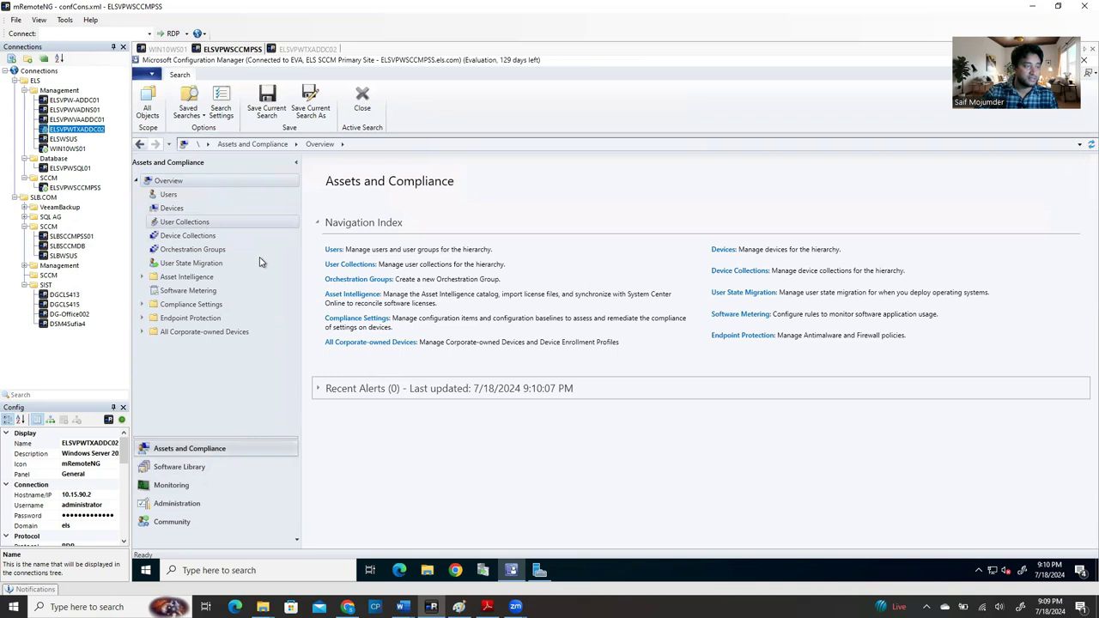
left_click(212, 238)
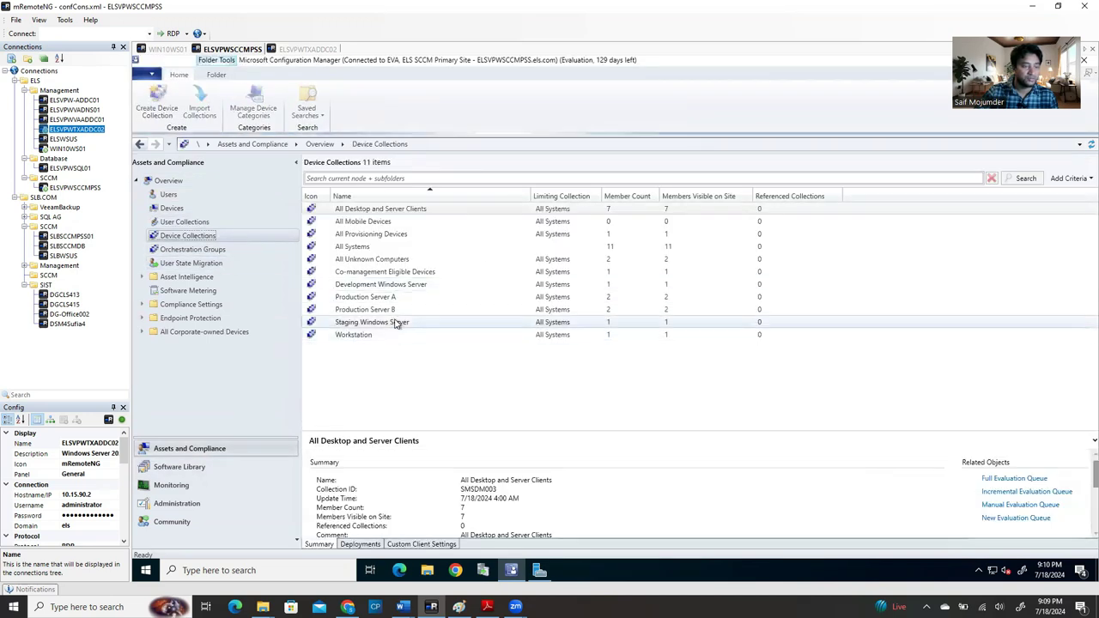
left_click(384, 311)
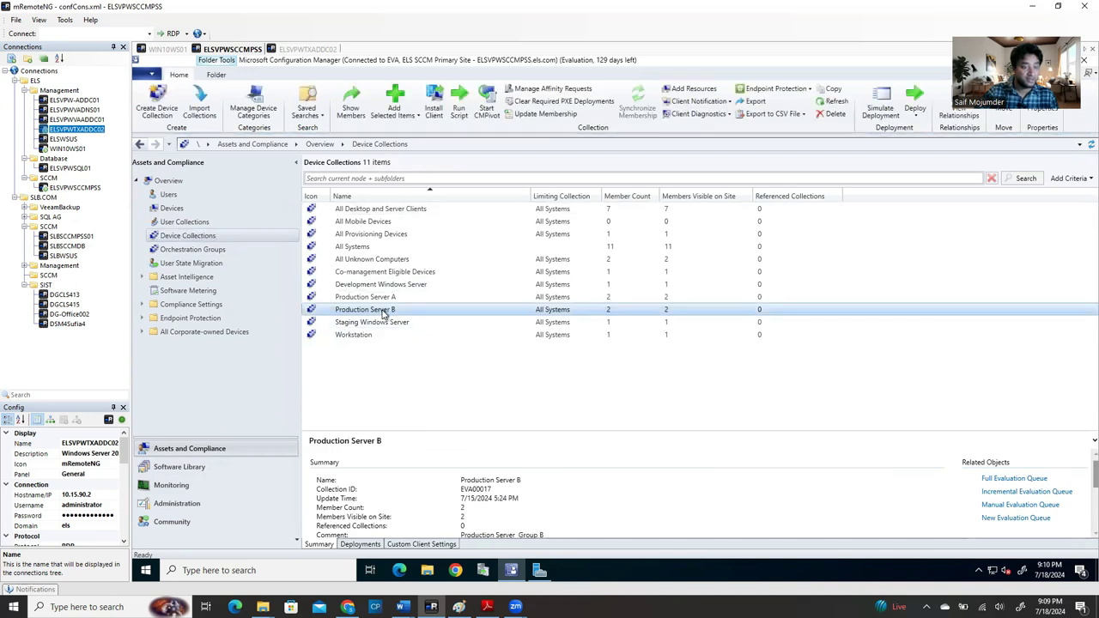
right_click(383, 315)
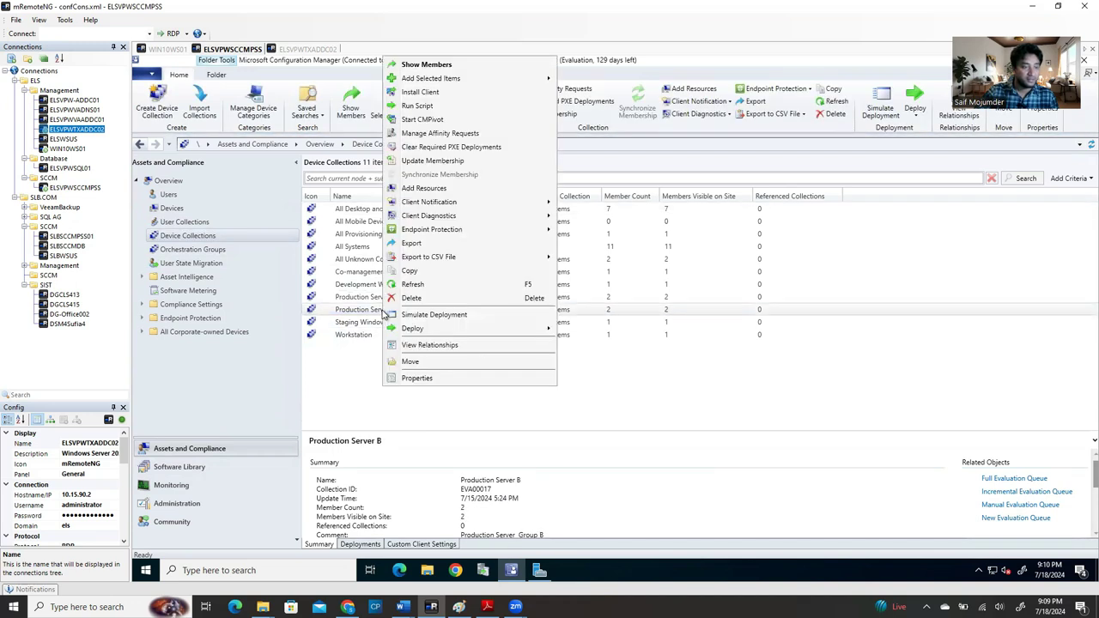
left_click(417, 381)
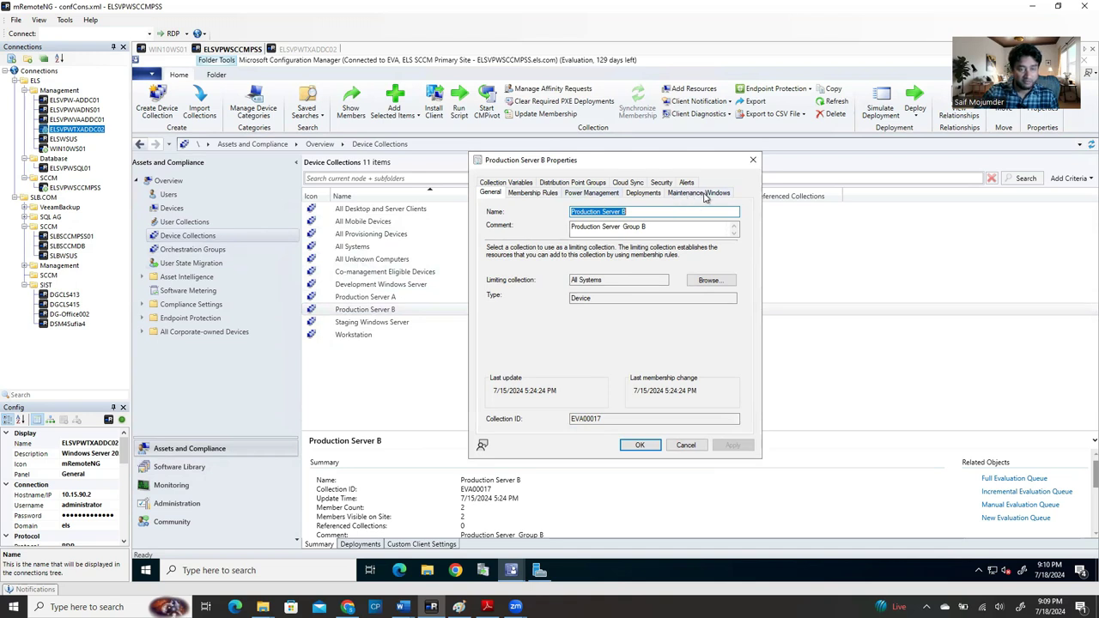
left_click(687, 194)
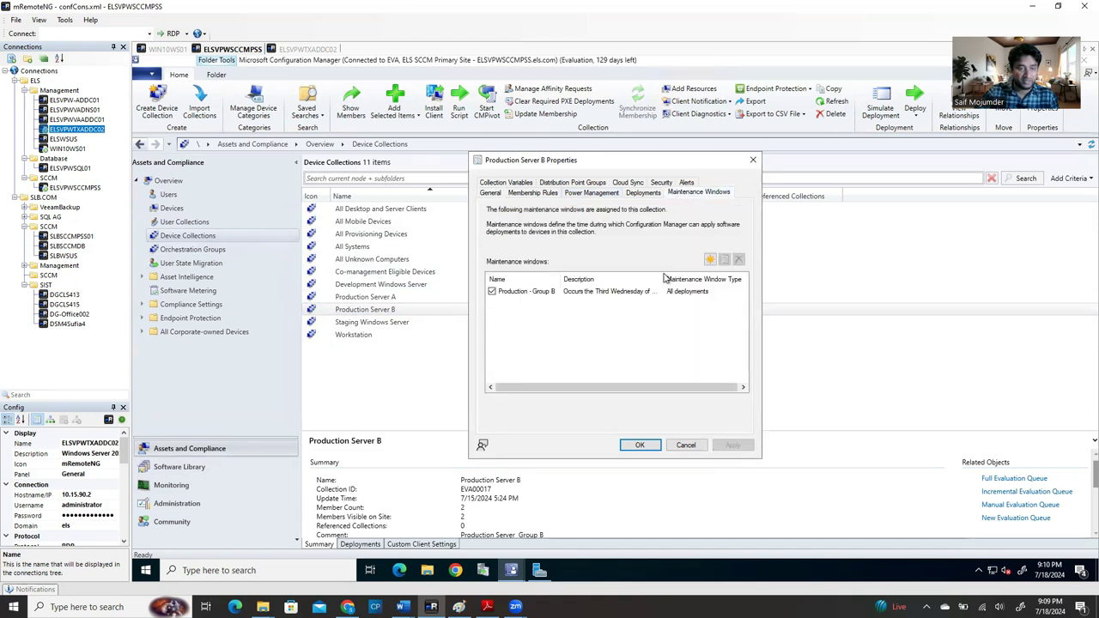
Step: Review the schedule of the Production - Group B maintenance window, then close it and the collection properties without changes
left_click(516, 295)
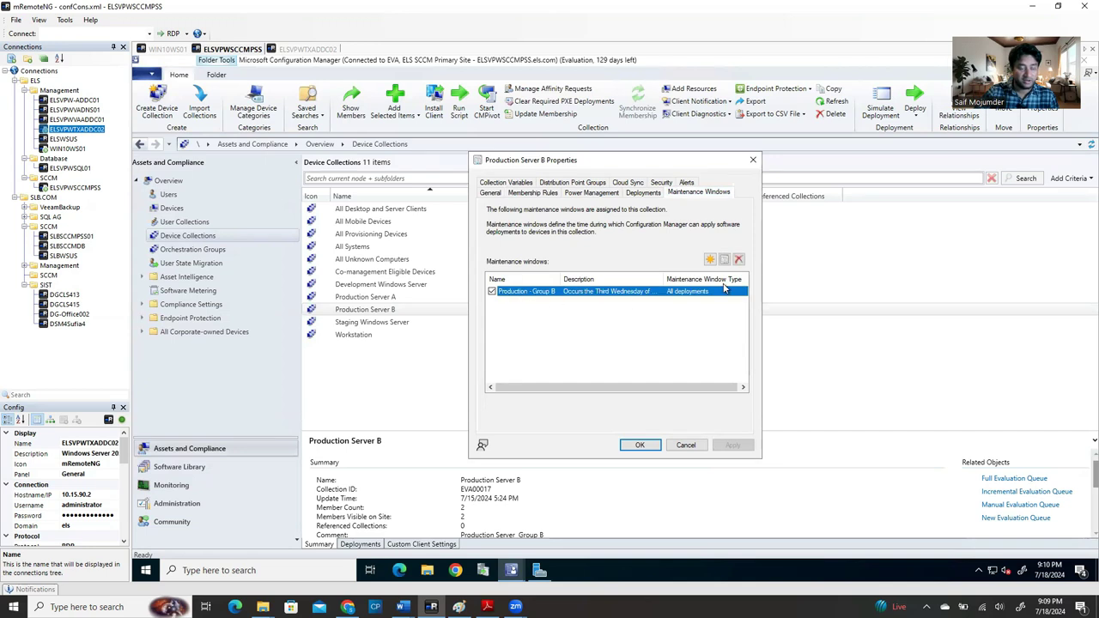
left_click(710, 260)
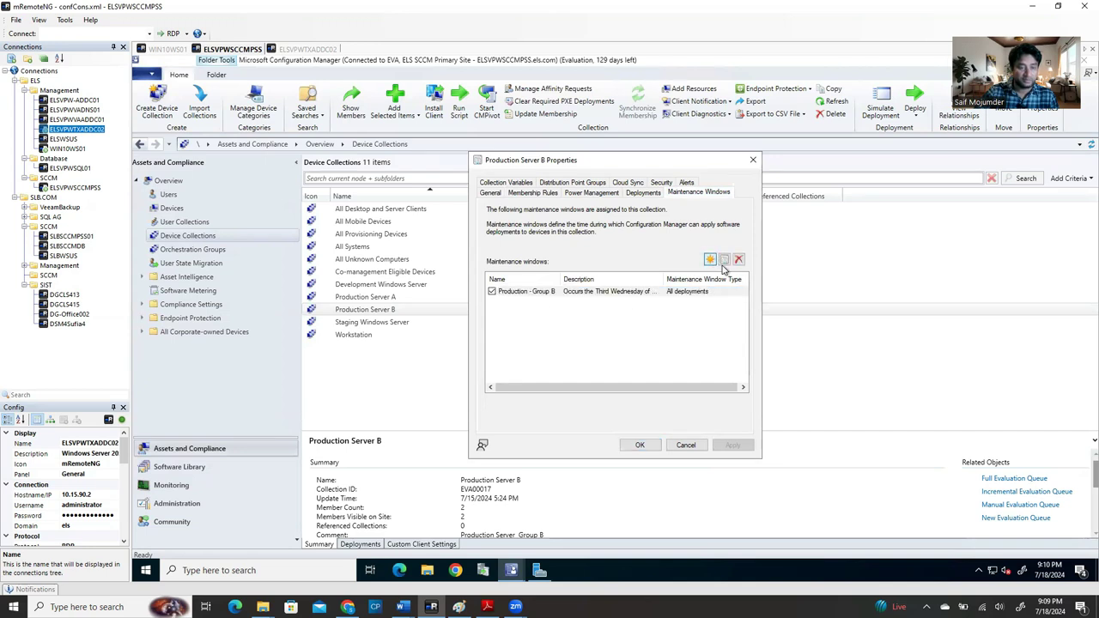
left_click(684, 292)
left_click(725, 260)
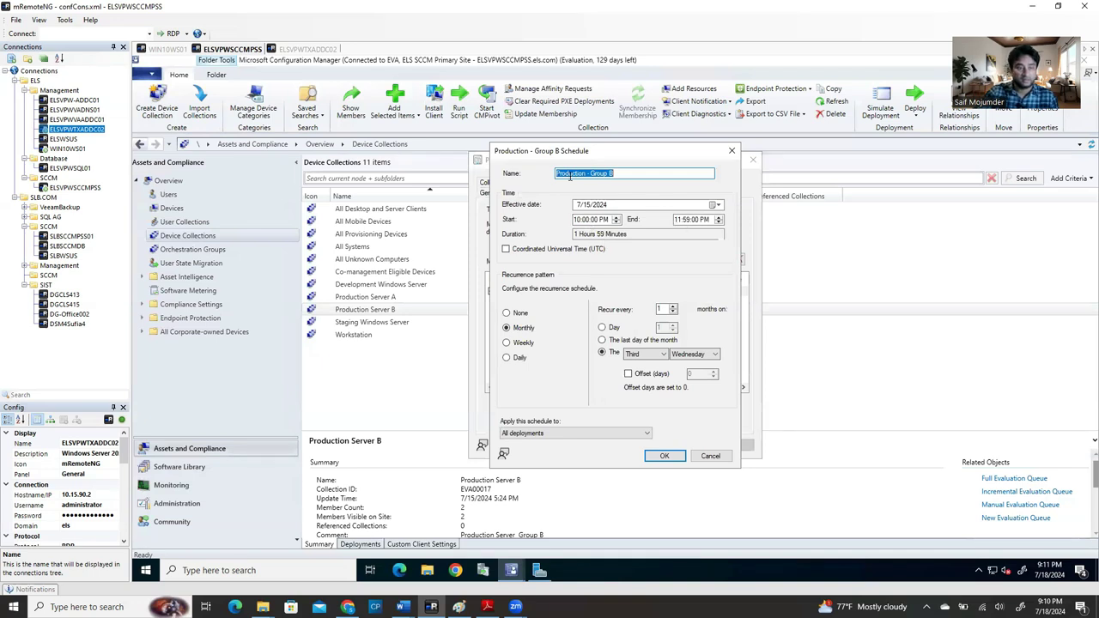
left_click(687, 220)
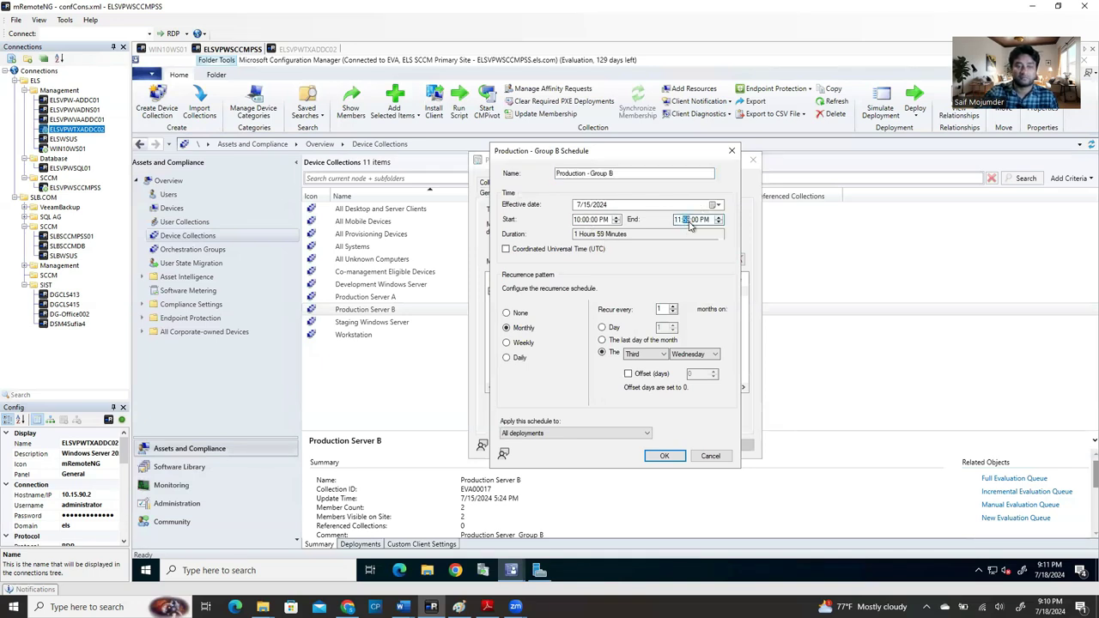
left_click(733, 152)
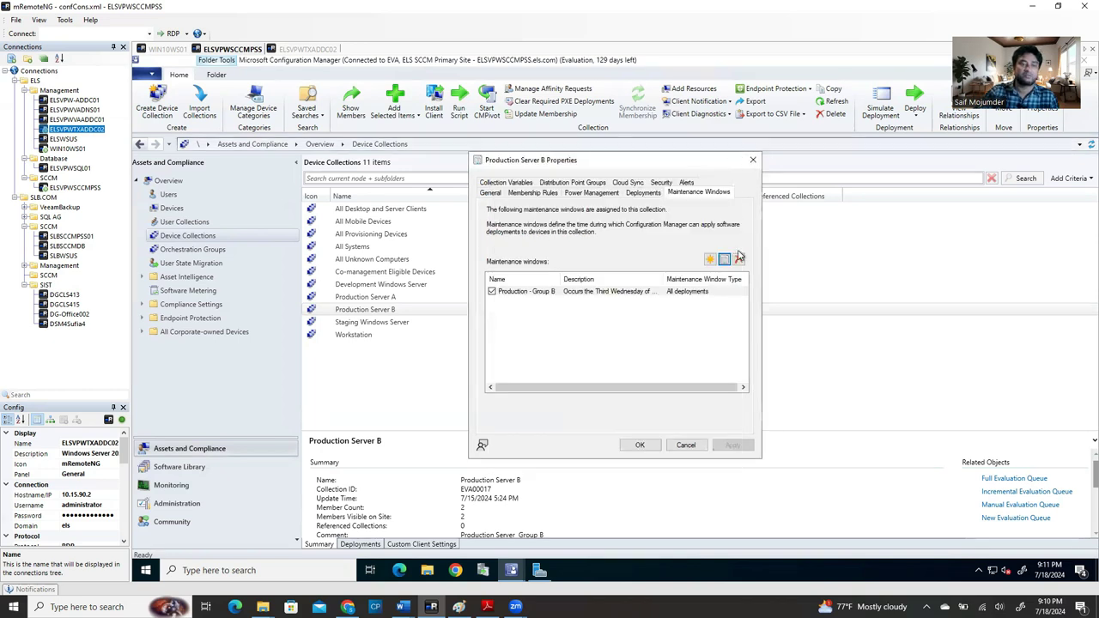
left_click(754, 160)
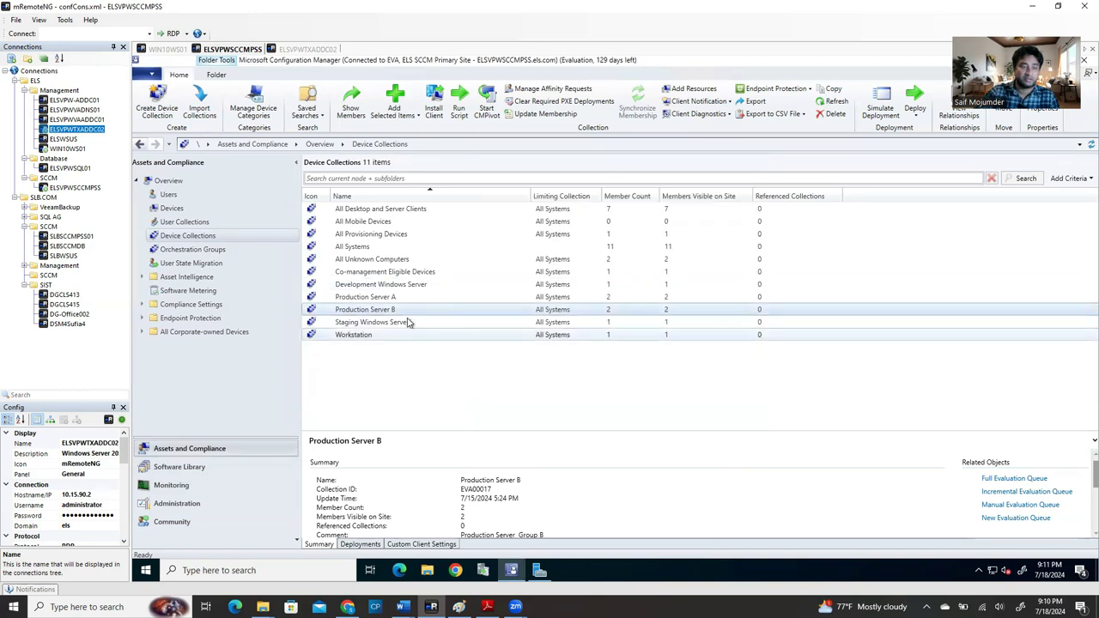
Step: On ELSVPWTXADDC02, compare which user and process initiated the restarts in the 7/17/2024 and 5/21/2024 11:43:48 PM events
left_click(310, 50)
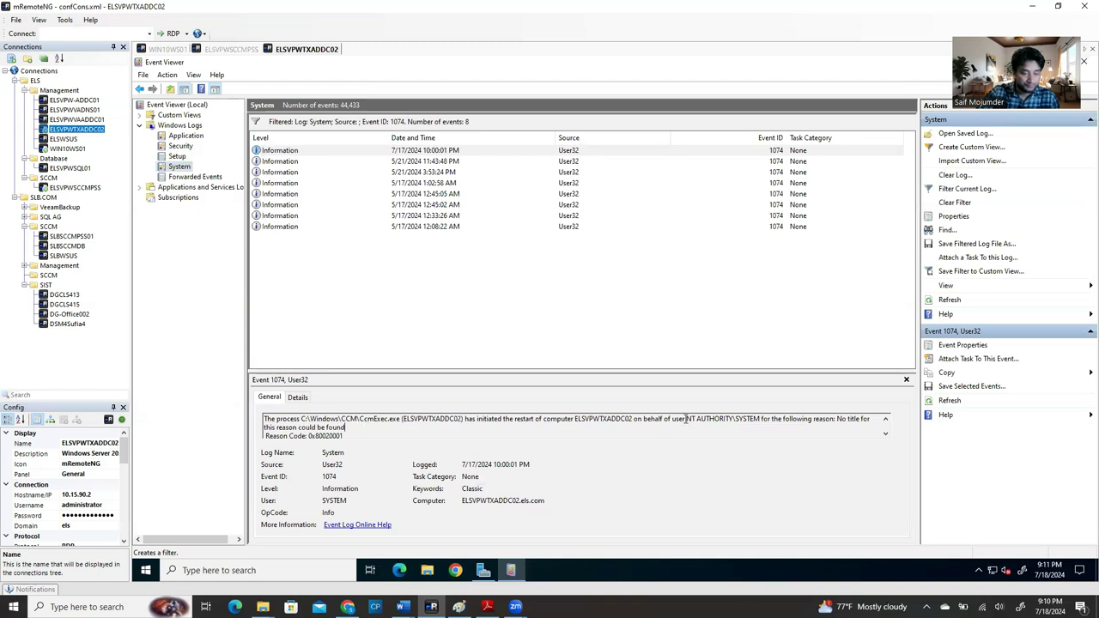
left_click_drag(687, 420, 769, 418)
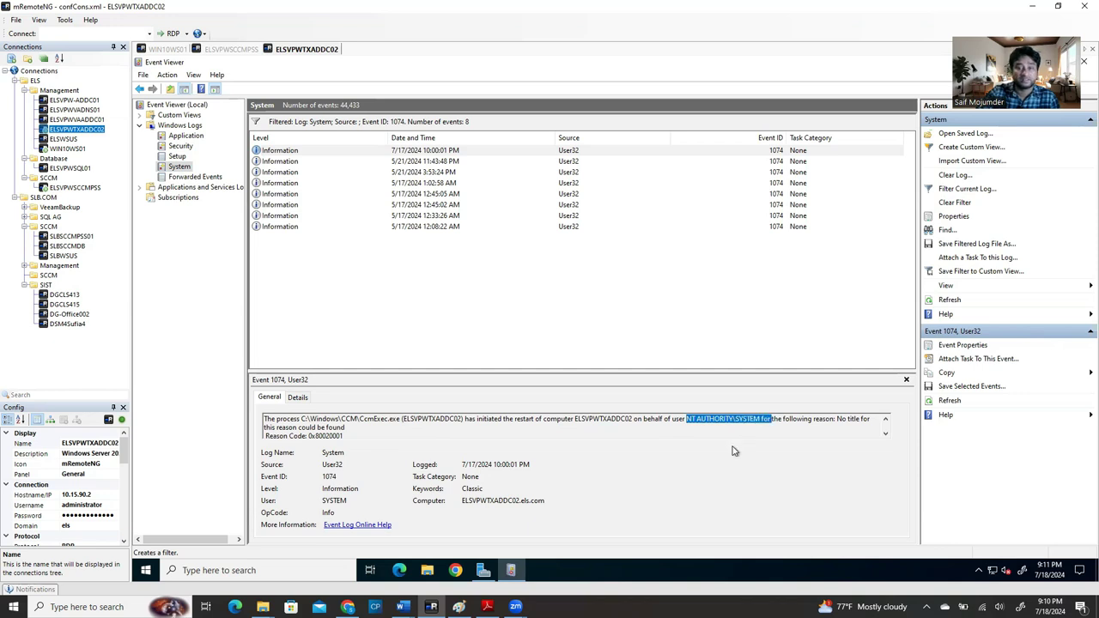
left_click(281, 162)
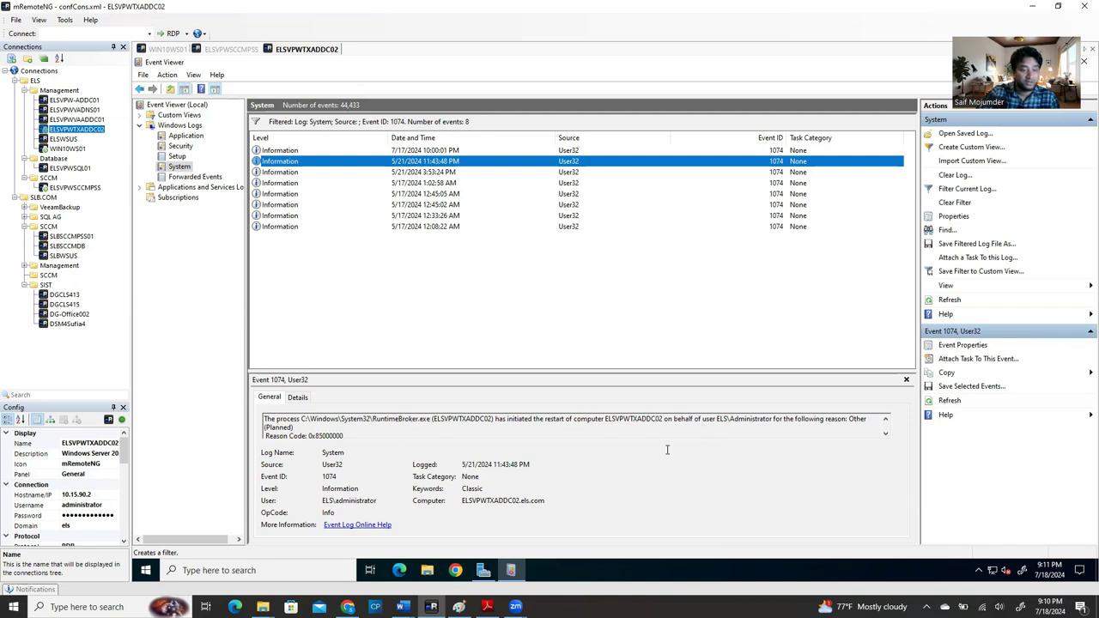
left_click_drag(776, 419, 625, 406)
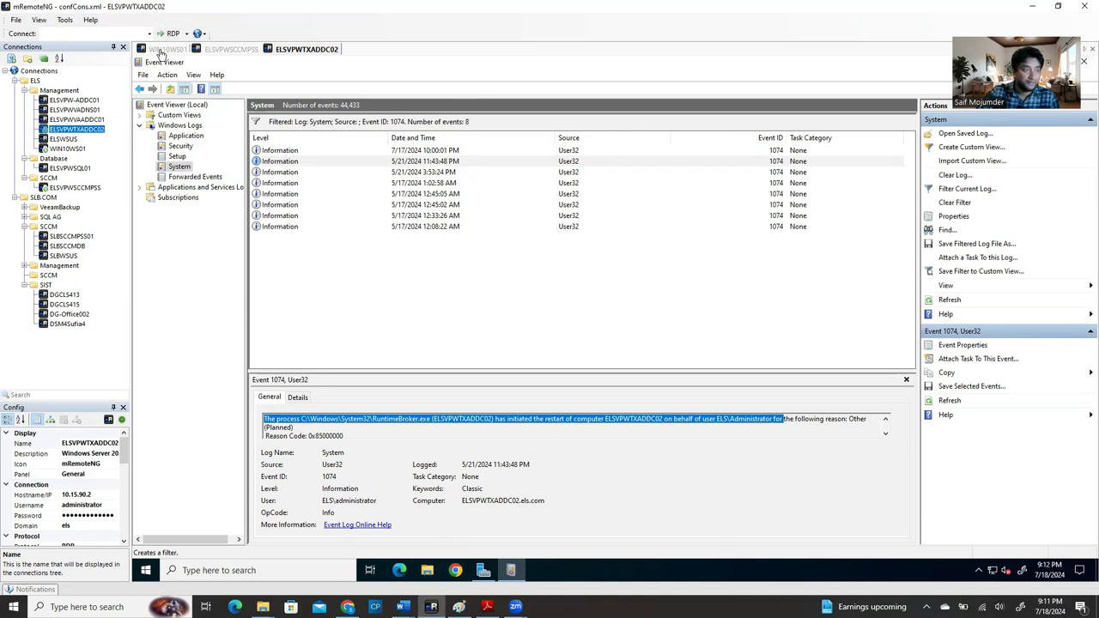
Step: Back on ELSVPWSCCMPSS, list the July 2024 Windows Servers group's updates with full titles and select the Windows Server 2016 cumulative update KB5040434
left_click(232, 49)
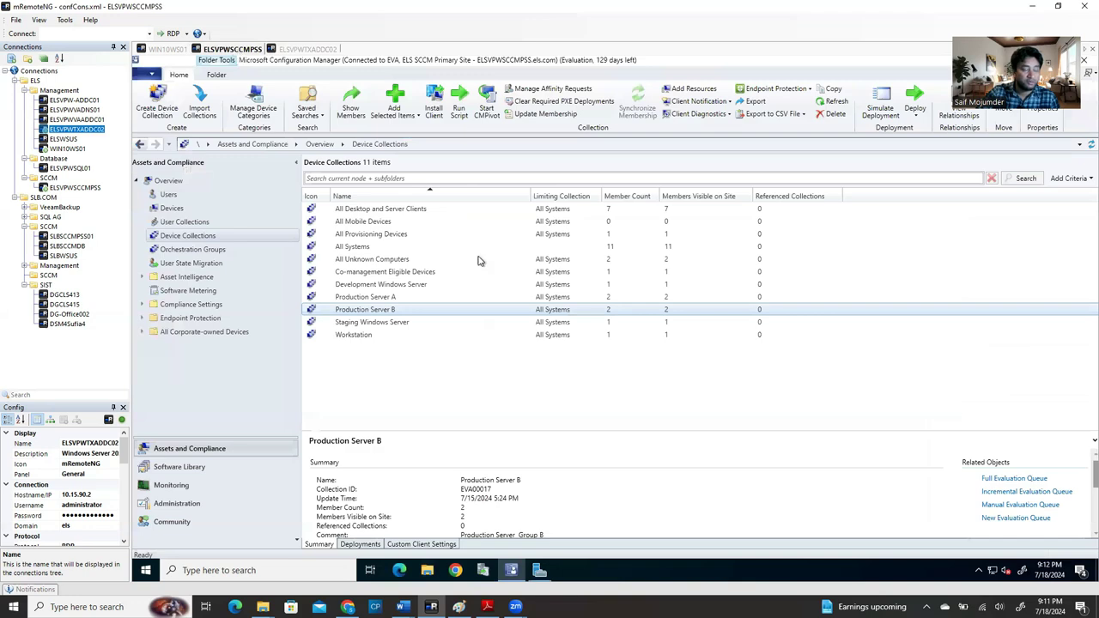
left_click(178, 472)
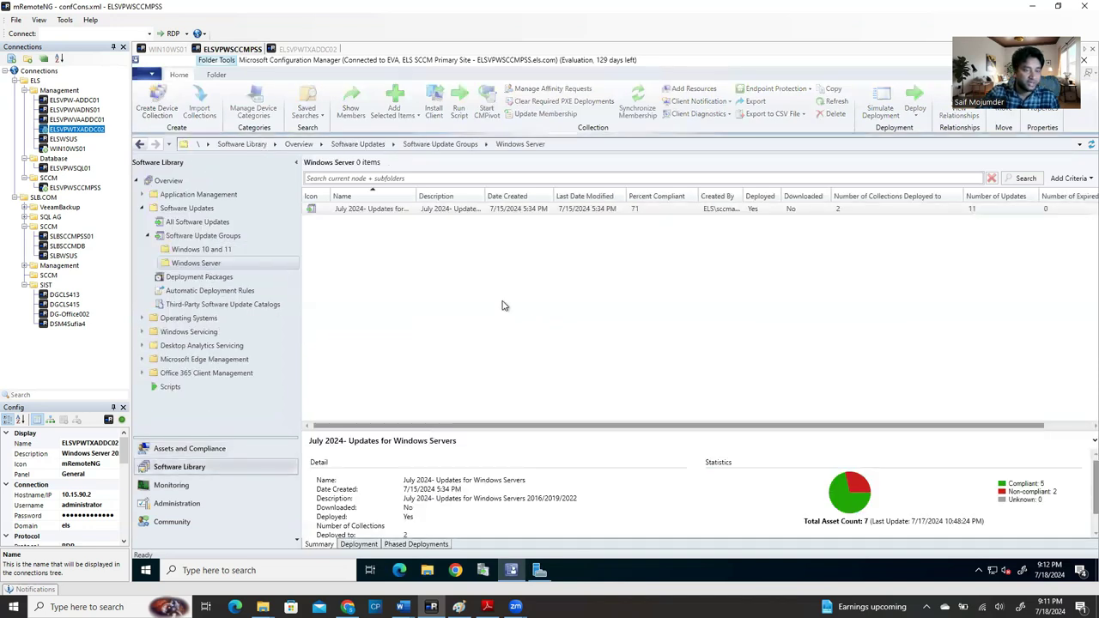
left_click(387, 211)
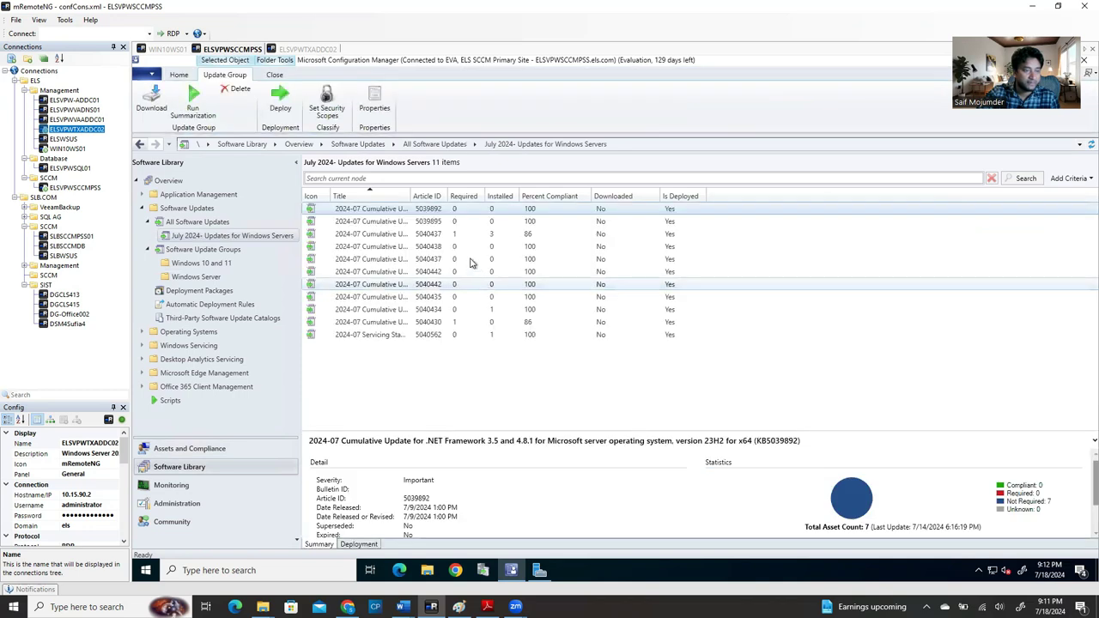
left_click_drag(410, 192, 820, 220)
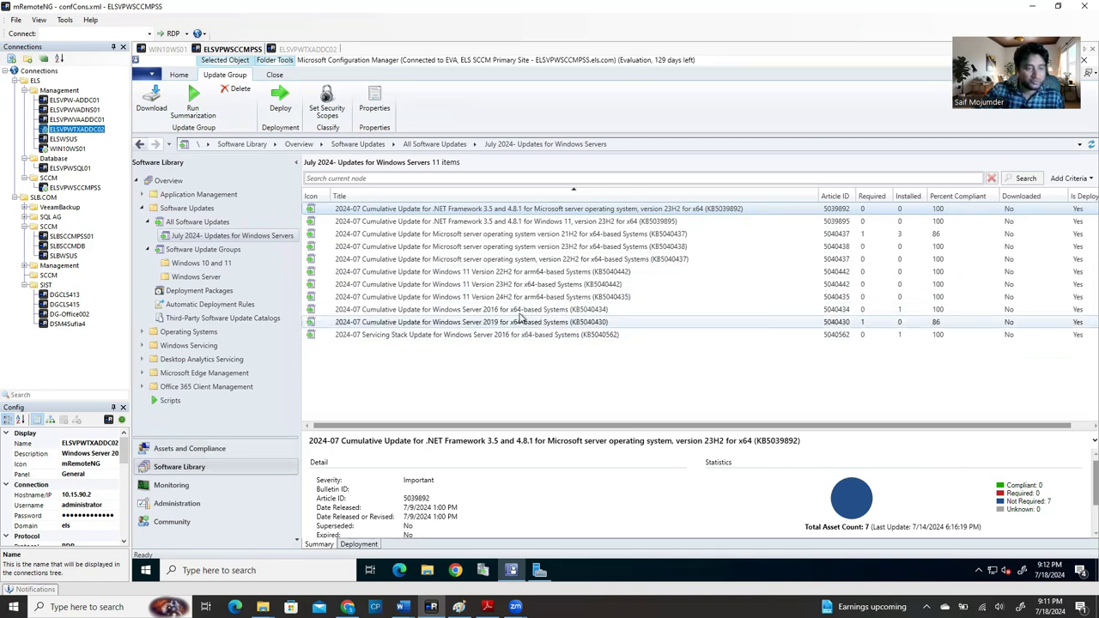
left_click(586, 312)
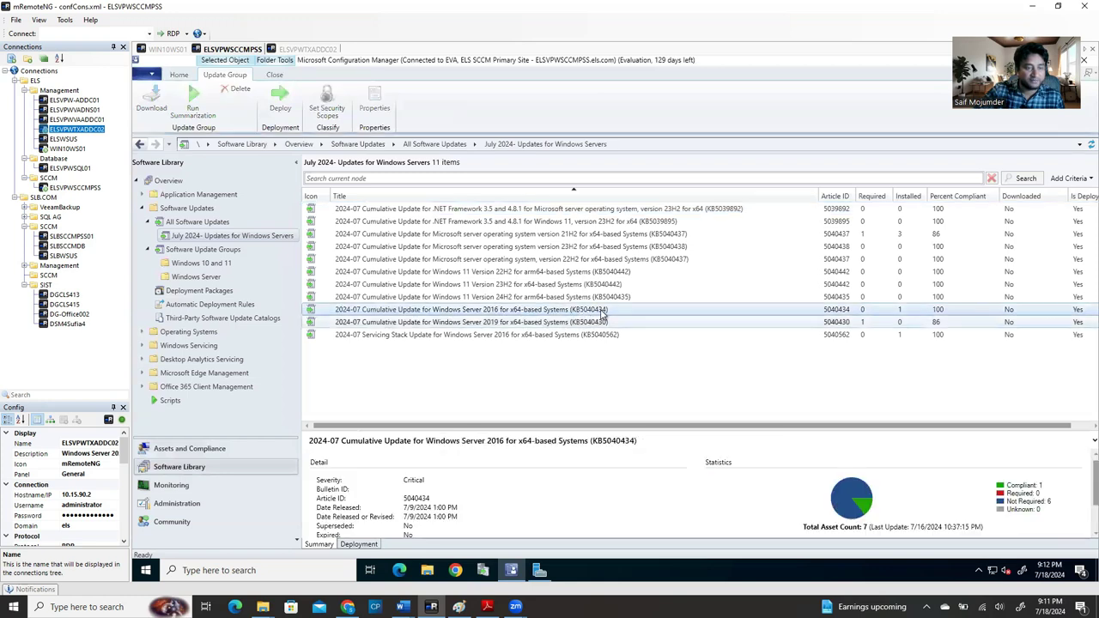
Step: Switch to Chrome, replace the Zoom post-attendee tab with a new one, search Google for "kb5040434" and maximize the browser
mouse_move(348, 607)
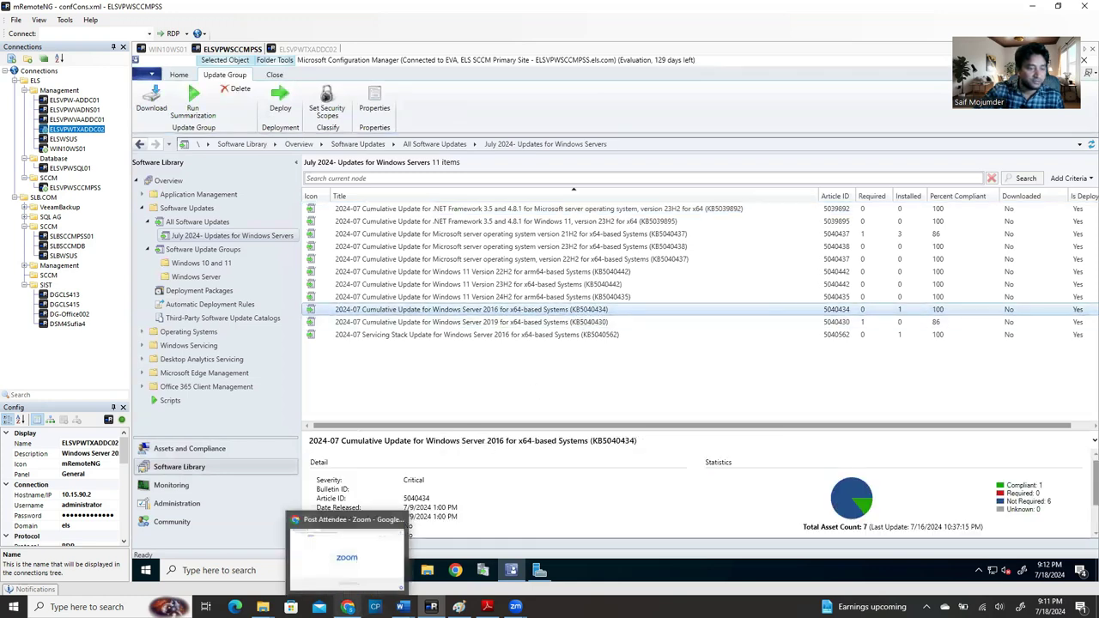
left_click(348, 549)
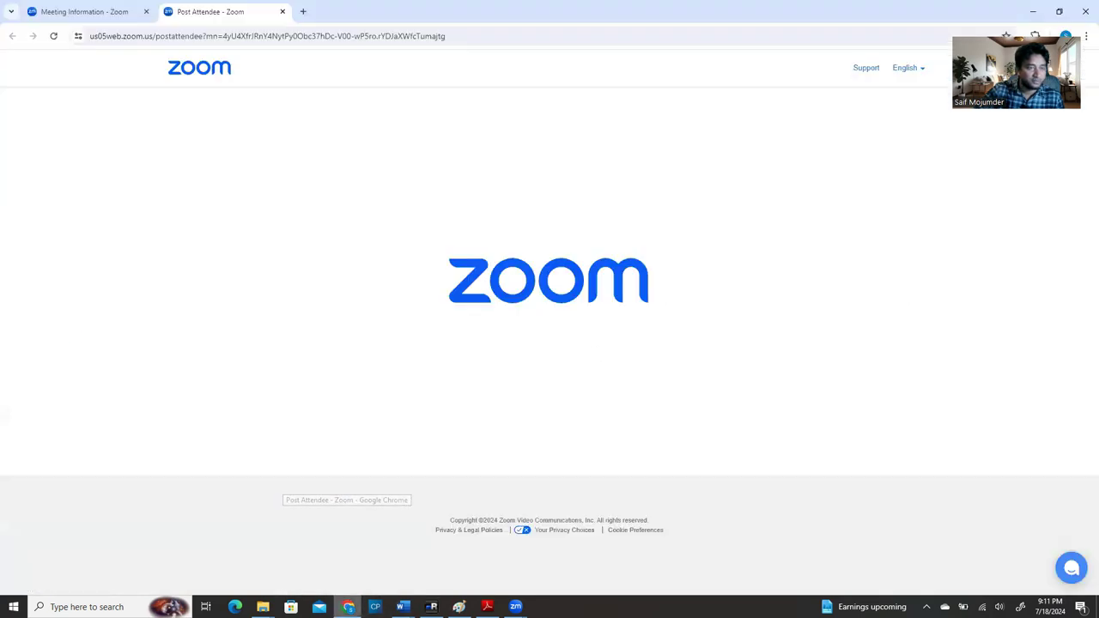
left_click(282, 12)
left_click(166, 12)
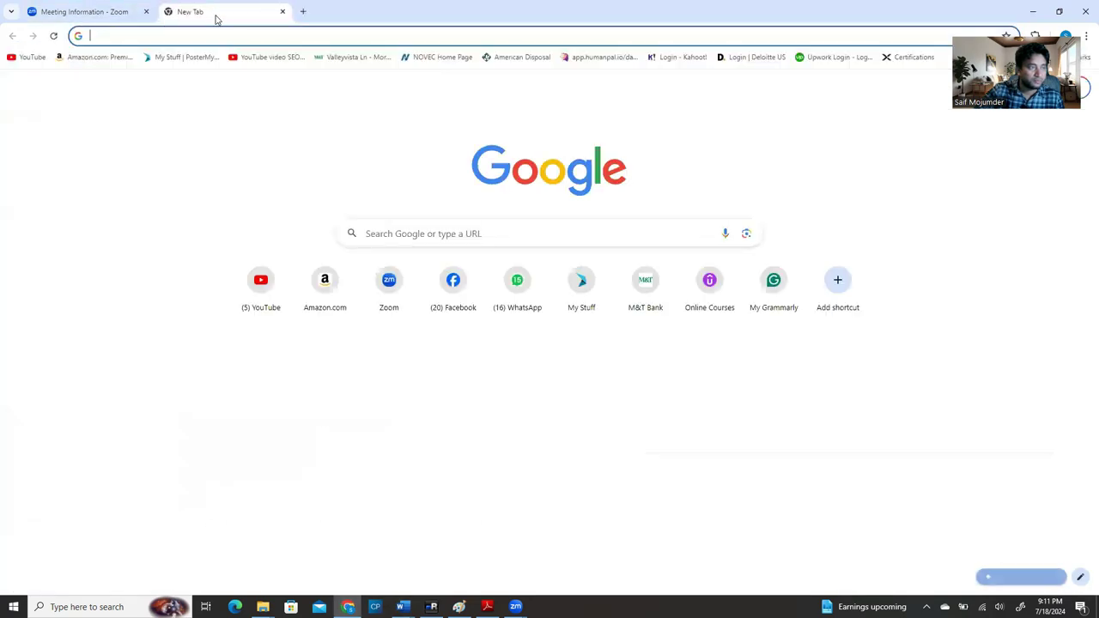
key("alt+Tab")
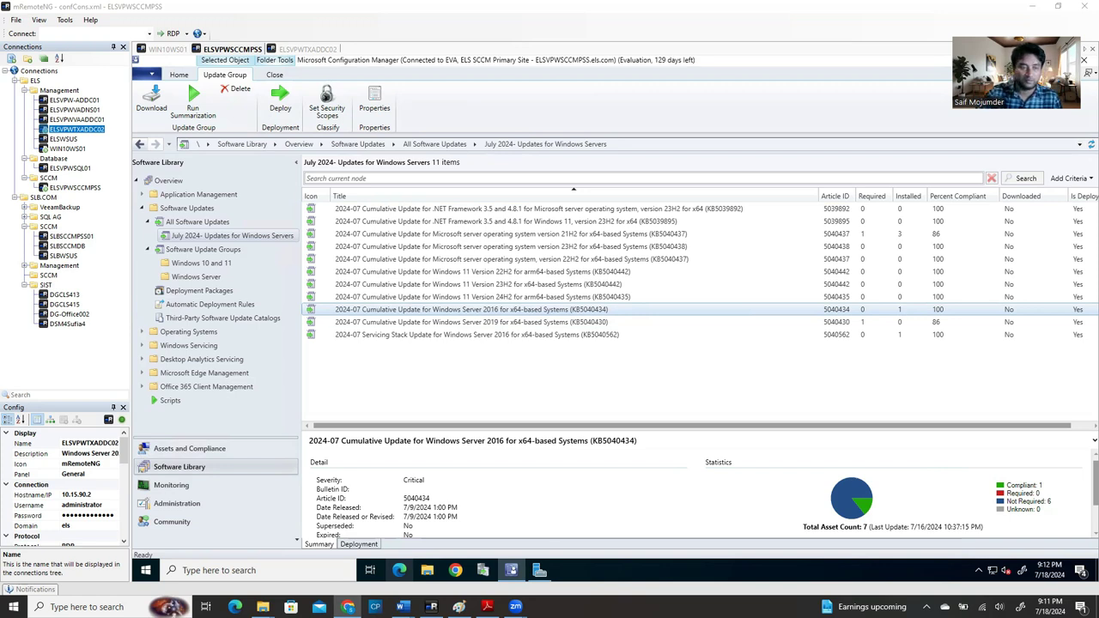
key("alt+Tab")
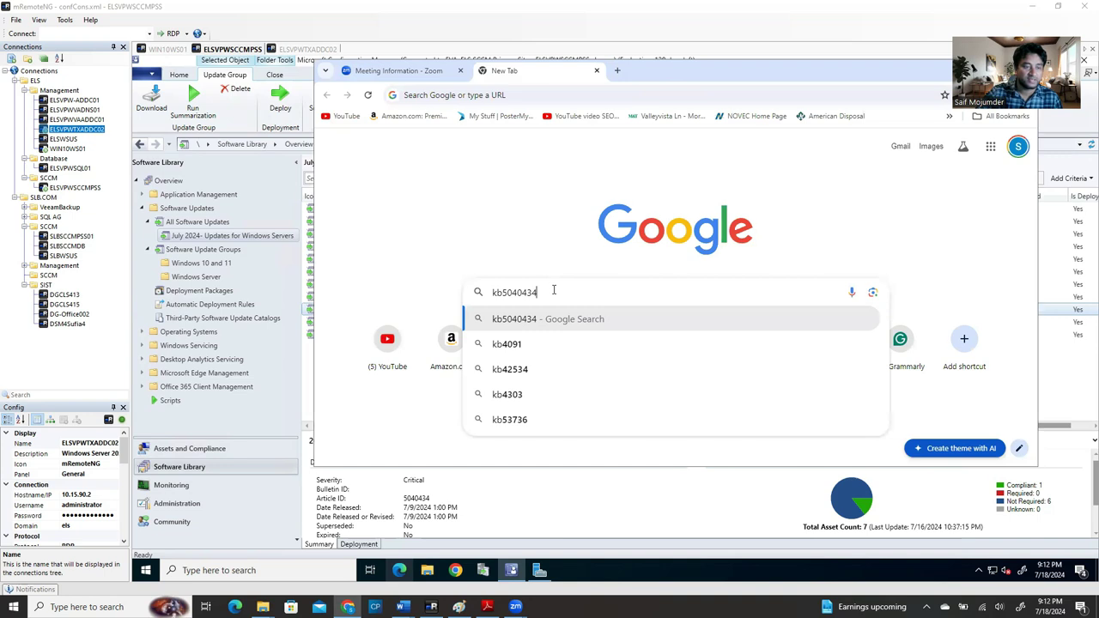
key("Return")
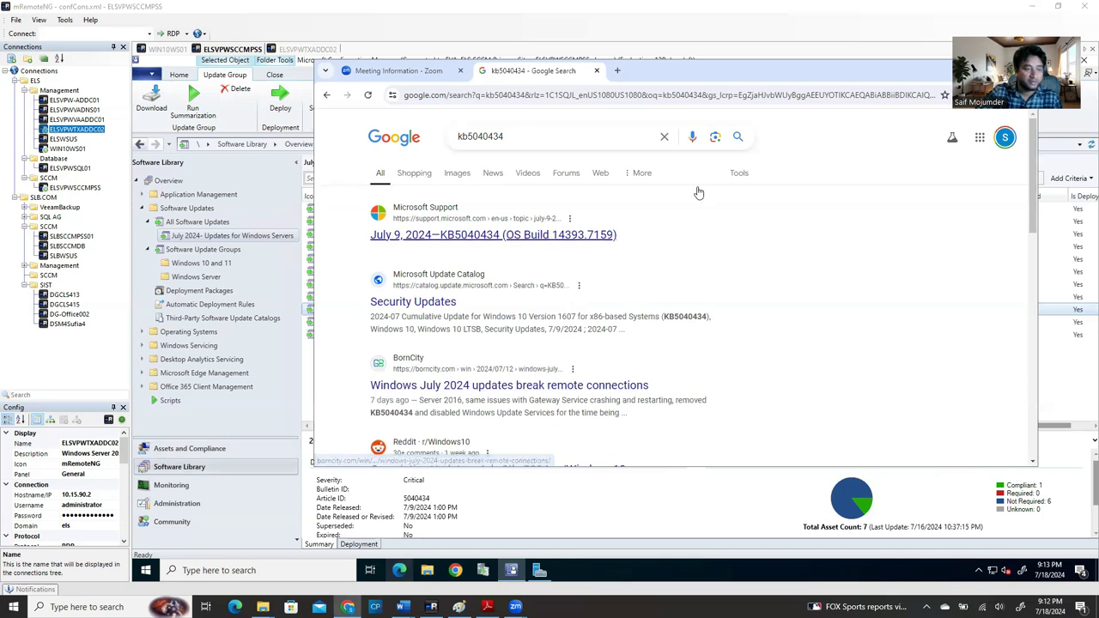
double_click(813, 80)
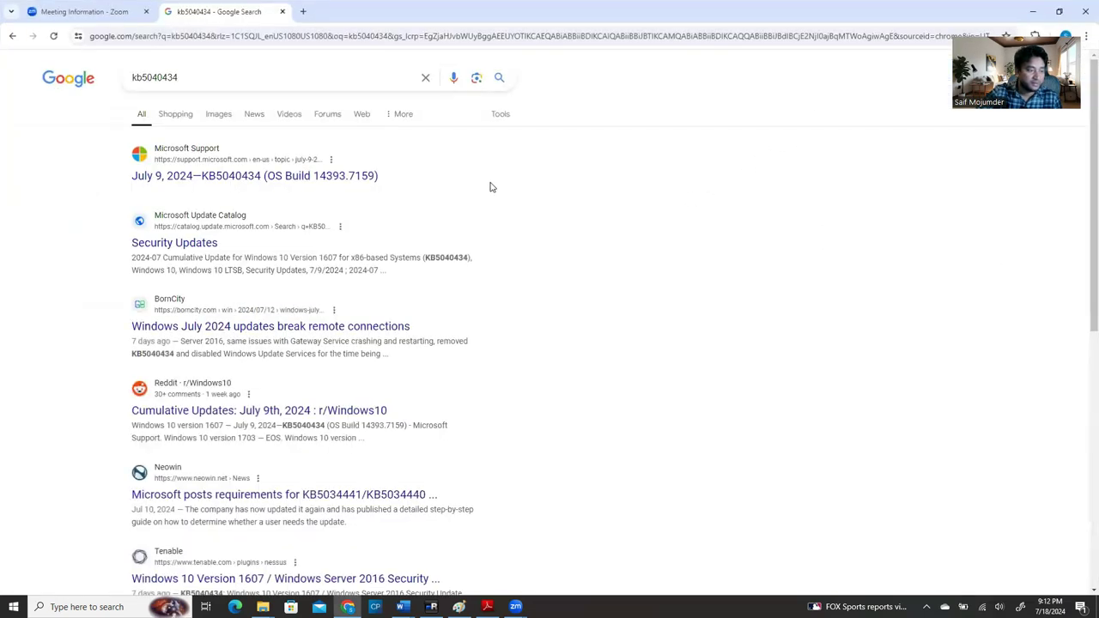
Step: Refine the search to "kb5040434 download" and open the Microsoft Update Catalog result in a new tab
left_click(262, 78)
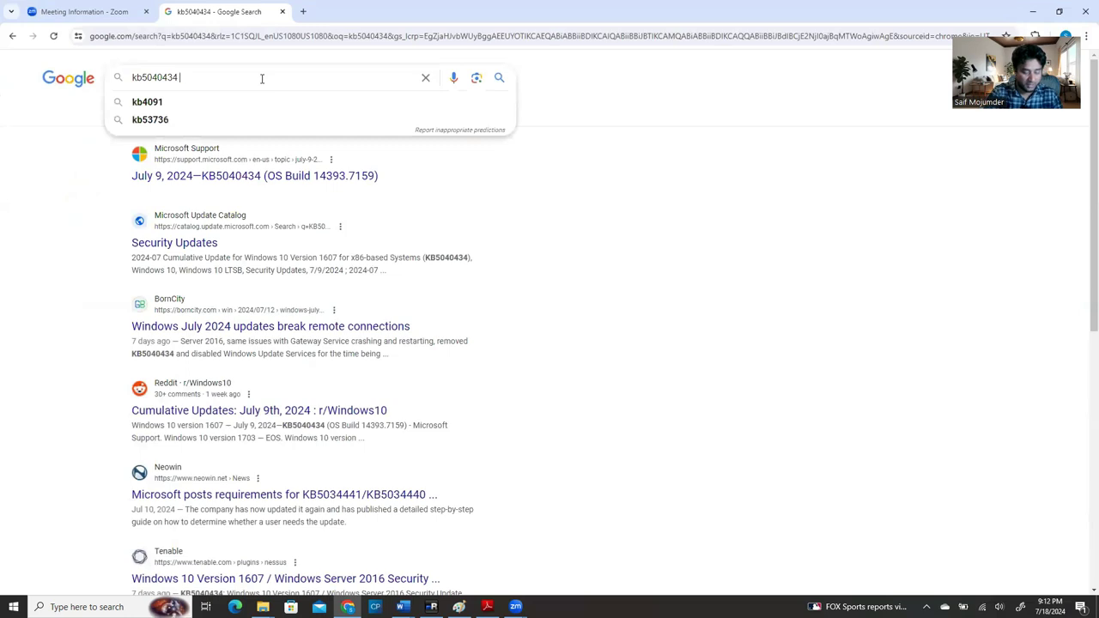
type("download")
key("Return")
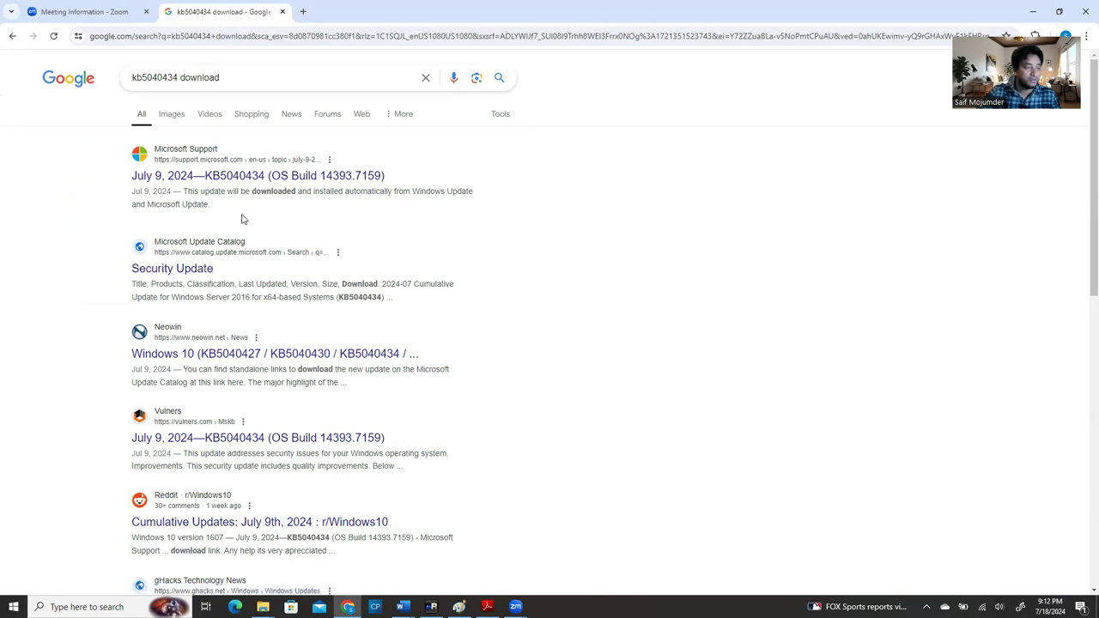
right_click(187, 277)
left_click(179, 244)
right_click(231, 248)
left_click(257, 252)
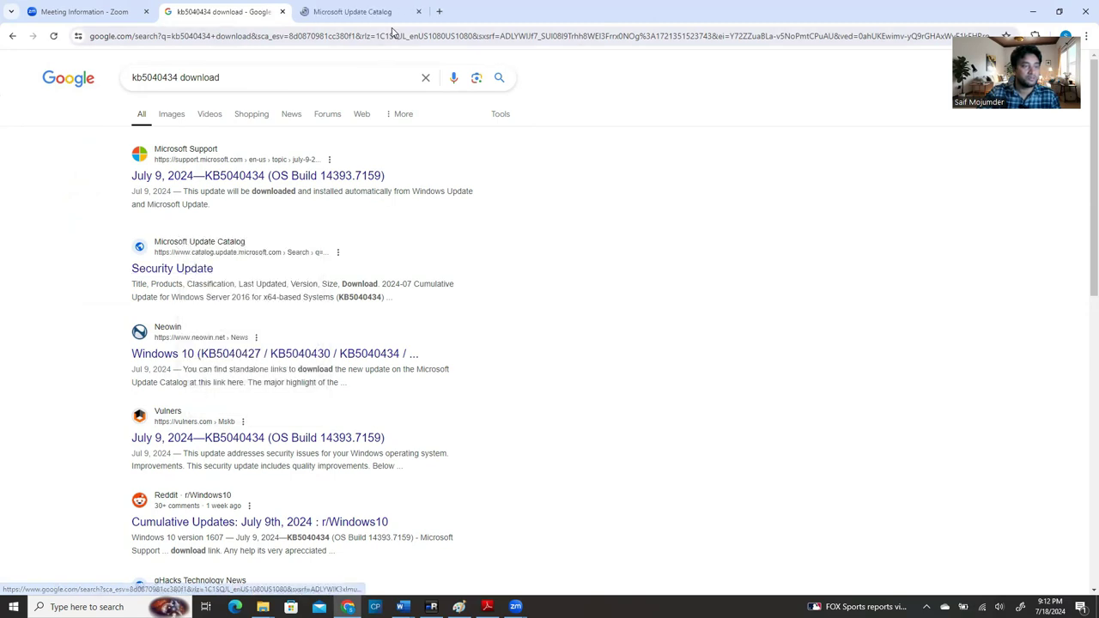
Step: Download the Windows Server 2016 x64 .msu package of KB5040434 from the Microsoft Update Catalog and check its download progress
key("ctrl+Tab")
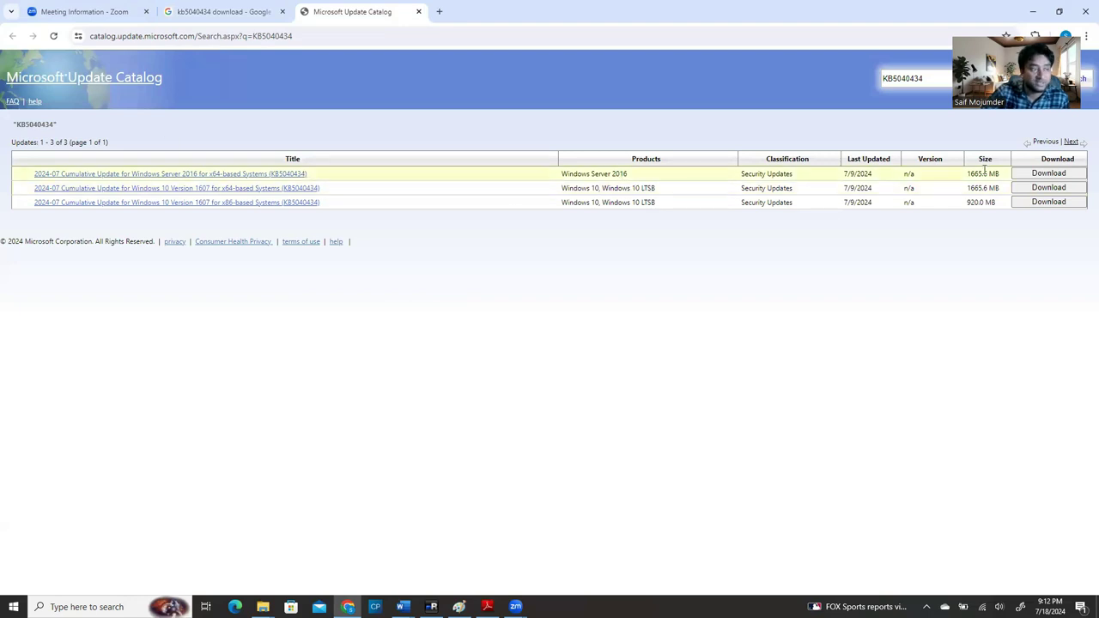
left_click(1042, 176)
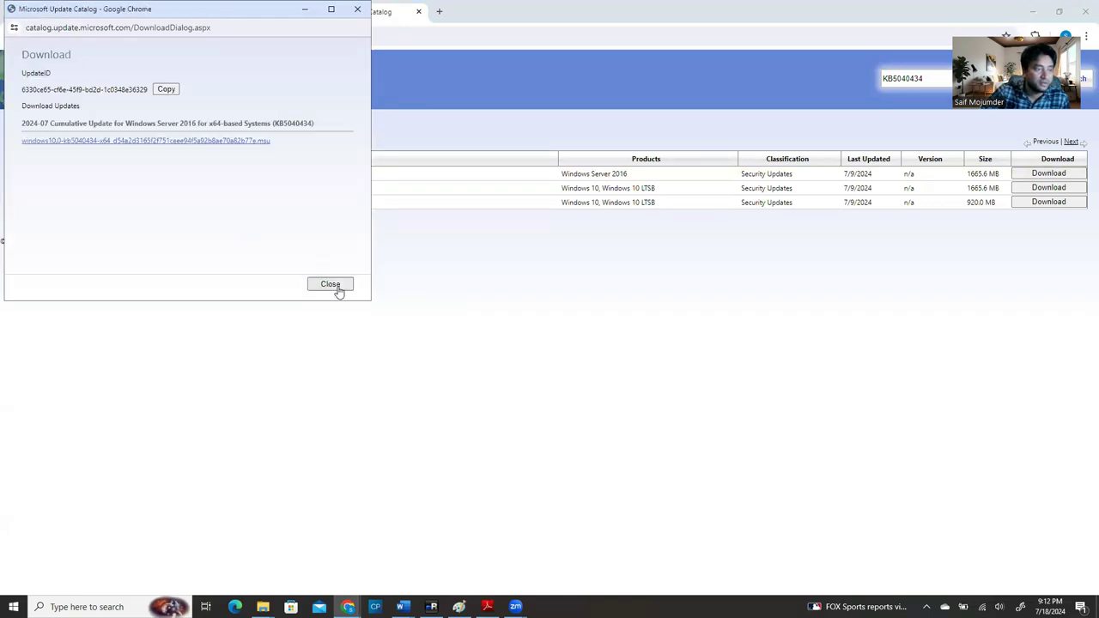
left_click(194, 143)
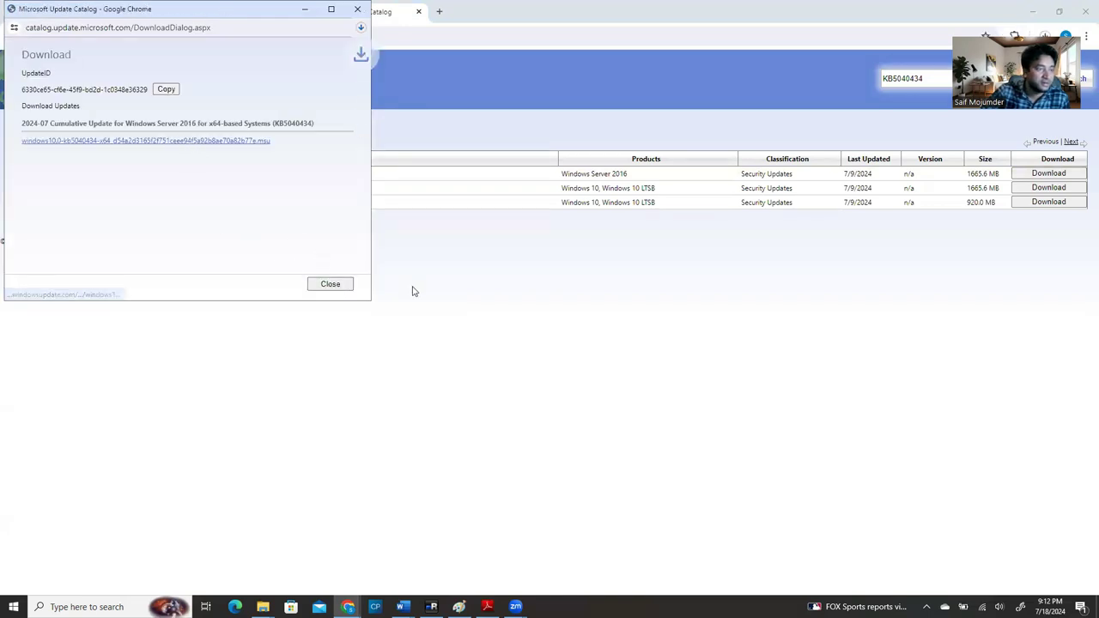
left_click(361, 30)
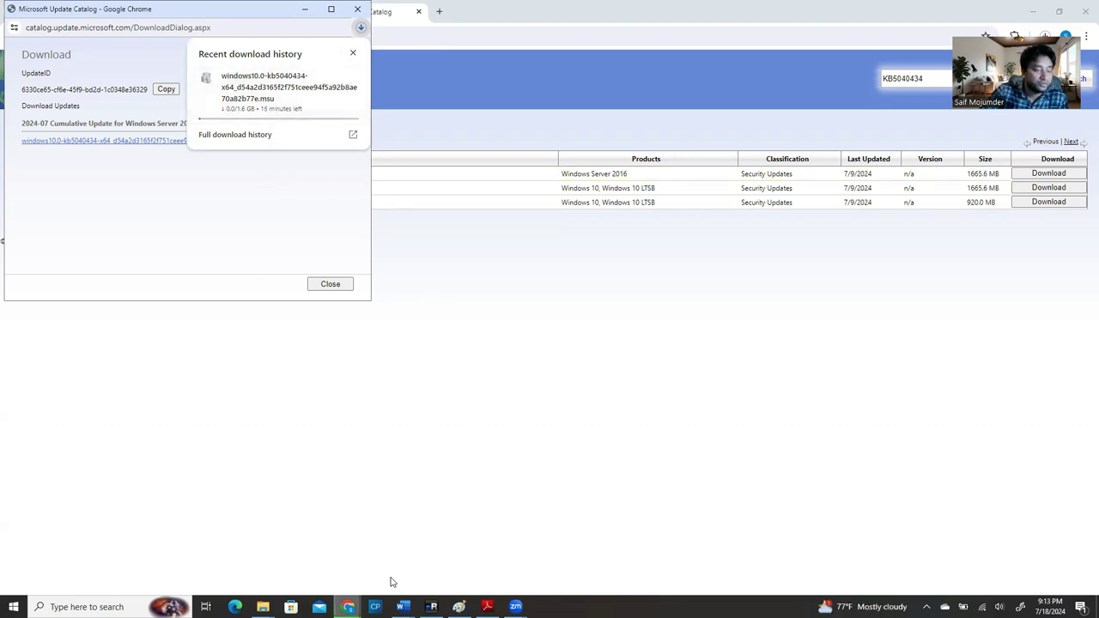
Step: Return to ELSVPWTXADDC02's filtered System log in mRemoteNG, and switch to Adobe Reader to view the Windows Patching Plan diagram
left_click(431, 607)
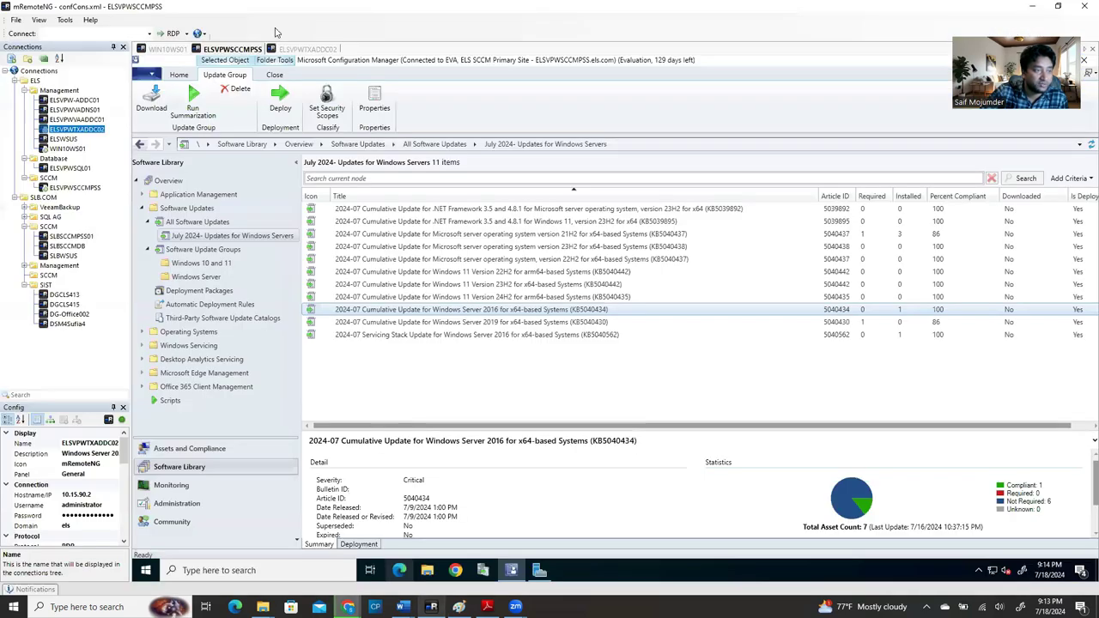
left_click(330, 49)
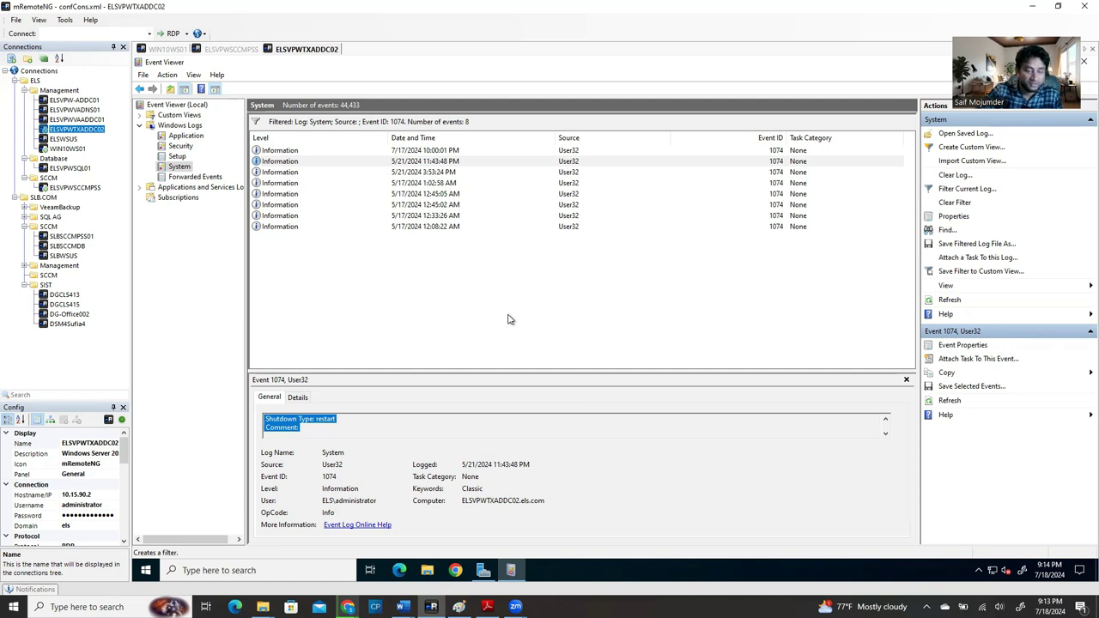
mouse_move(348, 608)
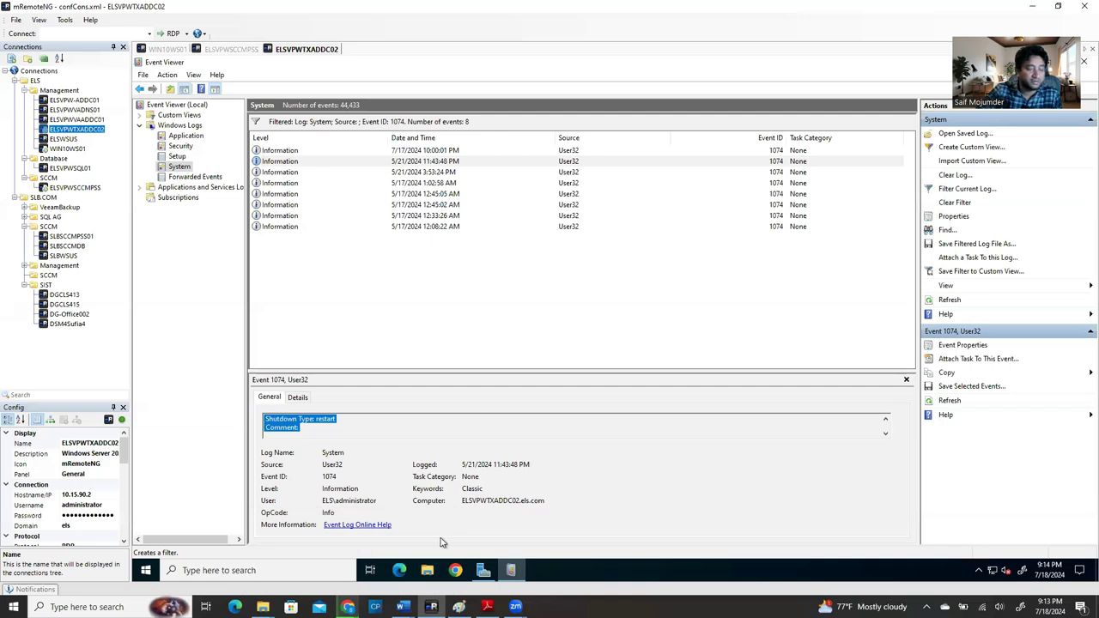
left_click(487, 607)
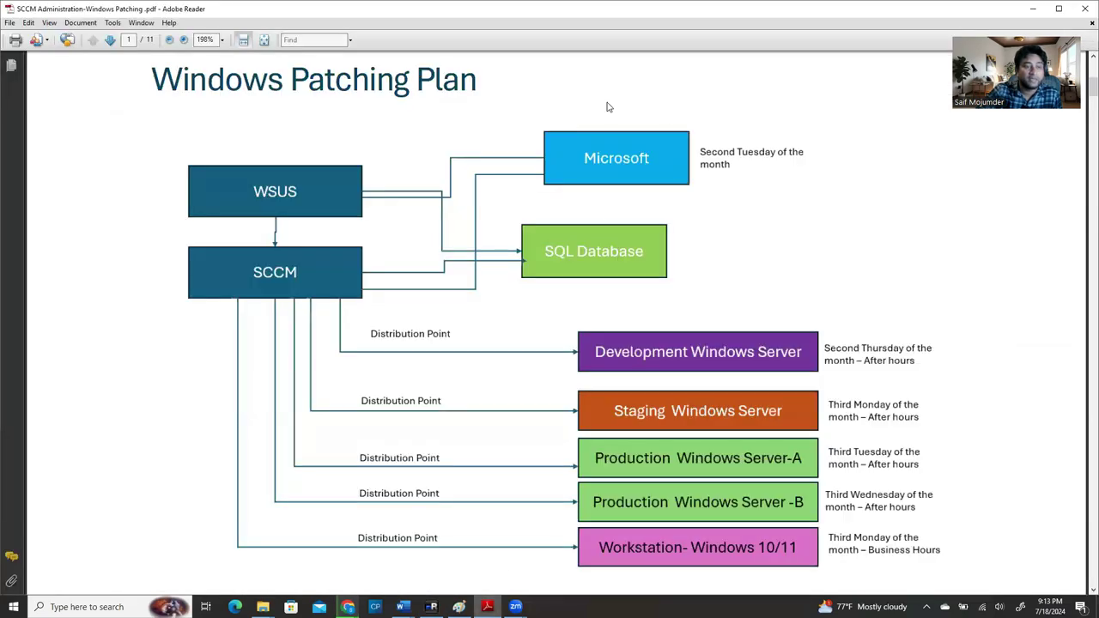